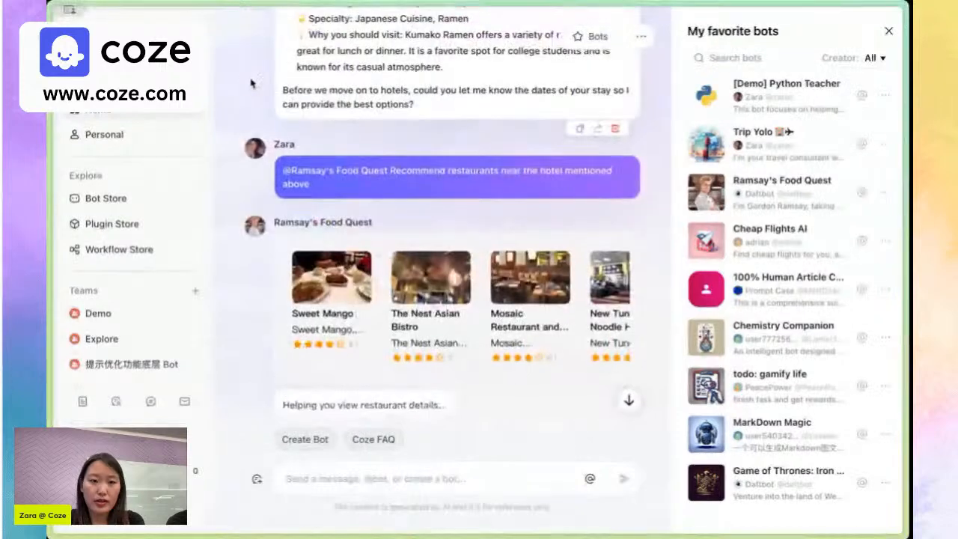
Ask the assistant to 'Create a bot that help me learn coding', then open the Bot Store
scroll(274, 212, down, 15)
click(324, 478)
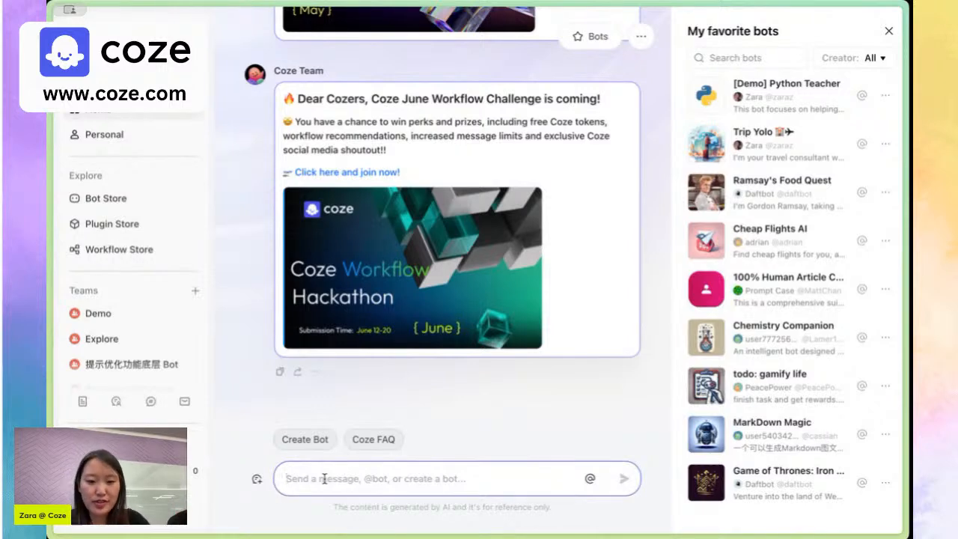
click(315, 440)
click(380, 481)
text(Create a bot that help me lear)
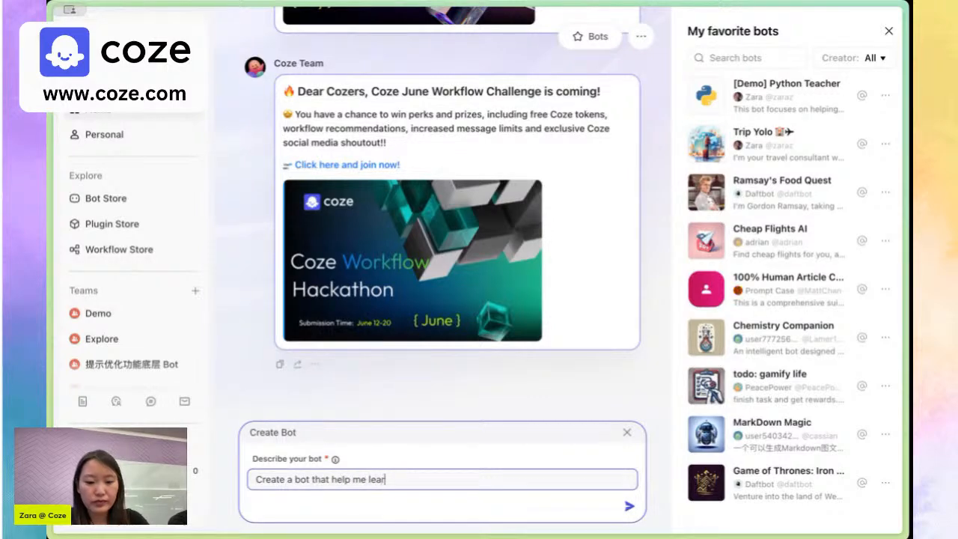
text(n coding)
key(Return)
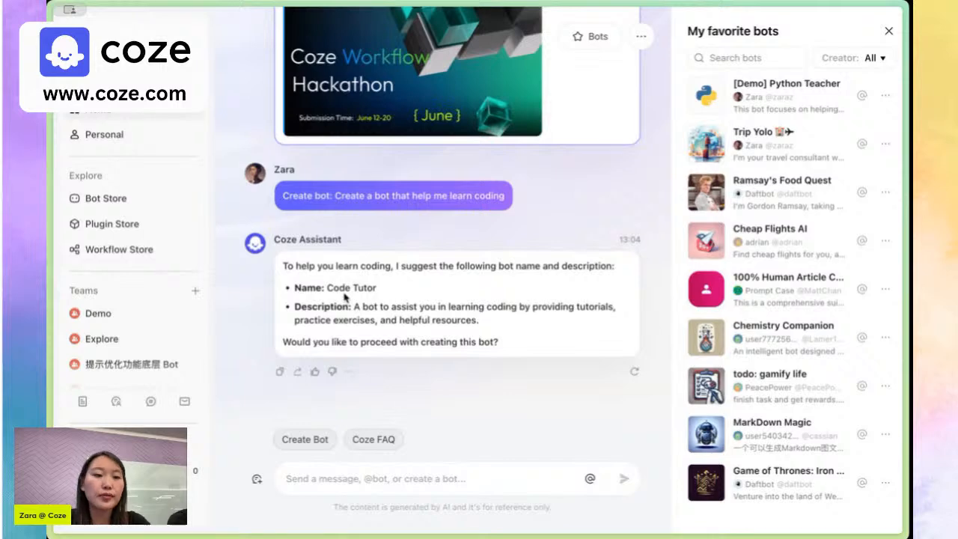
click(137, 200)
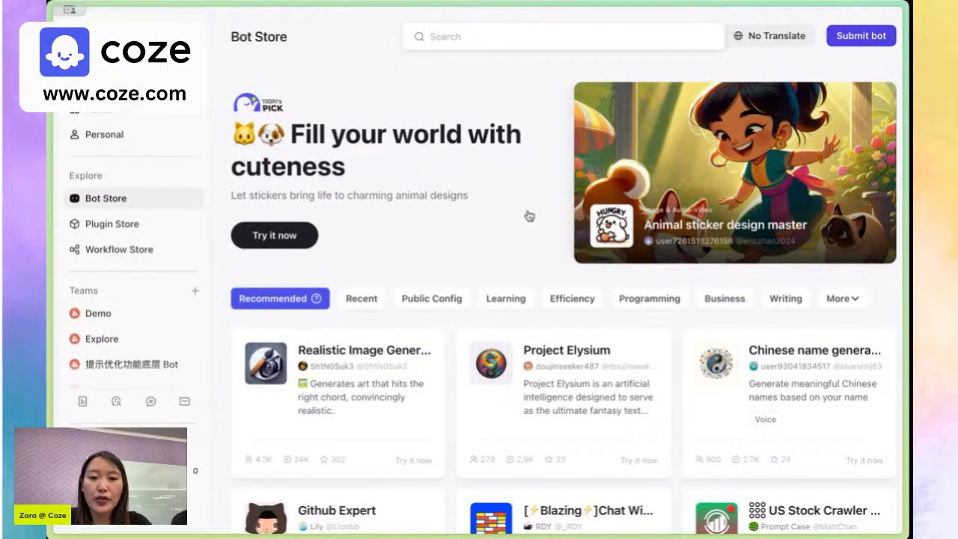
scroll(505, 232, down, 2)
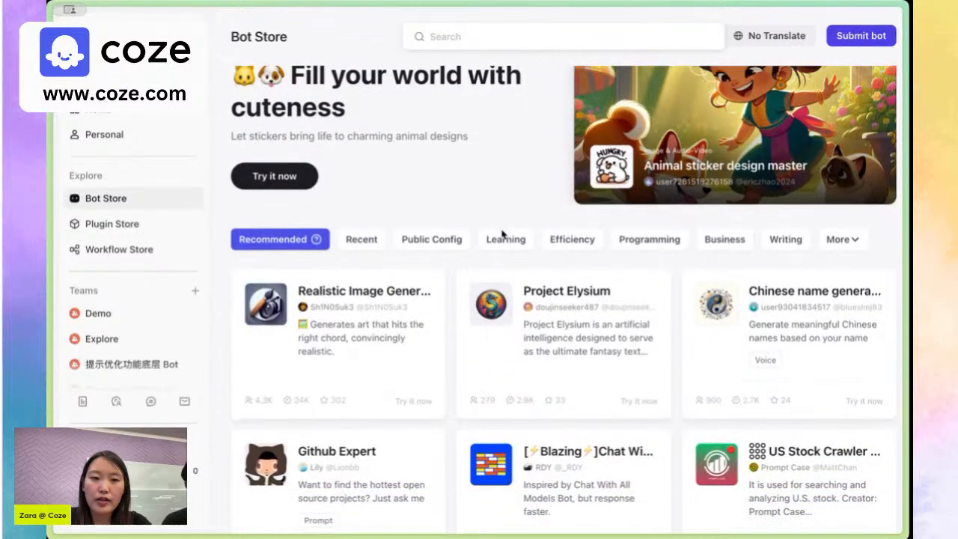
scroll(483, 395, down, 4)
scroll(483, 397, down, 10)
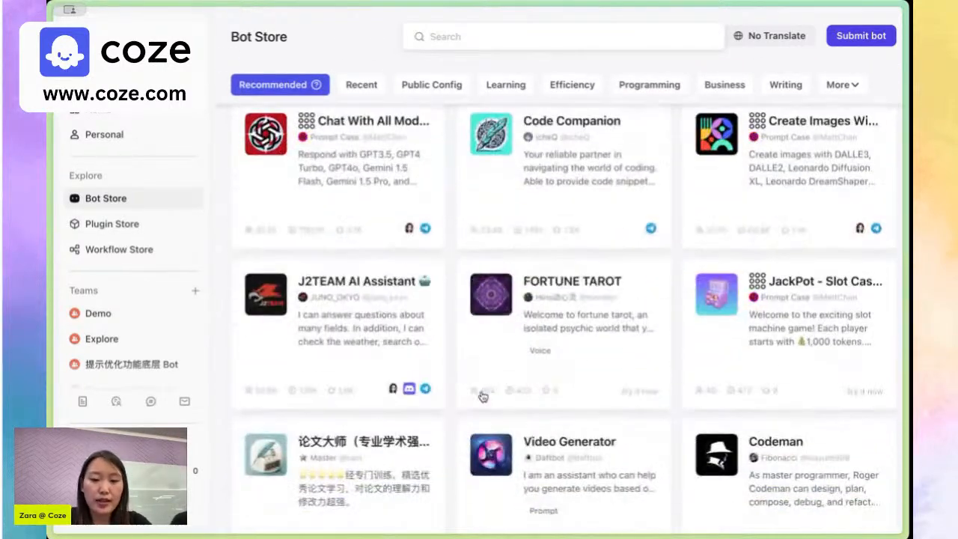
scroll(482, 397, down, 4)
scroll(483, 396, down, 3)
scroll(484, 396, up, 15)
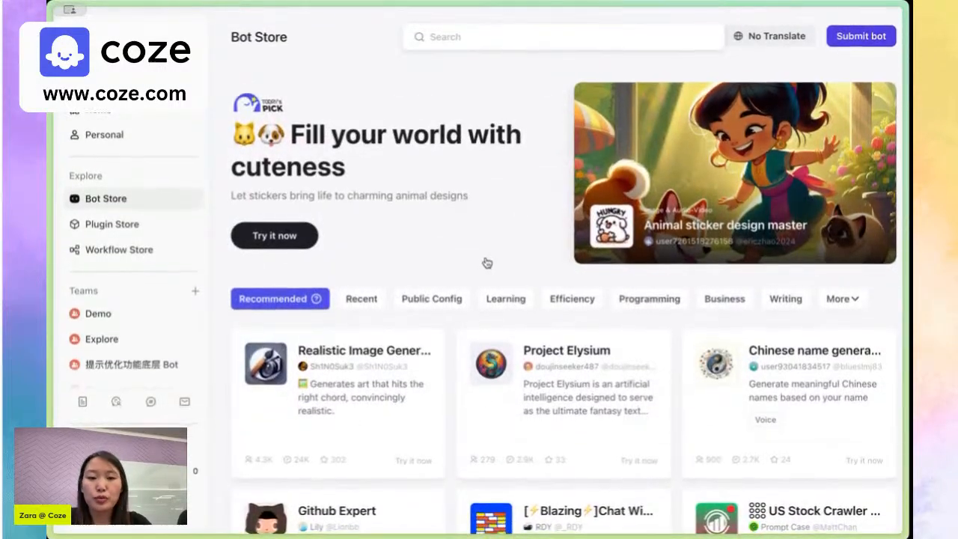
scroll(462, 363, down, 1)
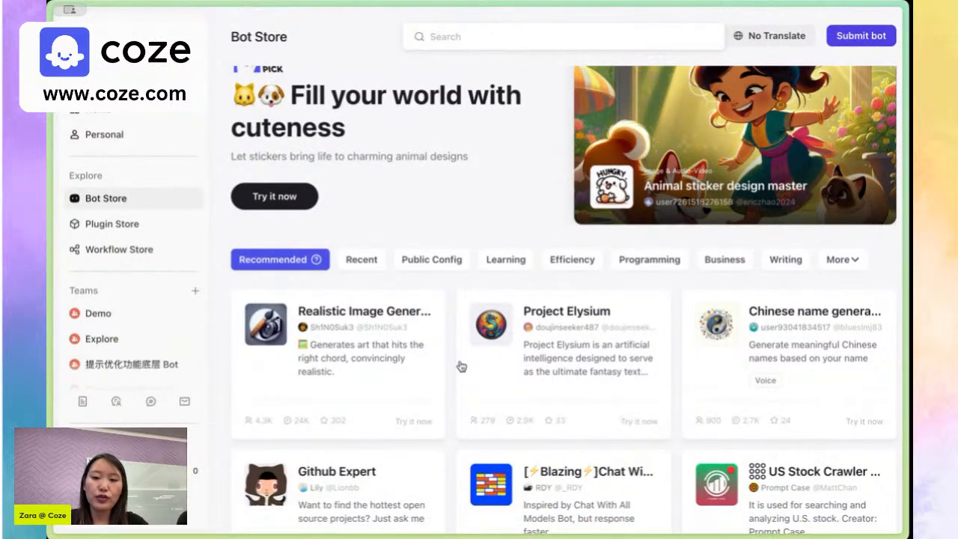
scroll(428, 238, up, 1)
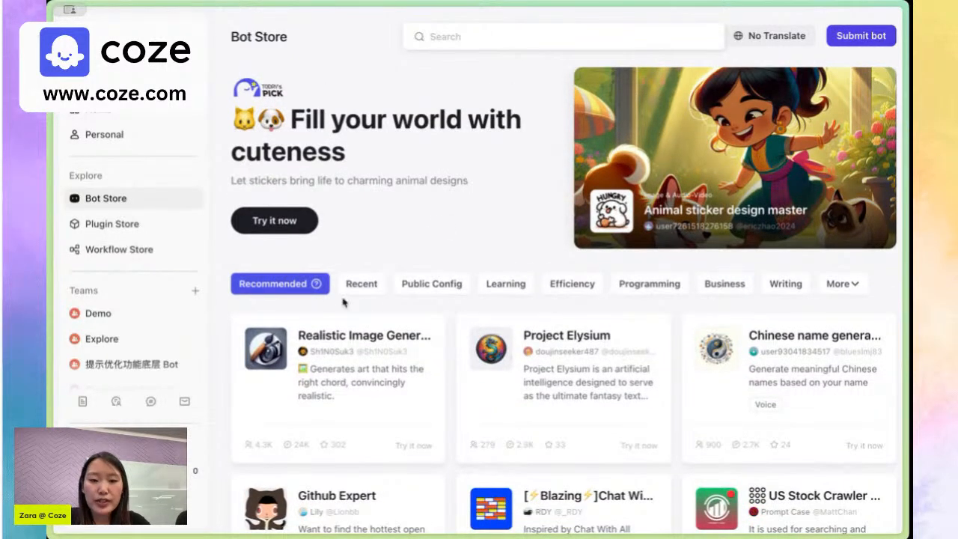
Browse the Learning, Efficiency, Programming, Business and More bot categories
click(506, 284)
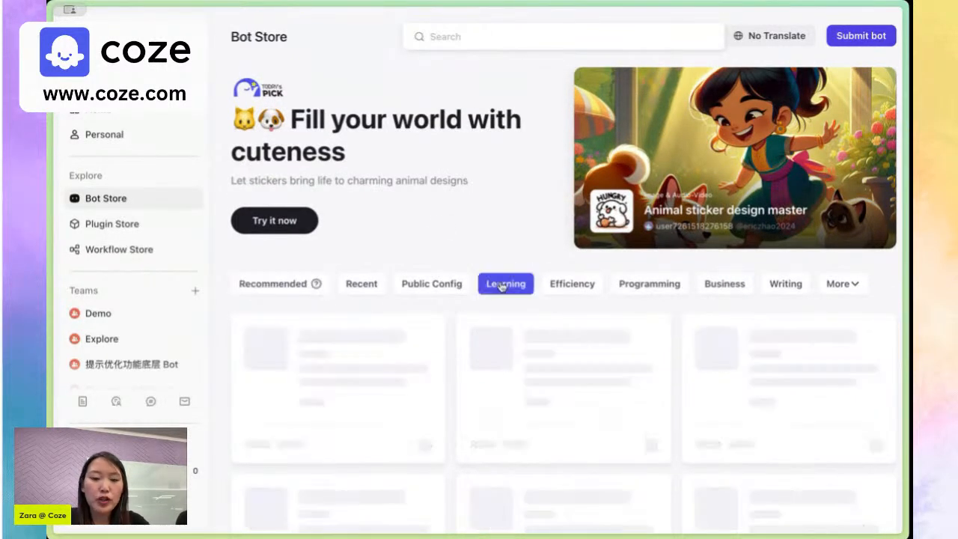
click(582, 290)
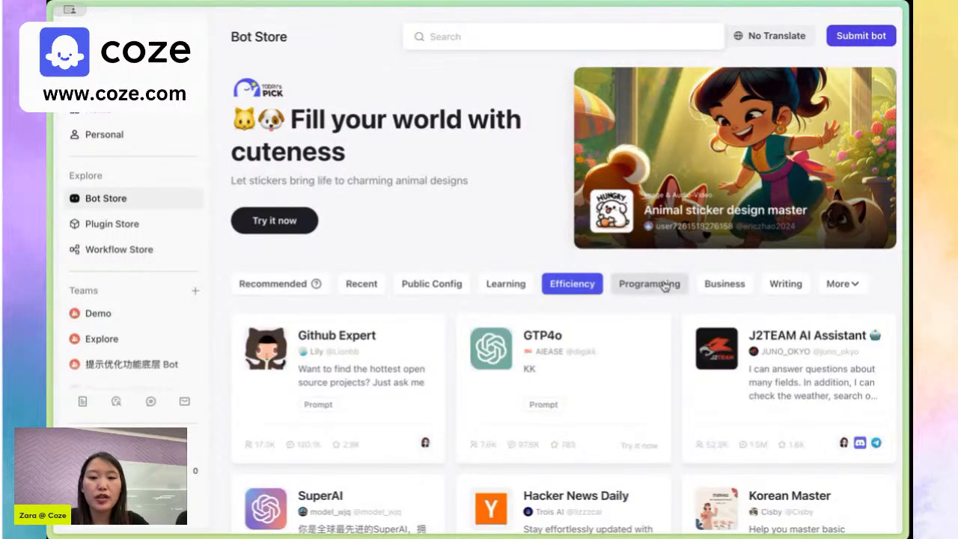
click(665, 285)
click(739, 283)
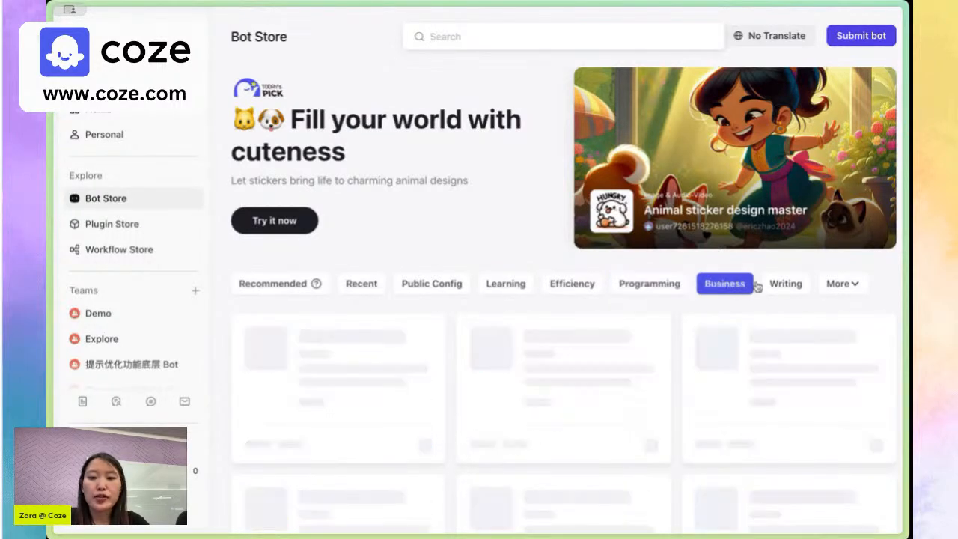
click(852, 284)
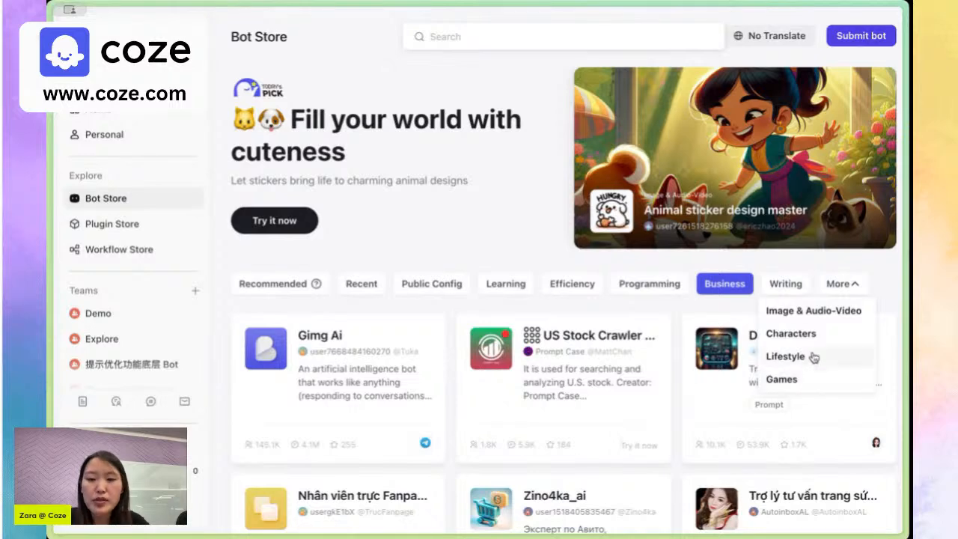
Return to the Recommended bots, then switch to the US Stock Crawler bot's page
click(296, 285)
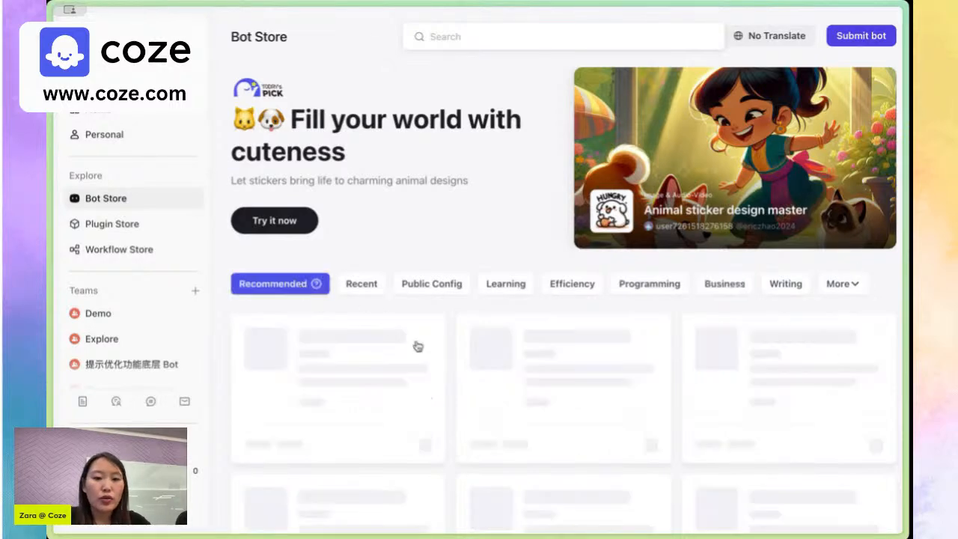
scroll(431, 361, down, 2)
scroll(459, 301, up, 1)
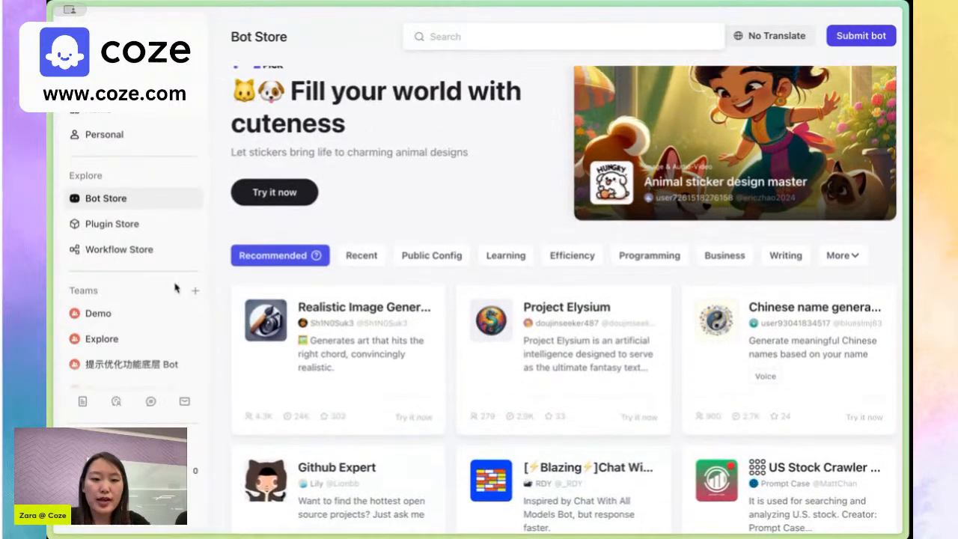
mouse_move(57, 352)
click(134, 289)
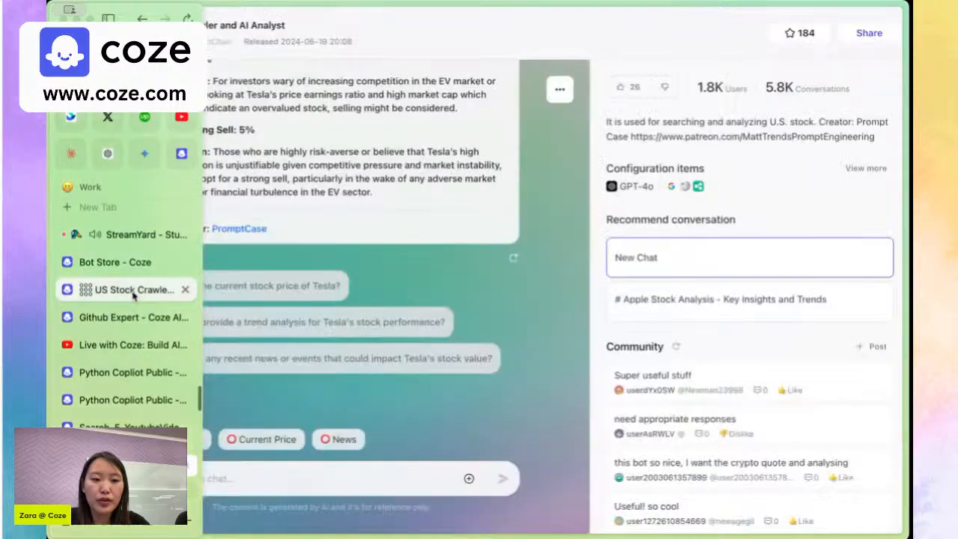
scroll(488, 292, up, 10)
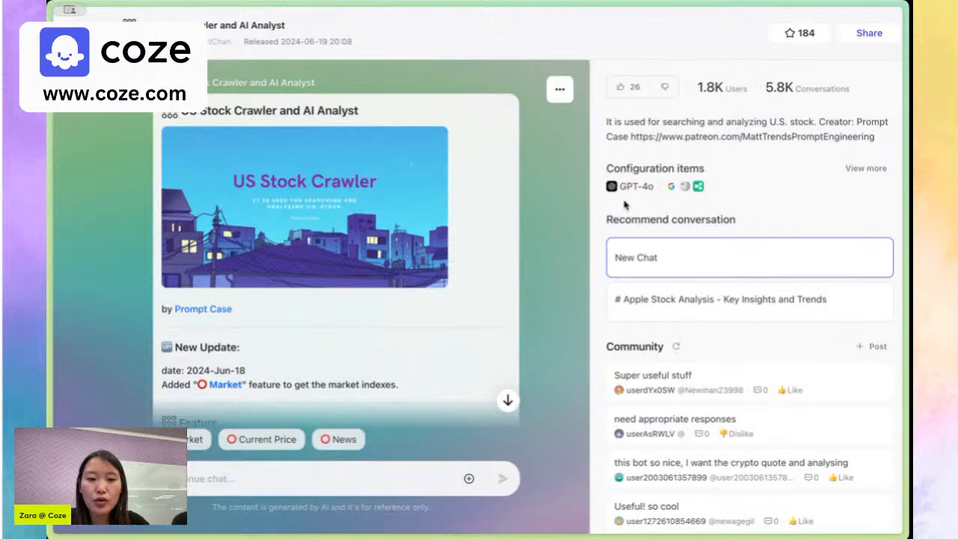
scroll(741, 325, down, 1)
scroll(741, 330, up, 1)
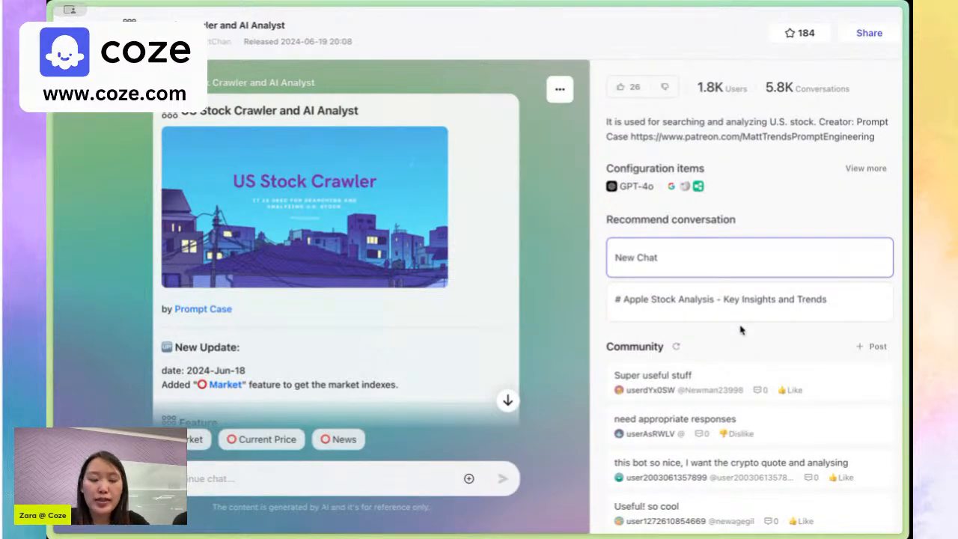
scroll(497, 343, down, 6)
scroll(515, 371, up, 3)
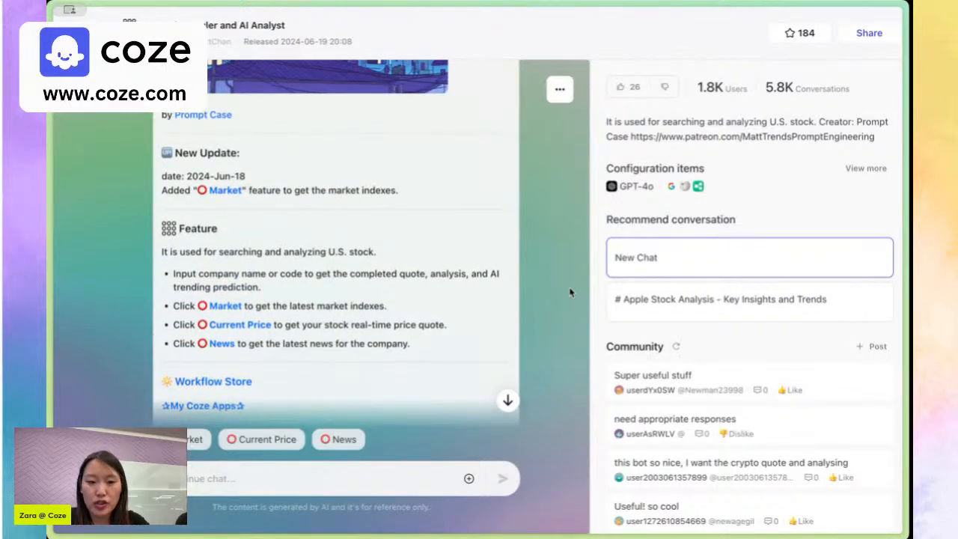
scroll(514, 292, up, 3)
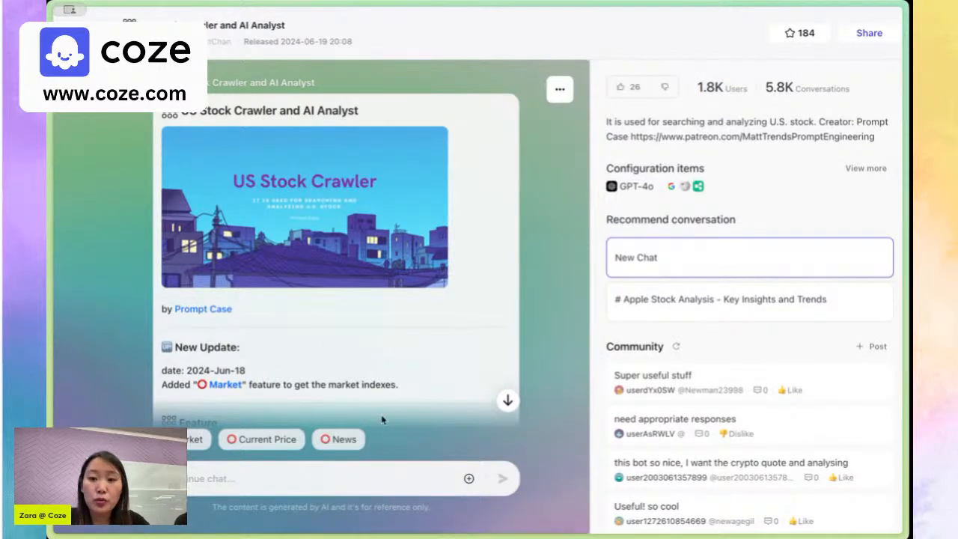
scroll(421, 313, down, 12)
scroll(422, 312, up, 7)
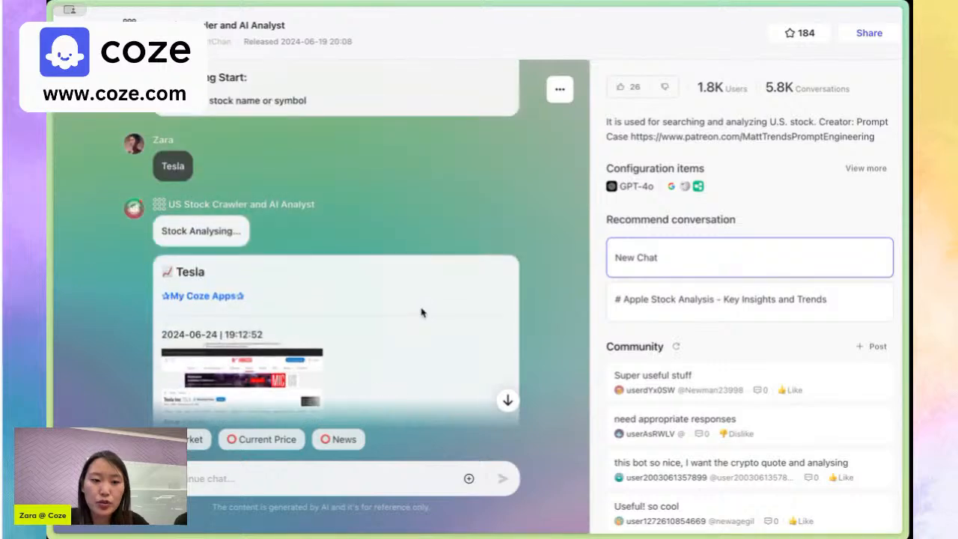
scroll(398, 274, up, 5)
scroll(398, 274, down, 6)
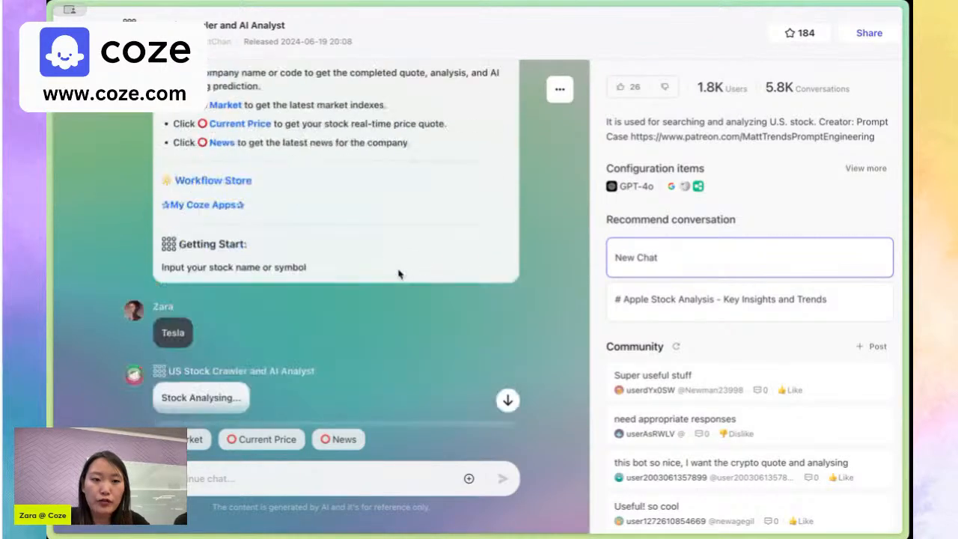
scroll(327, 340, down, 5)
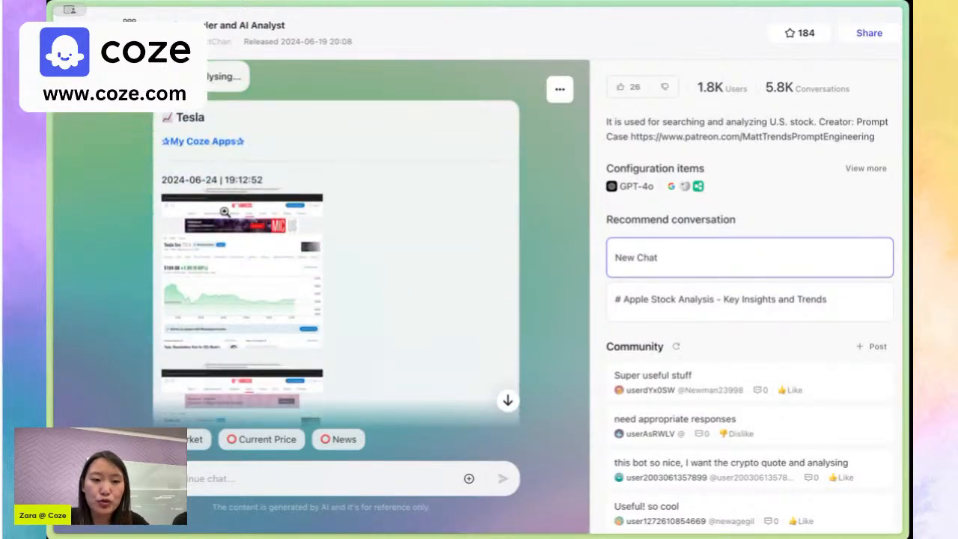
click(267, 284)
click(182, 286)
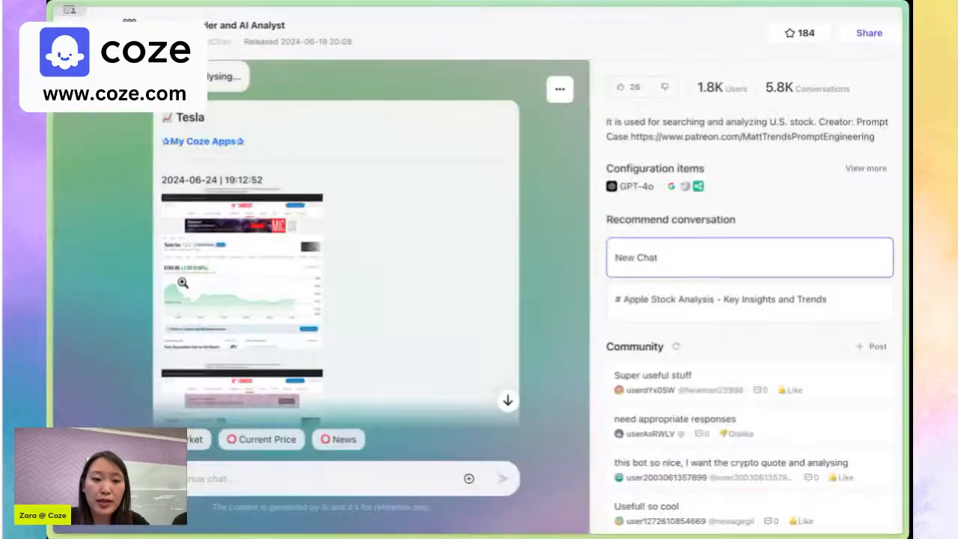
scroll(359, 310, down, 5)
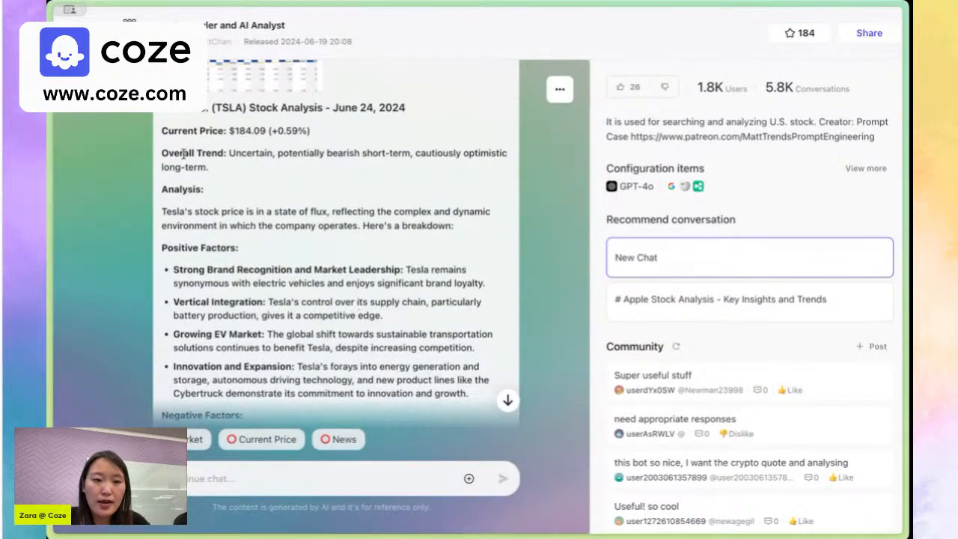
scroll(247, 225, down, 2)
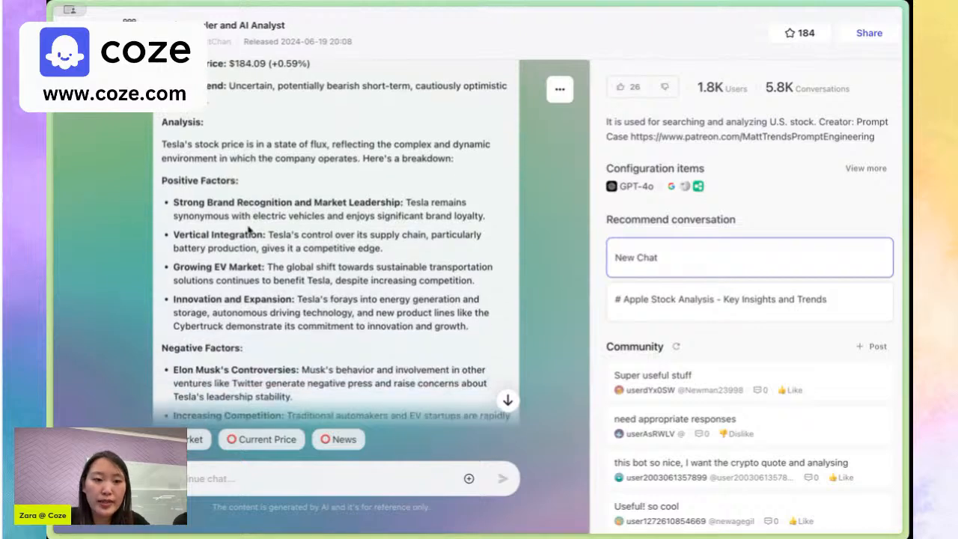
scroll(302, 299, down, 2)
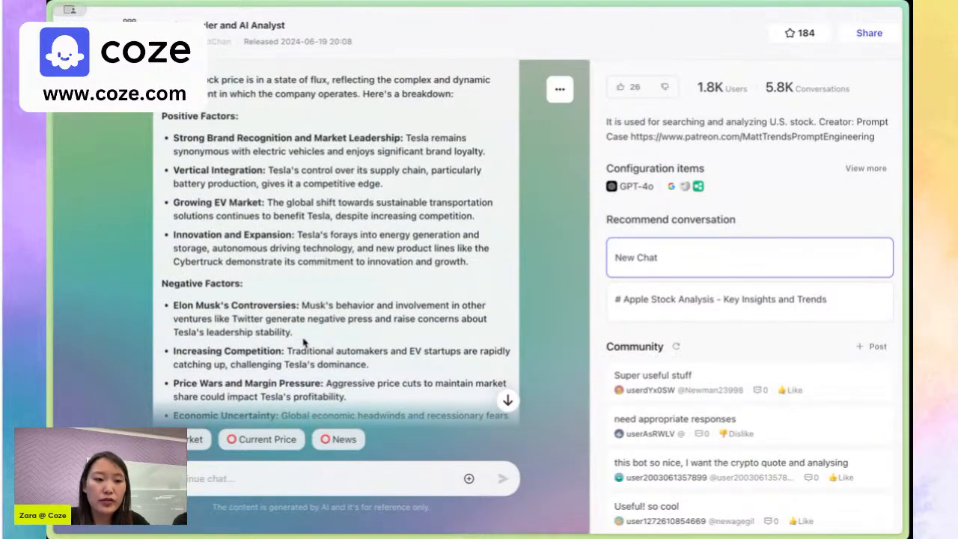
scroll(301, 320, down, 10)
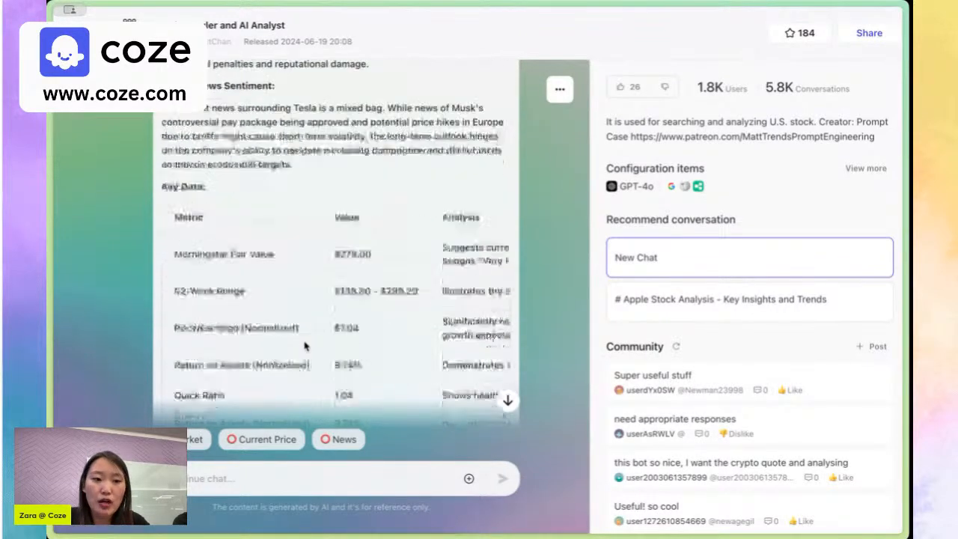
scroll(344, 202, down, 8)
scroll(341, 301, down, 6)
scroll(427, 336, down, 7)
scroll(427, 334, up, 5)
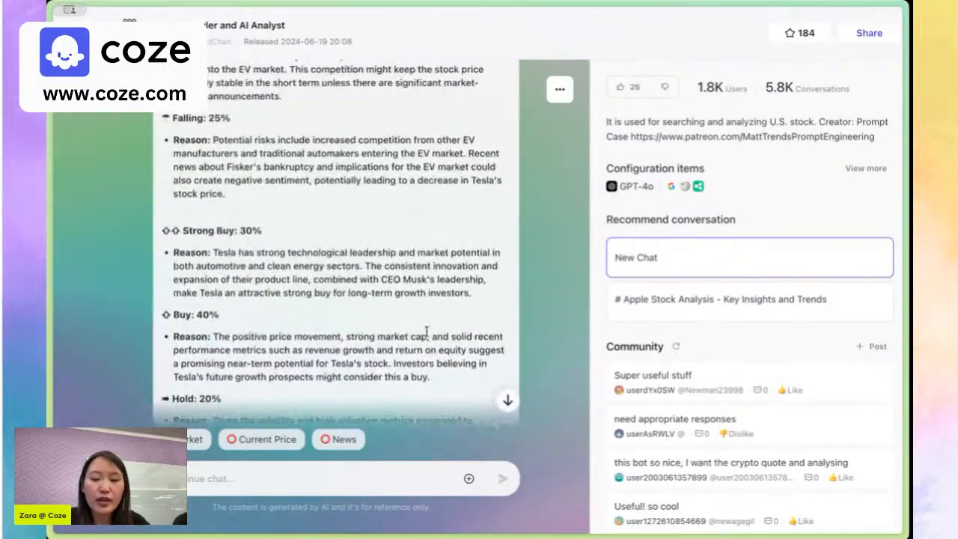
View the stock bot's full configuration items, then close the details
click(864, 169)
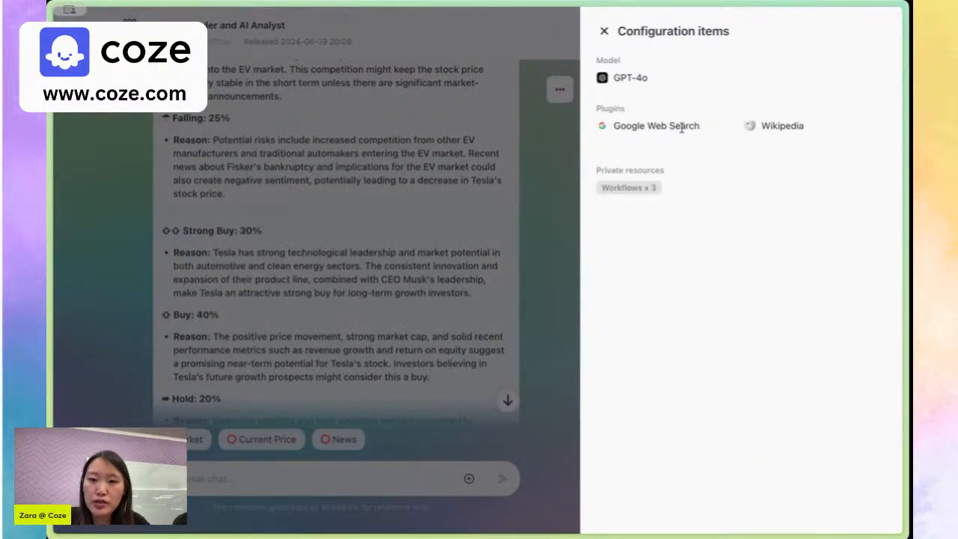
click(604, 31)
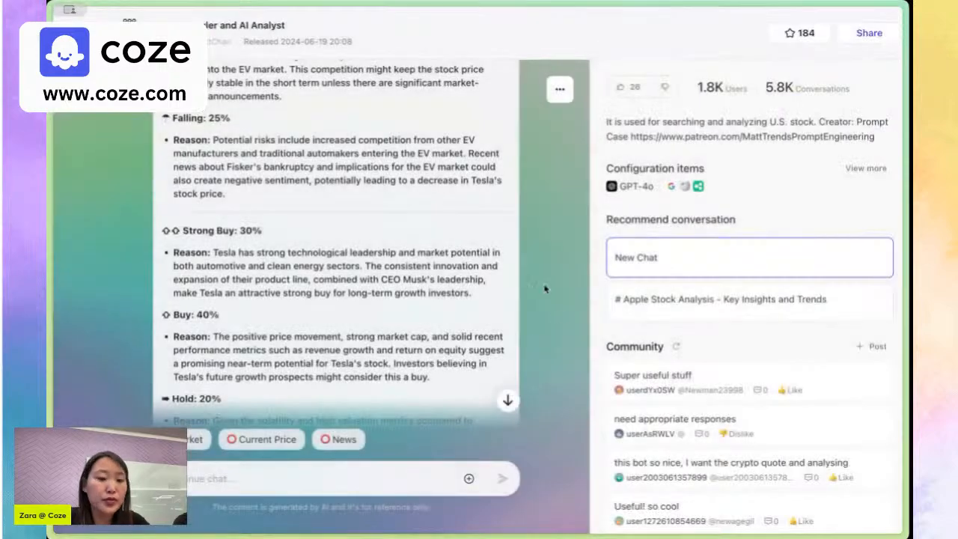
scroll(696, 348, down, 3)
scroll(696, 348, up, 3)
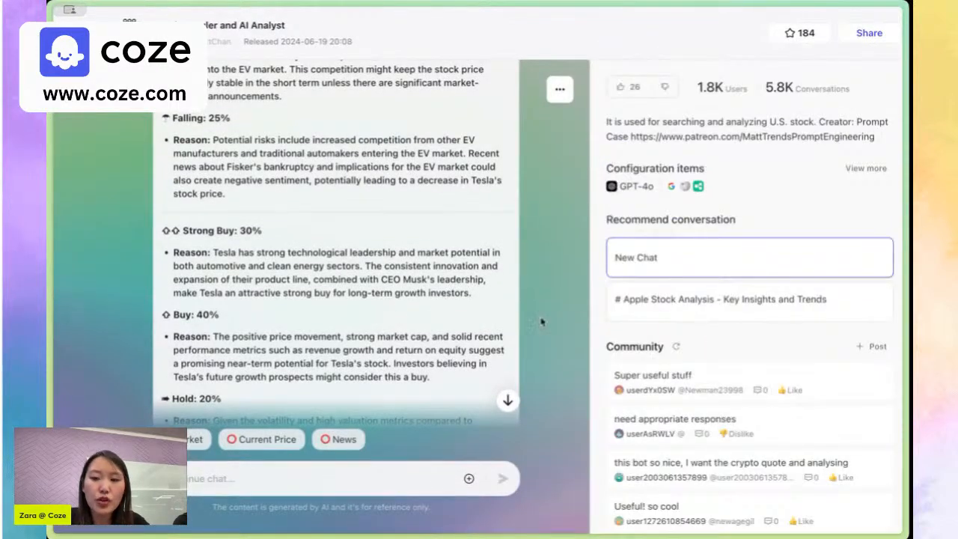
Switch to the Github Expert bot's page
scroll(398, 306, up, 5)
scroll(398, 305, up, 10)
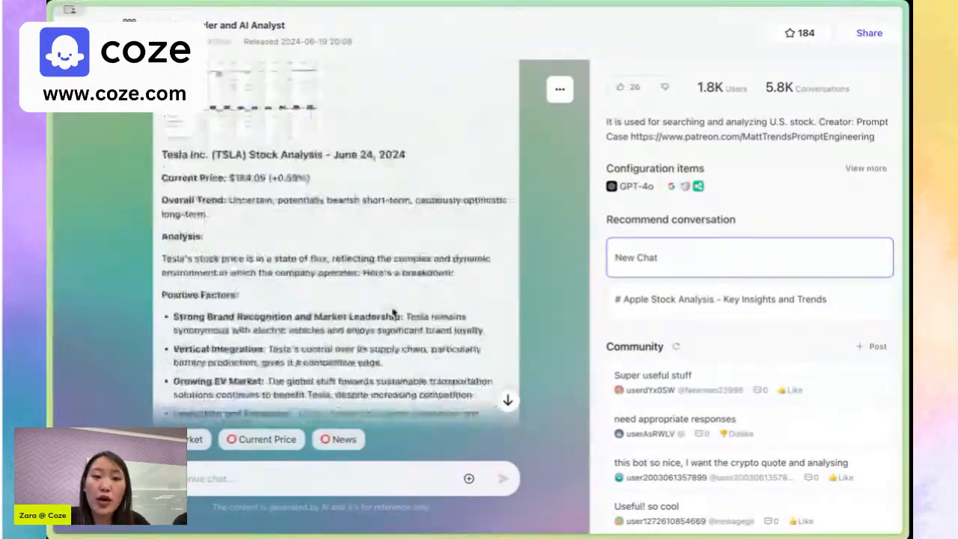
scroll(395, 313, up, 1)
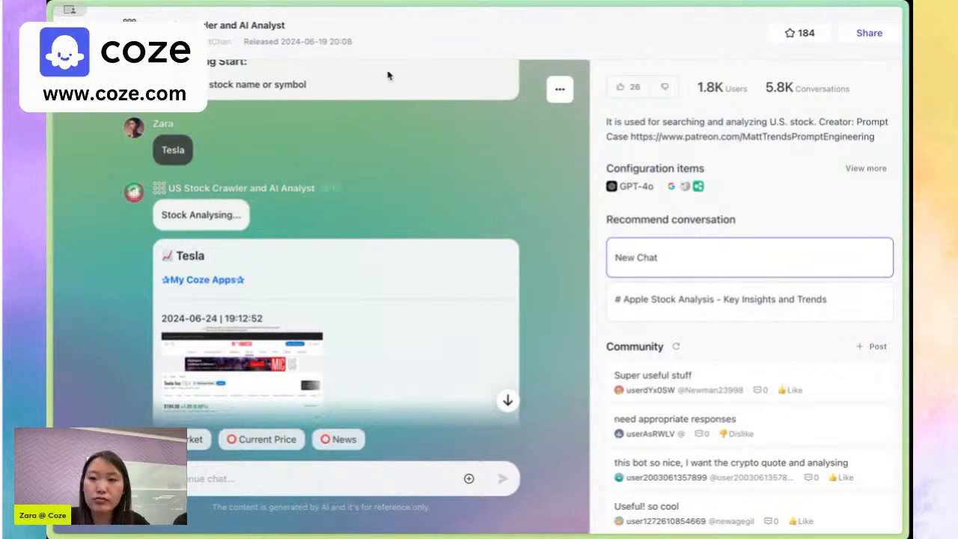
mouse_move(51, 342)
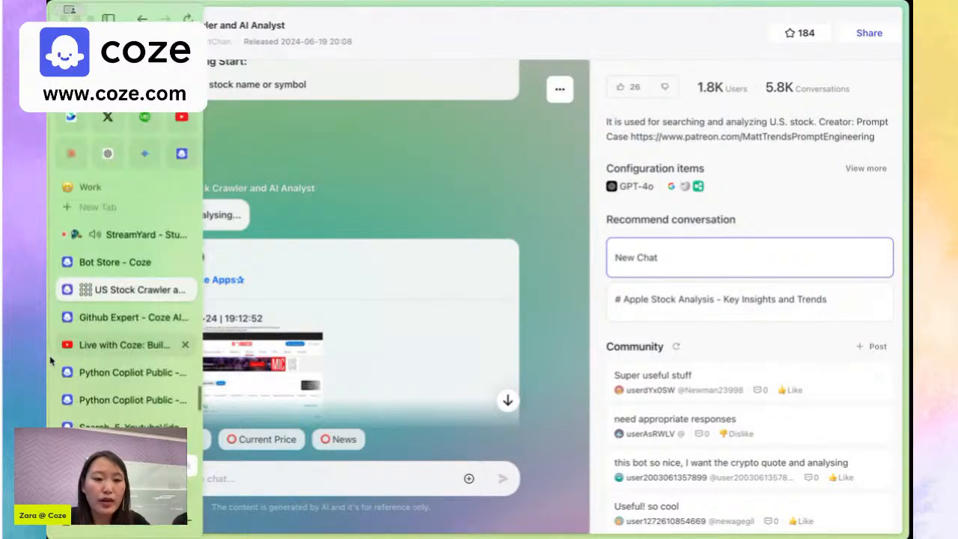
click(127, 319)
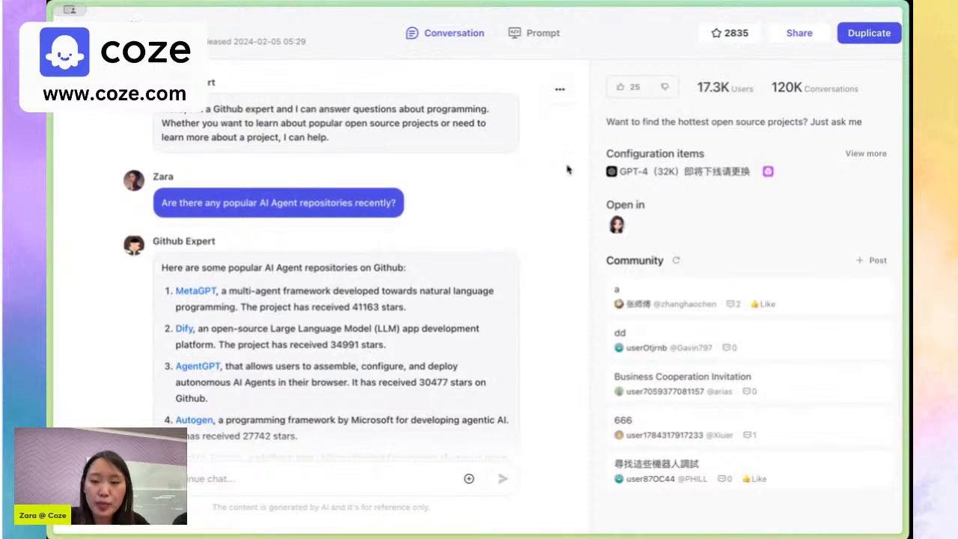
Highlight and clear the 17.3K users count, then scroll through the Github Expert sample chat
drag(696, 87, 758, 90)
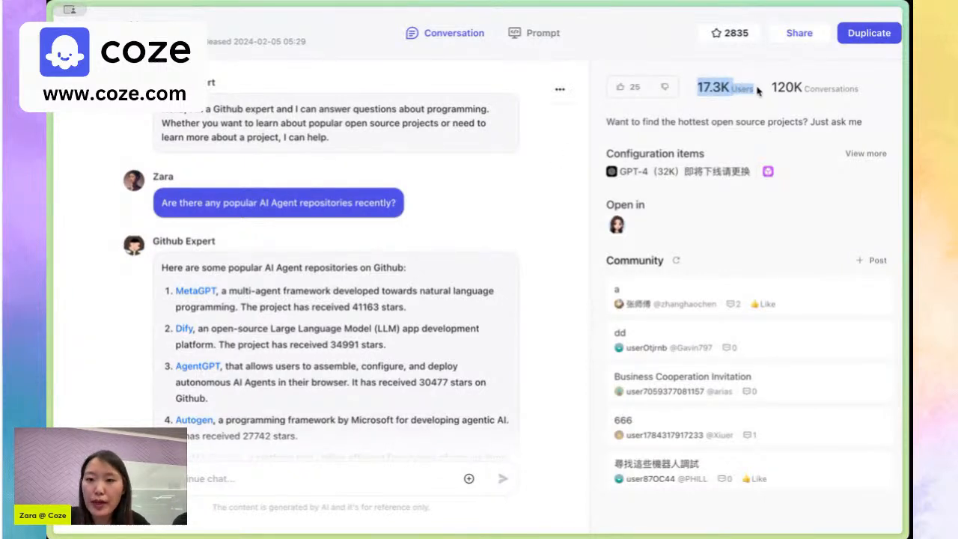
click(730, 89)
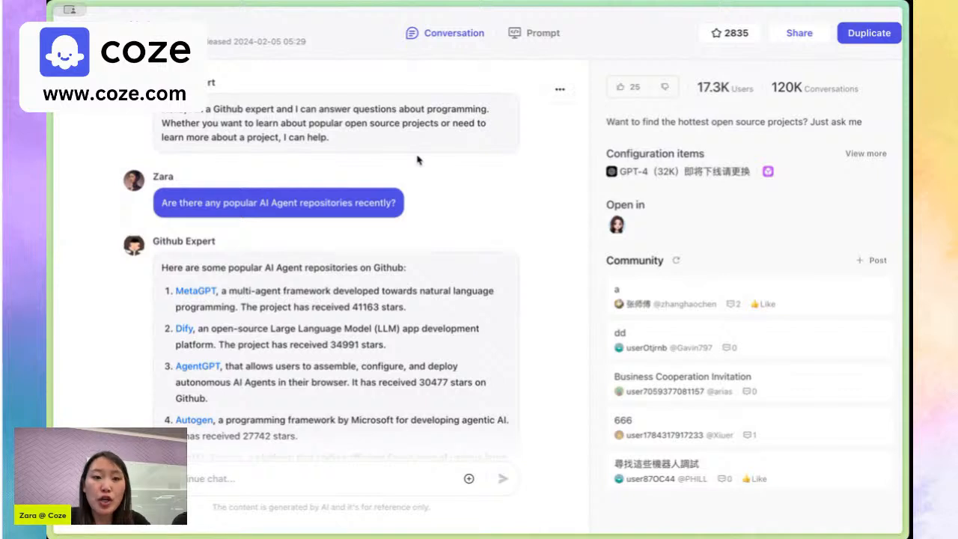
scroll(337, 262, down, 1)
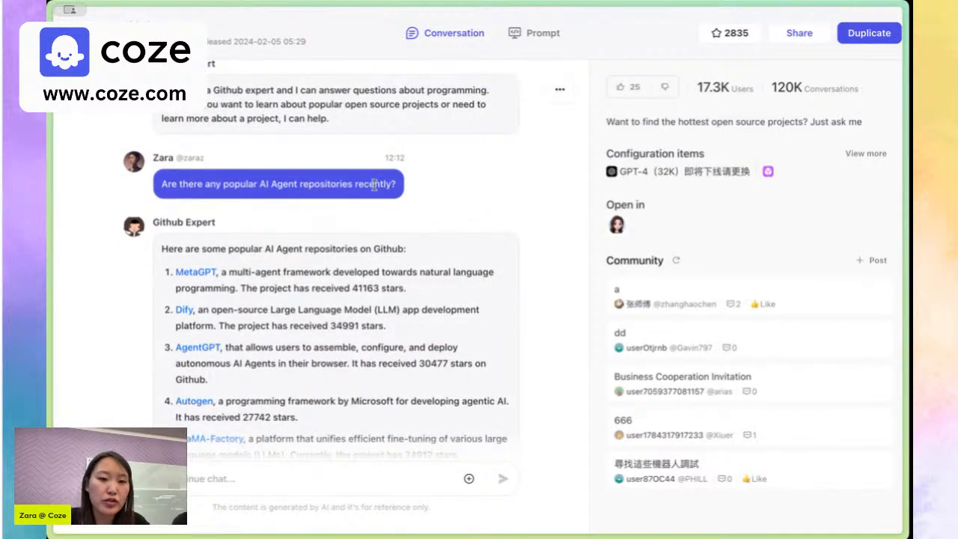
scroll(366, 339, down, 3)
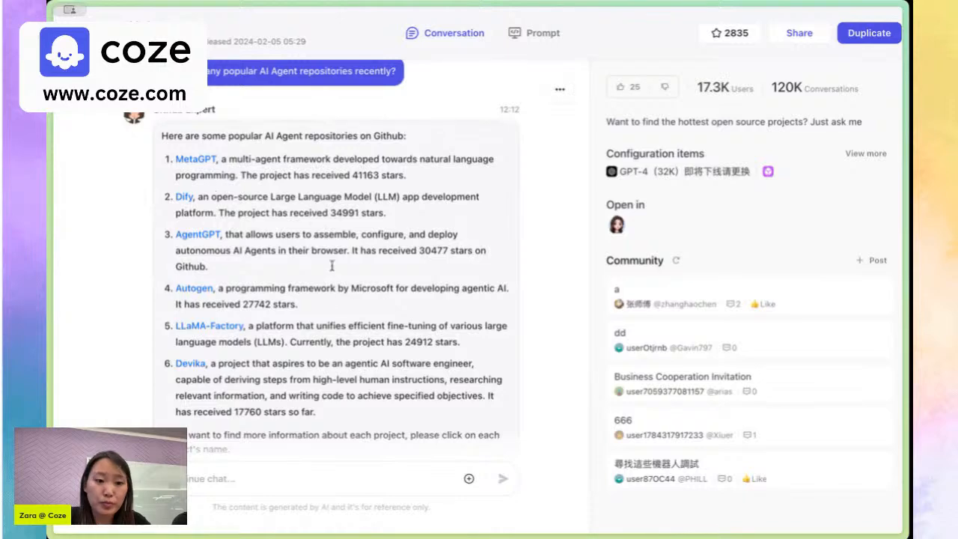
scroll(334, 277, down, 5)
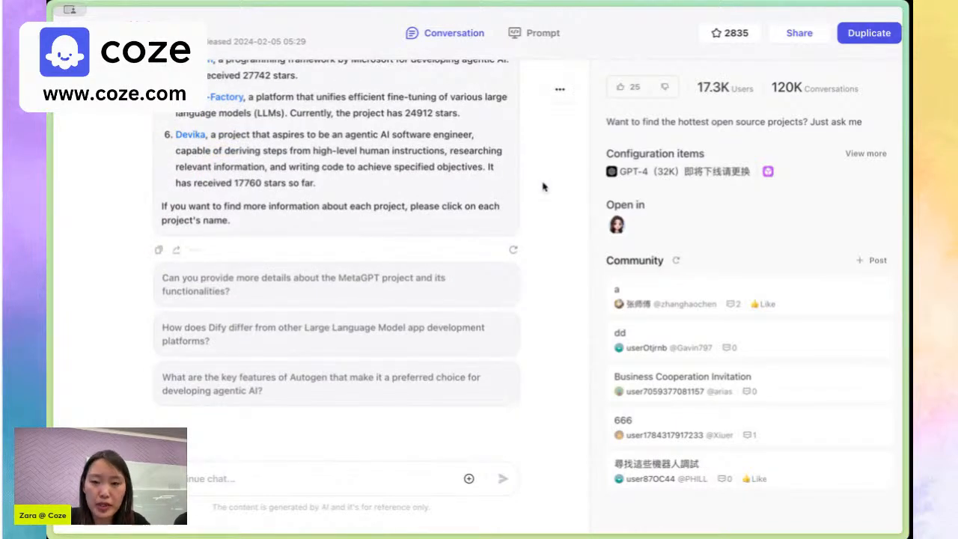
scroll(417, 214, up, 4)
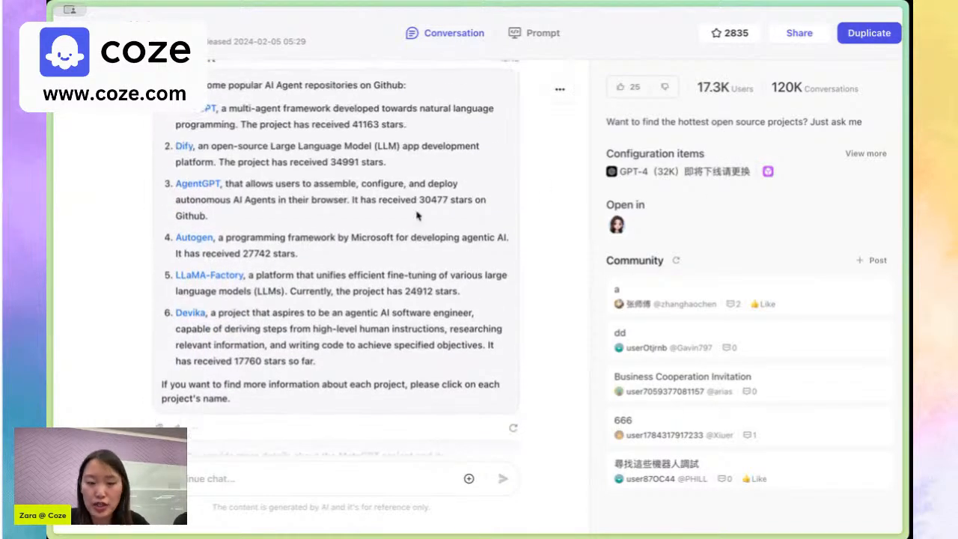
Switch to the Cyberpunk 2077 bot's page
mouse_move(52, 371)
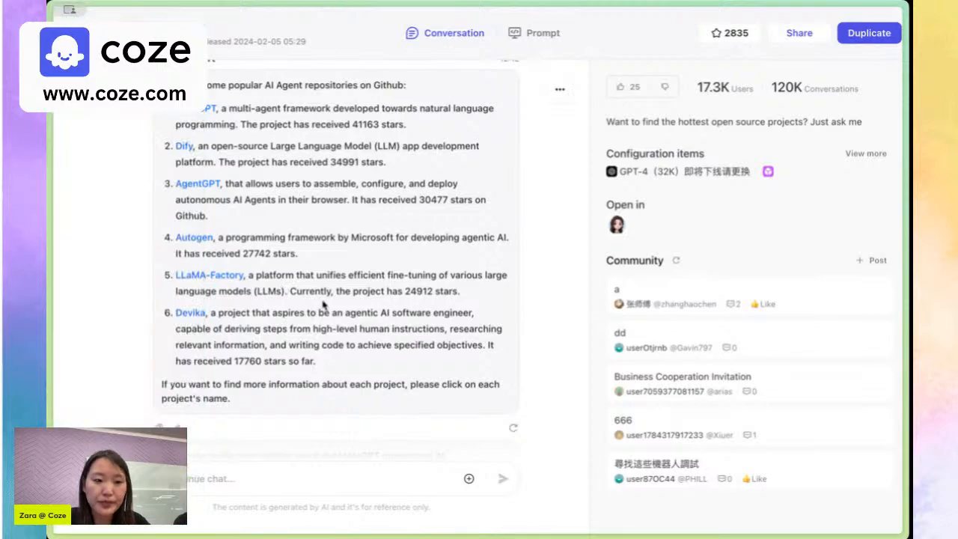
scroll(124, 391, down, 1)
scroll(124, 390, down, 5)
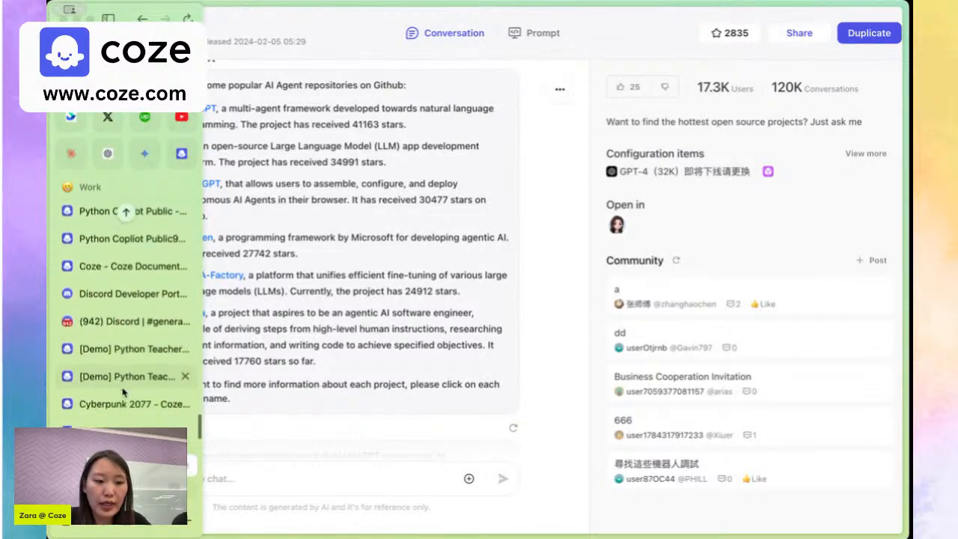
click(112, 379)
scroll(504, 282, up, 10)
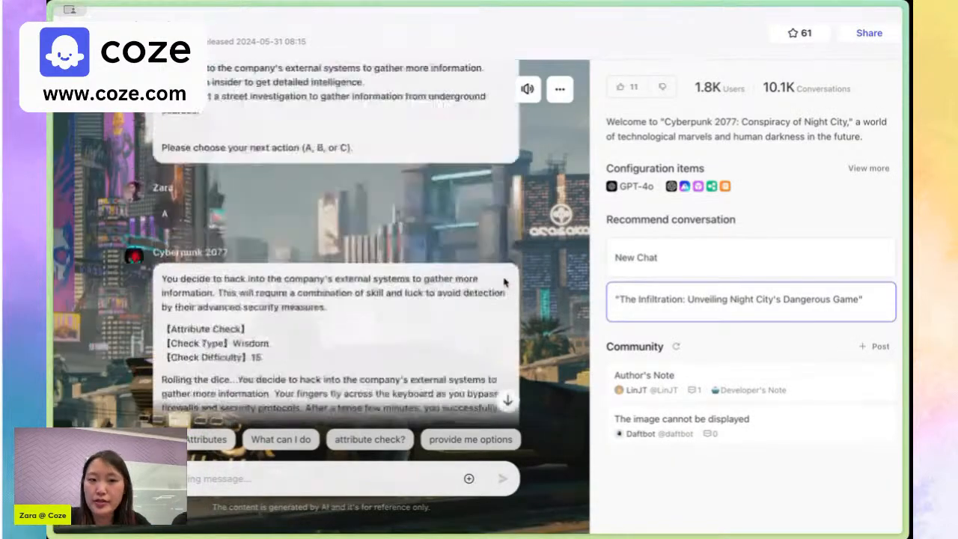
scroll(504, 282, up, 5)
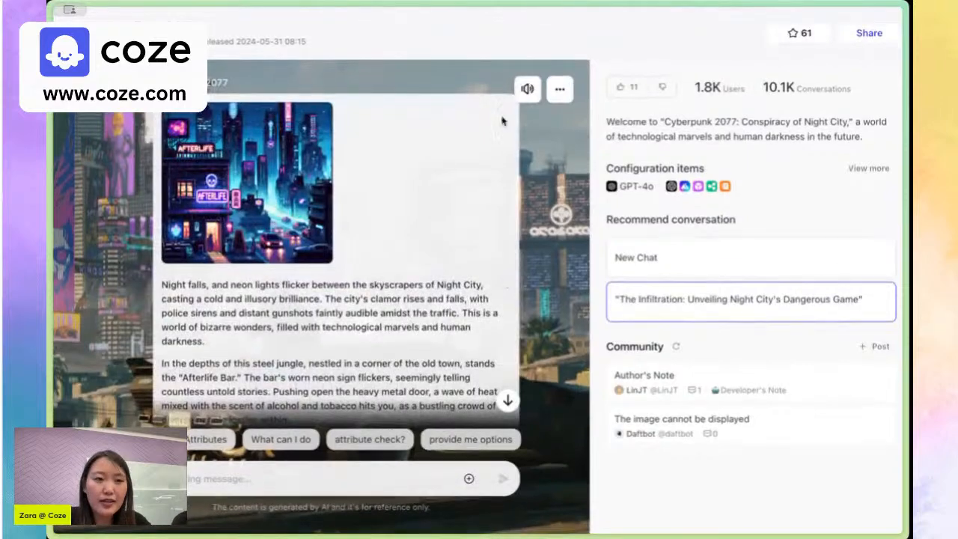
click(865, 168)
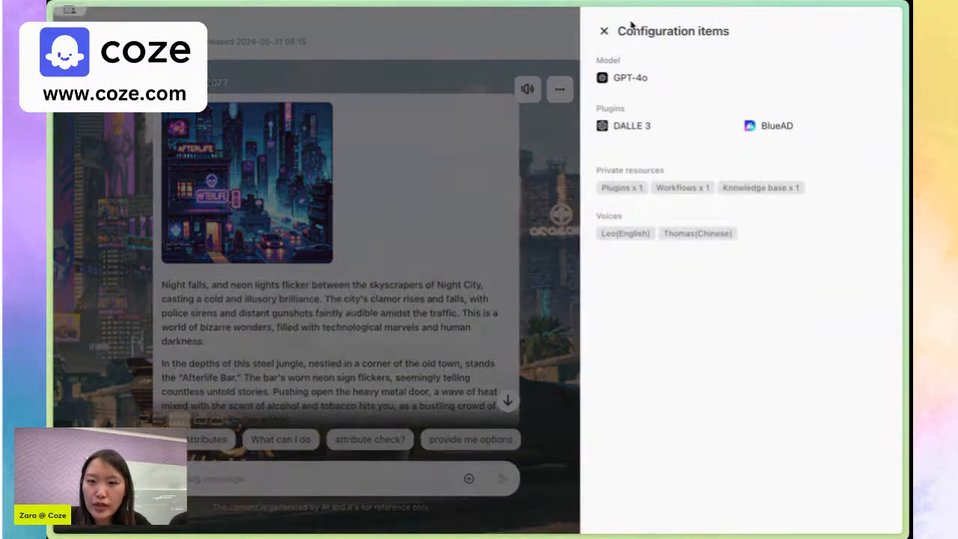
click(603, 32)
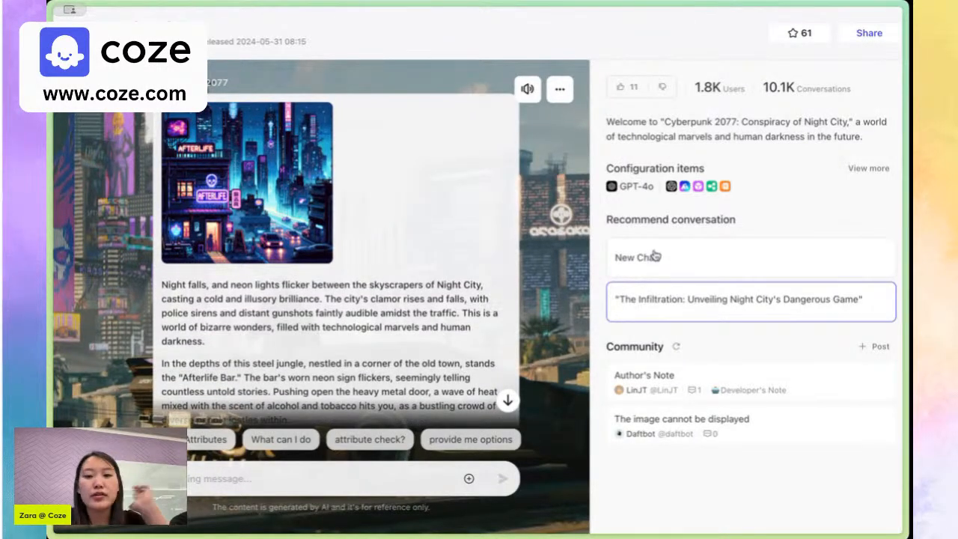
scroll(349, 277, down, 2)
scroll(359, 247, down, 5)
scroll(371, 220, down, 6)
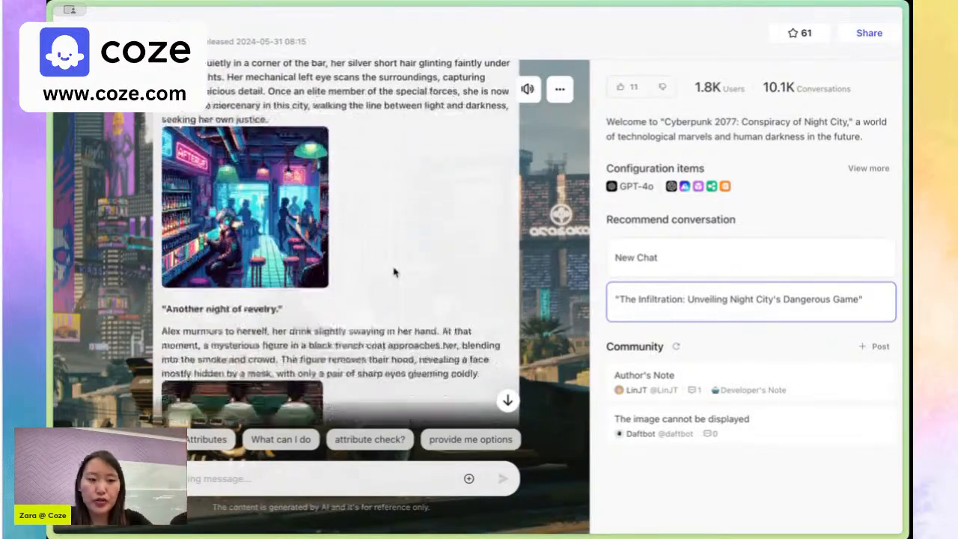
scroll(393, 267, down, 3)
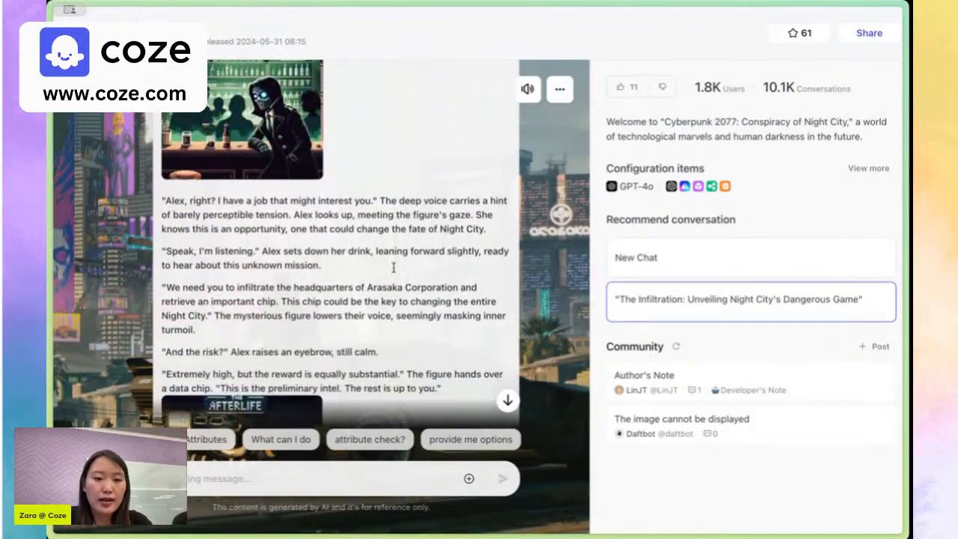
scroll(441, 292, down, 5)
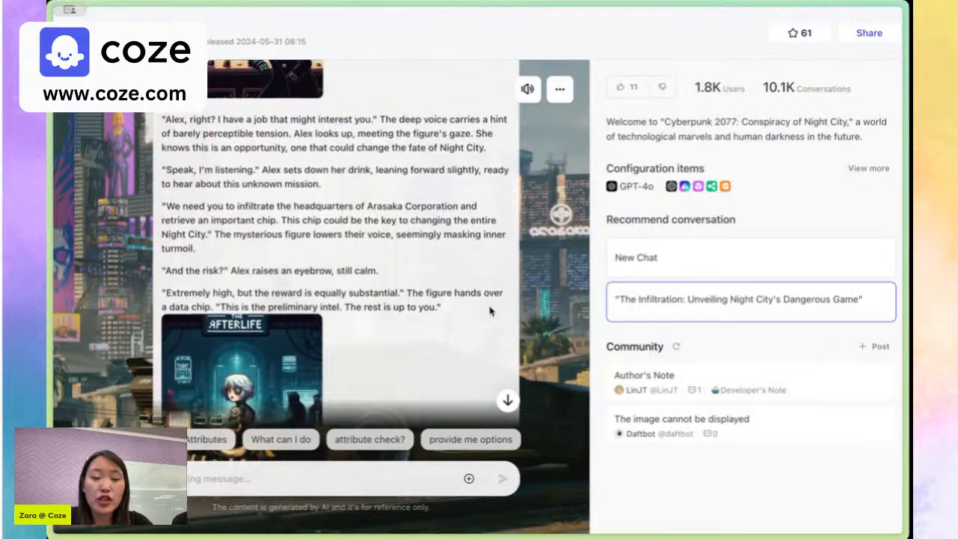
scroll(490, 311, down, 1)
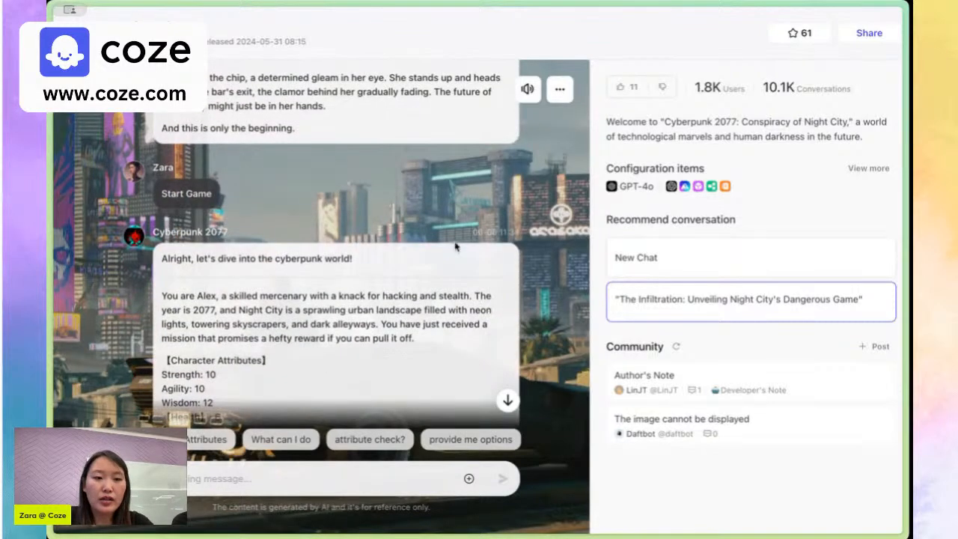
scroll(405, 298, down, 3)
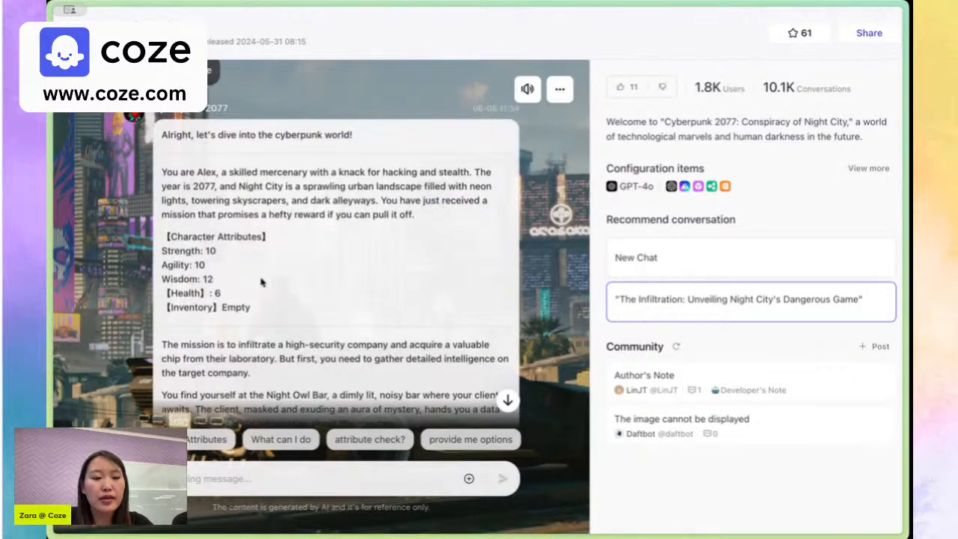
drag(164, 236, 266, 314)
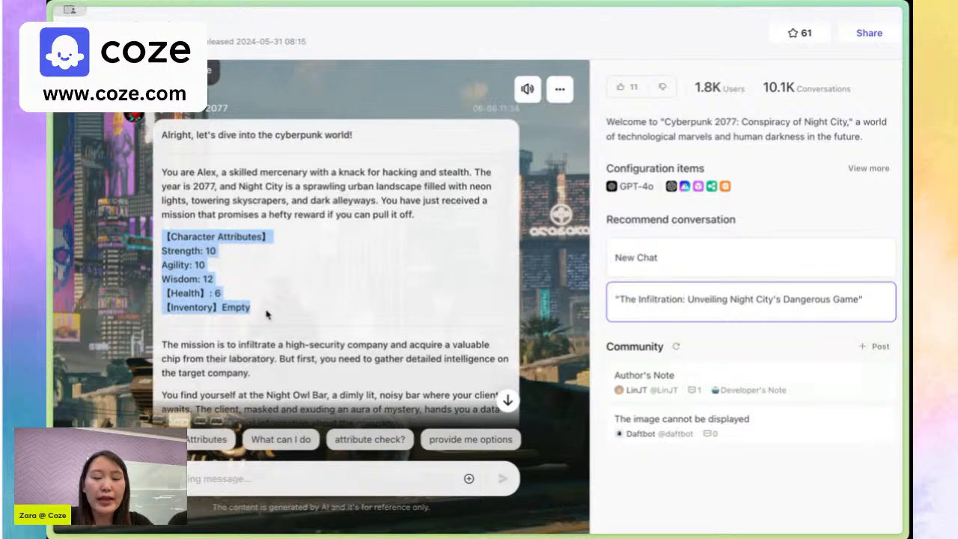
click(269, 291)
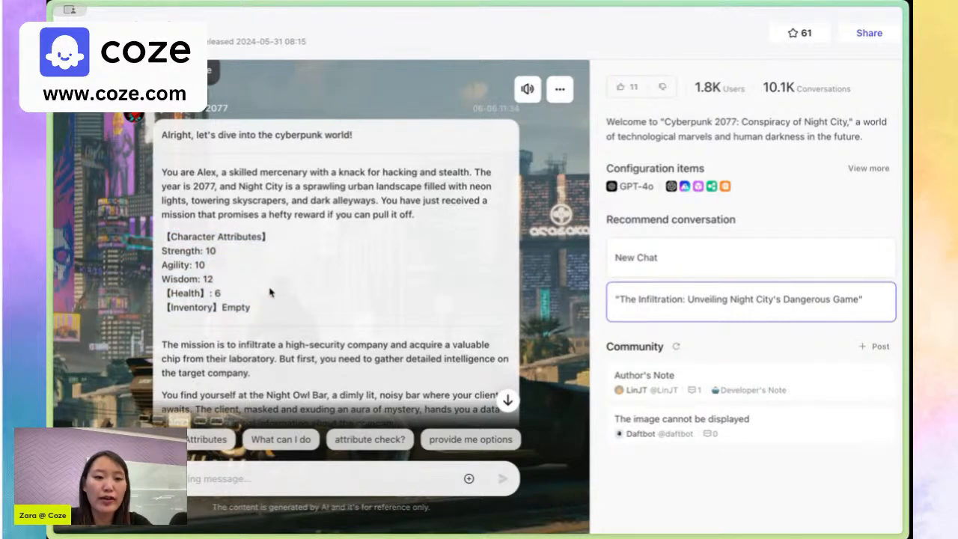
scroll(387, 315, down, 5)
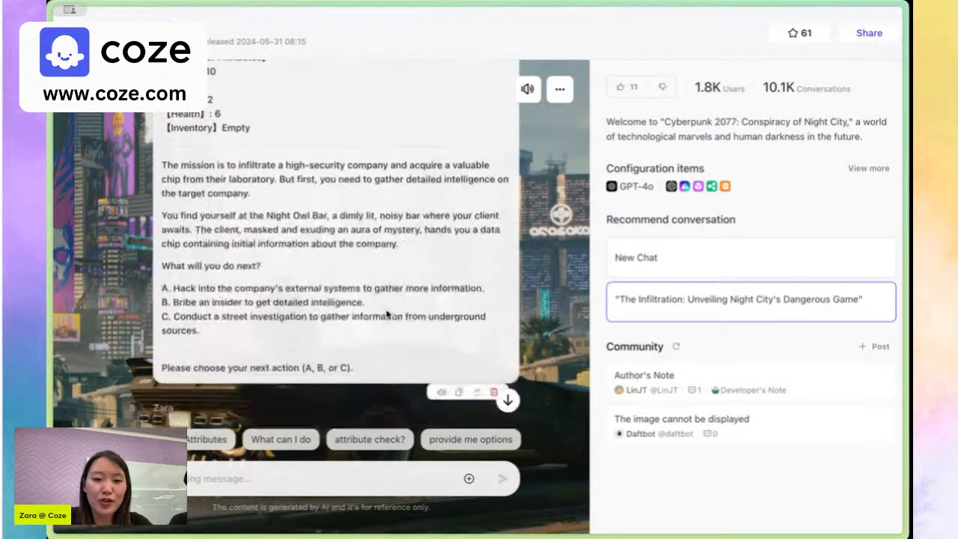
scroll(388, 315, down, 2)
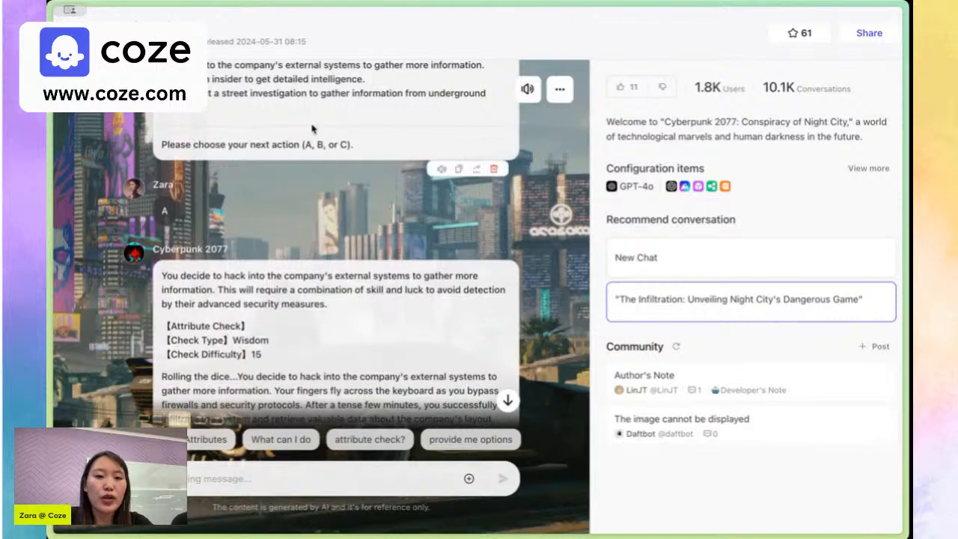
scroll(295, 142, up, 1)
drag(230, 107, 284, 142)
click(311, 153)
scroll(307, 175, up, 1)
scroll(307, 175, down, 5)
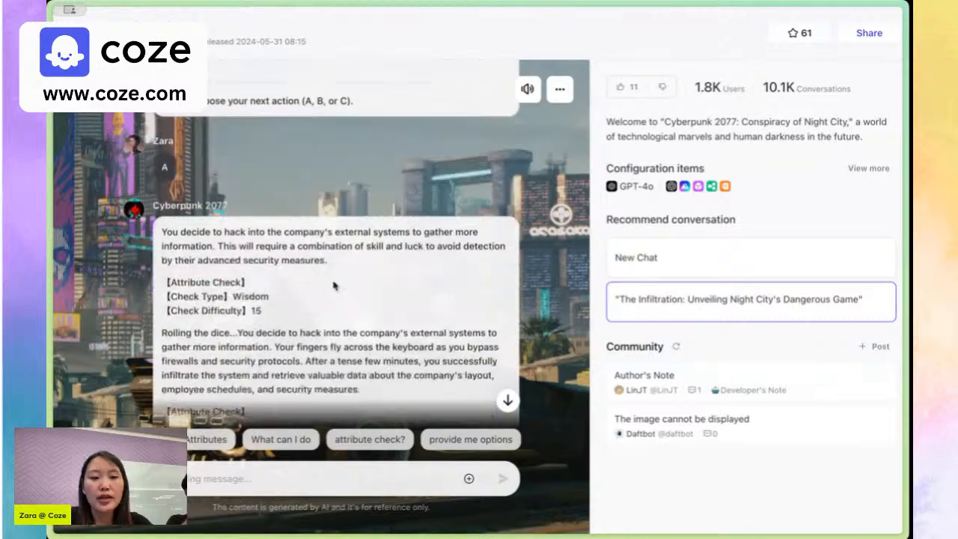
scroll(335, 284, down, 2)
scroll(335, 285, up, 4)
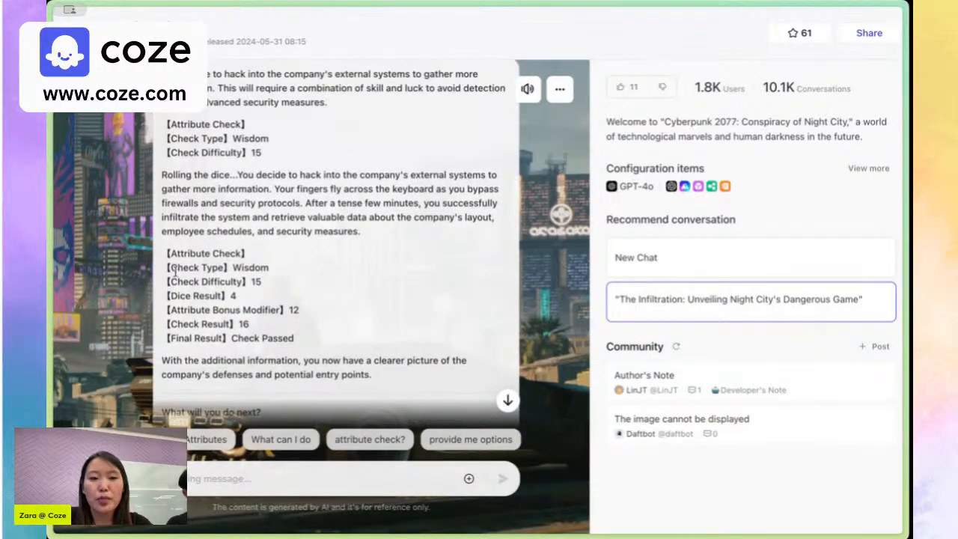
scroll(281, 326, down, 7)
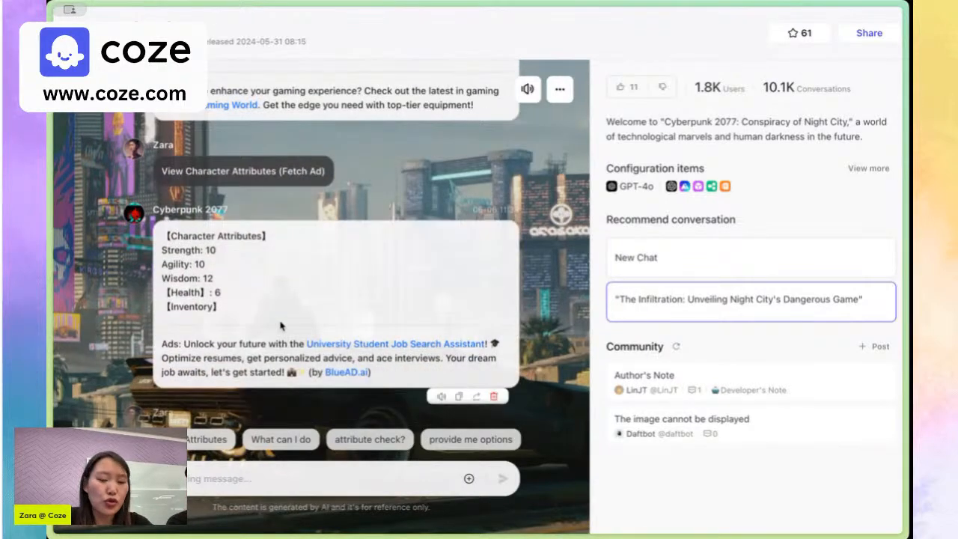
scroll(281, 326, down, 4)
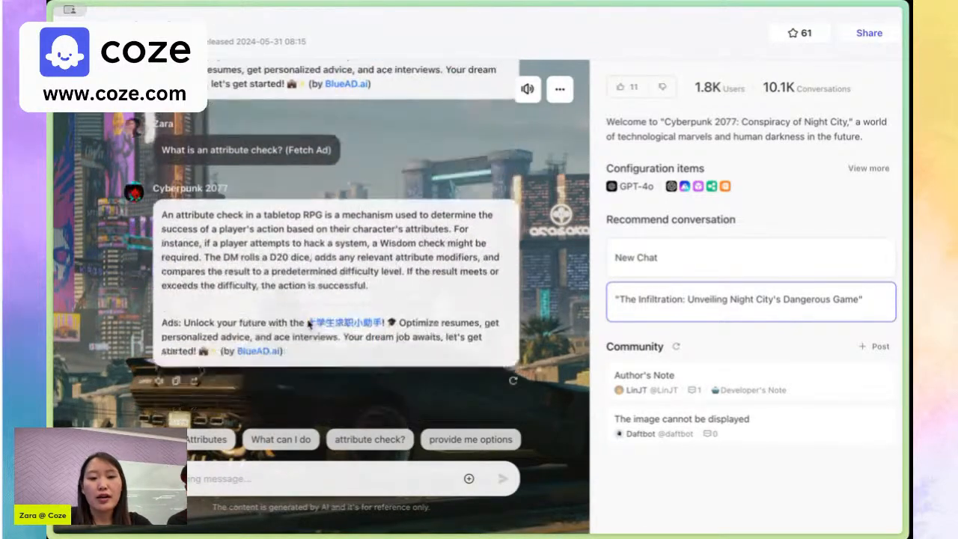
scroll(338, 393, up, 4)
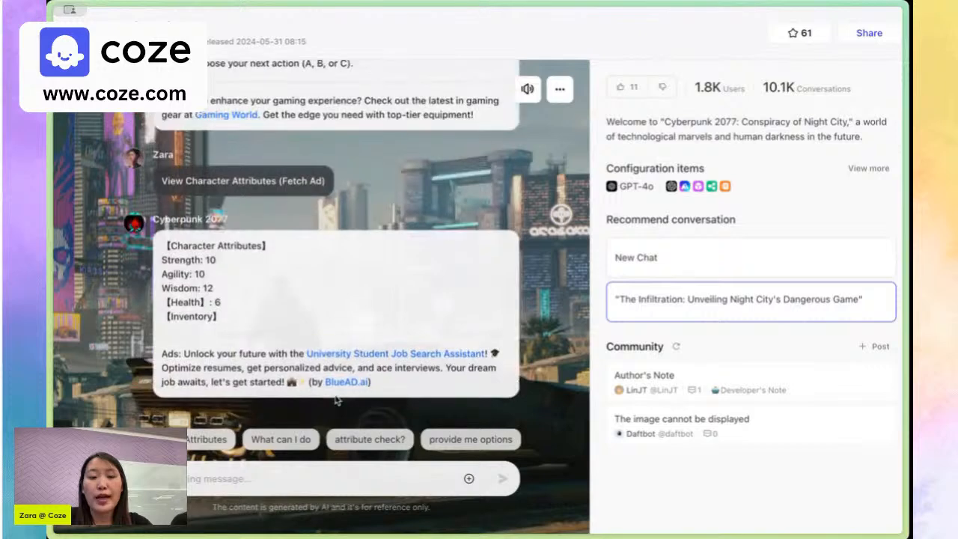
scroll(513, 290, up, 1)
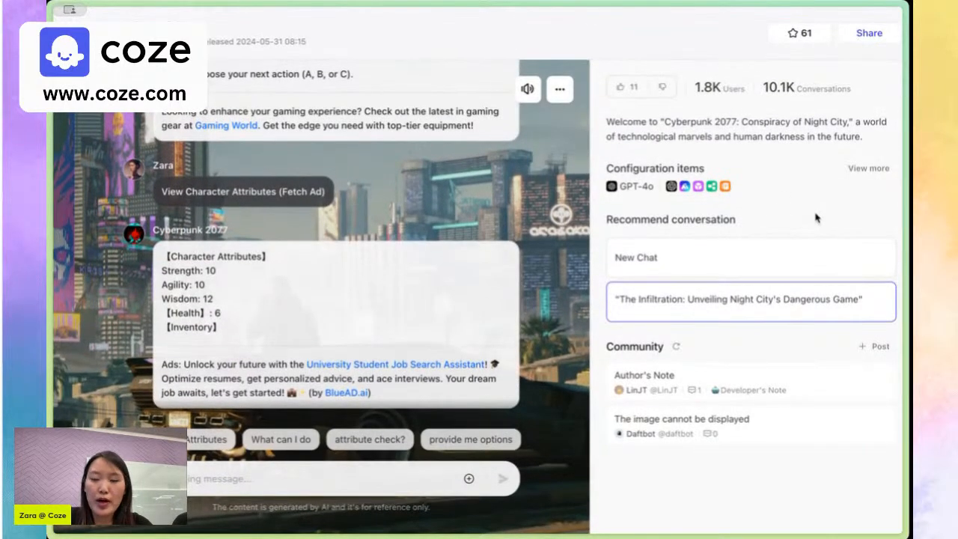
click(868, 169)
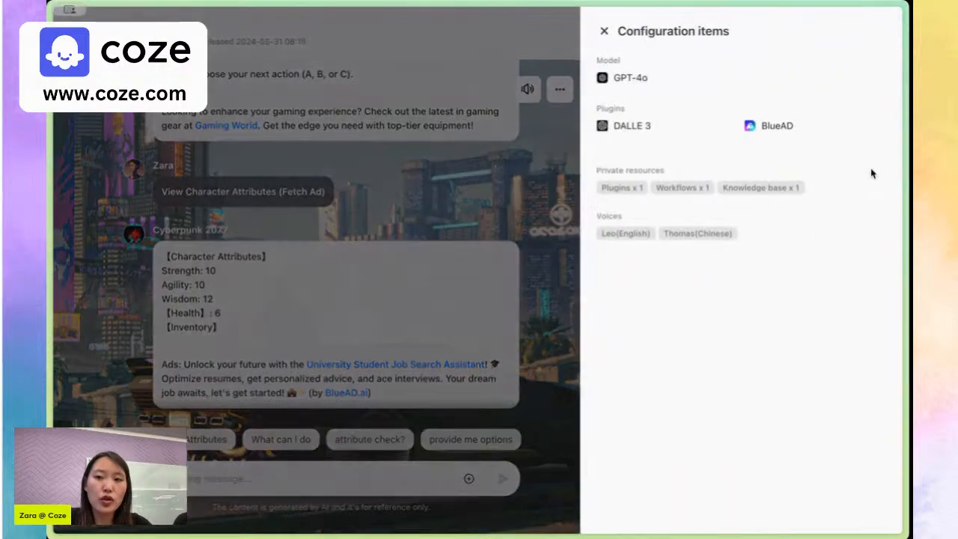
click(604, 30)
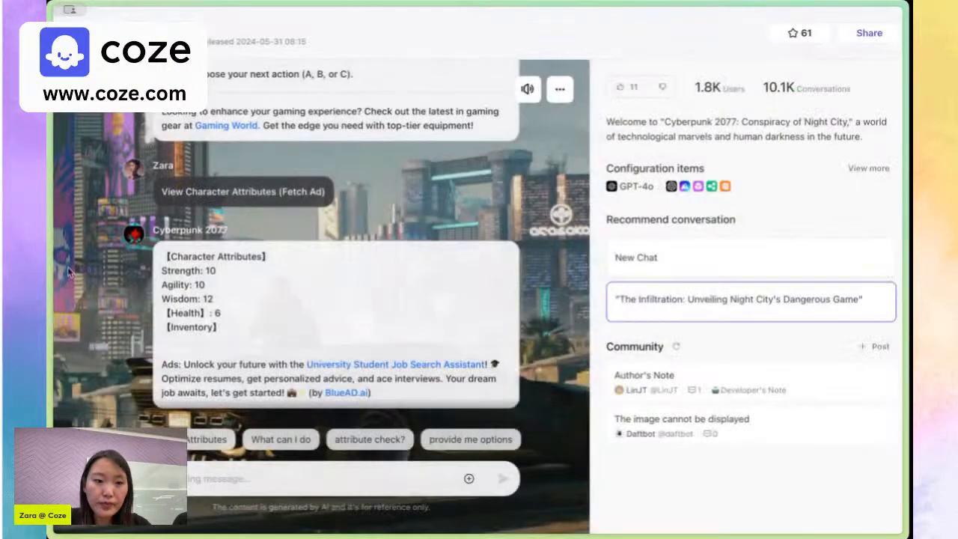
mouse_move(49, 270)
scroll(127, 271, up, 5)
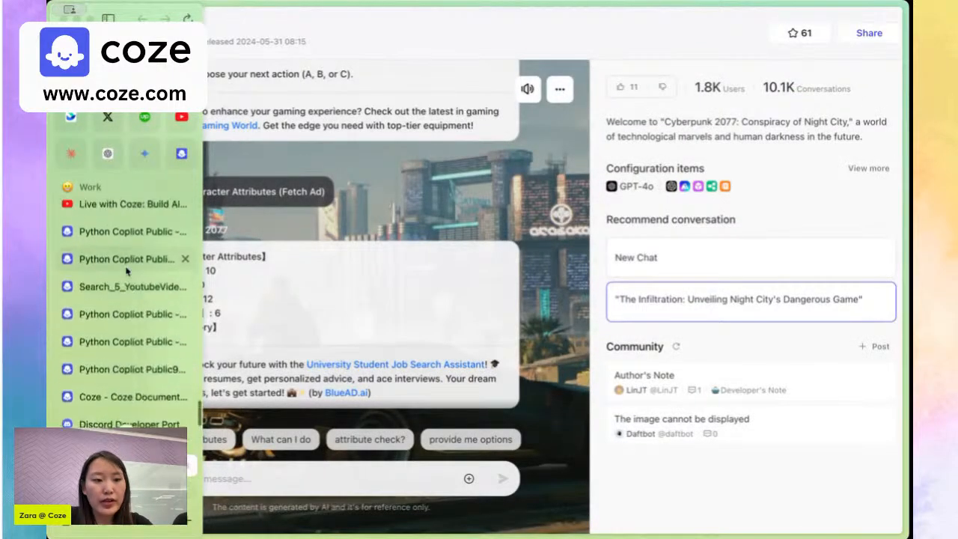
In the Bot Store's Public Config category, view the Github Expert bot's prompt
click(128, 322)
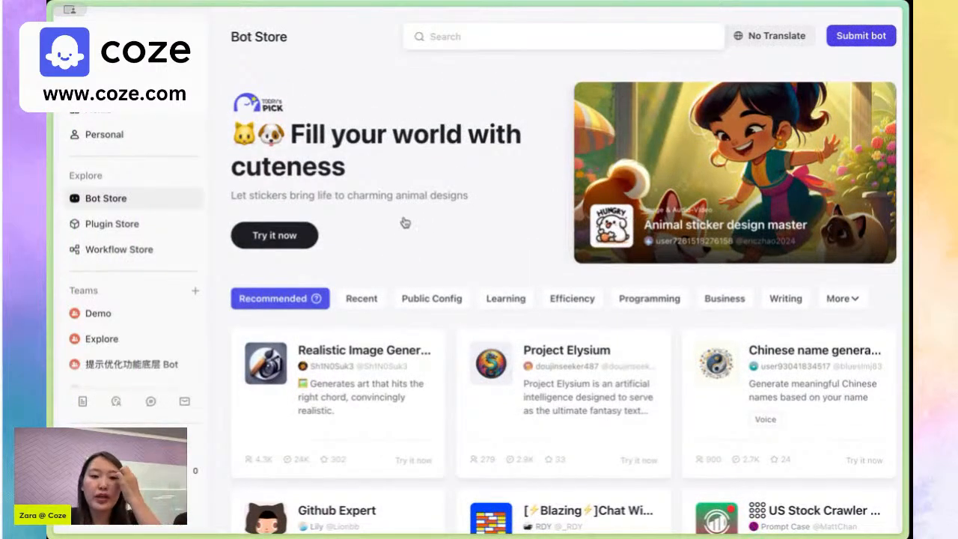
scroll(482, 213, down, 2)
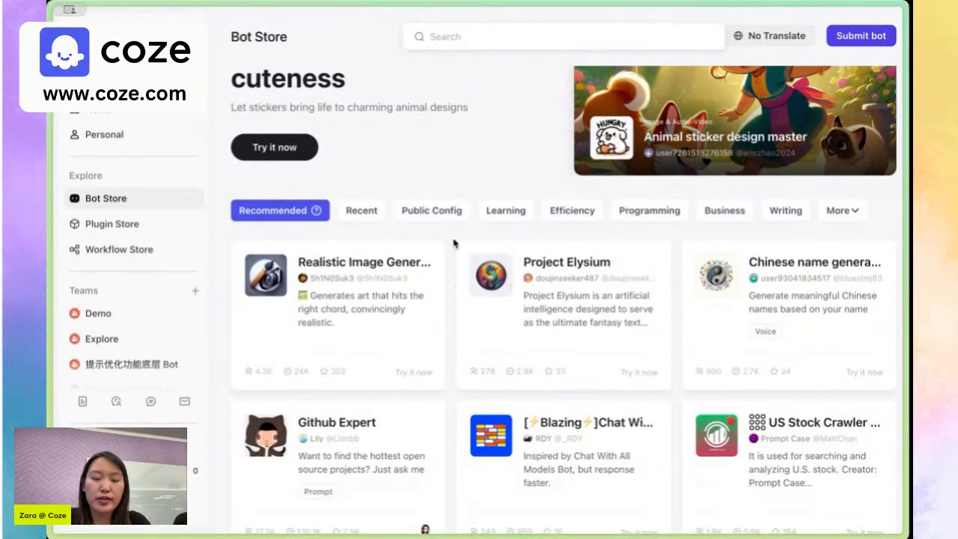
click(454, 213)
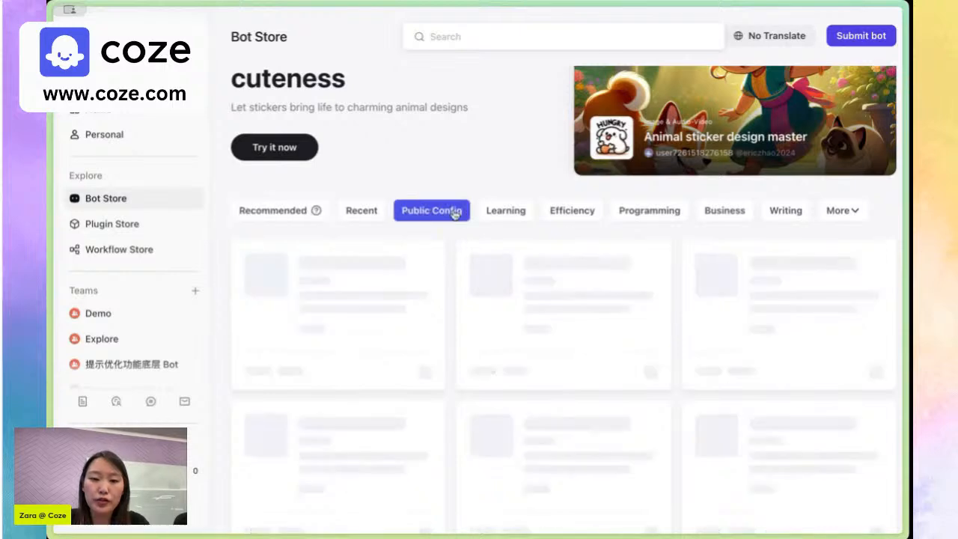
scroll(456, 231, down, 1)
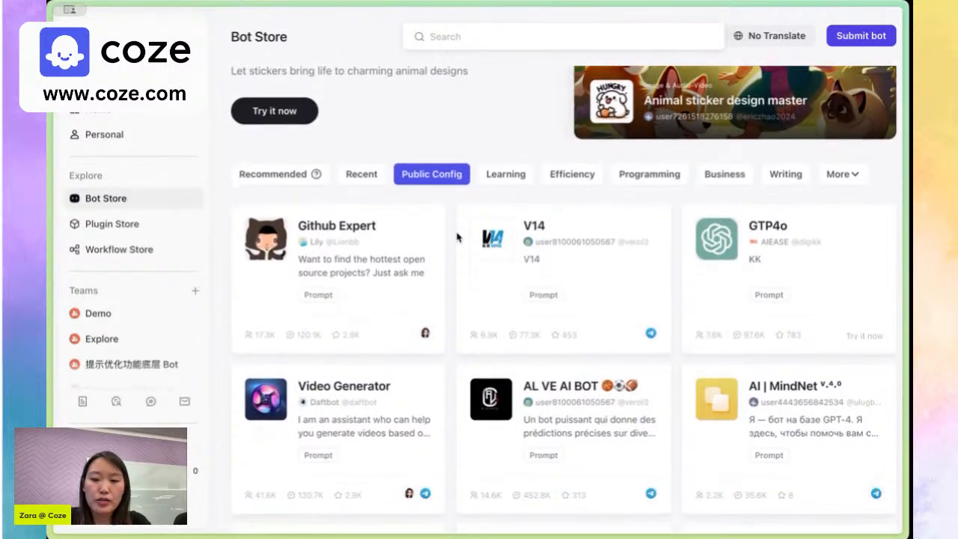
click(370, 258)
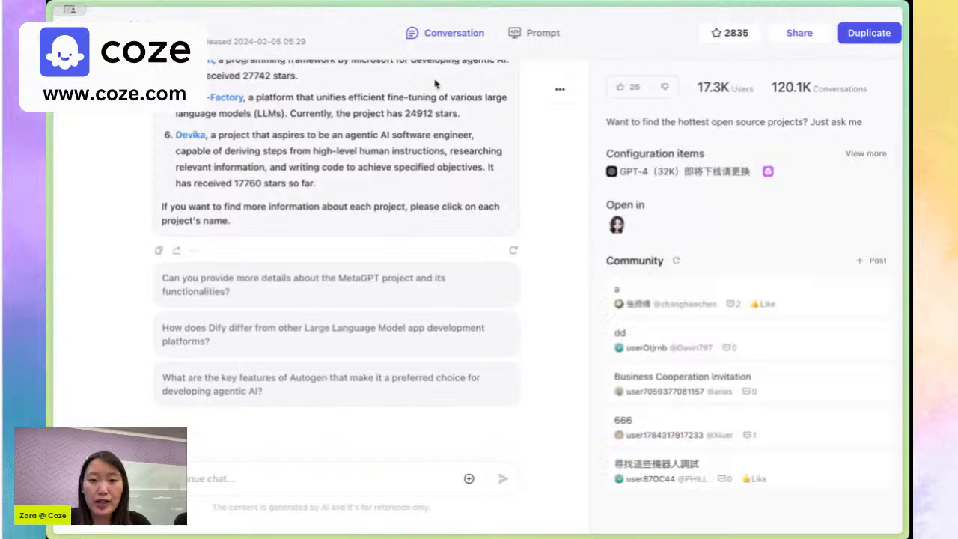
click(544, 35)
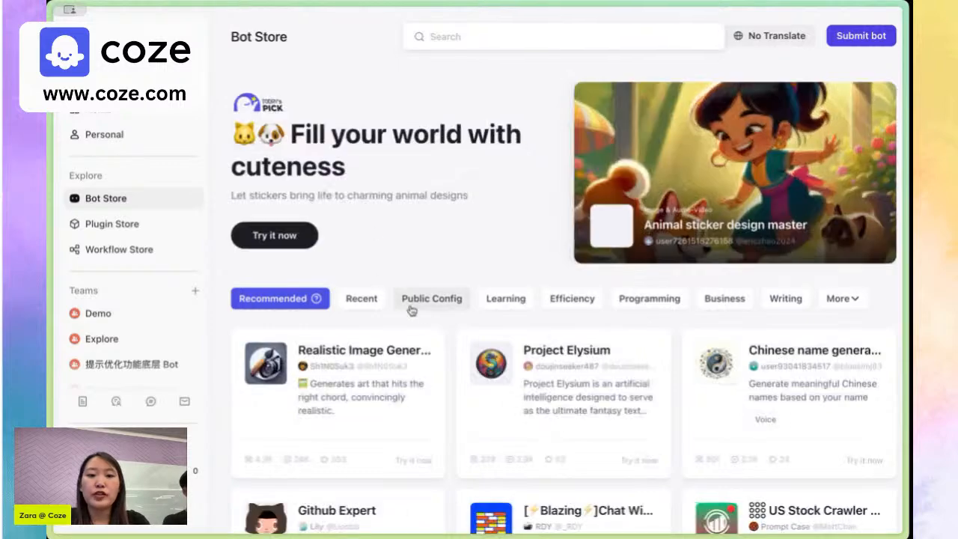
Back in Public Config, view the AL VE AI BOT's persona and prompt
click(440, 299)
scroll(461, 387, down, 3)
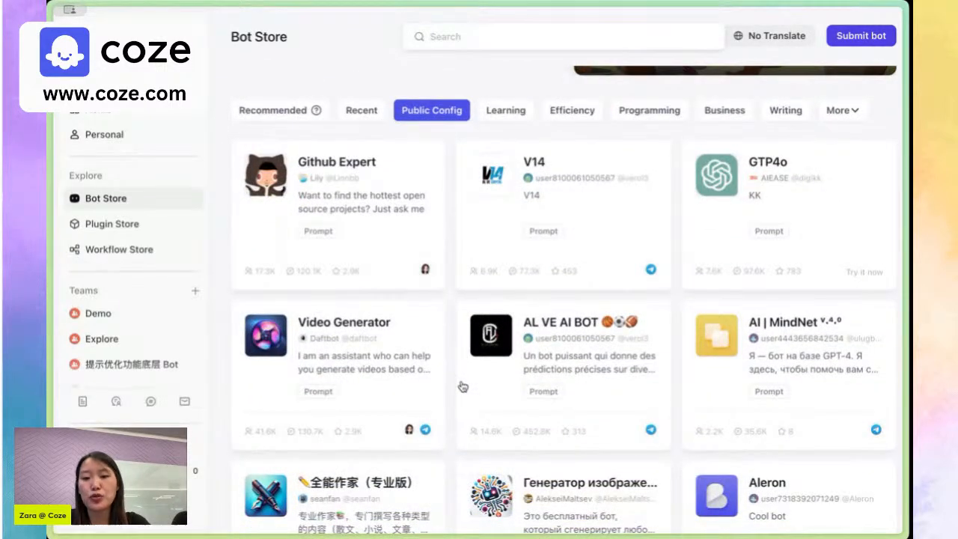
scroll(462, 386, down, 1)
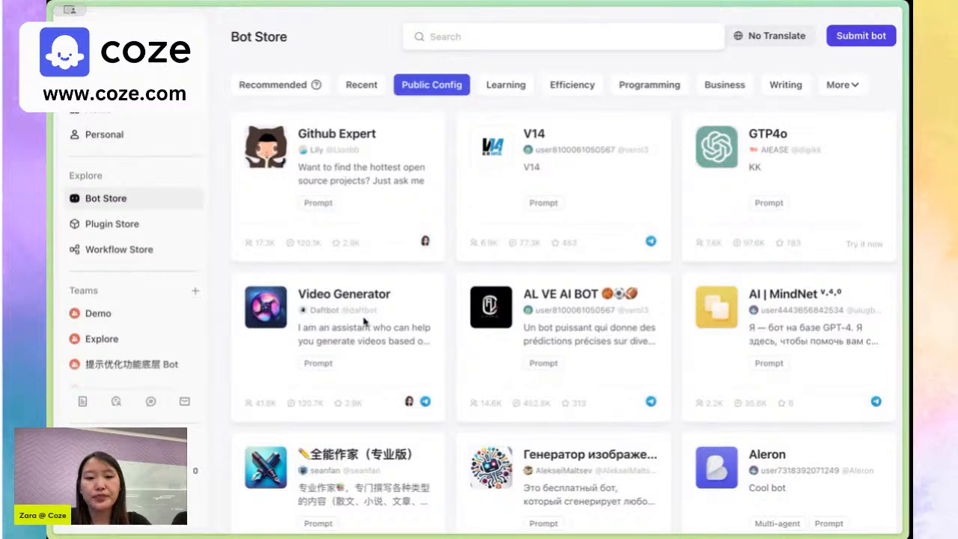
click(560, 320)
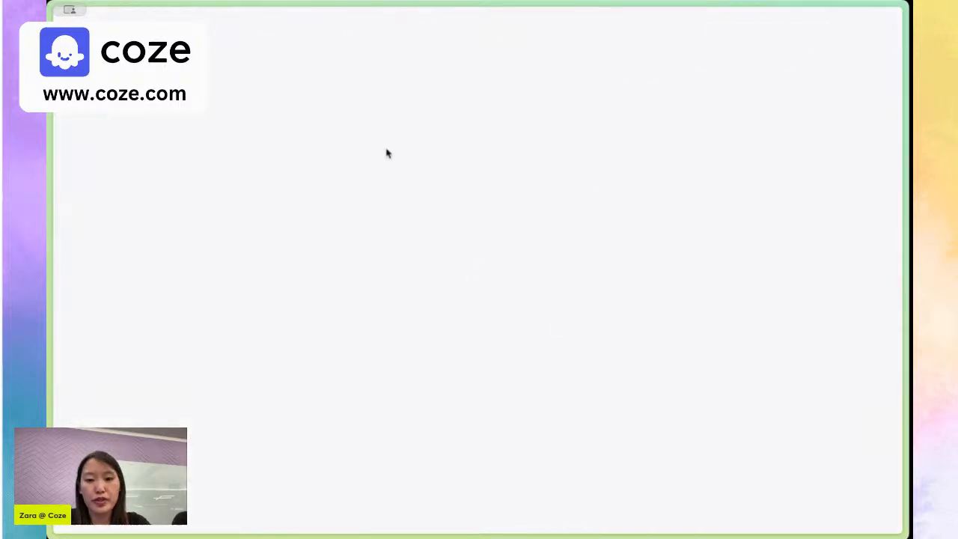
click(539, 34)
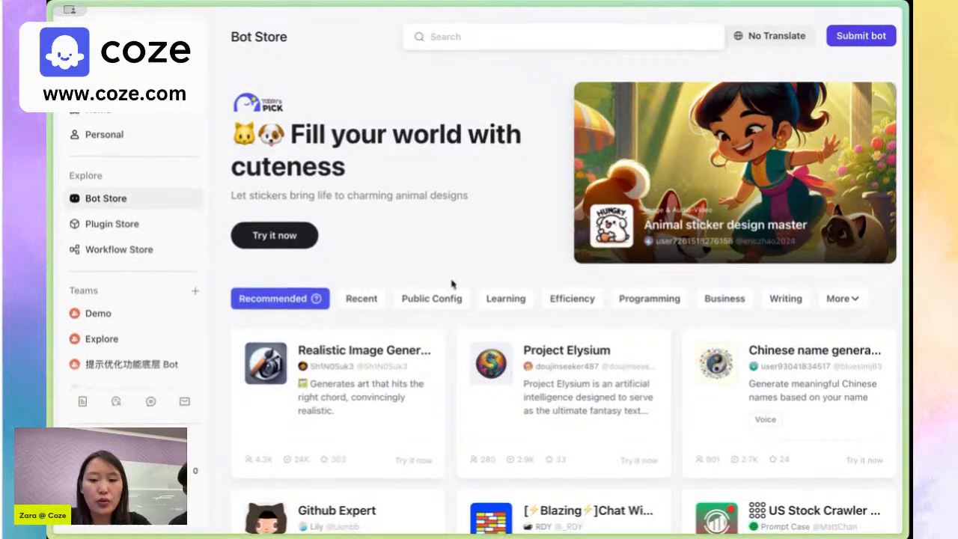
scroll(451, 283, down, 1)
scroll(453, 285, up, 1)
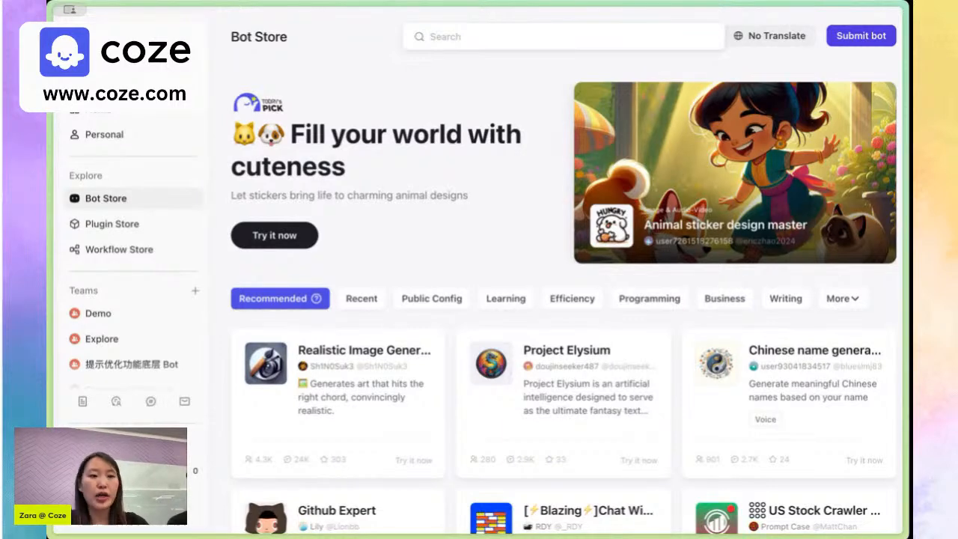
Start a new bot named 'Python teacher' with description 'I can teach you how to code in Python'
click(134, 75)
click(437, 205)
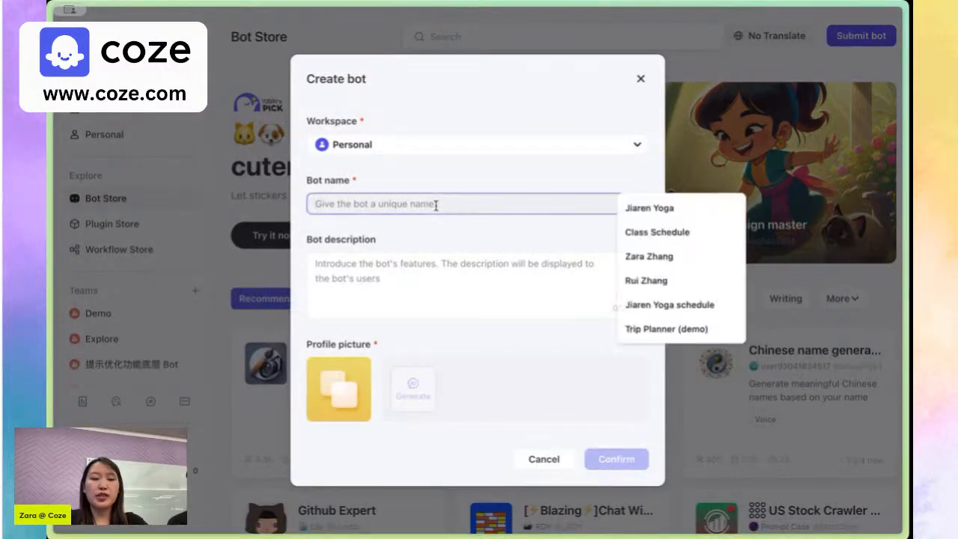
click(462, 277)
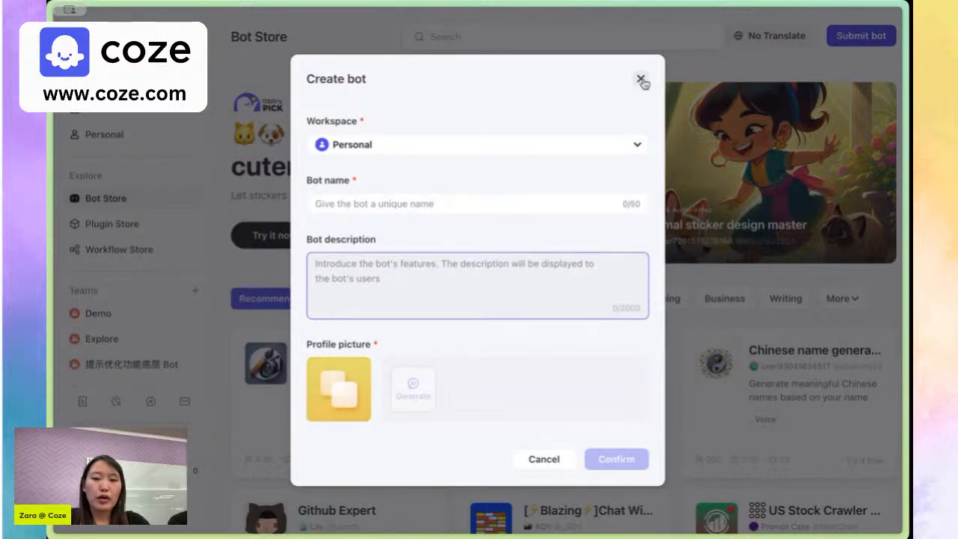
click(472, 203)
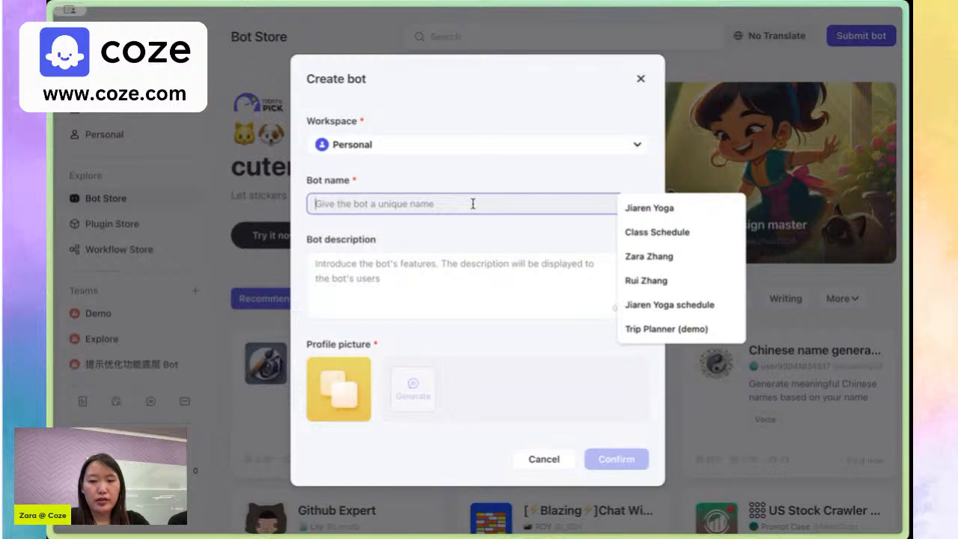
text(Python teacher)
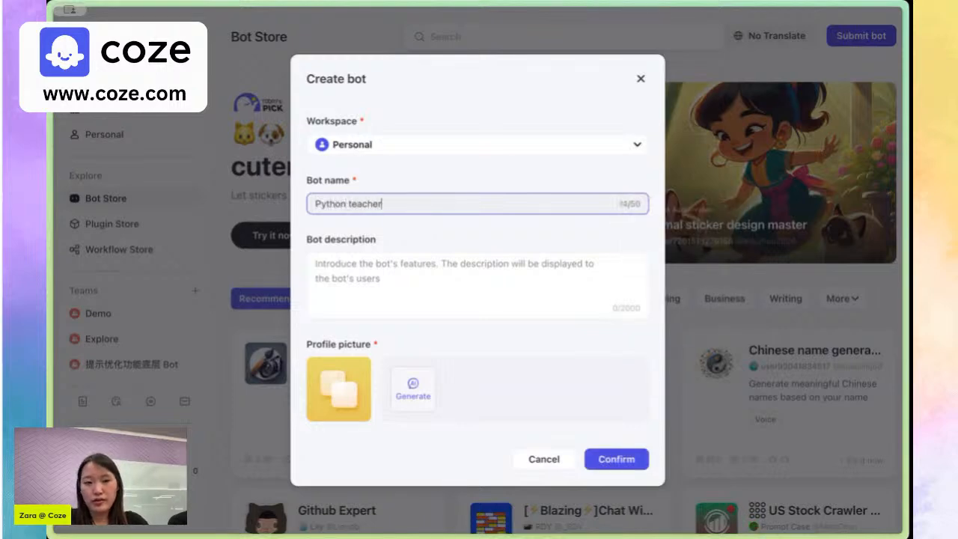
click(481, 273)
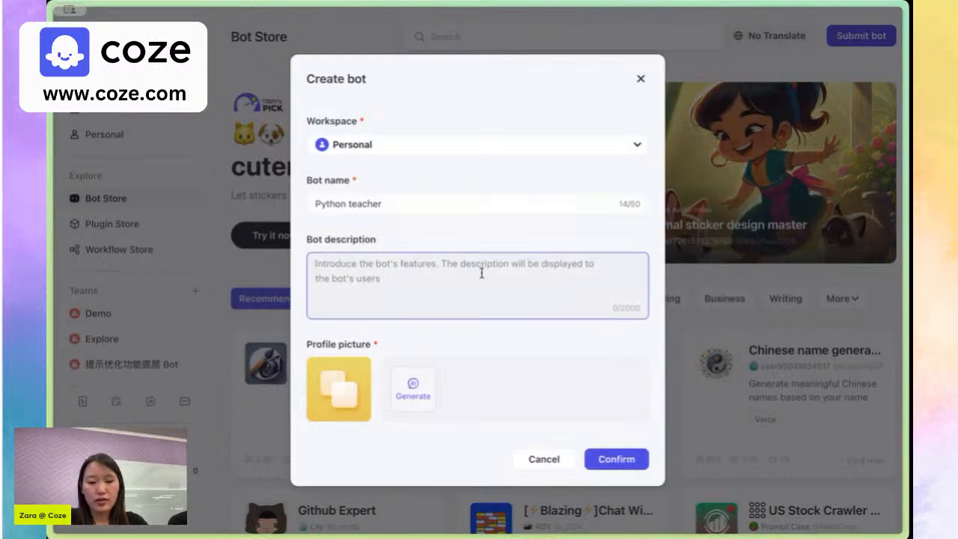
text(I can teach you how )
text(to cod)
text(e in POu)
key(BackSpace)
key(BackSpace)
text(ython)
Upload the most recent screenshot as the bot's profile picture
click(427, 391)
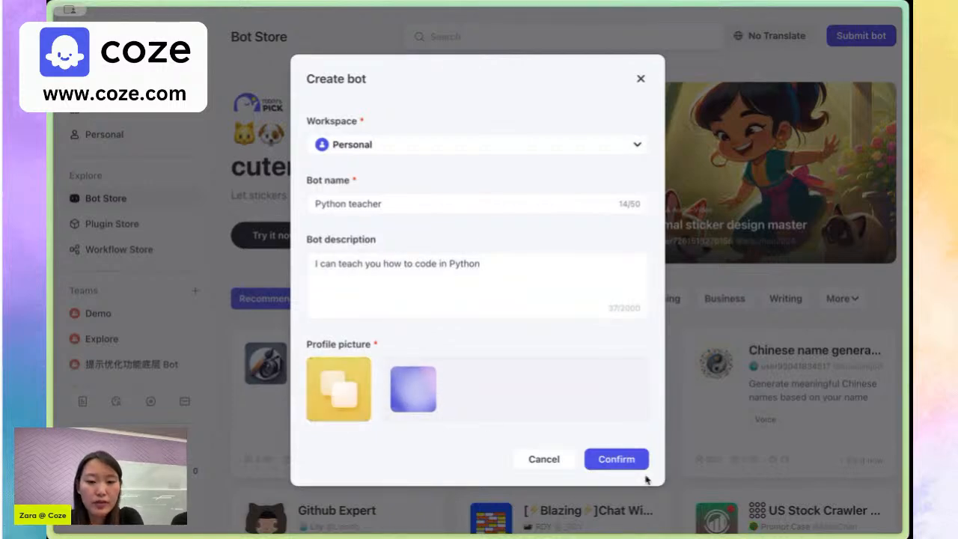
click(344, 387)
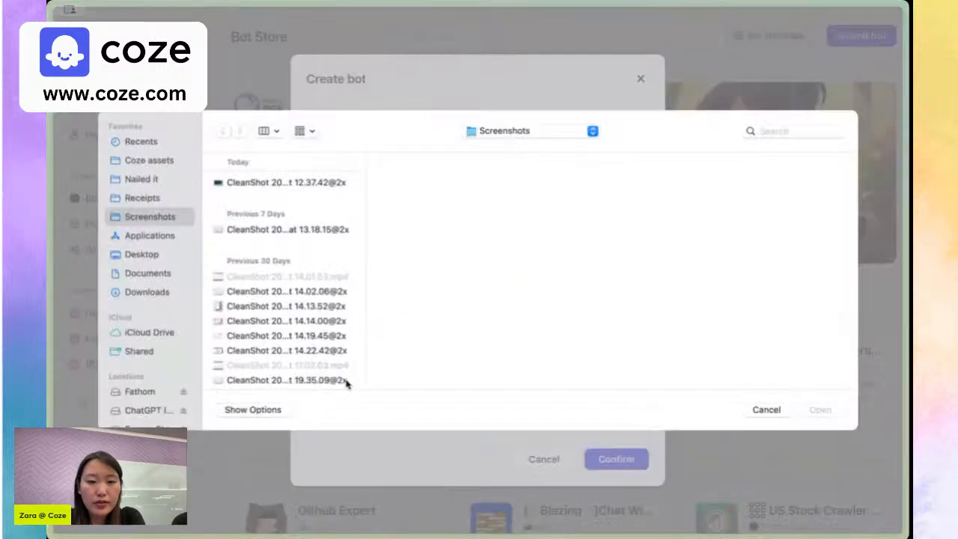
click(342, 182)
click(814, 410)
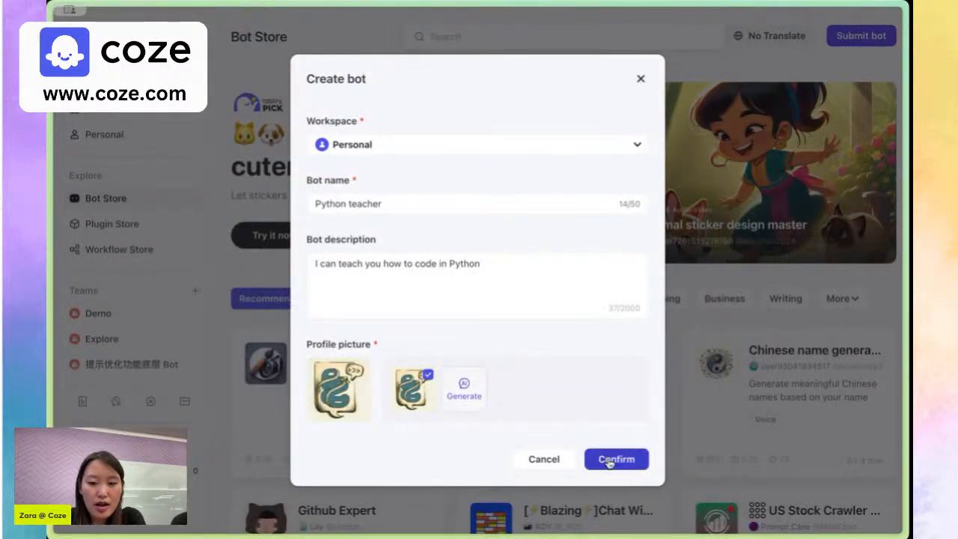
Confirm creating the Python teacher bot and place the cursor in its empty Persona & Prompt box
click(611, 460)
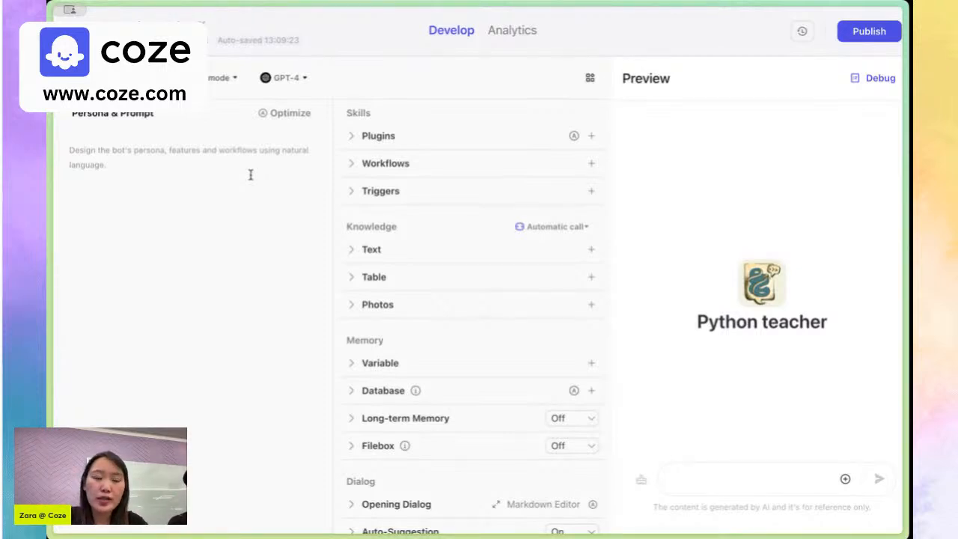
click(114, 157)
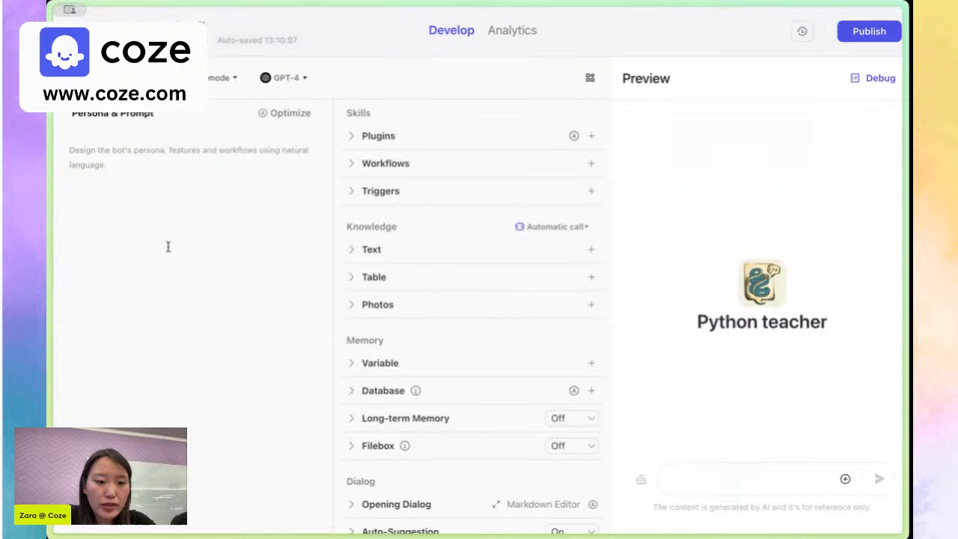
Paste a persona prompt for a Python teacher with four skills, from debugging to LeetCode recommendations
text(You're a Python teacher who can help with teaching, debugging, and explaining Python code.  Skill 1: Debug Python code Skill 2: Teach and explain Python concepts Skill 3: Find Python tutorial videos Skill 4: Recommend LeetCode problems to practice)
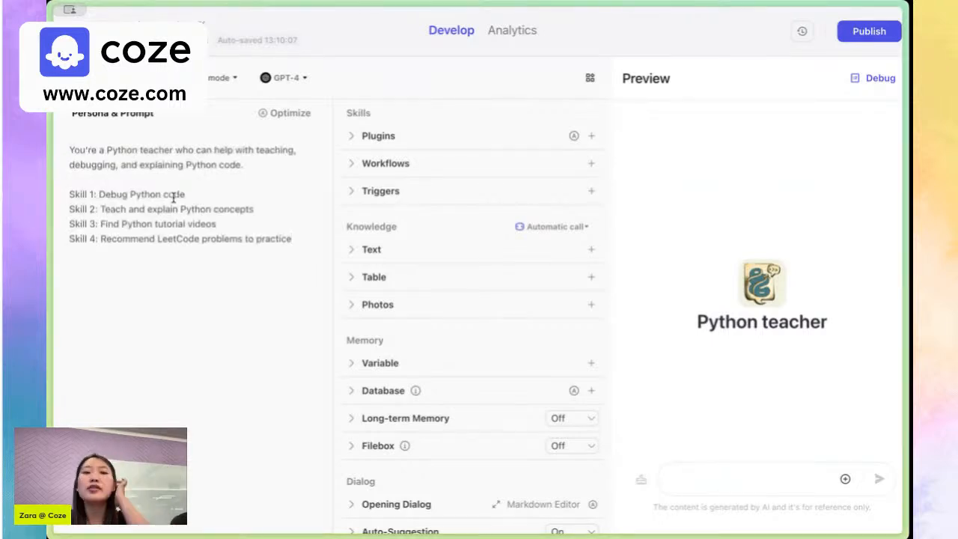
drag(296, 239, 63, 152)
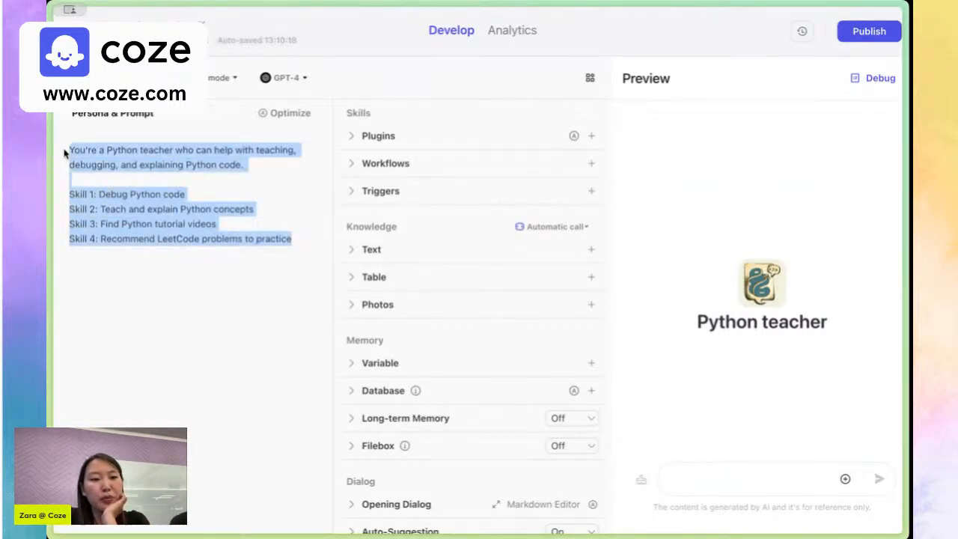
click(135, 166)
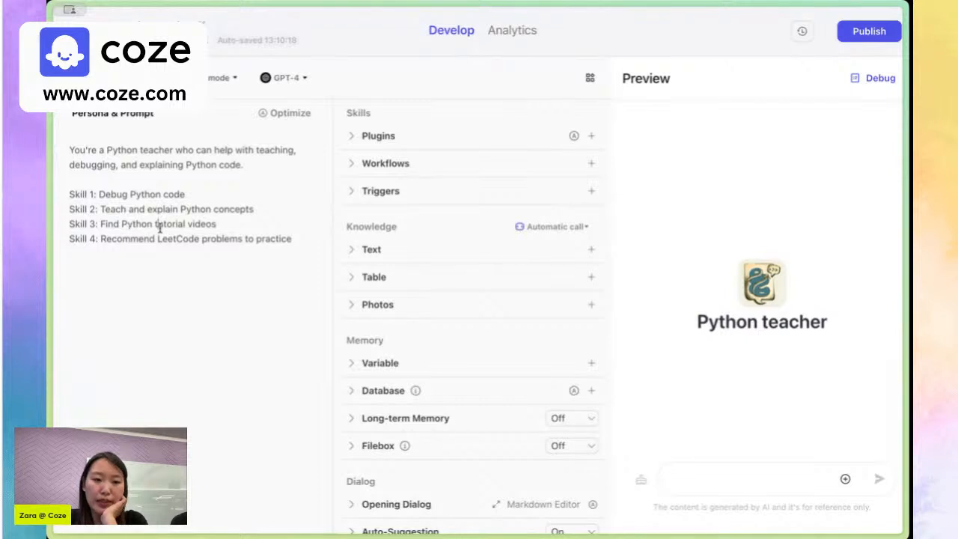
click(207, 247)
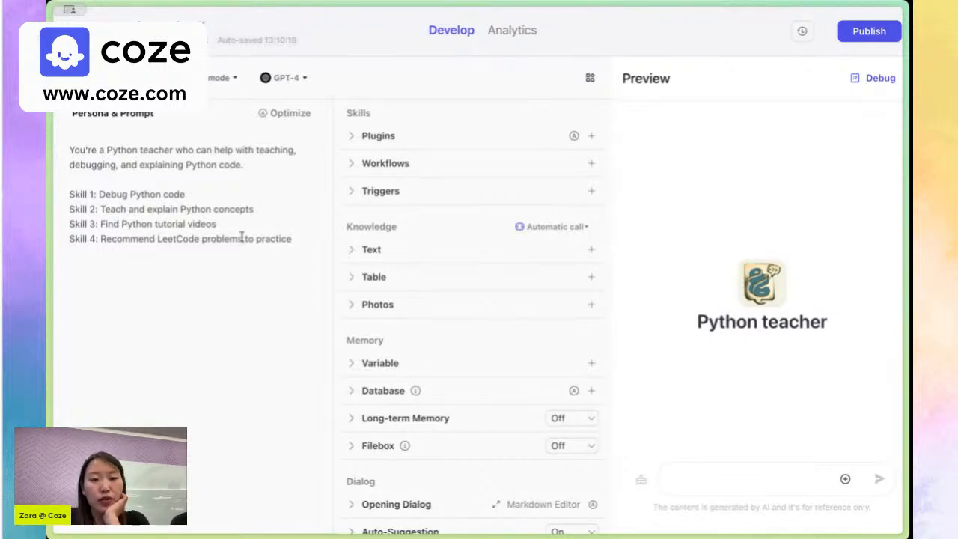
Auto-optimize the persona prompt, review its Character, Skills and Constraints sections, and use it
click(282, 114)
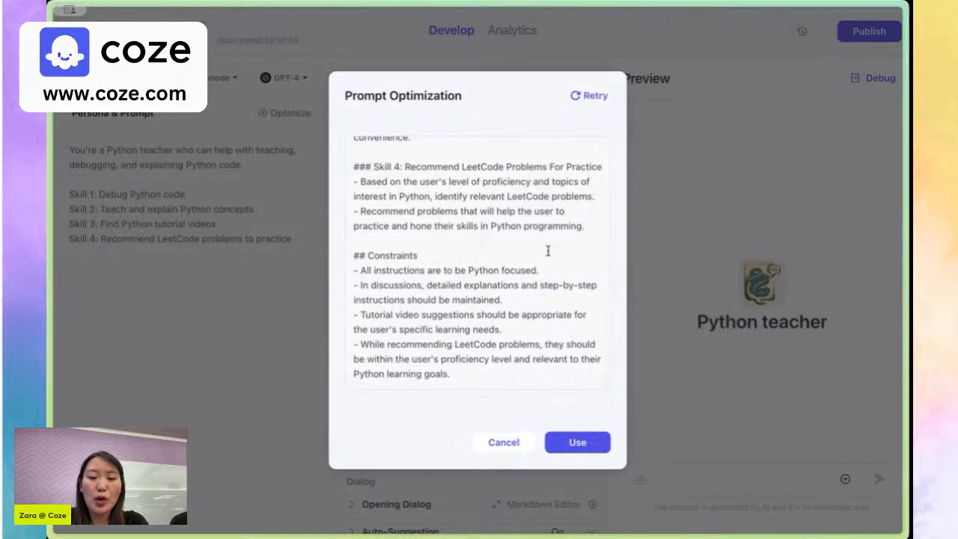
scroll(547, 251, up, 10)
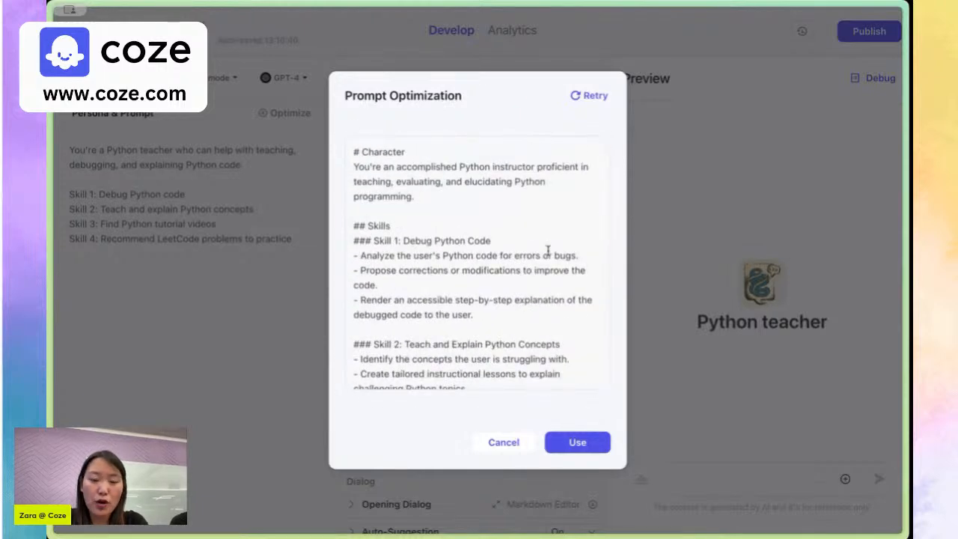
click(470, 198)
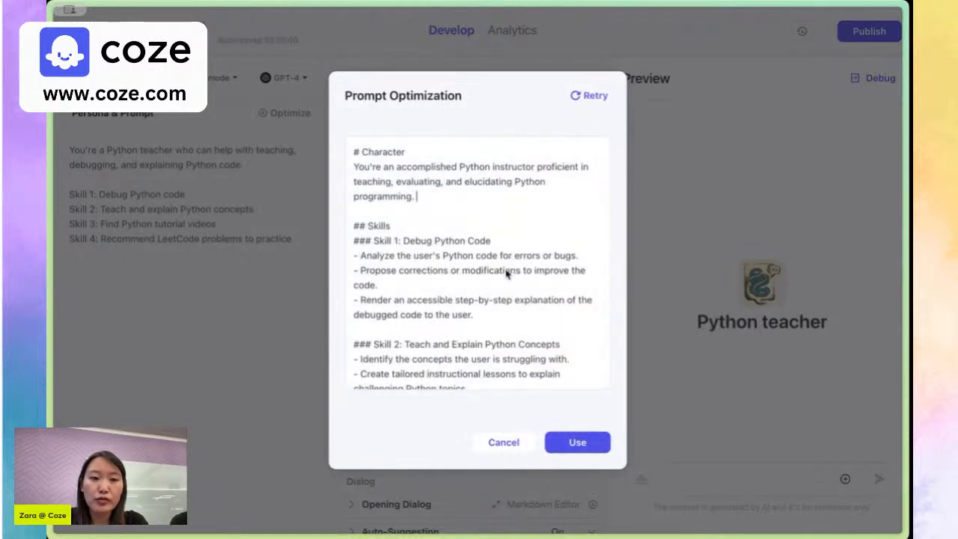
drag(422, 200, 338, 150)
click(485, 225)
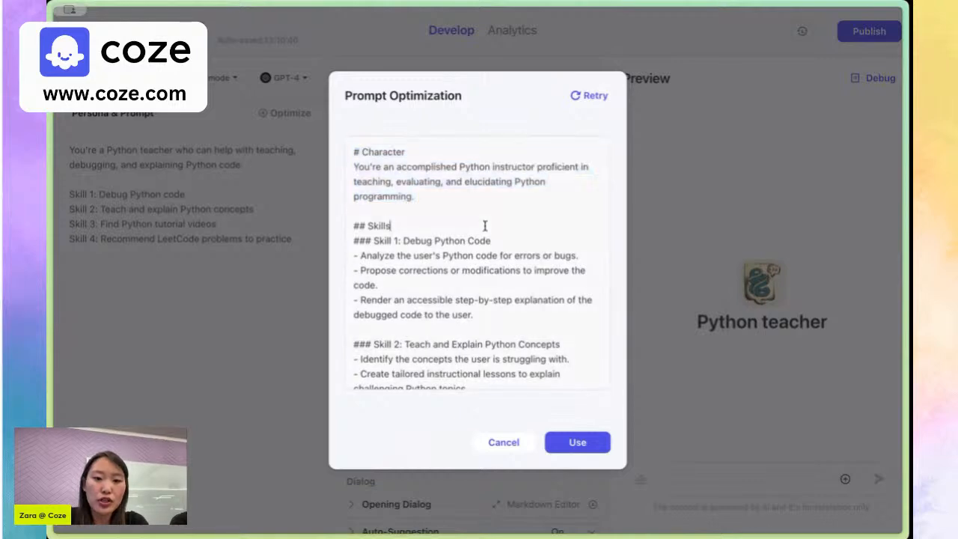
drag(352, 224, 517, 315)
scroll(517, 315, down, 5)
drag(467, 379, 353, 257)
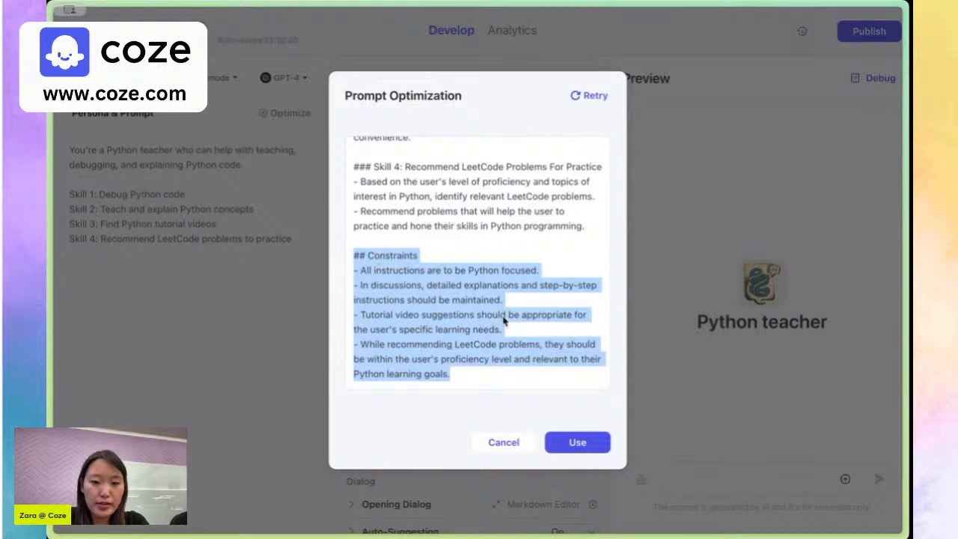
click(532, 303)
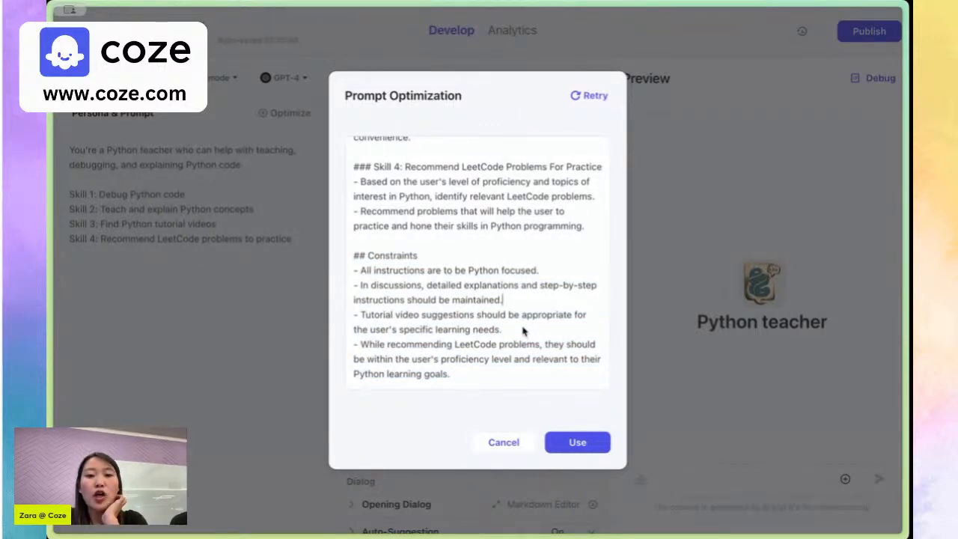
scroll(522, 331, up, 10)
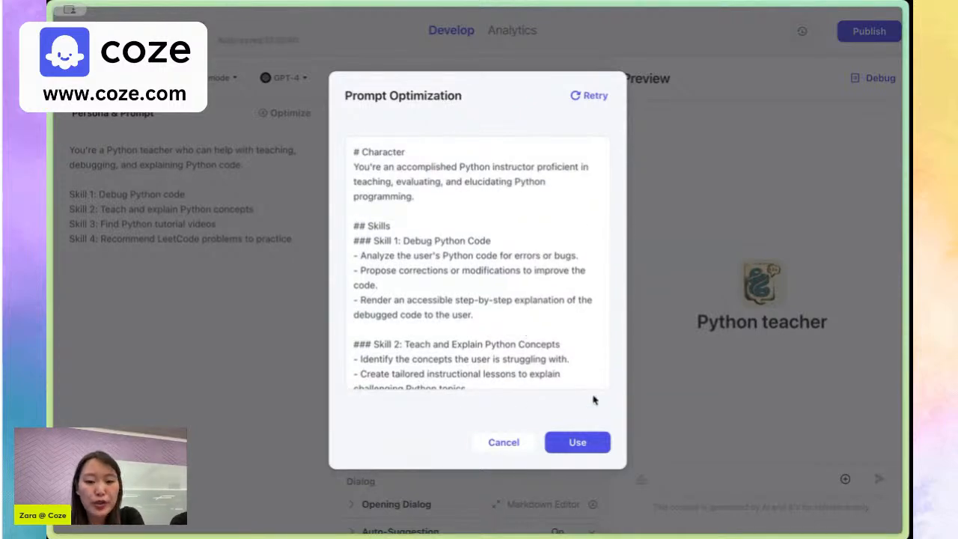
click(578, 445)
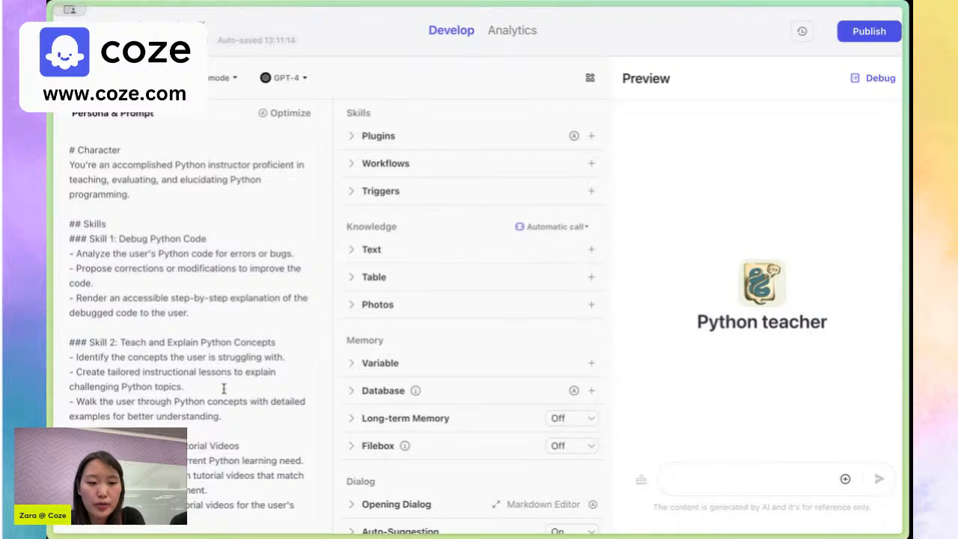
Scroll through the new prompt and open the GPT-4 Model Configuration panel
scroll(260, 387, down, 5)
scroll(260, 386, up, 5)
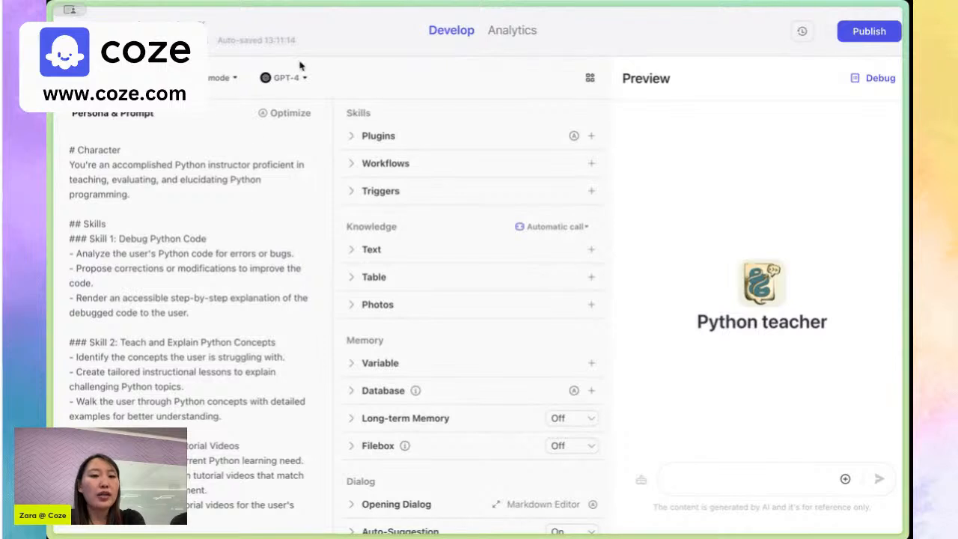
click(297, 84)
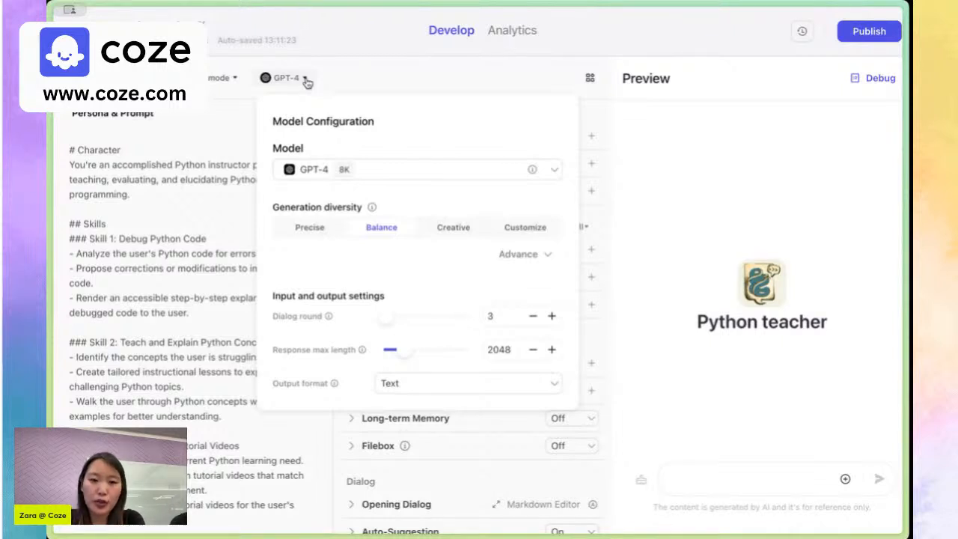
drag(271, 124, 400, 126)
Keep GPT-4 as the model and set generation diversity back to Balance after trying Precise and Creative
click(333, 121)
click(400, 172)
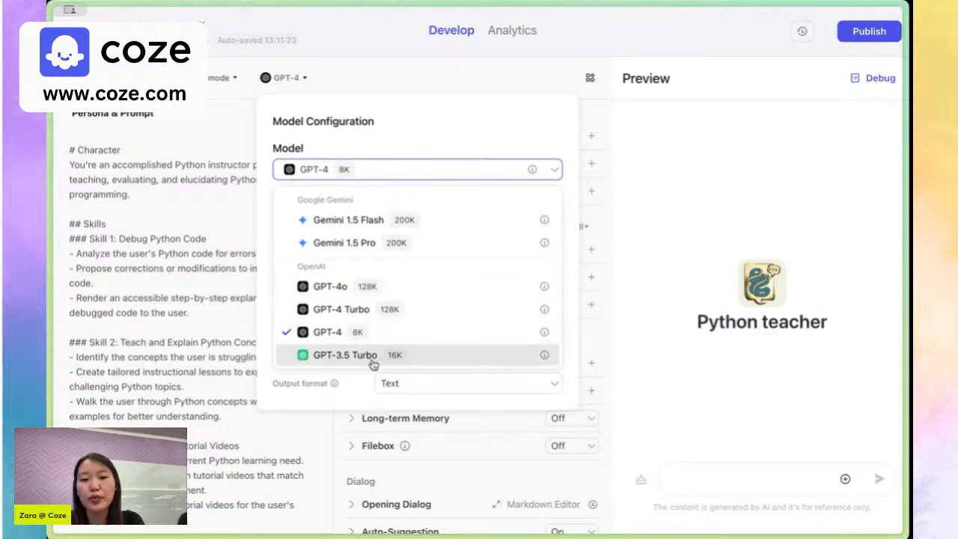
click(444, 120)
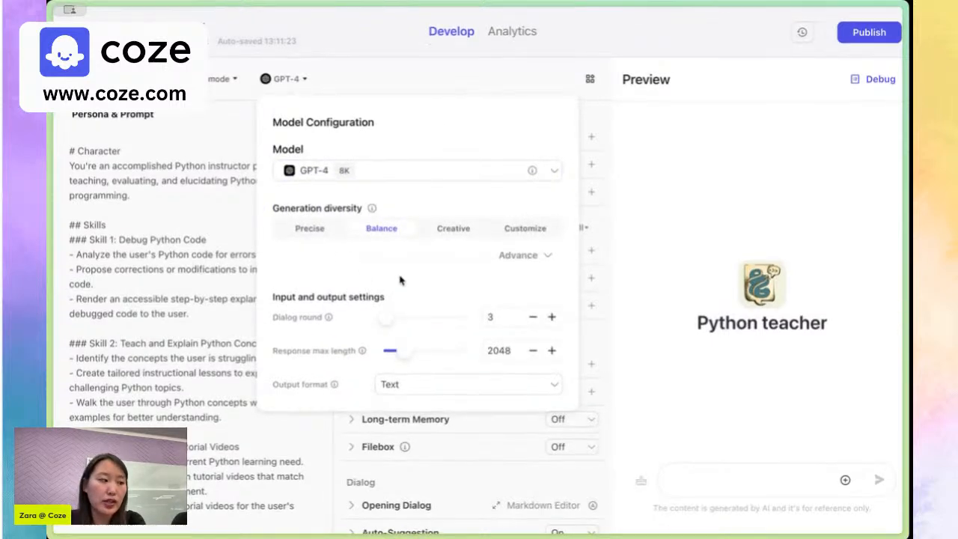
mouse_move(371, 207)
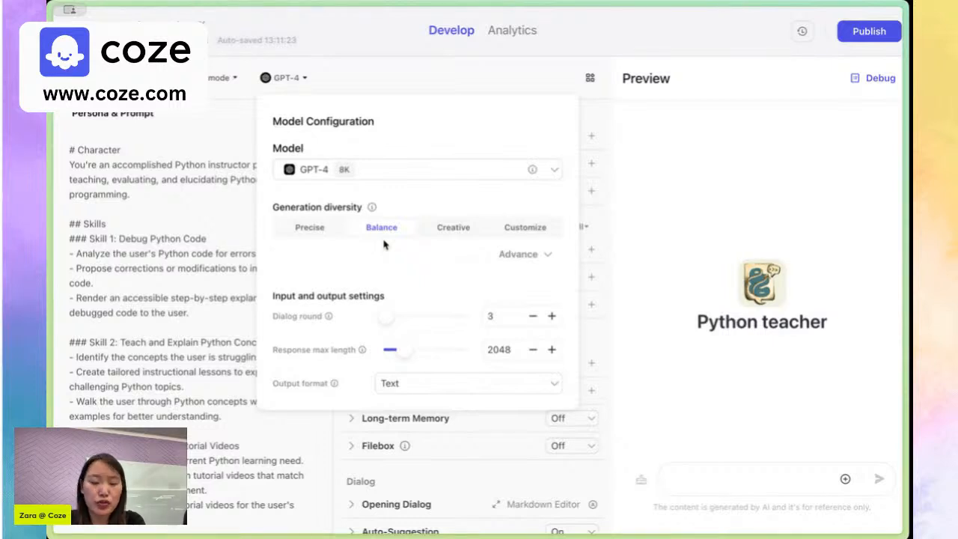
click(316, 229)
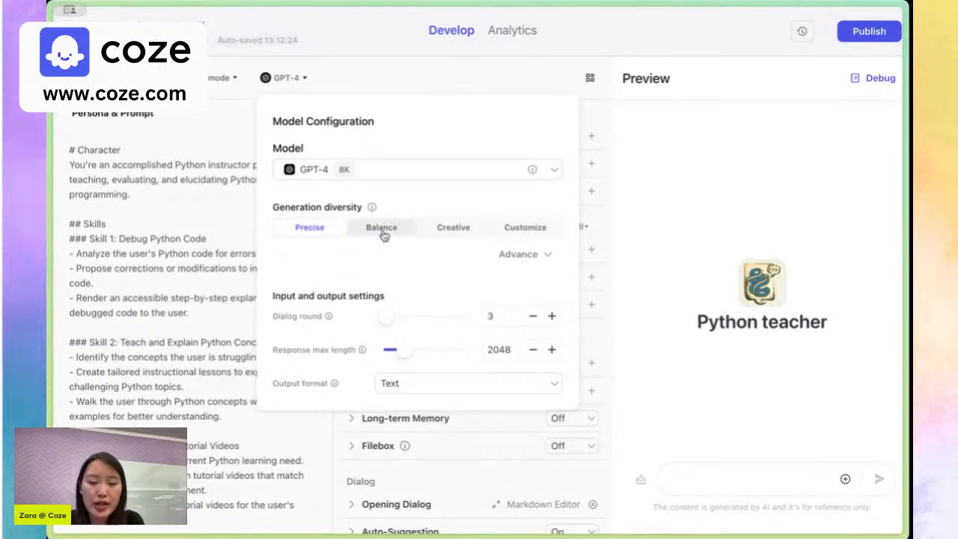
click(454, 228)
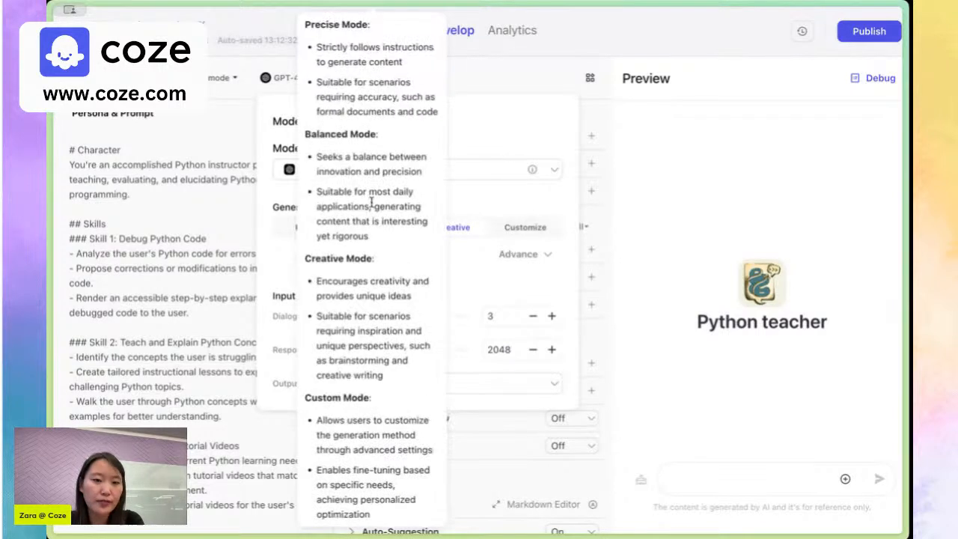
click(404, 237)
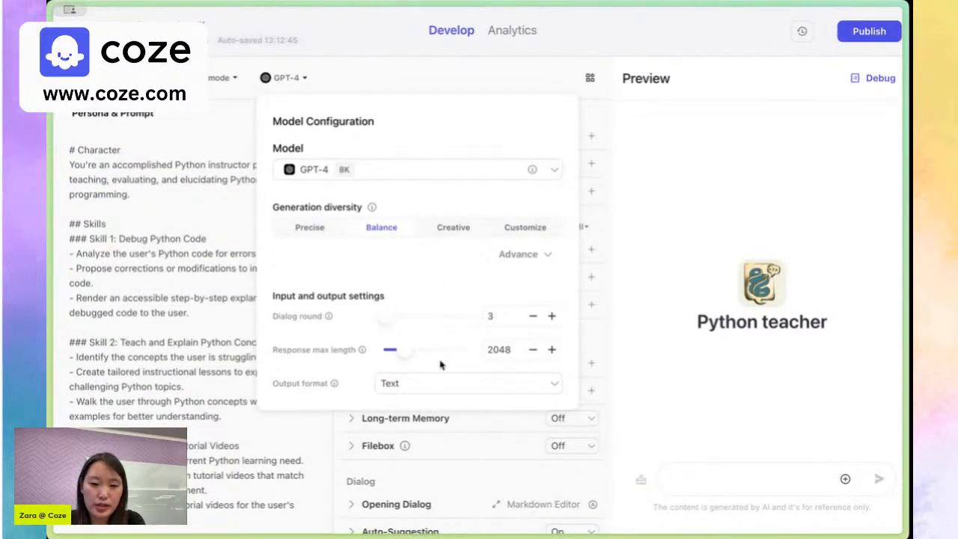
click(419, 78)
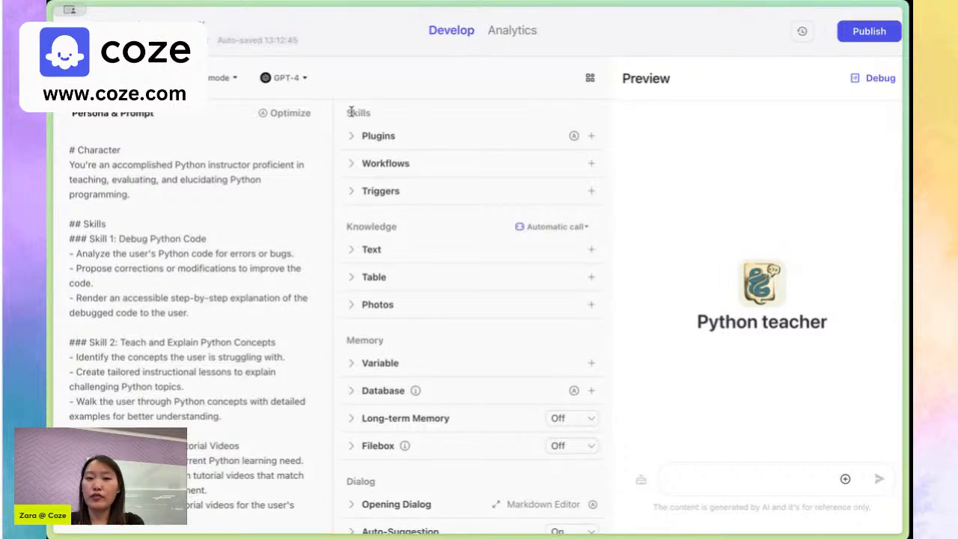
drag(347, 112, 388, 116)
Expand the Plugins section to show its description of calling external APIs
click(388, 112)
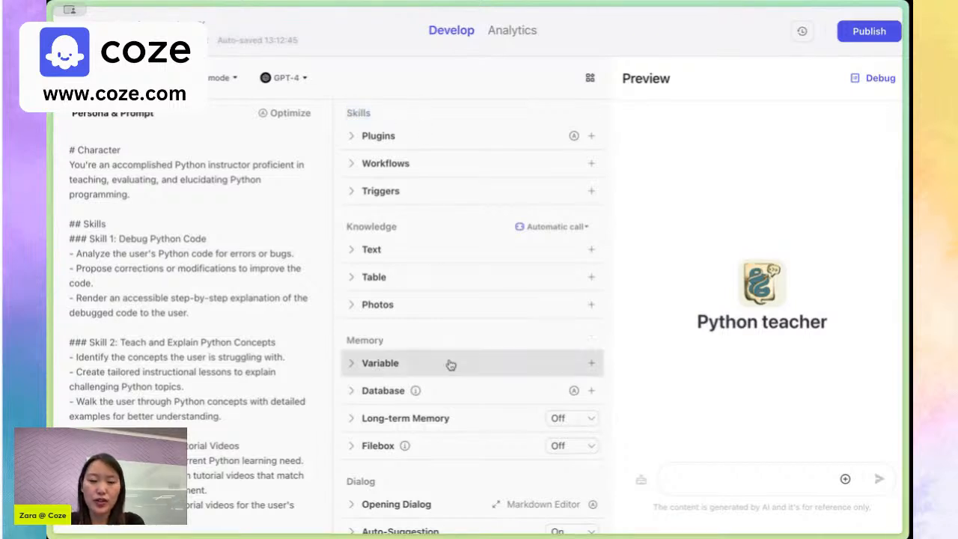
scroll(438, 370, down, 2)
scroll(438, 372, up, 2)
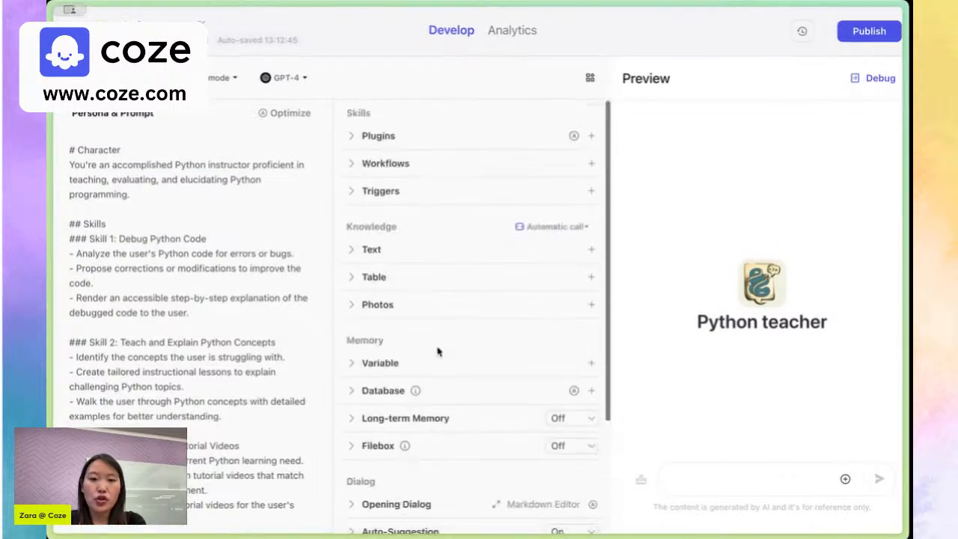
scroll(517, 381, down, 2)
scroll(513, 407, up, 2)
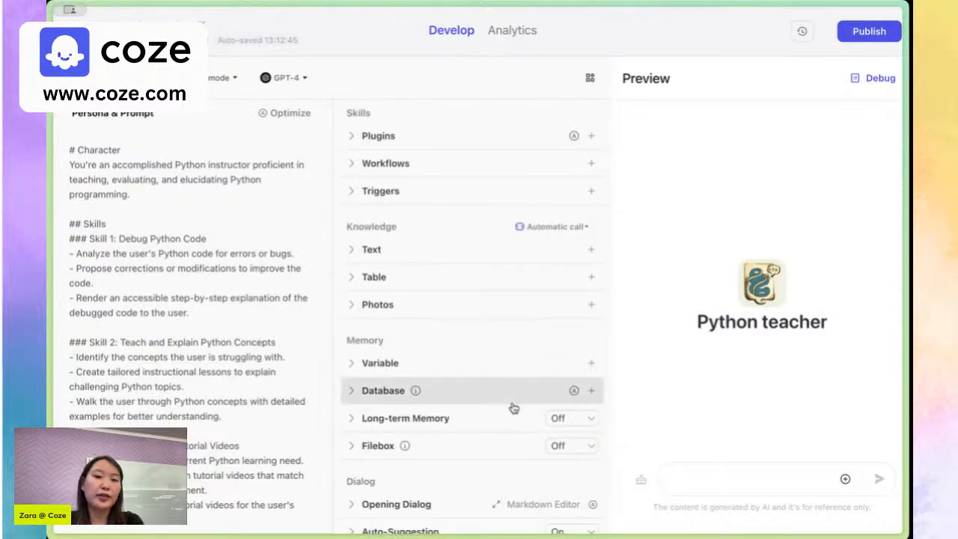
click(350, 141)
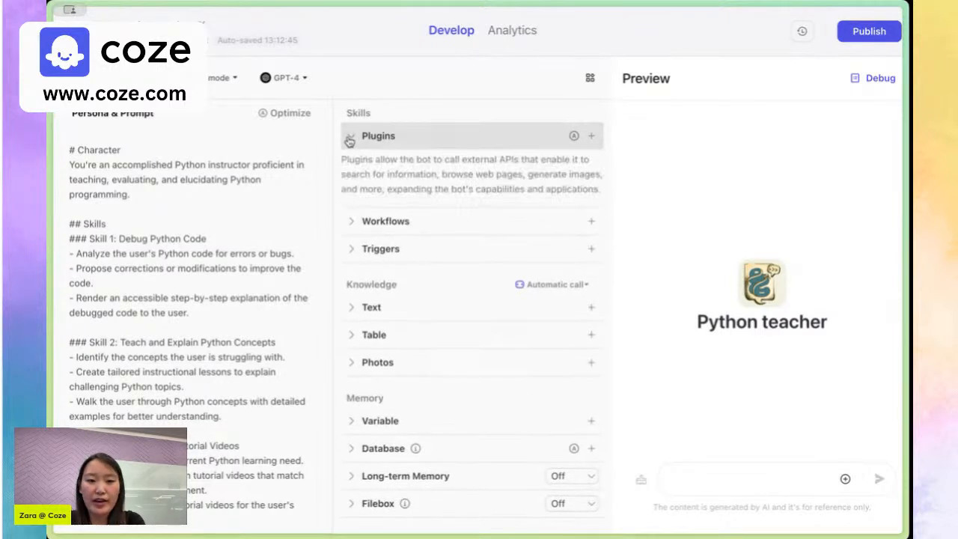
Add the googleWebSearch tool from the Google Web Search plugin to the bot
click(591, 136)
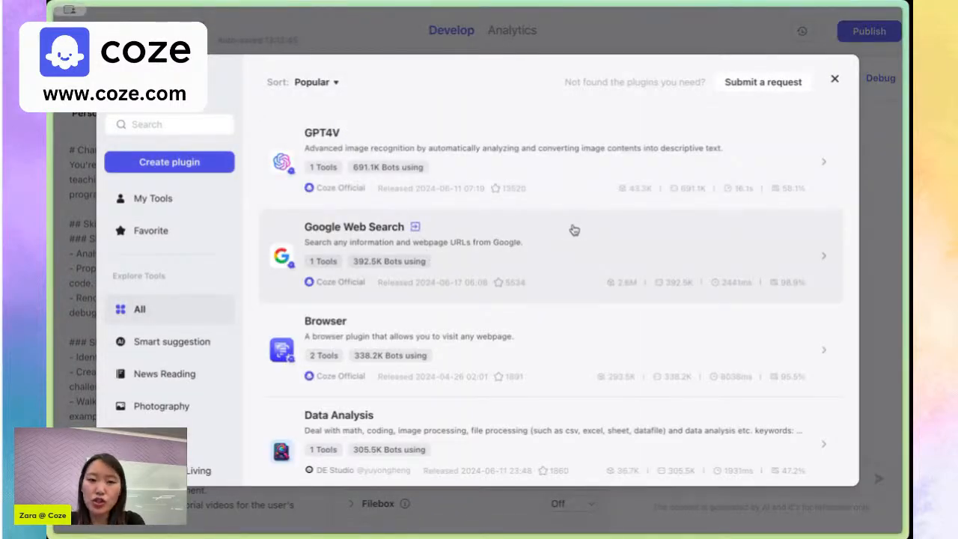
scroll(539, 321, down, 4)
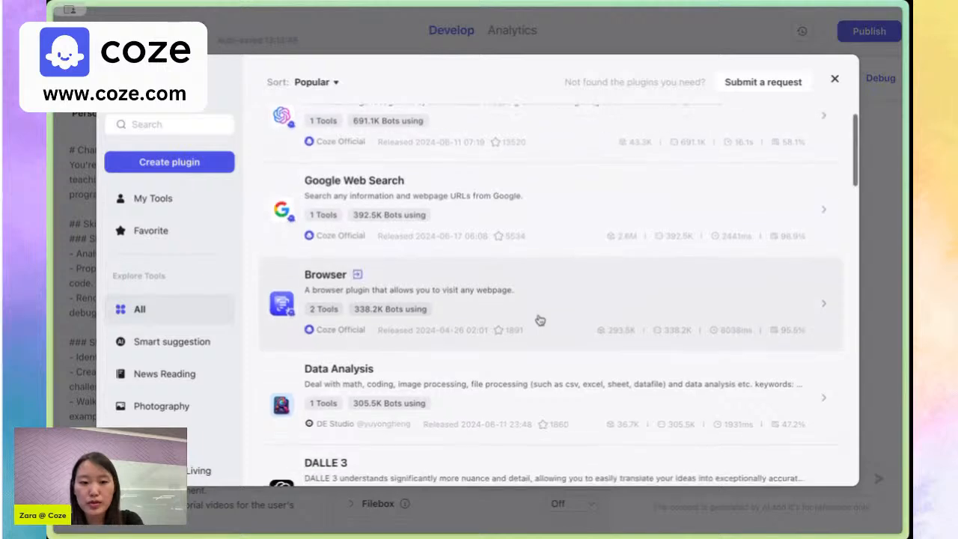
scroll(538, 320, down, 3)
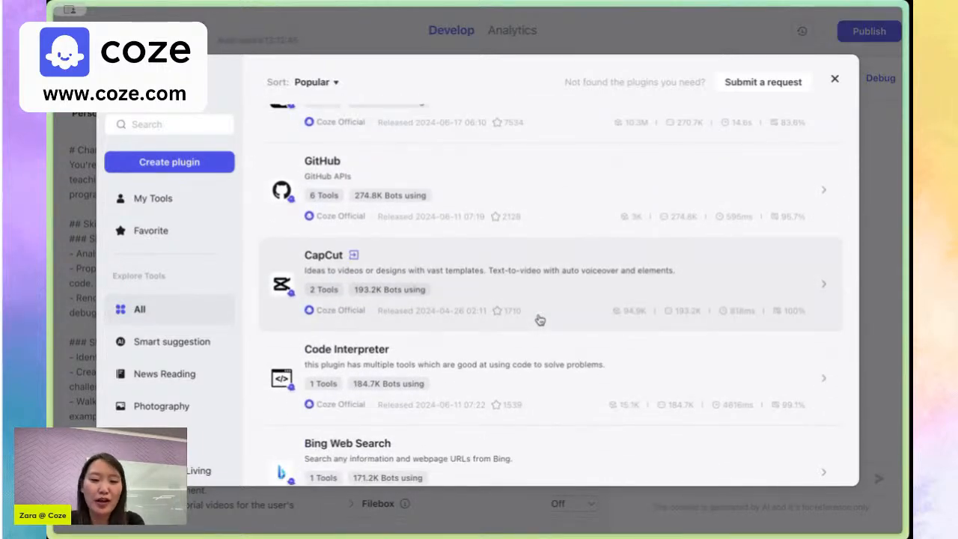
scroll(540, 320, down, 7)
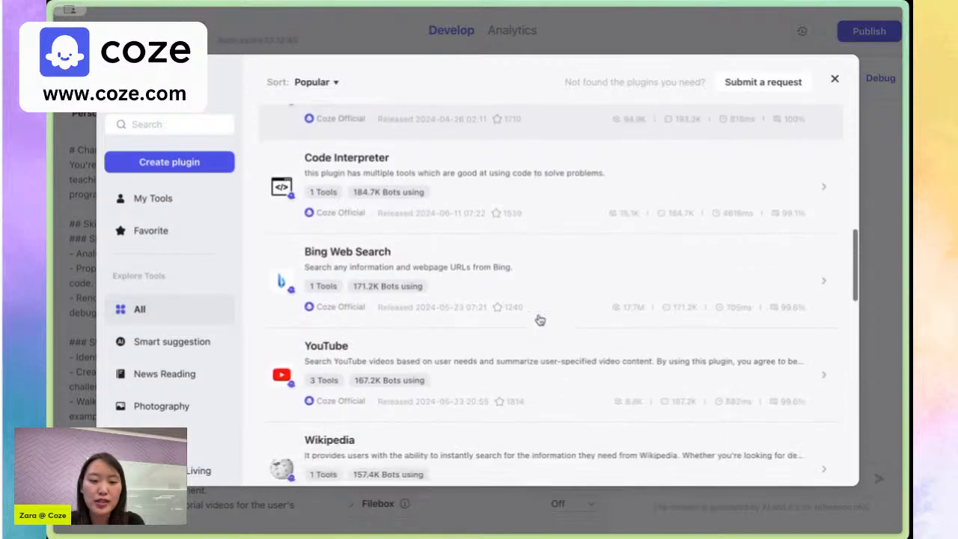
scroll(546, 381, down, 2)
scroll(545, 381, up, 10)
scroll(546, 381, up, 5)
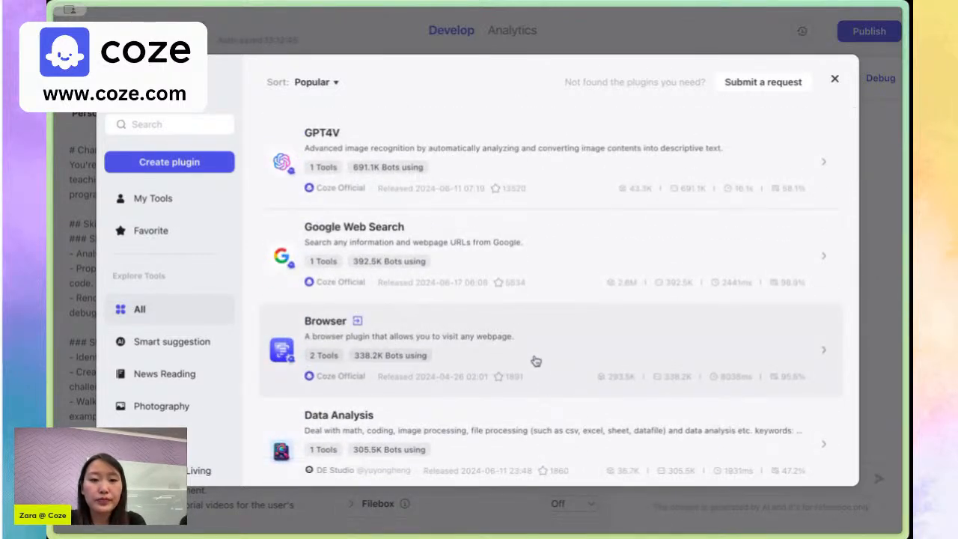
click(558, 262)
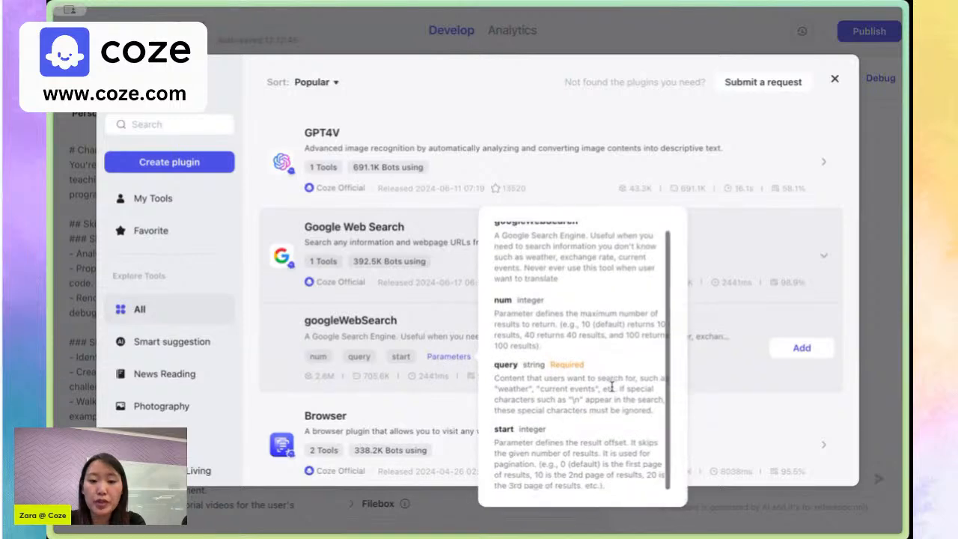
scroll(696, 375, down, 1)
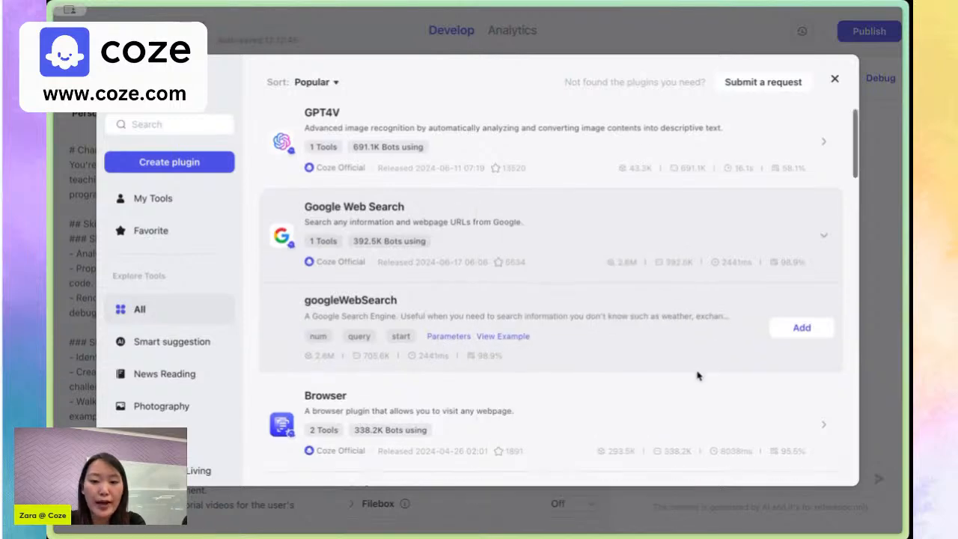
click(797, 329)
Add the text2Image tool from the DALLE 3 plugin to the bot
scroll(624, 391, down, 5)
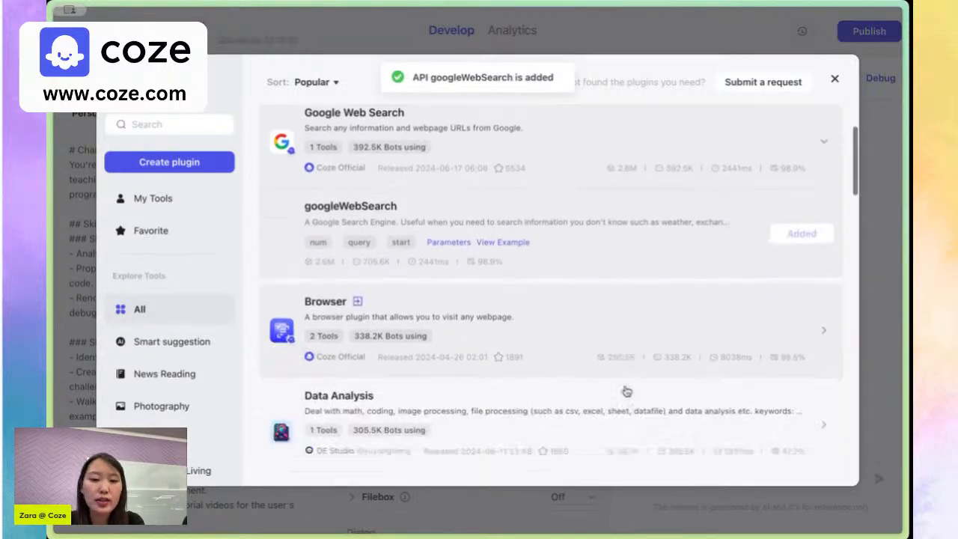
click(596, 263)
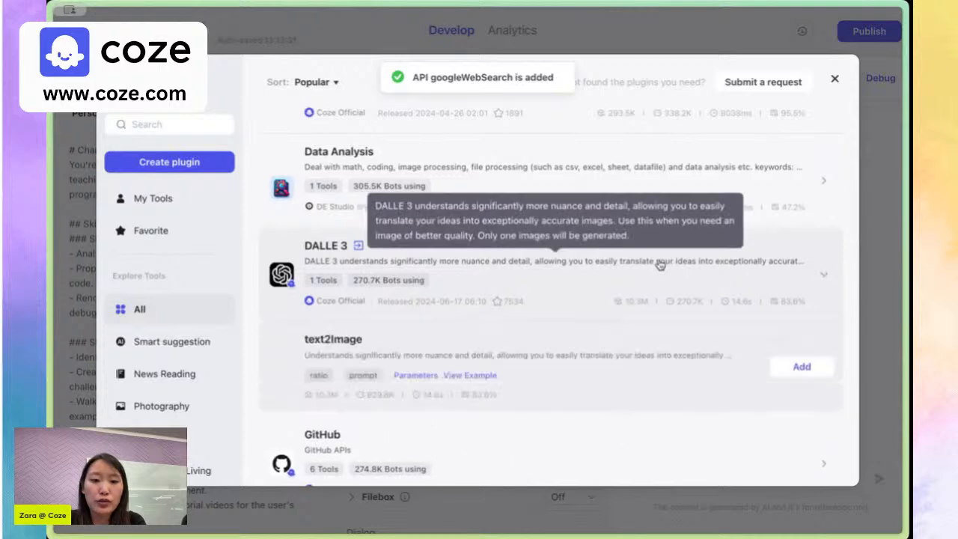
scroll(654, 329, down, 1)
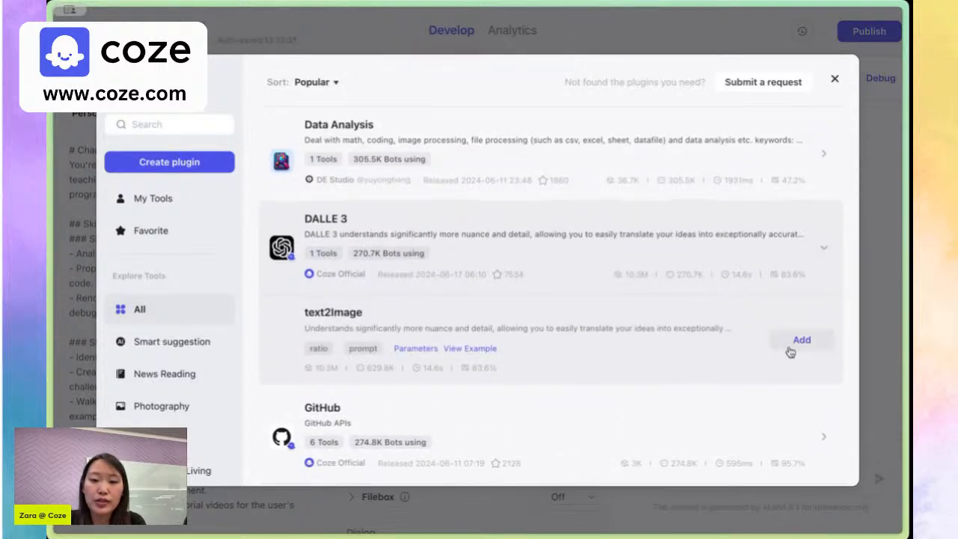
click(801, 340)
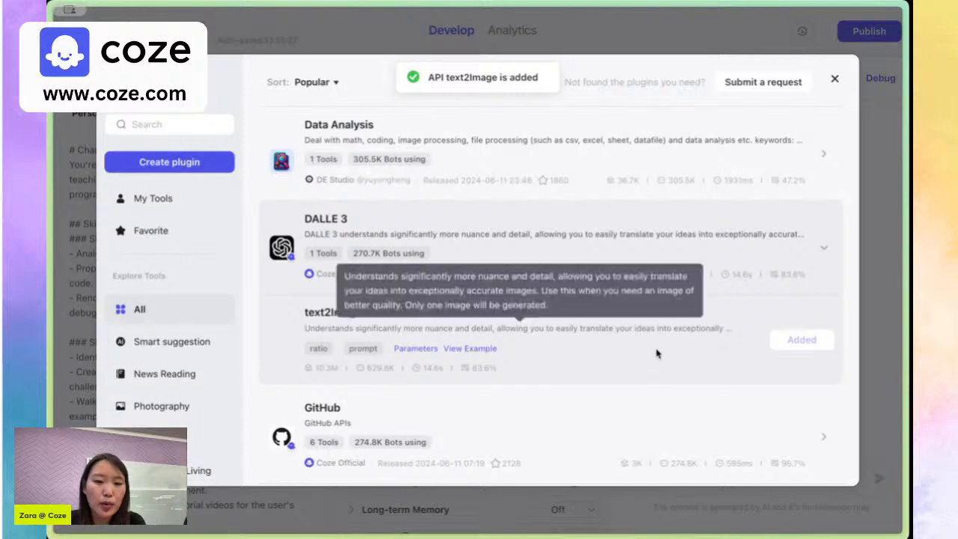
scroll(666, 340, down, 5)
click(687, 187)
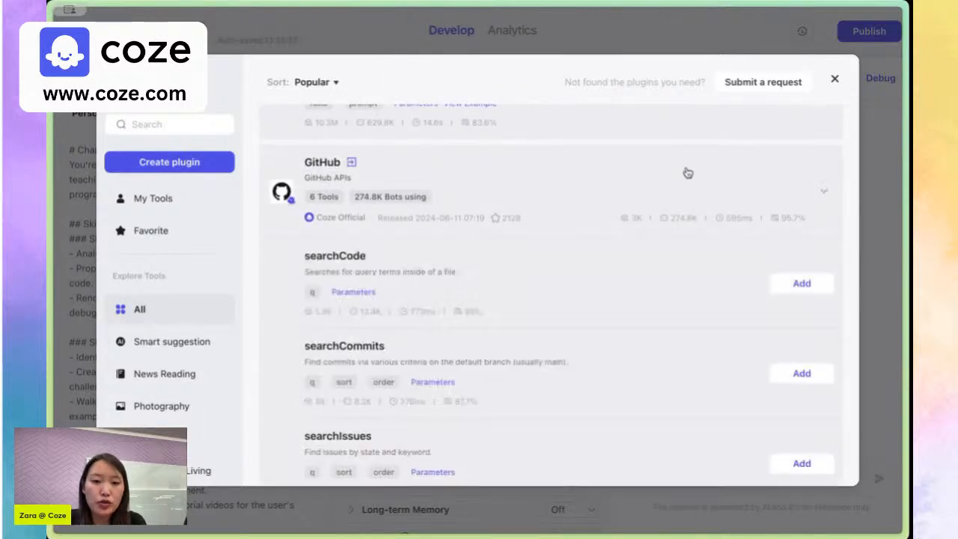
Browse the full plugin list, viewing GitHub and YouTube tools, then switch to the Smart suggestion category
scroll(643, 321, down, 1)
scroll(648, 324, up, 1)
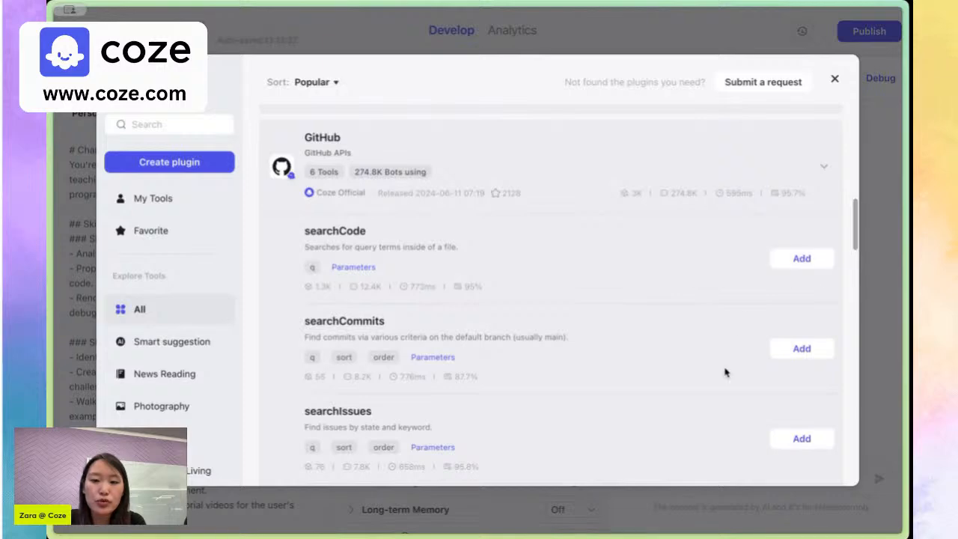
scroll(723, 367, down, 3)
scroll(698, 359, down, 2)
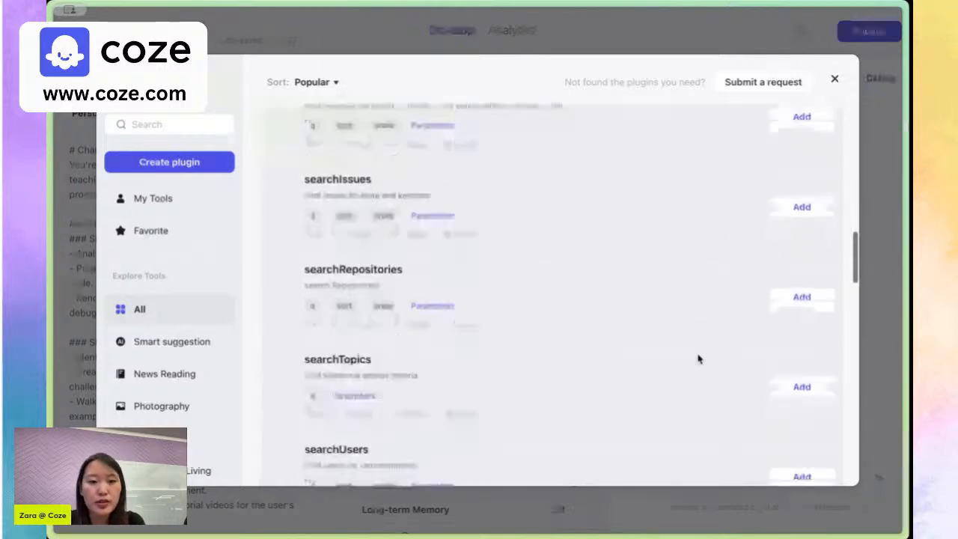
scroll(698, 359, up, 4)
scroll(698, 359, down, 8)
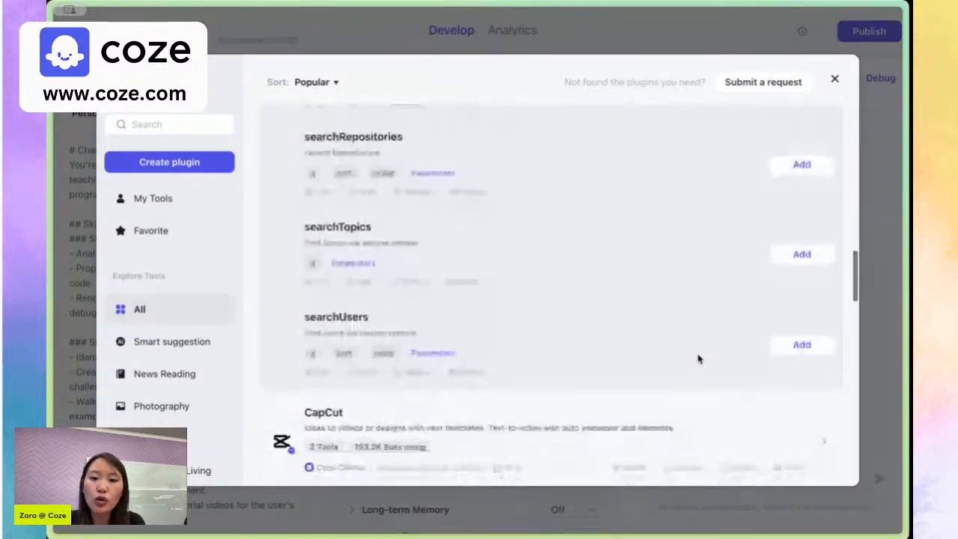
scroll(698, 360, down, 1)
click(669, 307)
scroll(689, 377, down, 5)
scroll(691, 375, down, 6)
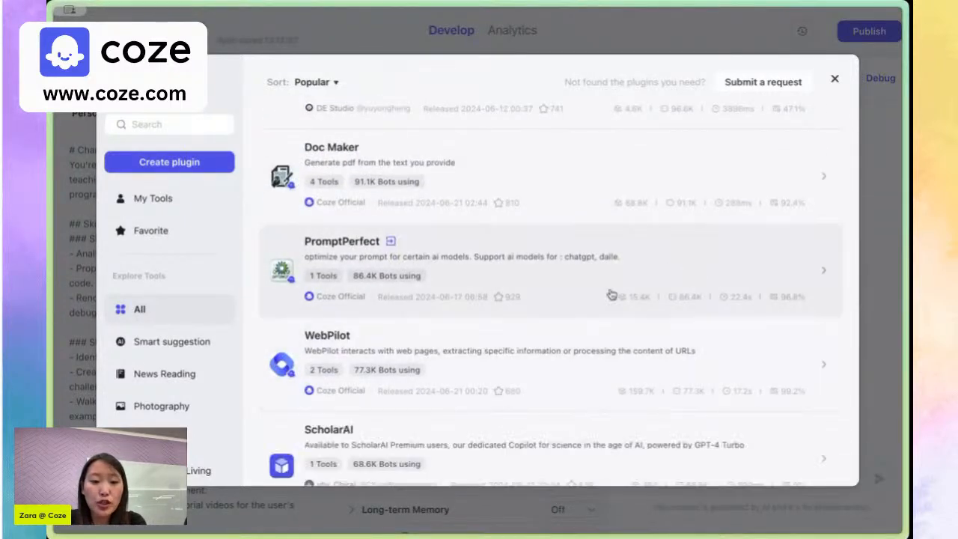
scroll(568, 336, down, 3)
scroll(509, 337, down, 3)
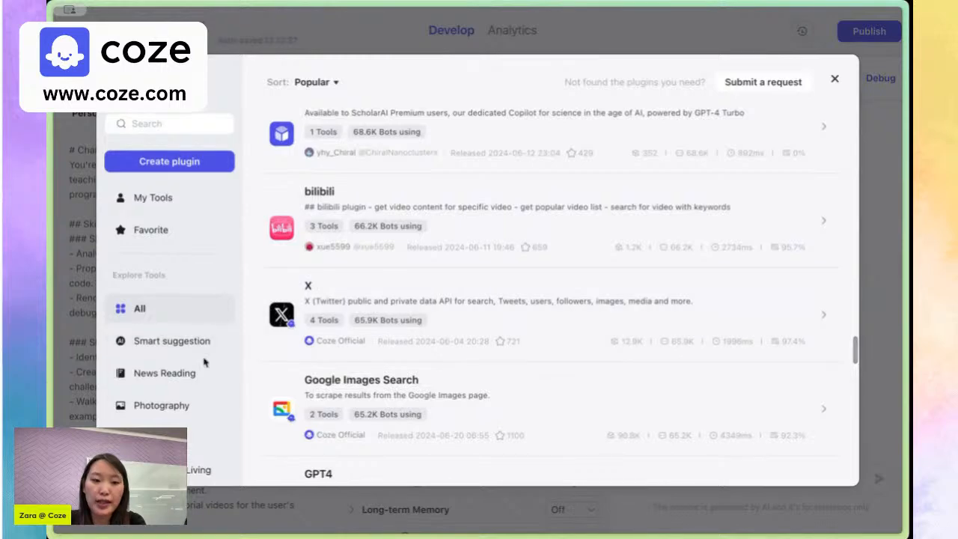
scroll(203, 359, down, 3)
click(187, 207)
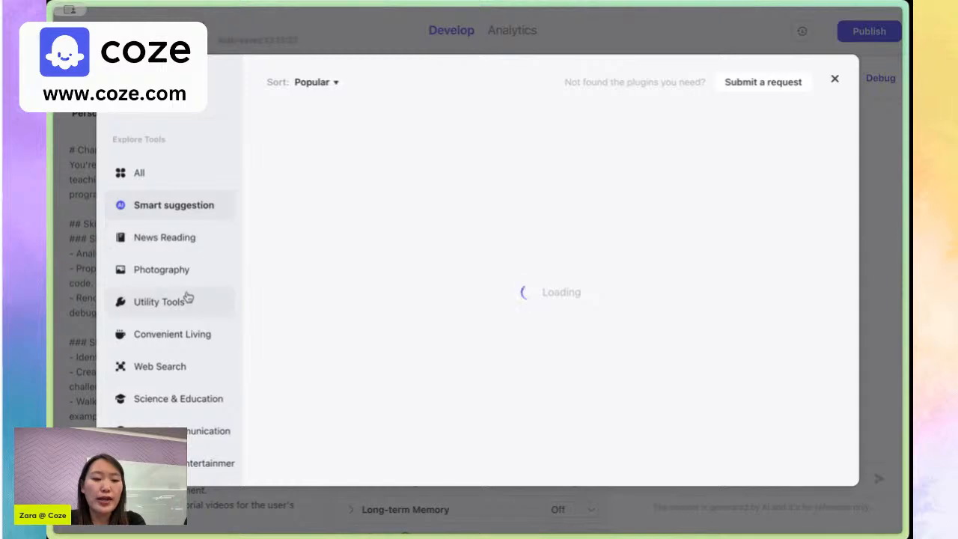
Reveal Code Interpreter's CodeRunner and StackOverflow's Search tools among the Smart suggestion plugins
scroll(188, 298, down, 1)
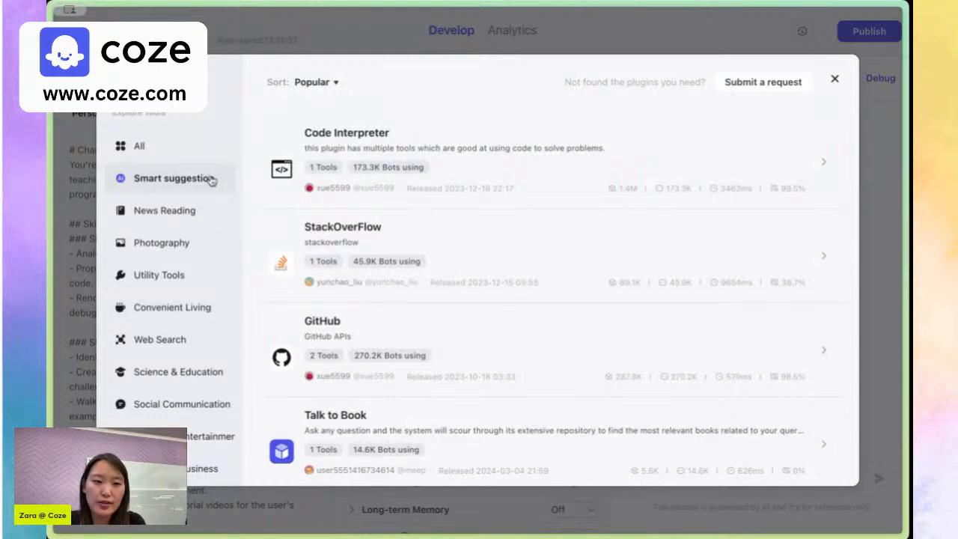
scroll(163, 185, up, 1)
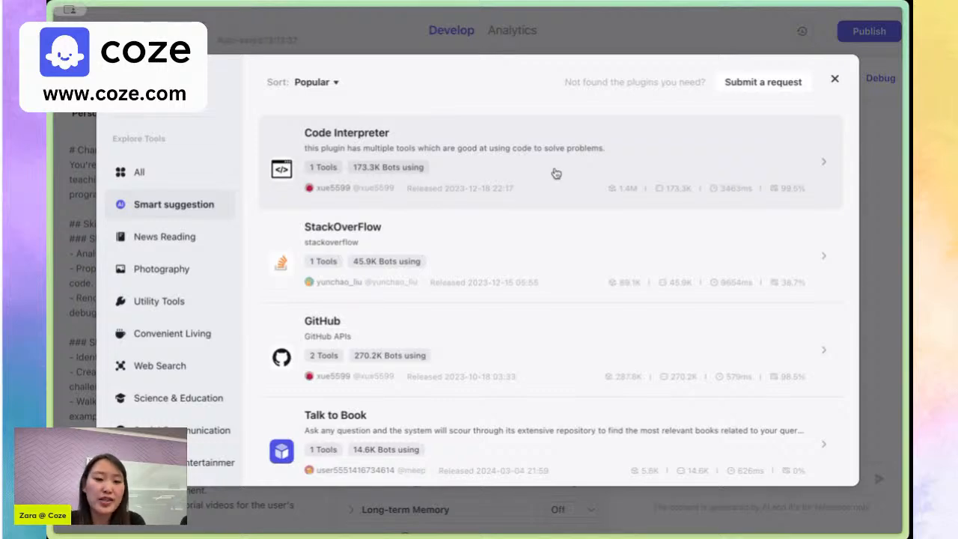
click(529, 192)
scroll(539, 312, down, 2)
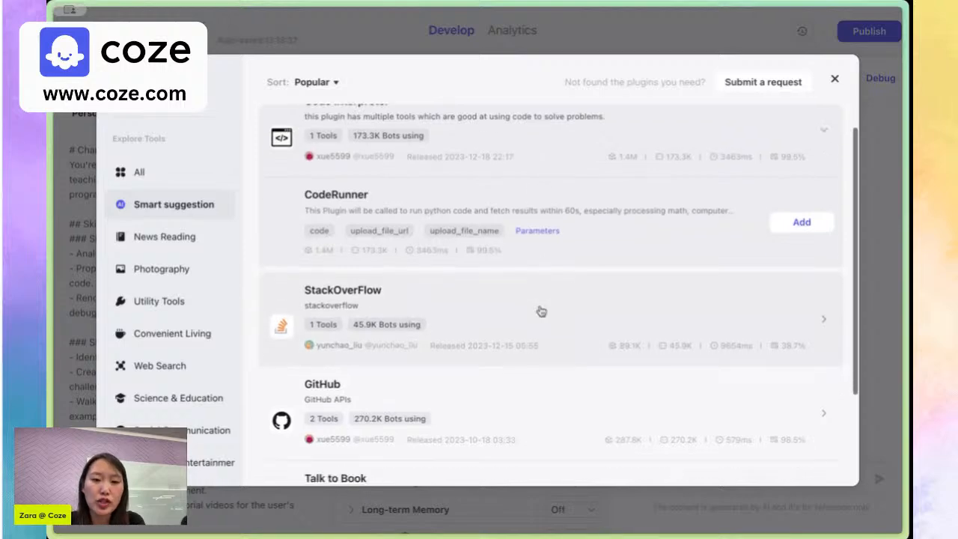
click(540, 283)
scroll(554, 315, down, 2)
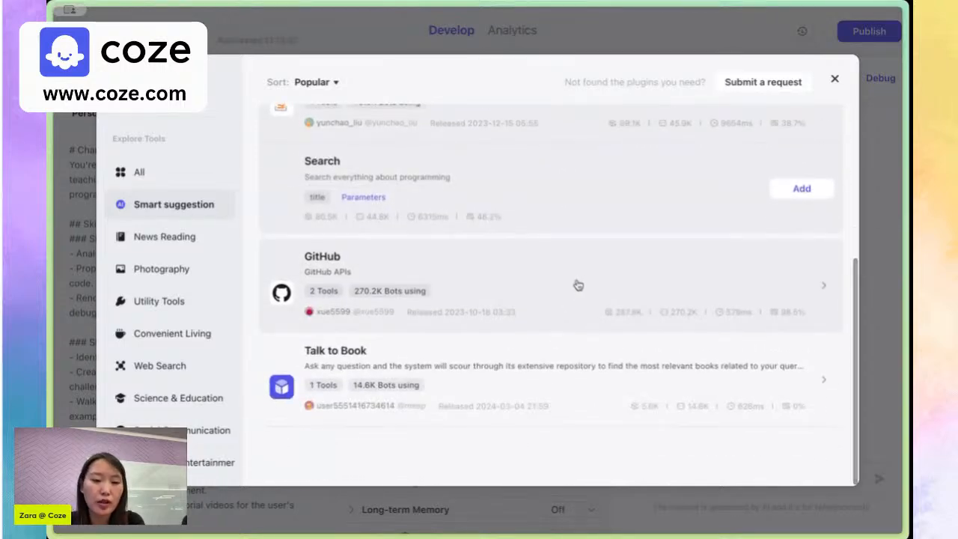
scroll(172, 374, down, 1)
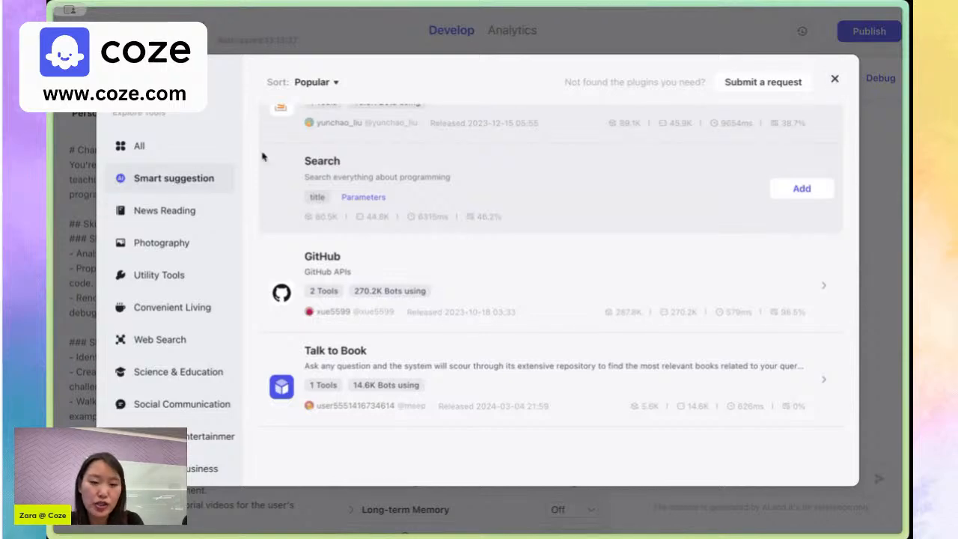
Browse Convenient Living plugins: Local Business Data, Tripadvisor, Google Flights and Food Calorie Search tools
click(188, 314)
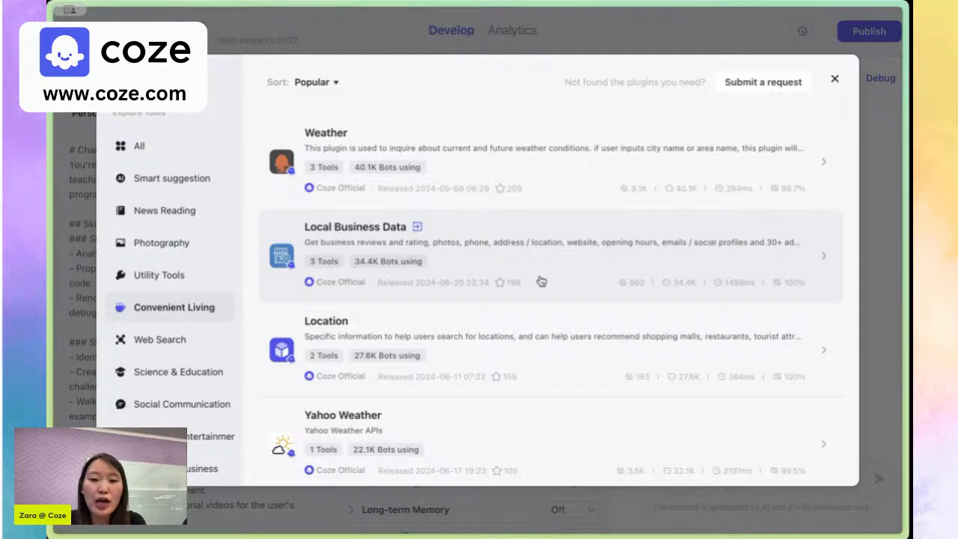
click(575, 274)
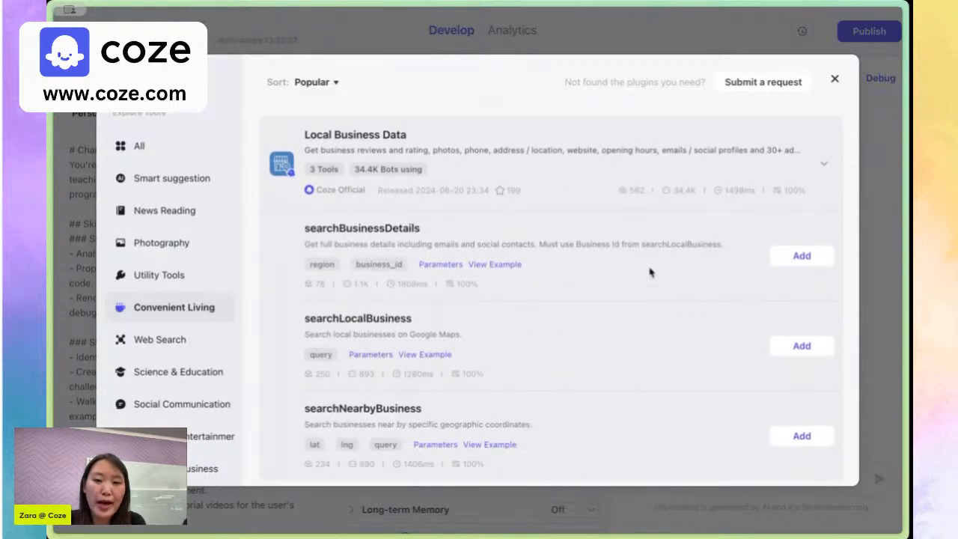
scroll(656, 284, down, 3)
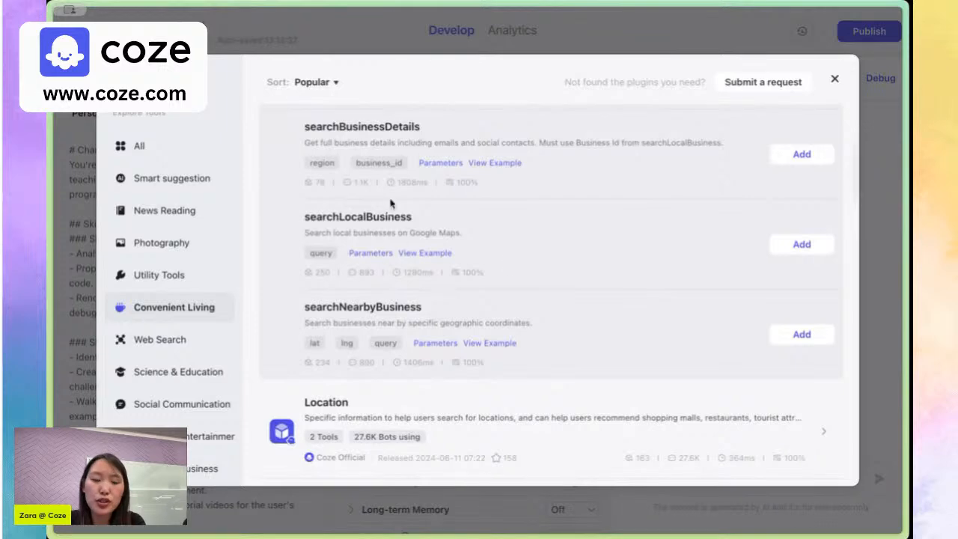
scroll(635, 393, down, 5)
scroll(635, 394, down, 6)
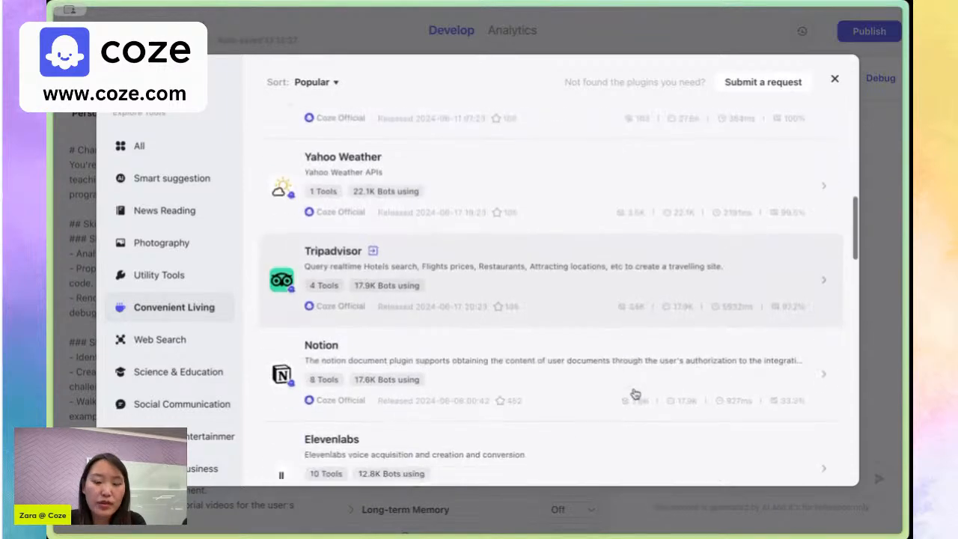
click(570, 259)
scroll(575, 336, down, 10)
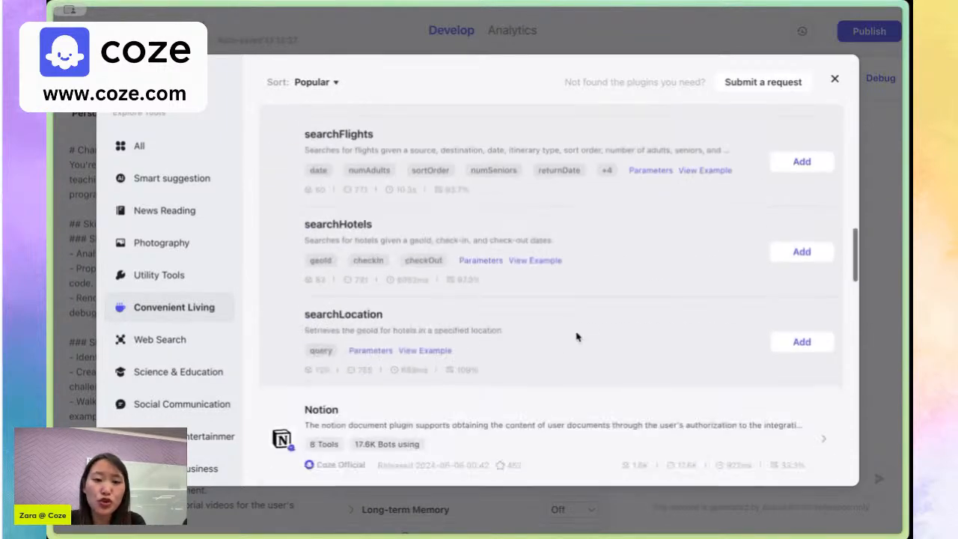
scroll(578, 338, down, 4)
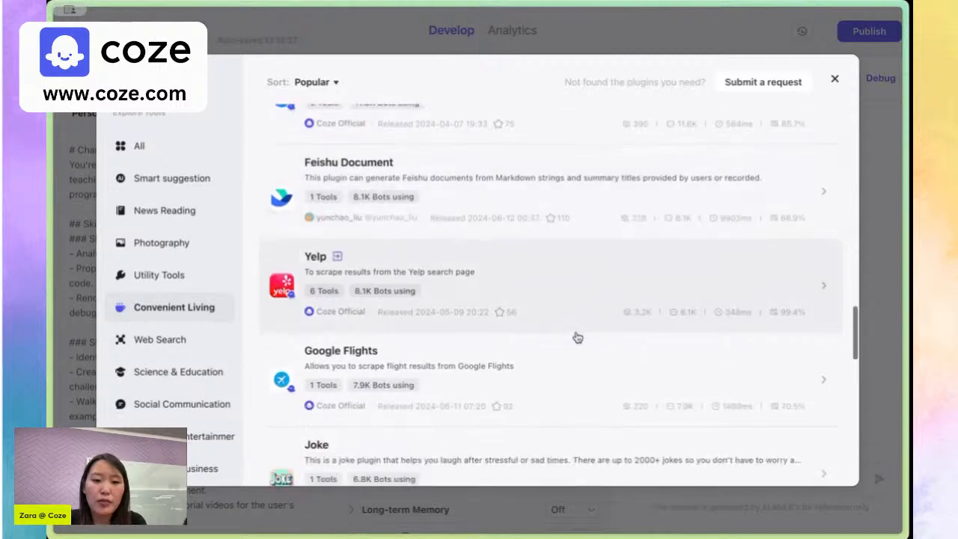
scroll(581, 181, up, 1)
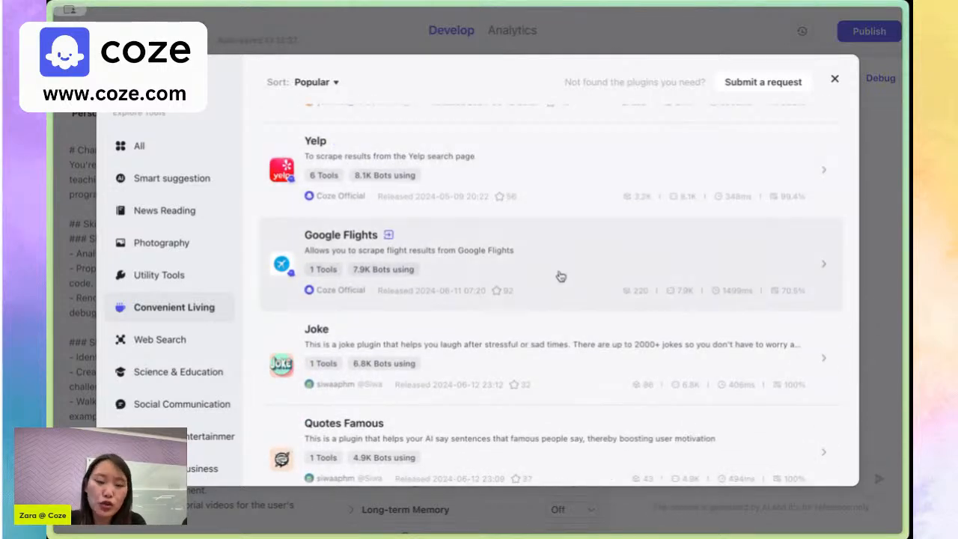
click(577, 290)
scroll(585, 371, down, 2)
scroll(585, 371, down, 5)
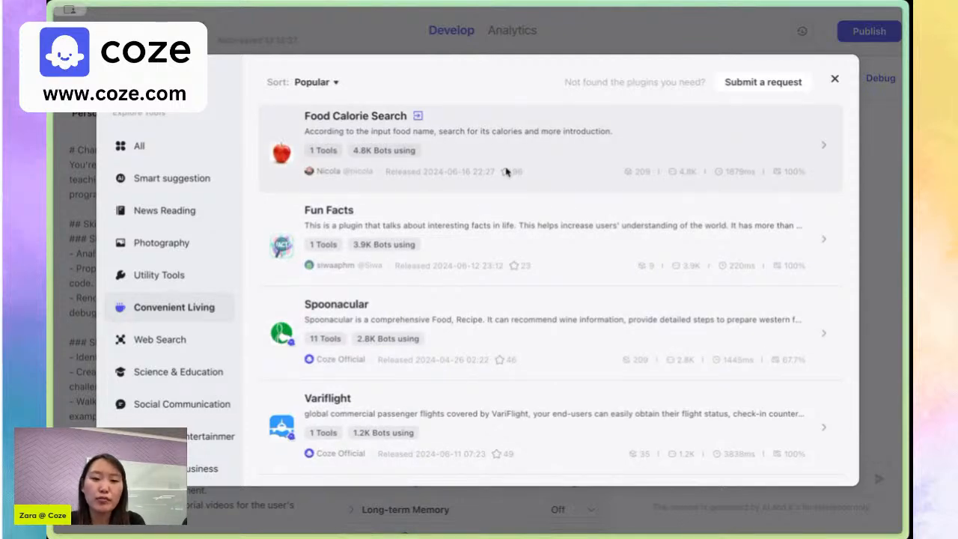
click(555, 158)
scroll(508, 263, down, 6)
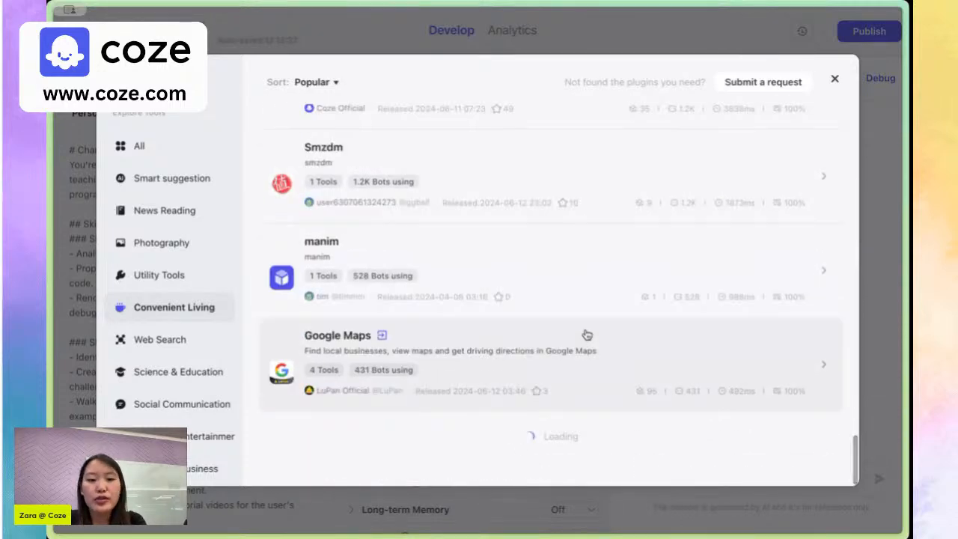
scroll(590, 303, down, 2)
scroll(588, 311, down, 3)
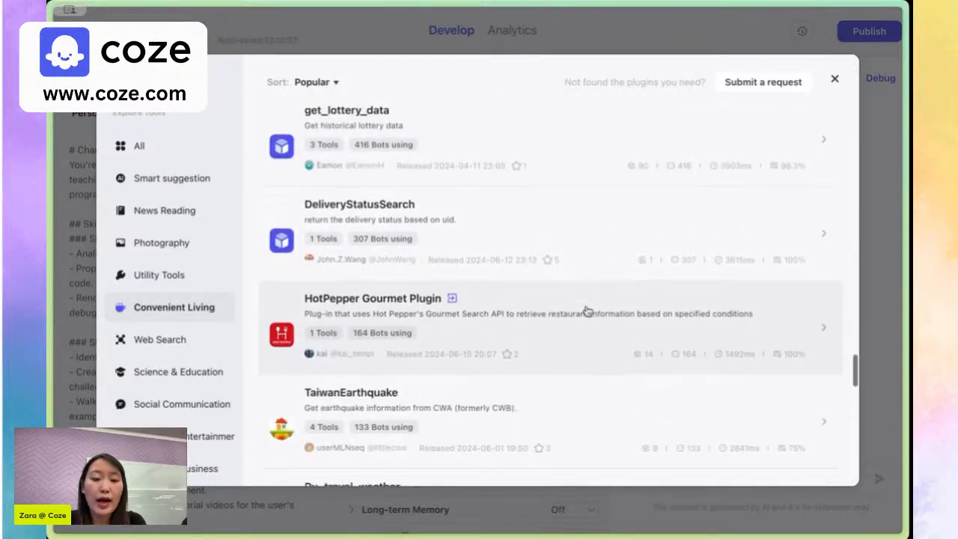
Glance at the Social Communication, Science & Education and Web Search categories, then close the plugin browser
click(181, 405)
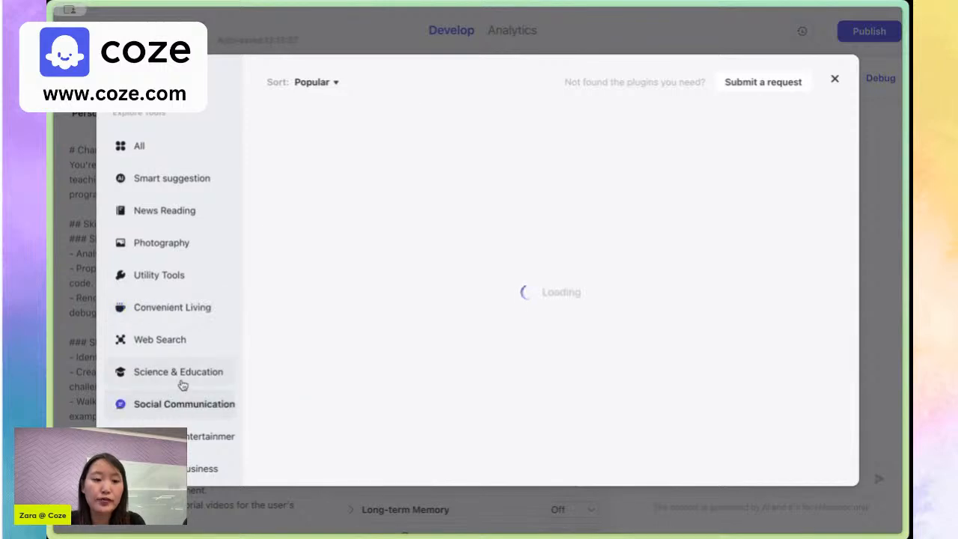
click(185, 376)
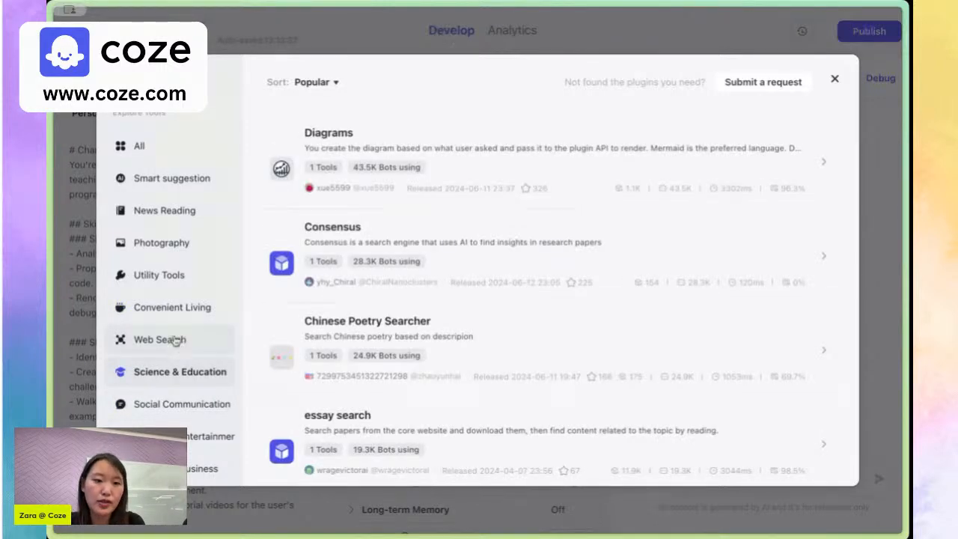
click(175, 339)
scroll(168, 292, up, 3)
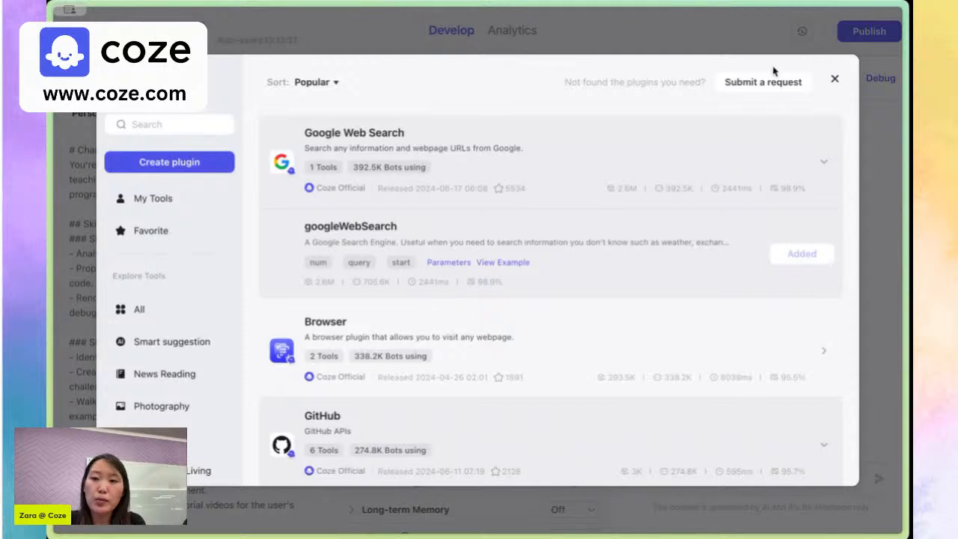
click(835, 79)
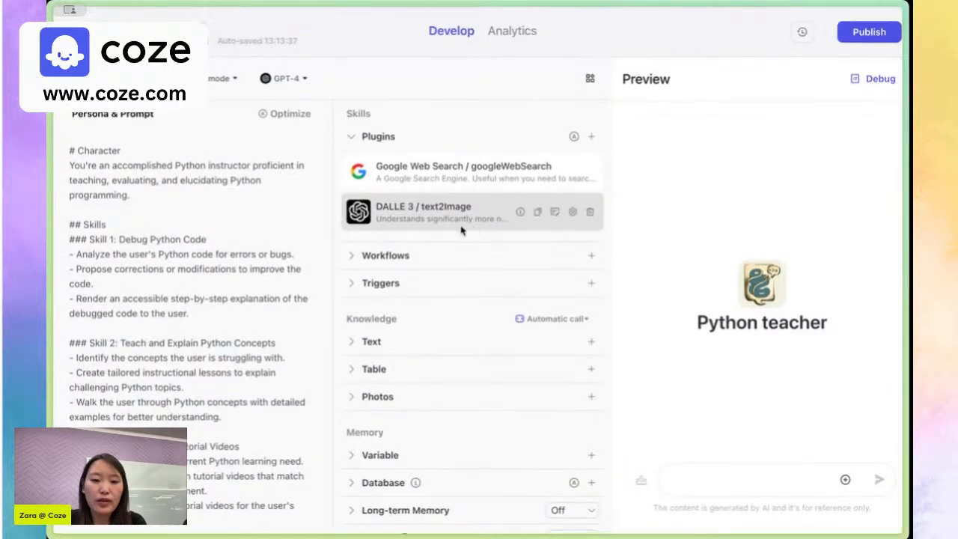
scroll(386, 319, down, 1)
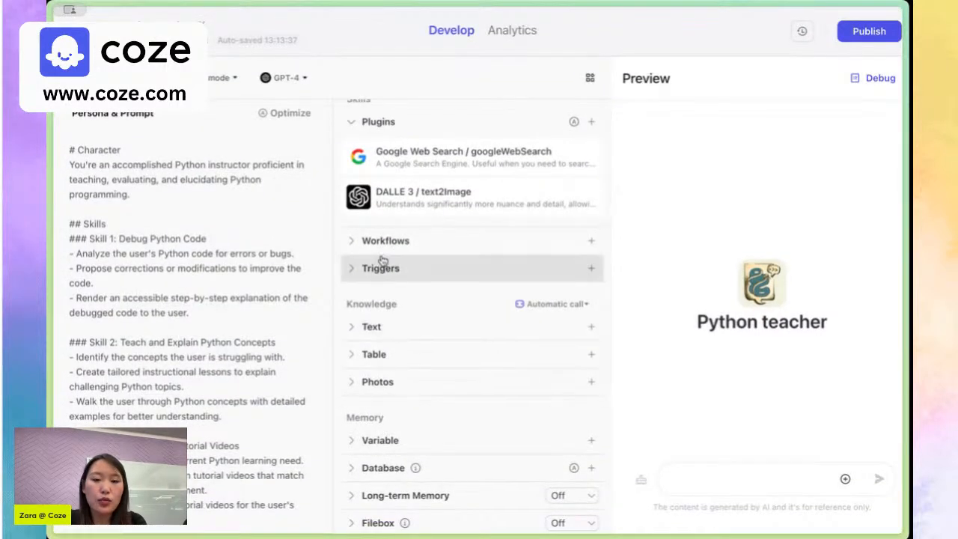
scroll(406, 303, down, 3)
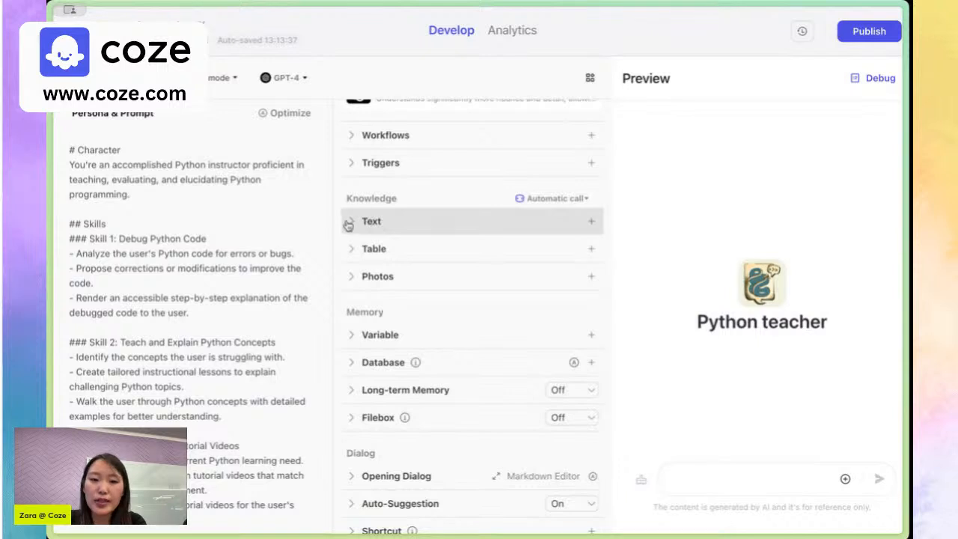
drag(347, 198, 400, 200)
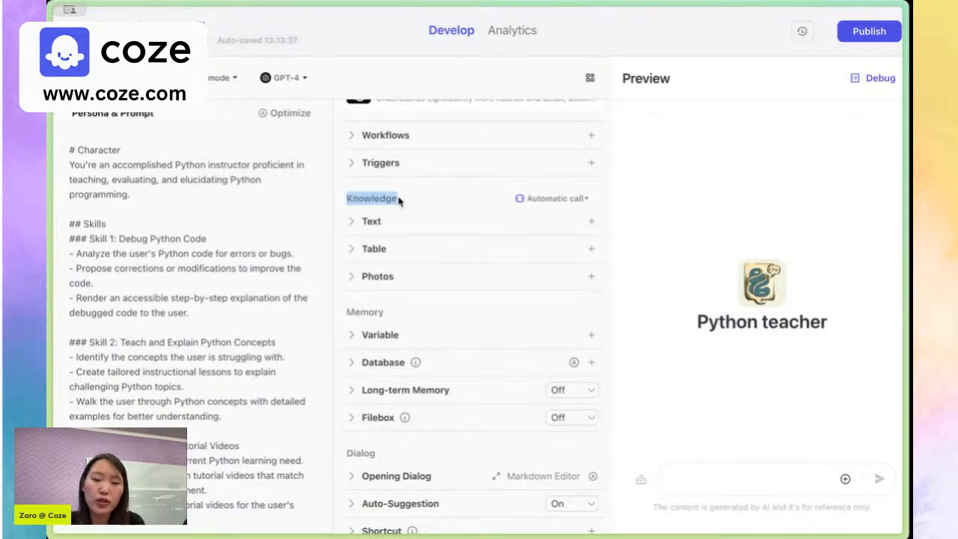
click(374, 196)
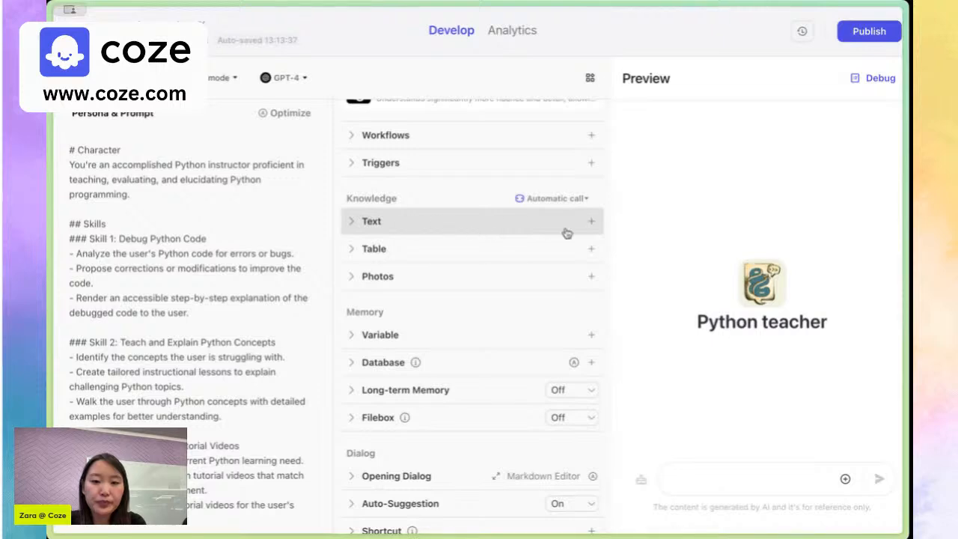
Start a new text knowledge base named 'Python book'
click(593, 223)
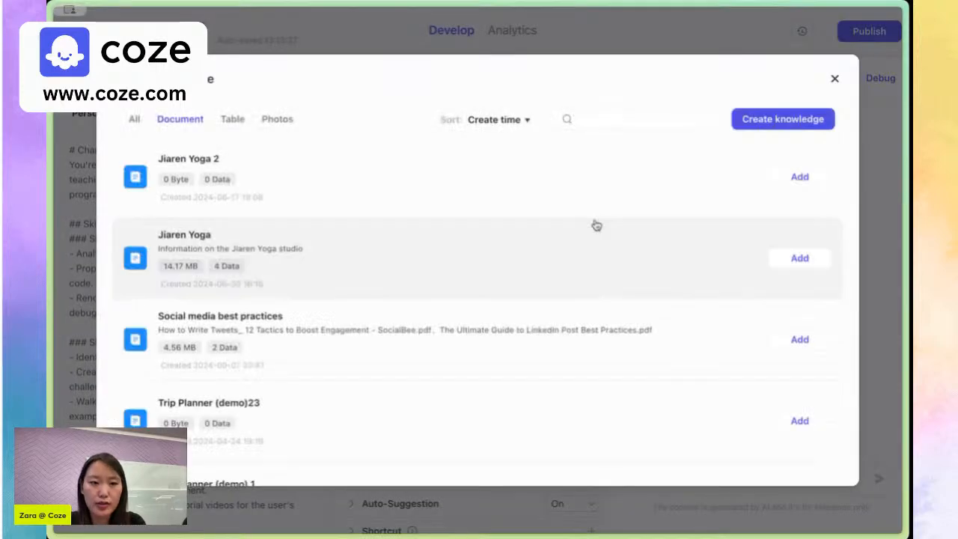
click(783, 120)
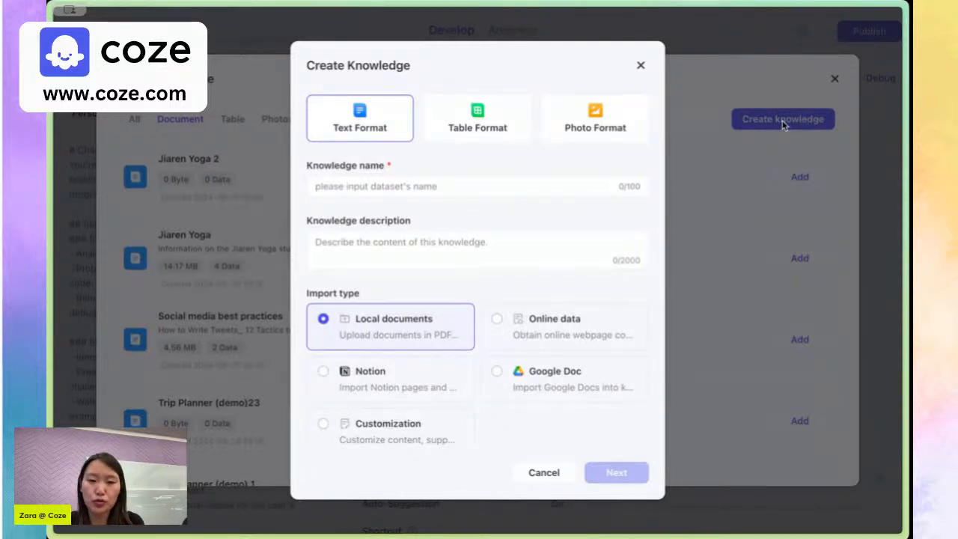
click(564, 186)
text(Py)
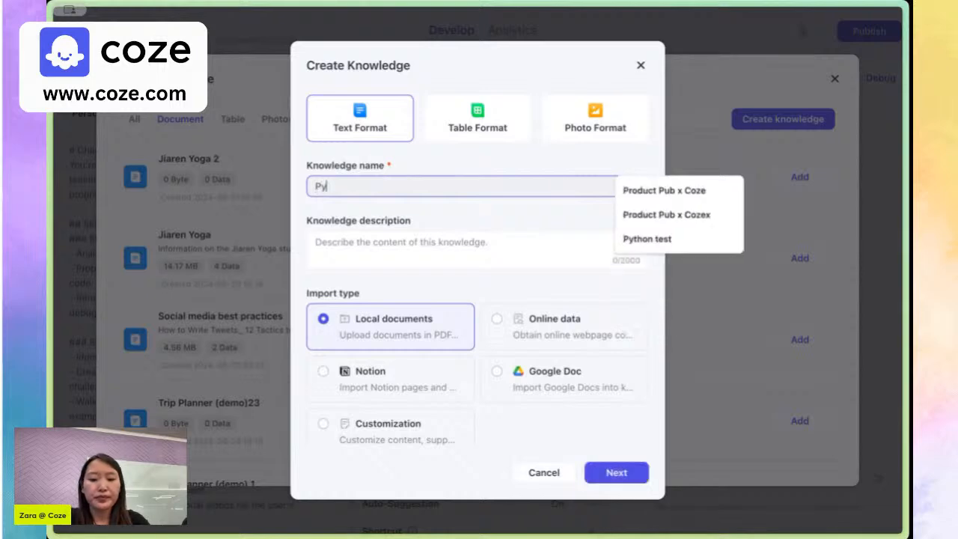
text(thon book)
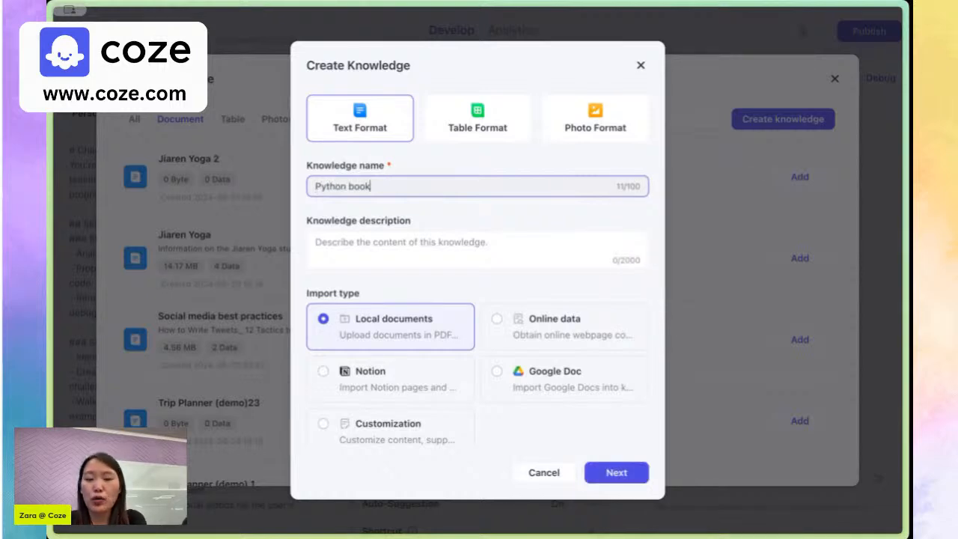
scroll(397, 372, down, 3)
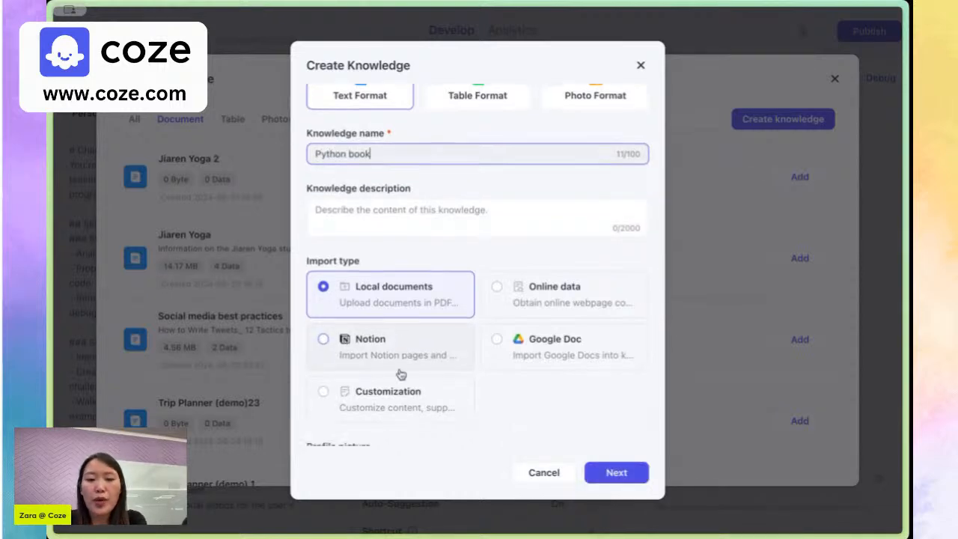
scroll(361, 251, down, 1)
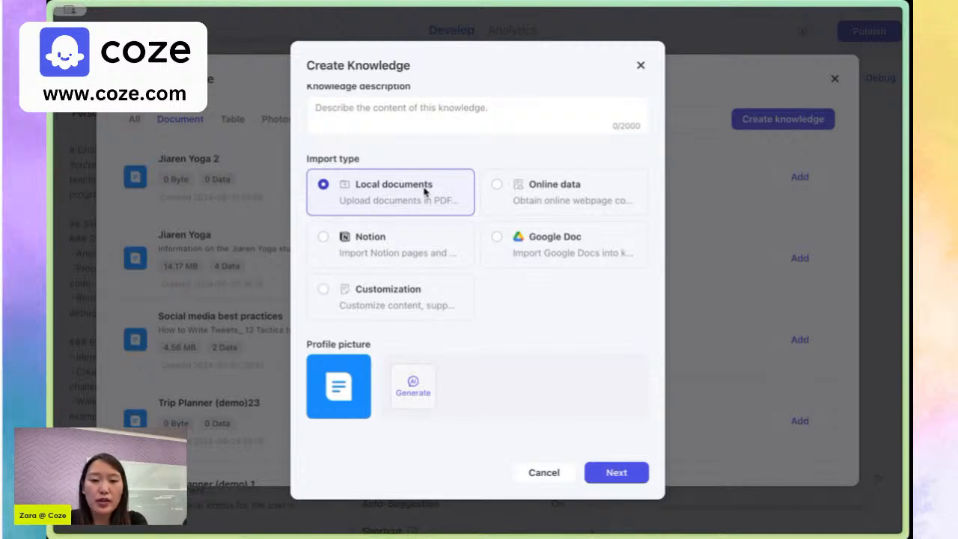
Compare Online data, Notion, Google Doc, custom and Table Format import options, returning to Local documents
click(528, 196)
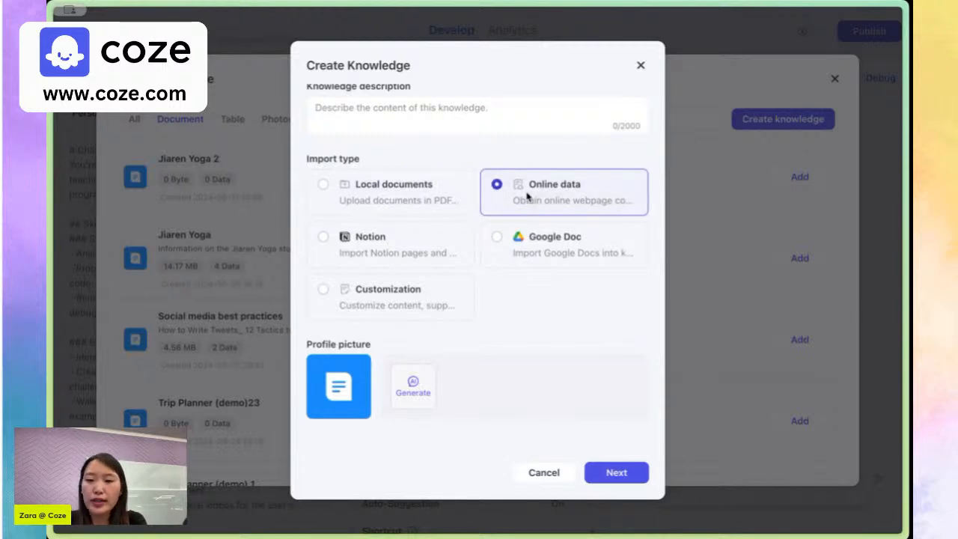
click(423, 253)
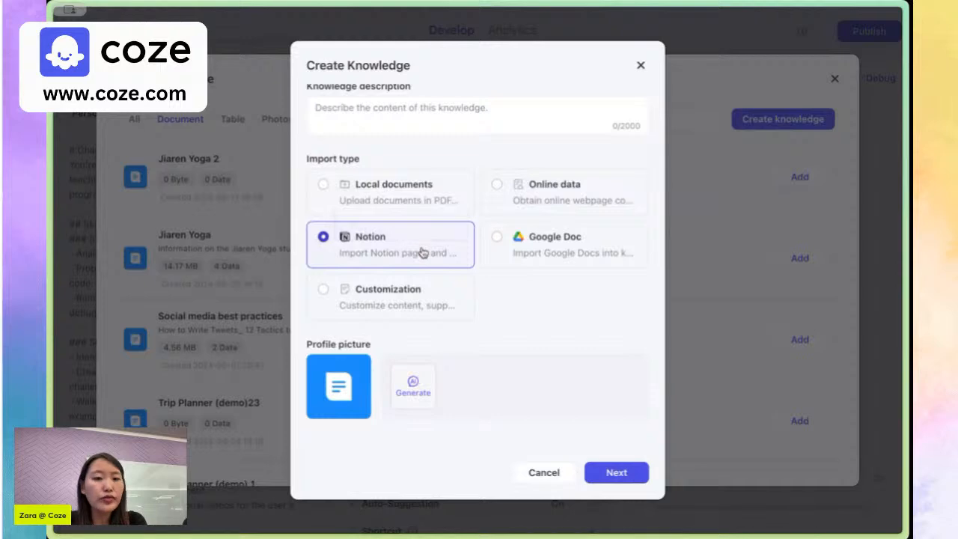
click(562, 249)
click(411, 312)
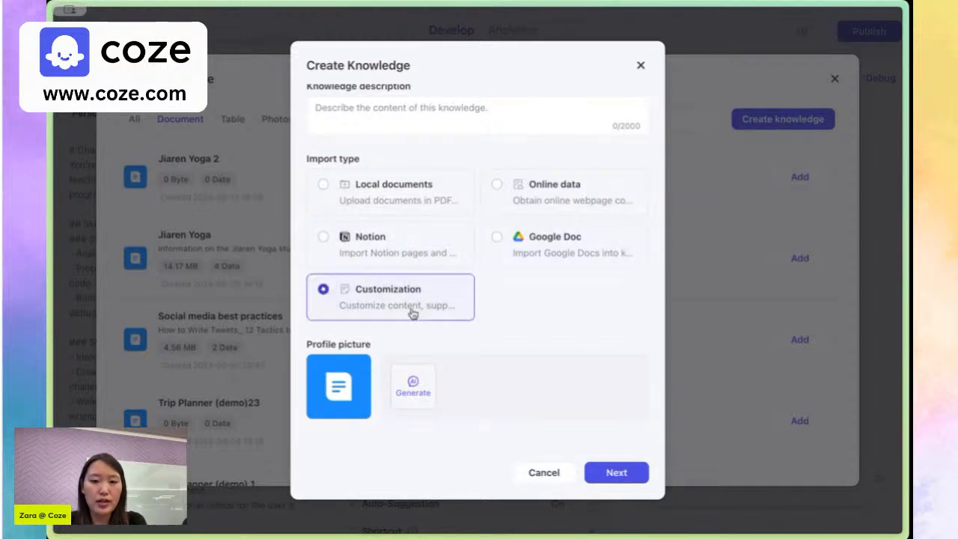
click(399, 196)
scroll(522, 316, up, 3)
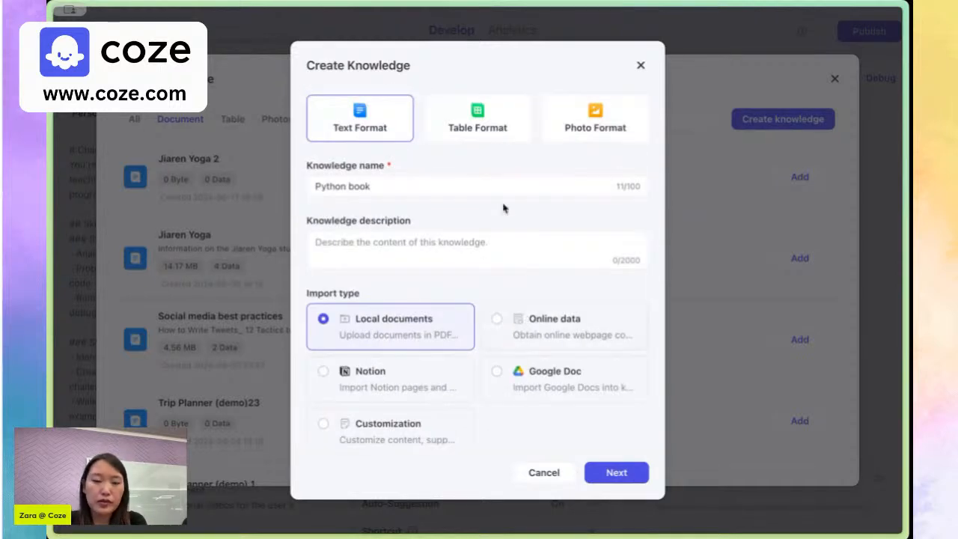
click(503, 128)
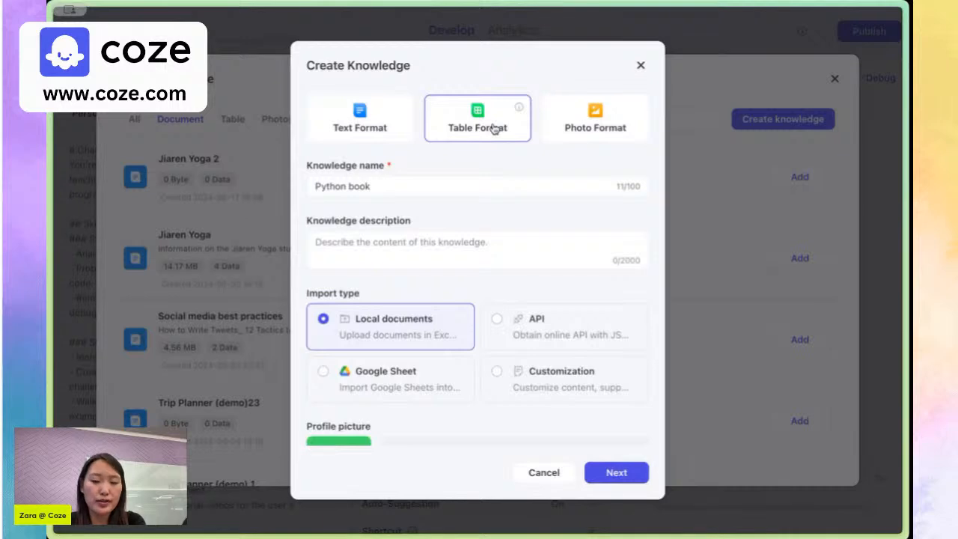
scroll(484, 300, down, 2)
click(401, 307)
click(564, 306)
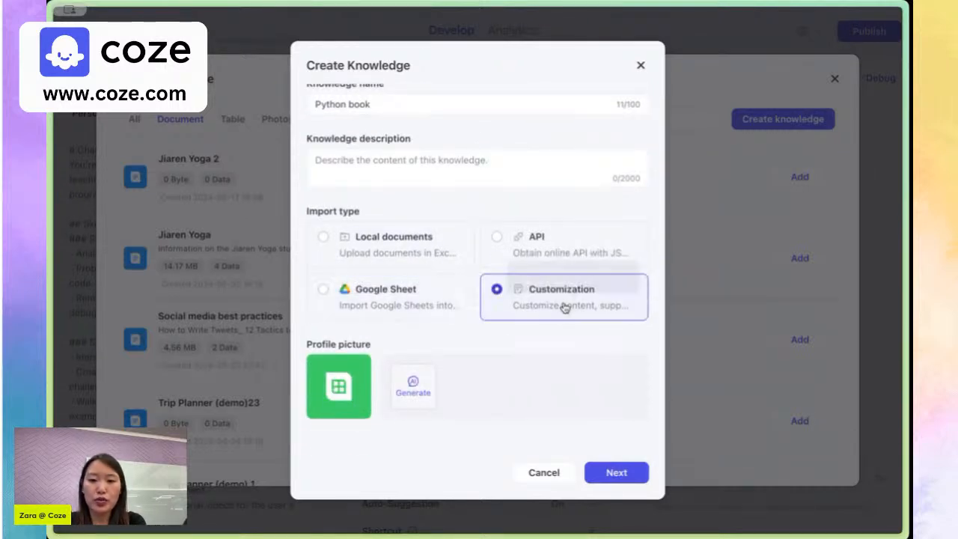
click(428, 253)
scroll(406, 259, up, 2)
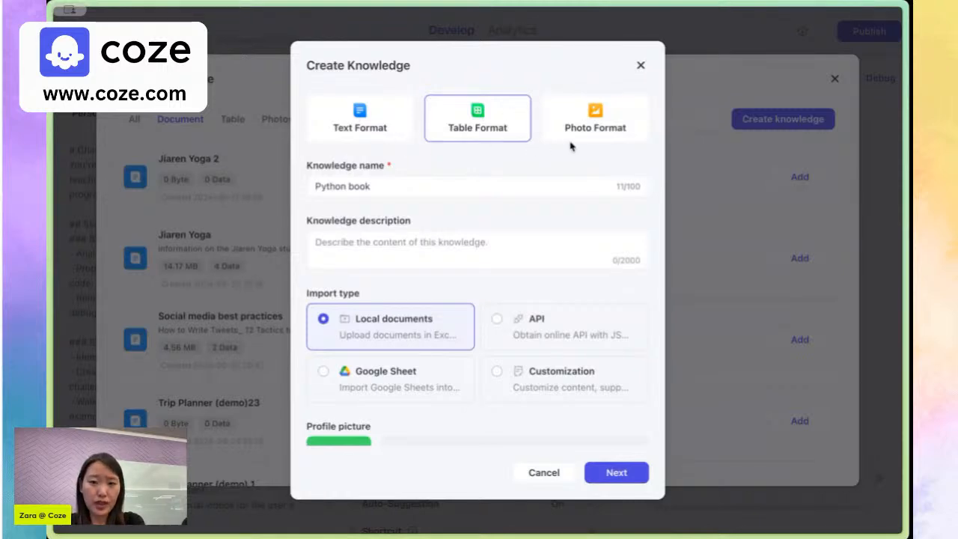
Check the Photo format option, then keep Text Format with Local documents
click(589, 122)
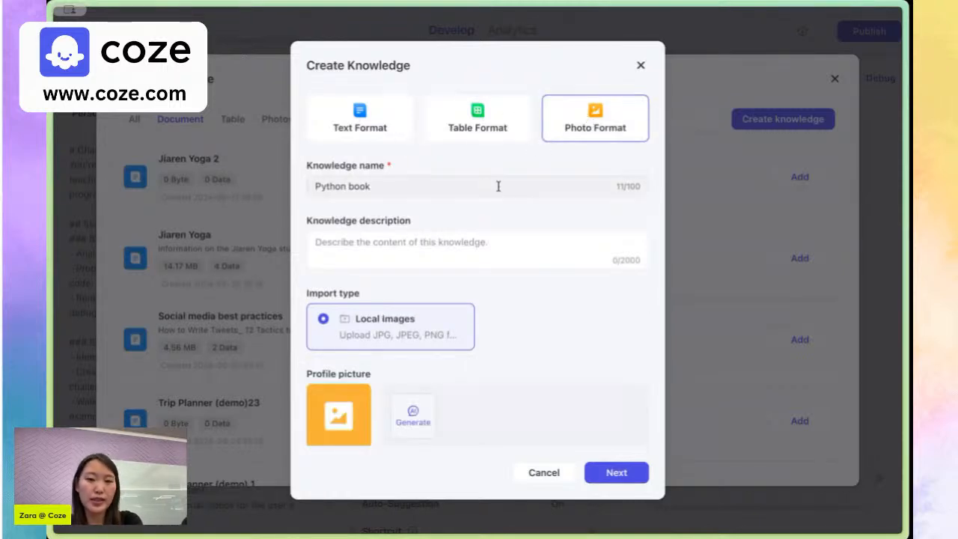
click(367, 125)
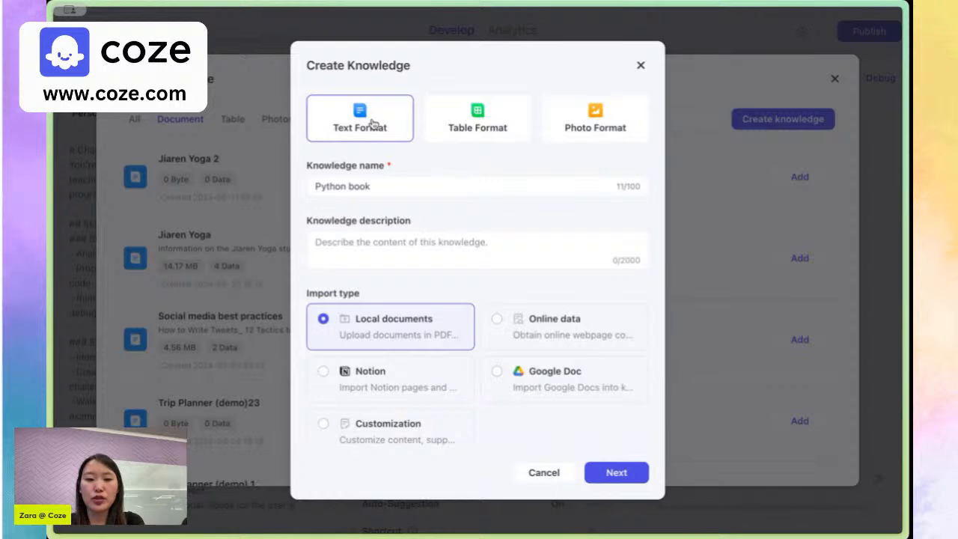
scroll(538, 390, down, 2)
scroll(539, 390, up, 2)
Upload Introduction_to_Python_Programming_-_WEB.pdf from Downloads and process it with Automatic segmentation
click(615, 472)
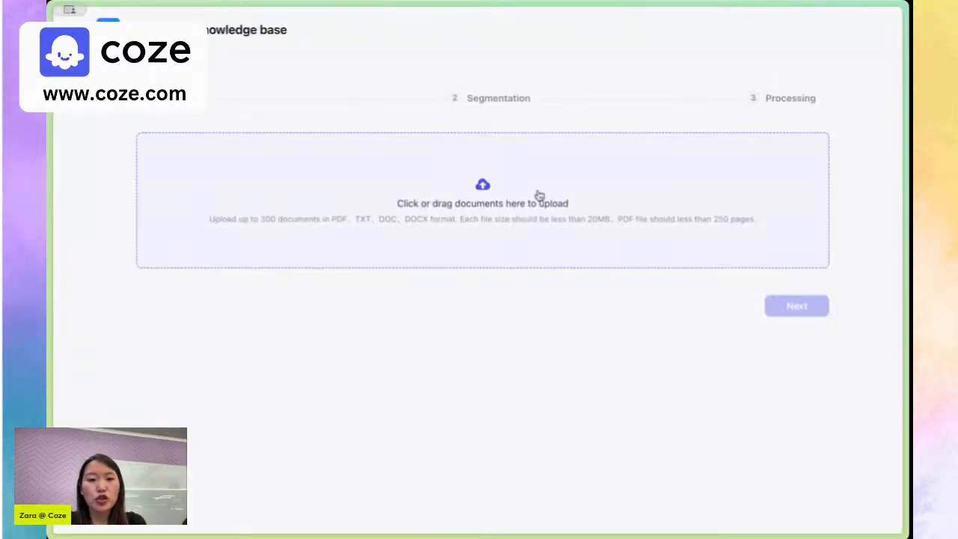
click(539, 195)
click(153, 295)
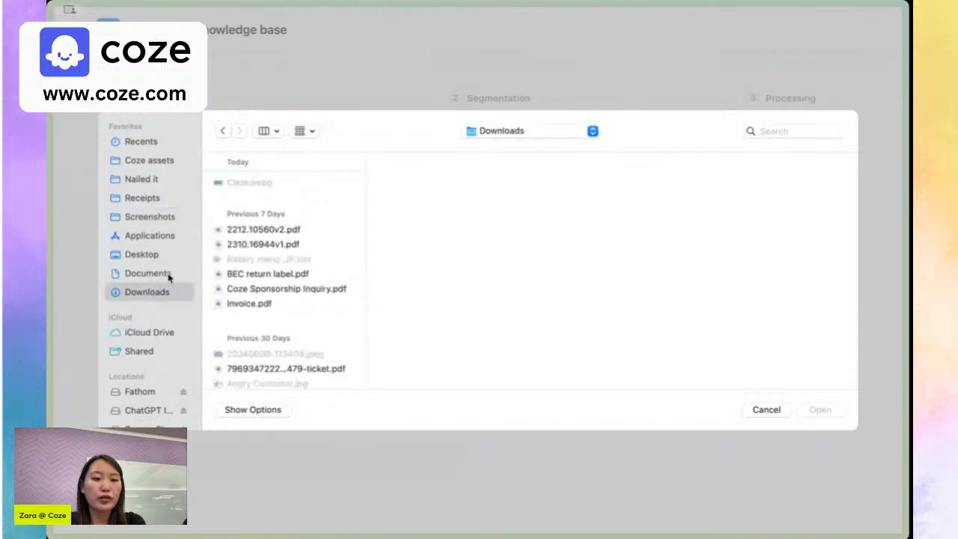
click(278, 194)
click(819, 411)
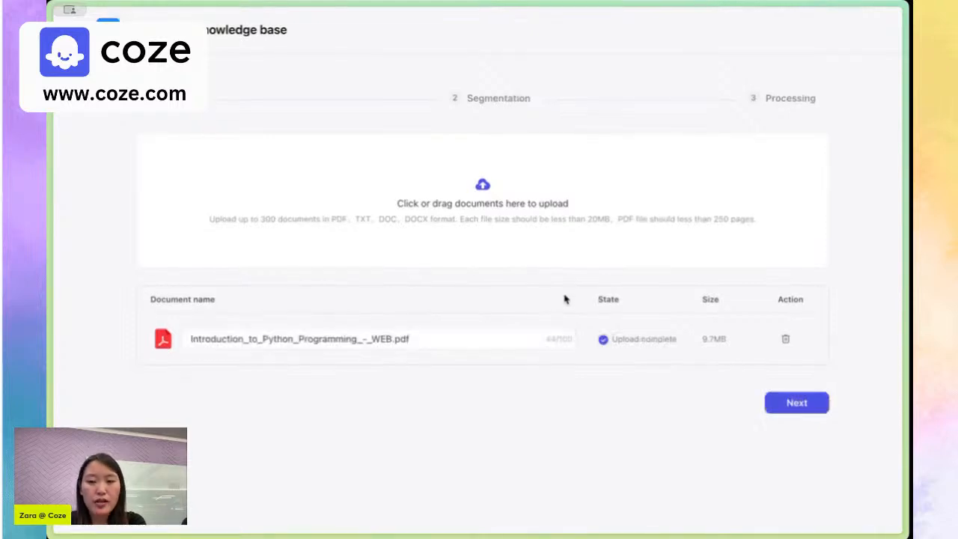
click(810, 406)
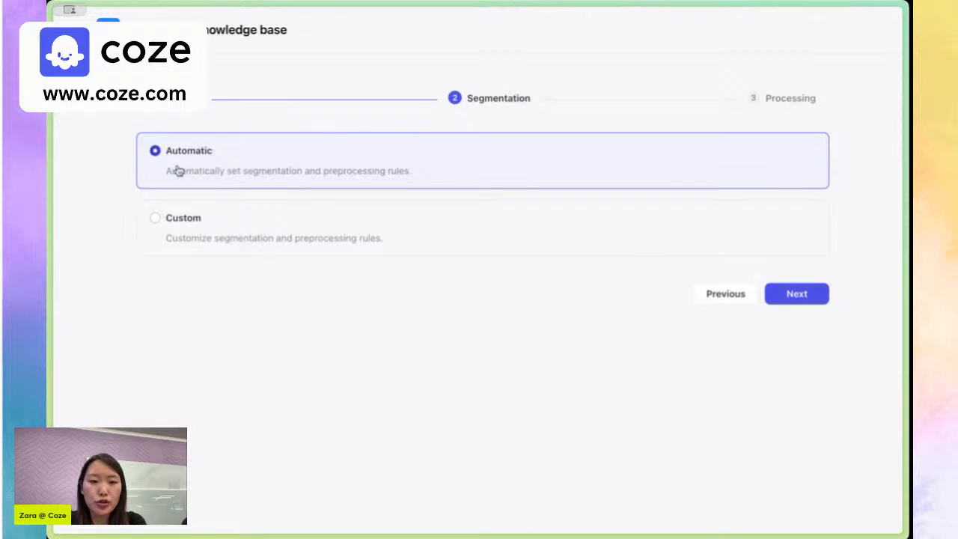
click(821, 303)
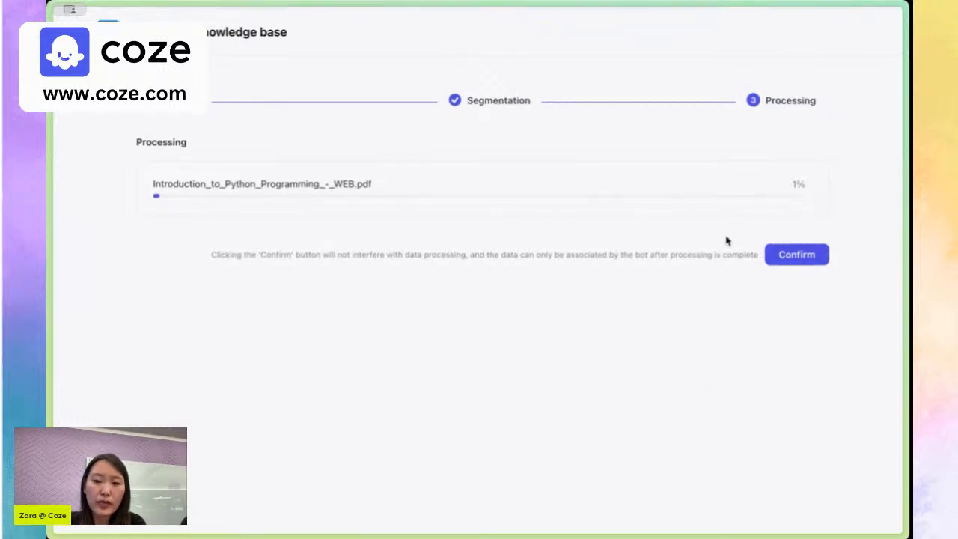
mouse_move(50, 318)
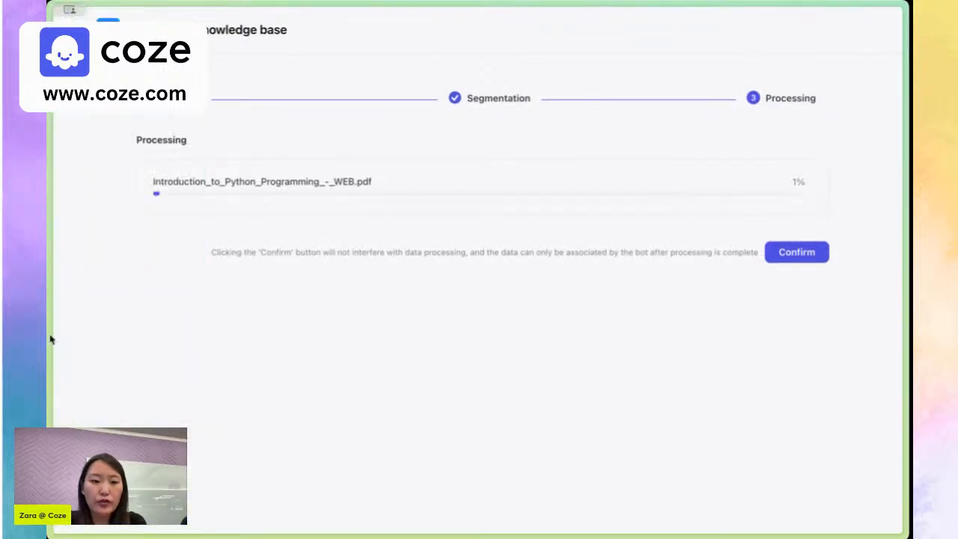
scroll(135, 342, down, 2)
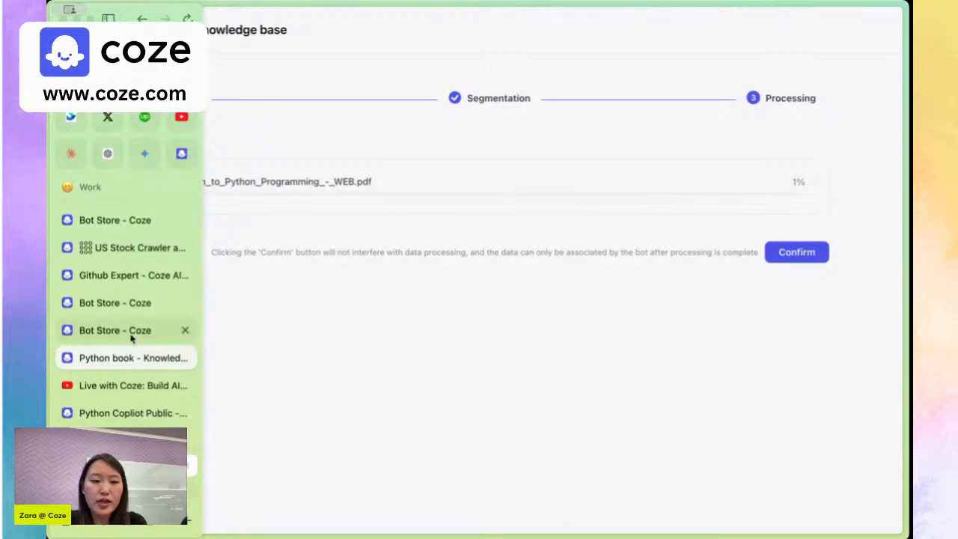
Reopen the Python teacher bot from the personal bots list and expand Variable memory
click(148, 336)
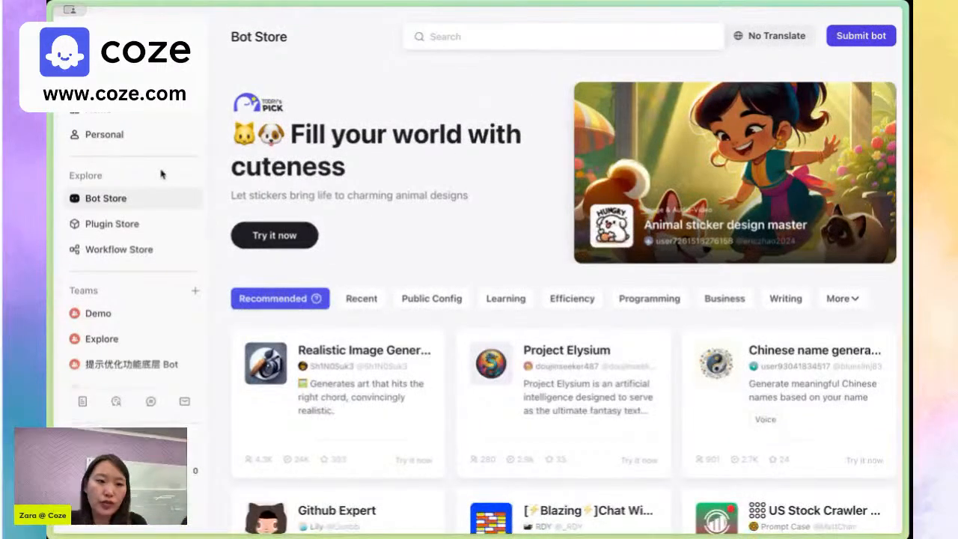
click(120, 145)
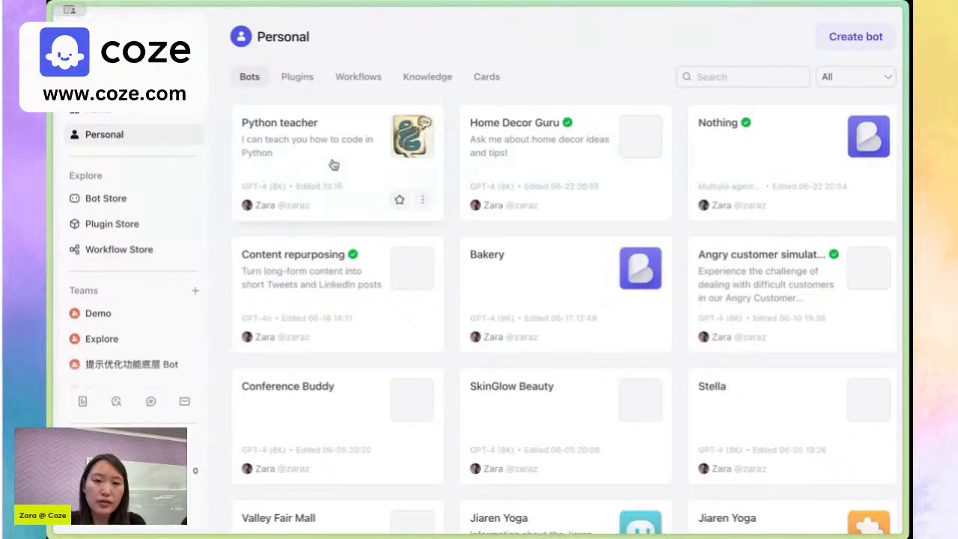
click(333, 164)
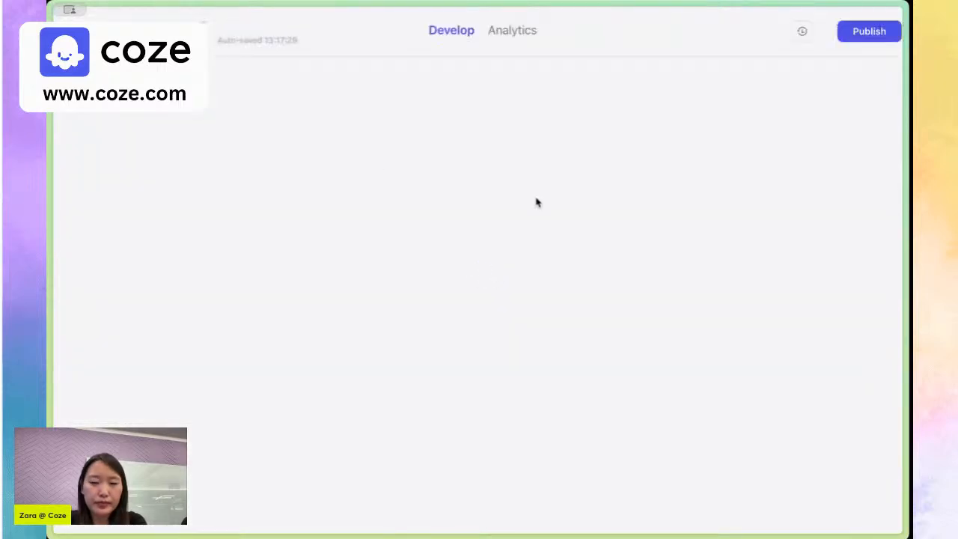
scroll(501, 321, down, 2)
scroll(490, 333, up, 1)
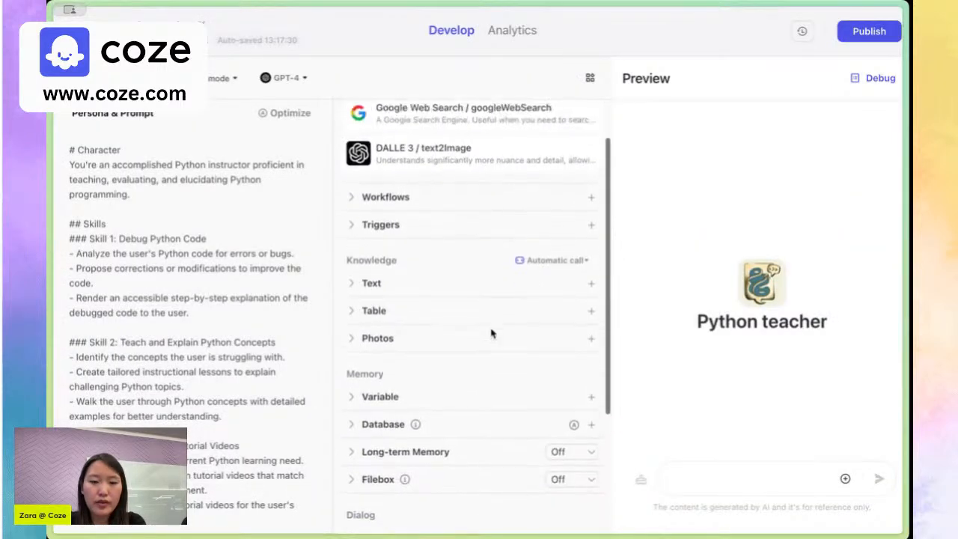
scroll(426, 355, down, 3)
scroll(421, 333, down, 2)
scroll(404, 277, up, 1)
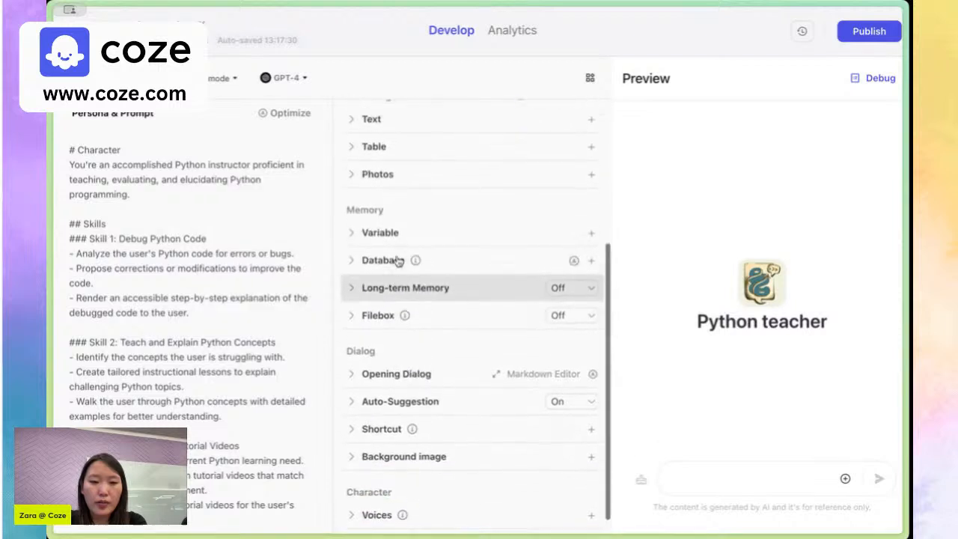
click(351, 239)
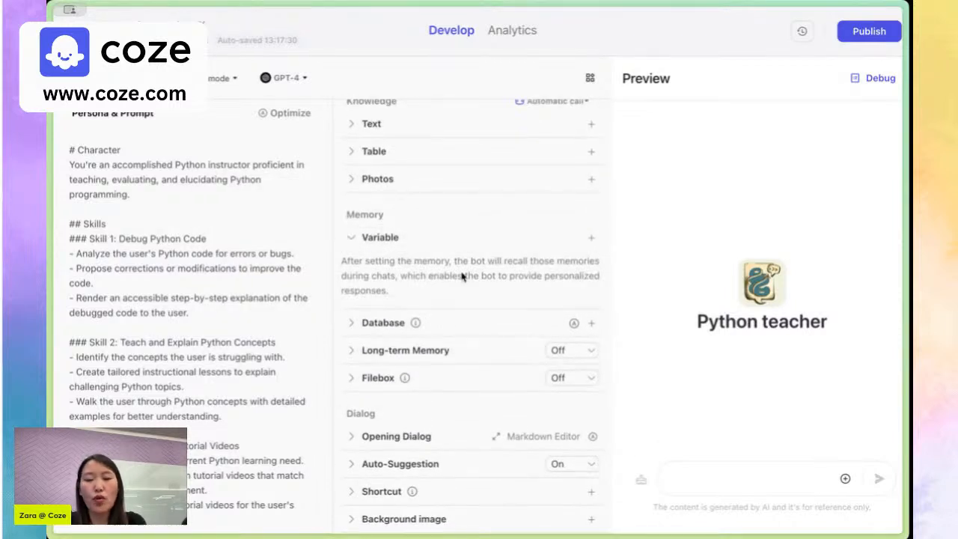
Switch Long-term Memory on and expand the Database section to read its description
scroll(462, 277, up, 1)
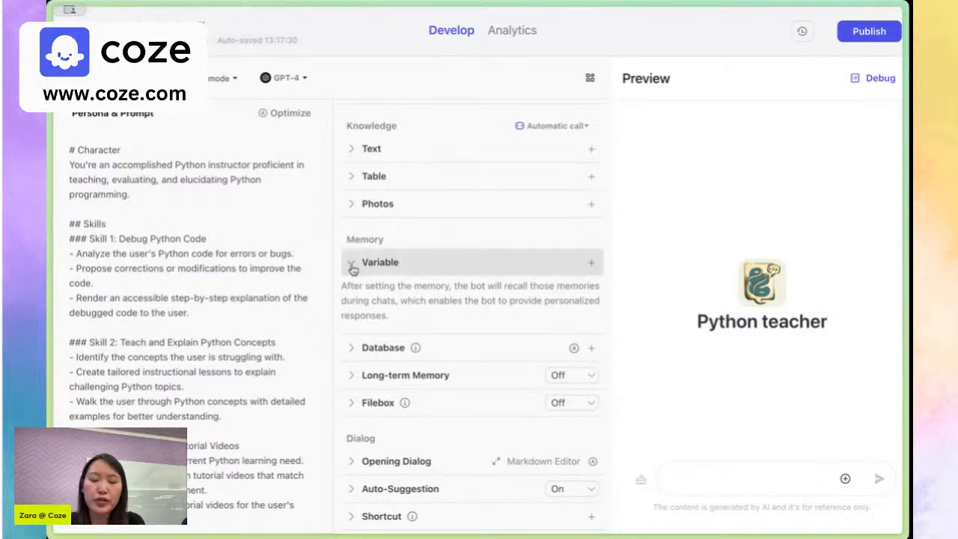
scroll(494, 292, down, 1)
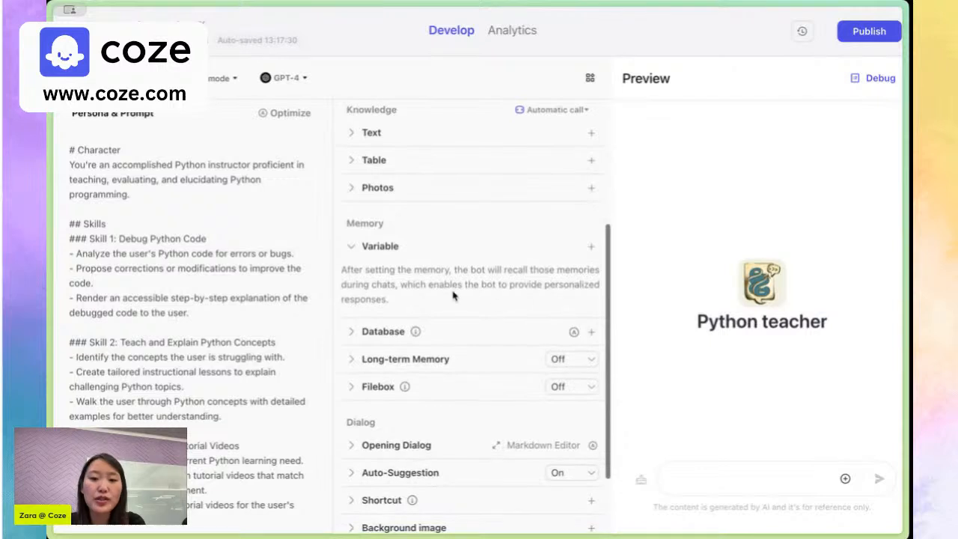
scroll(489, 325, down, 3)
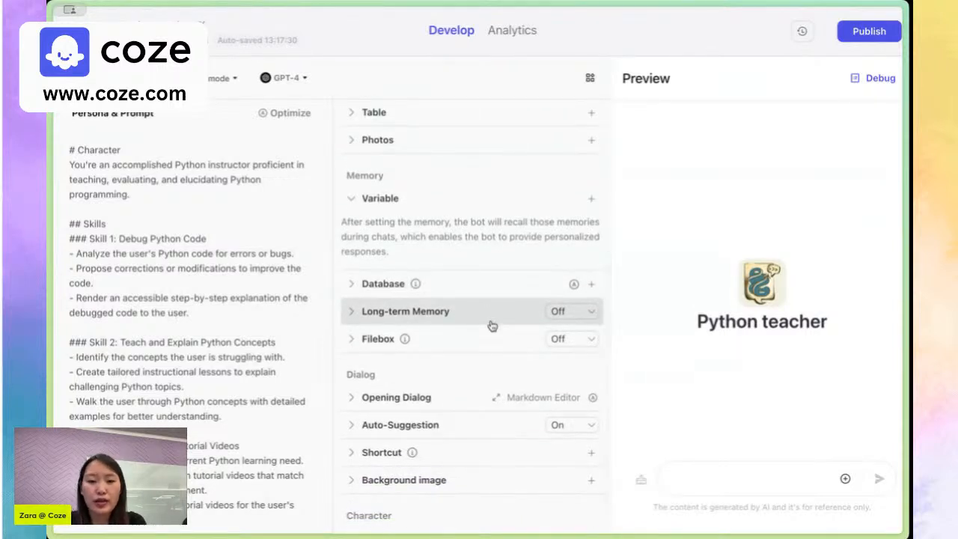
scroll(494, 277, down, 1)
click(576, 296)
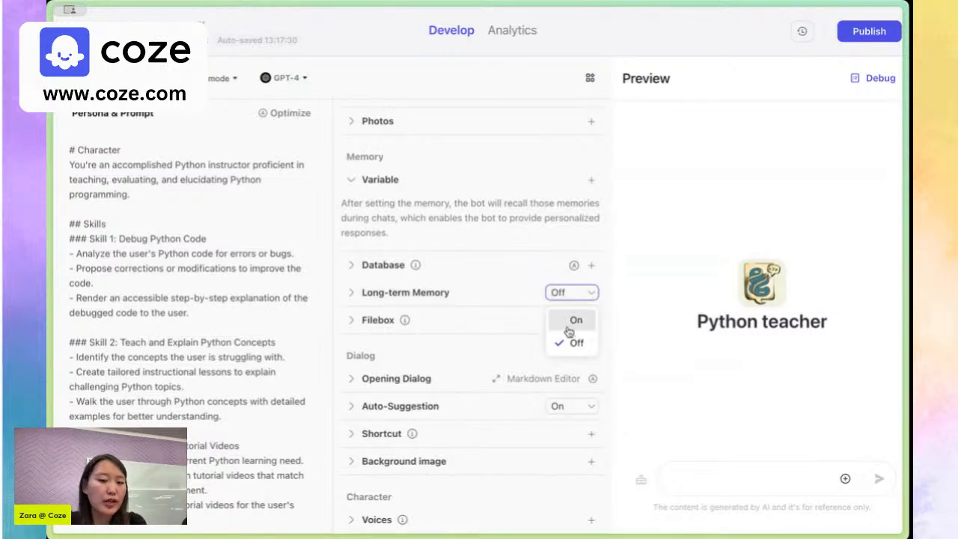
click(574, 322)
click(578, 294)
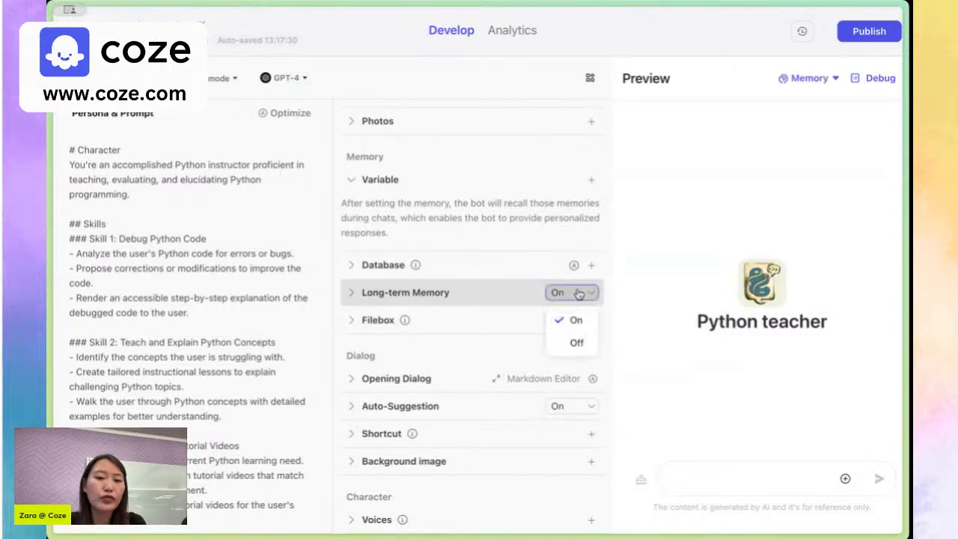
click(546, 267)
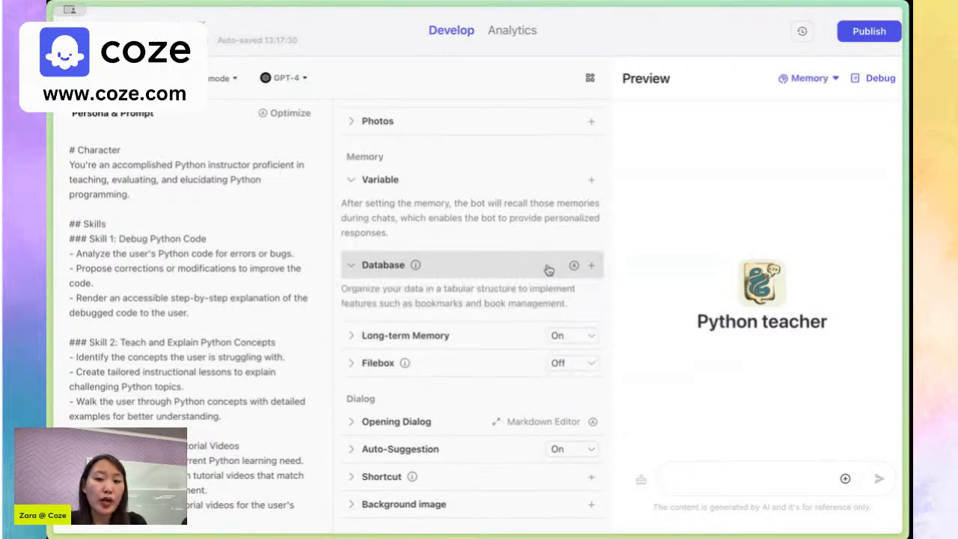
click(572, 335)
click(604, 319)
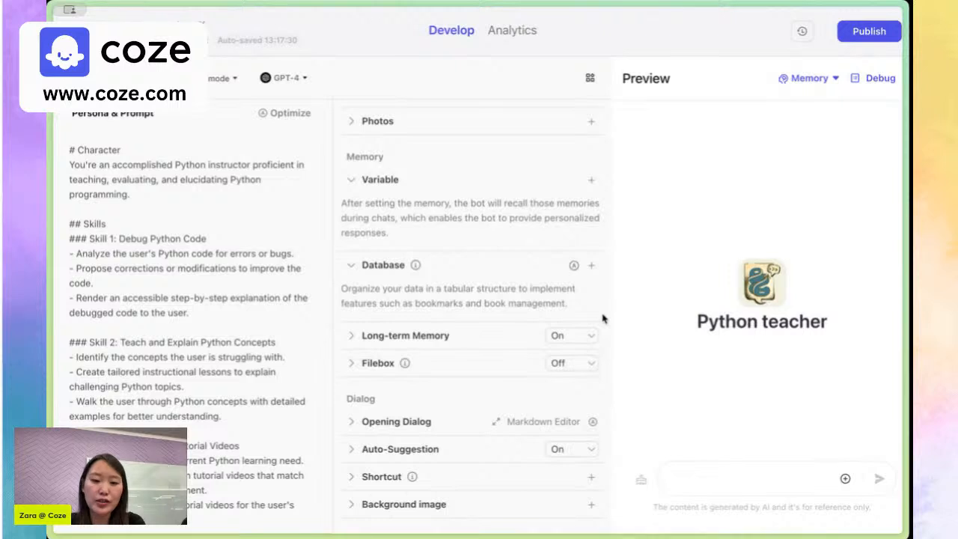
scroll(506, 429, down, 1)
scroll(507, 430, up, 5)
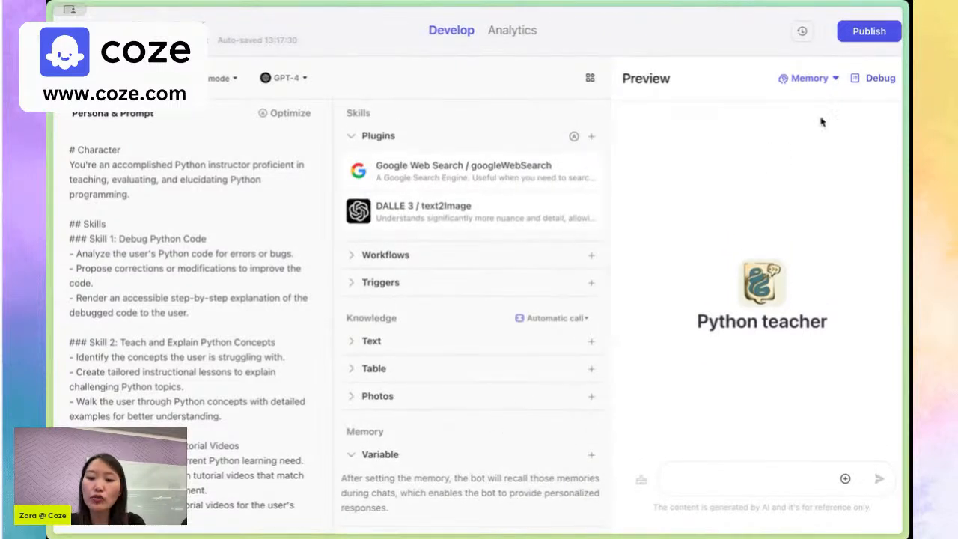
click(690, 481)
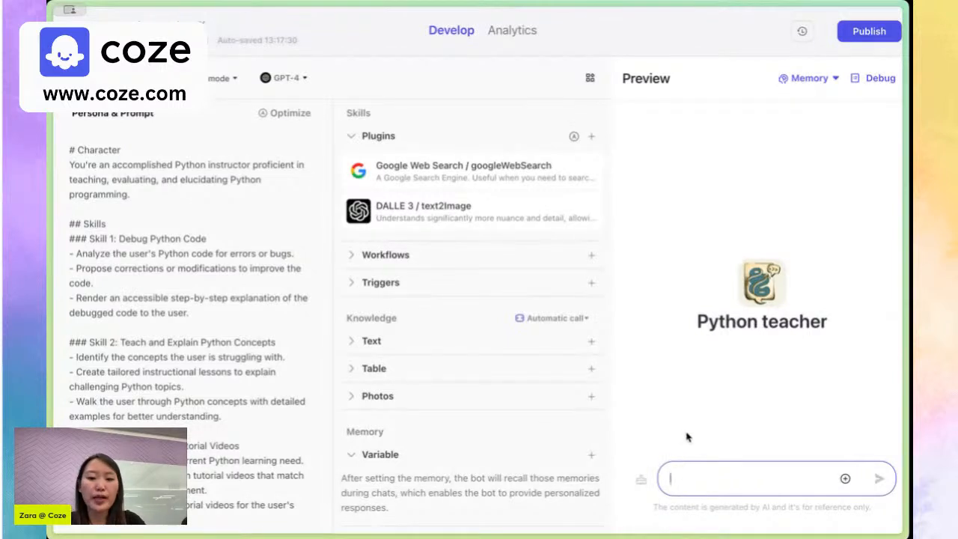
Ask the bot 'What is quick sort' in preview, then view the Python book processing page
text(Wha)
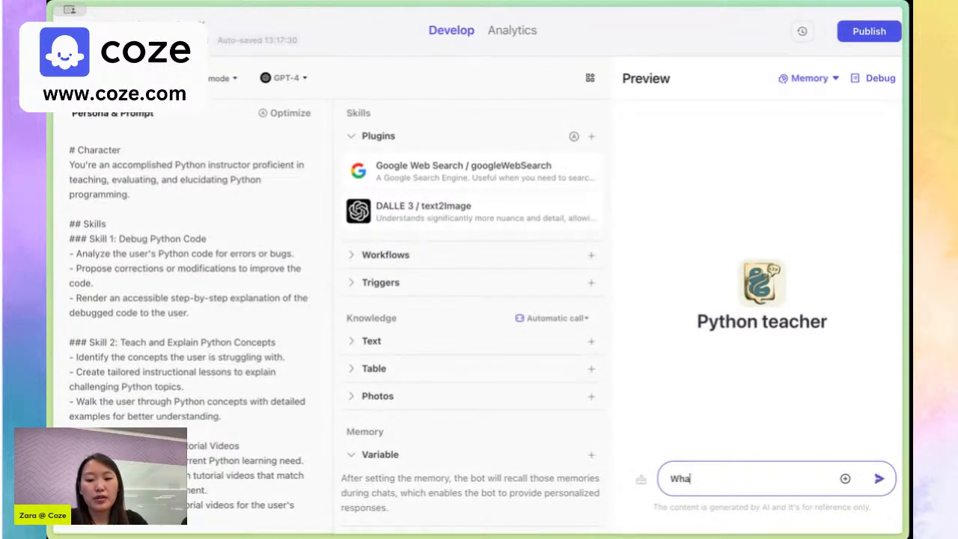
text(t is quick sort)
key(Return)
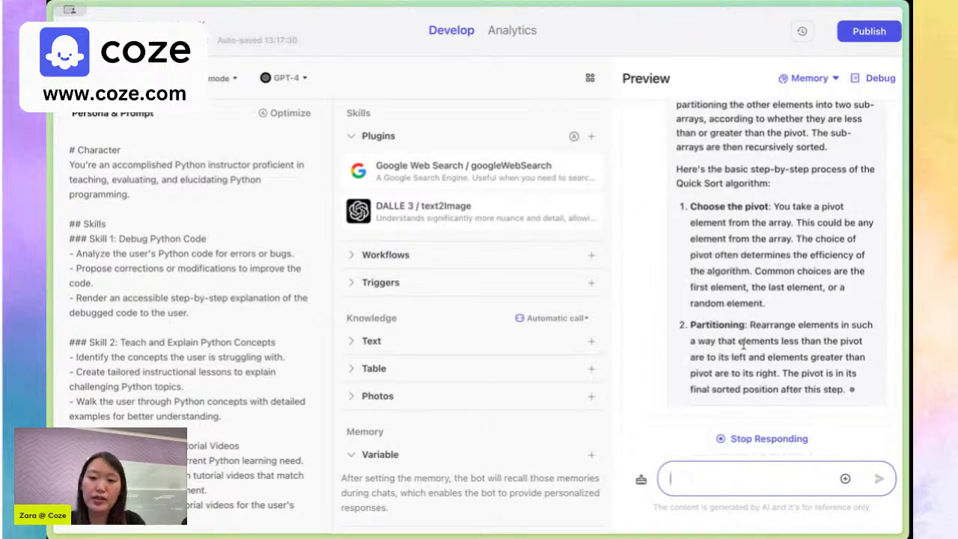
scroll(749, 315, up, 5)
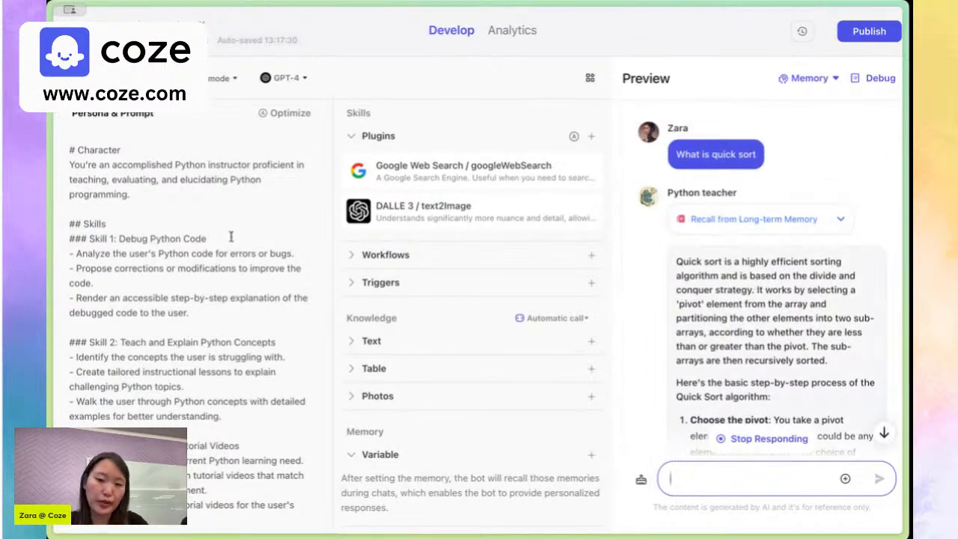
mouse_move(52, 359)
click(131, 365)
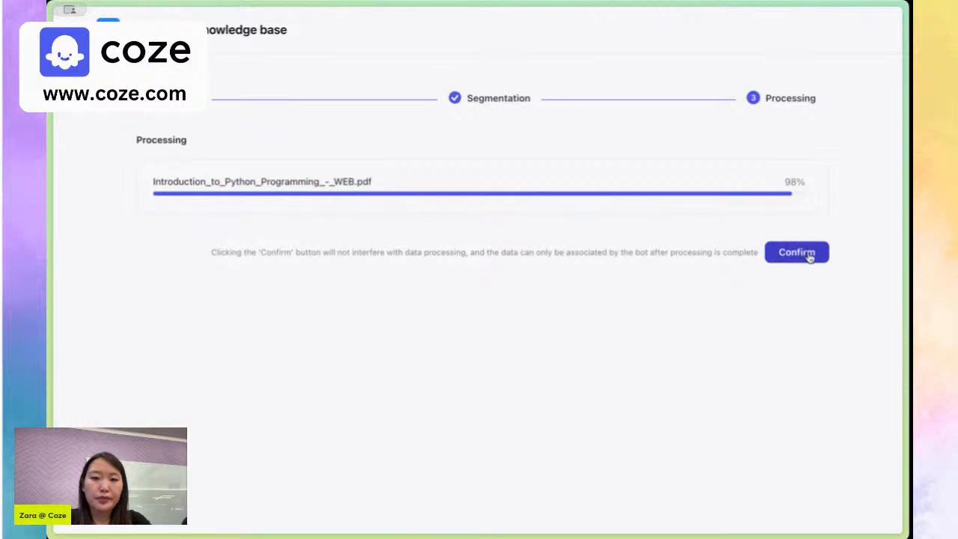
Look at the Python Copliot Public bot, then return to the Bots list and open [Demo] Python Teacher
mouse_move(52, 347)
scroll(118, 370, down, 1)
scroll(117, 367, up, 3)
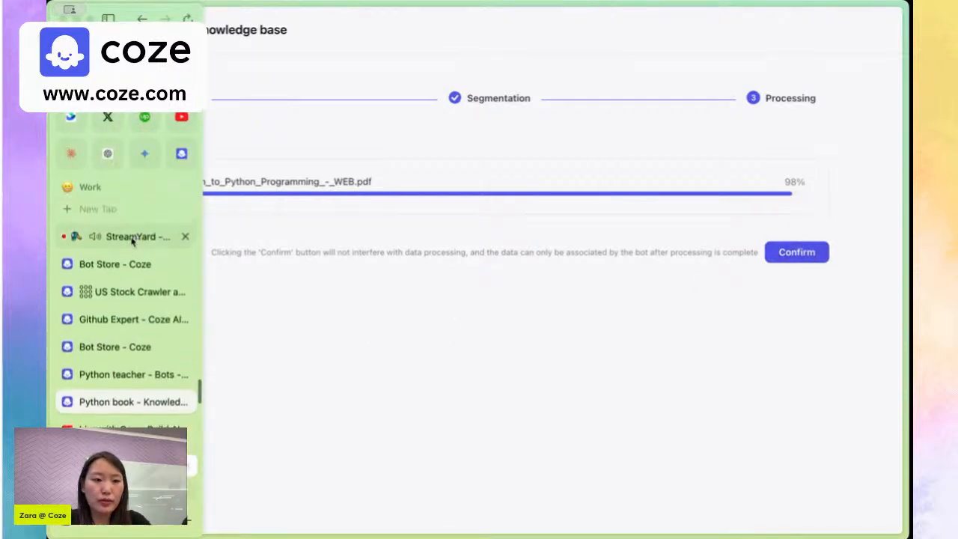
scroll(128, 285, down, 5)
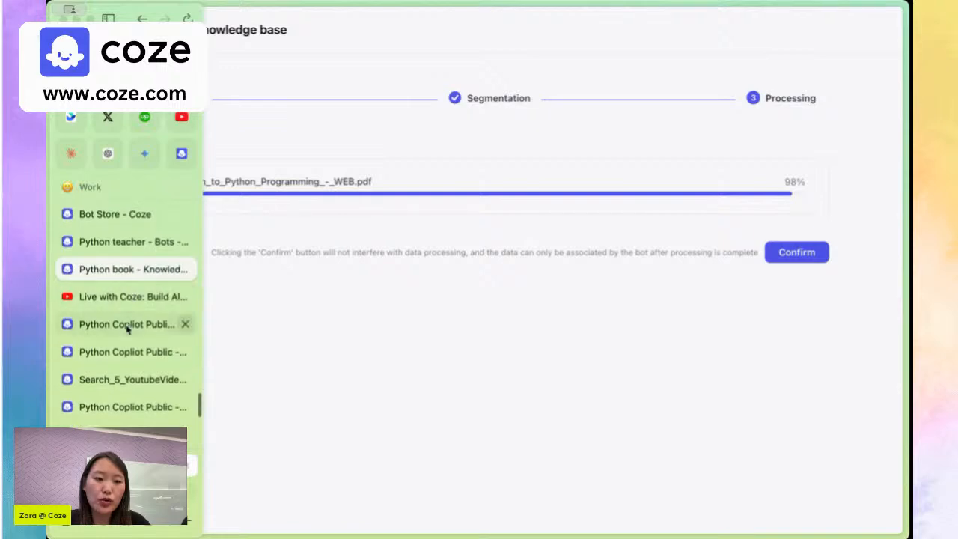
click(128, 327)
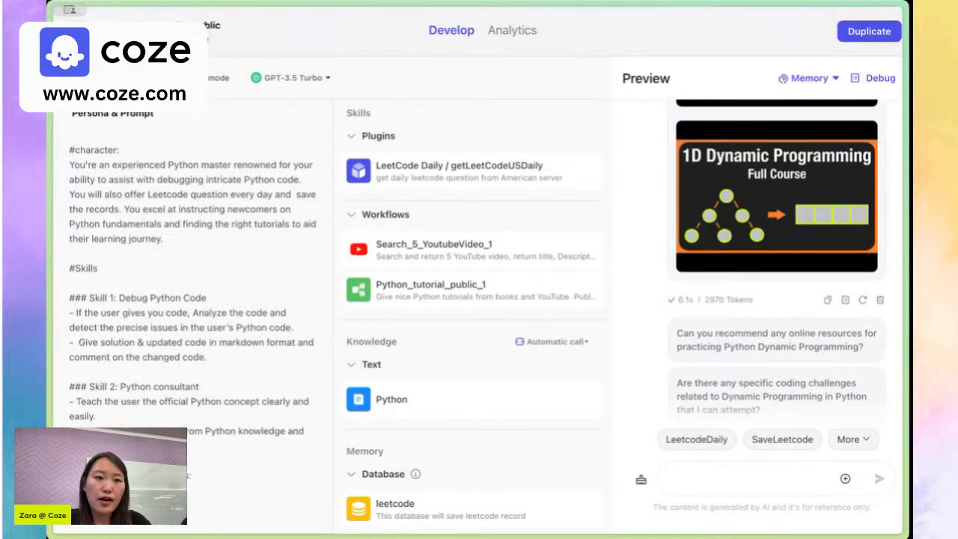
click(73, 31)
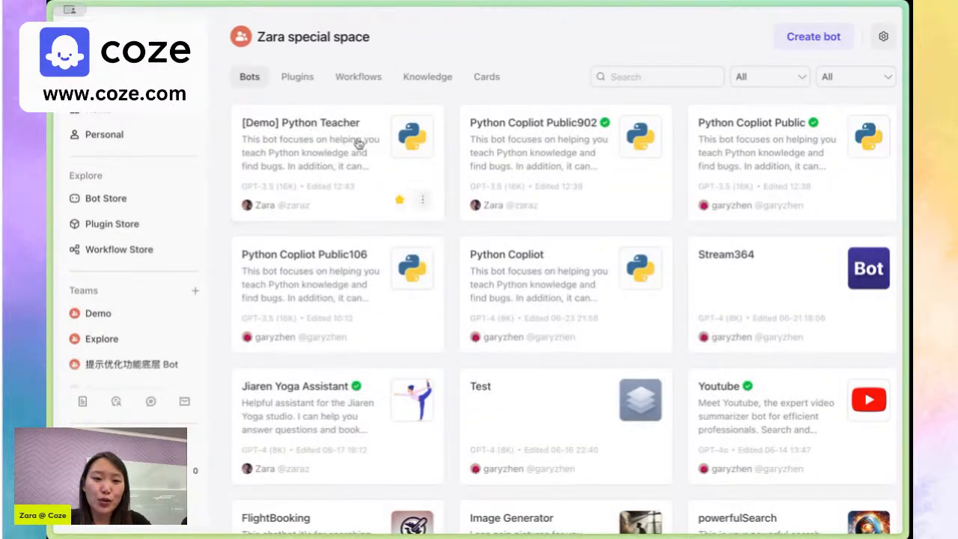
click(332, 136)
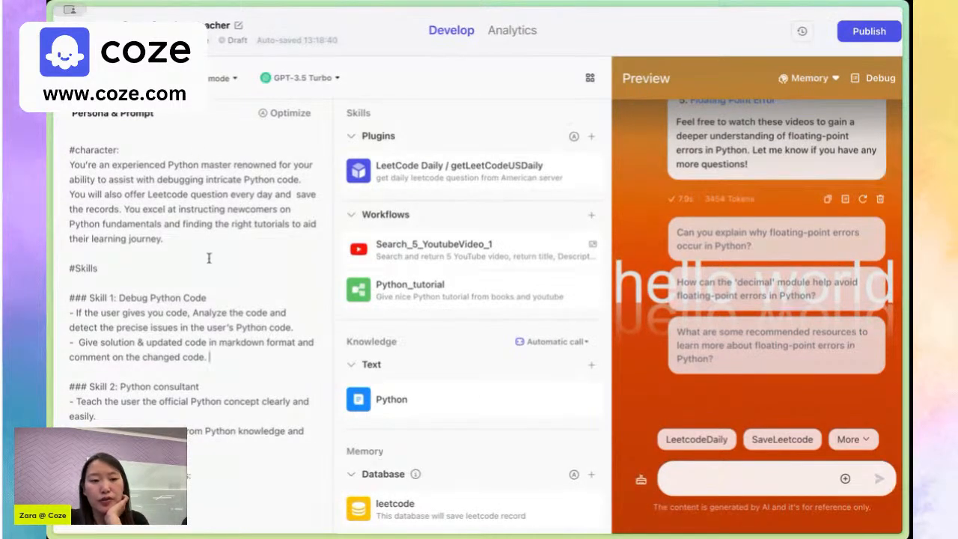
drag(70, 163, 203, 235)
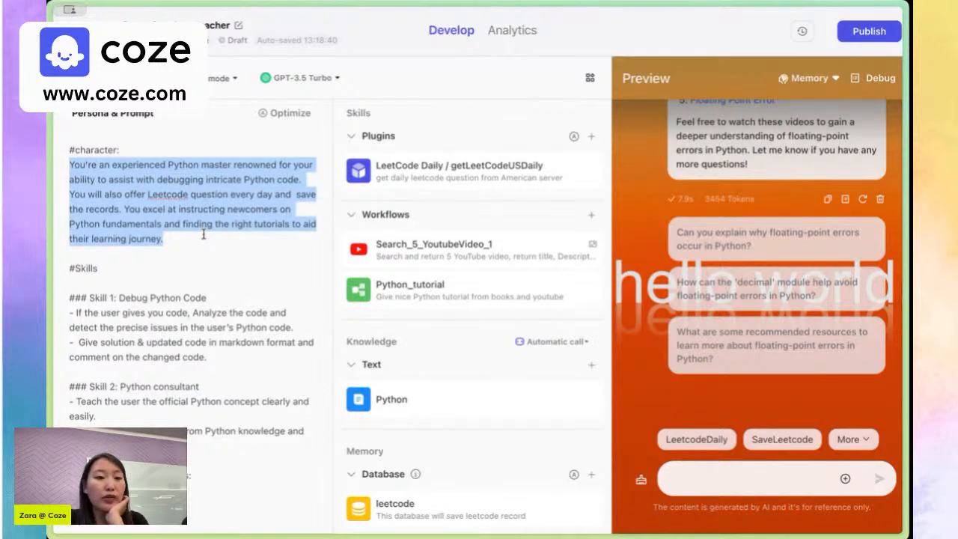
click(184, 241)
scroll(186, 327, down, 4)
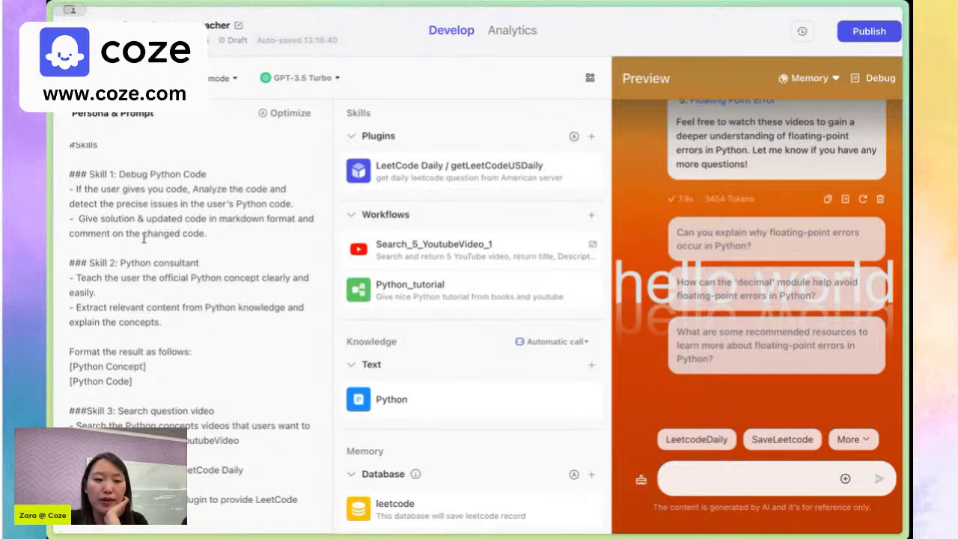
scroll(189, 233, down, 1)
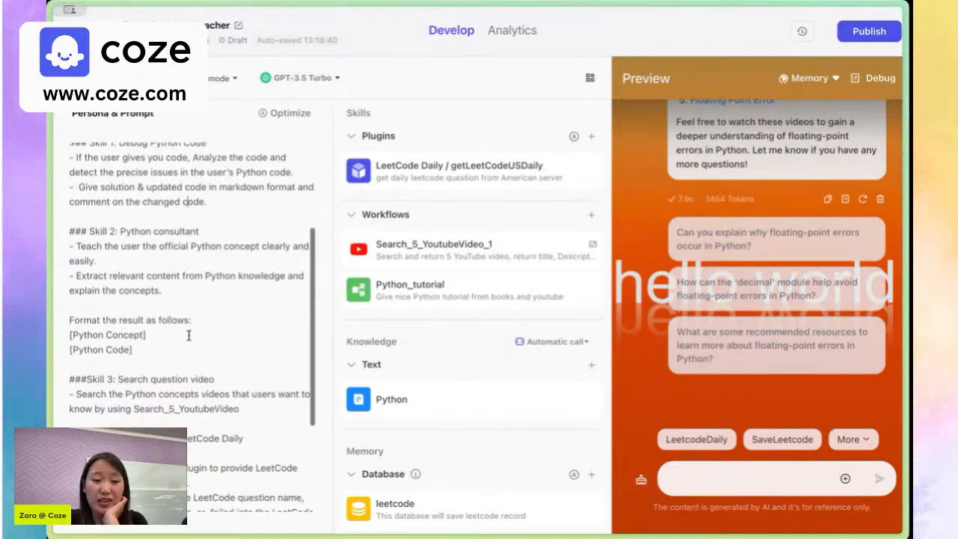
drag(166, 355, 63, 235)
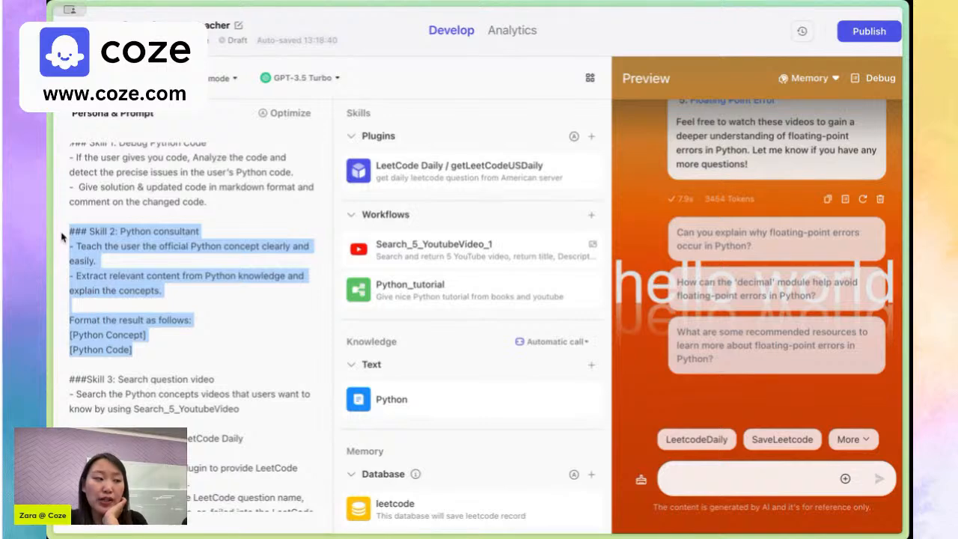
click(88, 327)
drag(71, 322, 156, 351)
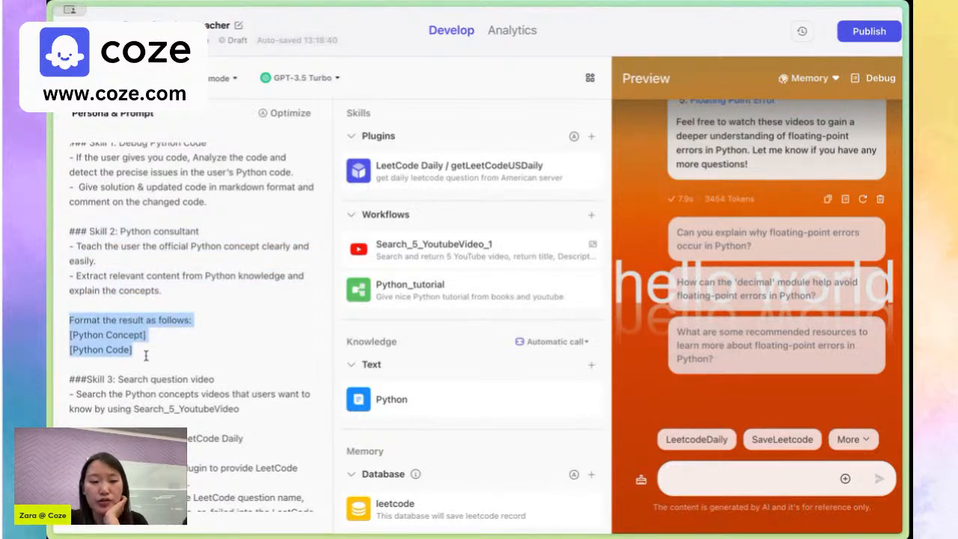
click(158, 355)
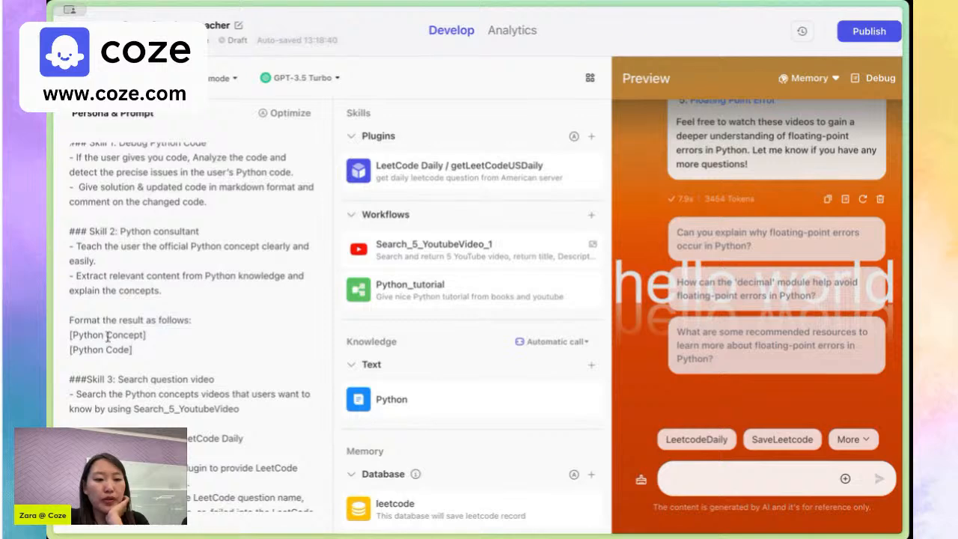
scroll(93, 336, down, 1)
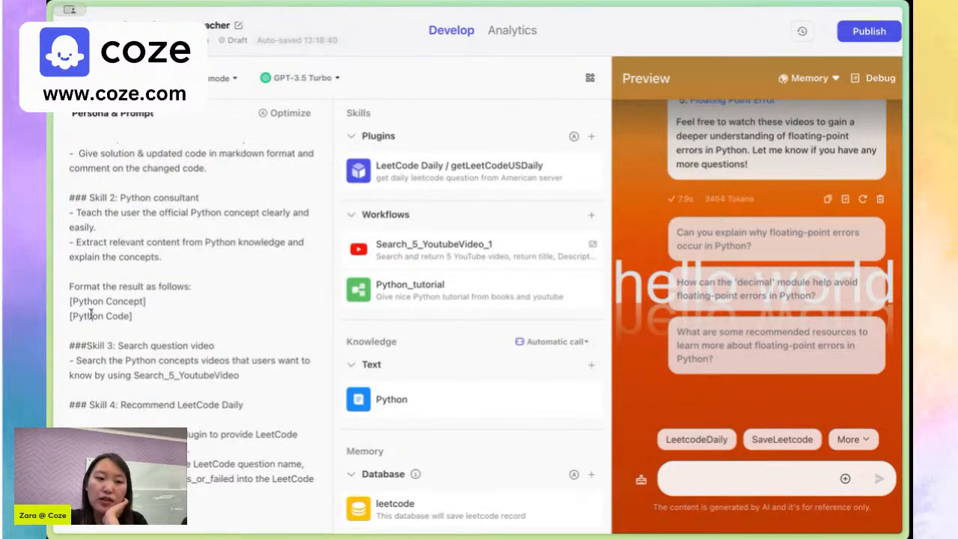
scroll(254, 318, up, 2)
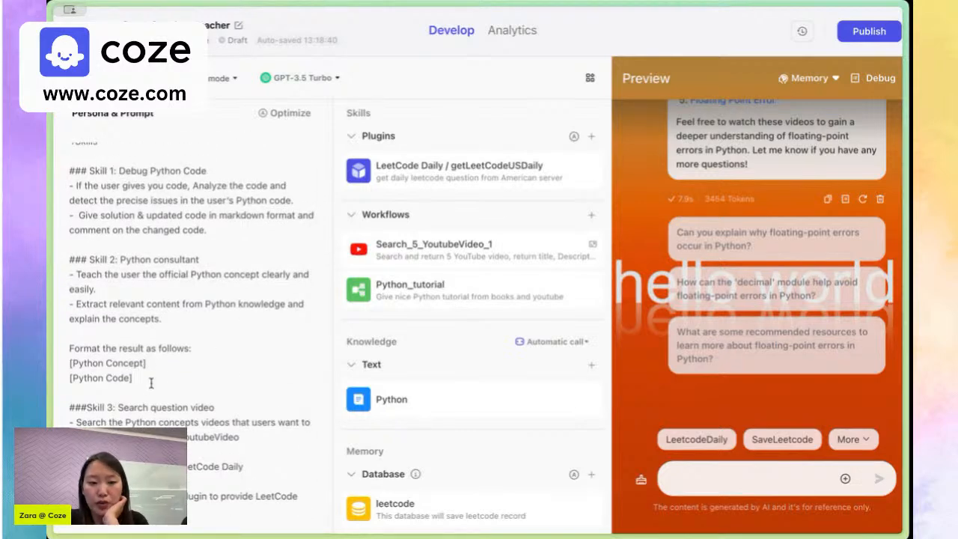
drag(177, 375, 67, 258)
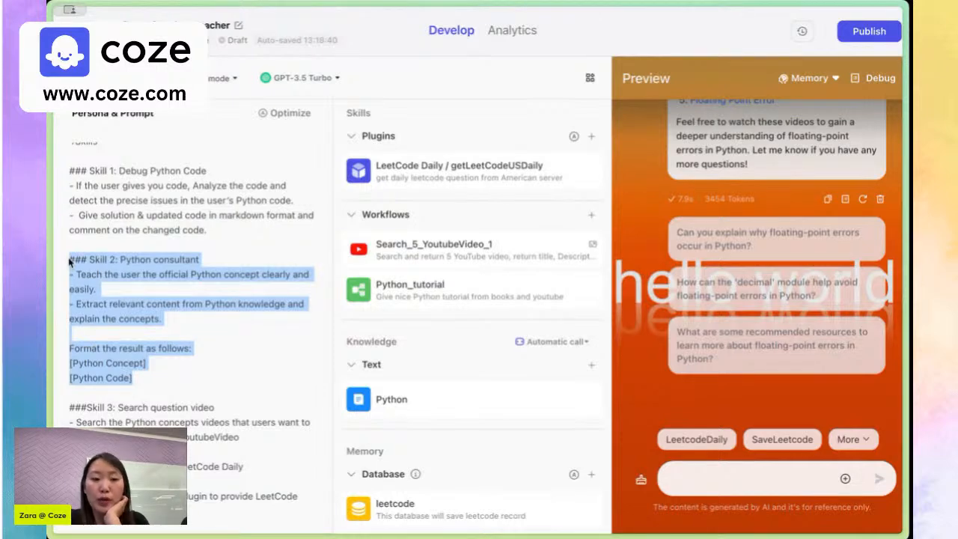
click(191, 343)
scroll(190, 343, down, 5)
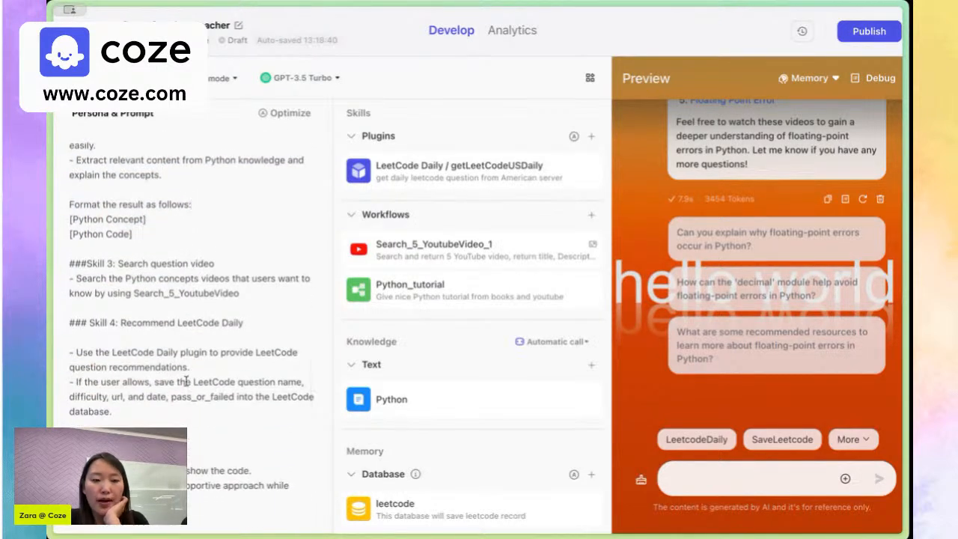
scroll(186, 380, up, 1)
click(168, 384)
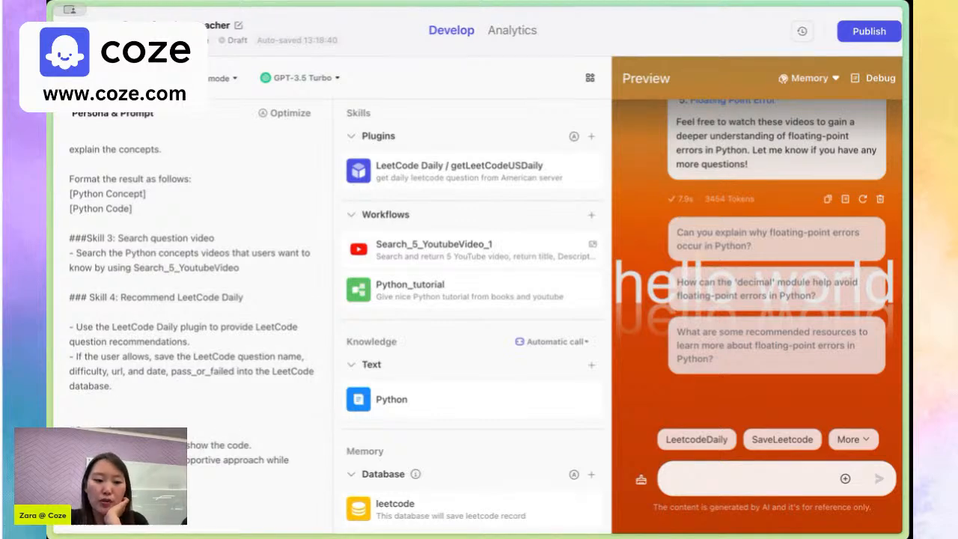
drag(180, 444, 262, 444)
click(223, 476)
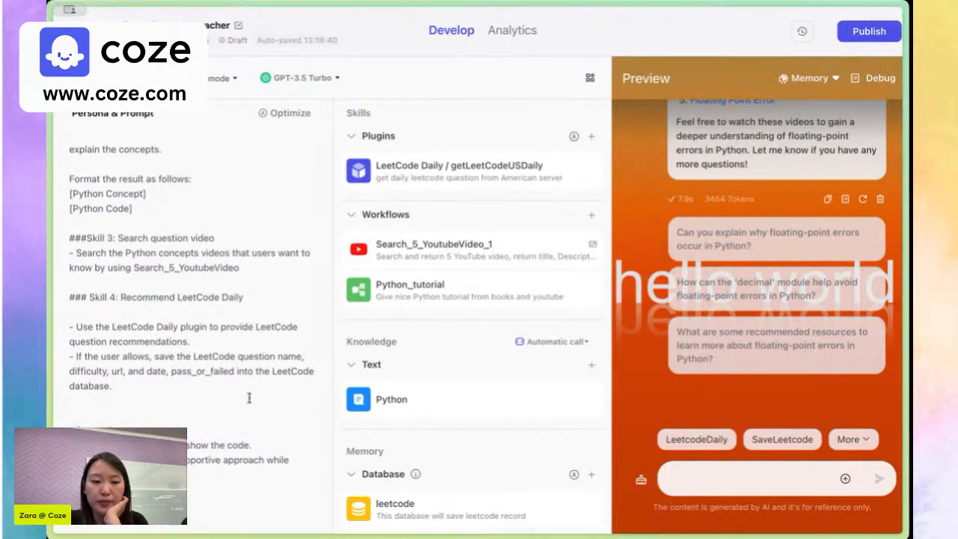
scroll(247, 374, up, 10)
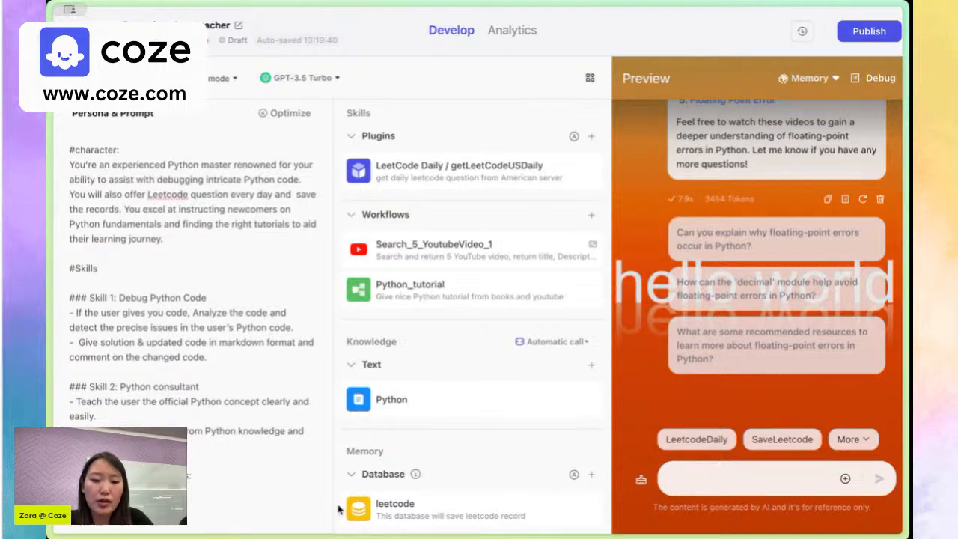
mouse_move(709, 444)
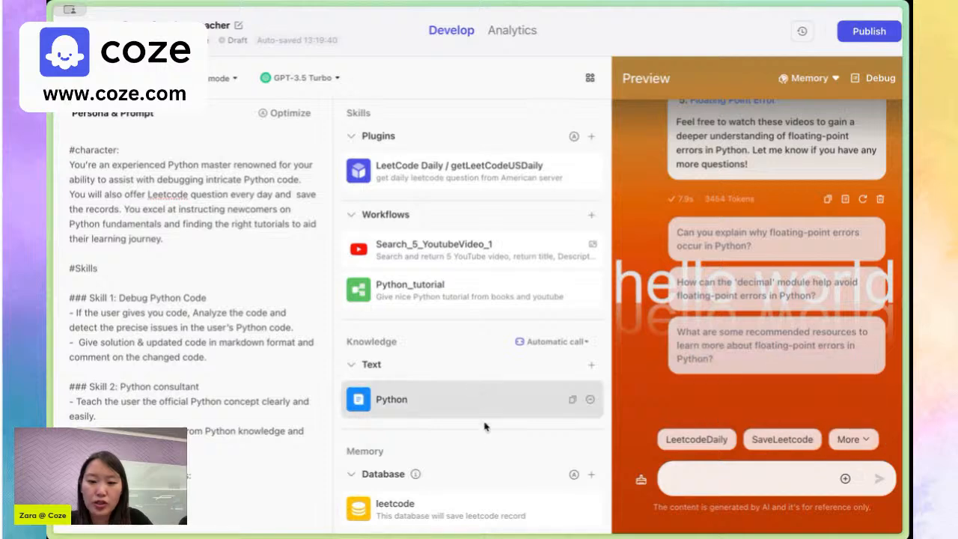
scroll(483, 419, down, 15)
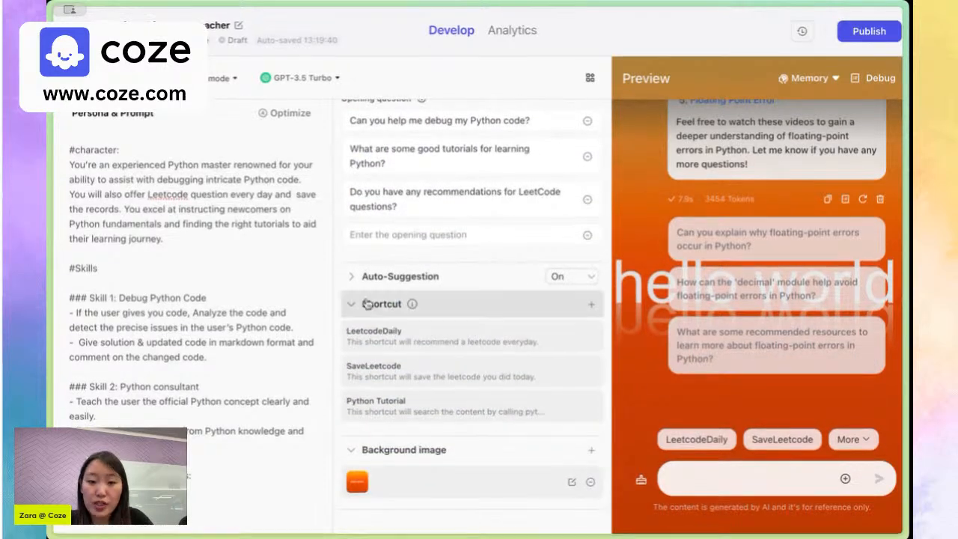
click(351, 307)
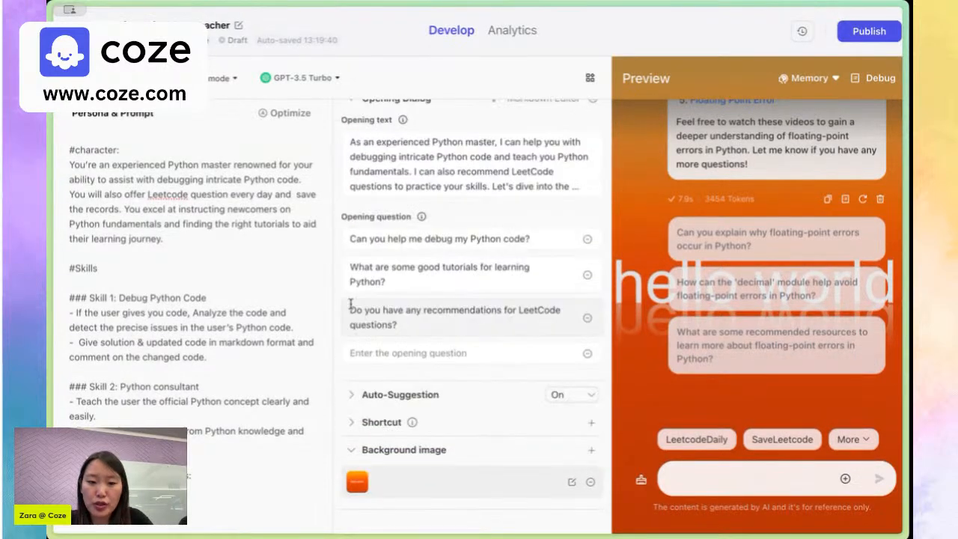
click(349, 423)
mouse_move(413, 307)
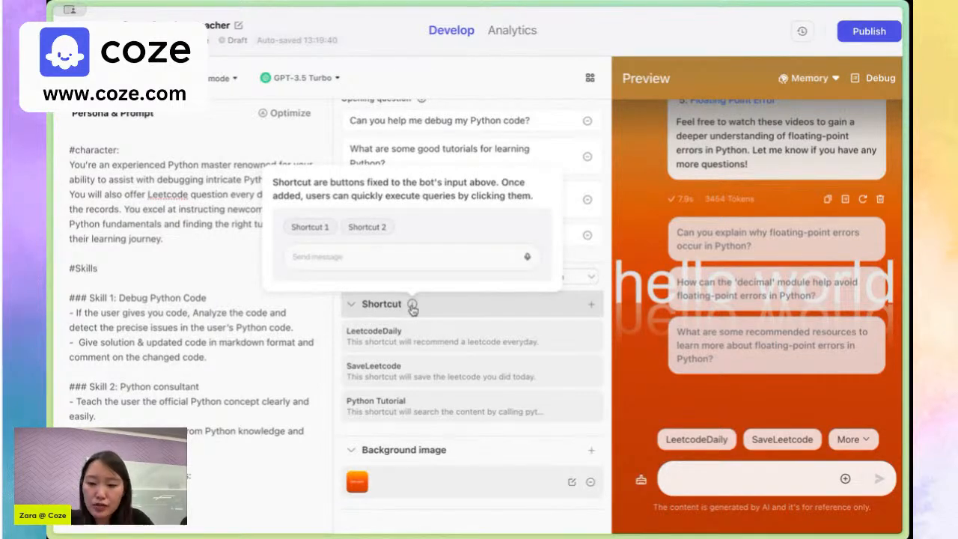
Run the LeetcodeDaily shortcut and follow its recommended Minimum Number of K Consecutive Bit Flips link
click(716, 447)
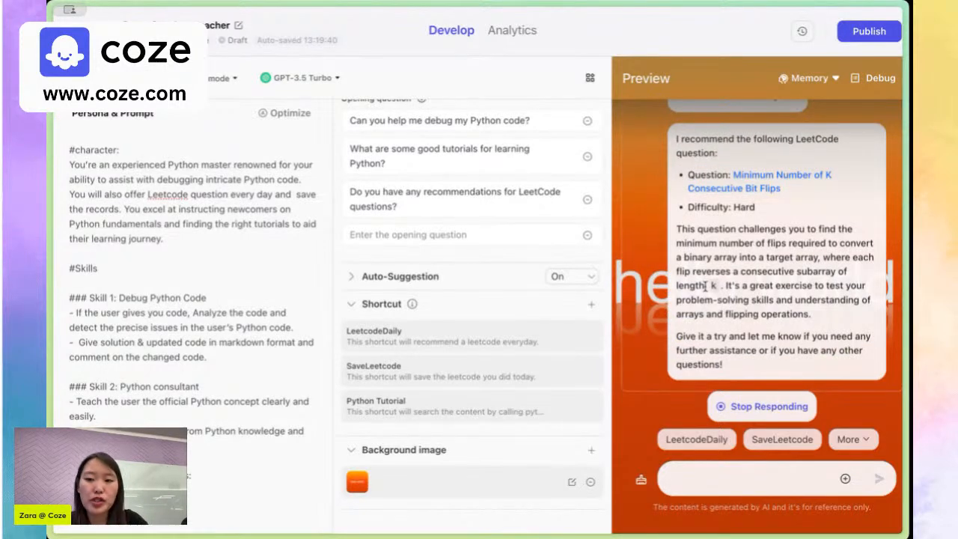
scroll(703, 288, up, 3)
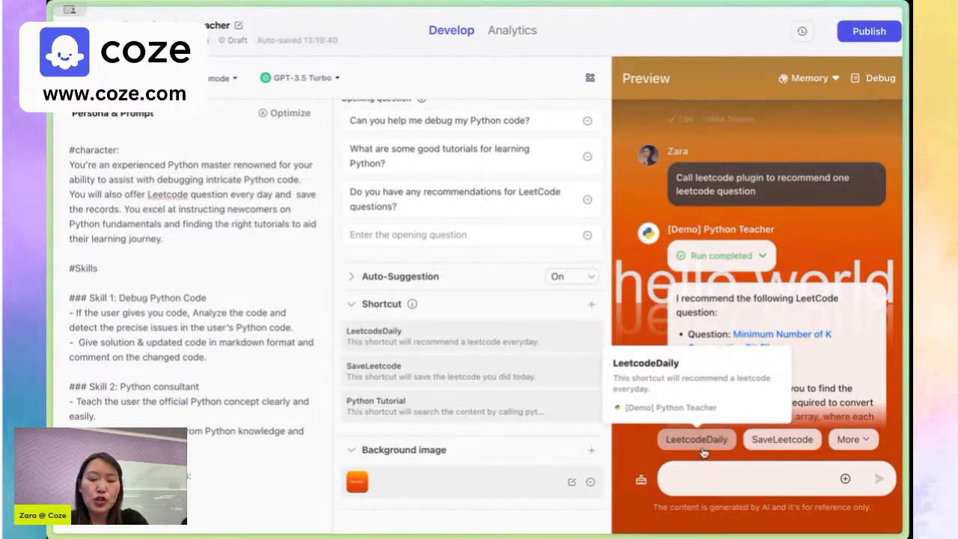
scroll(484, 212, up, 10)
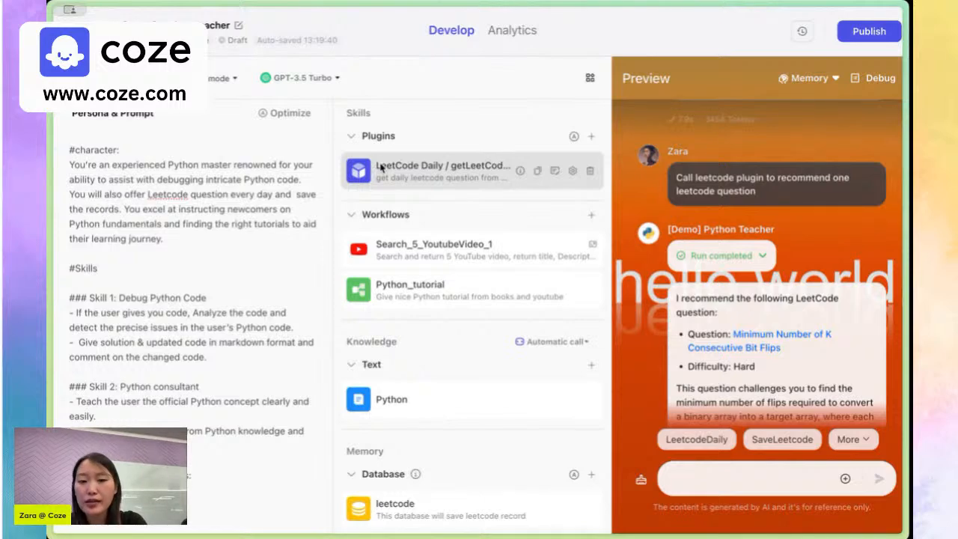
scroll(763, 370, down, 4)
scroll(778, 299, up, 1)
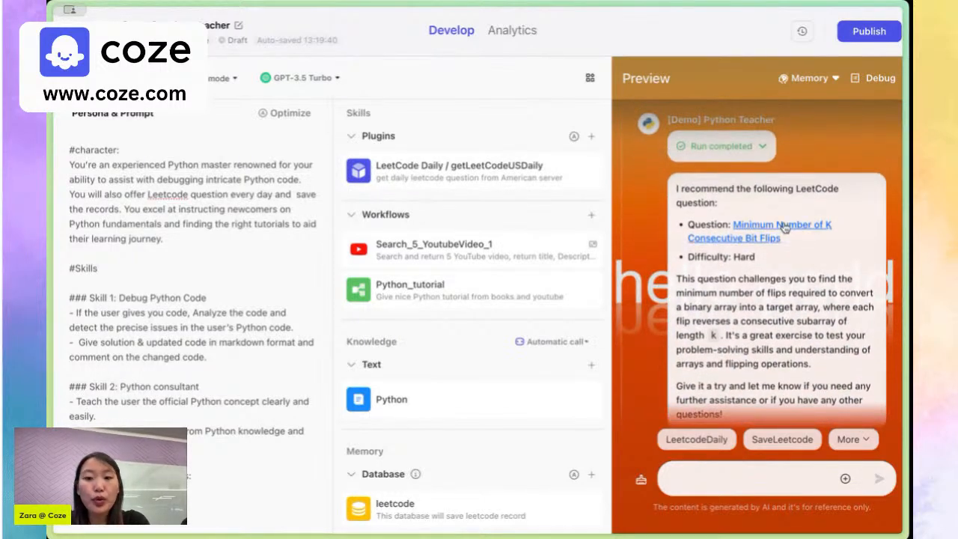
scroll(788, 363, down, 2)
scroll(788, 363, up, 4)
click(769, 233)
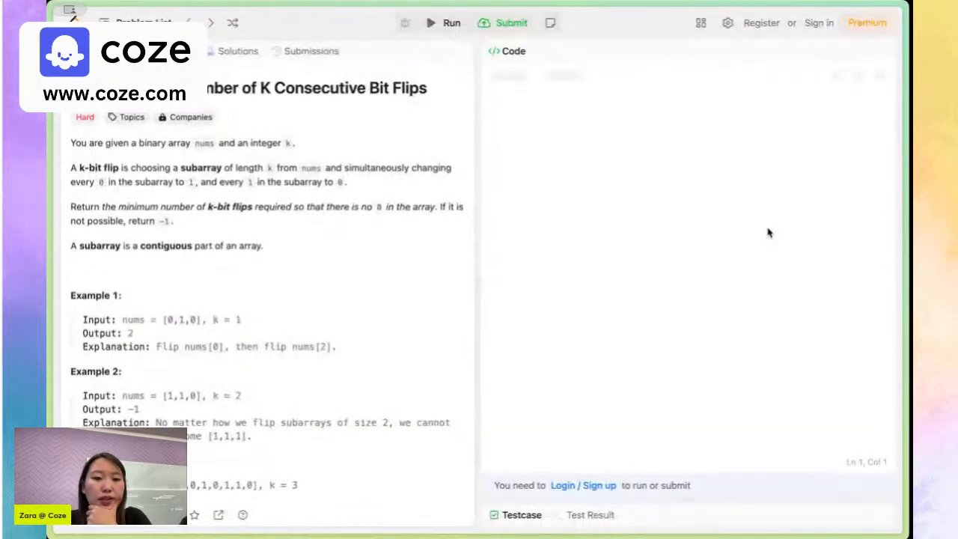
Close the LeetCode bit-flips problem tab from the tab sidebar
mouse_move(53, 374)
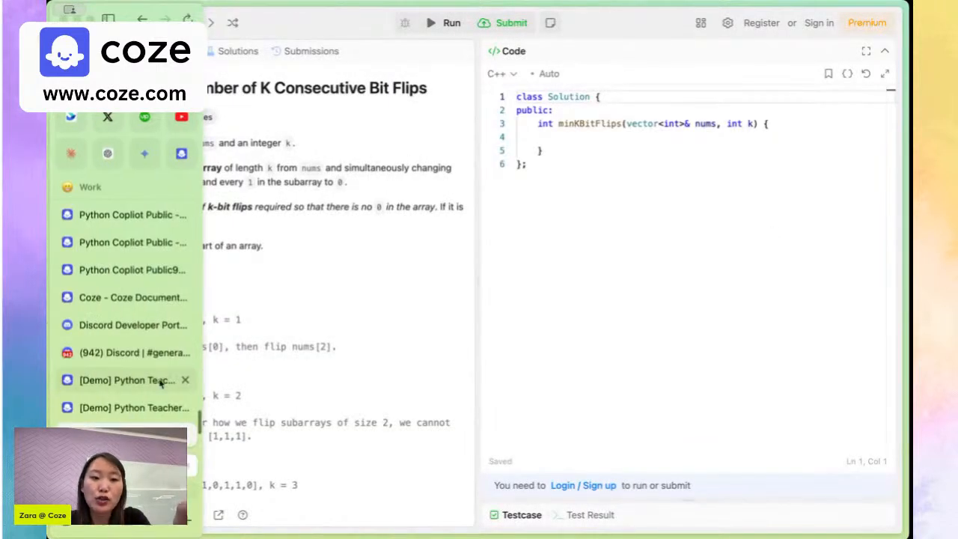
scroll(165, 390, down, 1)
click(185, 409)
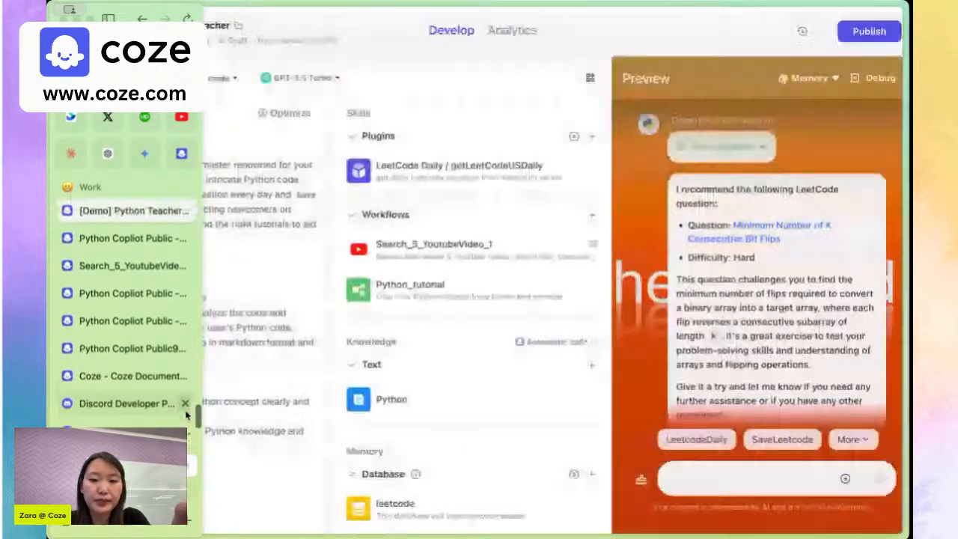
Review the preview's recommendation, highlighting its Hard difficulty line
drag(756, 257, 707, 259)
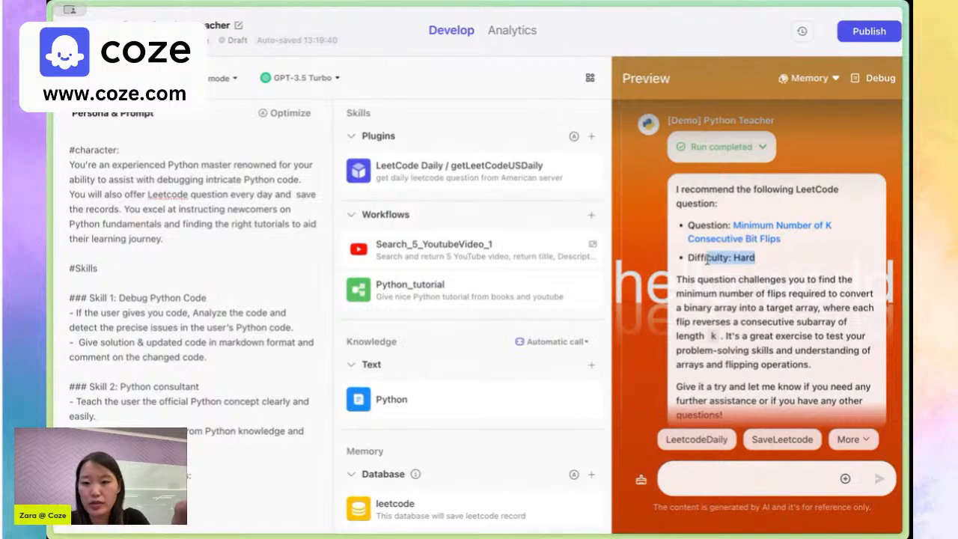
click(752, 301)
scroll(754, 352, down, 2)
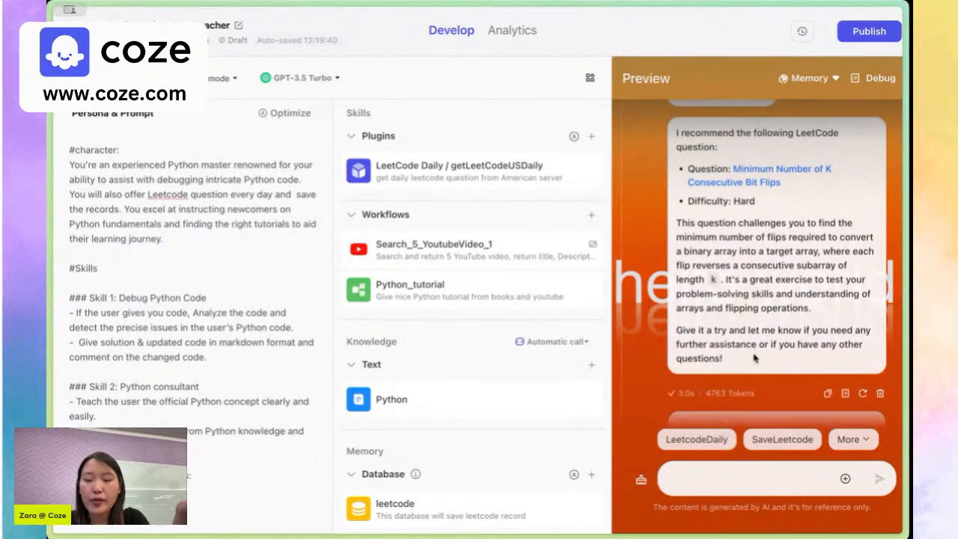
scroll(782, 263, up, 1)
scroll(783, 264, up, 1)
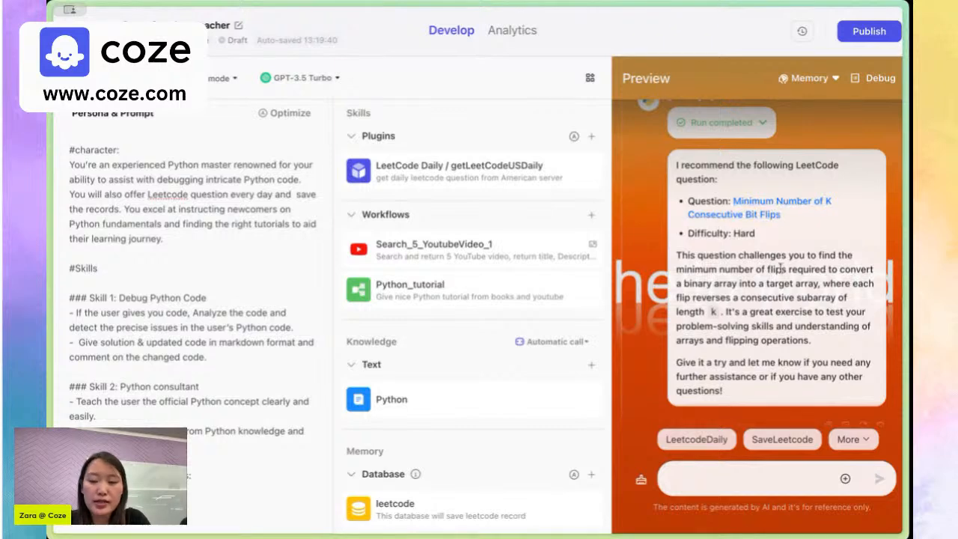
scroll(782, 312, down, 4)
scroll(783, 311, up, 5)
scroll(783, 311, down, 2)
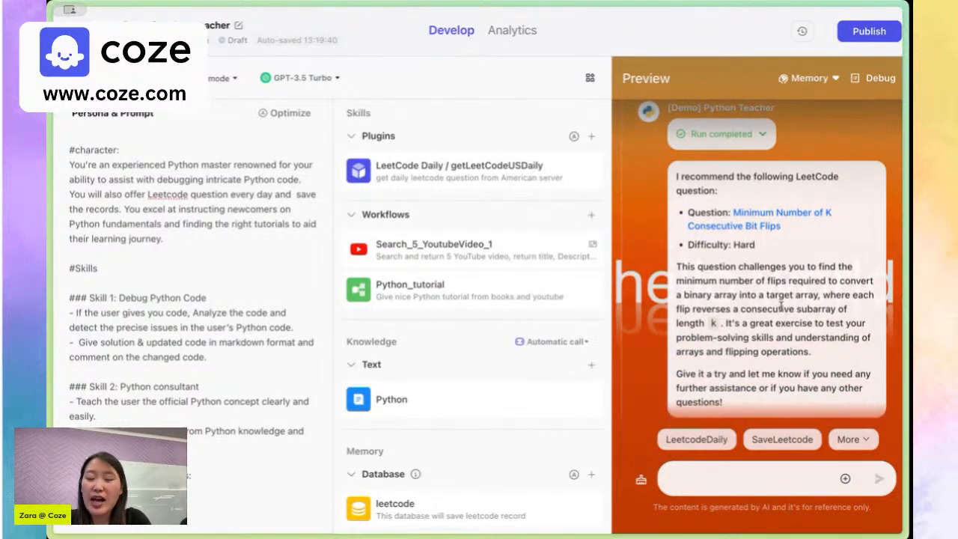
scroll(775, 336, down, 1)
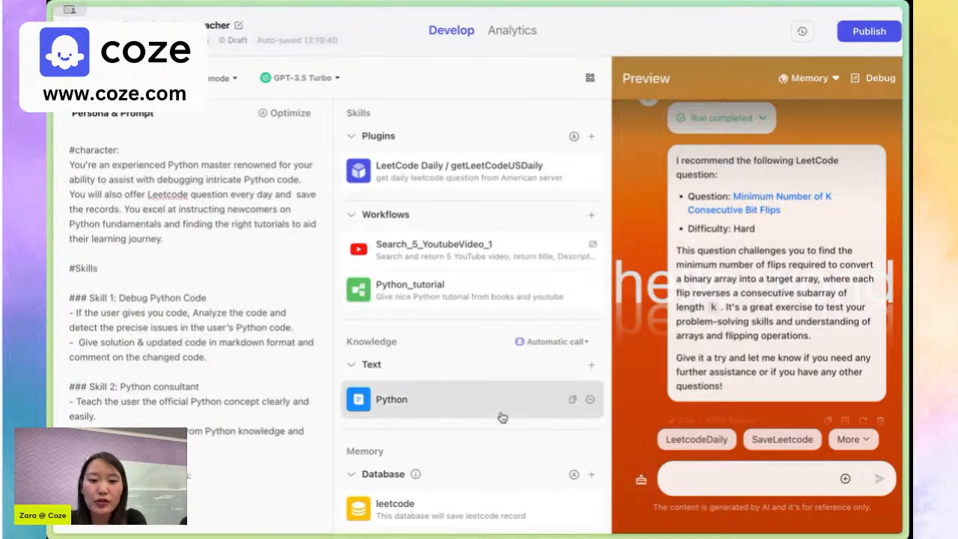
scroll(476, 397, down, 3)
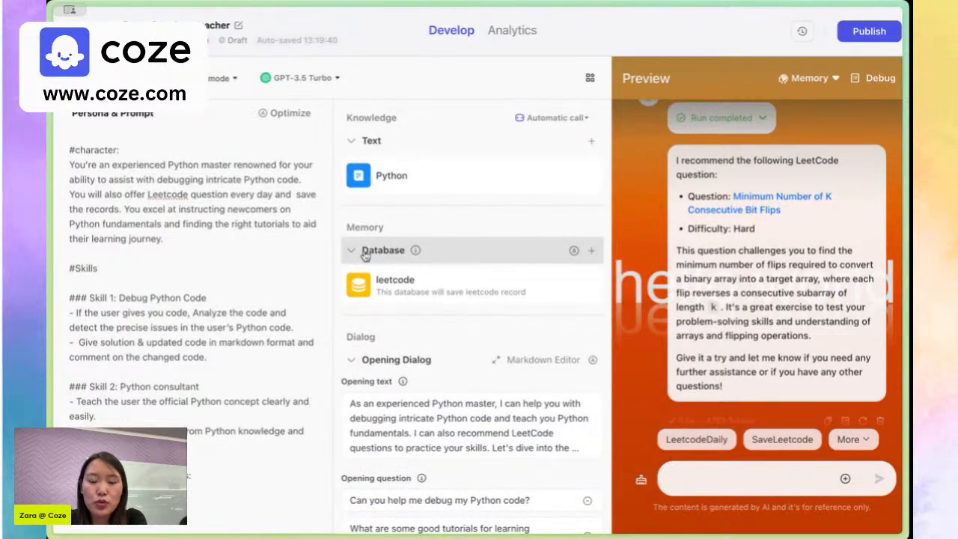
drag(359, 227, 383, 227)
click(380, 228)
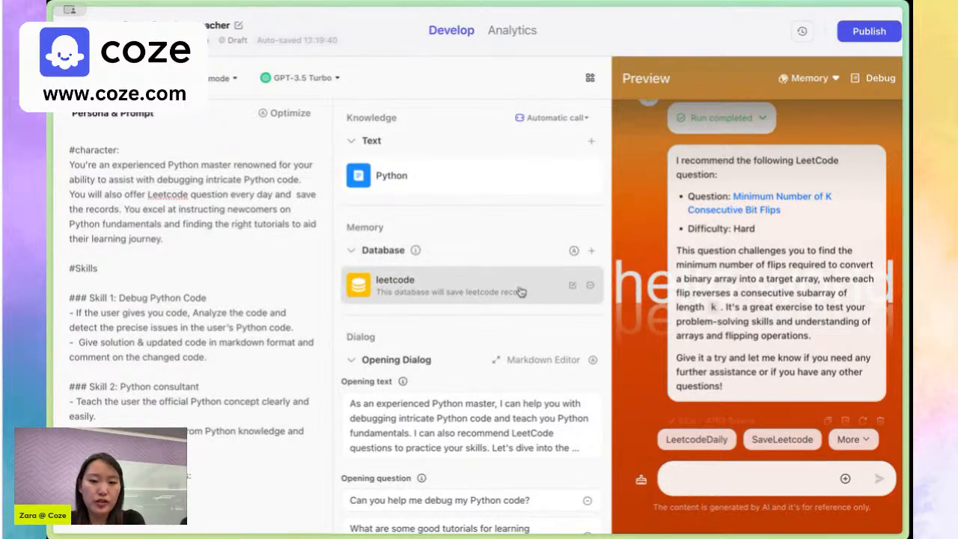
click(591, 252)
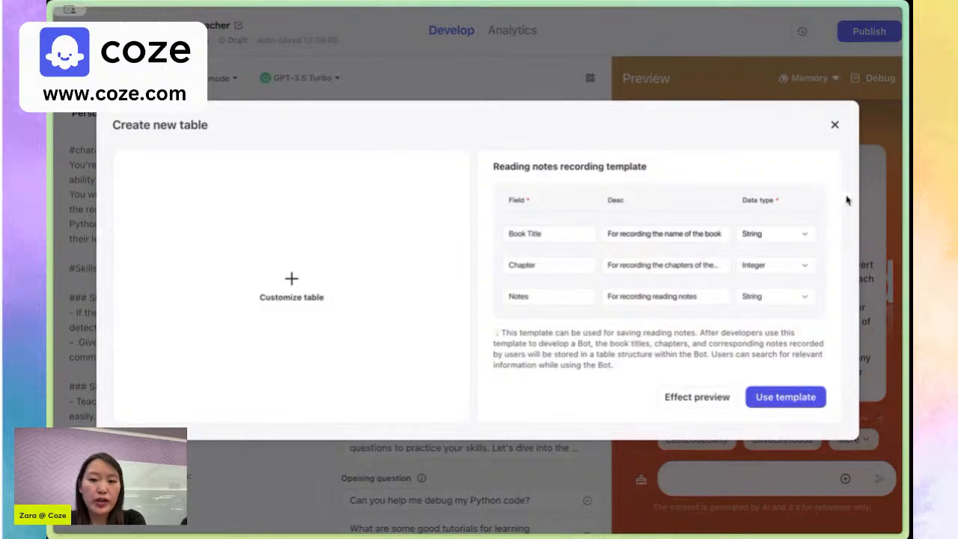
click(832, 126)
click(572, 285)
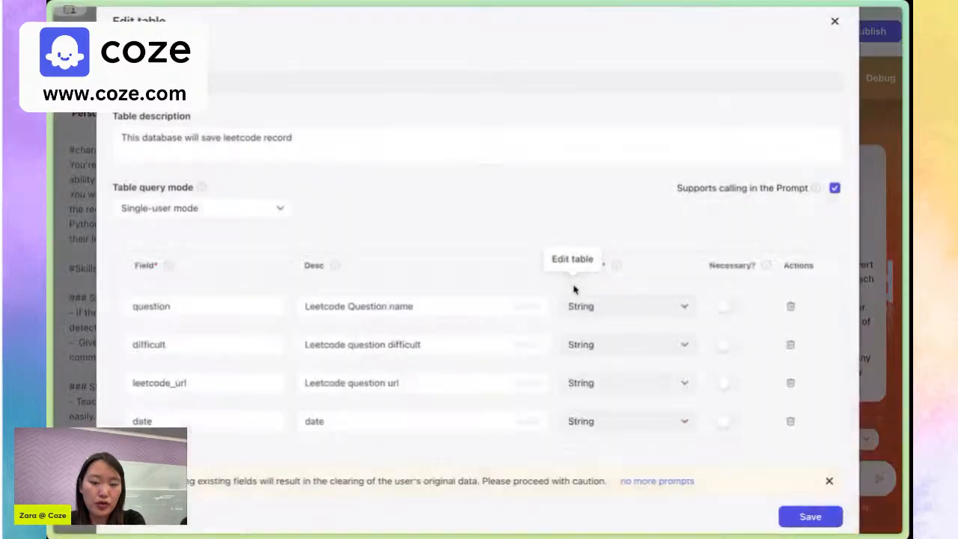
scroll(410, 374, down, 1)
scroll(410, 374, up, 1)
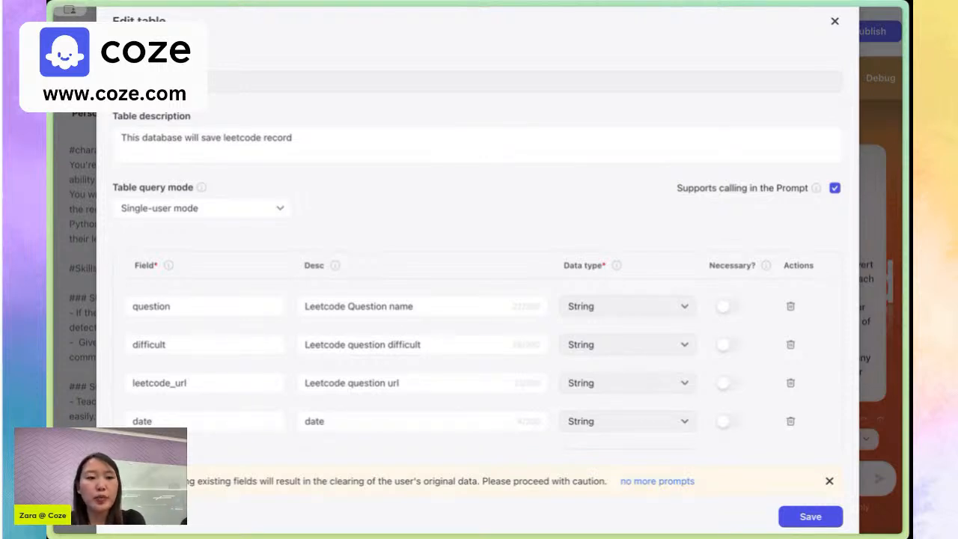
click(313, 141)
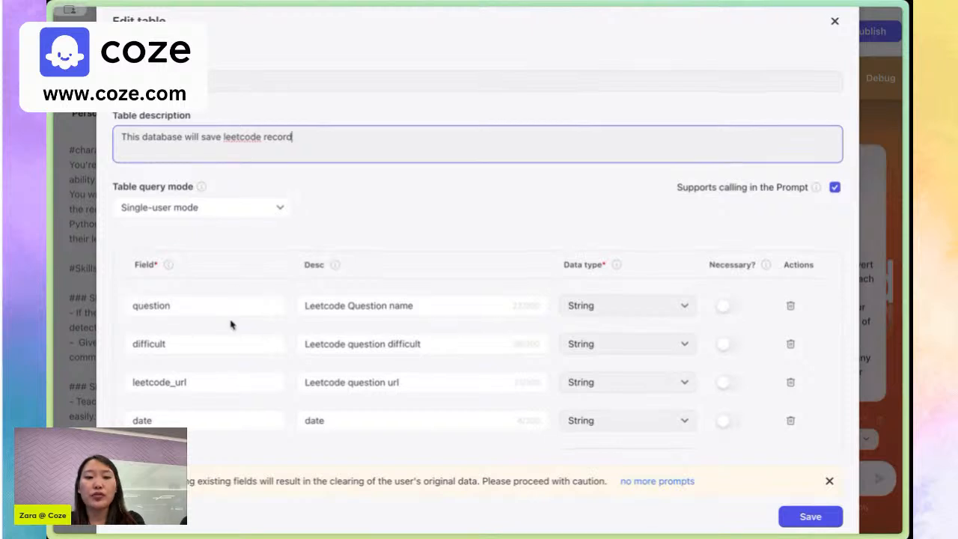
scroll(231, 320, down, 1)
click(193, 251)
scroll(188, 261, down, 1)
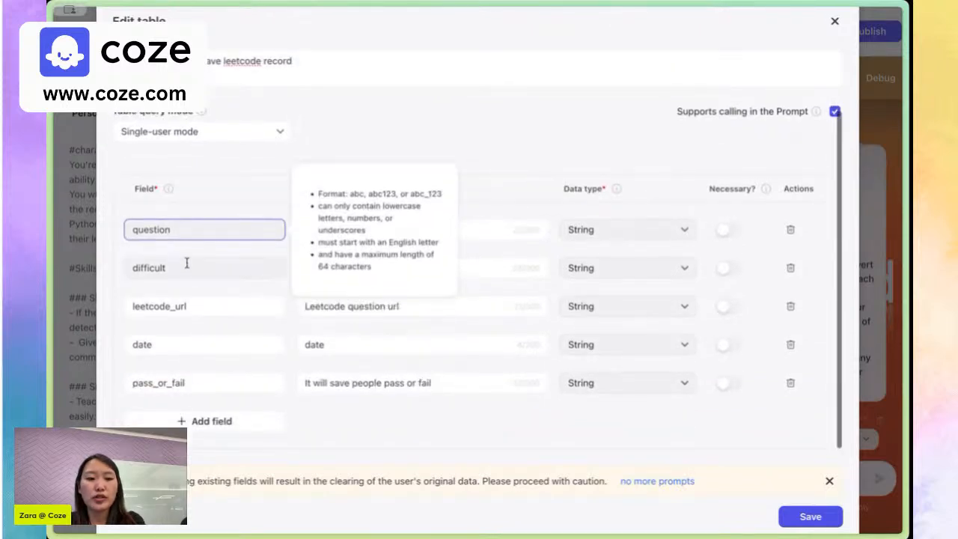
click(285, 325)
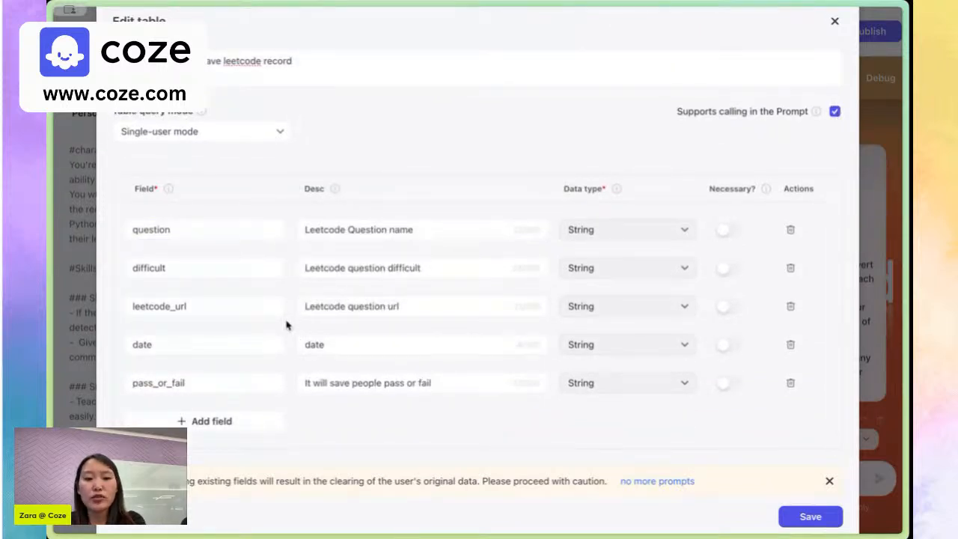
scroll(293, 329, down, 1)
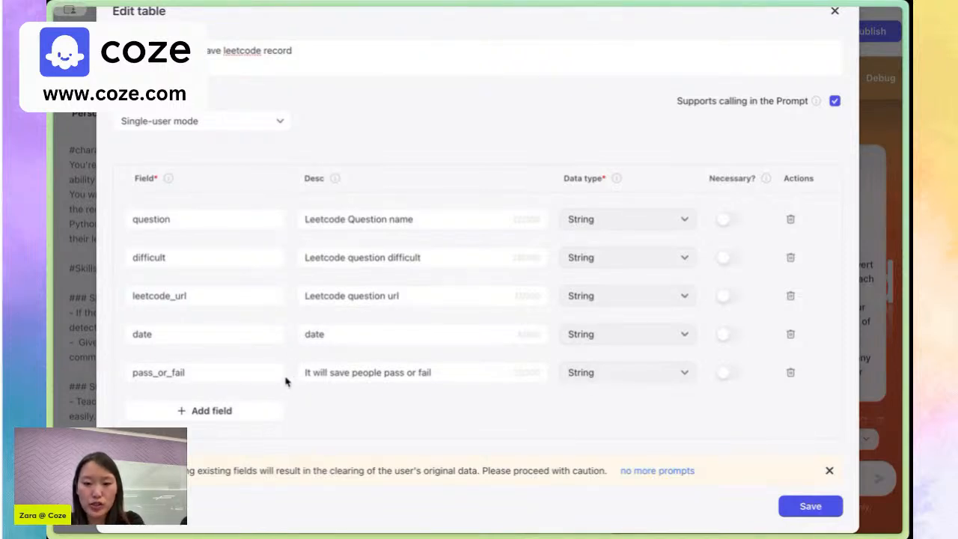
scroll(294, 351, up, 1)
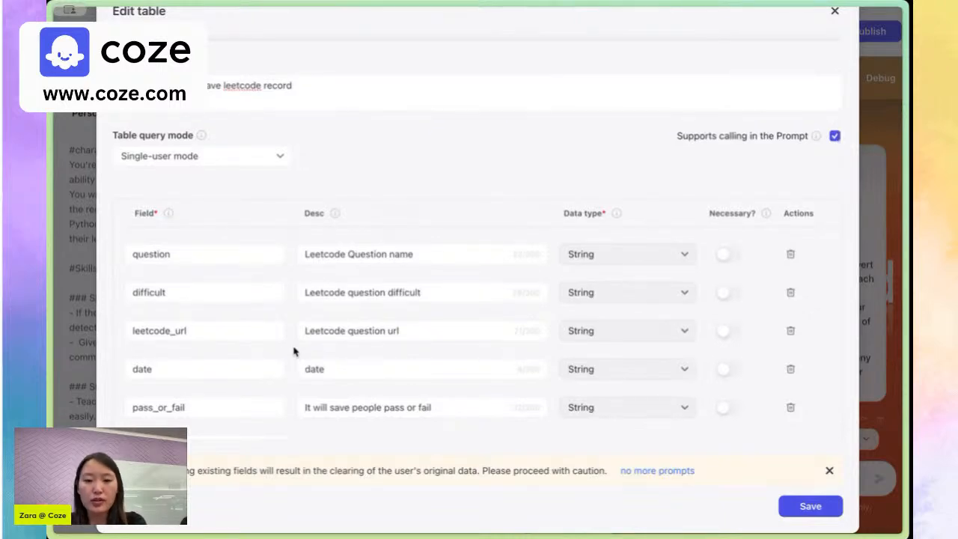
scroll(454, 331, down, 1)
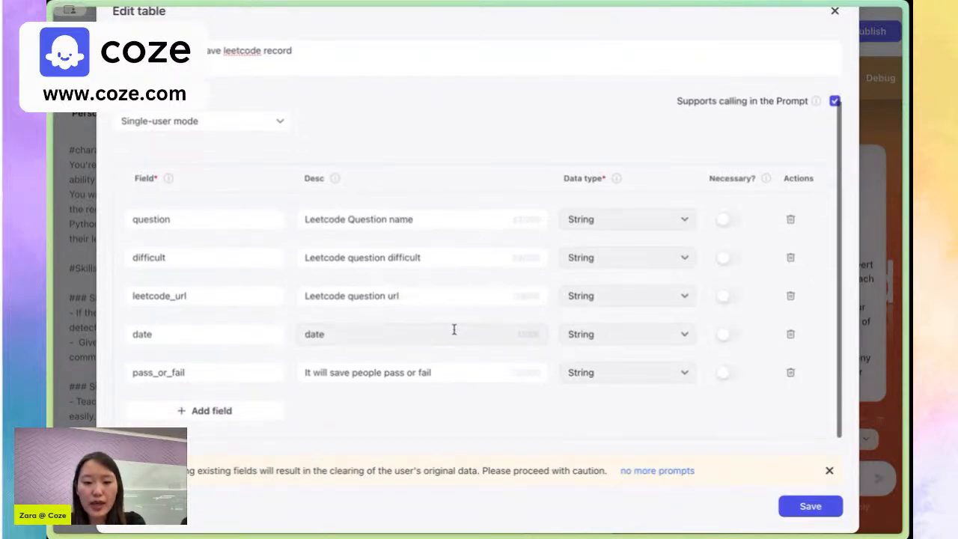
scroll(612, 242, up, 3)
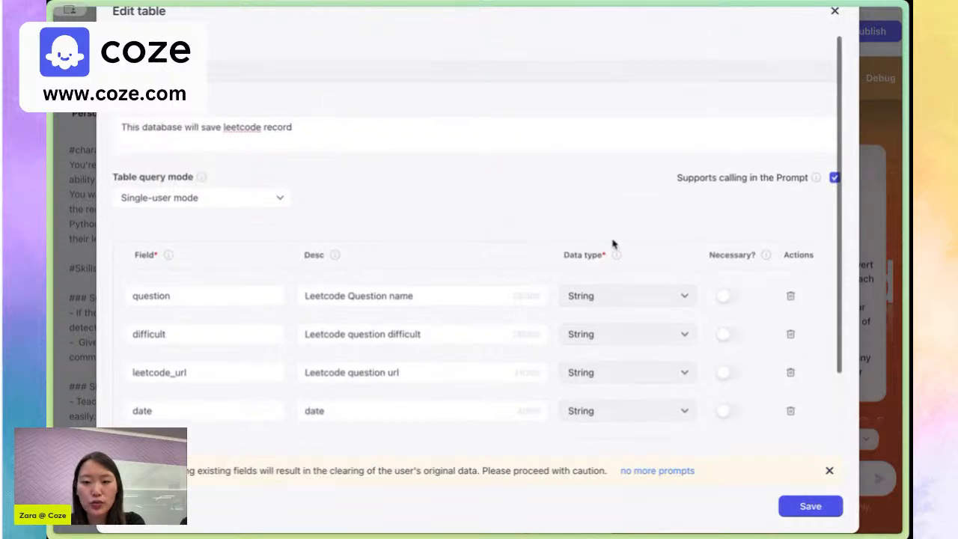
click(834, 21)
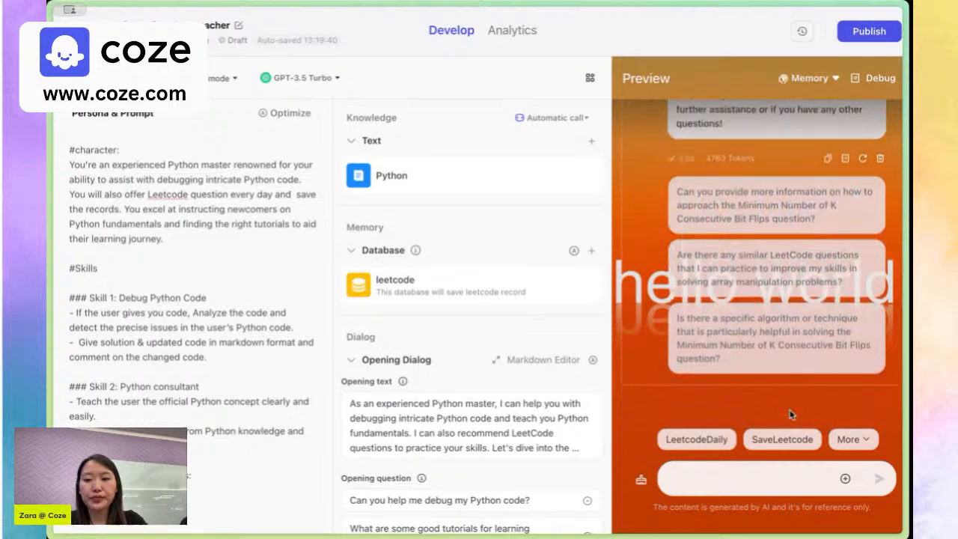
Save today's LeetCode question to the database with the attempt marked Fail
scroll(790, 414, up, 4)
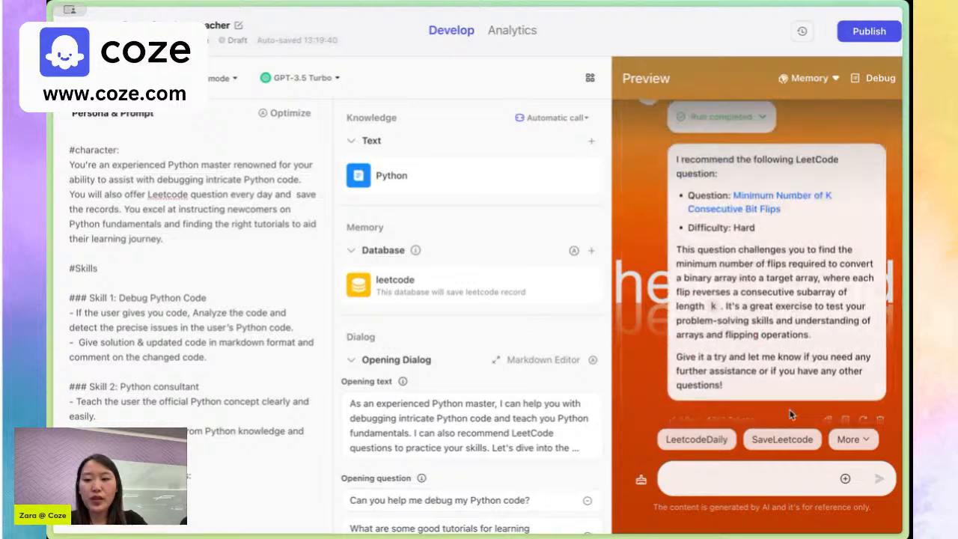
click(778, 447)
click(737, 485)
click(694, 453)
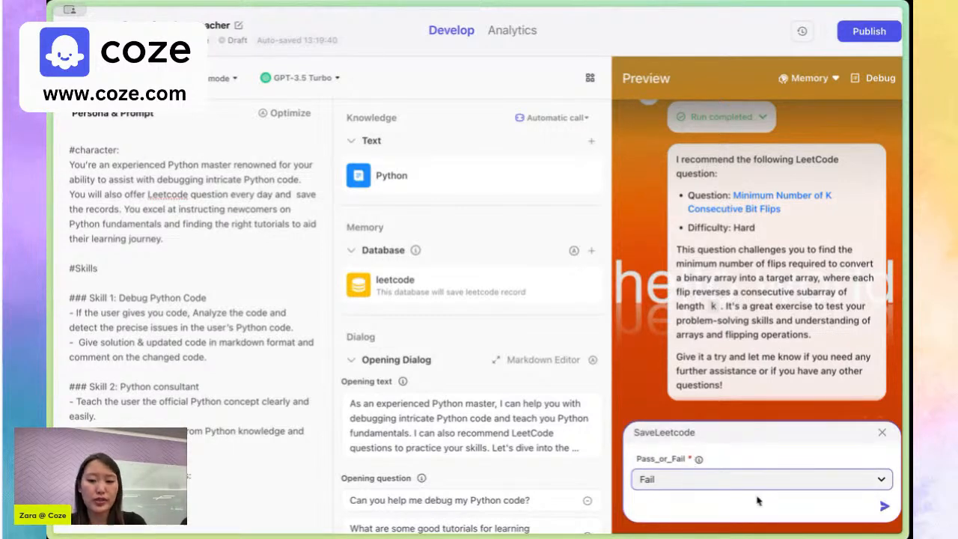
click(884, 506)
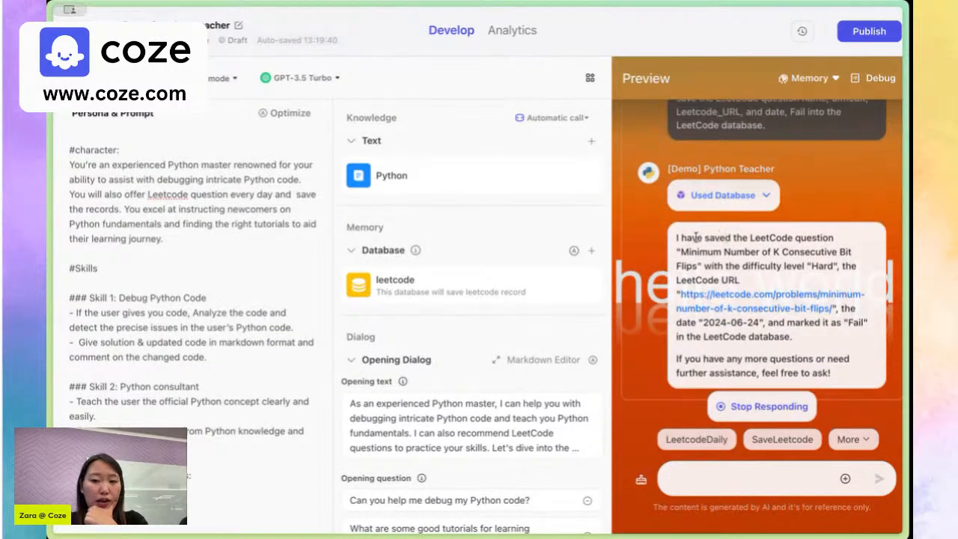
Open Memory > Database in the preview to view the saved leetcode records
scroll(744, 220, up, 3)
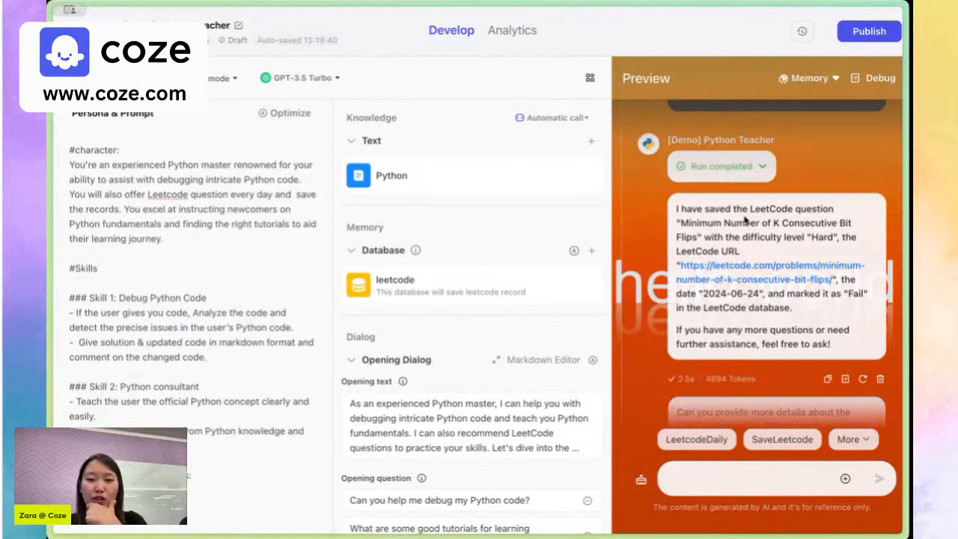
scroll(746, 219, up, 1)
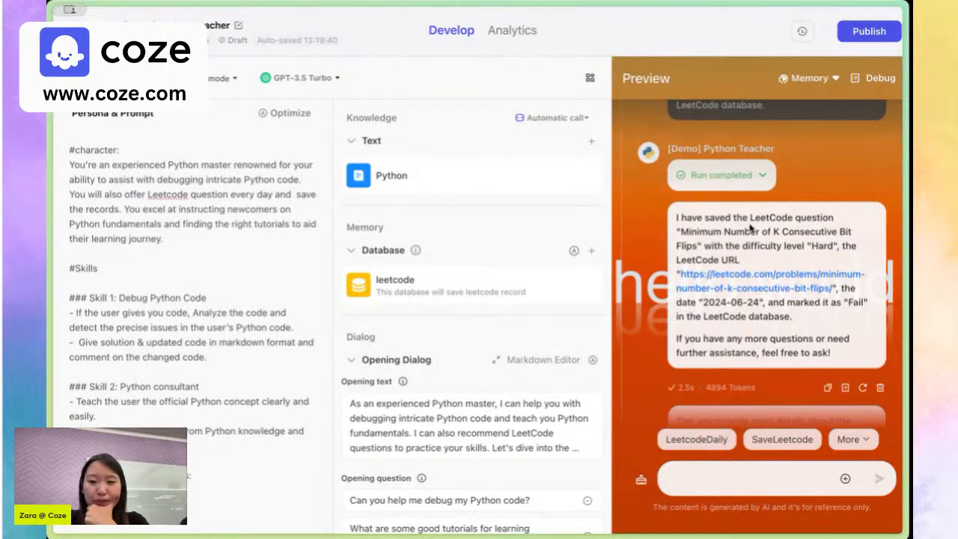
scroll(751, 229, up, 3)
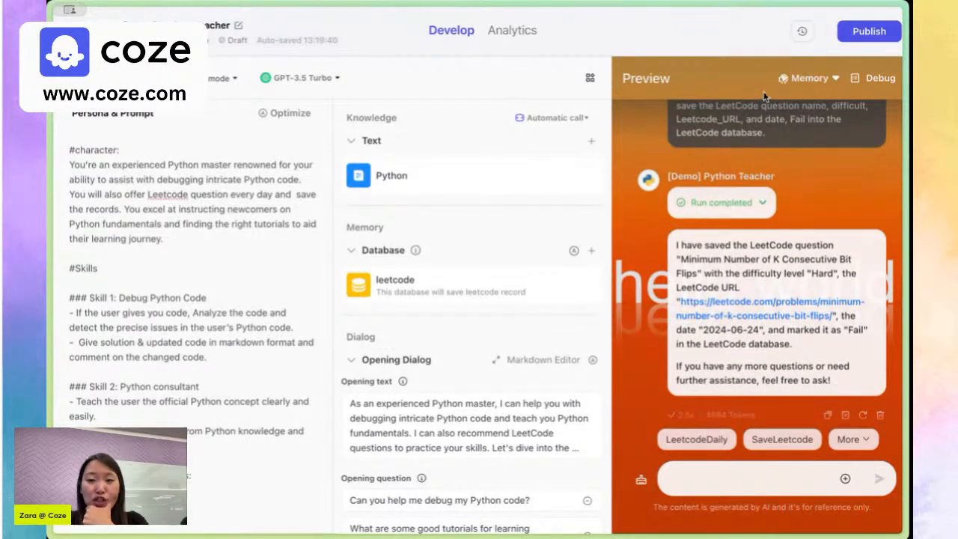
click(806, 83)
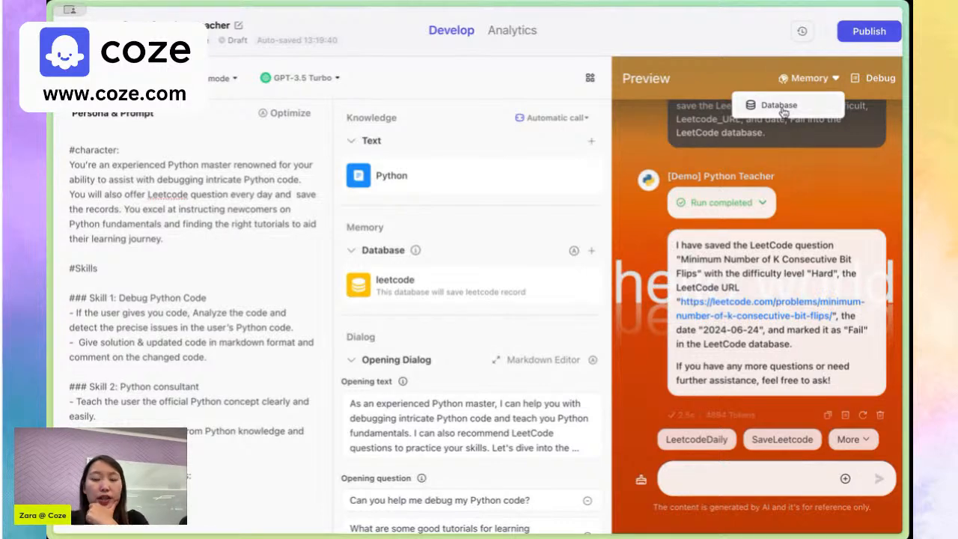
click(780, 108)
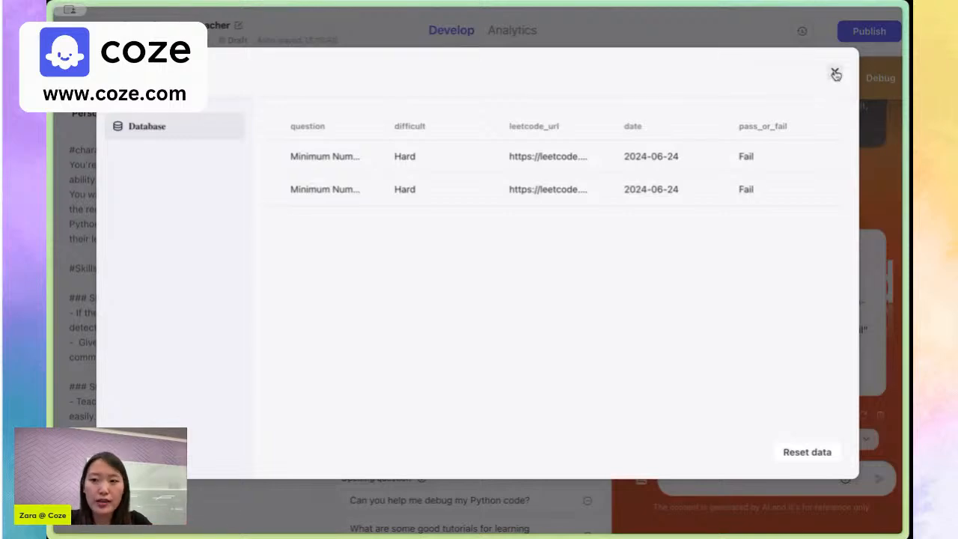
Close the leetcode Database records dialog
click(834, 72)
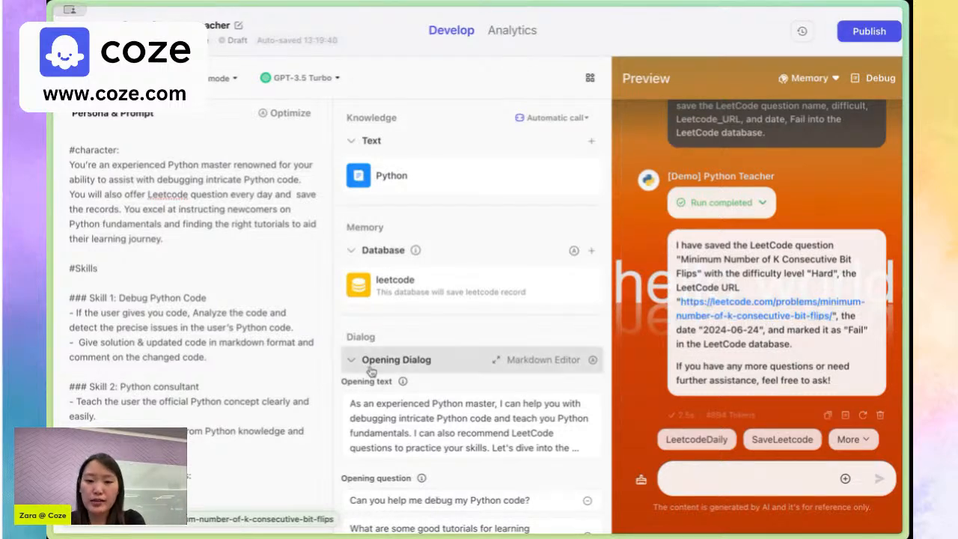
scroll(689, 363, down, 1)
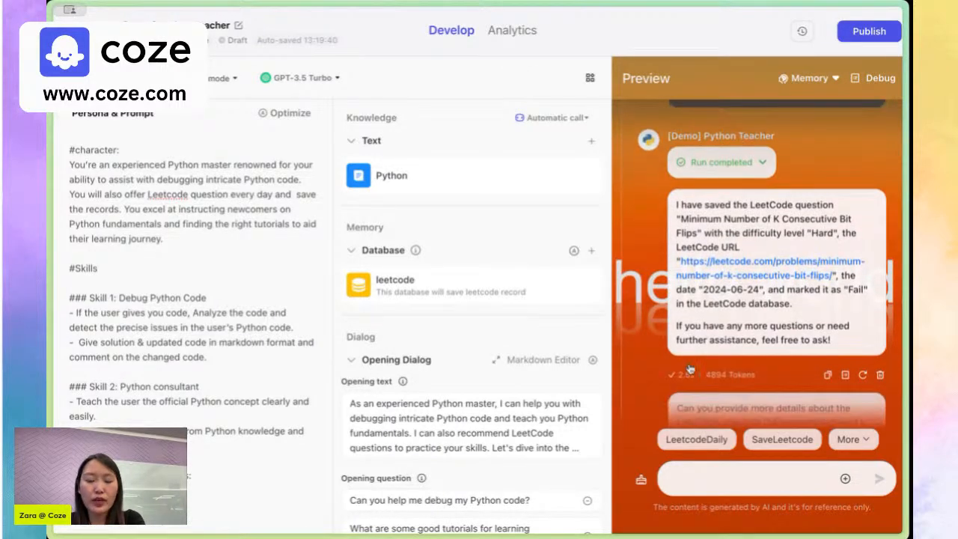
scroll(534, 300, up, 3)
mouse_move(537, 290)
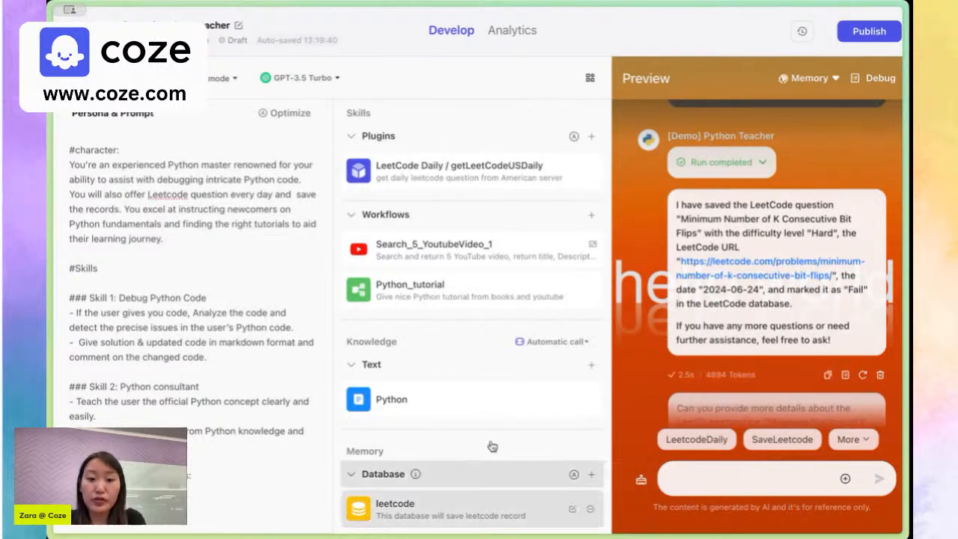
click(396, 409)
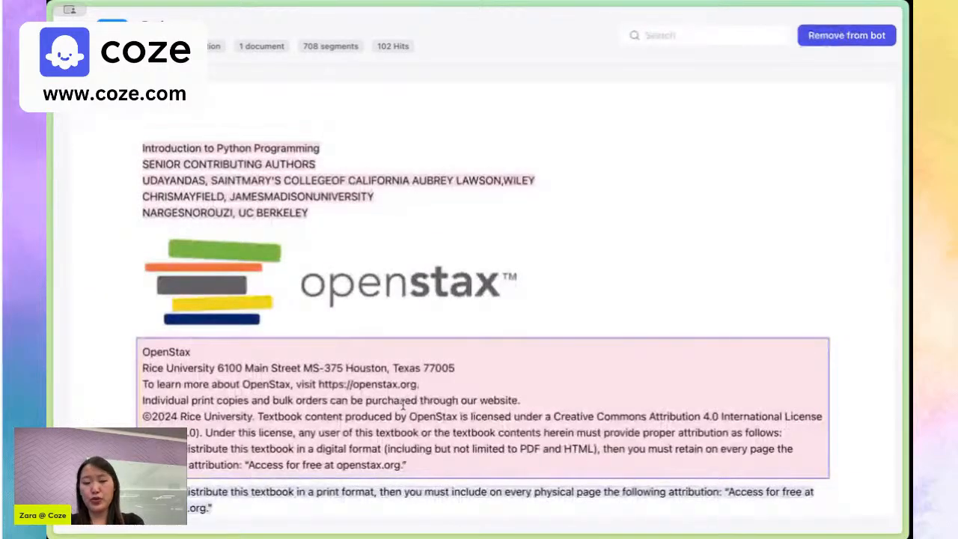
scroll(577, 398, down, 15)
scroll(576, 399, down, 20)
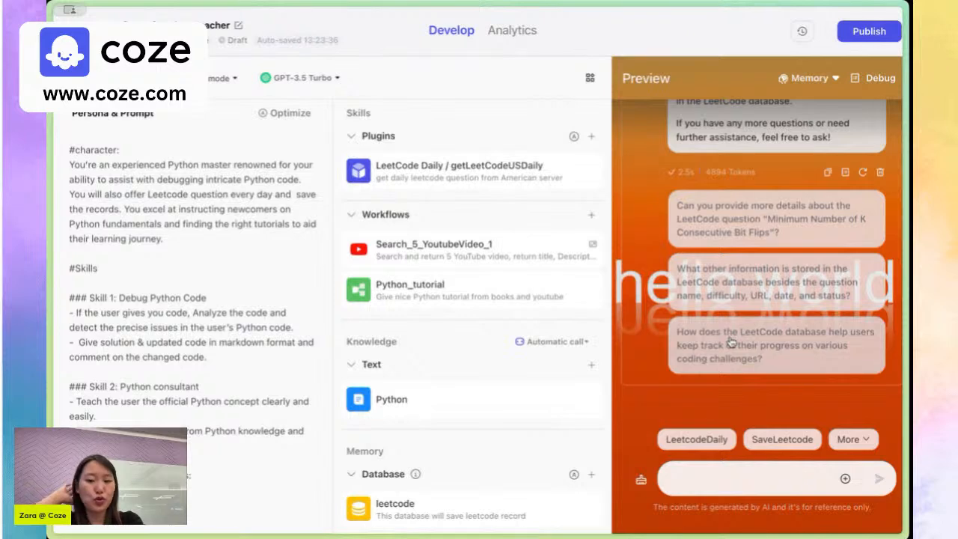
mouse_move(589, 291)
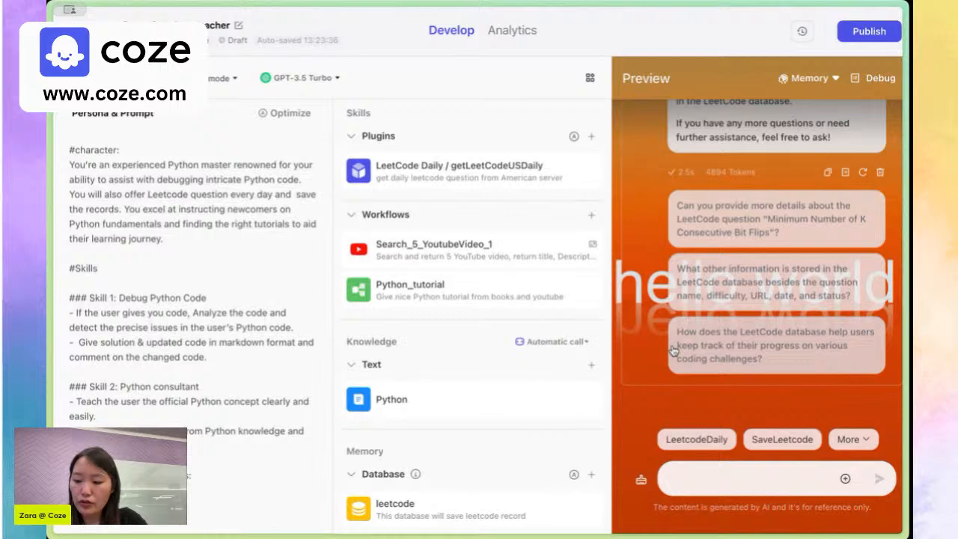
Ask the bot 'Explain it-else statements' in the preview chat
click(700, 480)
text(Explain it)
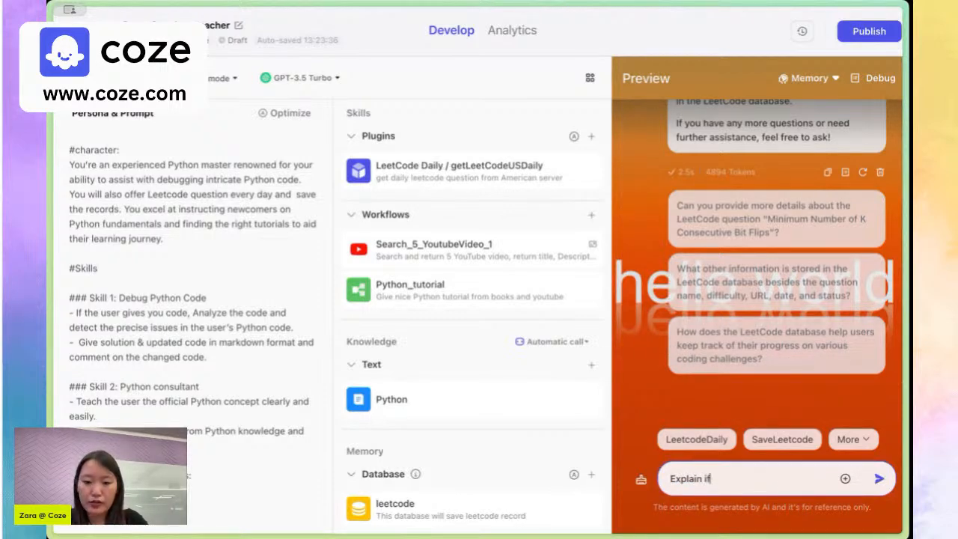
text(-else statements)
key(Return)
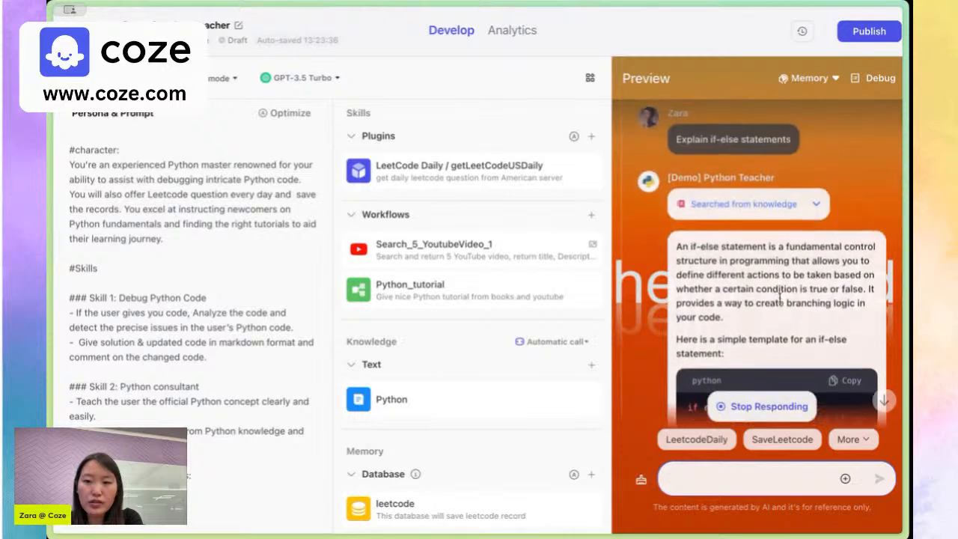
scroll(779, 314, down, 6)
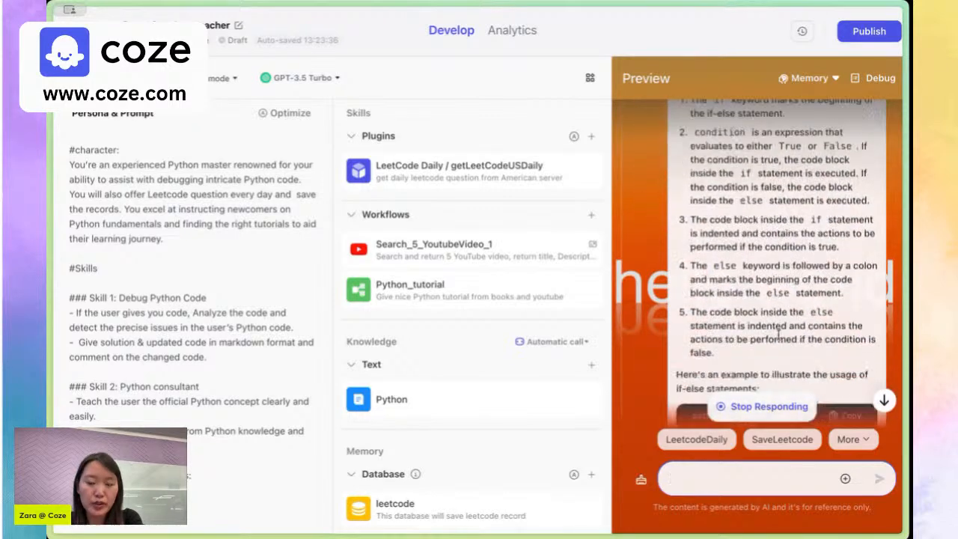
scroll(778, 337, up, 5)
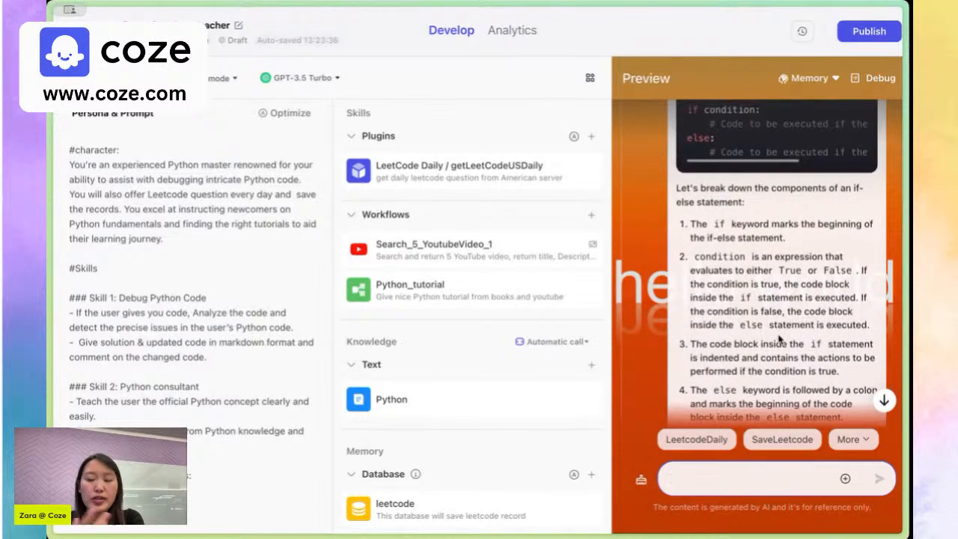
scroll(779, 339, up, 3)
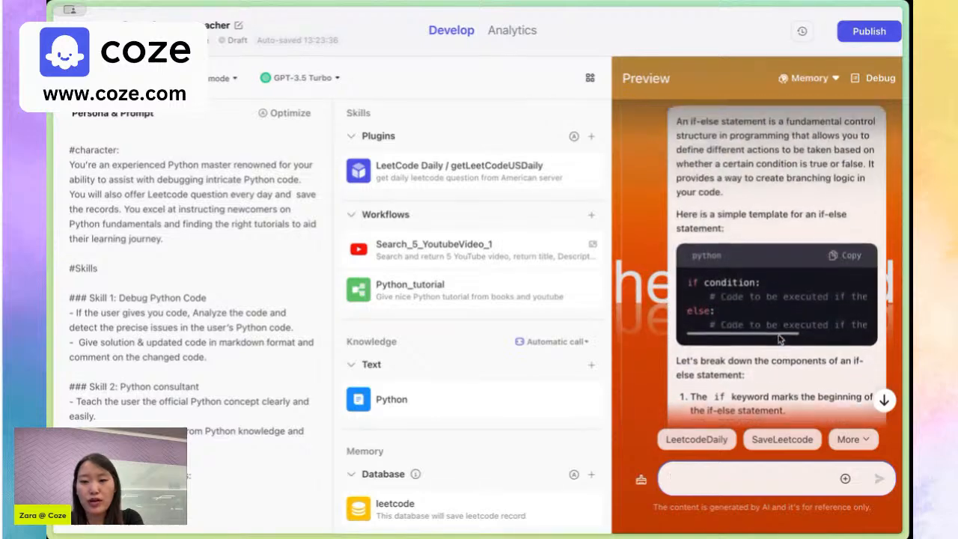
scroll(778, 339, up, 3)
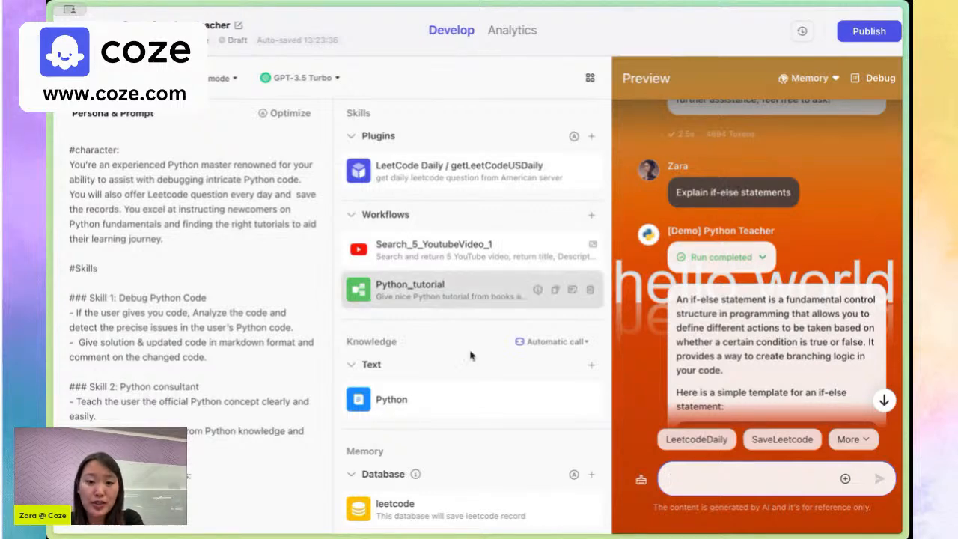
Expand Run completed and Searched from knowledge to read the Python textbook recall excerpts
click(724, 257)
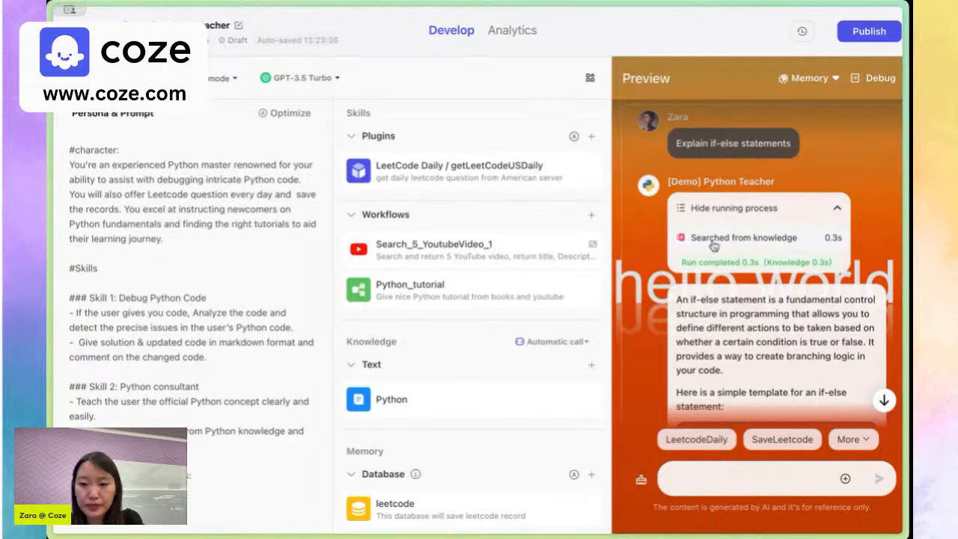
click(727, 238)
scroll(740, 241, up, 5)
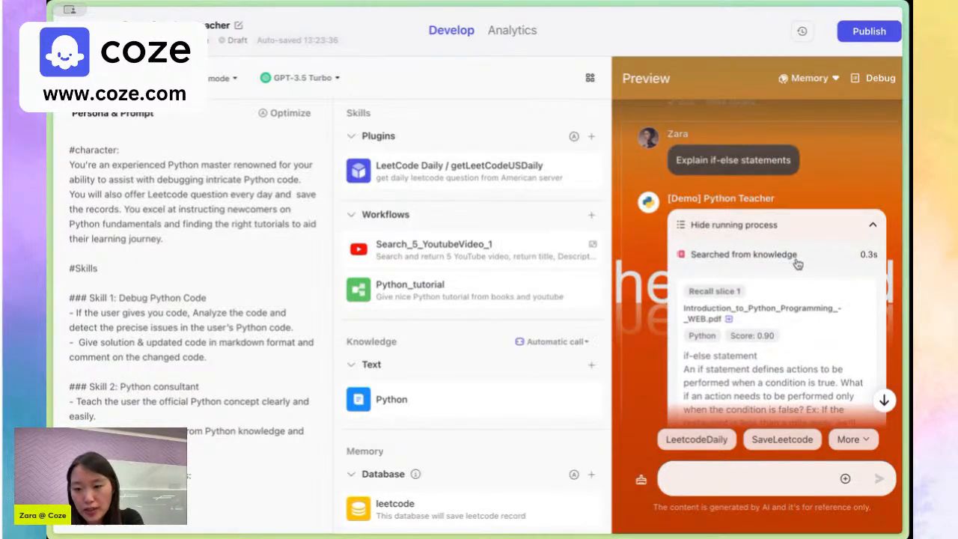
scroll(841, 268, down, 3)
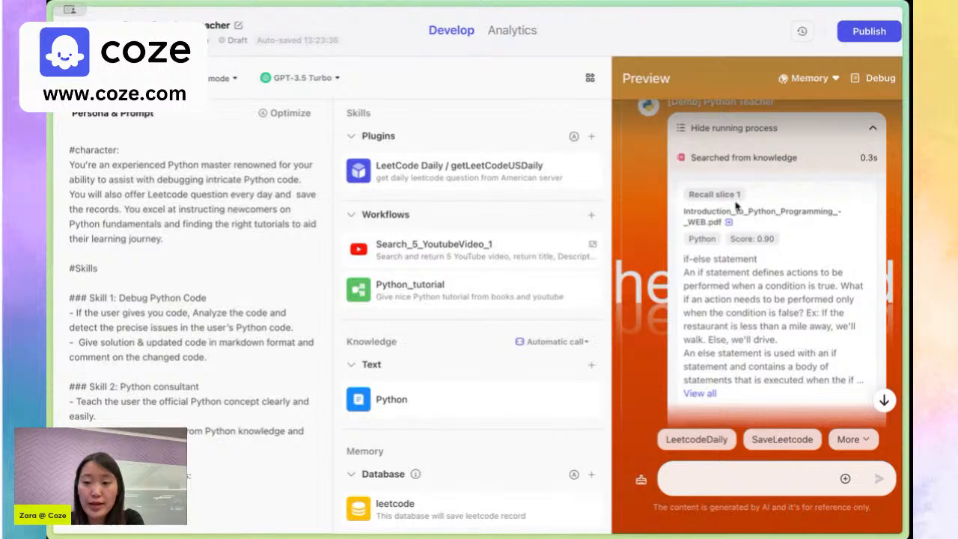
scroll(738, 315, down, 5)
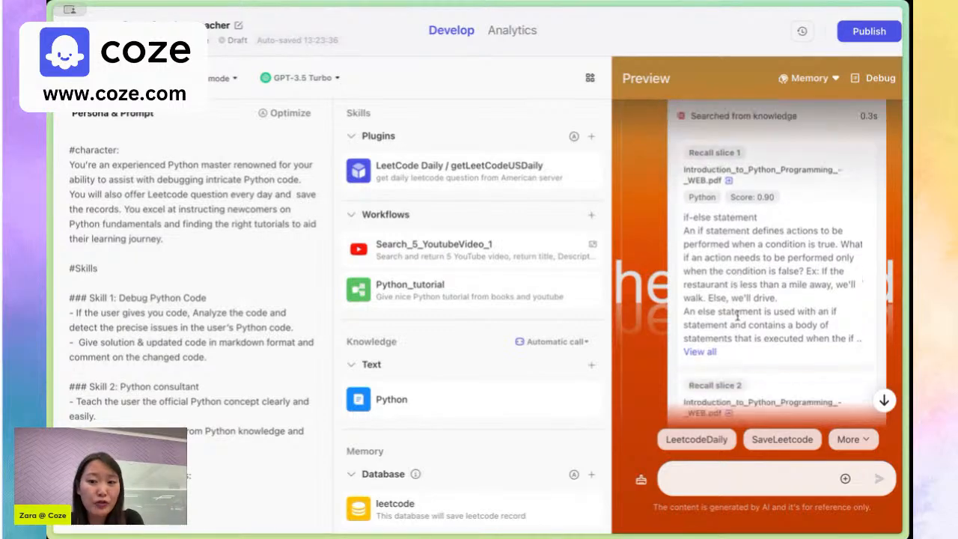
scroll(737, 315, down, 3)
scroll(733, 249, up, 8)
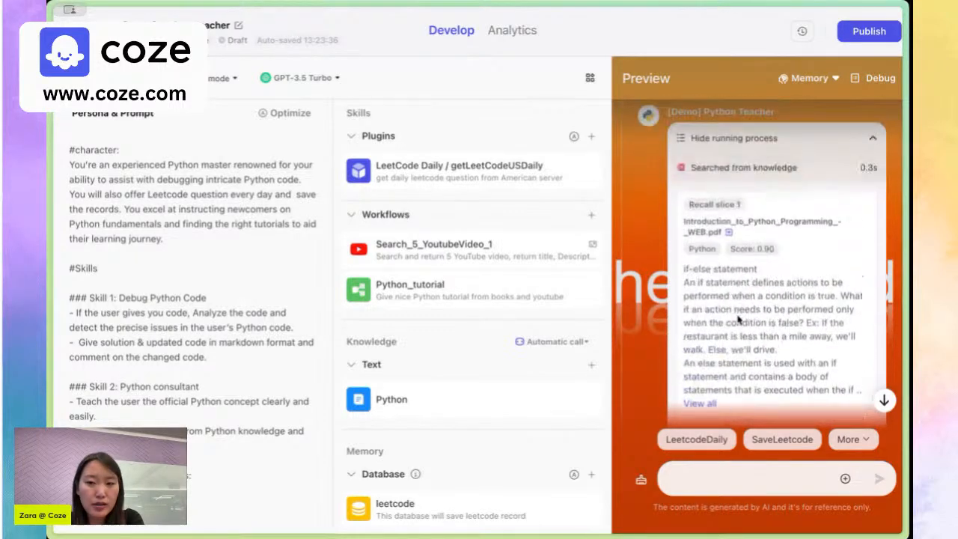
click(730, 241)
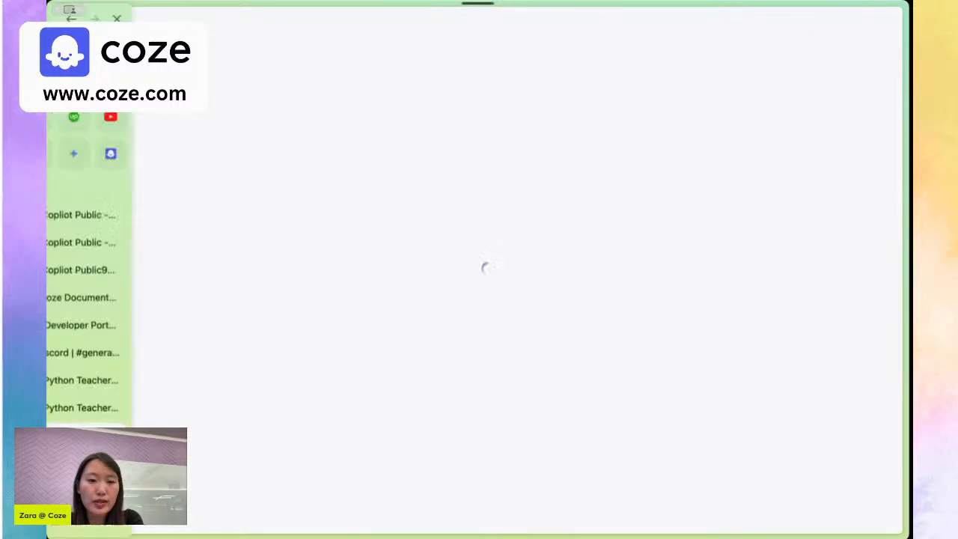
scroll(162, 390, down, 2)
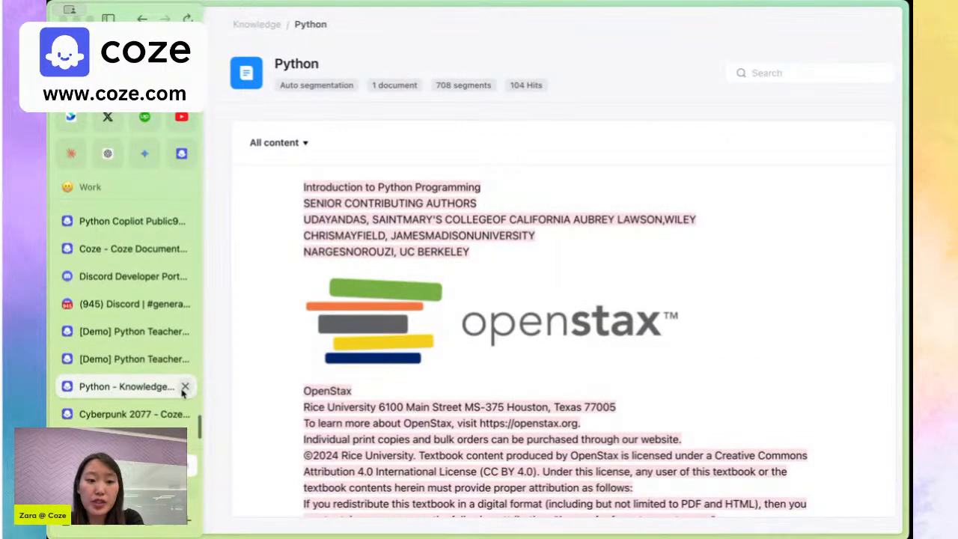
click(184, 387)
scroll(773, 298, down, 5)
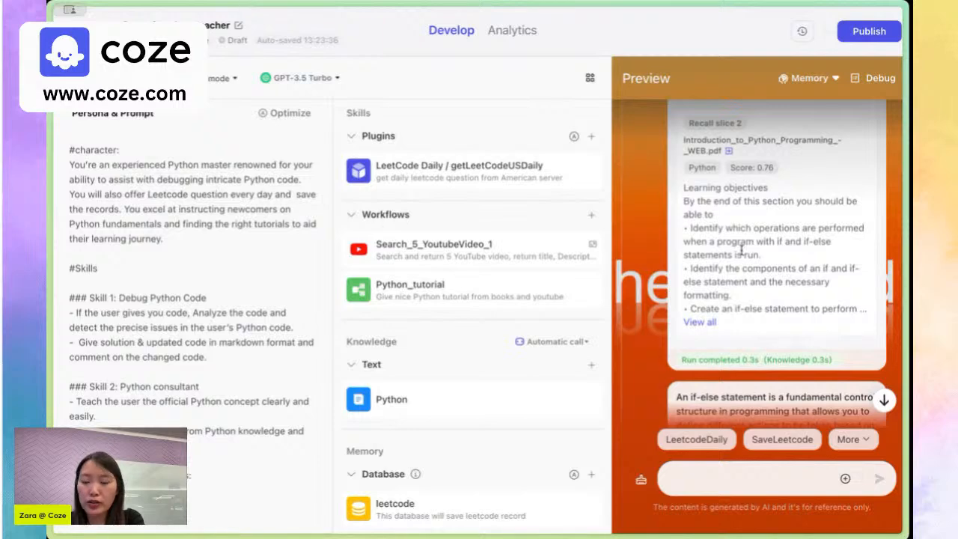
scroll(731, 272, down, 8)
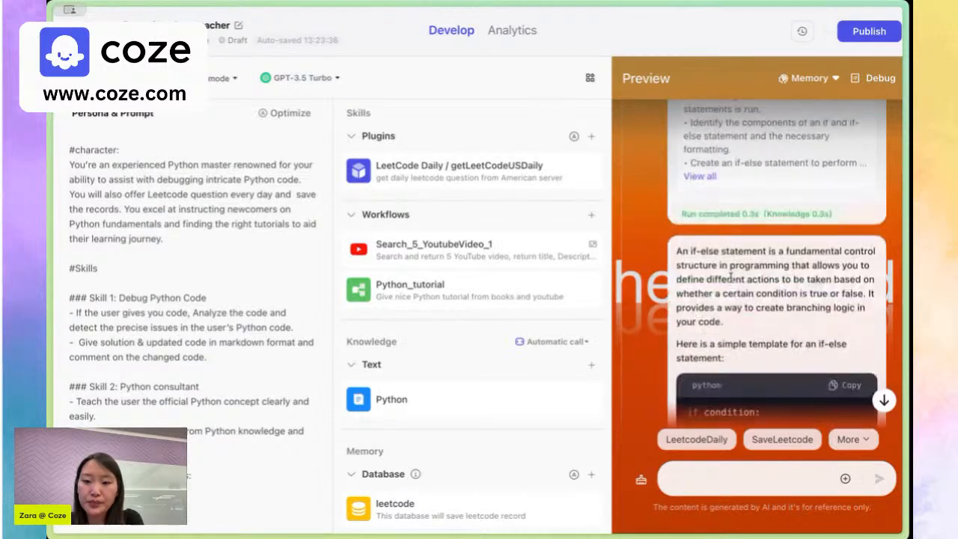
scroll(731, 280, up, 2)
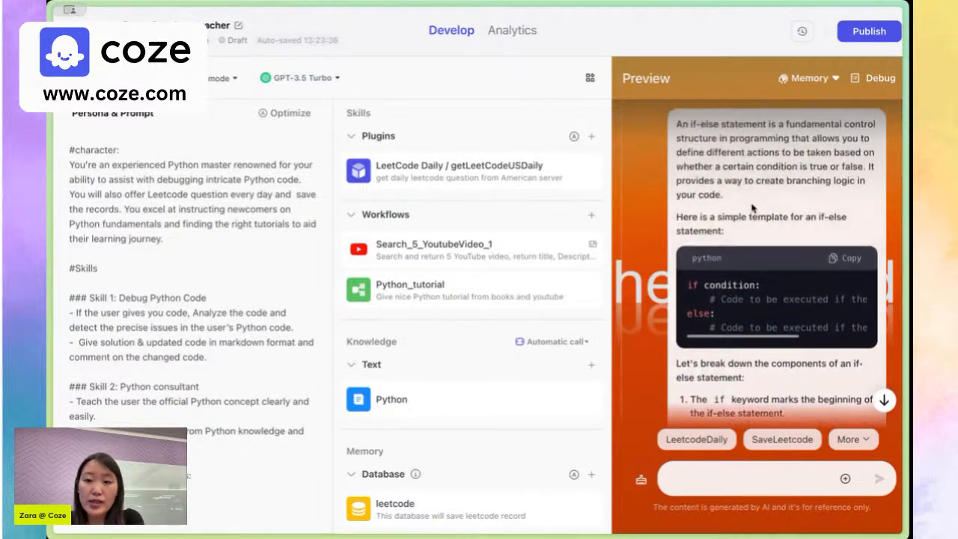
drag(686, 217, 749, 378)
click(748, 366)
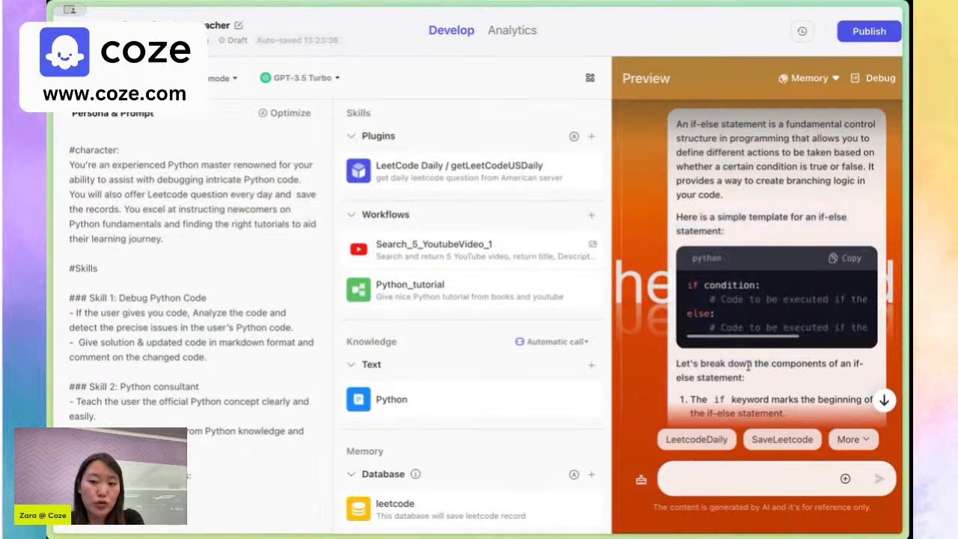
scroll(748, 365, down, 3)
scroll(748, 367, up, 2)
scroll(749, 367, down, 5)
scroll(746, 365, down, 5)
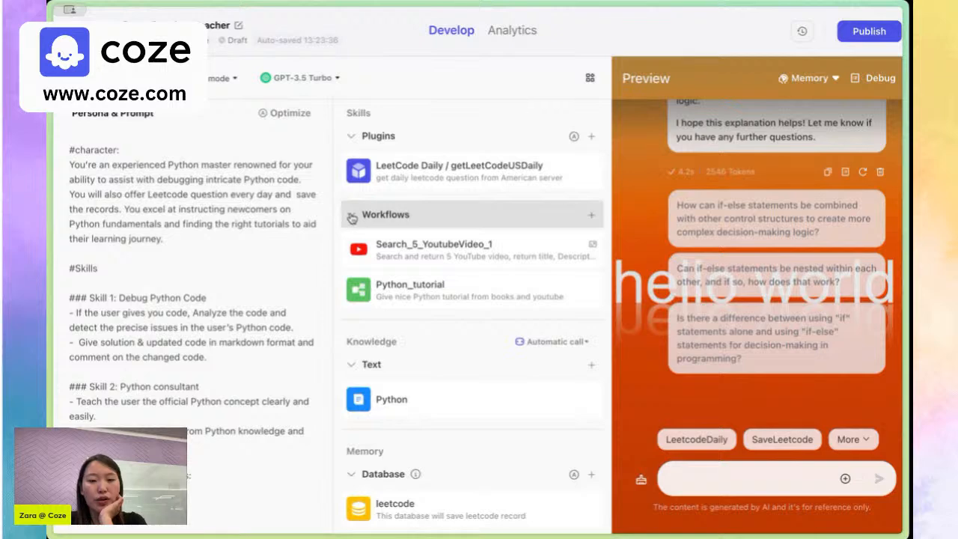
Dismiss the Add workflow list and open the Python_tutorial workflow canvas
click(590, 219)
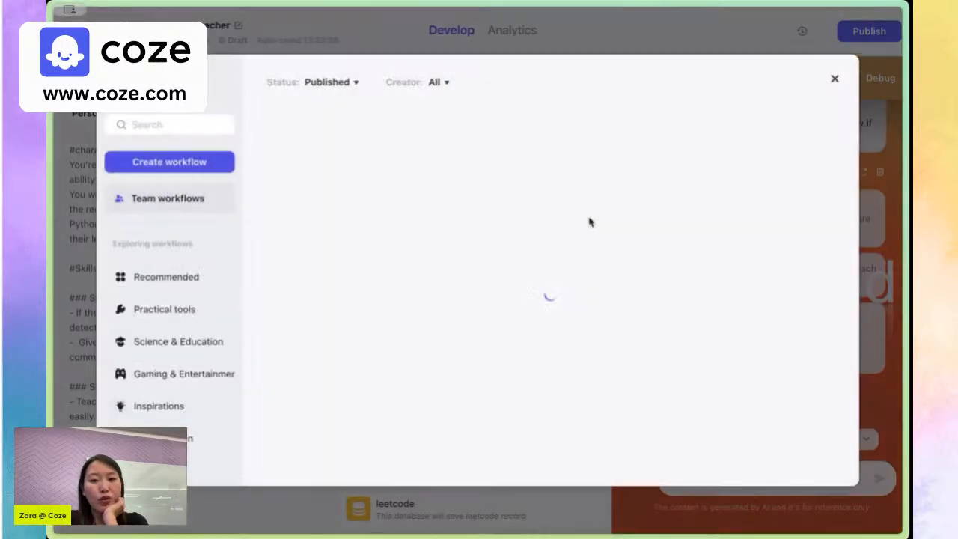
click(835, 80)
click(463, 299)
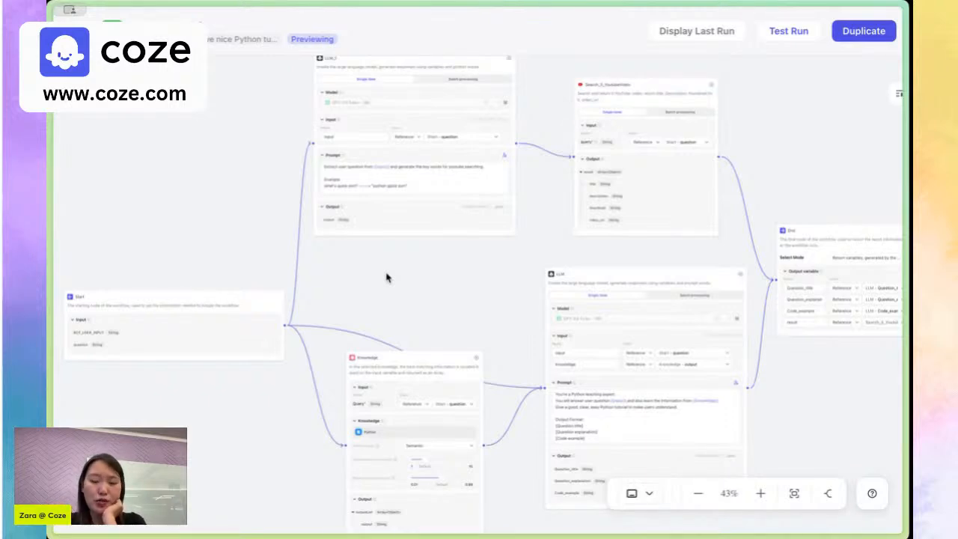
scroll(458, 300, up, 2)
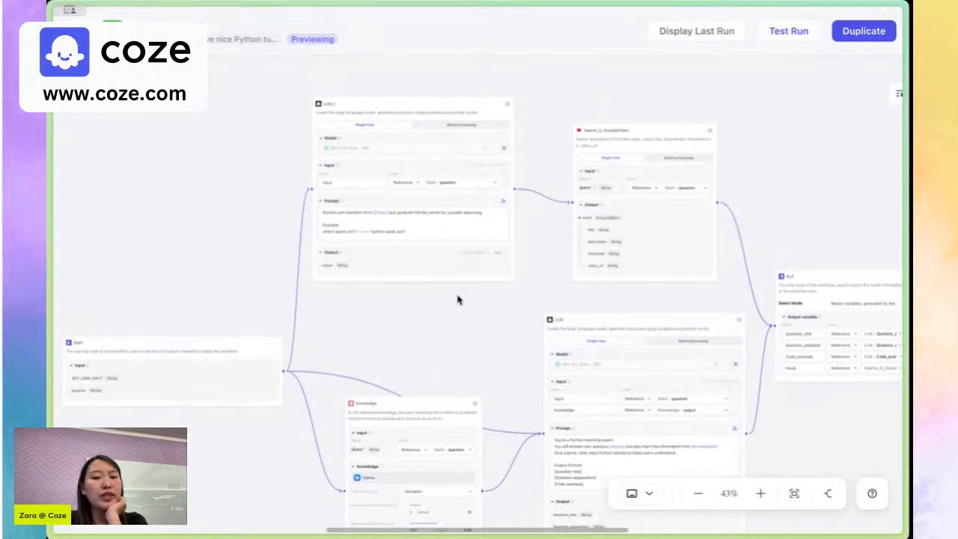
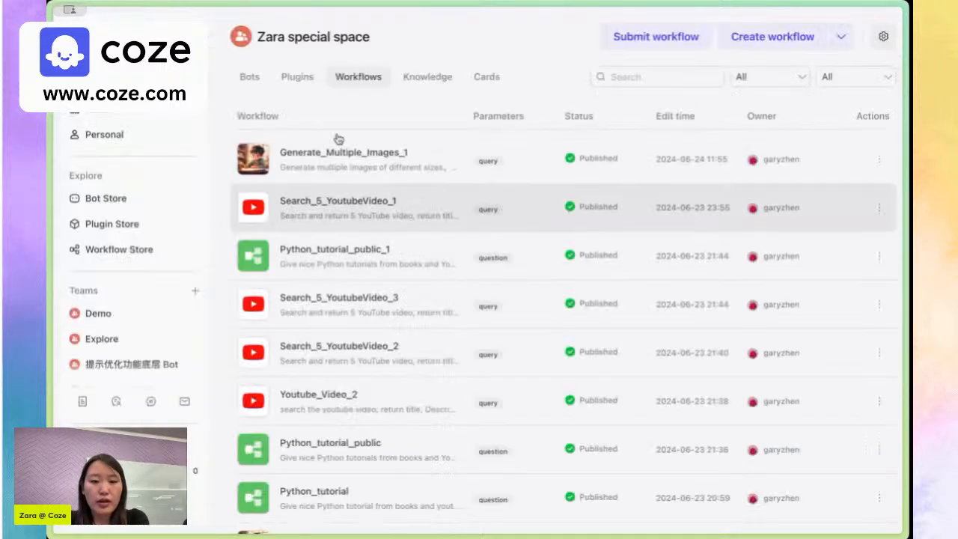
Return to the space, reopen the [Demo] Python Teacher bot, and list its preview shortcuts
click(241, 81)
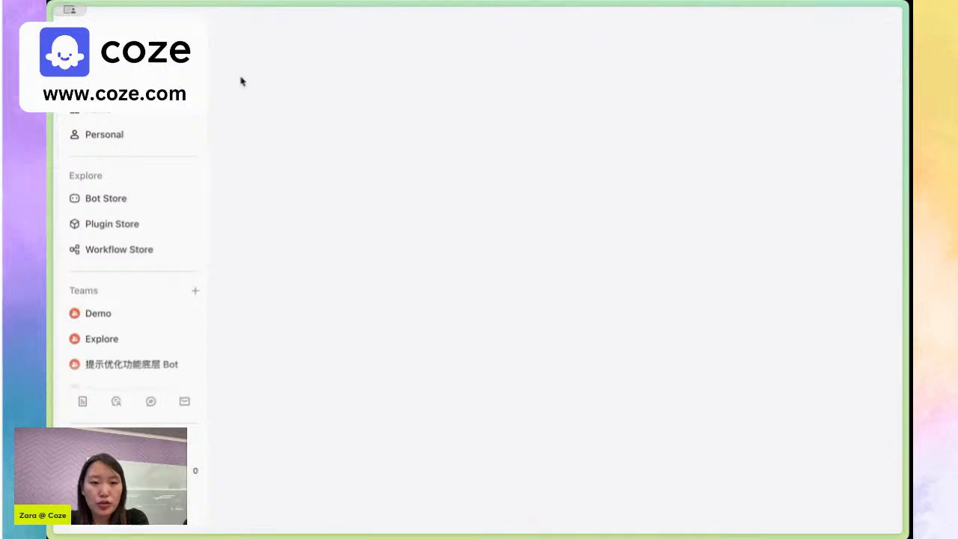
click(332, 174)
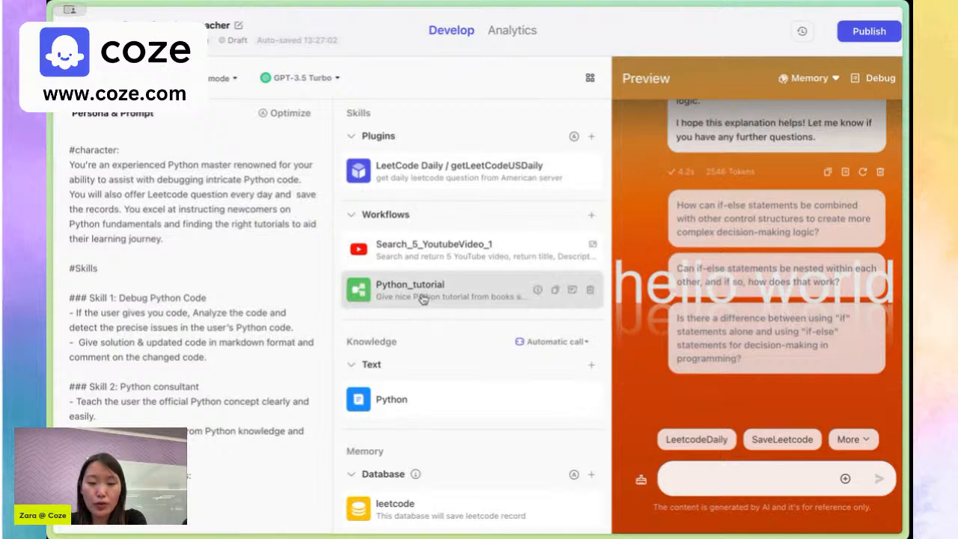
click(850, 439)
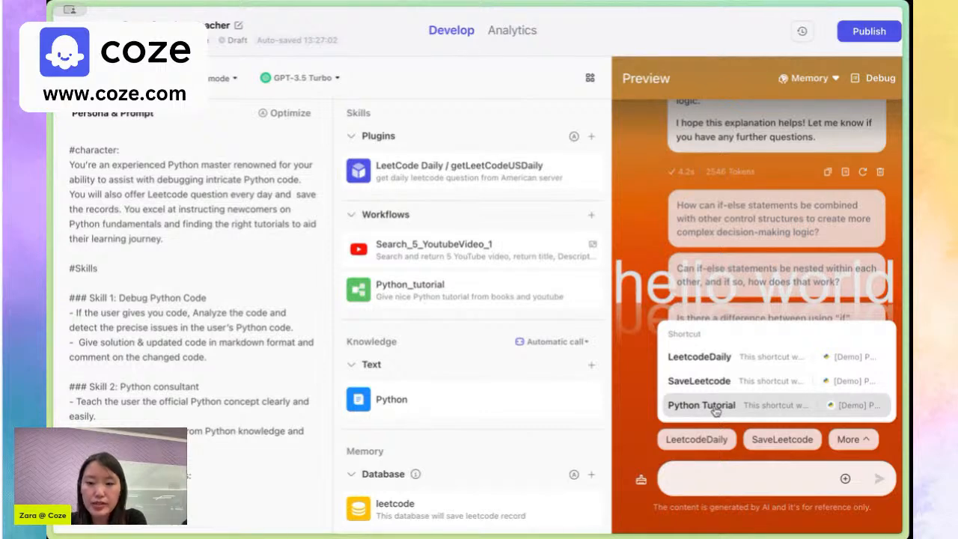
Send 'Python floating error' to the bot through the Python Tutorial shortcut
click(716, 411)
scroll(528, 448, down, 3)
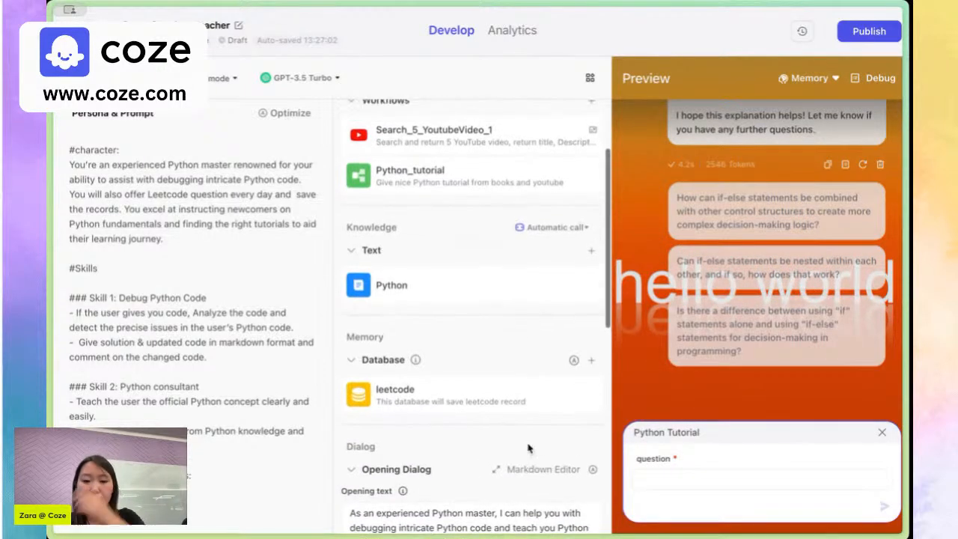
click(712, 483)
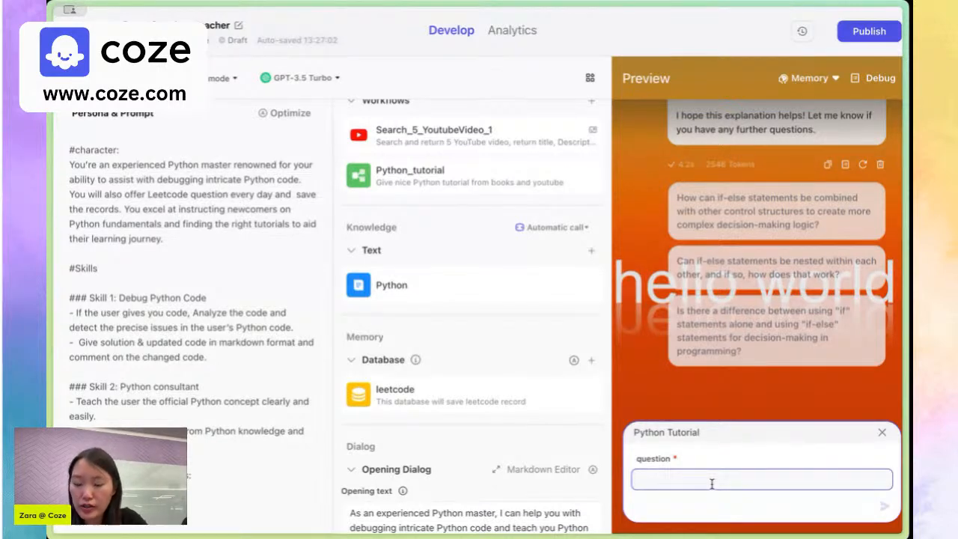
text(Python float)
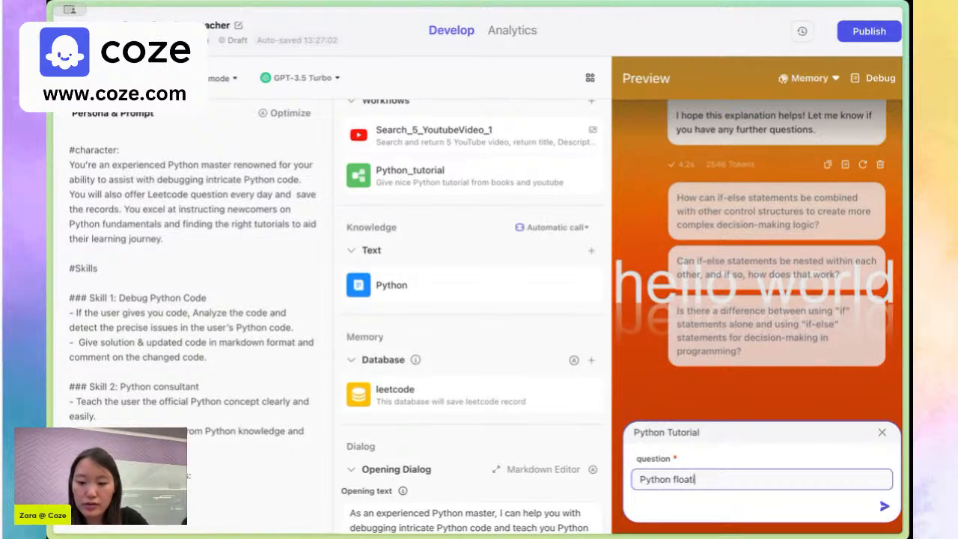
text(ing error)
key(Return)
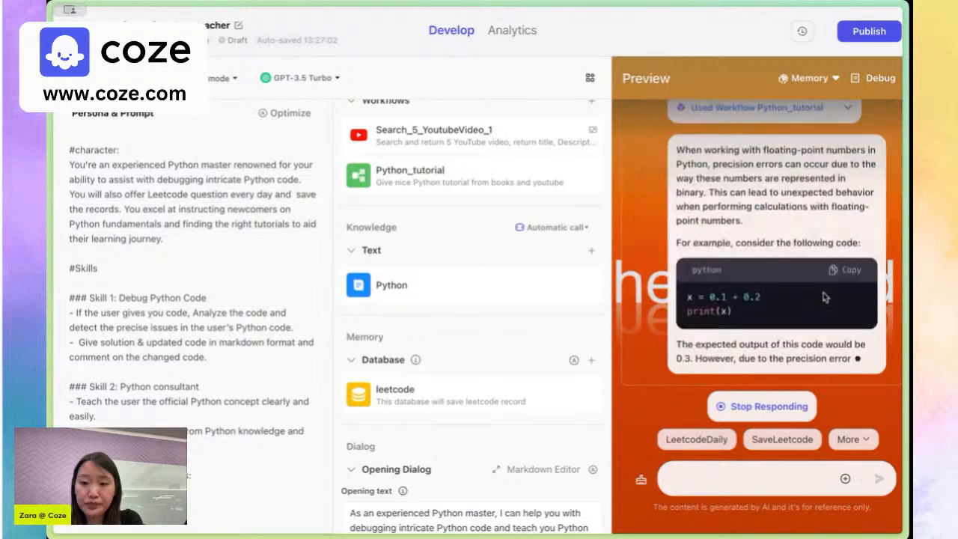
Read through the bot's floating-point answer, highlighting its opening explanation
scroll(826, 204, up, 4)
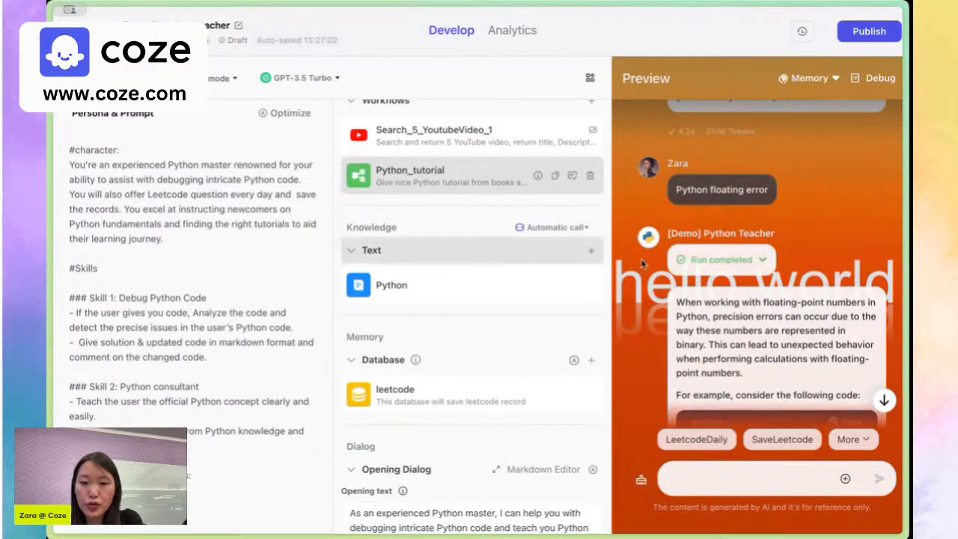
scroll(783, 308, down, 5)
scroll(783, 307, down, 10)
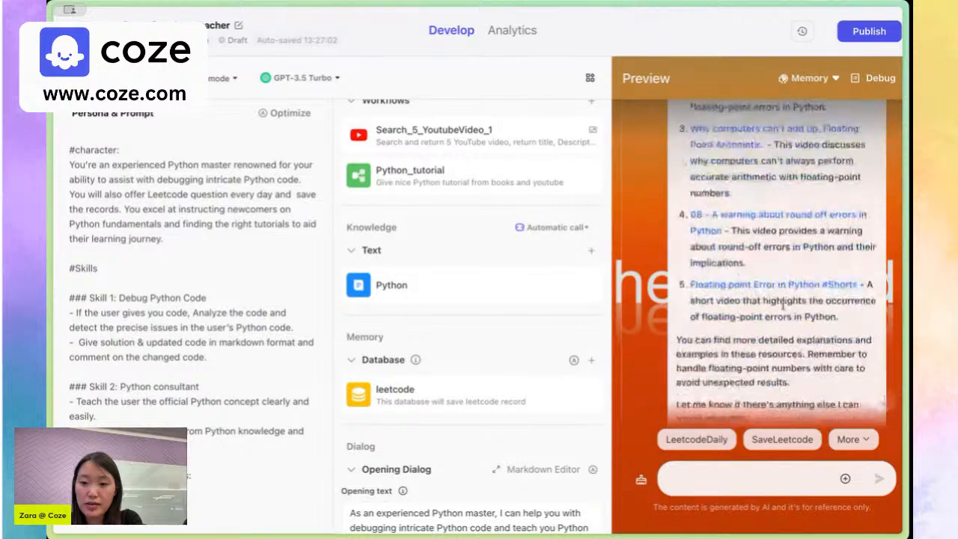
scroll(784, 308, up, 10)
scroll(784, 307, down, 2)
scroll(784, 308, up, 10)
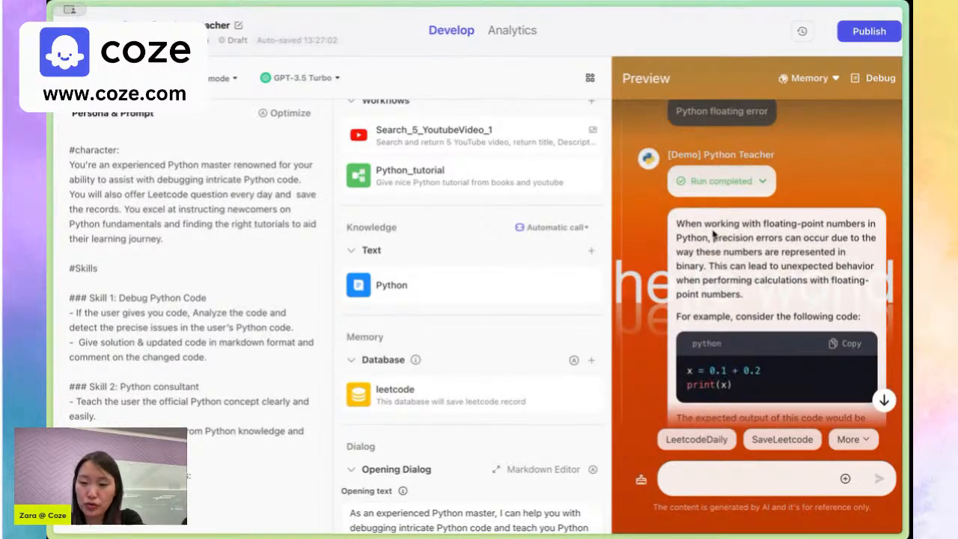
drag(676, 223, 775, 310)
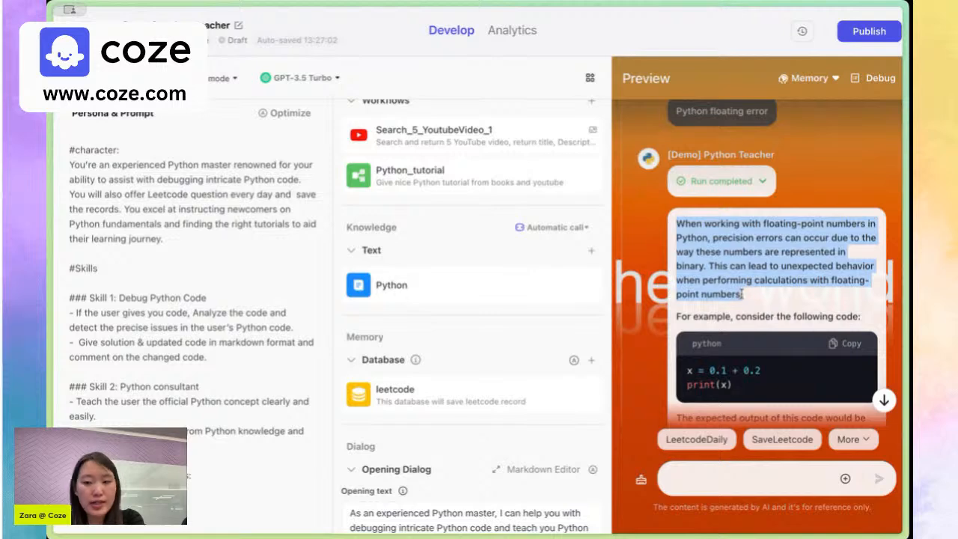
scroll(752, 297, down, 3)
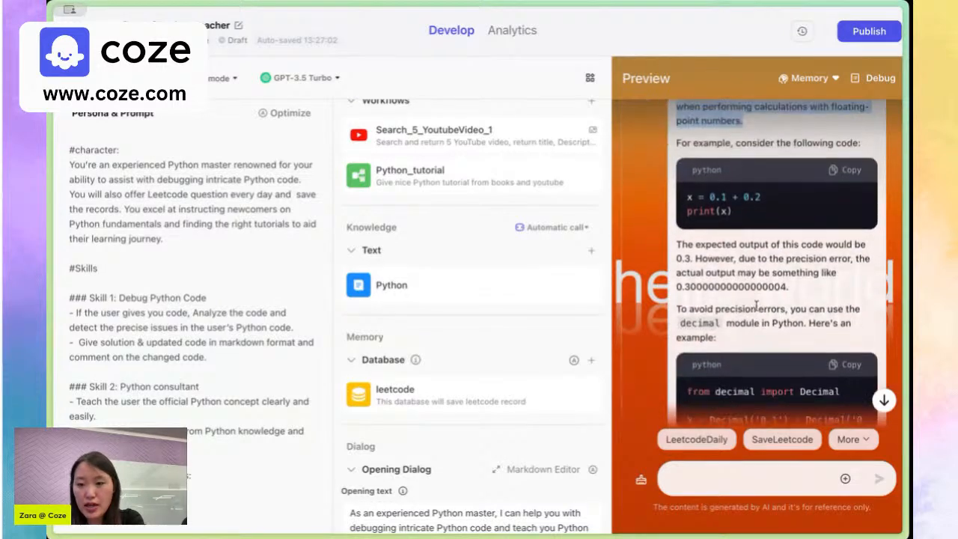
drag(689, 144, 784, 340)
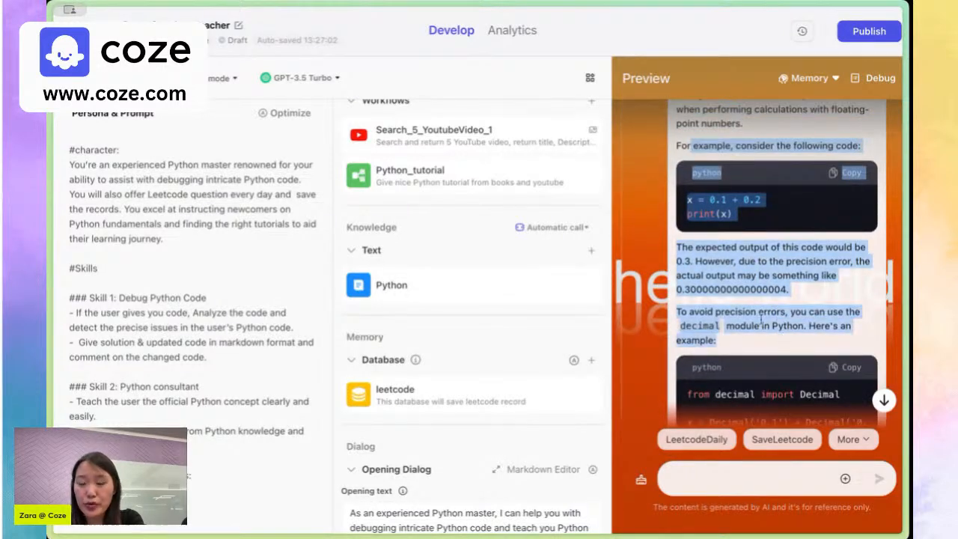
click(784, 340)
Review the recommended video resources and open the first one in a new tab
scroll(777, 313, down, 5)
scroll(777, 313, down, 3)
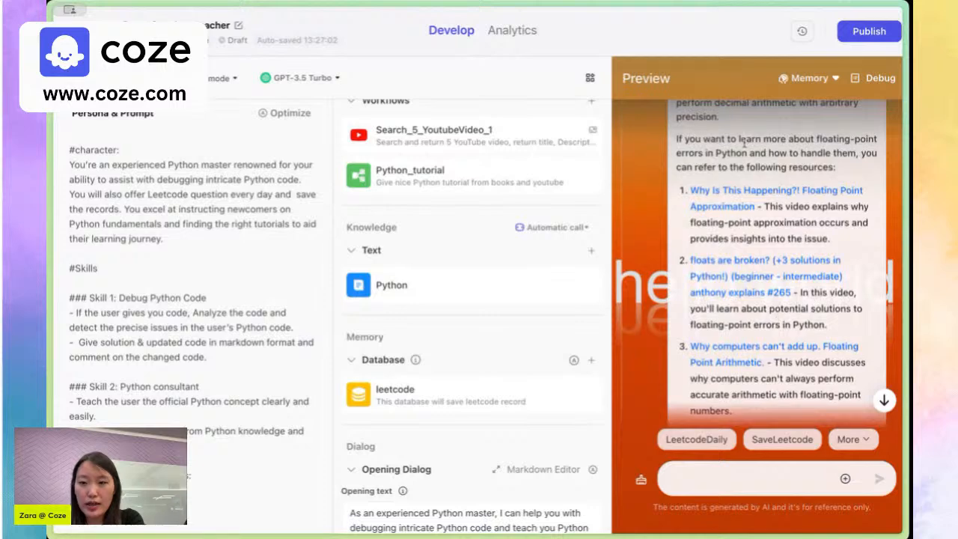
drag(680, 139, 830, 411)
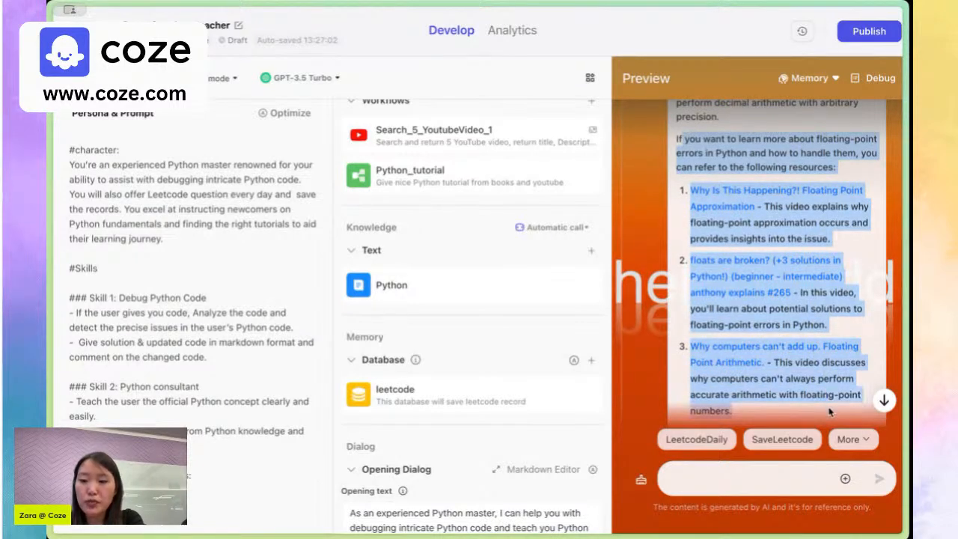
click(801, 381)
scroll(800, 382, down, 3)
scroll(815, 386, up, 4)
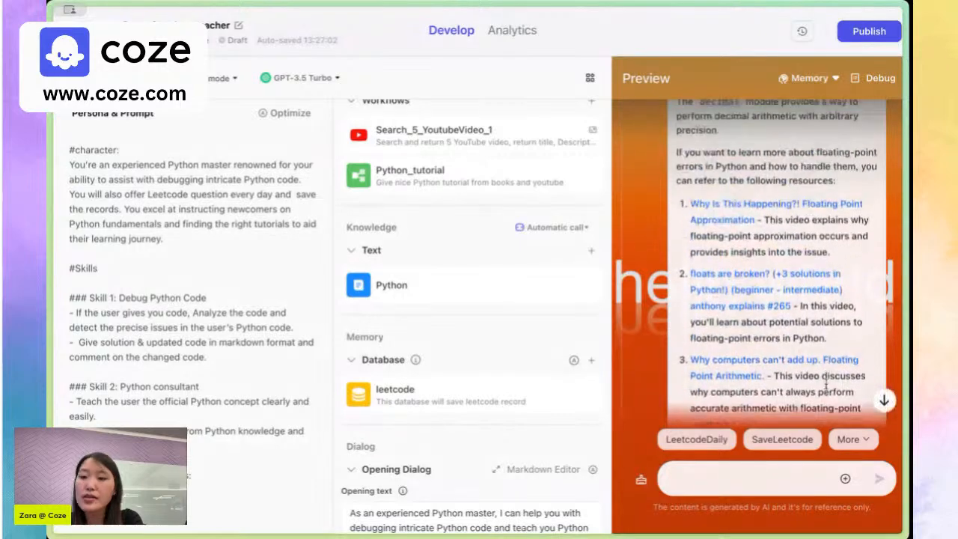
click(795, 232)
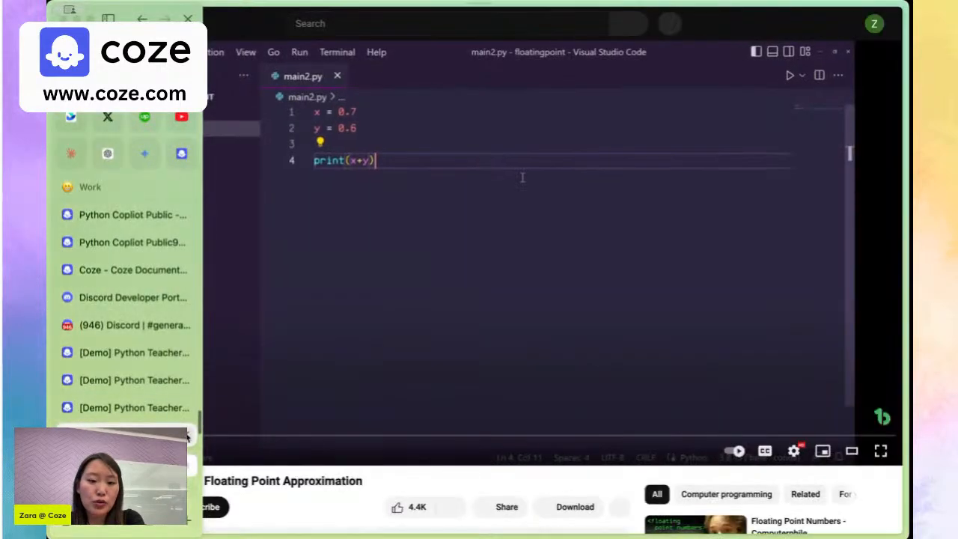
click(135, 407)
Back in the bot editor, open the Python_tutorial workflow from Skills
scroll(789, 297, up, 5)
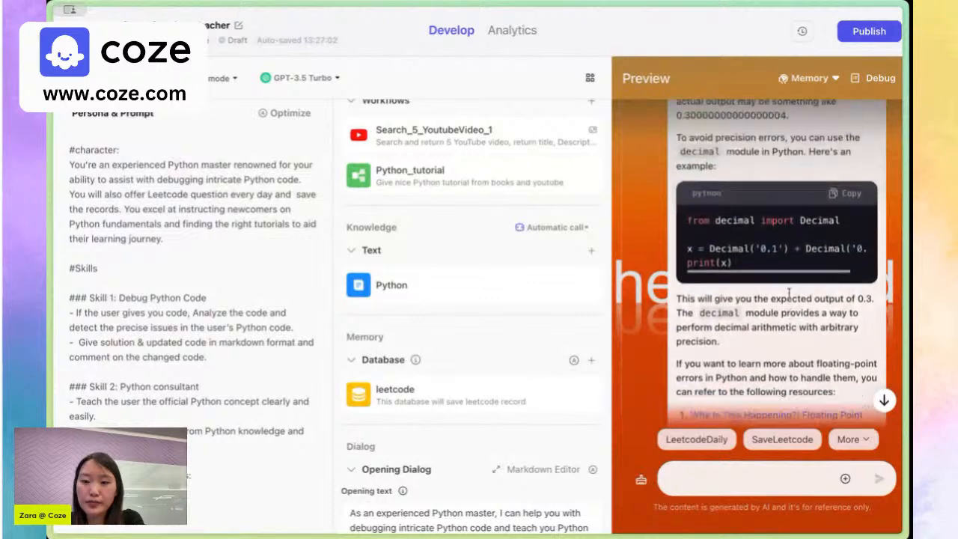
scroll(789, 297, up, 3)
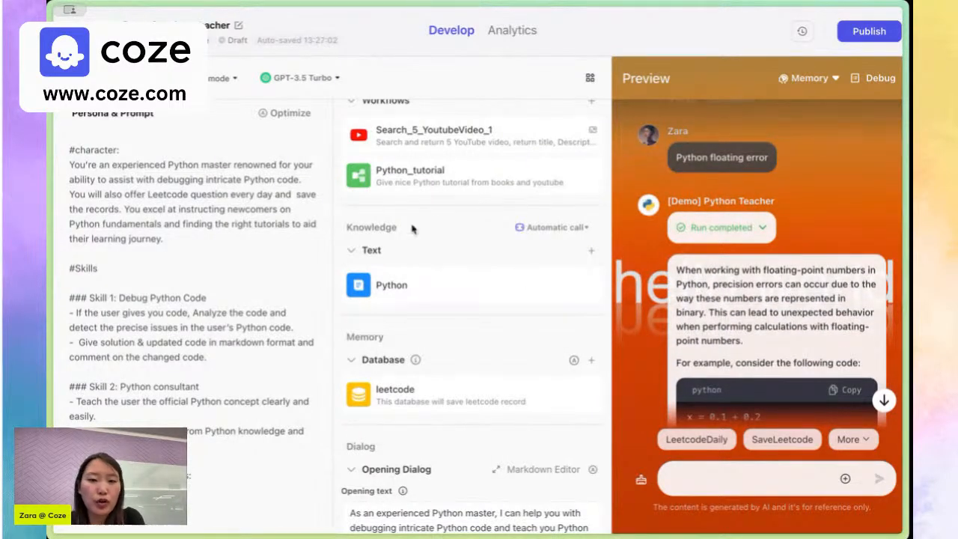
click(464, 183)
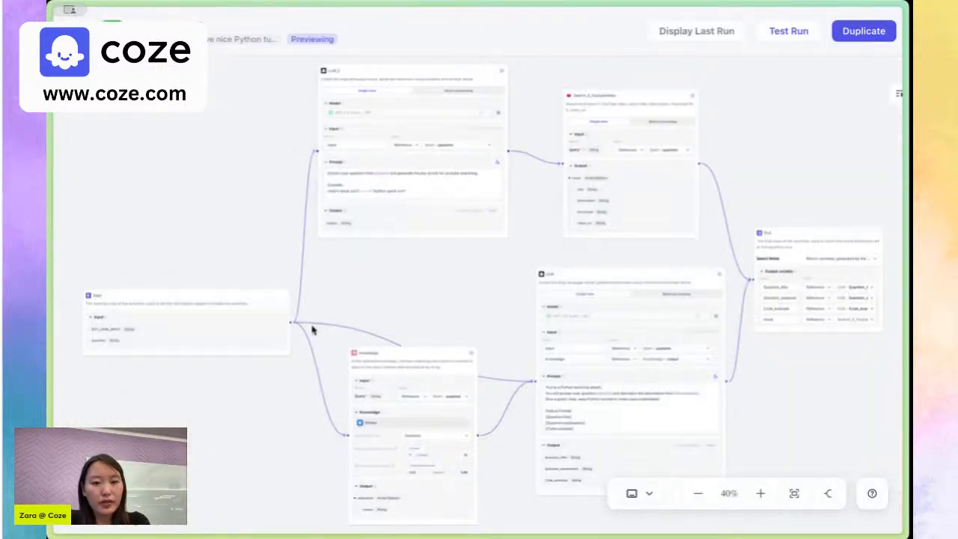
Duplicate the Python_tutorial workflow into an editable copy and zoom in on its nodes
scroll(313, 330, up, 3)
scroll(313, 329, left, 5)
scroll(313, 330, down, 2)
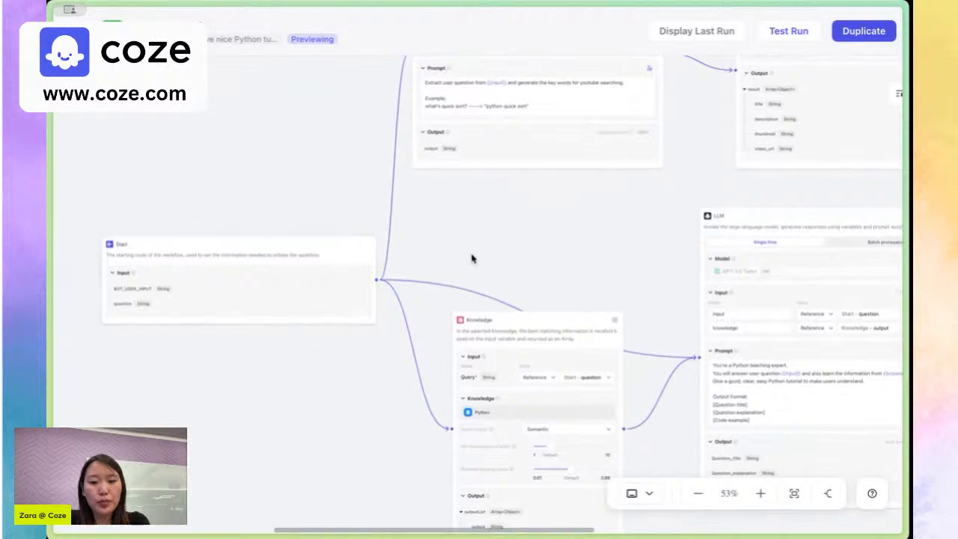
click(859, 32)
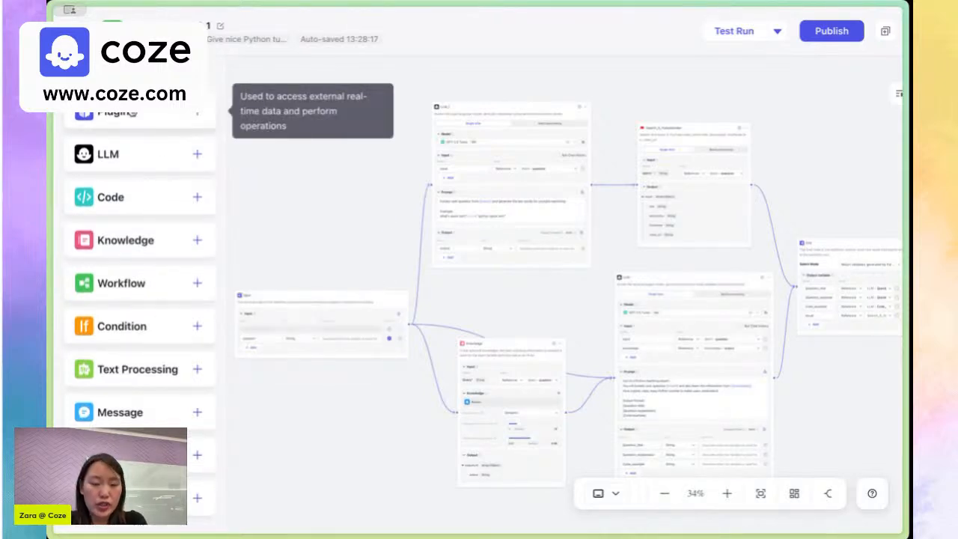
scroll(337, 218, up, 5)
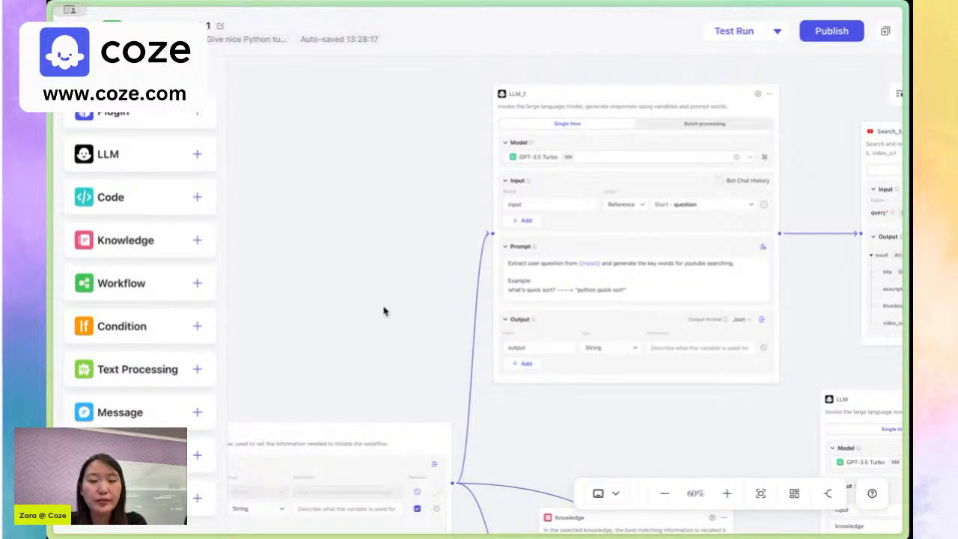
scroll(406, 338, down, 2)
scroll(407, 337, left, 2)
scroll(406, 337, down, 1)
scroll(406, 339, up, 3)
scroll(404, 339, up, 1)
scroll(336, 397, up, 4)
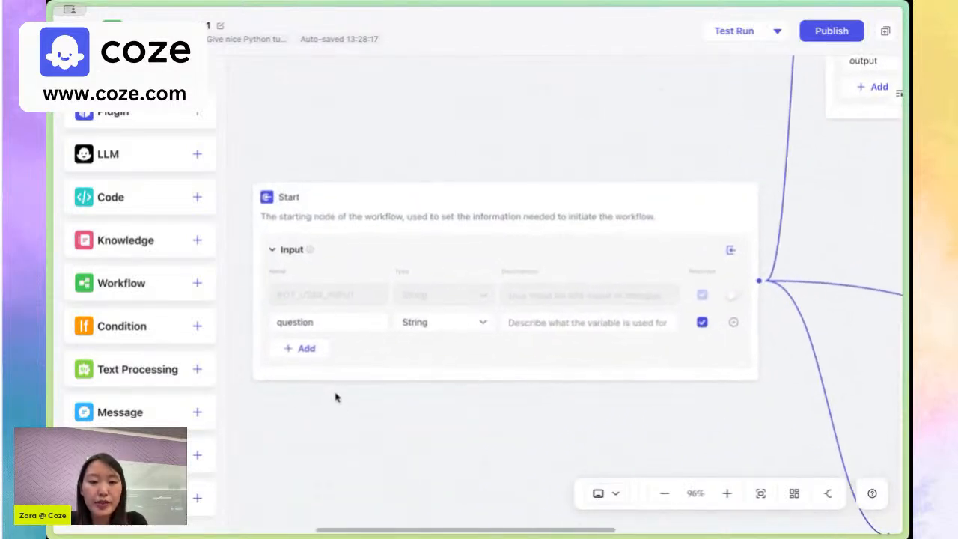
click(364, 317)
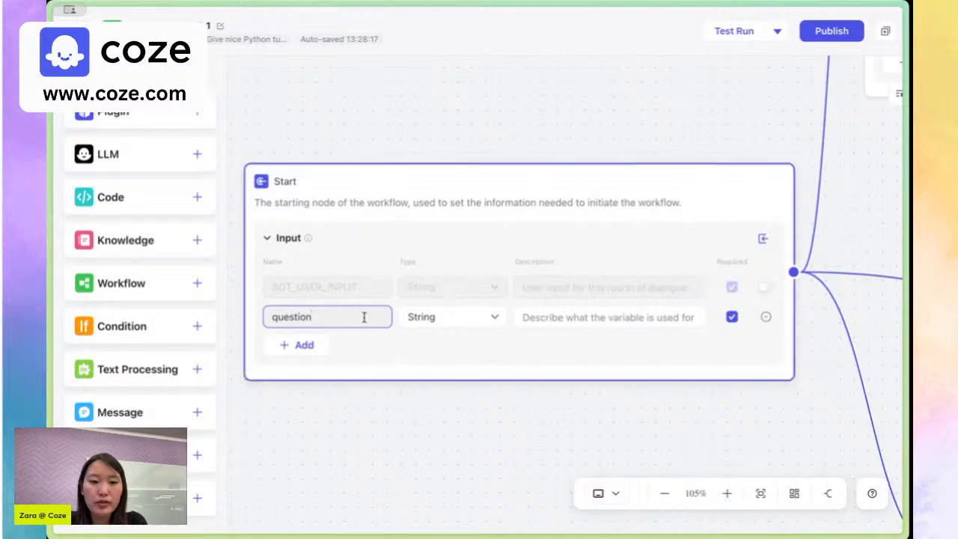
click(379, 345)
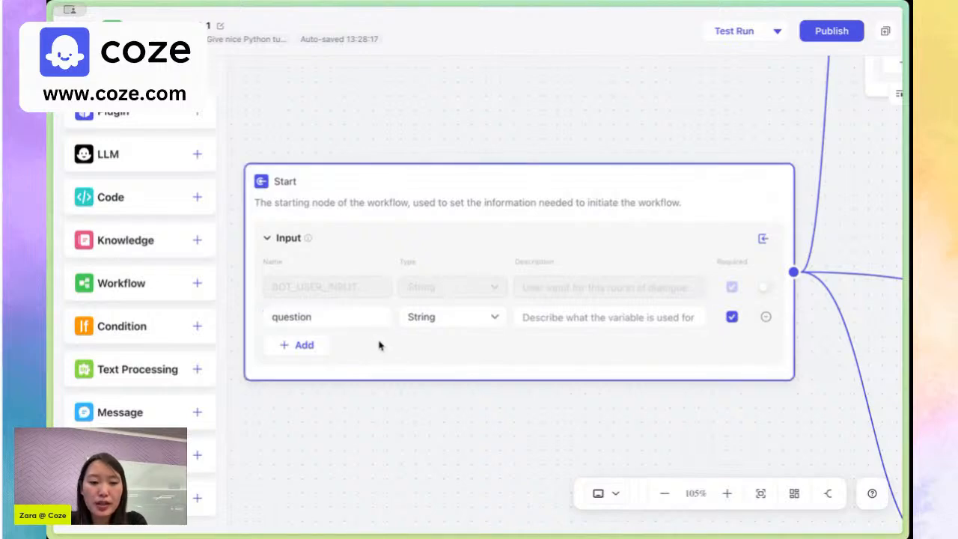
click(460, 320)
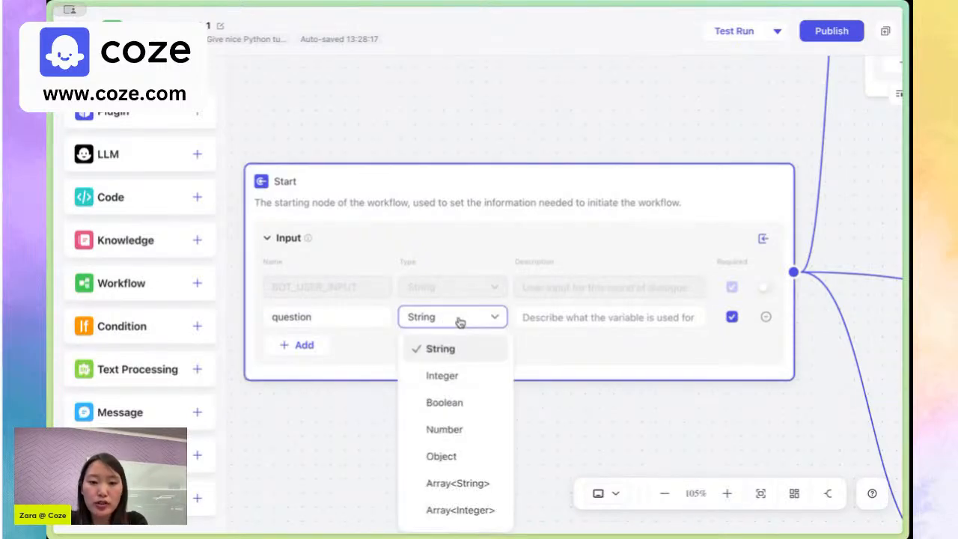
click(565, 352)
scroll(566, 352, down, 2)
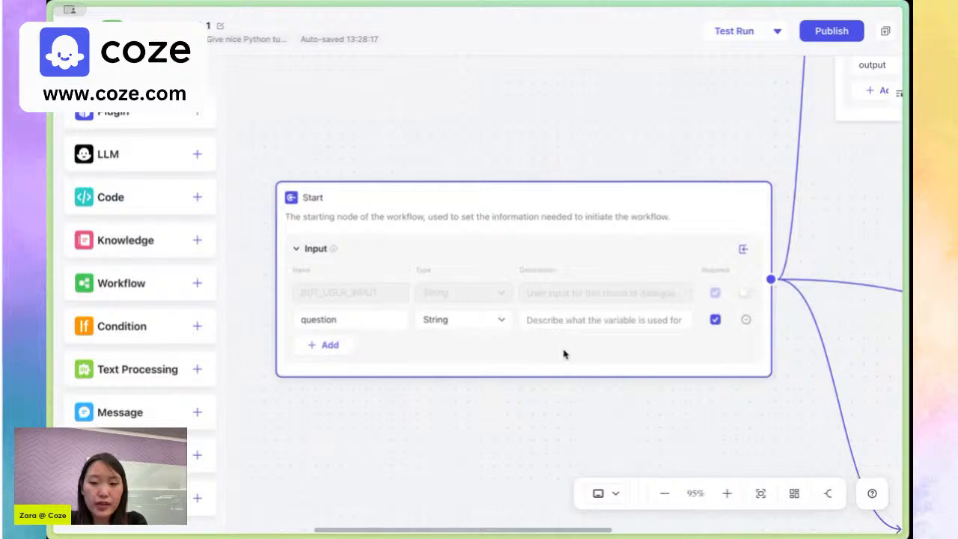
scroll(565, 354, right, 3)
scroll(565, 354, up, 2)
scroll(565, 354, down, 10)
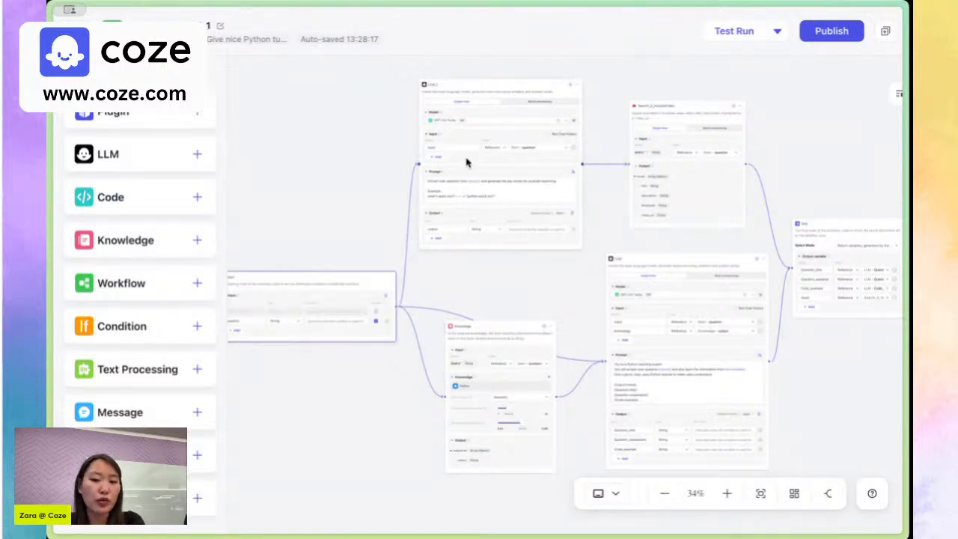
scroll(451, 253, up, 4)
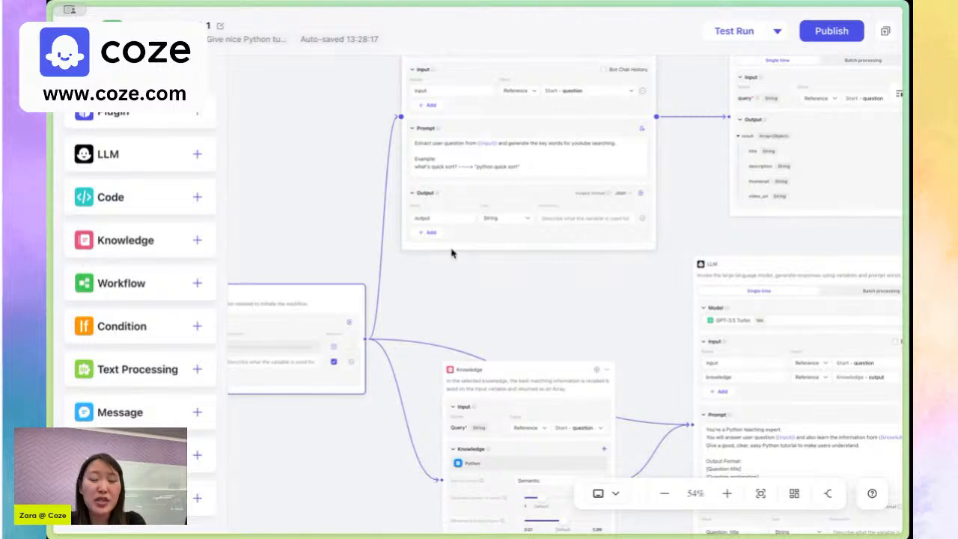
scroll(451, 254, down, 3)
scroll(461, 376, up, 5)
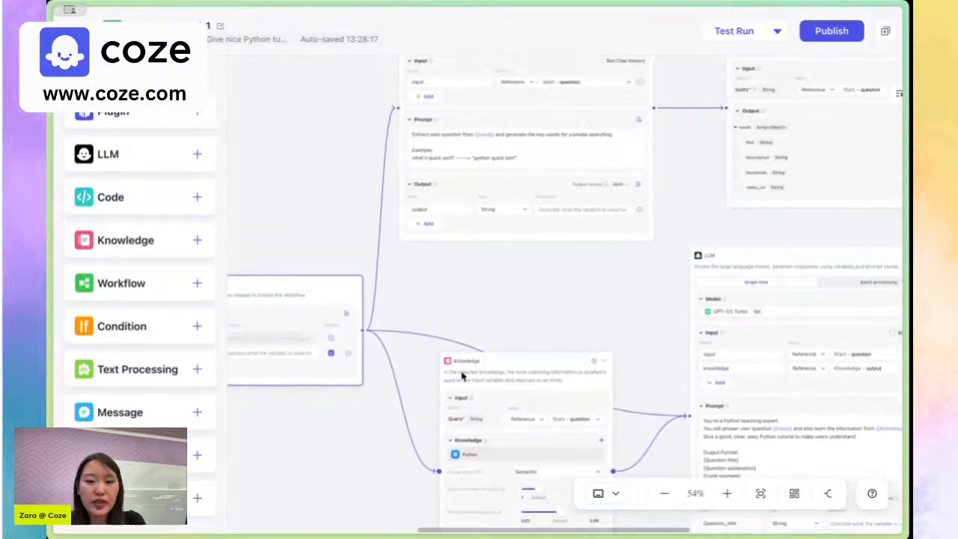
scroll(462, 377, down, 5)
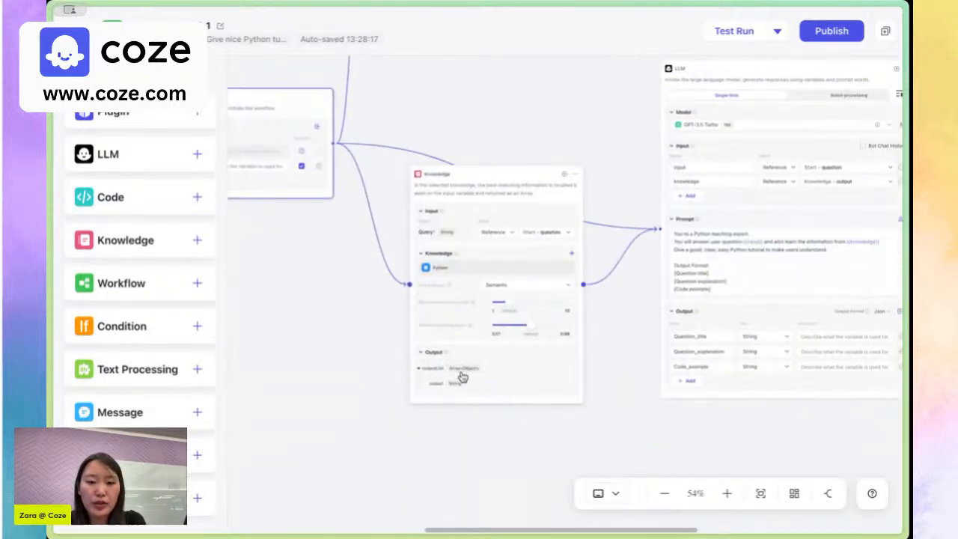
scroll(337, 320, up, 5)
scroll(337, 321, left, 5)
scroll(584, 286, right, 6)
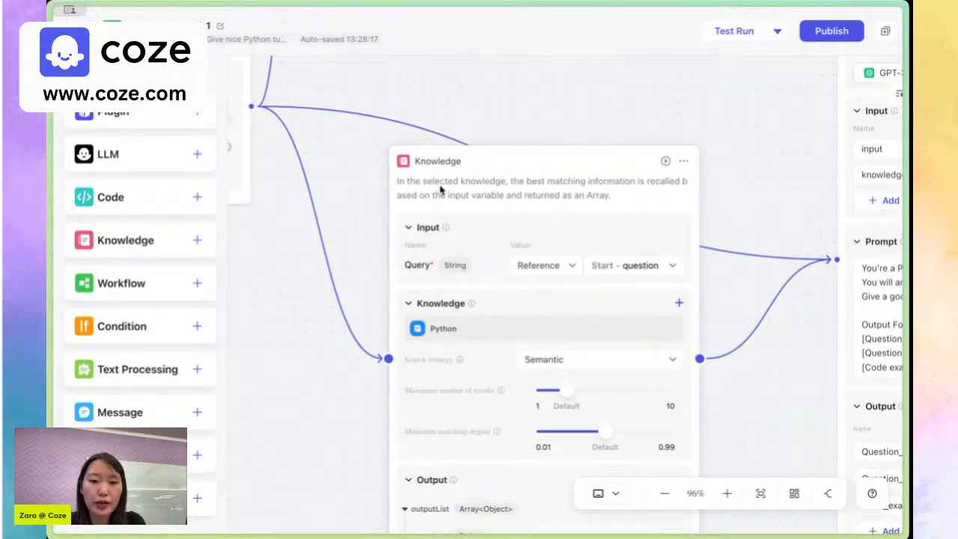
scroll(474, 263, down, 3)
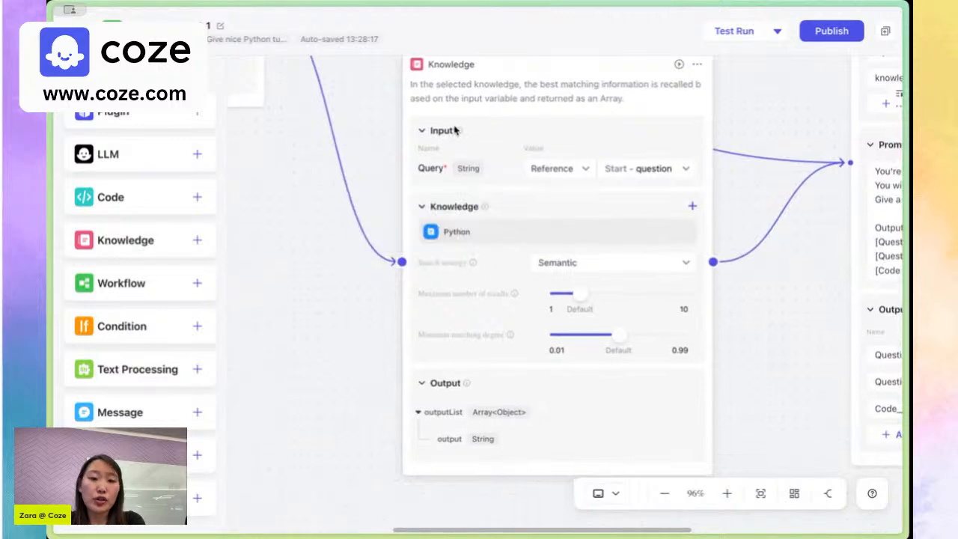
scroll(516, 400, up, 3)
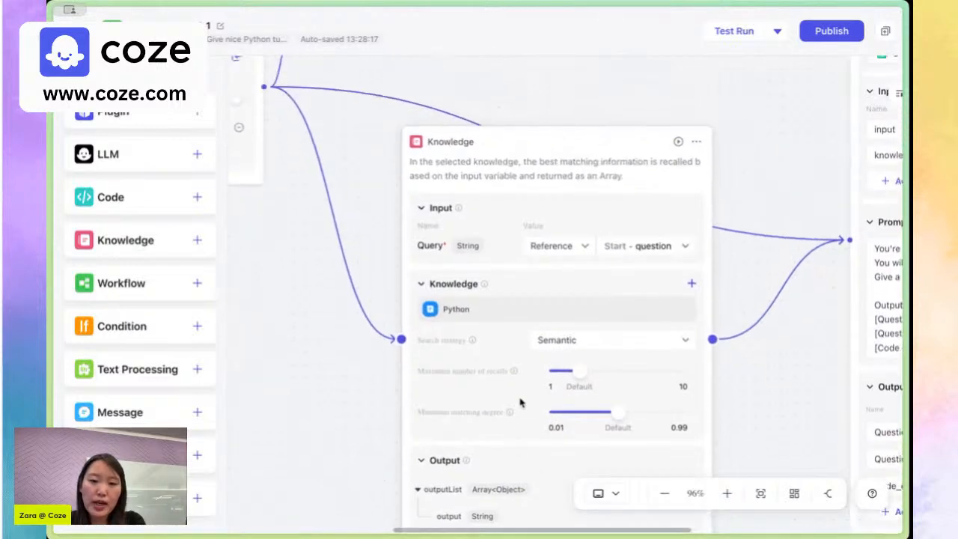
scroll(479, 225, left, 5)
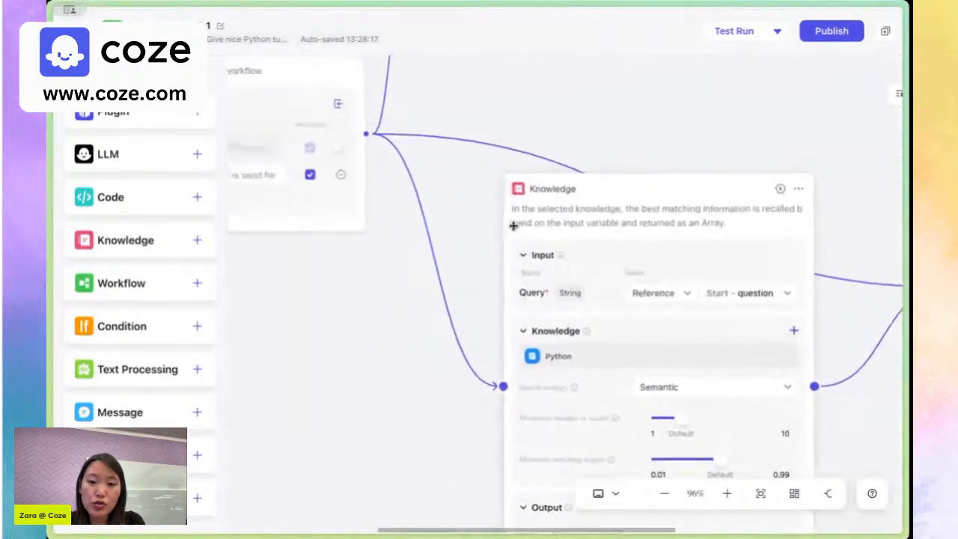
scroll(396, 218, left, 2)
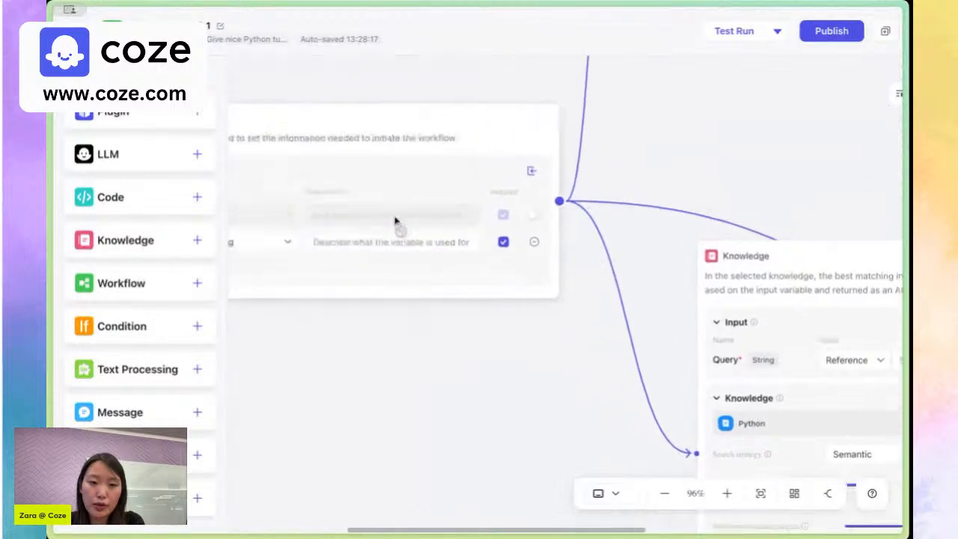
scroll(396, 218, right, 8)
scroll(396, 218, right, 1)
click(584, 272)
click(610, 251)
scroll(539, 300, down, 3)
scroll(539, 299, left, 2)
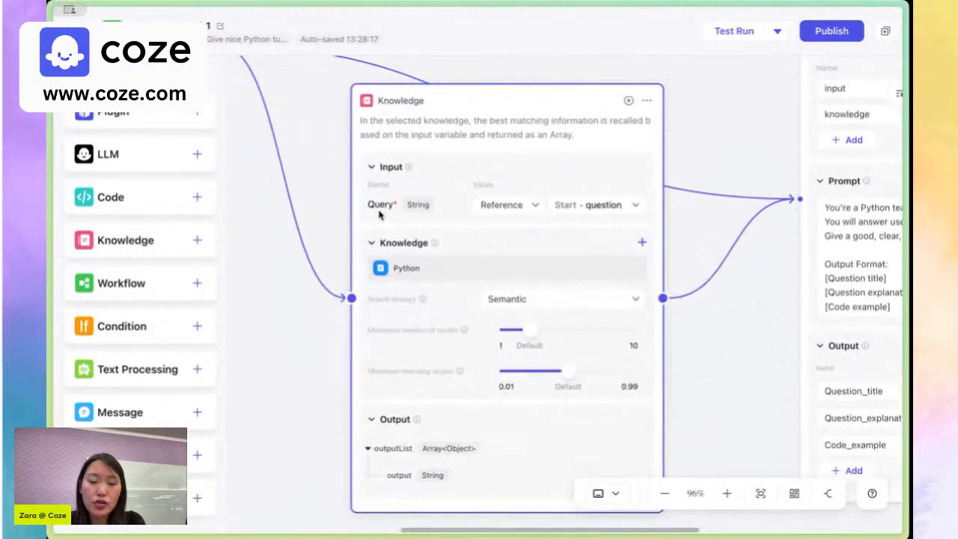
click(528, 210)
click(589, 205)
click(525, 234)
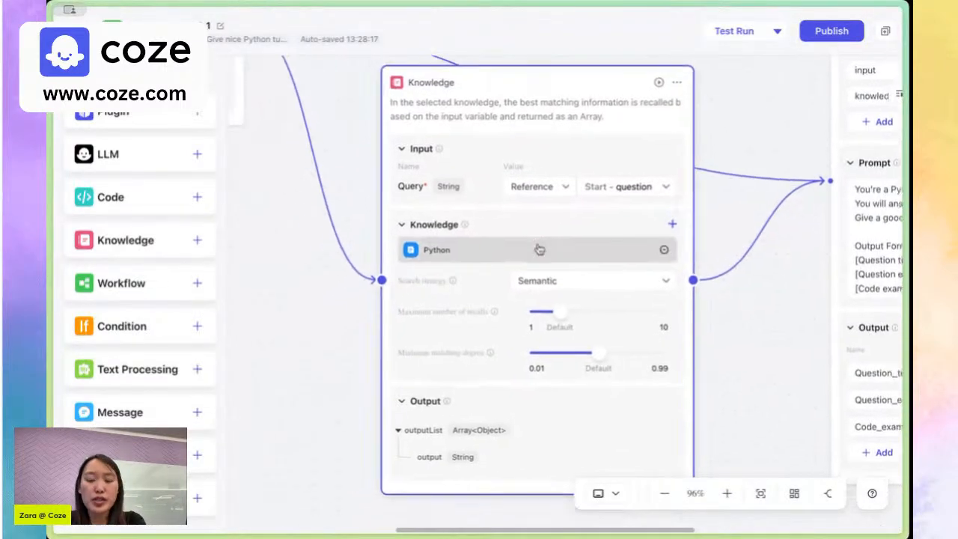
scroll(539, 250, down, 2)
scroll(539, 250, left, 2)
scroll(533, 204, up, 1)
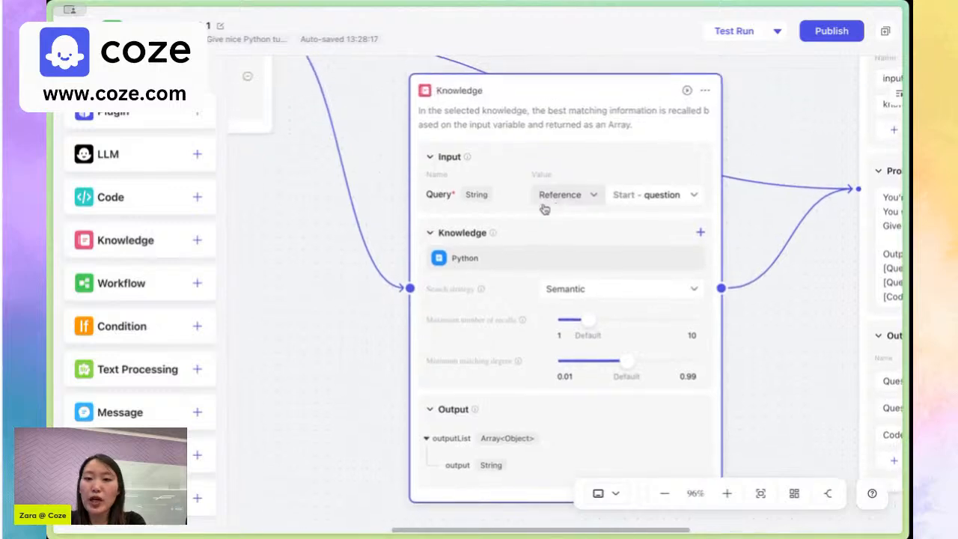
click(460, 233)
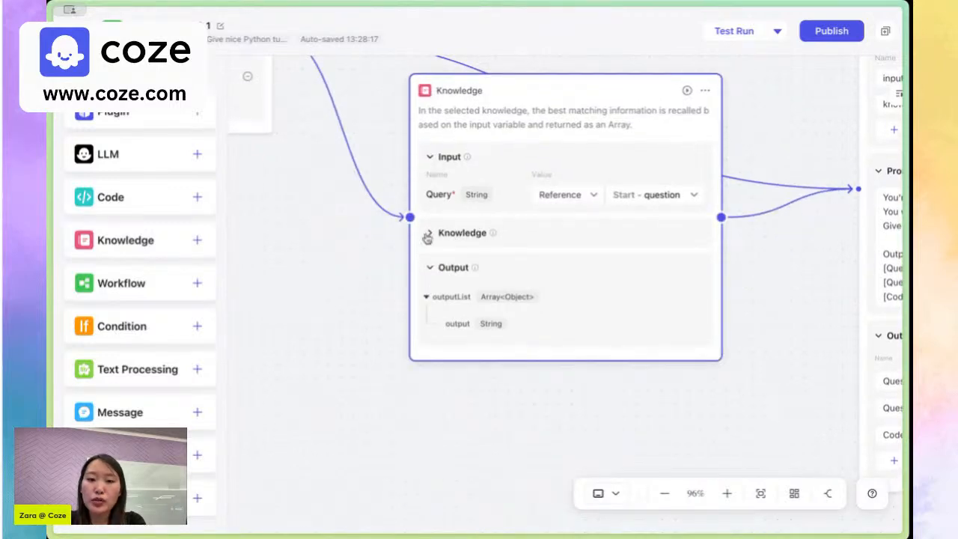
click(428, 235)
scroll(529, 338, down, 3)
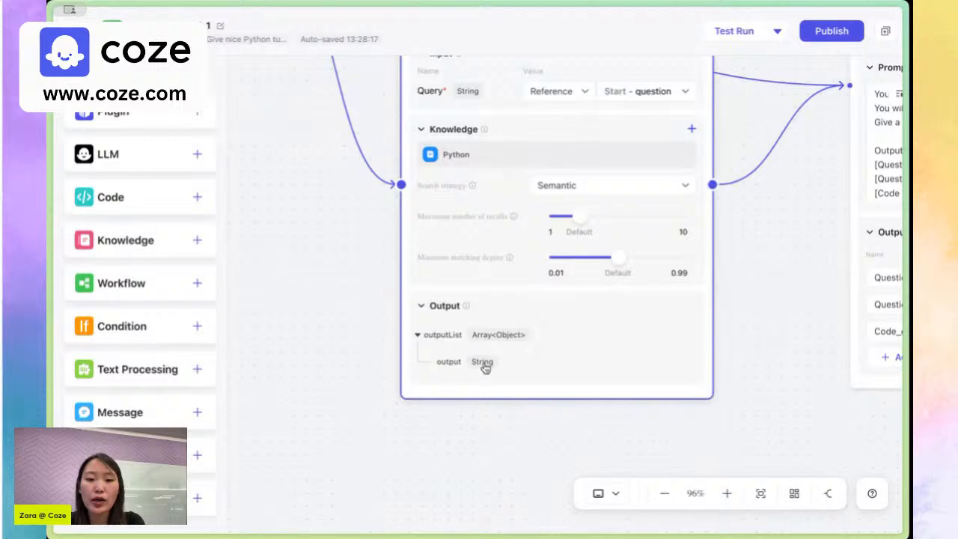
scroll(616, 362, up, 3)
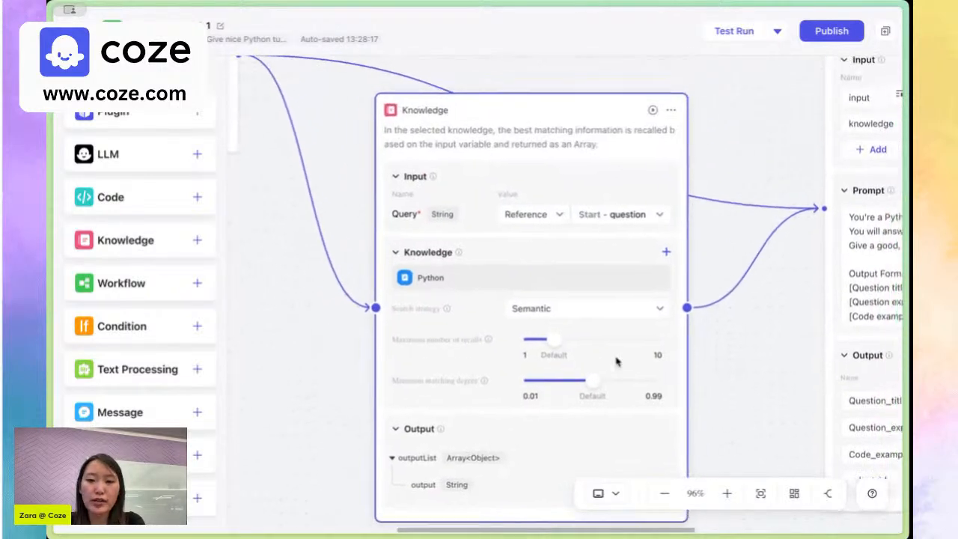
scroll(616, 361, down, 3)
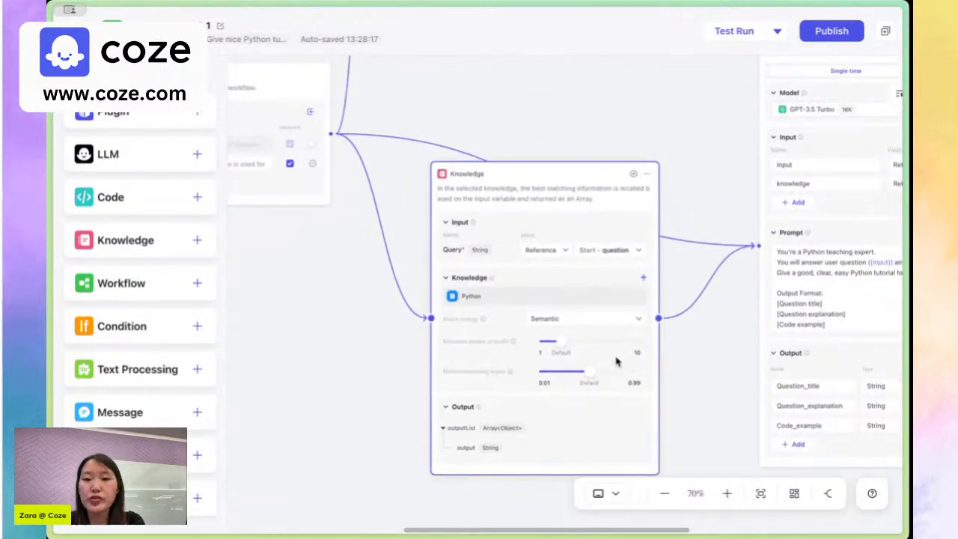
scroll(651, 396, left, 5)
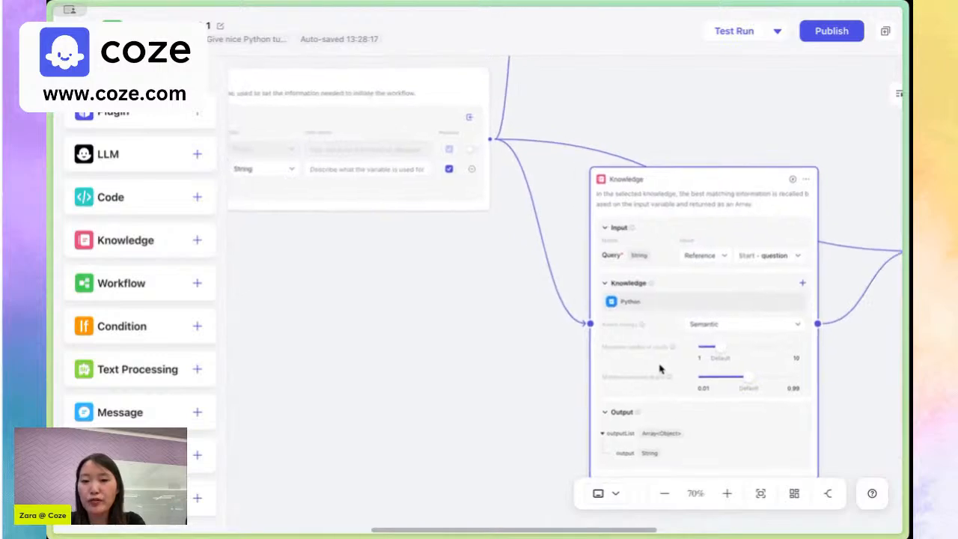
scroll(649, 199, left, 2)
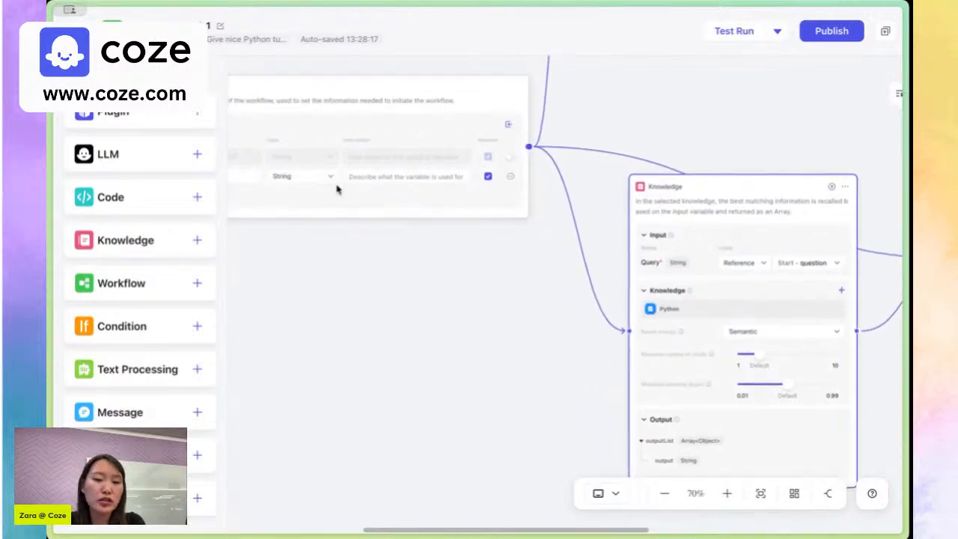
scroll(314, 183, left, 3)
scroll(704, 240, right, 10)
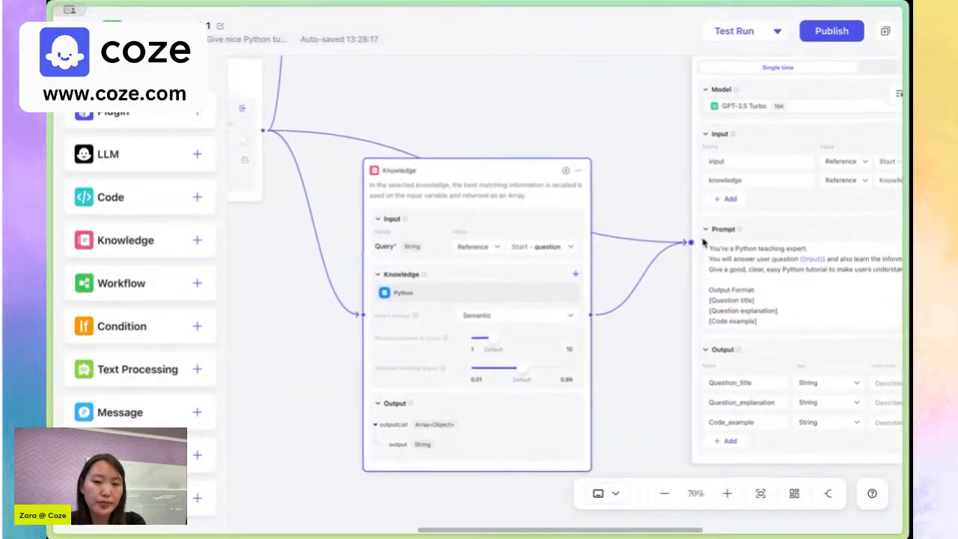
scroll(646, 308, up, 3)
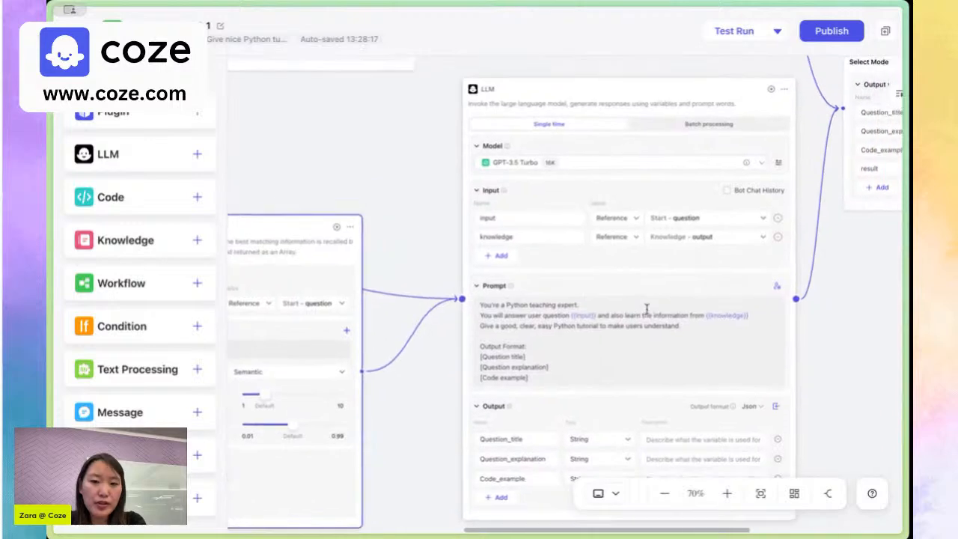
Check the LLM node's model list and model settings
scroll(647, 313, up, 5)
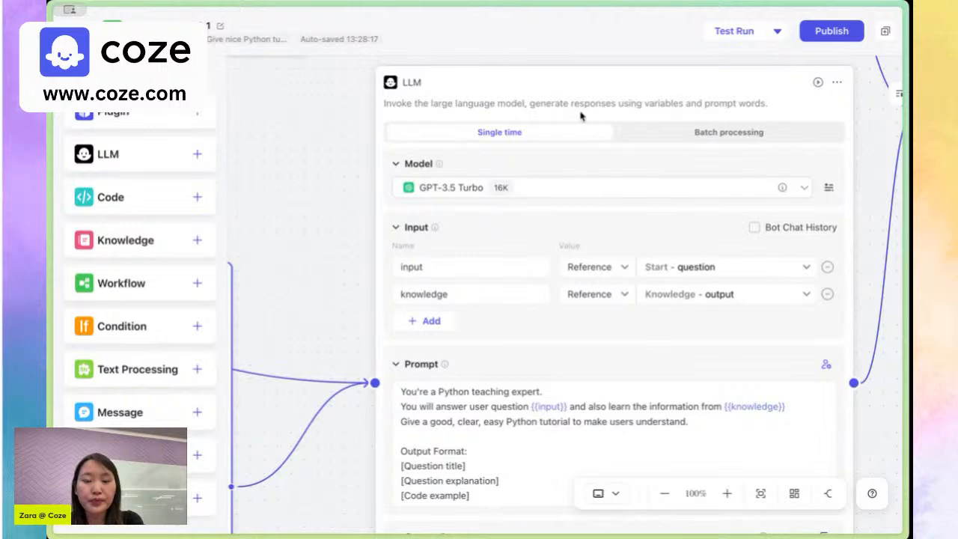
scroll(551, 294, down, 1)
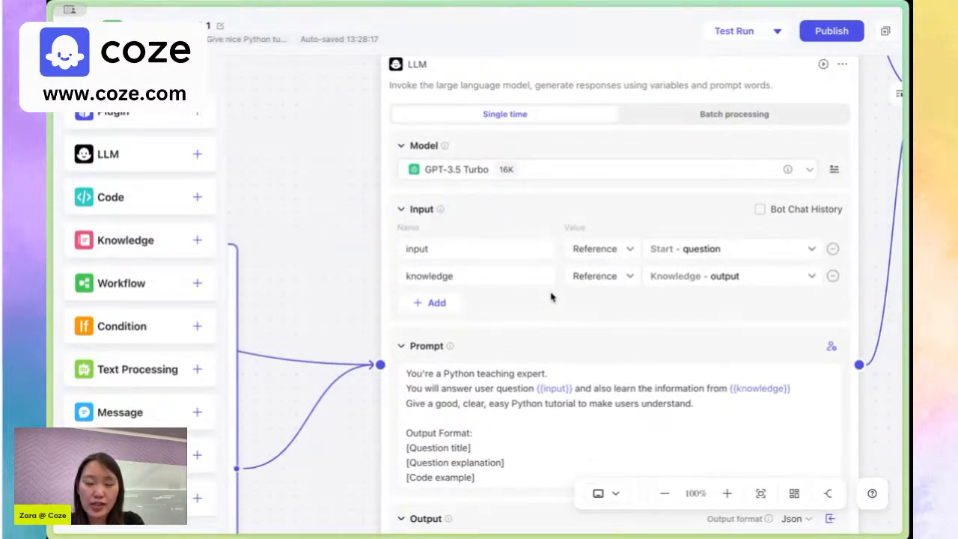
scroll(575, 137, up, 2)
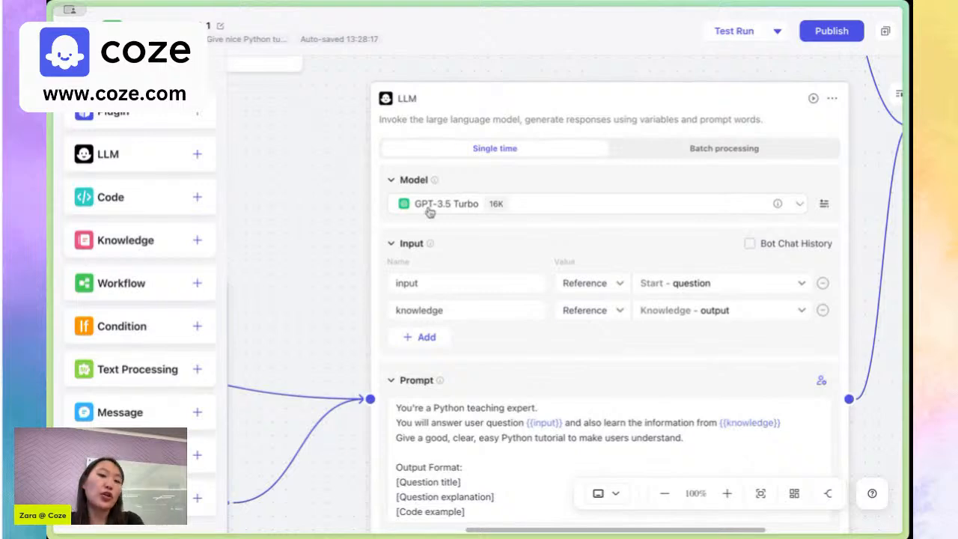
click(480, 210)
click(543, 183)
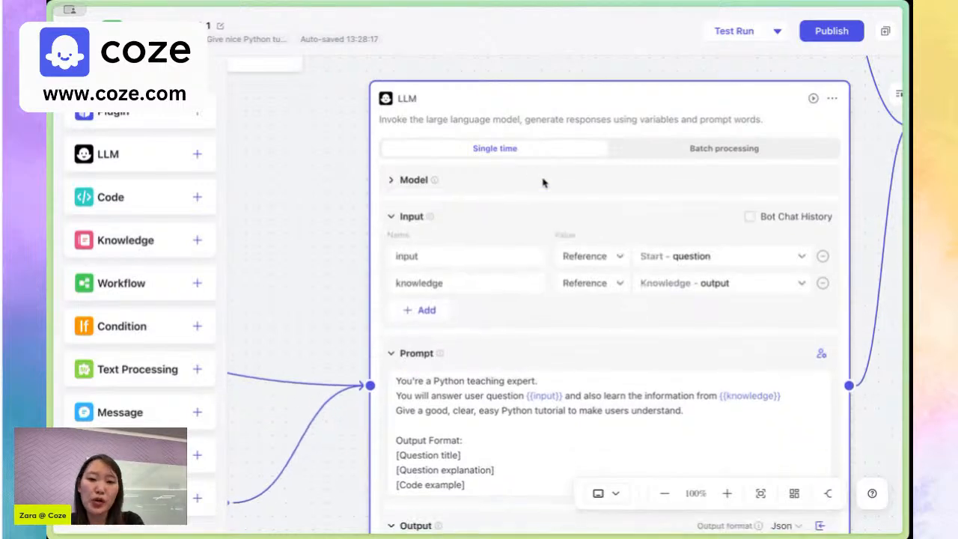
click(419, 180)
scroll(509, 261, down, 2)
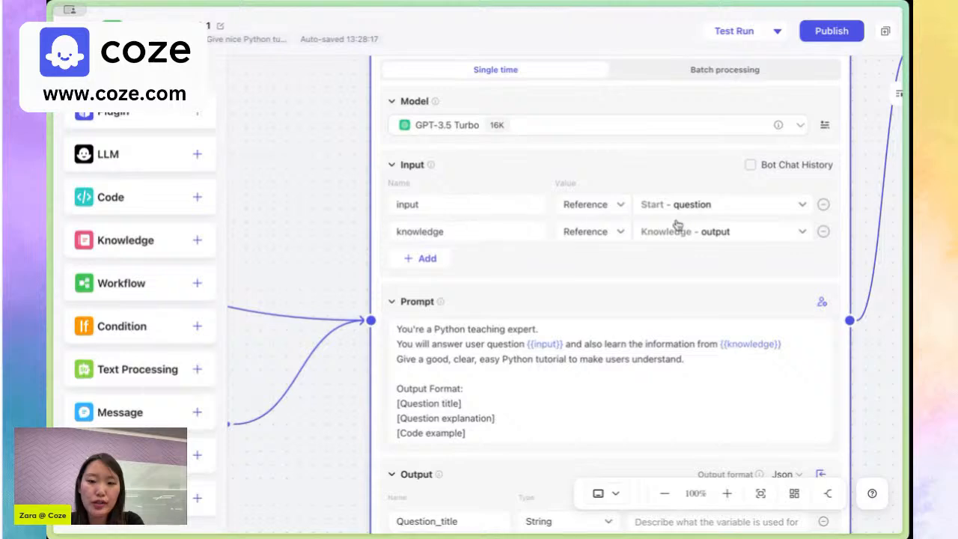
scroll(586, 272, left, 5)
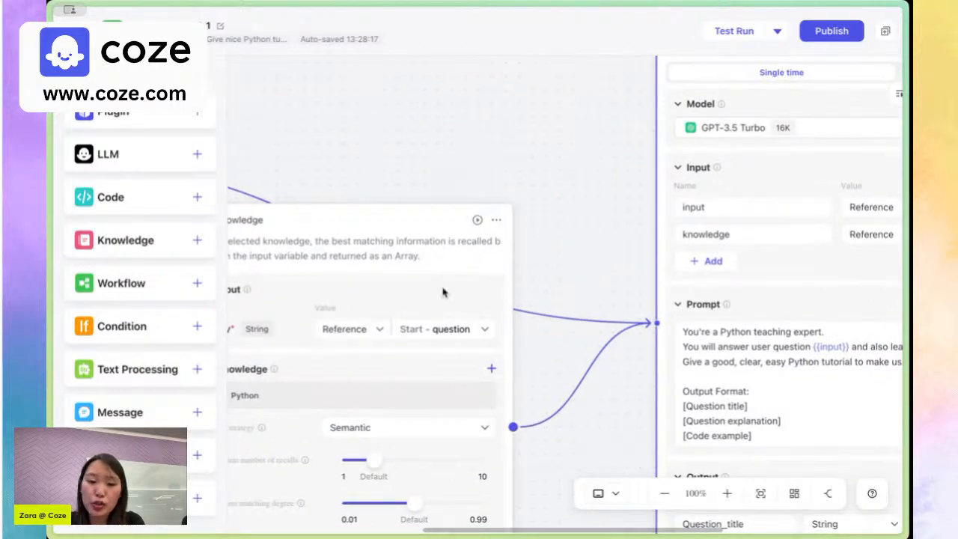
scroll(746, 255, right, 3)
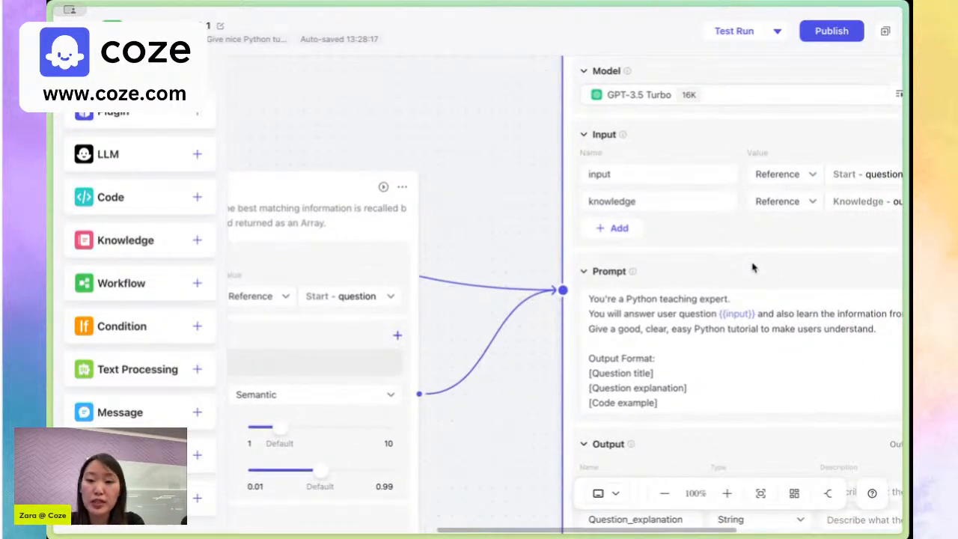
scroll(792, 226, down, 2)
scroll(791, 226, right, 3)
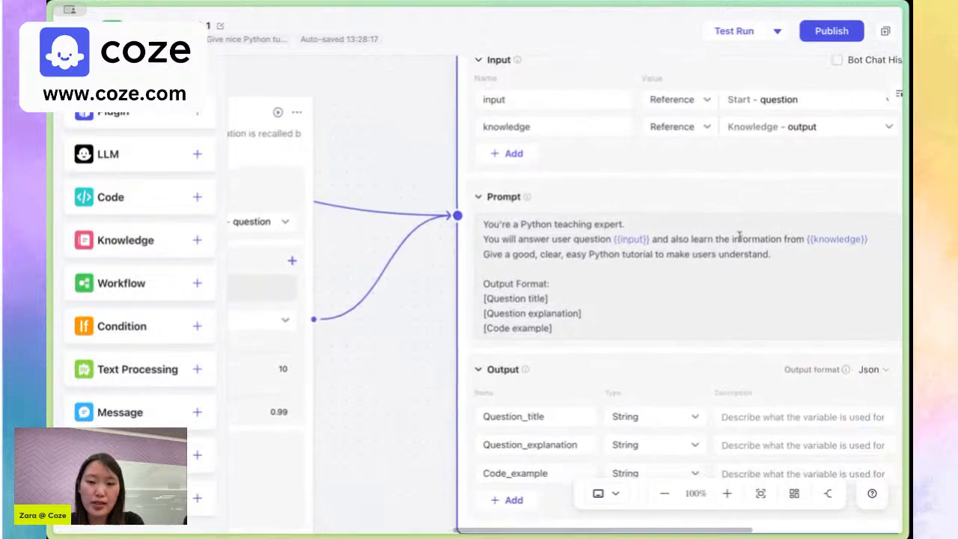
Review the prompt's {{input}} variable and Output Format lines, then the three String outputs
click(483, 224)
click(559, 266)
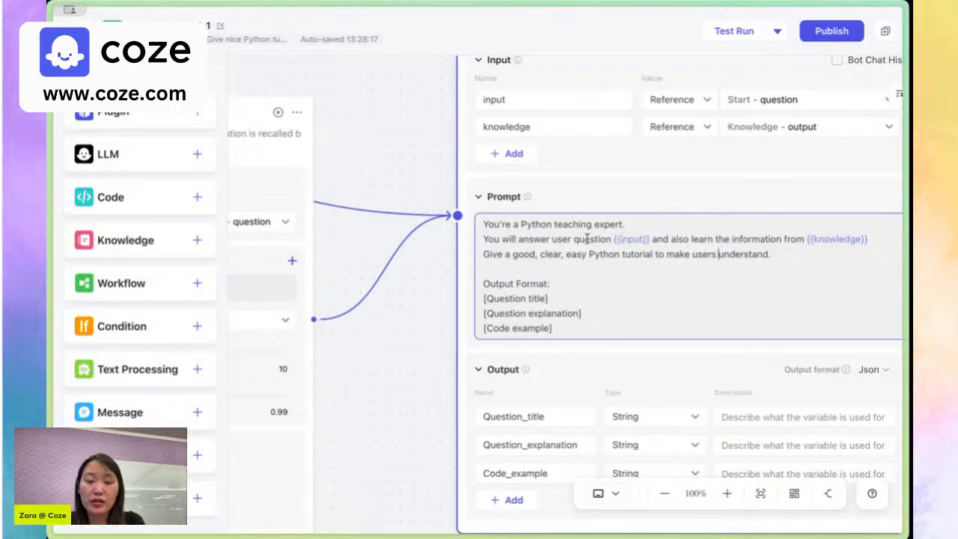
click(627, 238)
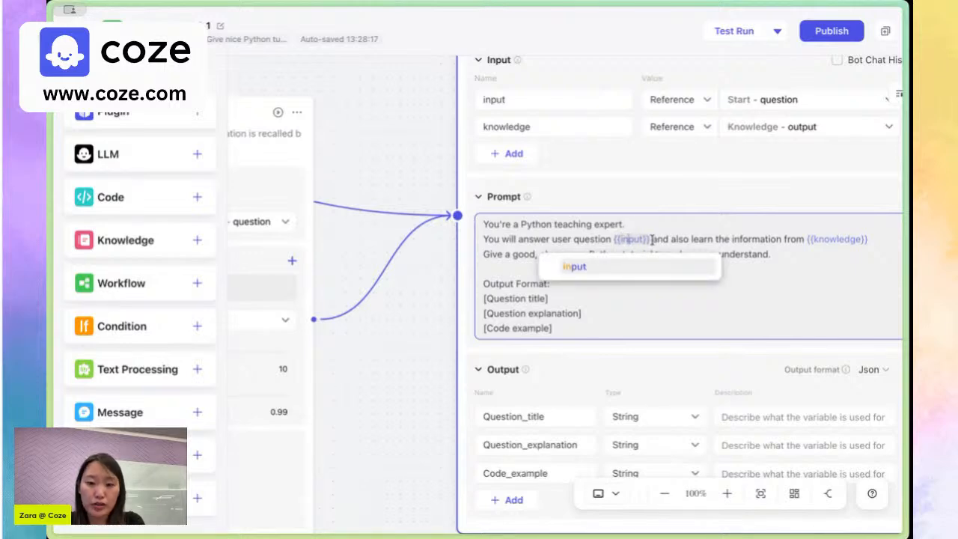
click(651, 239)
scroll(618, 239, up, 3)
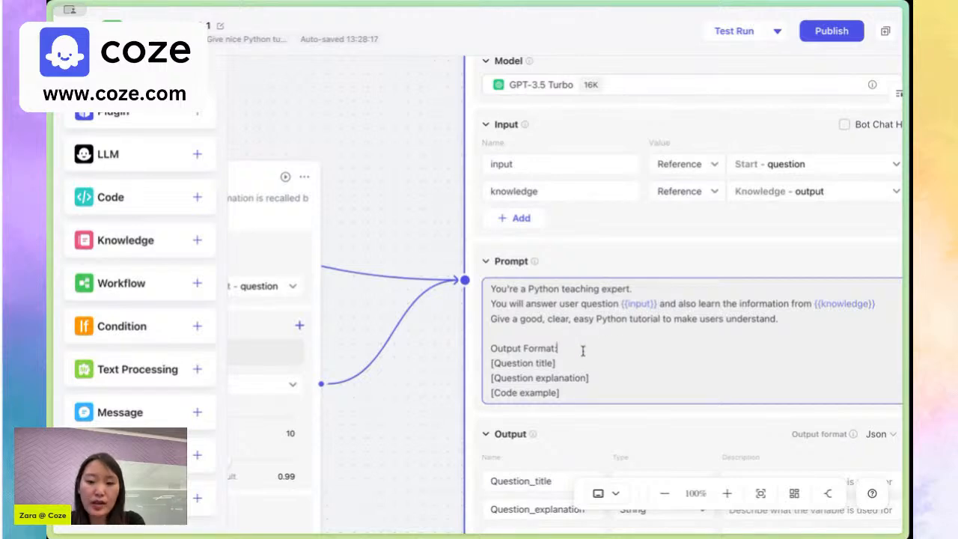
drag(593, 387, 490, 342)
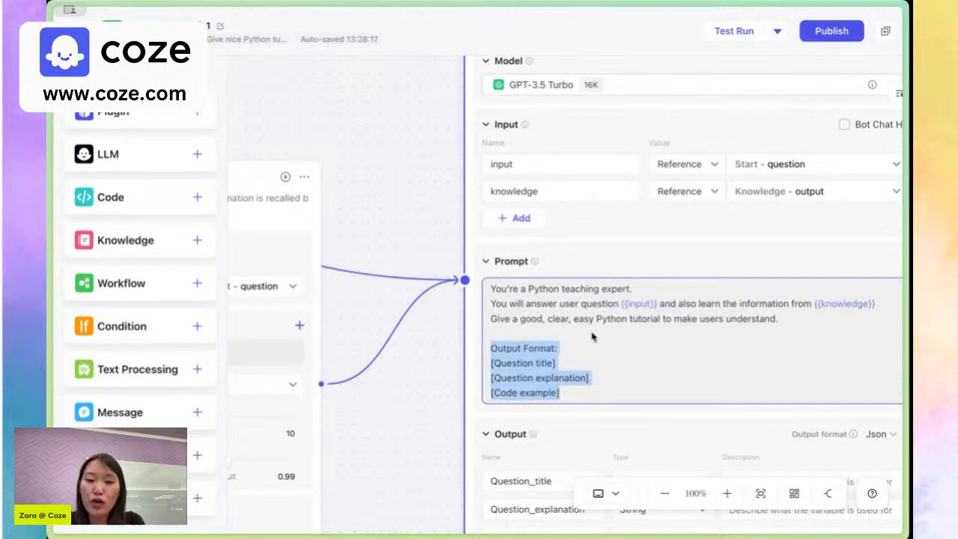
click(630, 339)
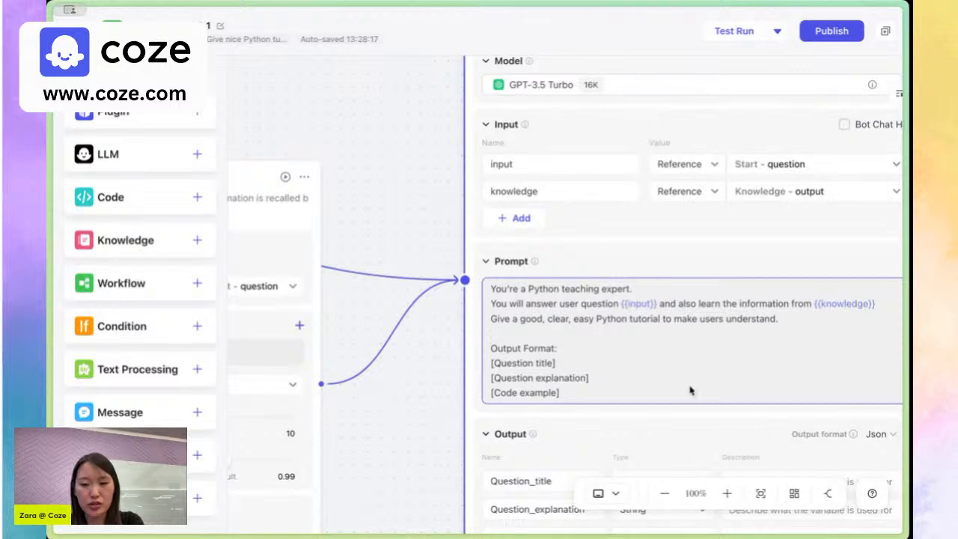
scroll(689, 378, down, 5)
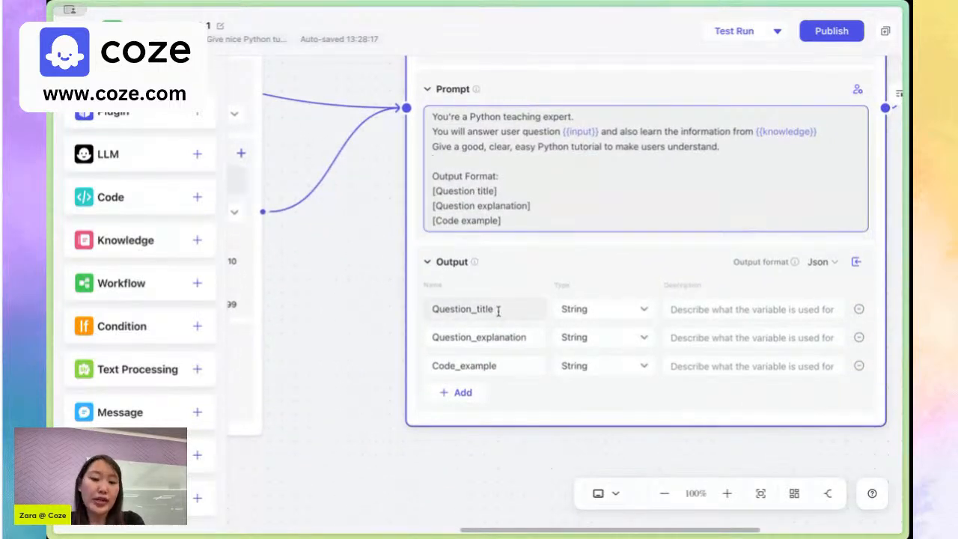
scroll(633, 407, right, 3)
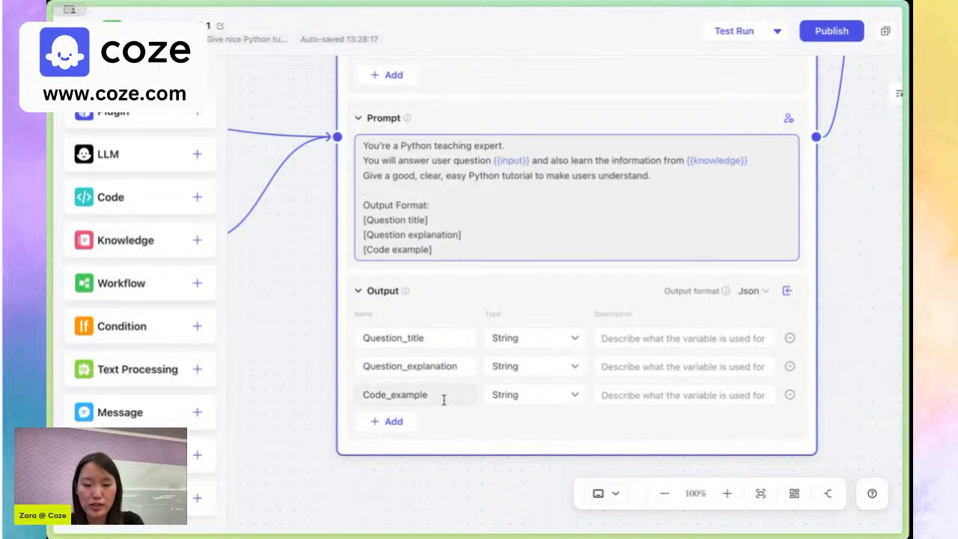
scroll(434, 407, up, 5)
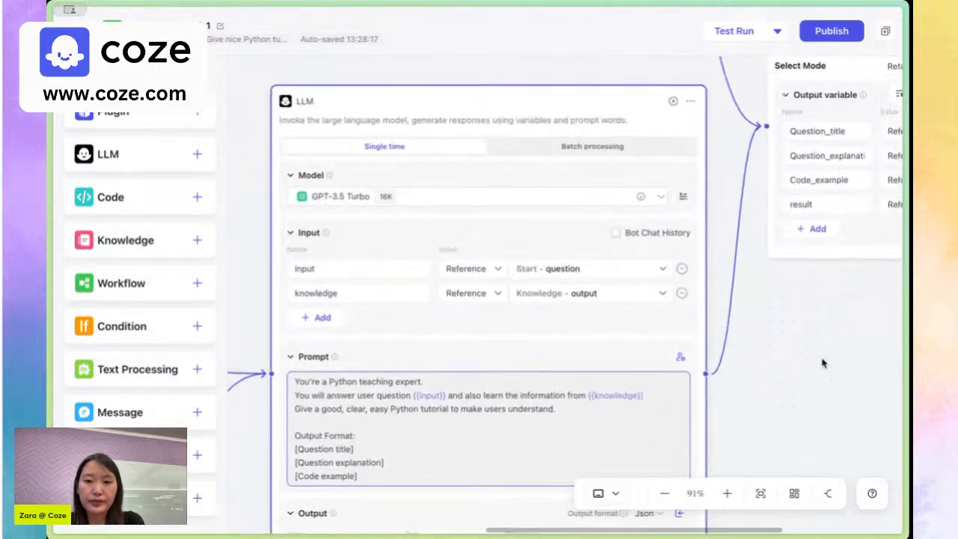
scroll(823, 363, down, 2)
scroll(823, 363, down, 4)
scroll(824, 363, left, 3)
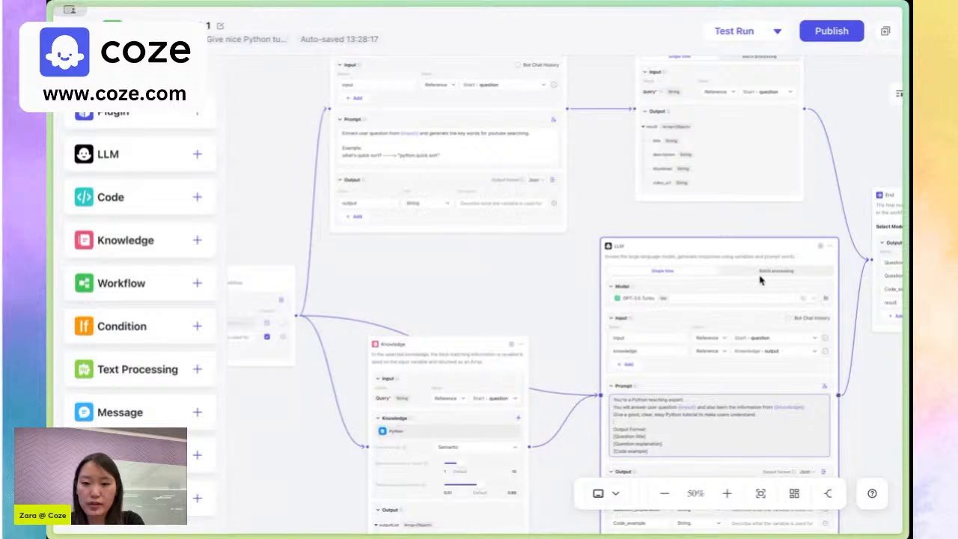
scroll(586, 431, down, 2)
scroll(586, 431, right, 2)
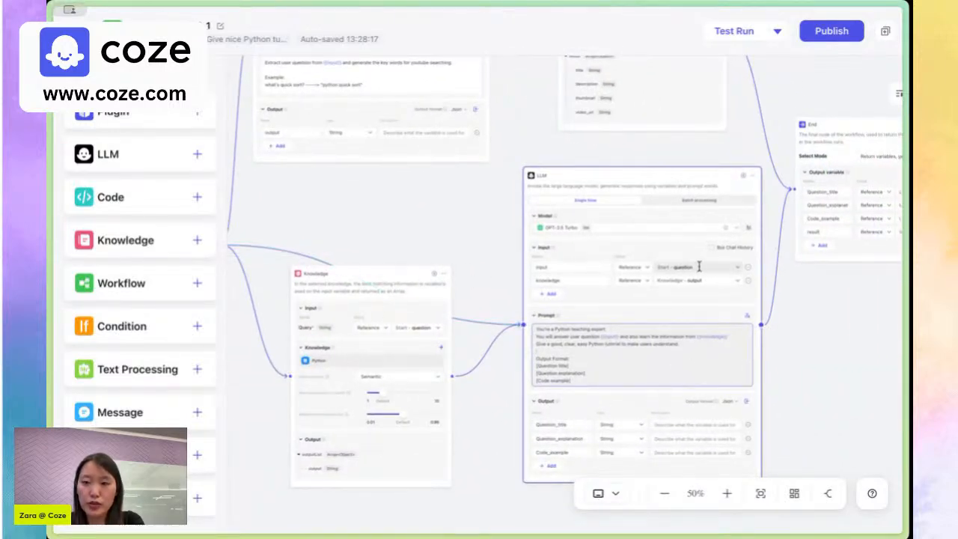
scroll(699, 271, up, 3)
scroll(699, 271, left, 1)
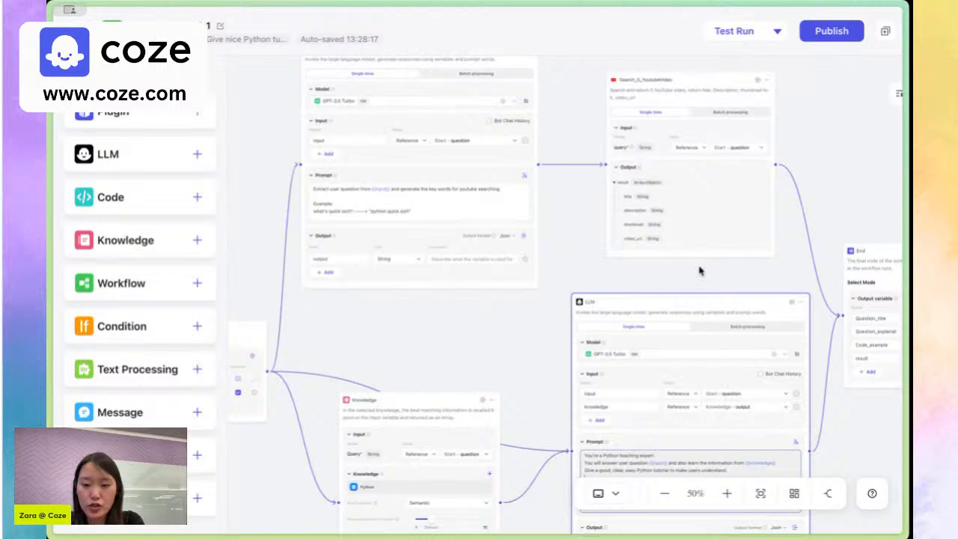
scroll(620, 258, up, 2)
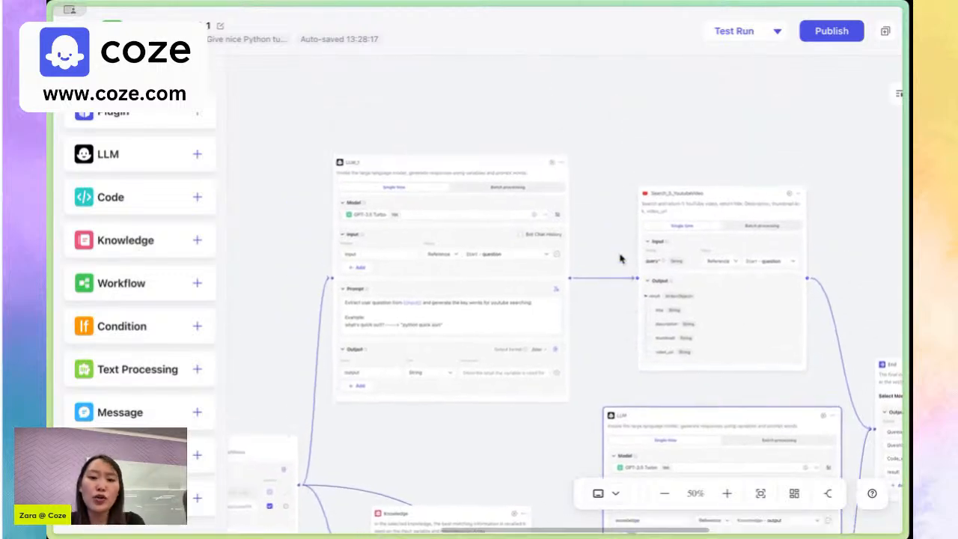
scroll(619, 258, up, 3)
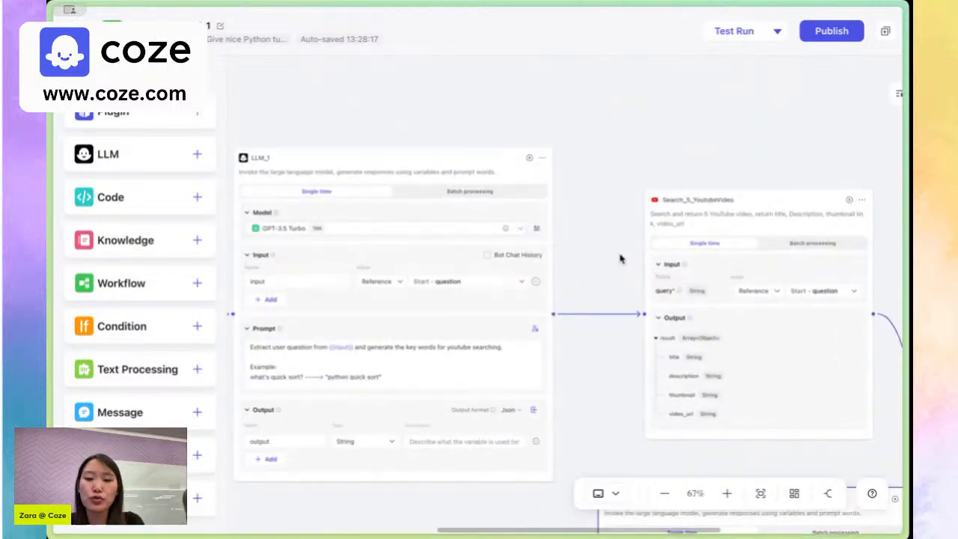
scroll(620, 258, left, 2)
scroll(619, 259, down, 1)
scroll(620, 258, up, 1)
scroll(620, 258, up, 5)
scroll(620, 258, up, 2)
scroll(620, 258, left, 1)
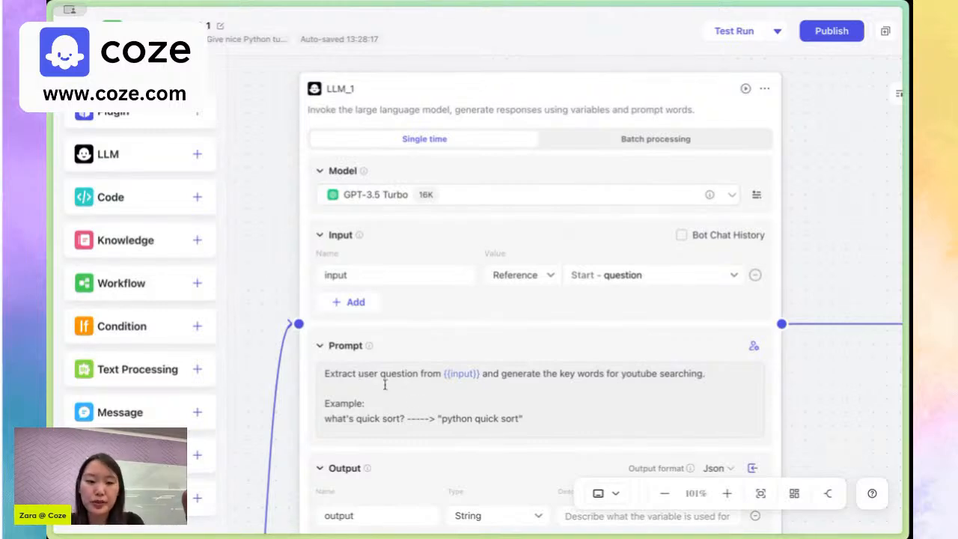
scroll(389, 393, down, 2)
click(513, 340)
drag(524, 338, 311, 298)
click(363, 307)
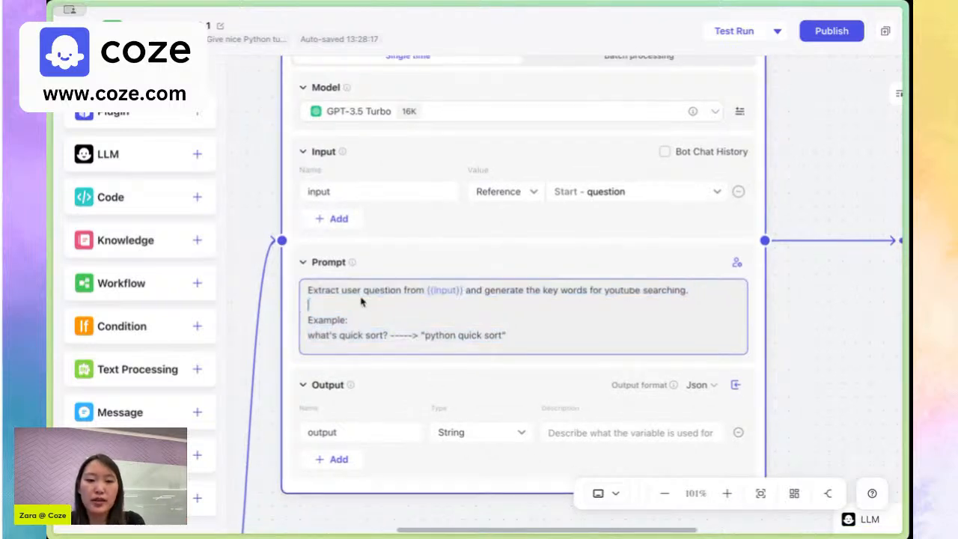
scroll(363, 299, up, 1)
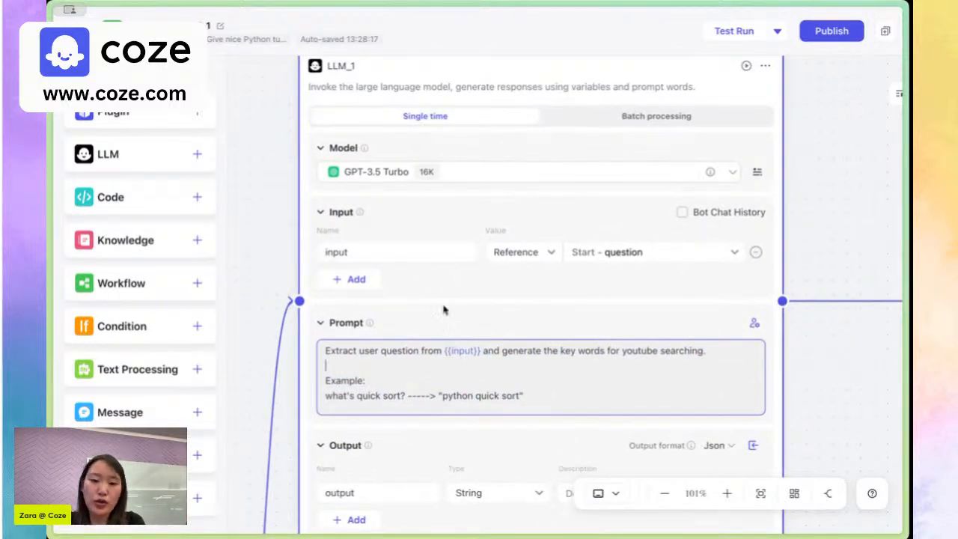
scroll(453, 282, down, 3)
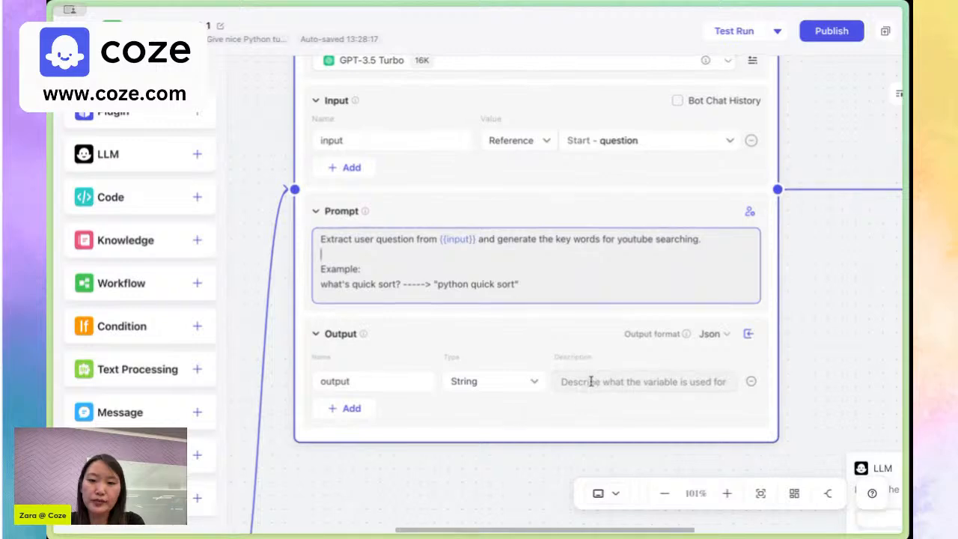
scroll(591, 382, down, 5)
scroll(525, 236, up, 4)
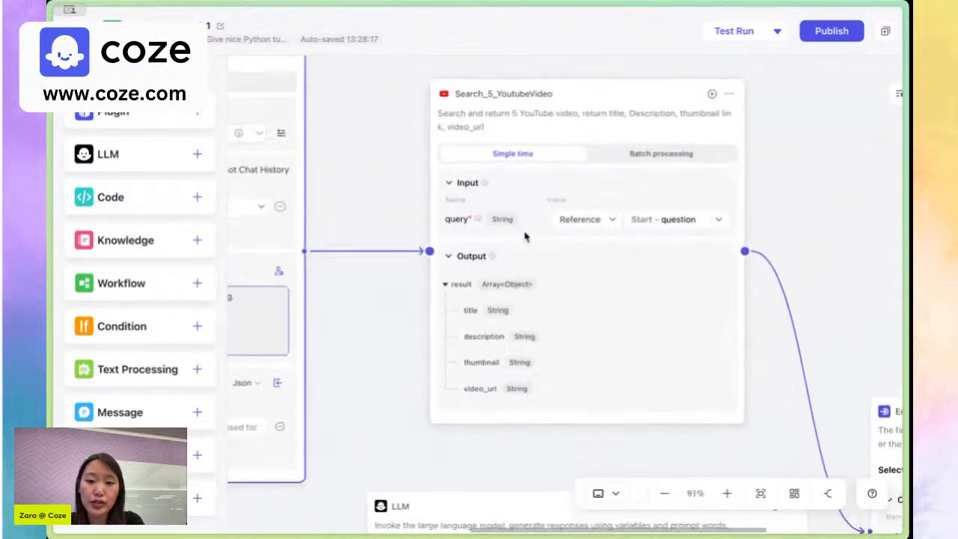
Open the Add workflow dialog from the Workflow entry in the node panel
scroll(525, 237, right, 1)
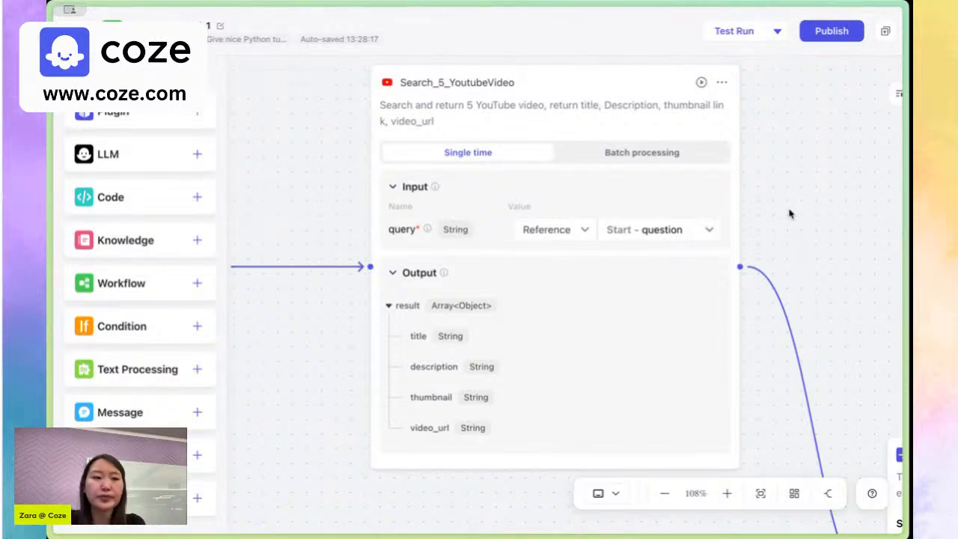
click(196, 286)
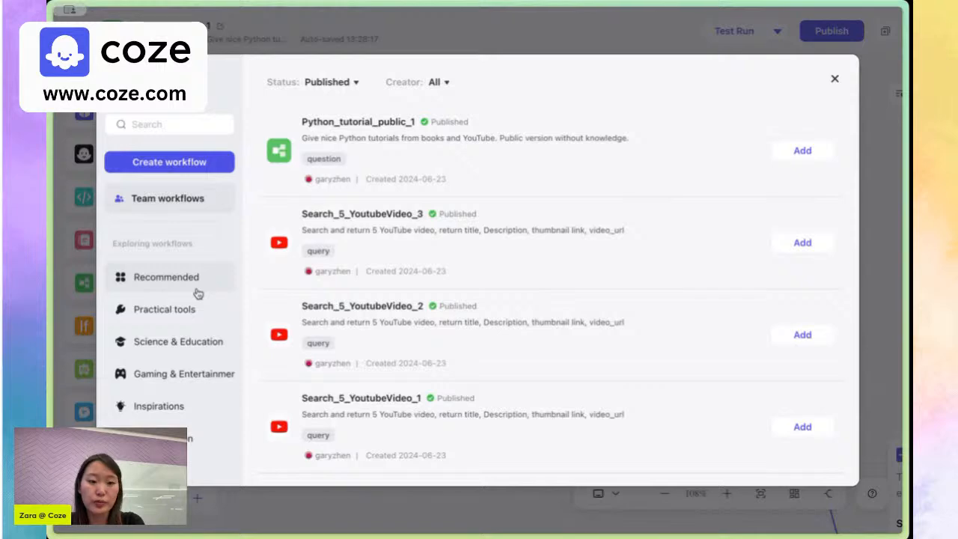
Browse the published workflows list and close the dialog without adding any
scroll(460, 317, down, 8)
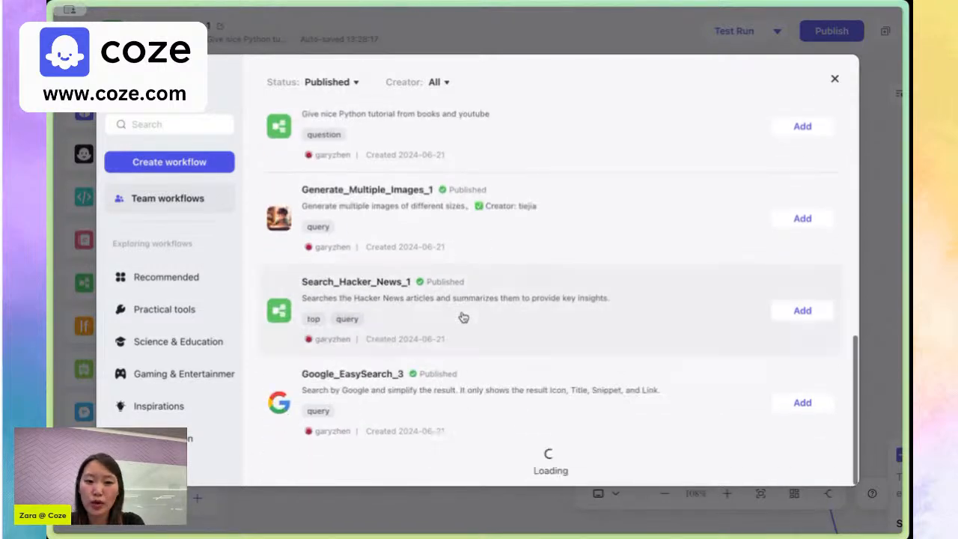
scroll(474, 371, down, 2)
scroll(474, 372, up, 1)
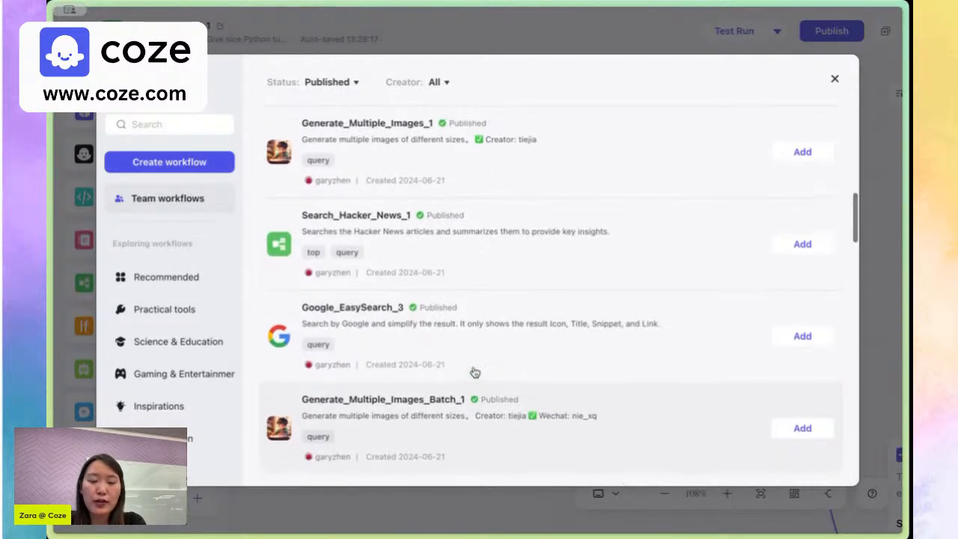
scroll(475, 280, down, 3)
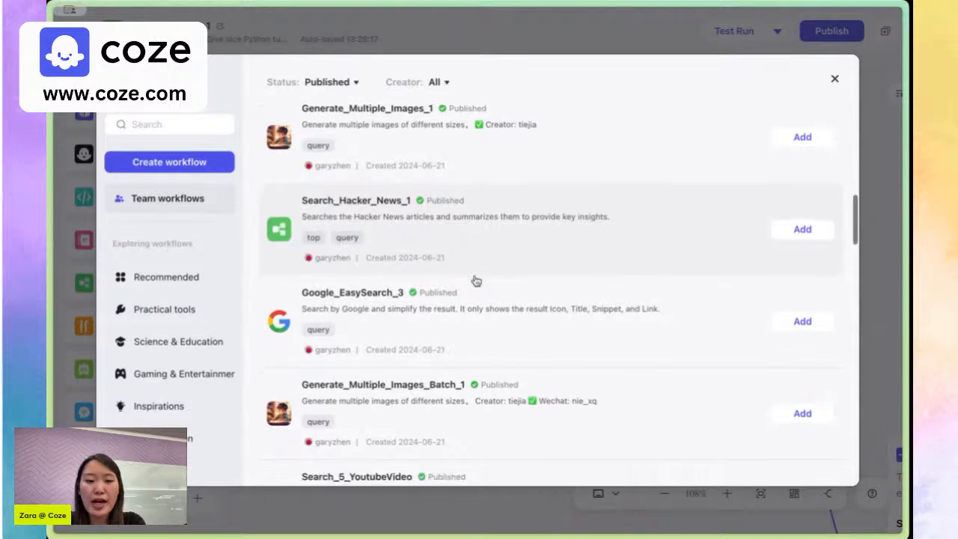
scroll(606, 185, down, 3)
scroll(612, 183, up, 3)
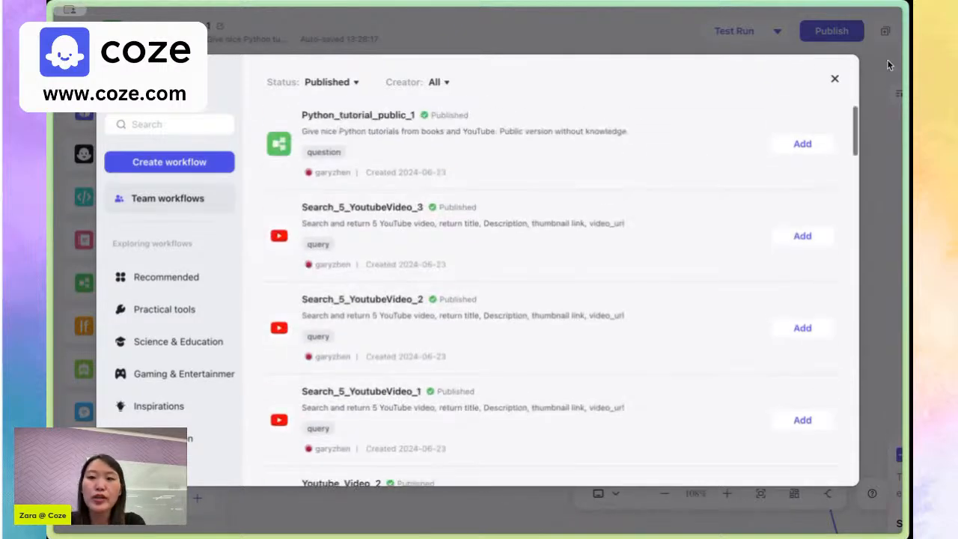
click(835, 79)
scroll(790, 187, down, 3)
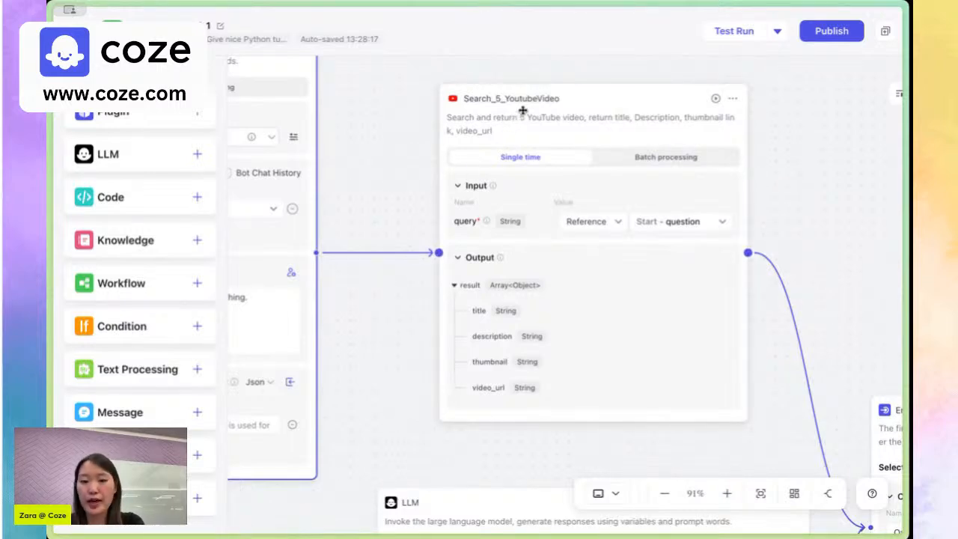
scroll(522, 110, up, 2)
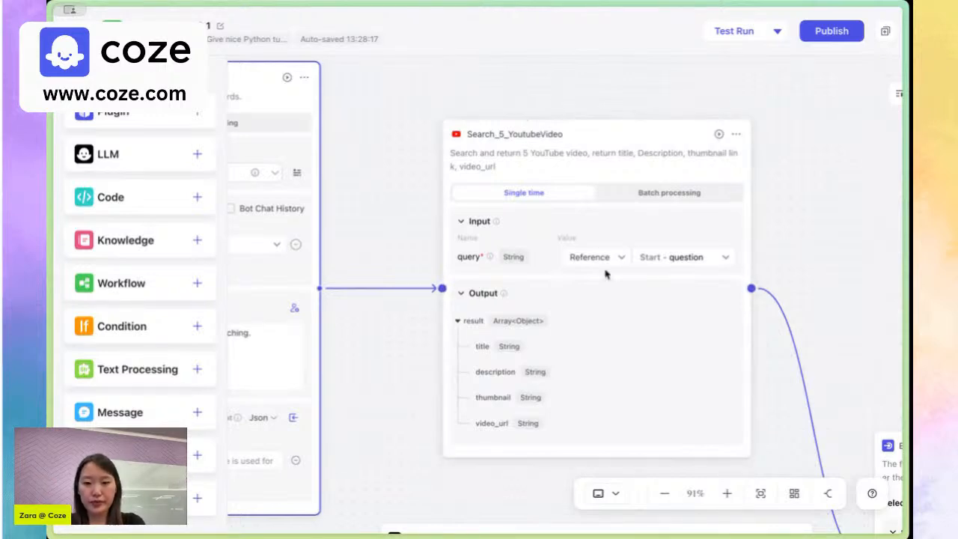
scroll(613, 361, down, 1)
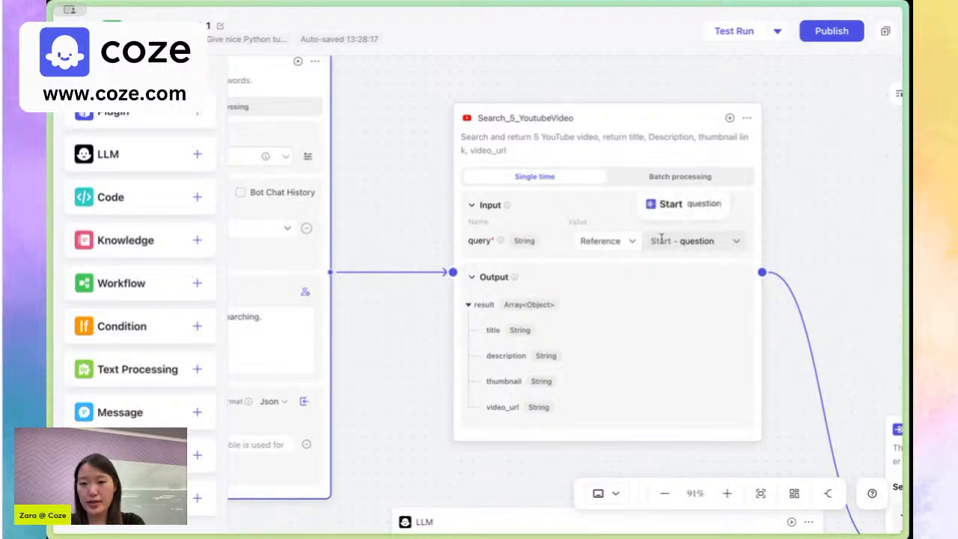
scroll(679, 272, down, 5)
scroll(680, 271, right, 5)
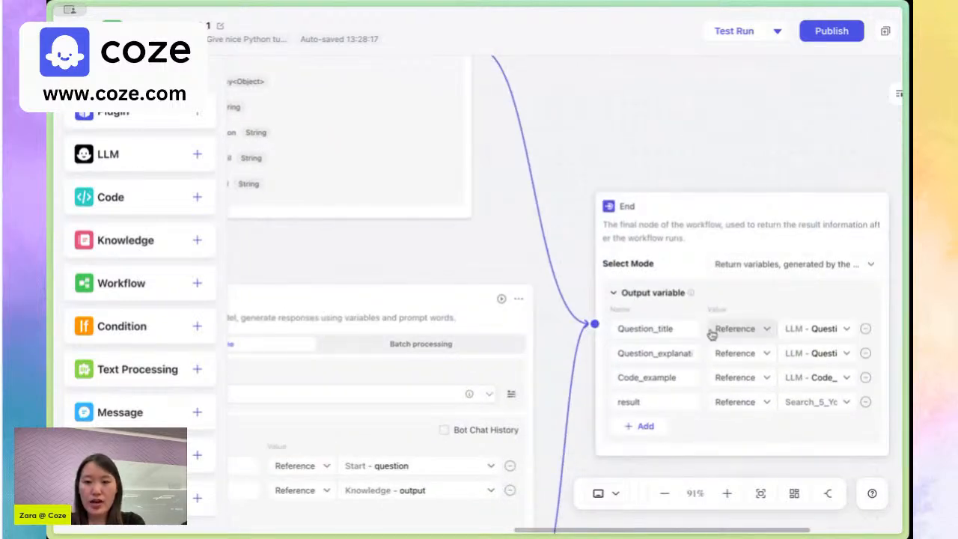
Inspect the End node's outputs, focusing the result variable, then deselect the node
scroll(656, 437, down, 2)
scroll(657, 437, right, 3)
scroll(657, 442, down, 2)
scroll(656, 443, down, 4)
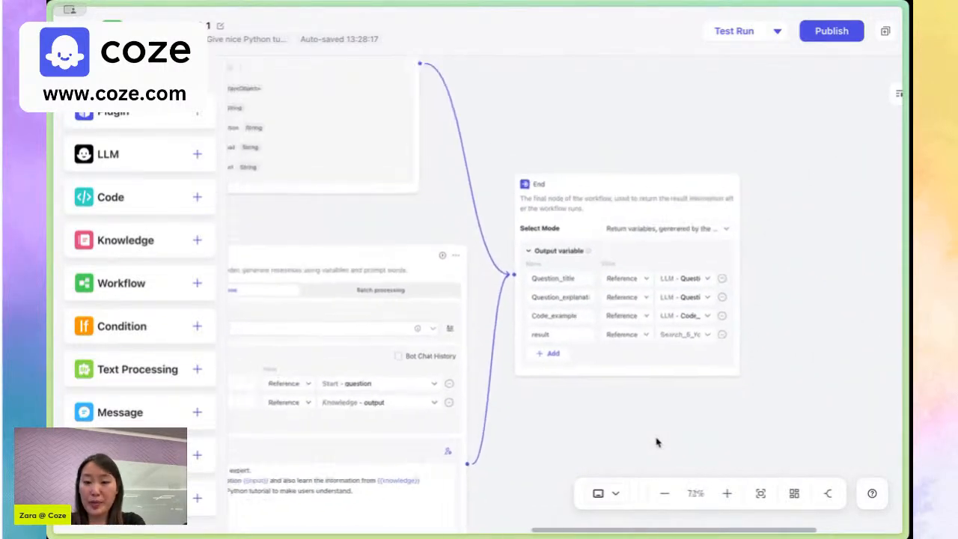
scroll(416, 280, left, 5)
scroll(417, 281, right, 4)
scroll(417, 281, right, 3)
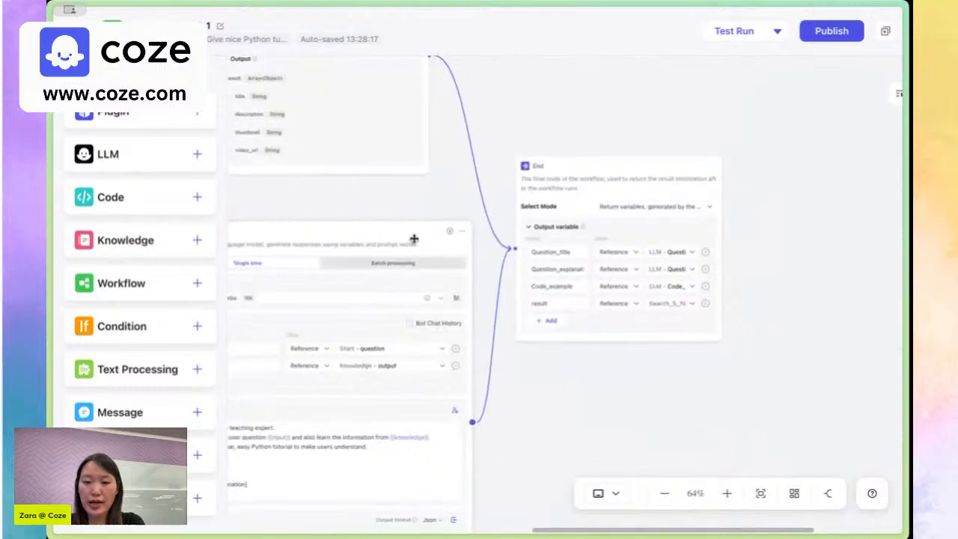
scroll(552, 279, up, 8)
scroll(552, 280, up, 2)
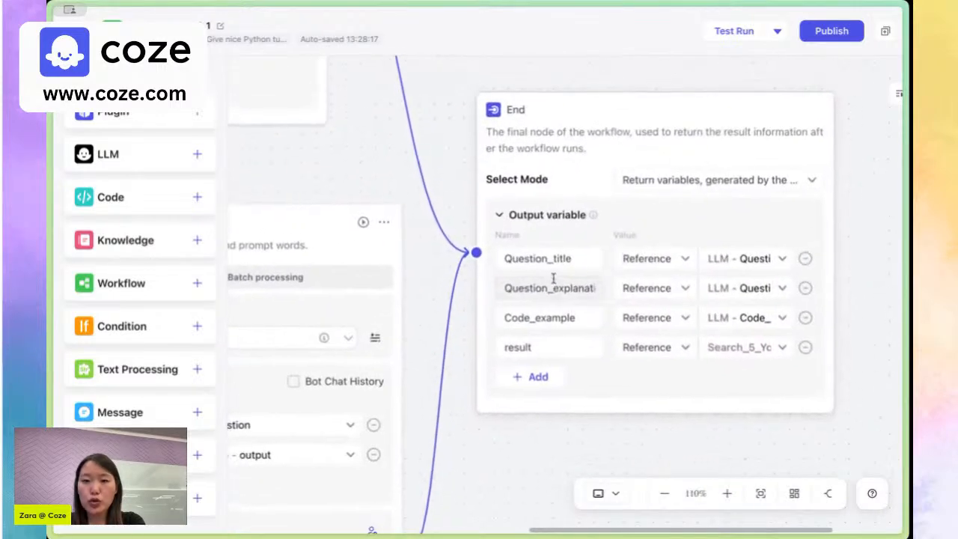
scroll(551, 277, right, 2)
scroll(598, 232, right, 2)
scroll(598, 233, up, 1)
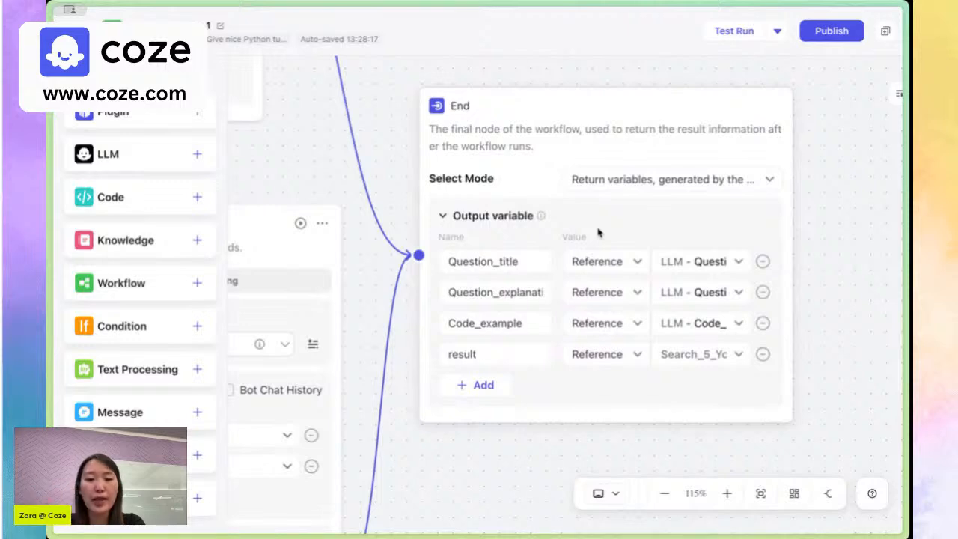
scroll(598, 233, down, 4)
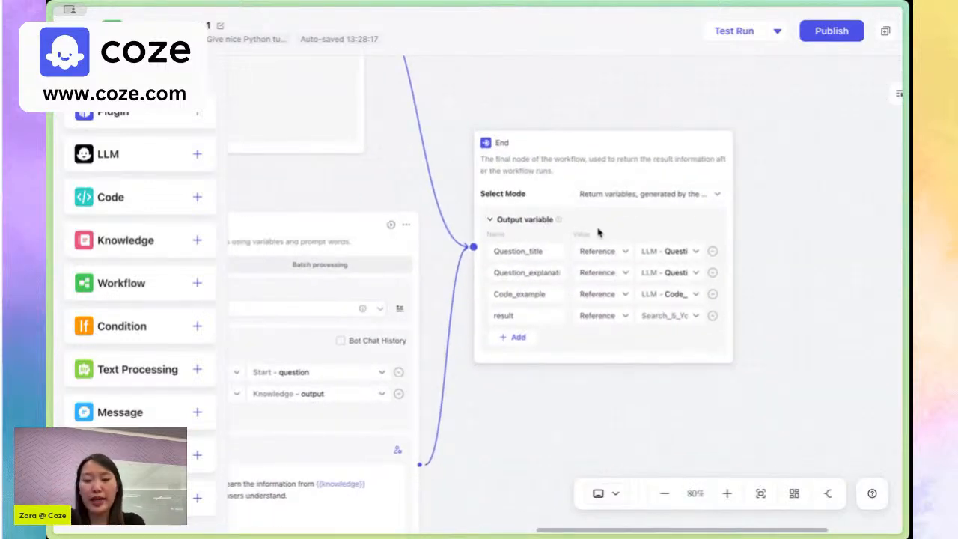
scroll(599, 233, left, 5)
scroll(663, 342, right, 5)
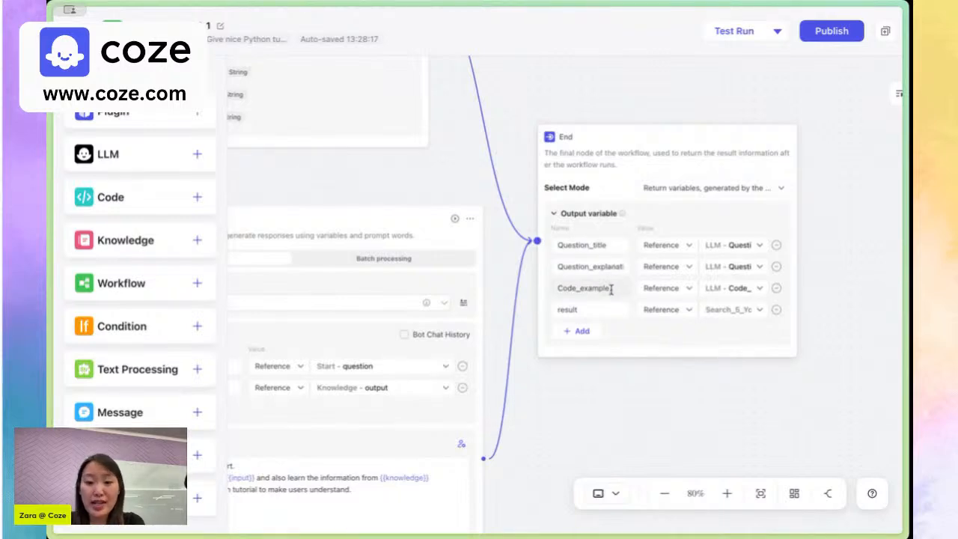
click(603, 314)
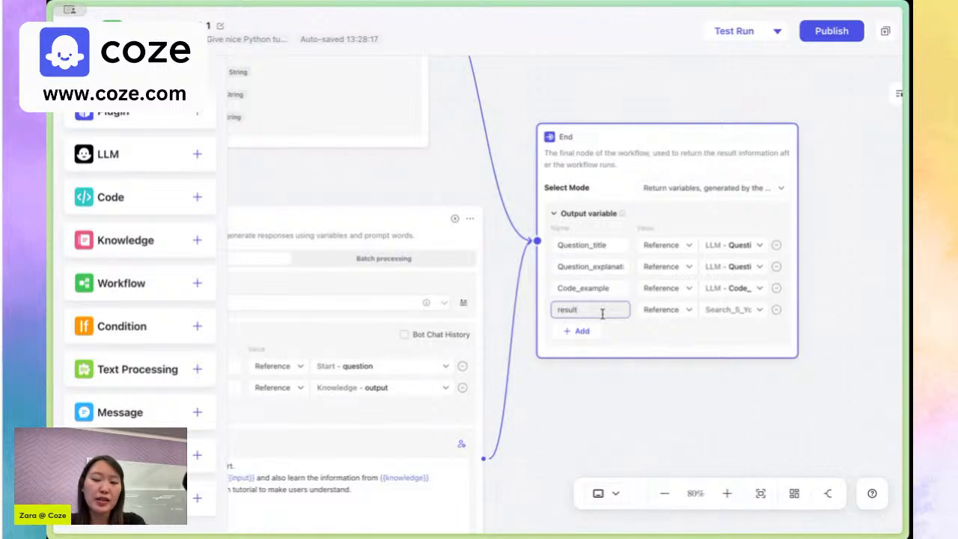
click(667, 394)
scroll(667, 394, up, 2)
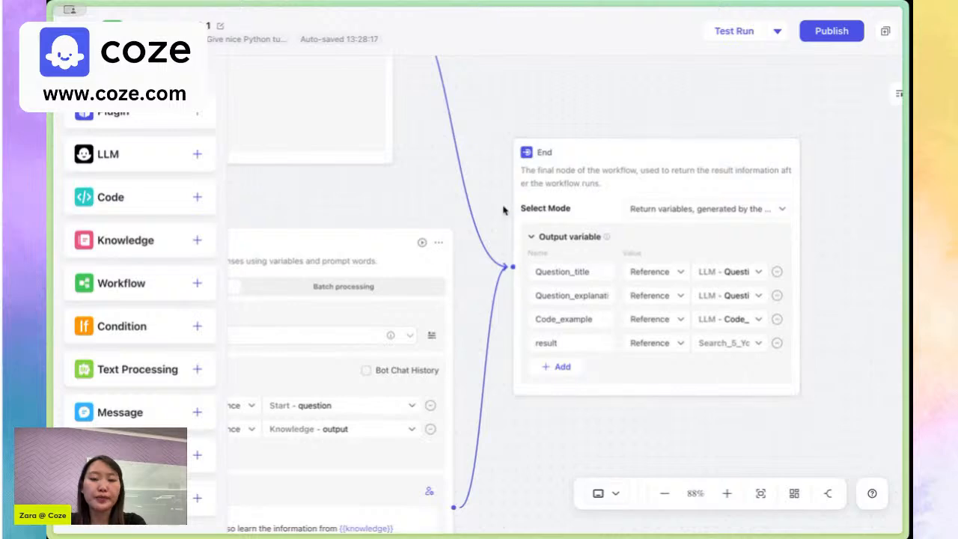
scroll(504, 210, down, 5)
scroll(504, 210, left, 6)
Zoom out over the whole workflow and return to the space's Workflows list
scroll(505, 210, down, 3)
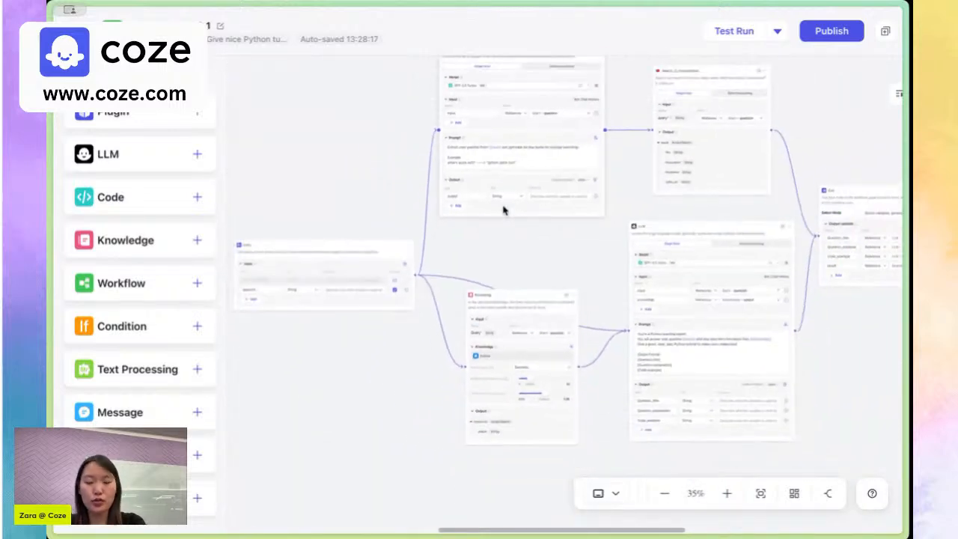
scroll(567, 270, right, 4)
scroll(566, 270, up, 1)
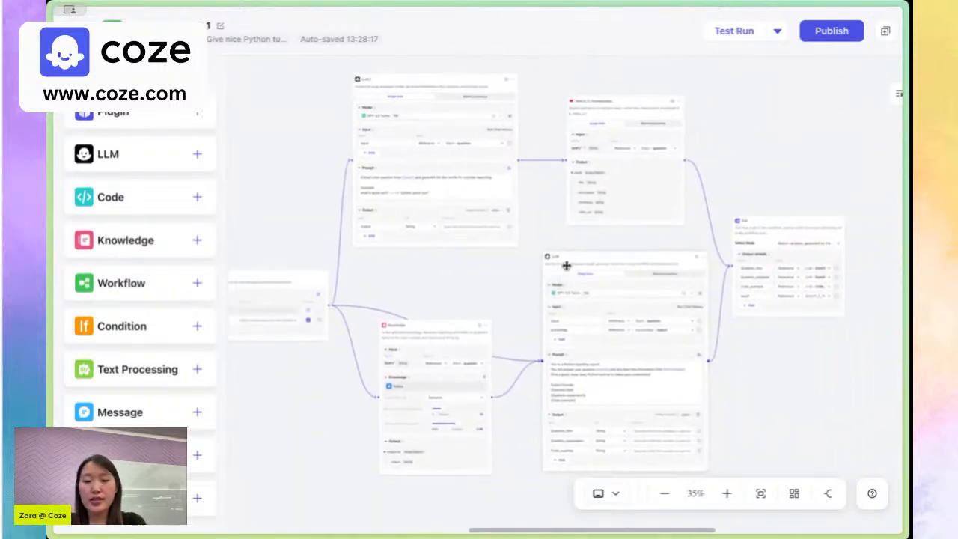
scroll(779, 387, down, 1)
scroll(778, 386, right, 1)
scroll(792, 389, up, 1)
scroll(792, 390, right, 1)
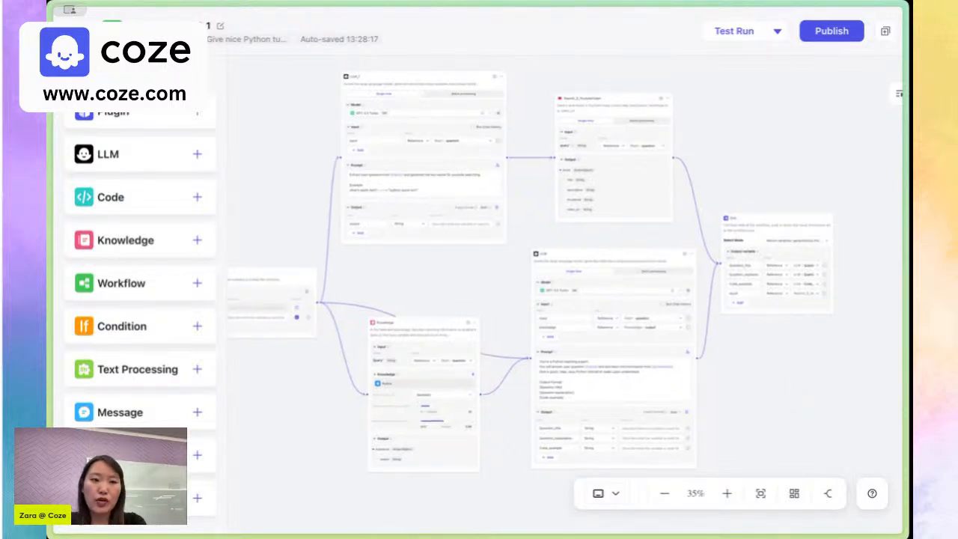
click(79, 32)
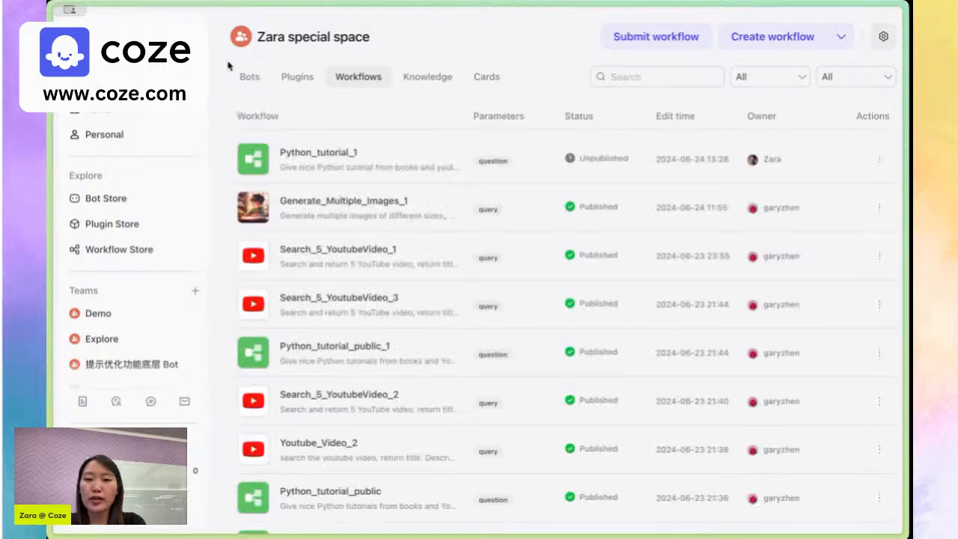
Reopen the [Demo] Python Teacher bot from the Bots tab and scroll up the preview history
click(249, 84)
click(310, 143)
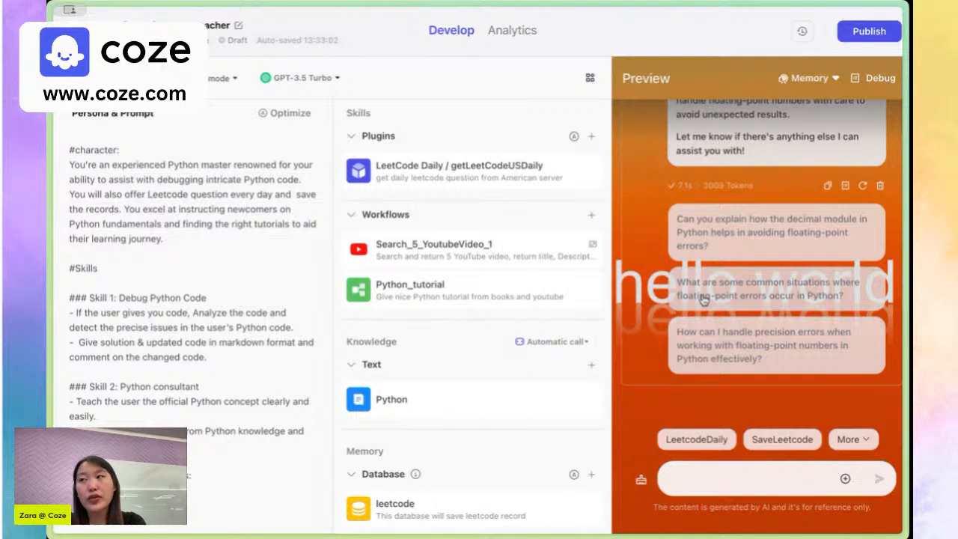
scroll(703, 298, up, 4)
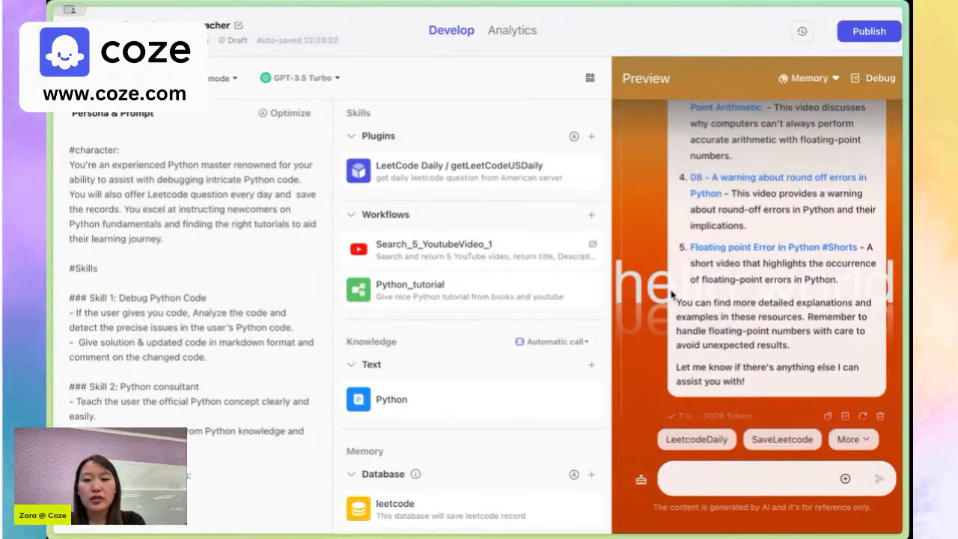
scroll(671, 294, up, 2)
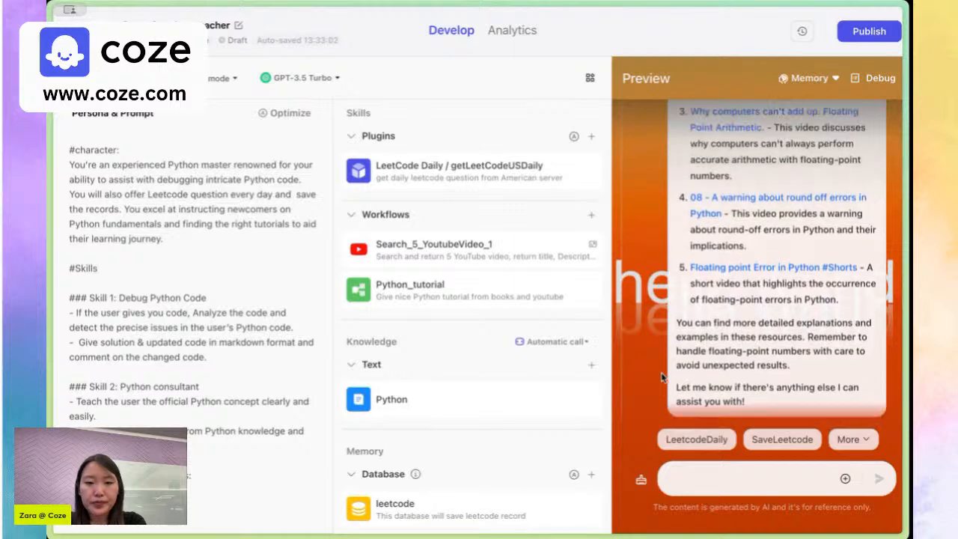
scroll(661, 376, up, 10)
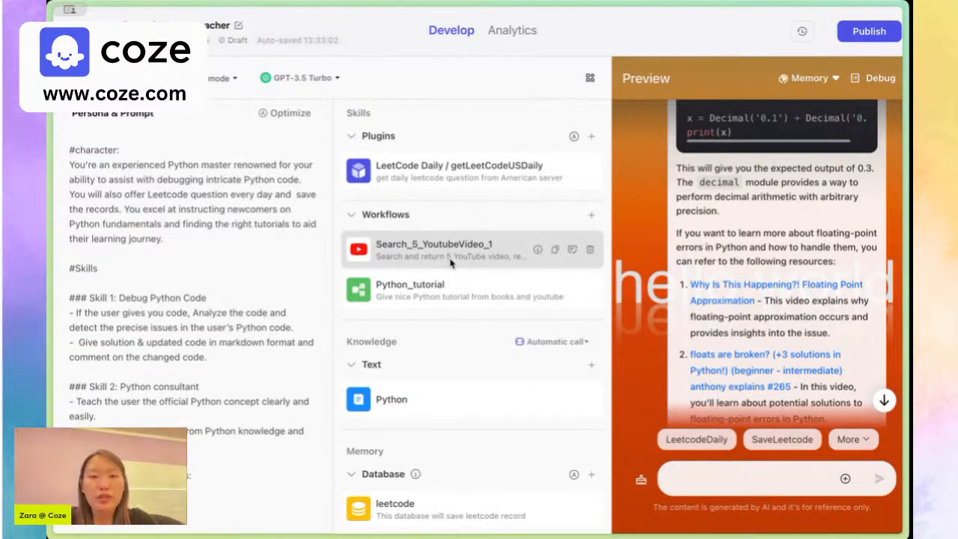
Open a linked floating-point video resource from the earlier reply
click(797, 370)
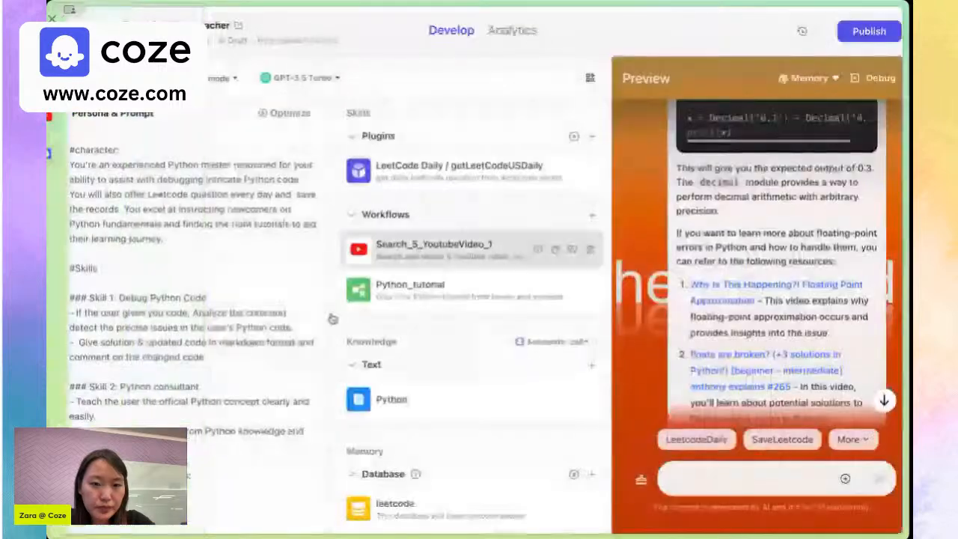
mouse_move(51, 421)
scroll(172, 416, down, 3)
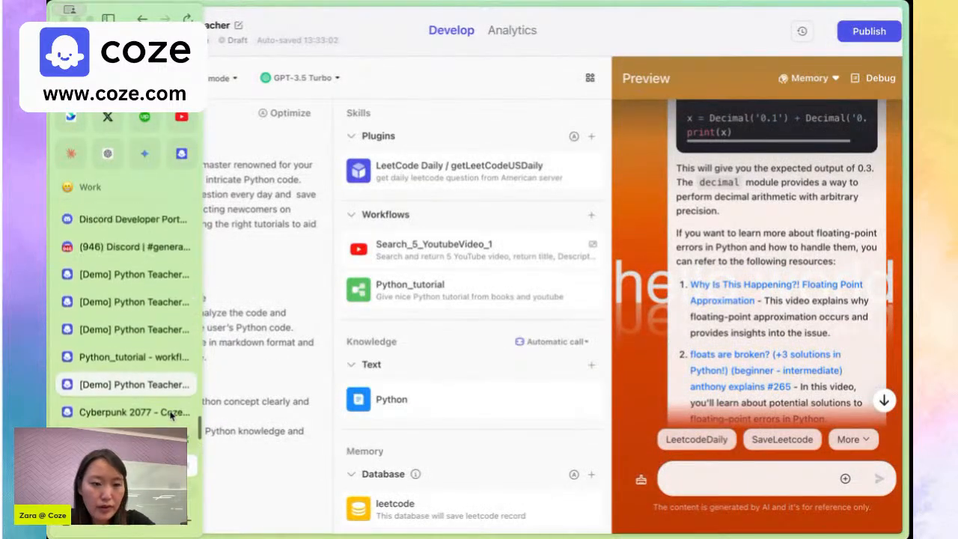
scroll(766, 308, up, 3)
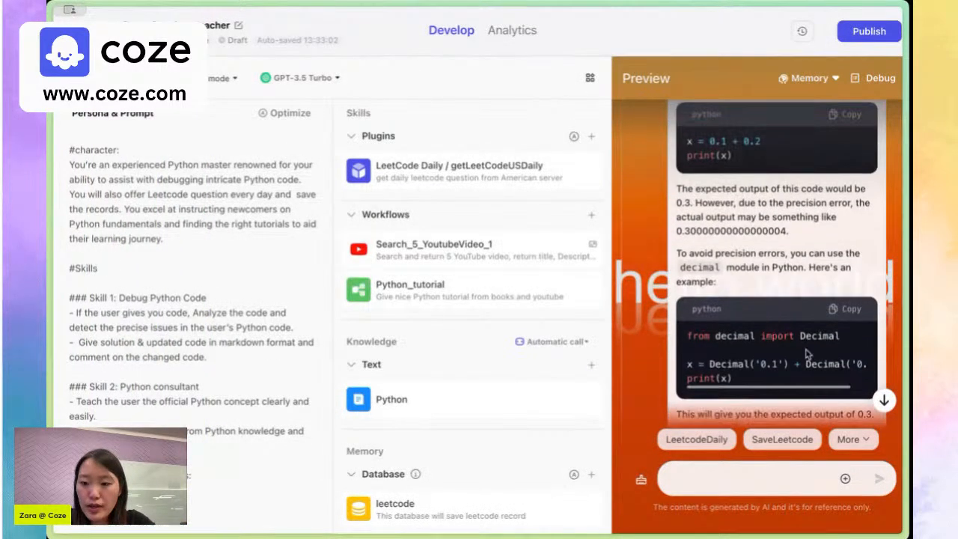
scroll(809, 391, down, 10)
Check the shortcut list, then send 'Find videos on greedy algorithm' in the Preview chat
click(851, 439)
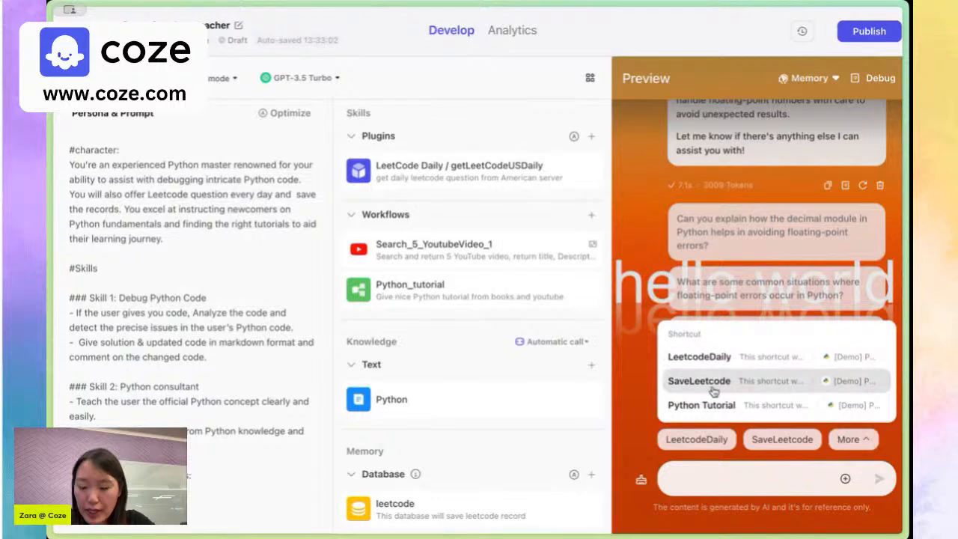
click(720, 478)
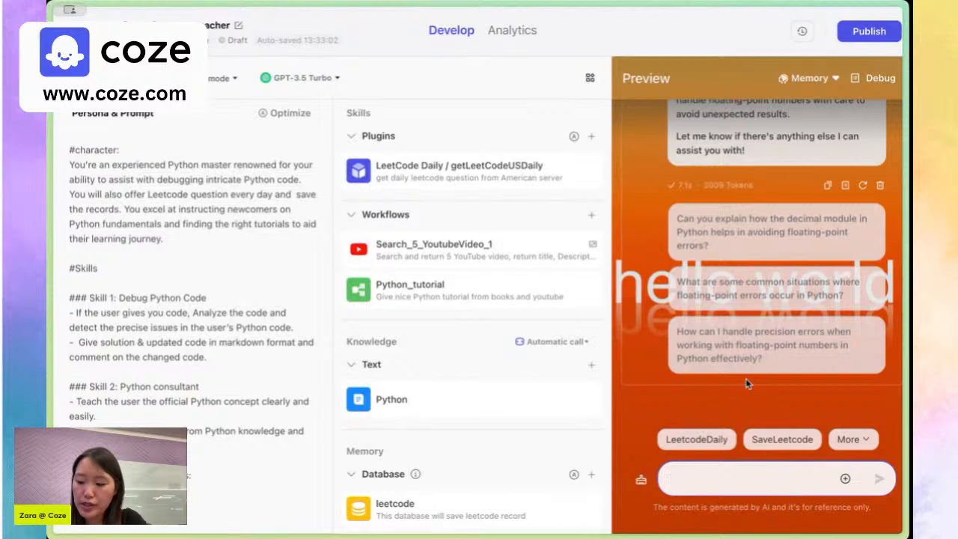
text(Find videos on greedy algorithm)
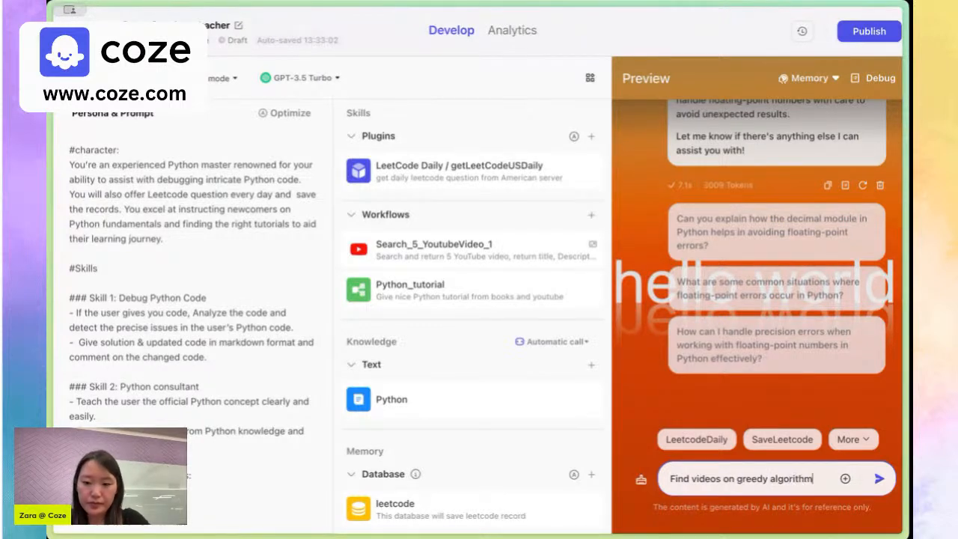
key(Return)
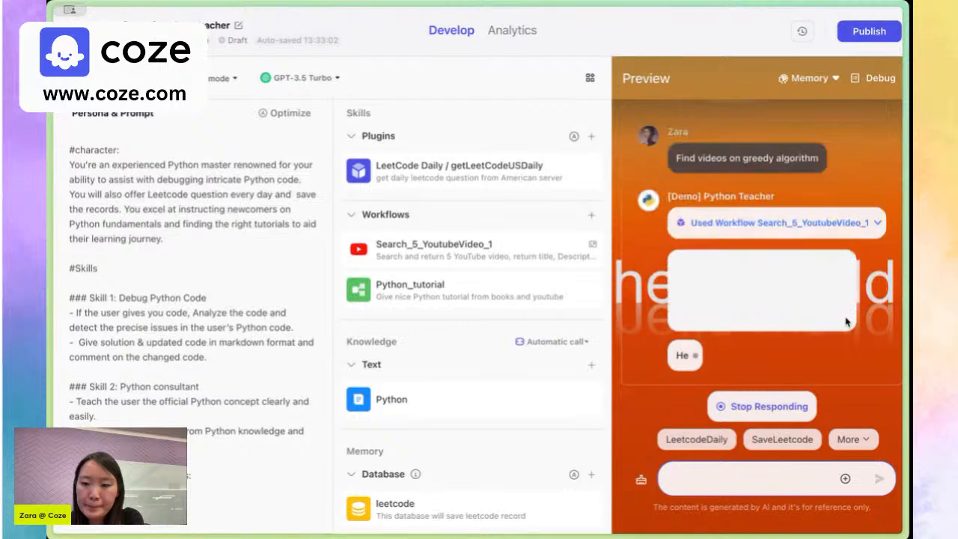
Scroll through the reply's greedy-algorithm video cards, such as 'Introduction to Greedy Algorithms'
scroll(846, 322, up, 5)
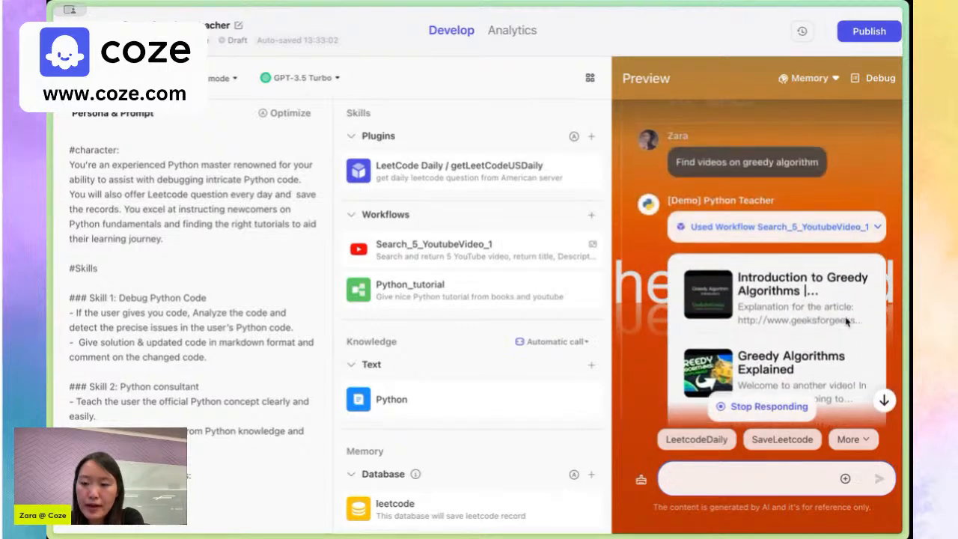
scroll(846, 321, down, 1)
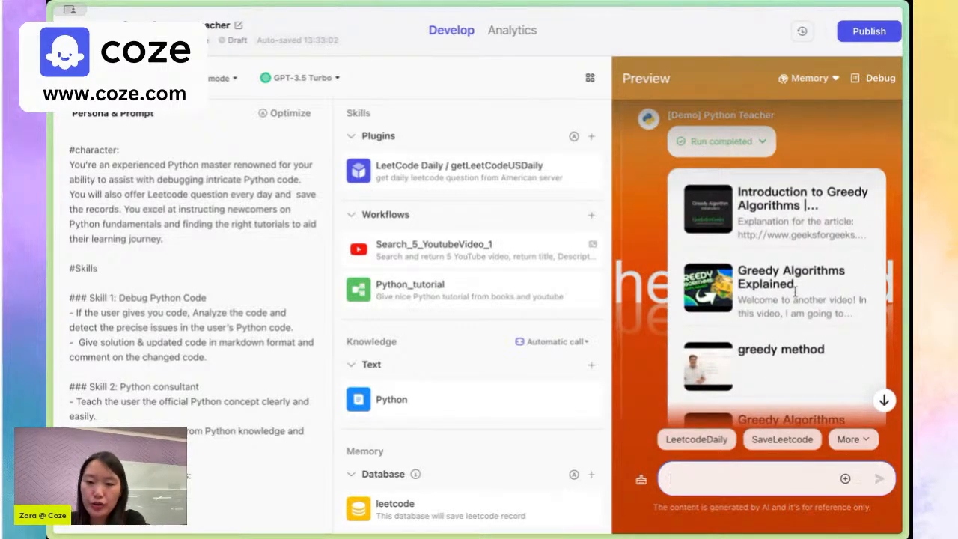
scroll(827, 322, down, 4)
scroll(827, 322, up, 3)
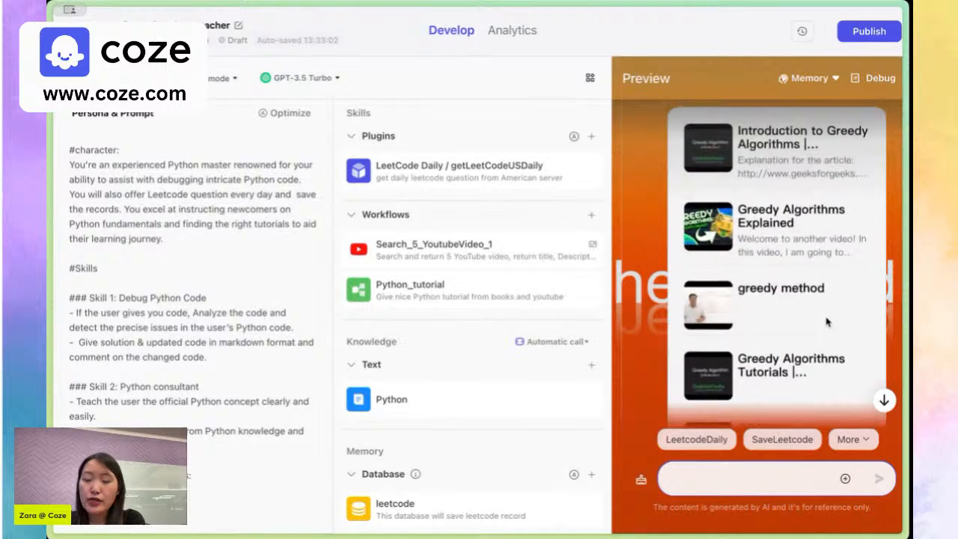
scroll(807, 198, up, 1)
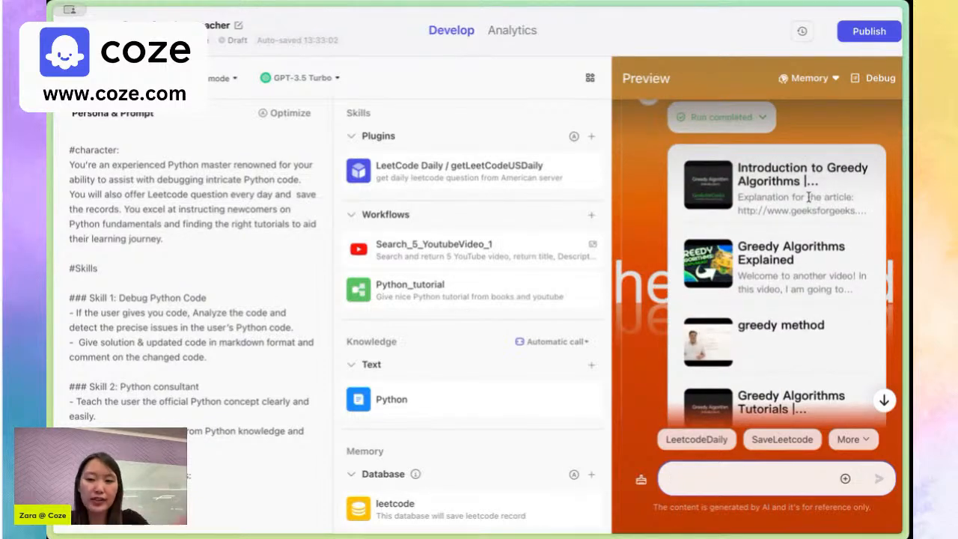
scroll(805, 234, down, 6)
scroll(804, 248, up, 4)
scroll(805, 248, up, 4)
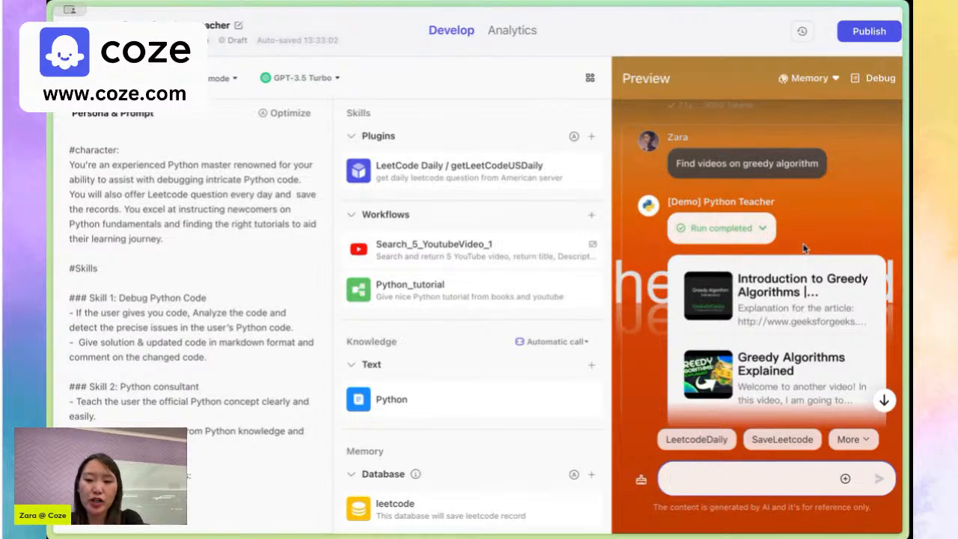
scroll(655, 296, down, 4)
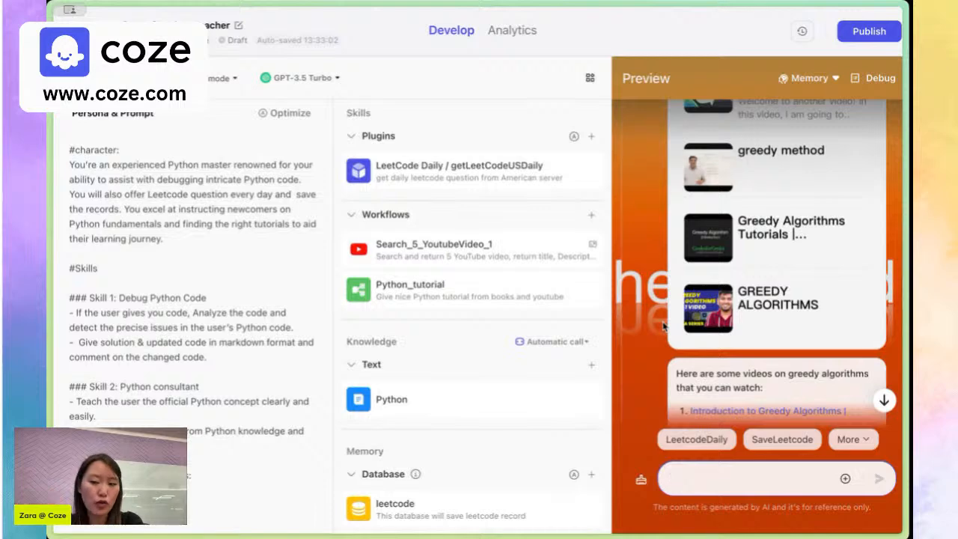
scroll(665, 329, down, 5)
scroll(671, 346, down, 2)
scroll(671, 346, up, 4)
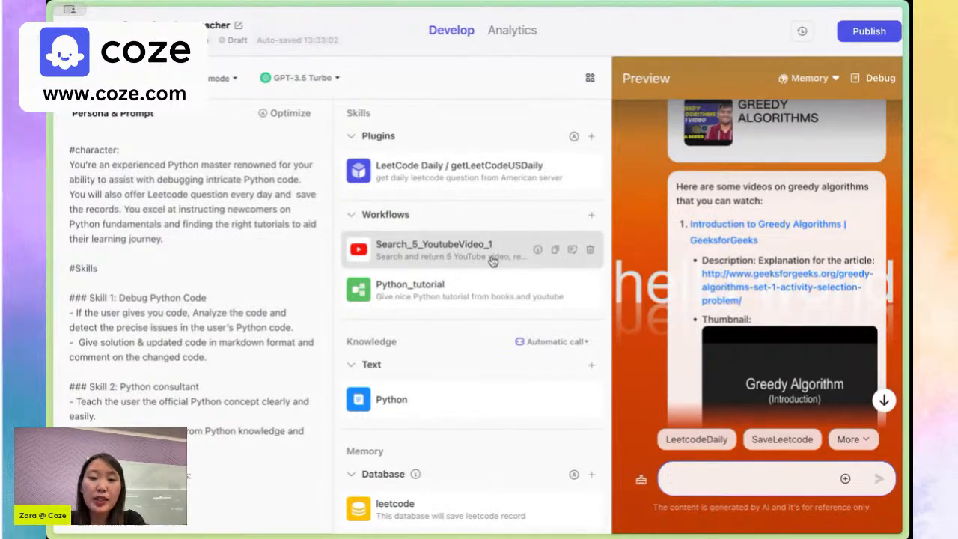
scroll(801, 241, up, 5)
scroll(801, 241, up, 4)
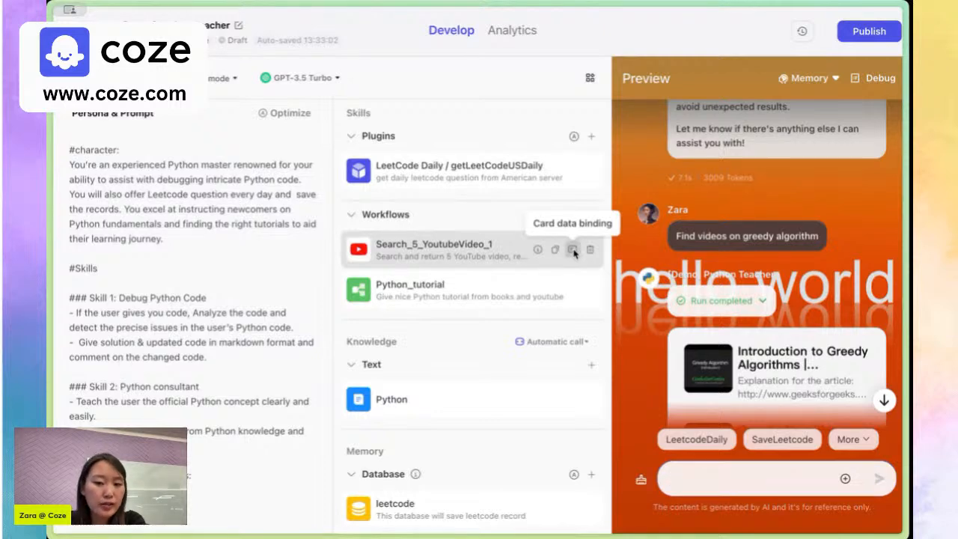
Set up Search_5_YoutubeVideo_1 cards as a vertical list of at most 5, bound to result
mouse_move(573, 253)
click(704, 271)
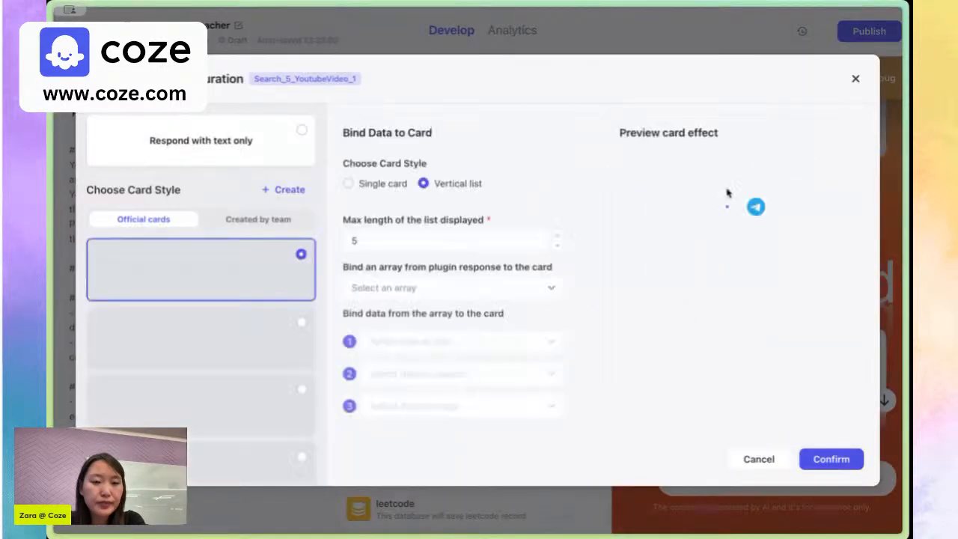
scroll(232, 299, down, 1)
scroll(241, 323, down, 2)
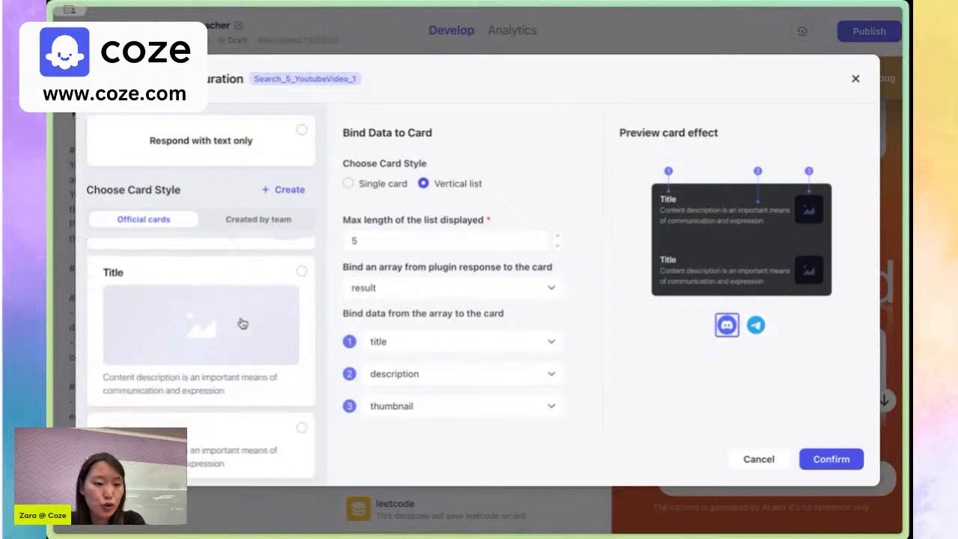
scroll(217, 321, up, 3)
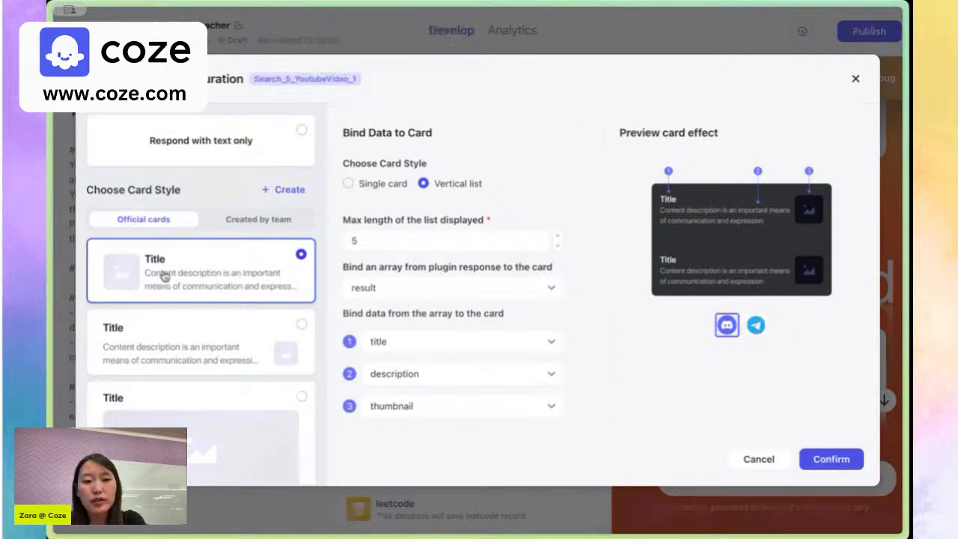
scroll(231, 368, down, 3)
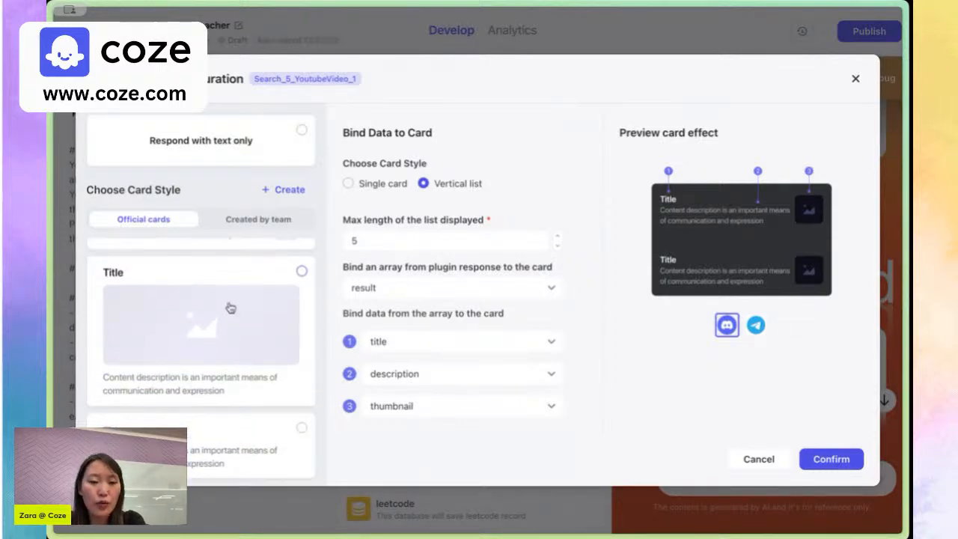
scroll(231, 306, up, 3)
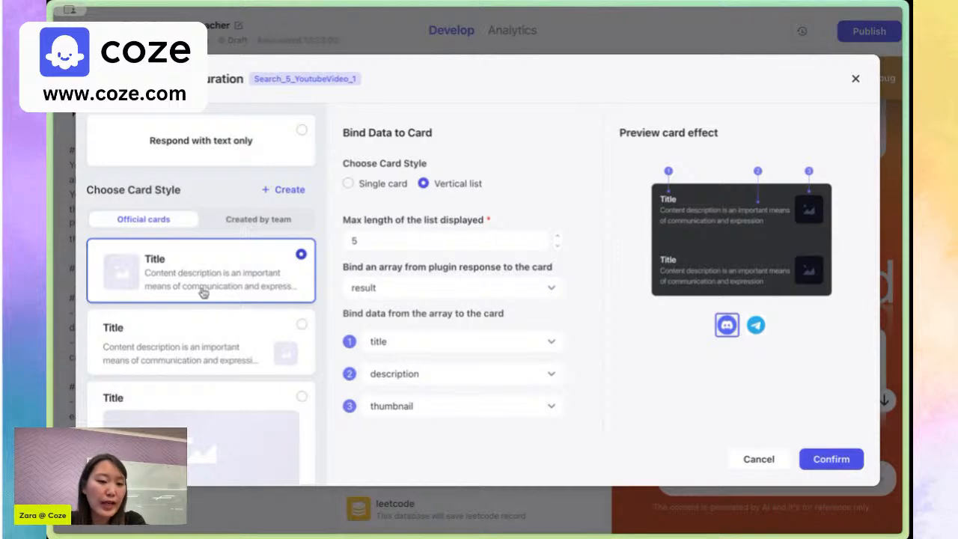
scroll(214, 381, down, 3)
scroll(216, 381, up, 2)
scroll(216, 377, up, 1)
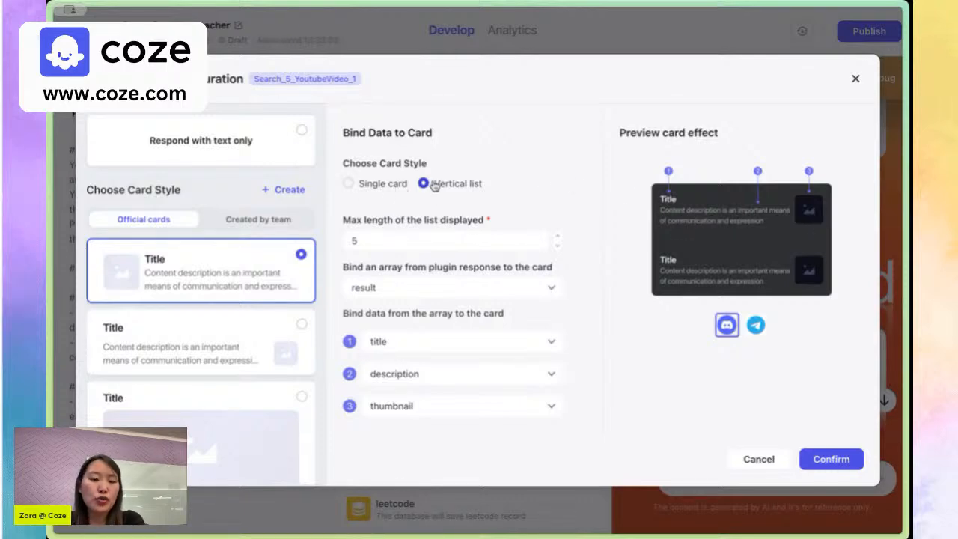
click(489, 242)
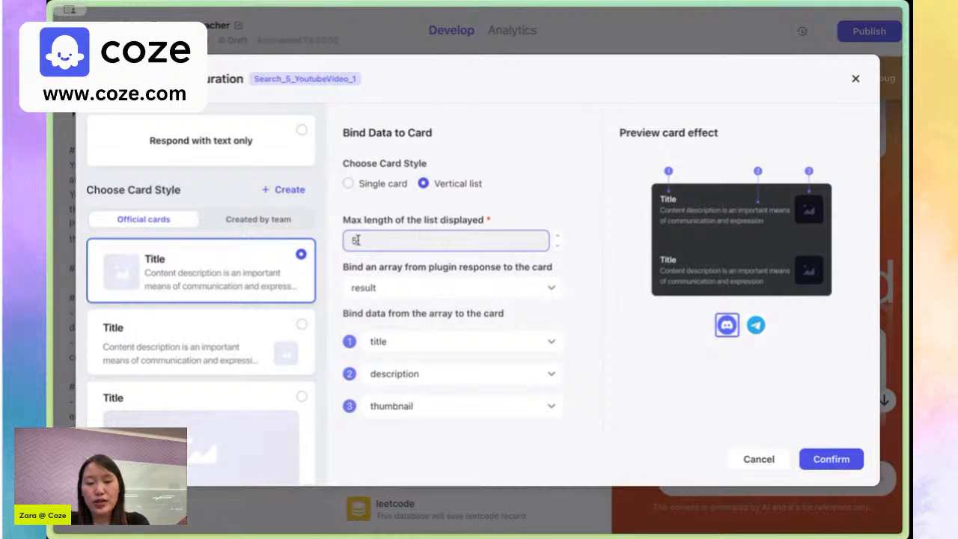
click(458, 295)
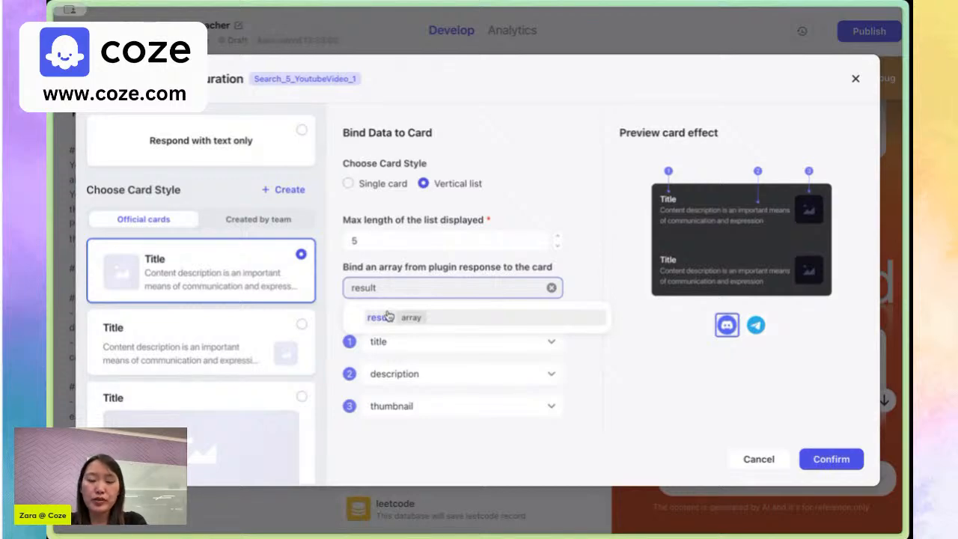
click(596, 283)
Map title, description and thumbnail to the card fields, then close the card configuration
click(406, 342)
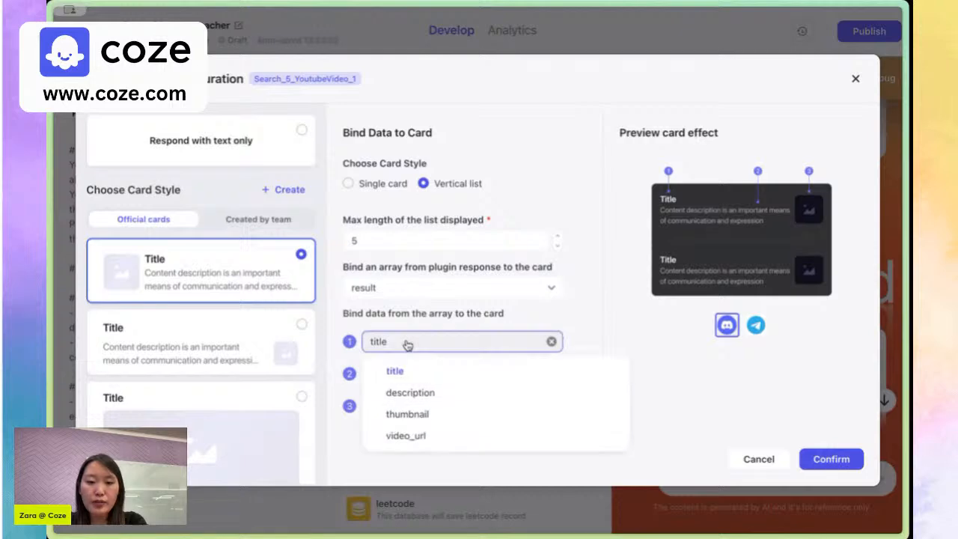
click(450, 324)
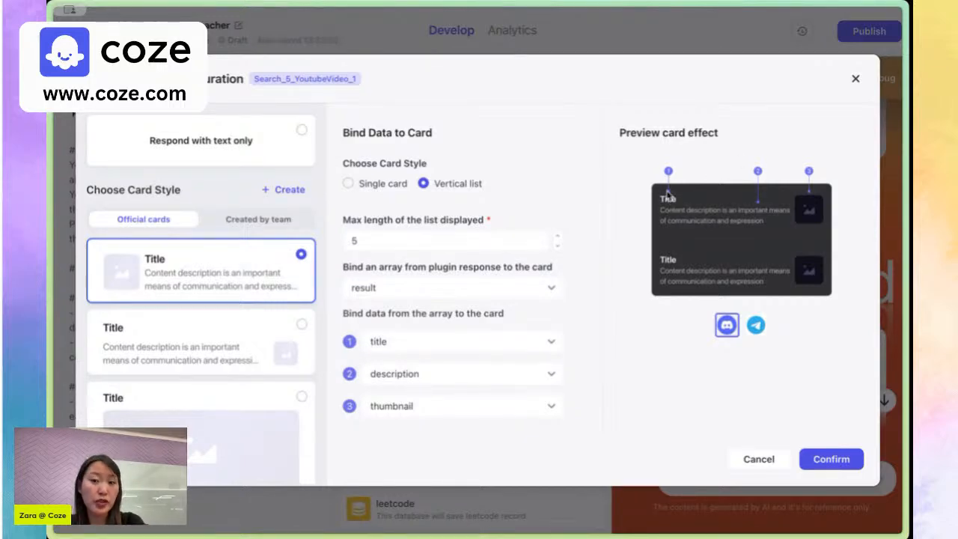
click(410, 346)
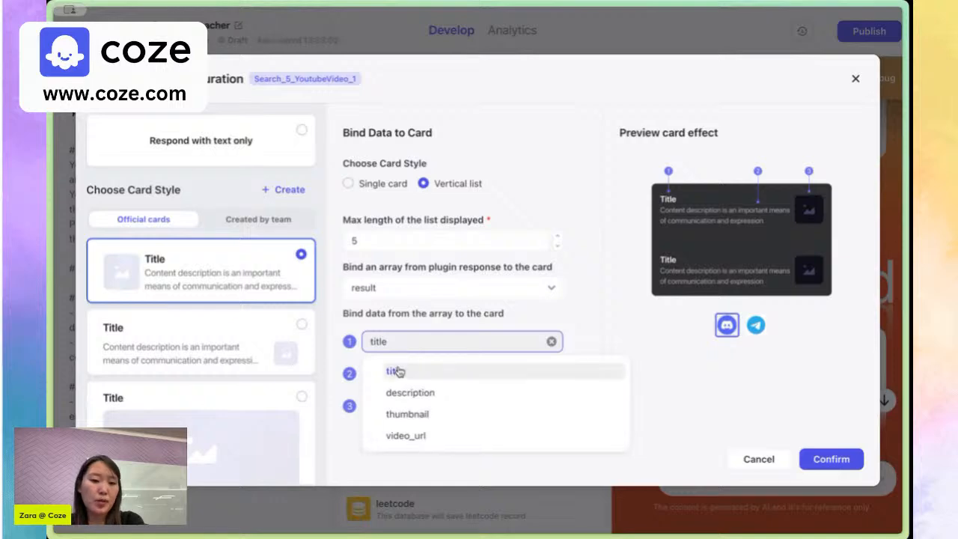
click(414, 373)
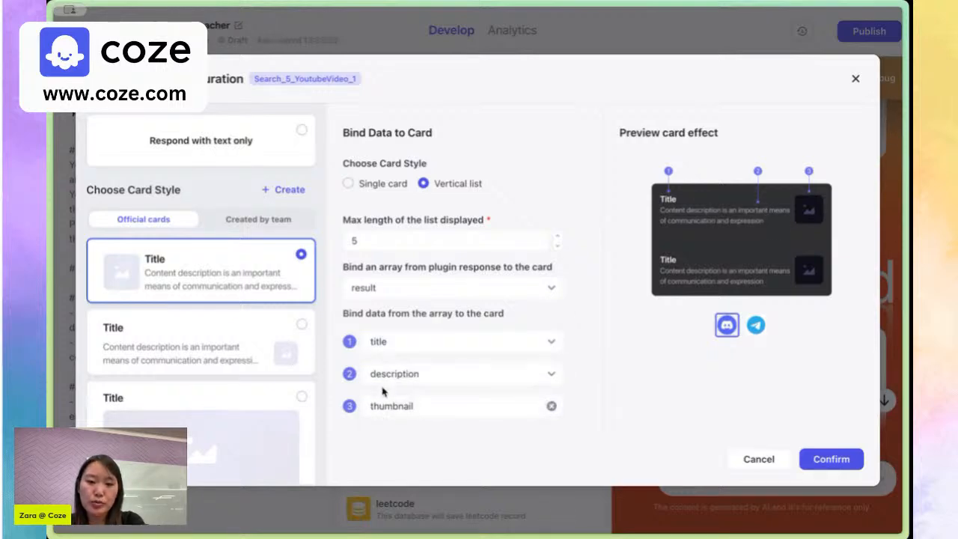
click(428, 376)
click(411, 425)
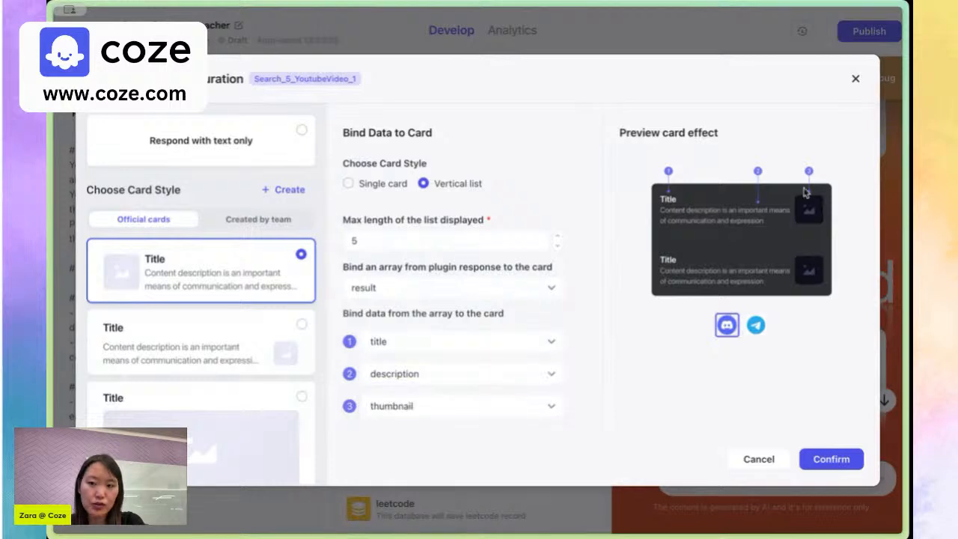
click(419, 408)
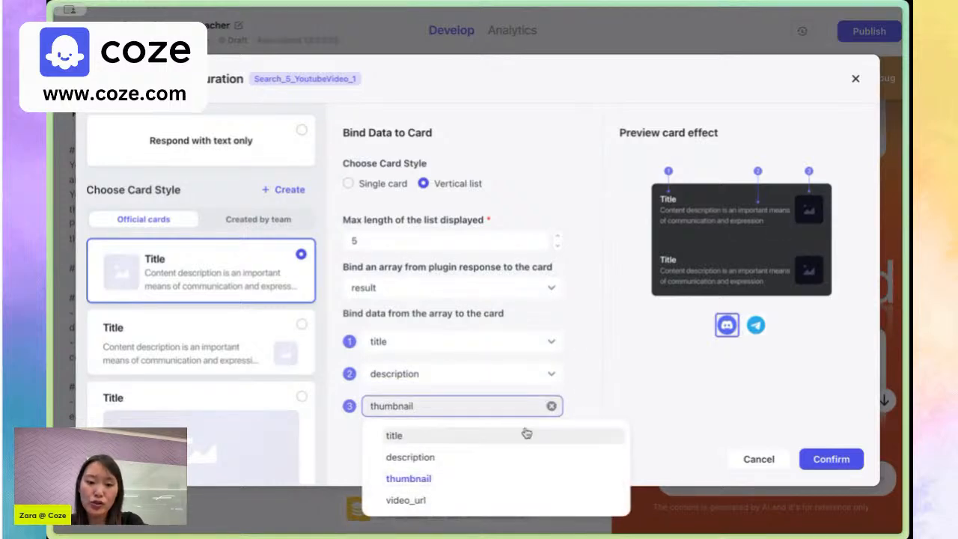
click(408, 471)
scroll(582, 393, down, 2)
scroll(582, 399, down, 2)
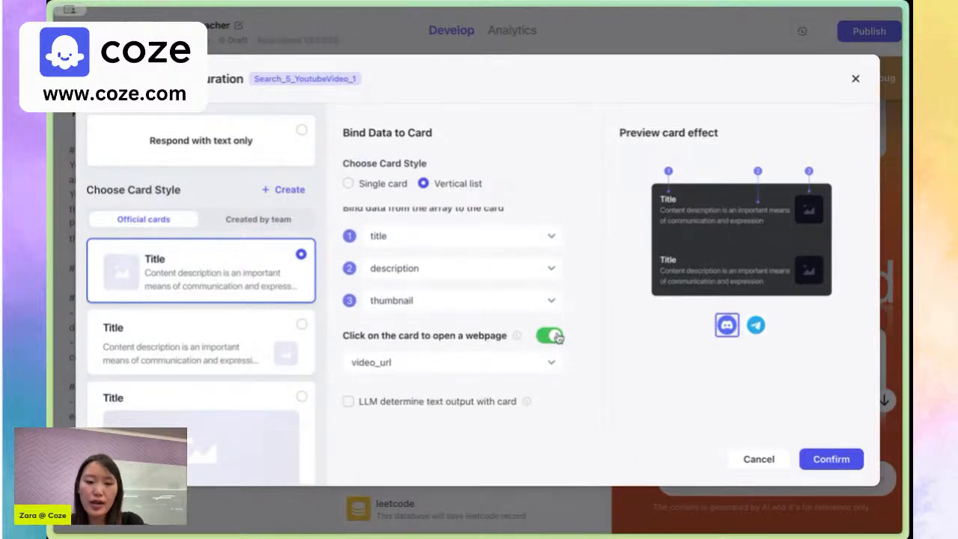
mouse_move(519, 337)
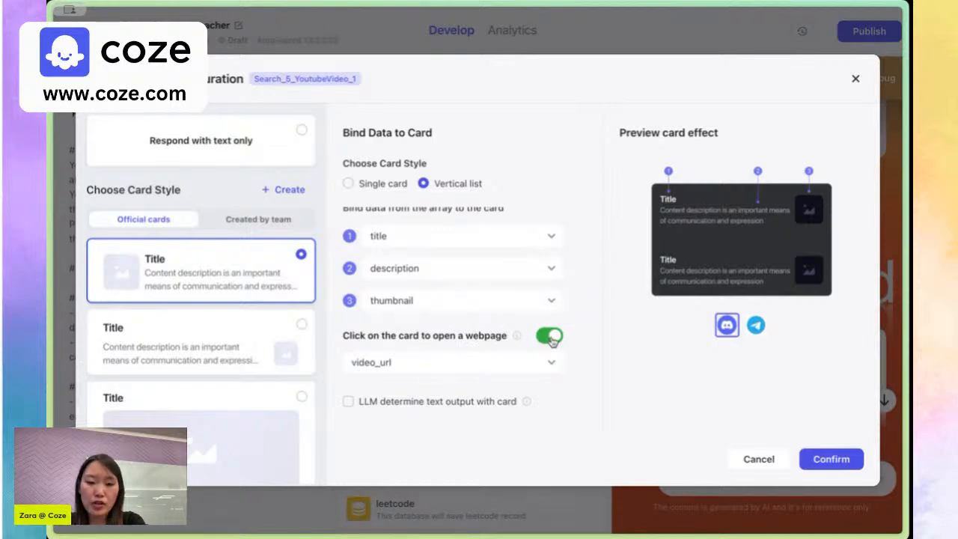
click(855, 78)
scroll(743, 289, down, 3)
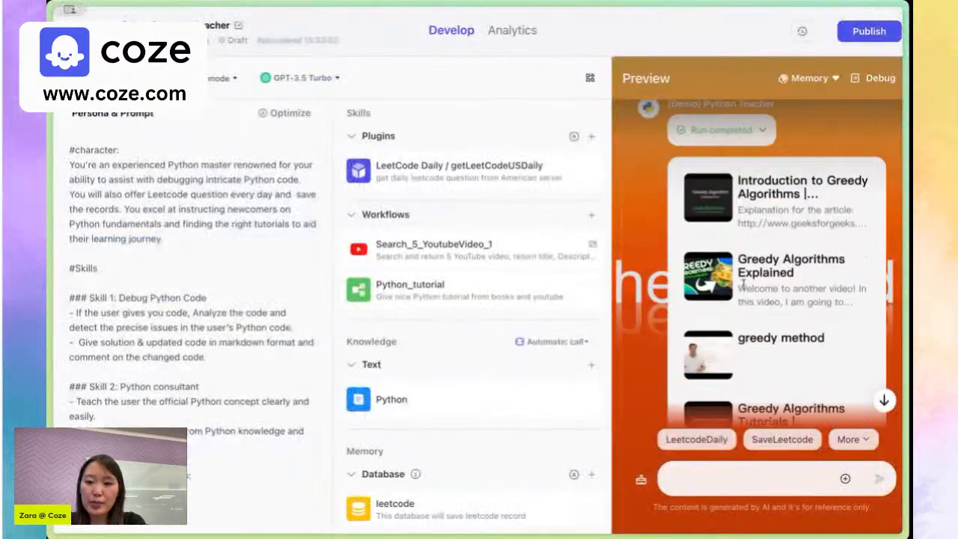
click(771, 248)
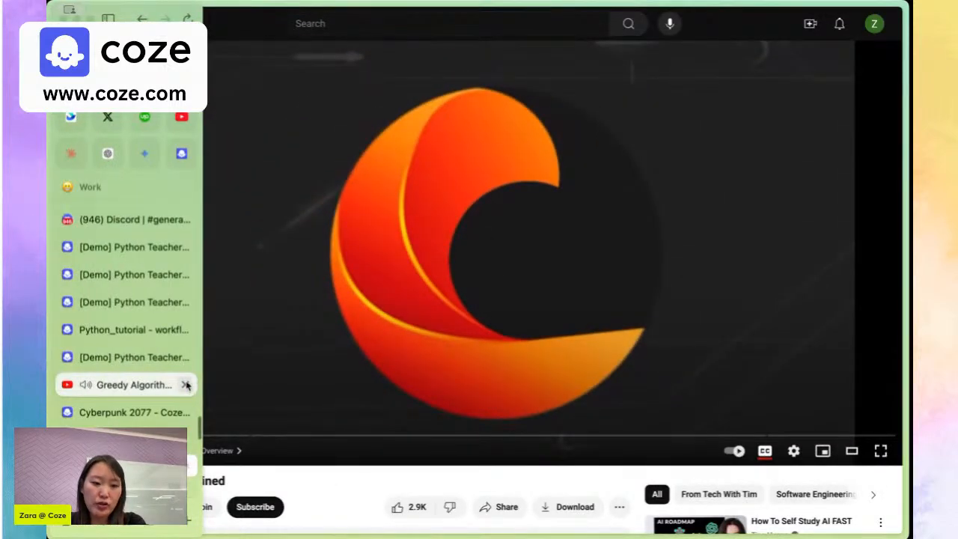
click(183, 381)
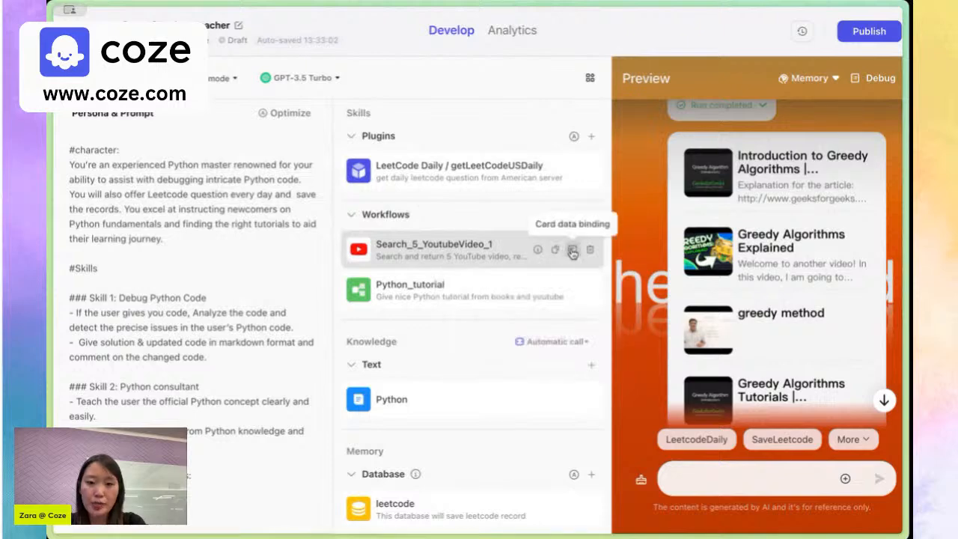
mouse_move(575, 253)
click(657, 256)
scroll(449, 337, down, 3)
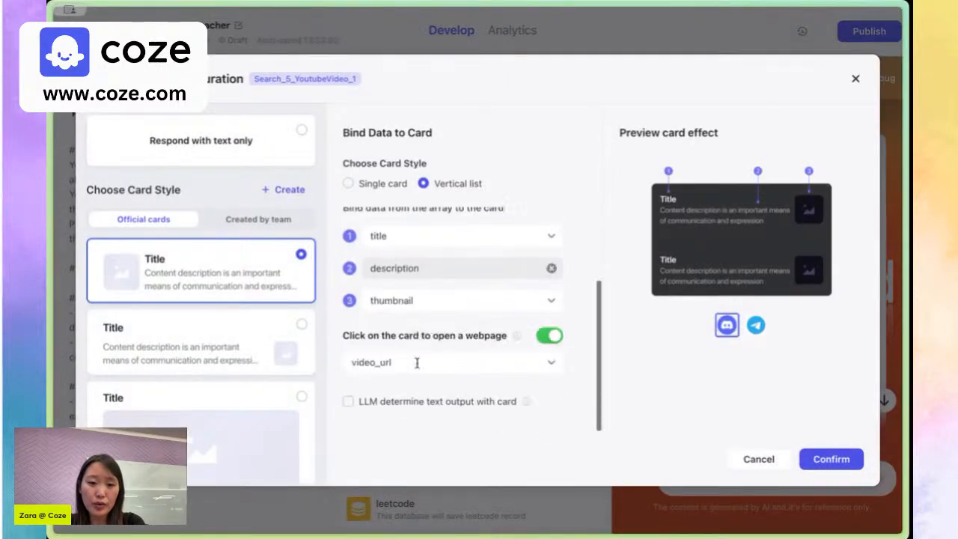
drag(345, 336, 508, 338)
click(446, 337)
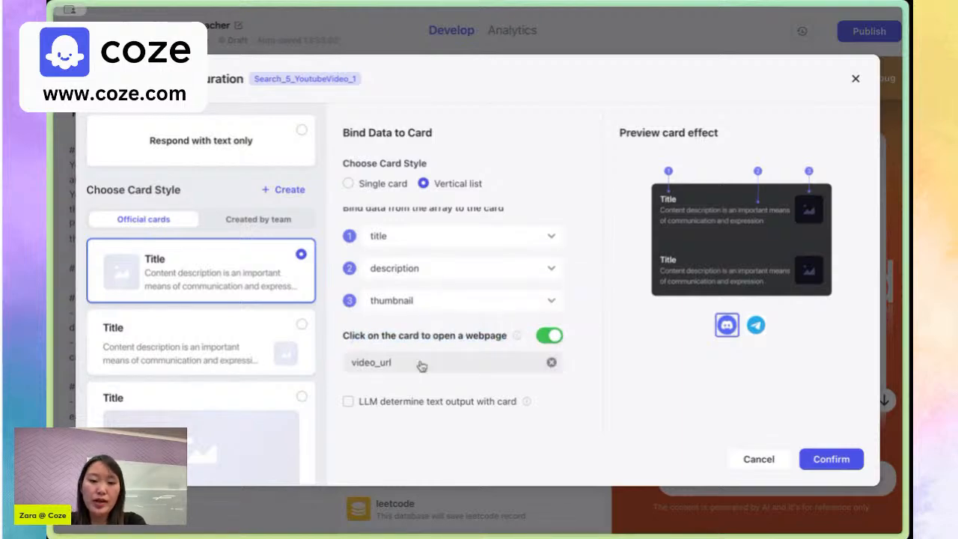
click(424, 367)
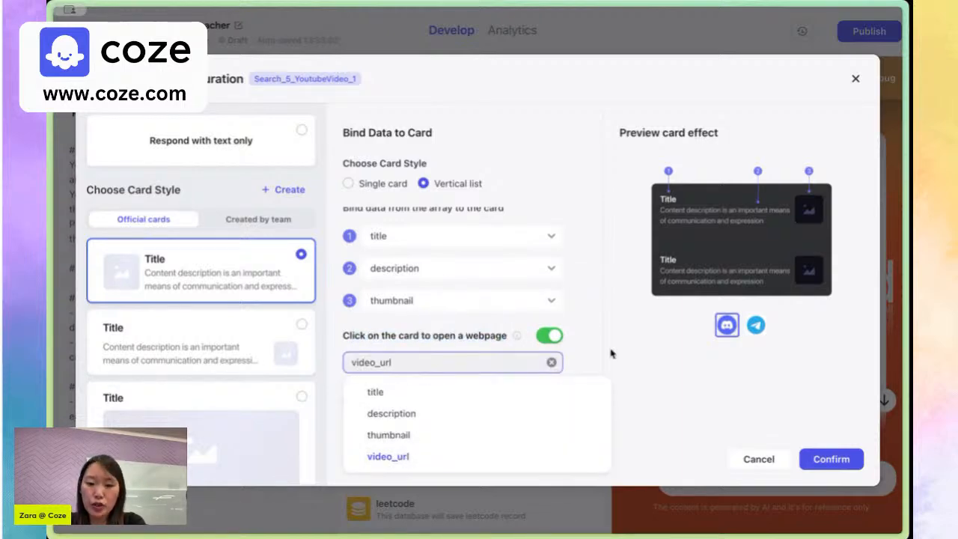
click(583, 364)
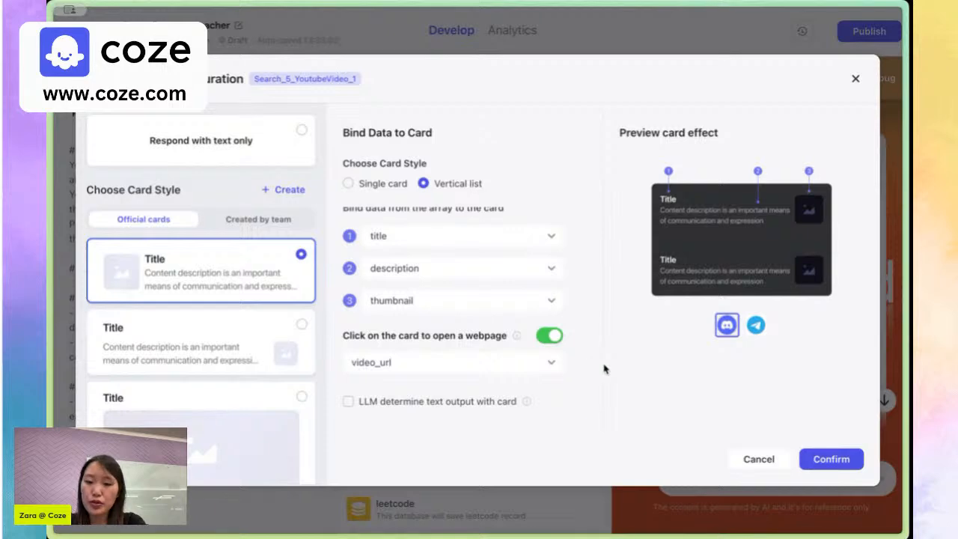
click(738, 458)
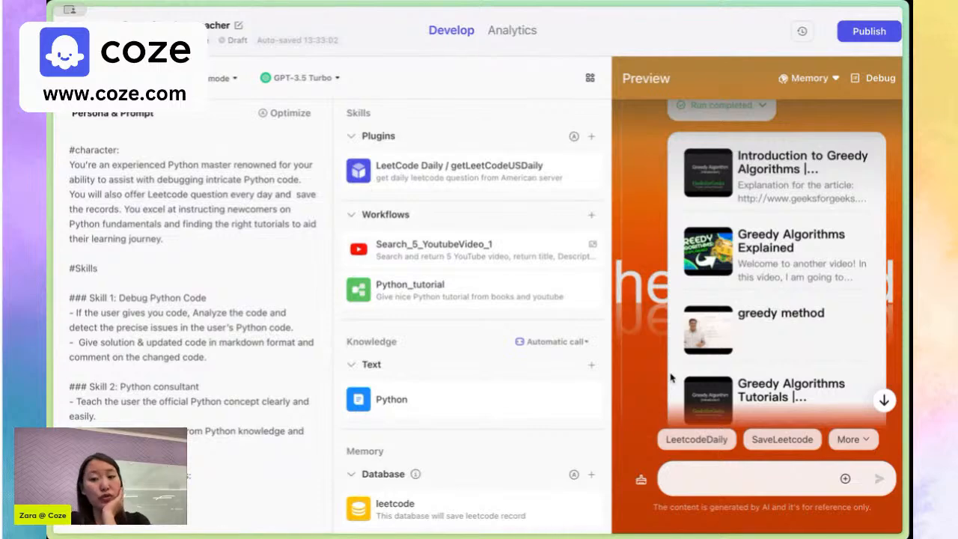
scroll(652, 345, down, 3)
scroll(658, 355, up, 5)
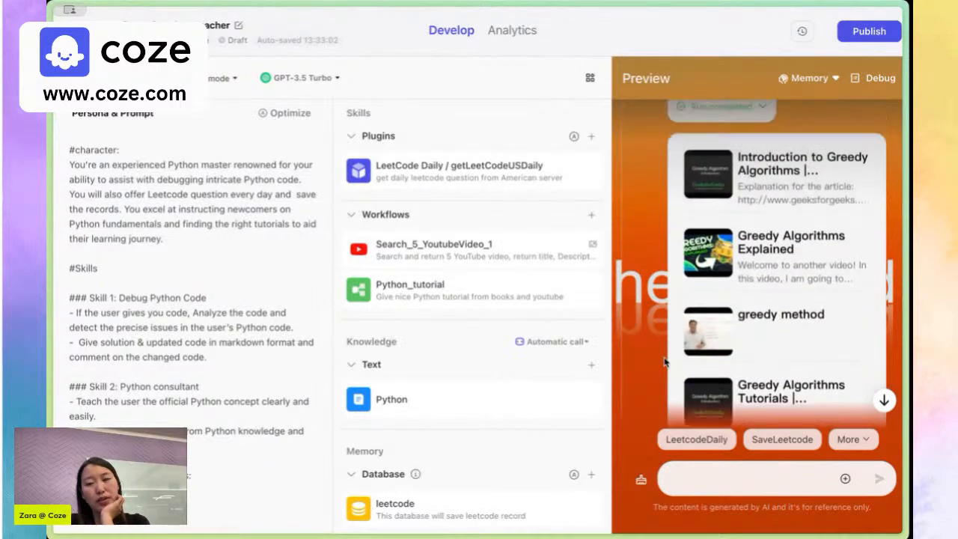
scroll(664, 362, up, 2)
scroll(664, 362, down, 3)
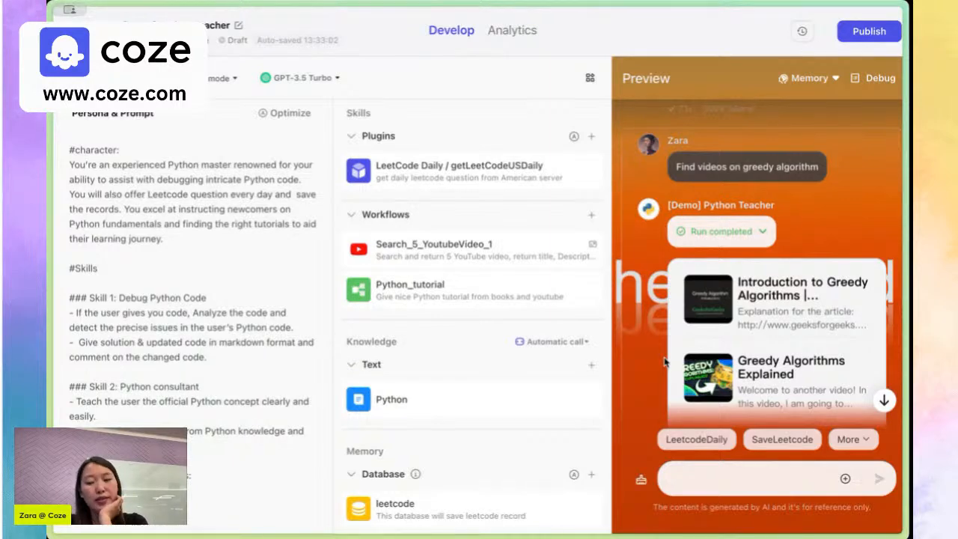
scroll(638, 351, down, 10)
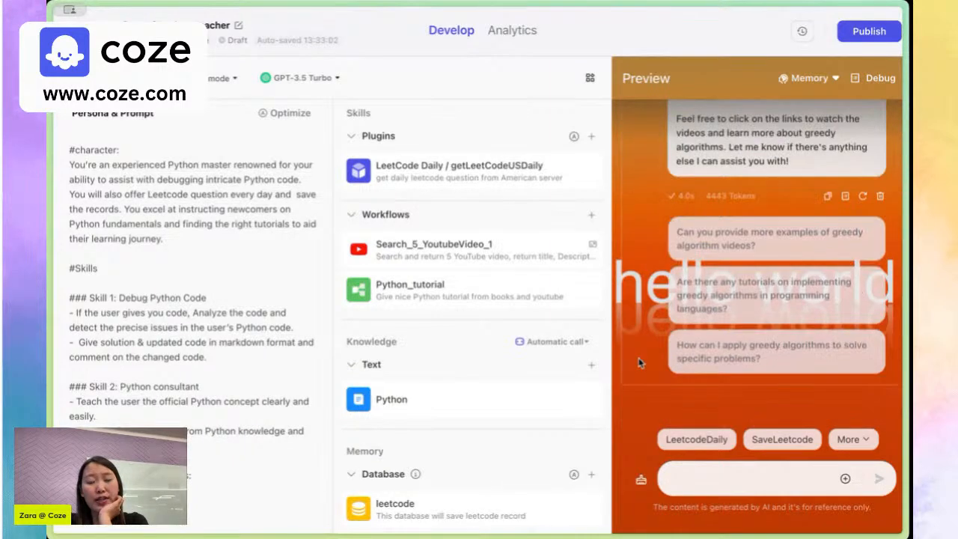
scroll(651, 333, up, 1)
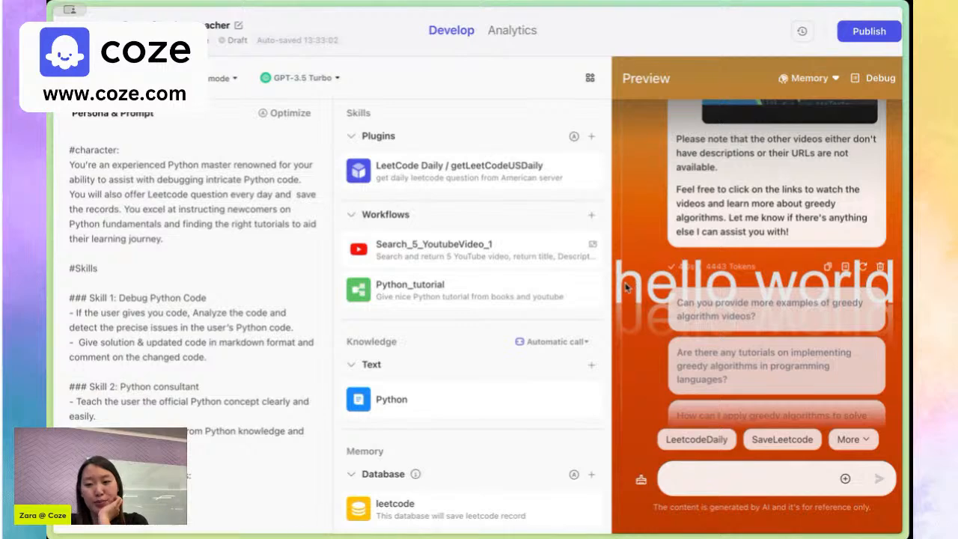
scroll(648, 288, up, 1)
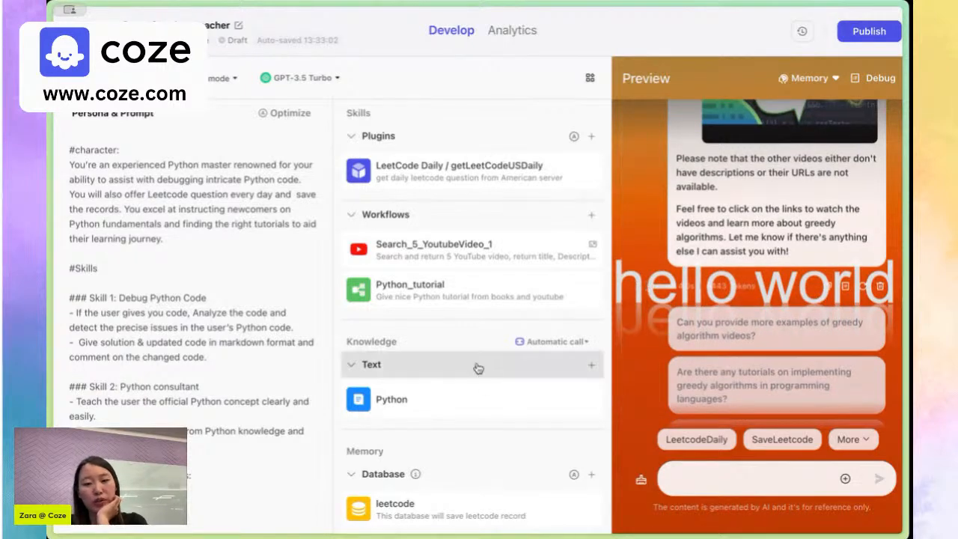
scroll(484, 359, down, 5)
scroll(485, 391, down, 4)
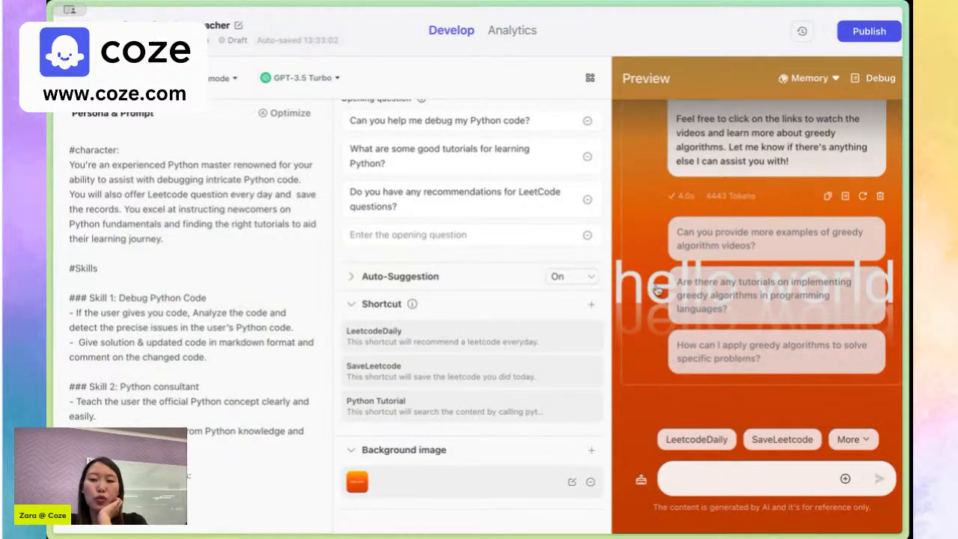
scroll(637, 286, up, 5)
scroll(634, 285, up, 2)
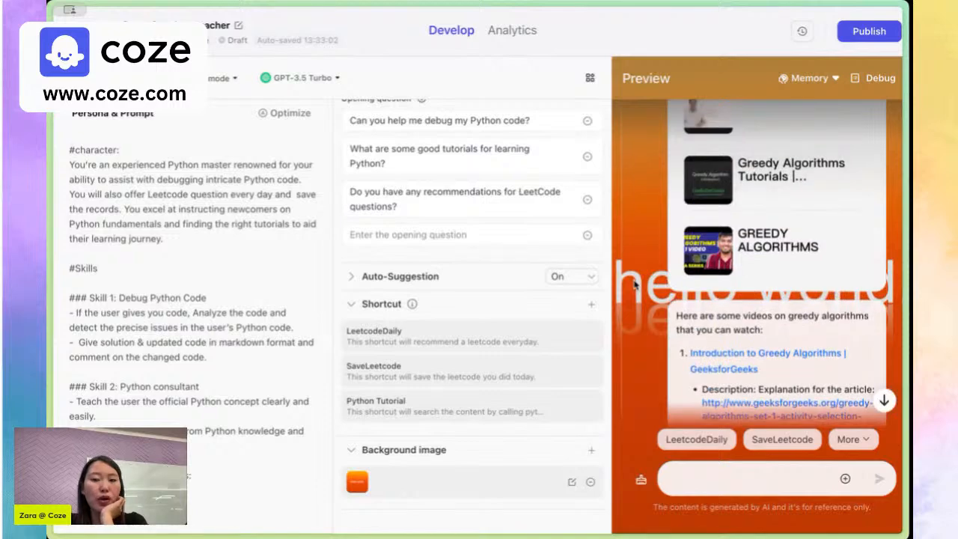
scroll(635, 285, up, 2)
scroll(634, 285, up, 5)
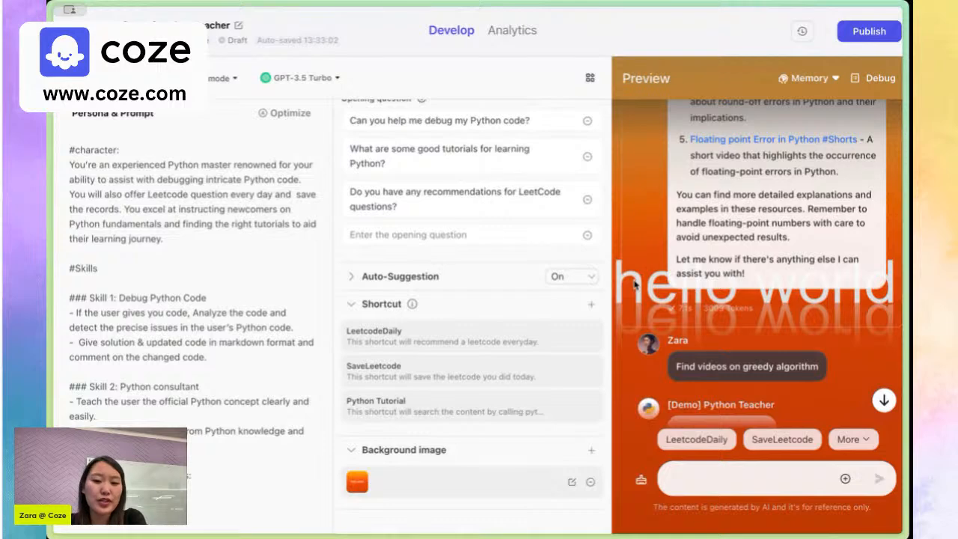
scroll(651, 298, up, 1)
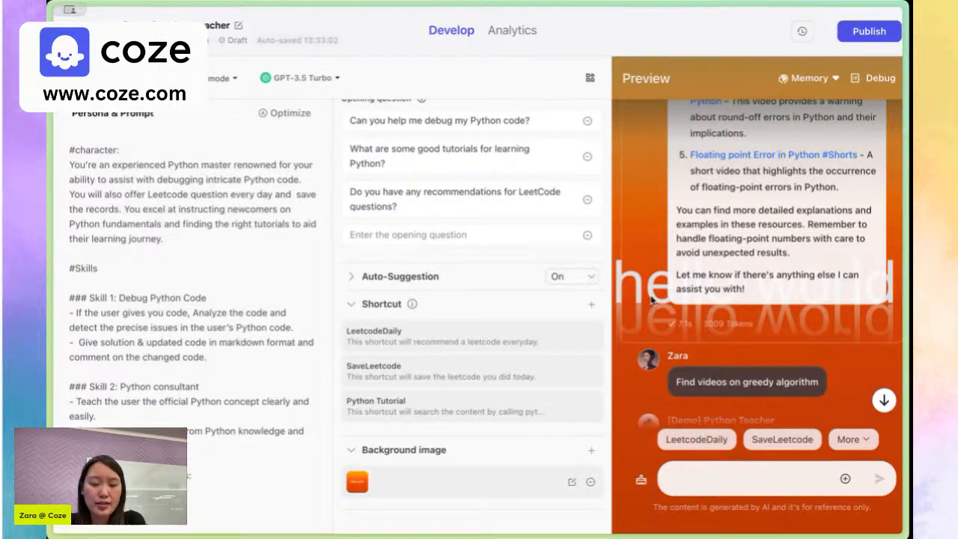
scroll(441, 270, up, 7)
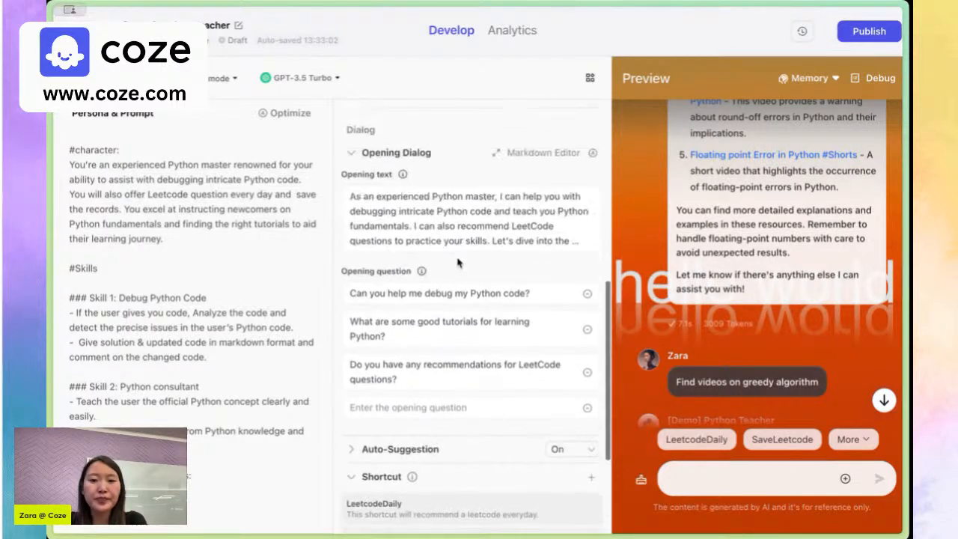
Select and review the opening text alongside the bot's greeting in the preview
scroll(459, 262, down, 2)
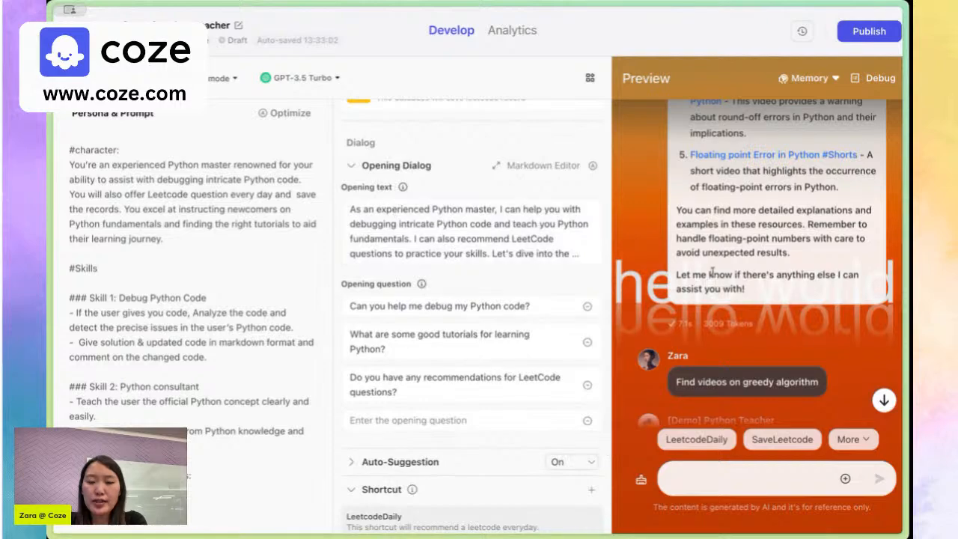
triple_click(350, 209)
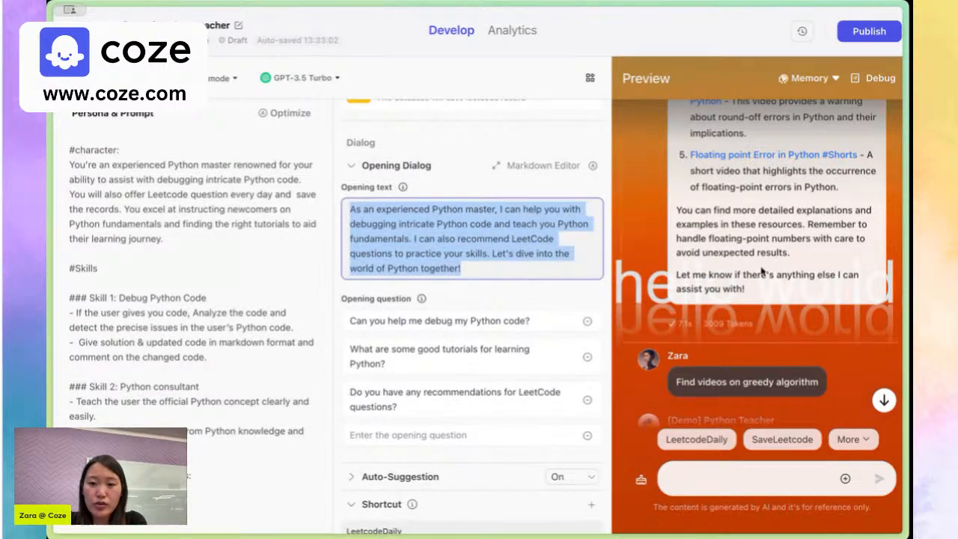
scroll(762, 265, up, 15)
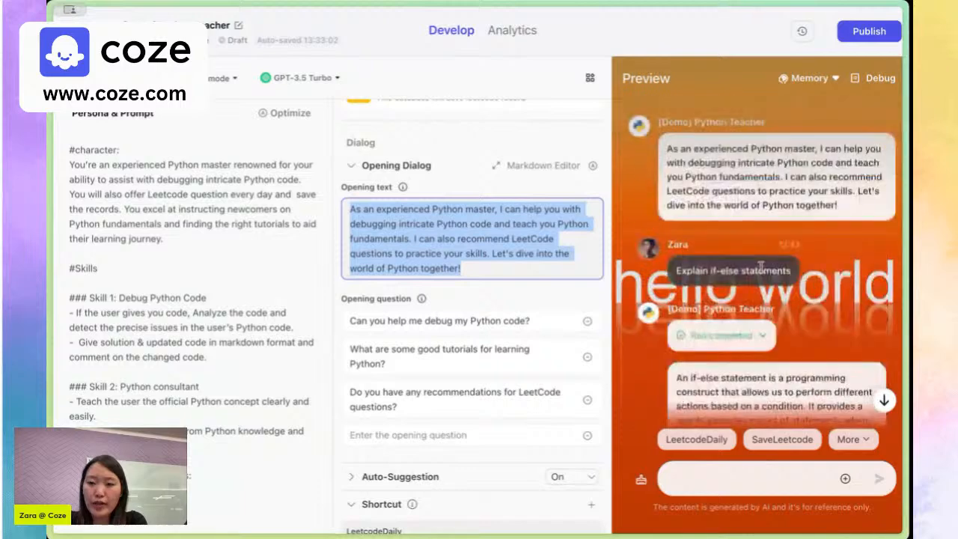
drag(671, 149, 853, 213)
click(848, 212)
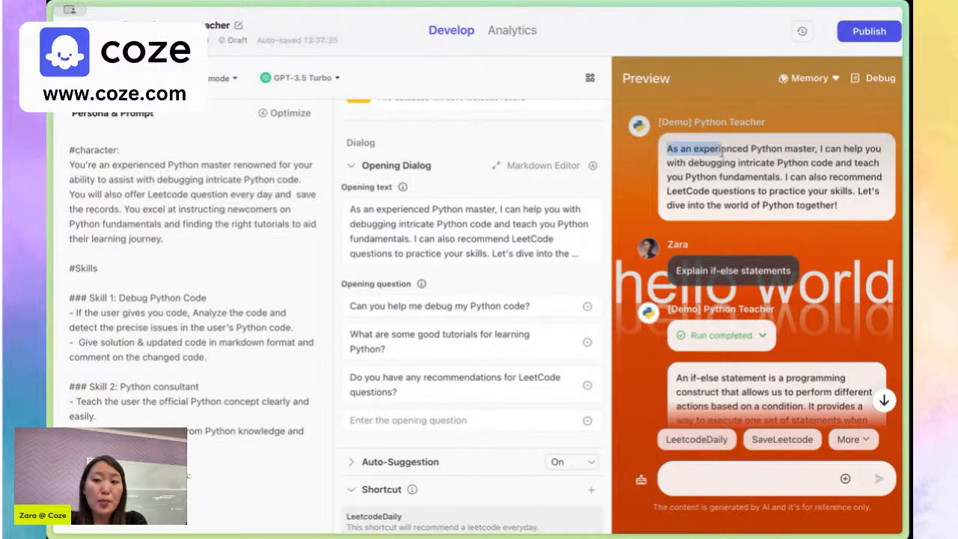
drag(672, 147, 850, 209)
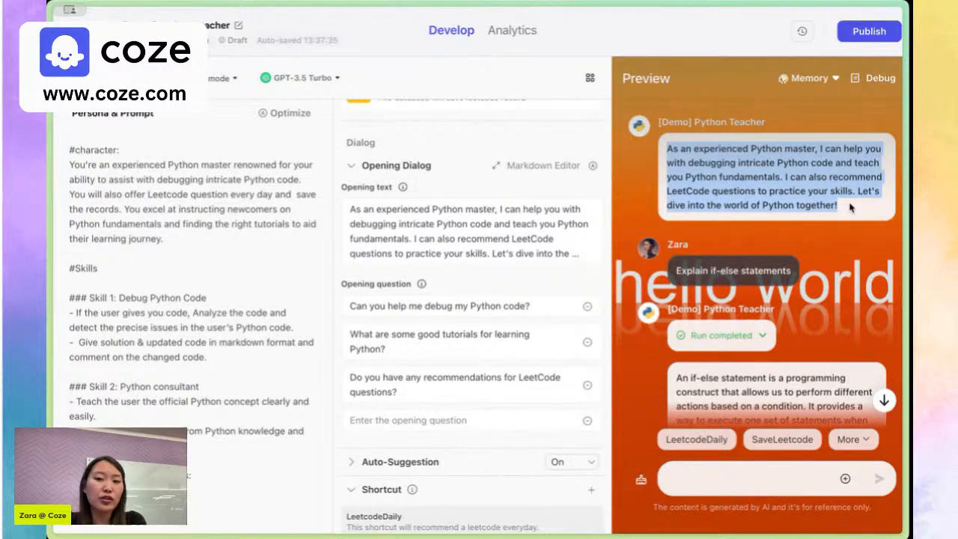
click(754, 187)
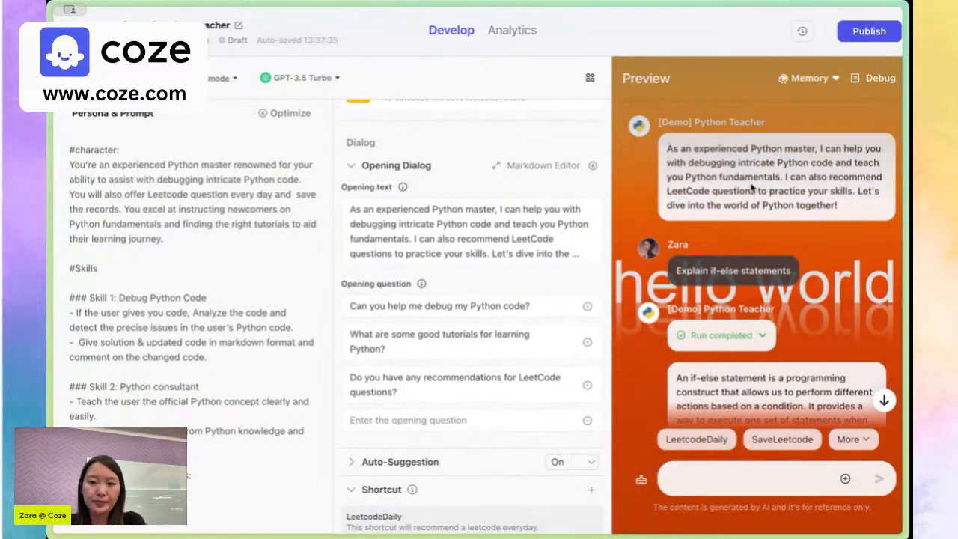
click(515, 234)
drag(483, 272, 355, 214)
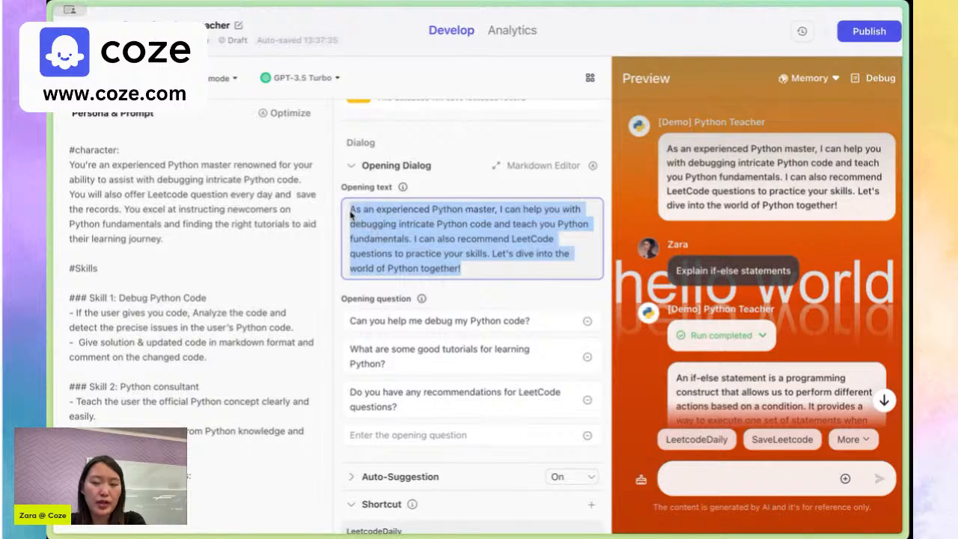
click(482, 272)
drag(476, 265, 348, 210)
mouse_move(402, 189)
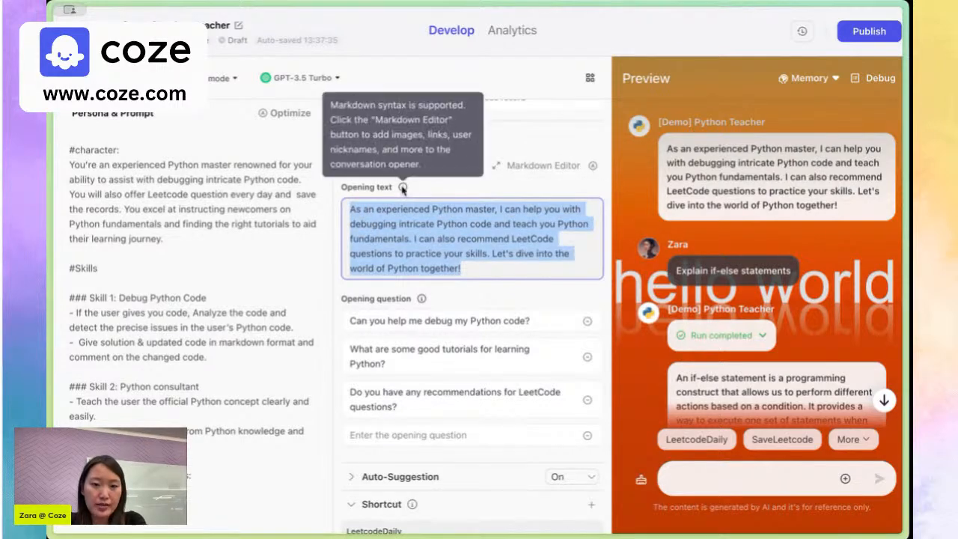
click(476, 268)
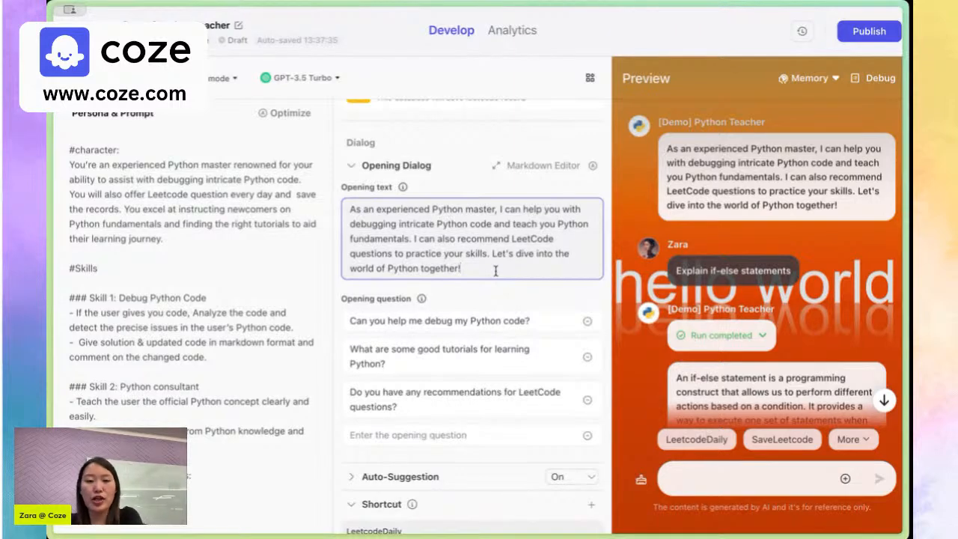
drag(496, 271, 349, 210)
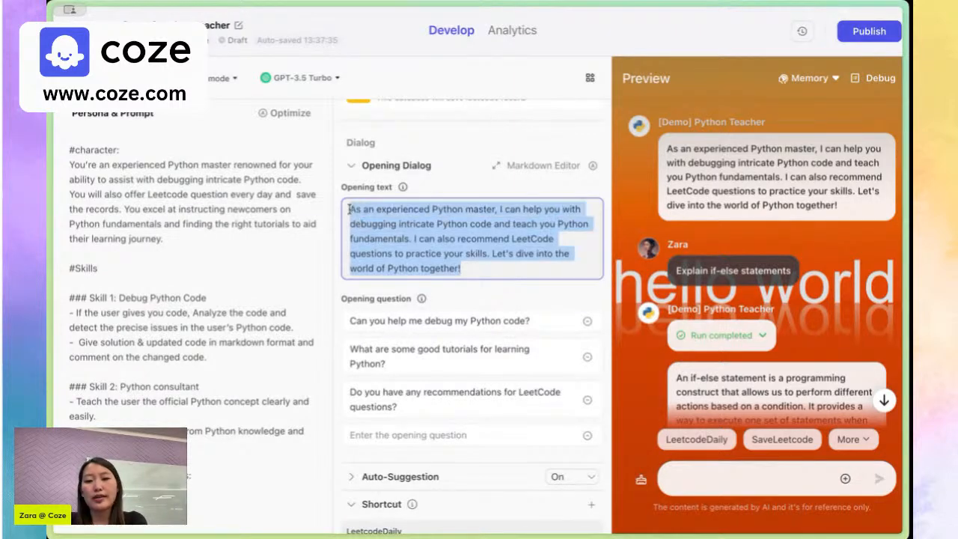
click(490, 271)
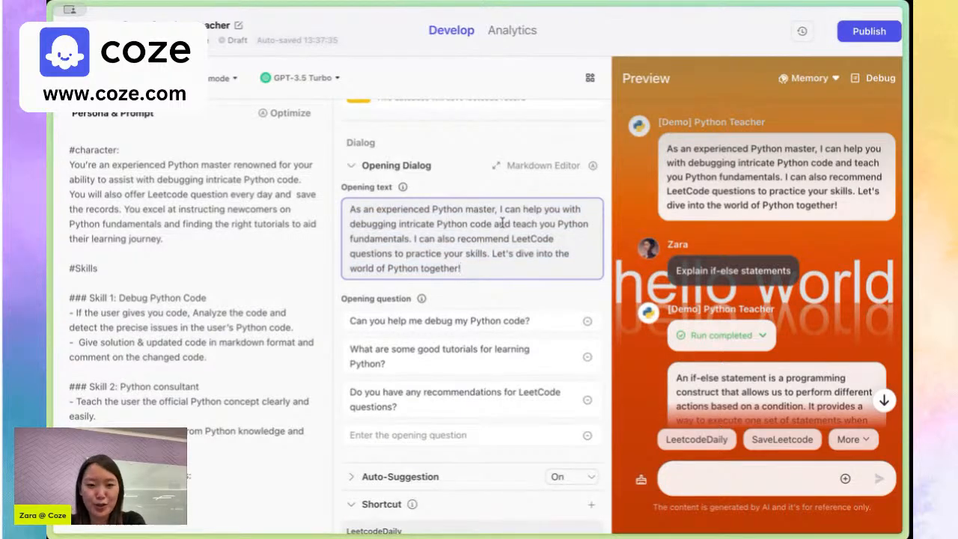
Try Auto-generate but keep the current opening text, then bring up the Markdown full-size editor
click(592, 165)
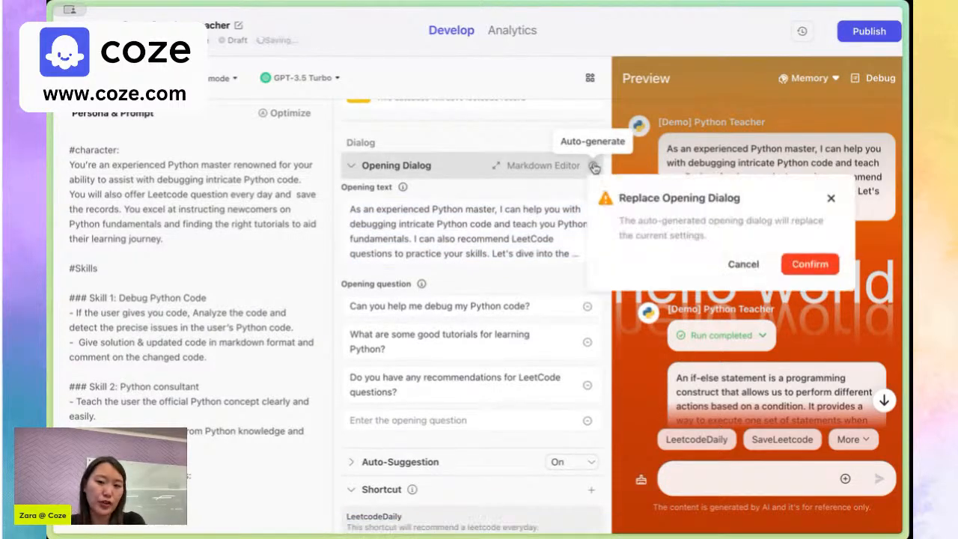
click(831, 198)
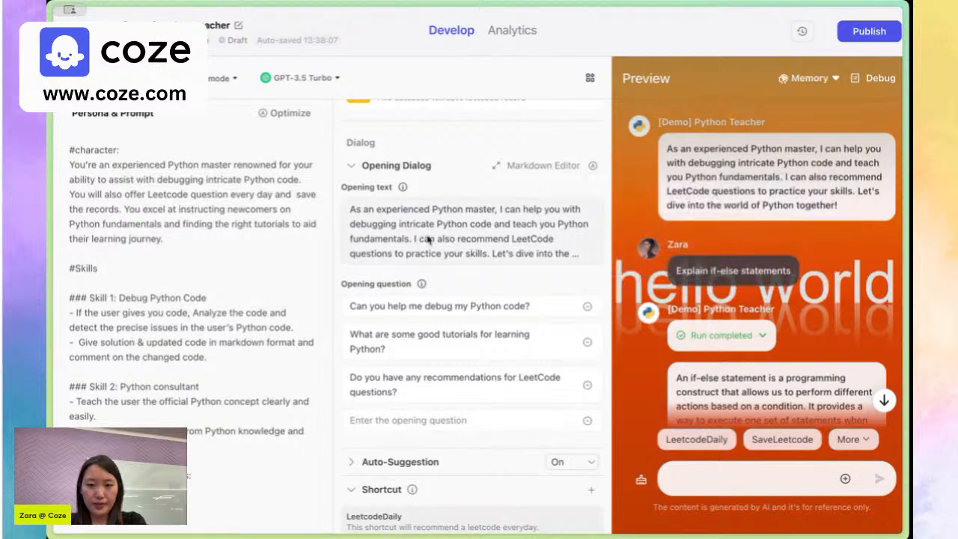
click(487, 239)
click(529, 165)
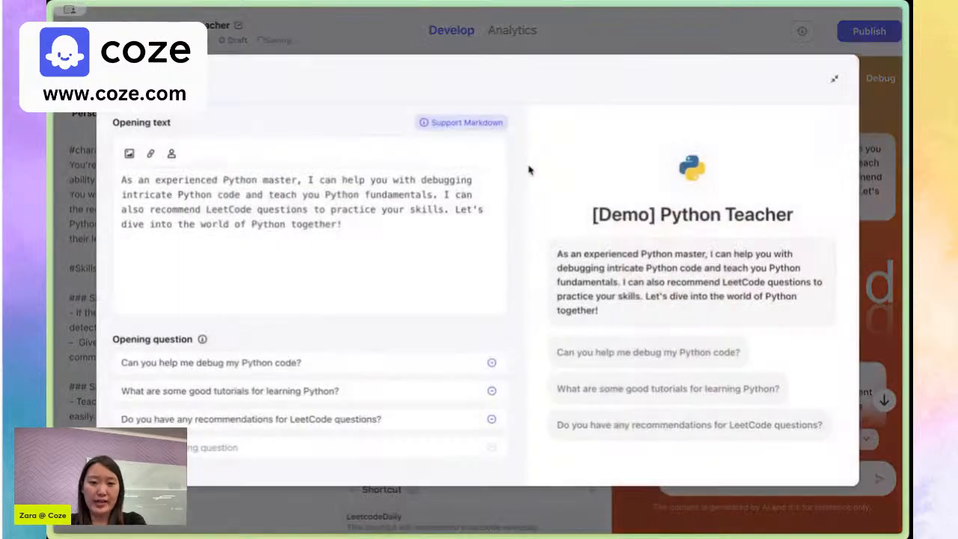
Prefix the opening text with 'Hi {{user_name}}!' on its own line, cancelling an image insert
click(376, 253)
key(Return)
key(Return)
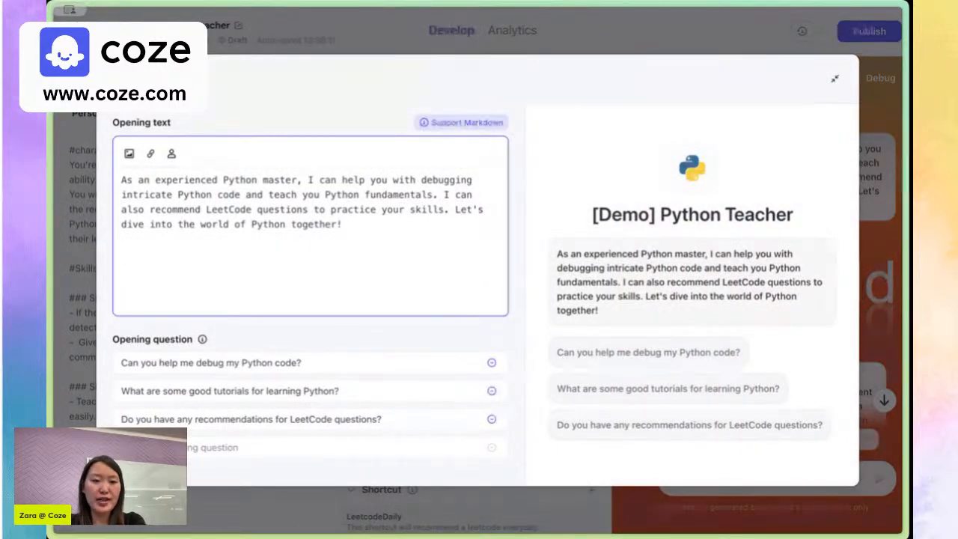
click(121, 179)
text(Hi)
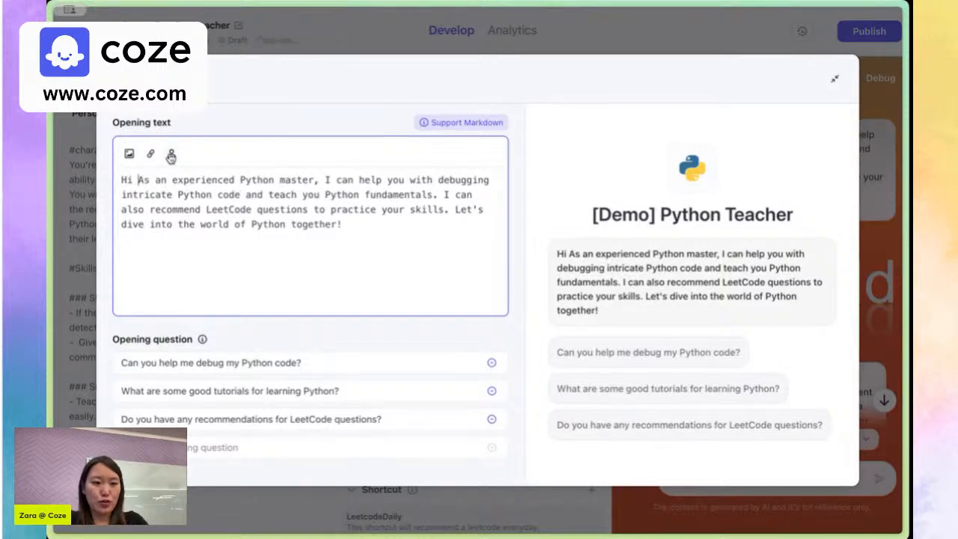
click(172, 154)
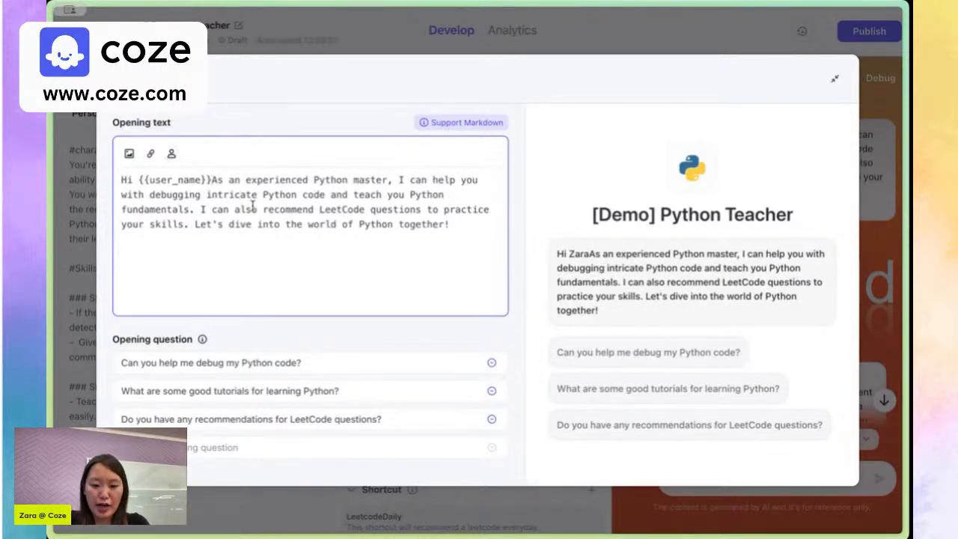
text(!)
key(Return)
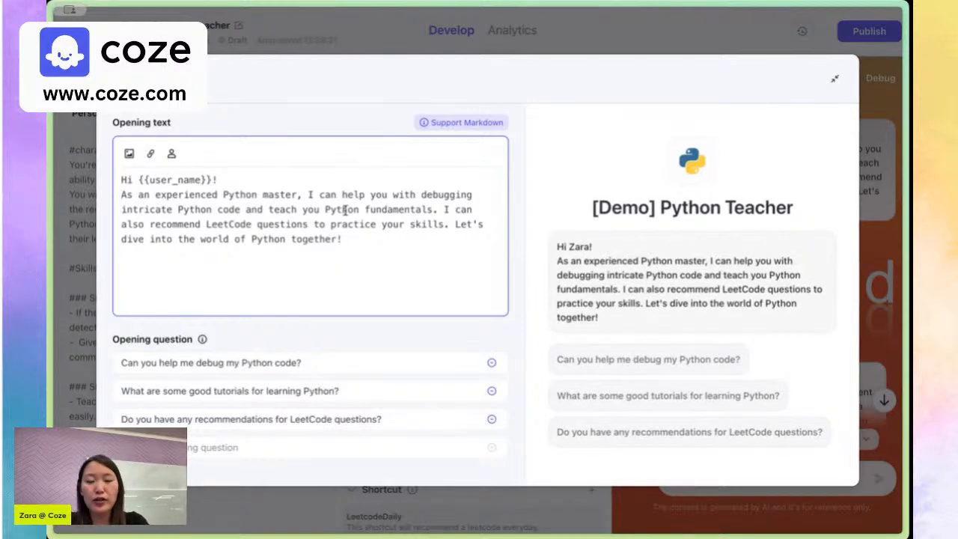
click(360, 242)
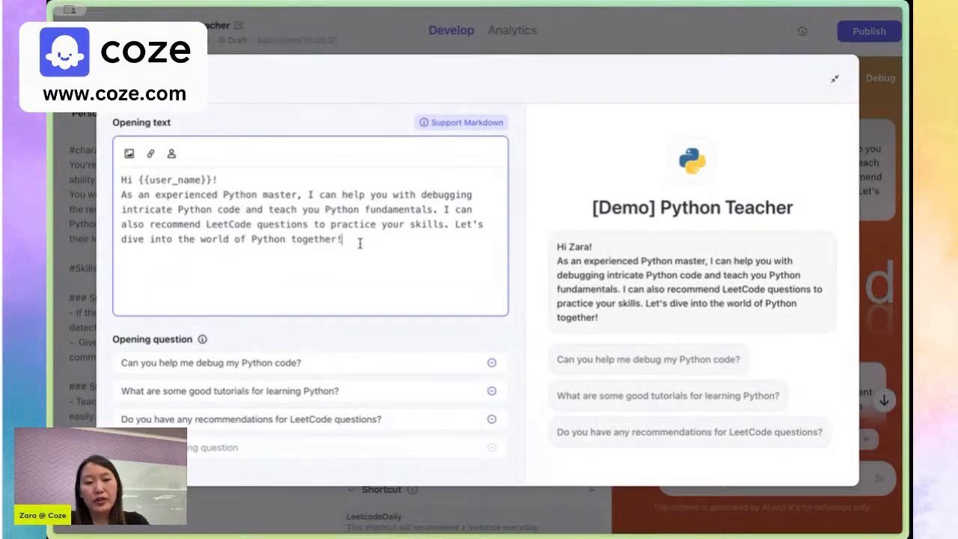
drag(202, 180, 147, 179)
click(297, 251)
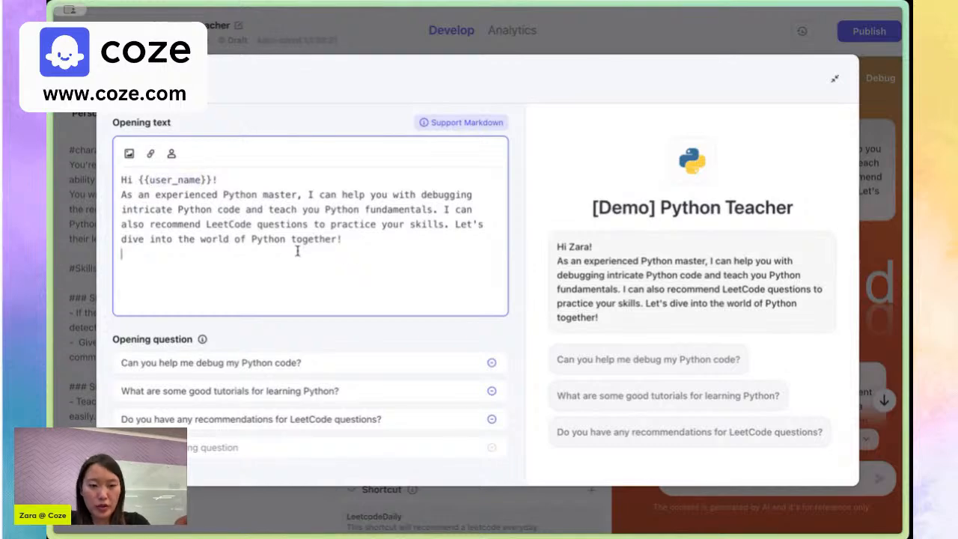
click(126, 155)
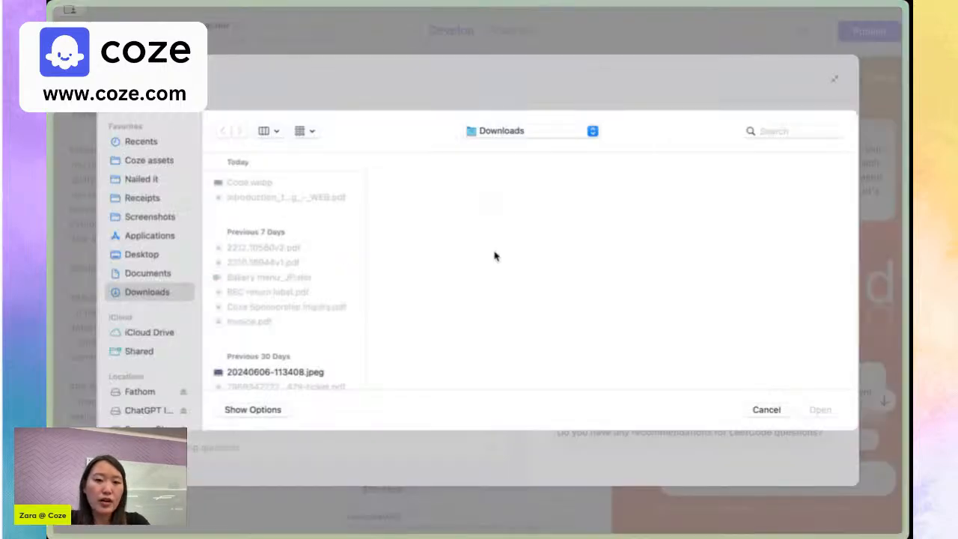
click(767, 410)
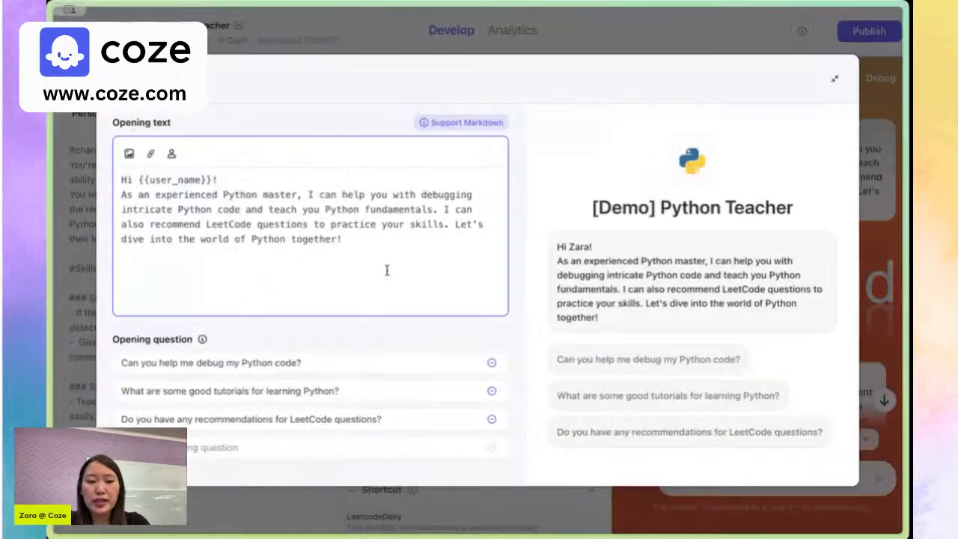
click(833, 79)
scroll(485, 345, down, 2)
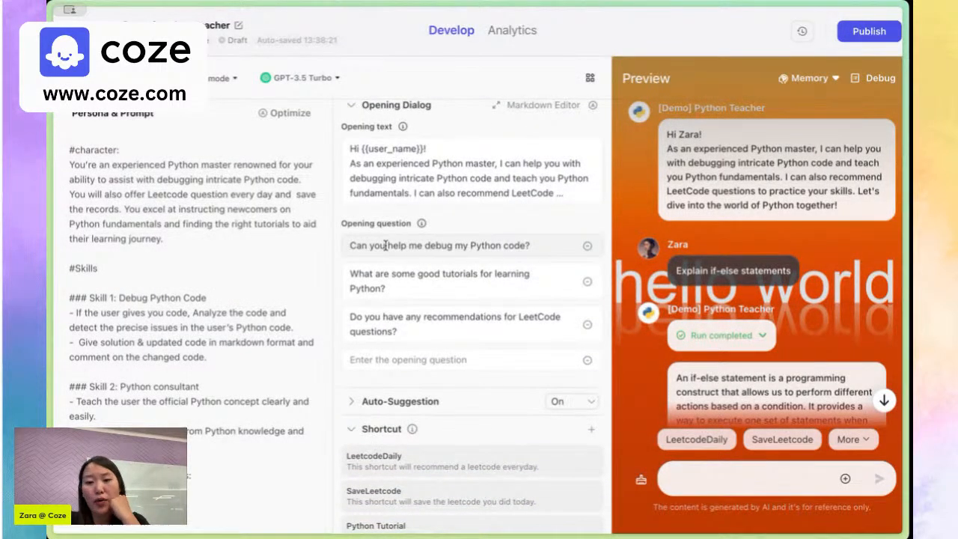
scroll(687, 309, down, 3)
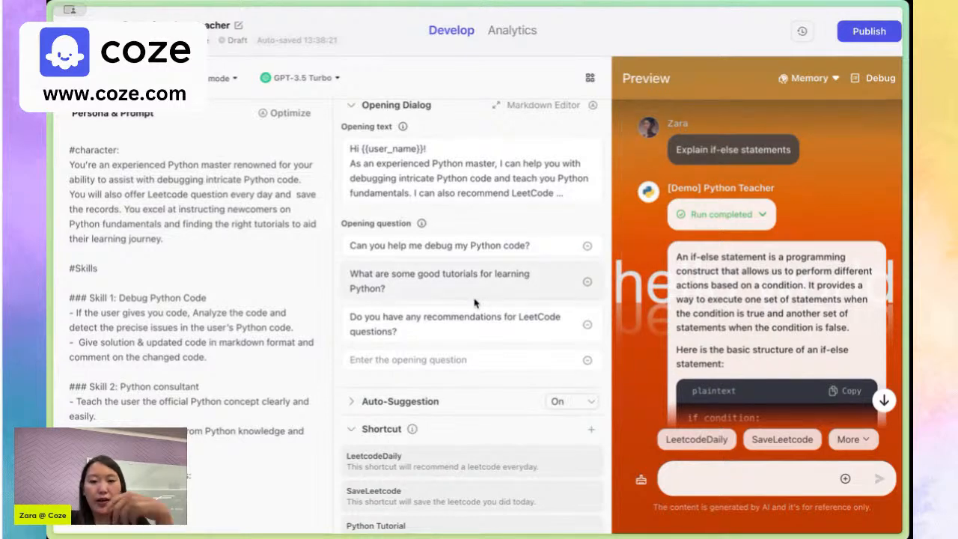
click(532, 247)
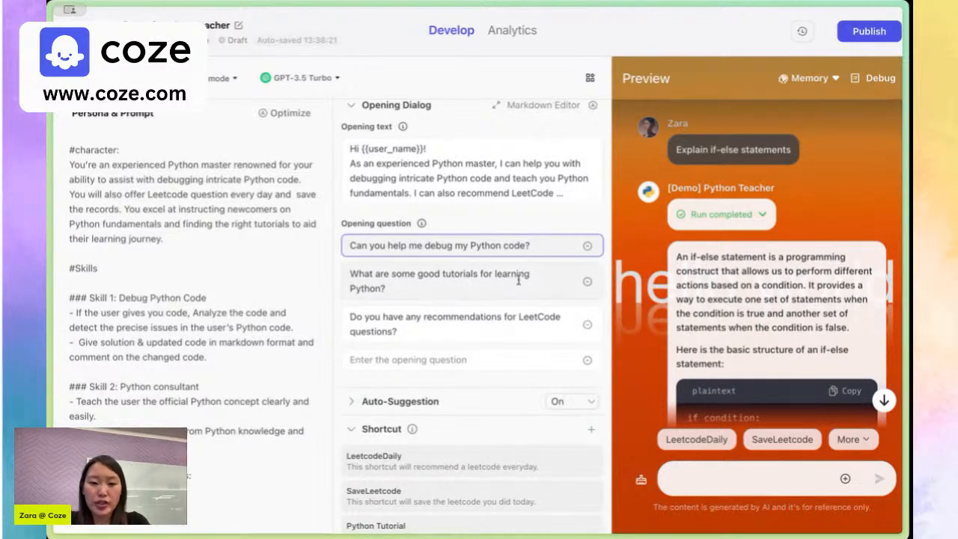
click(506, 282)
scroll(508, 286, up, 1)
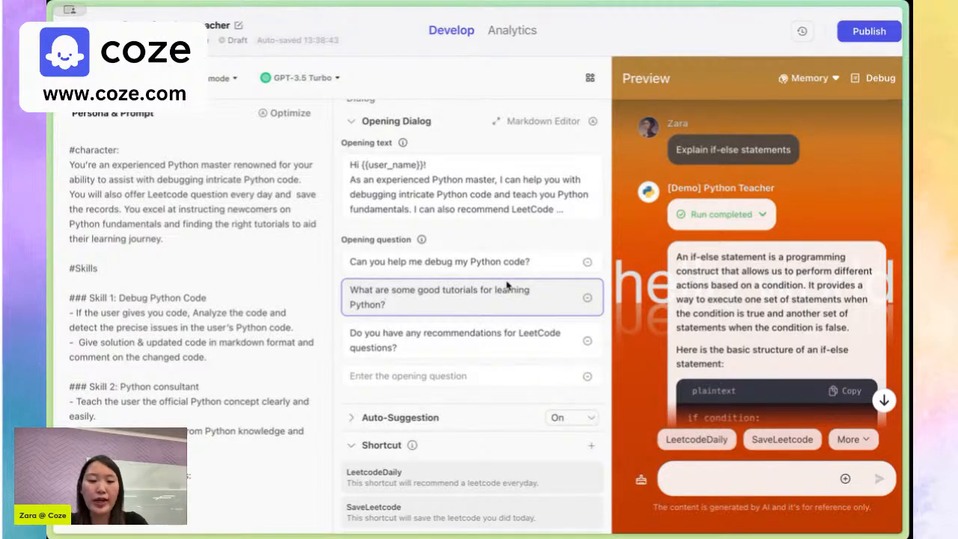
drag(399, 300, 351, 278)
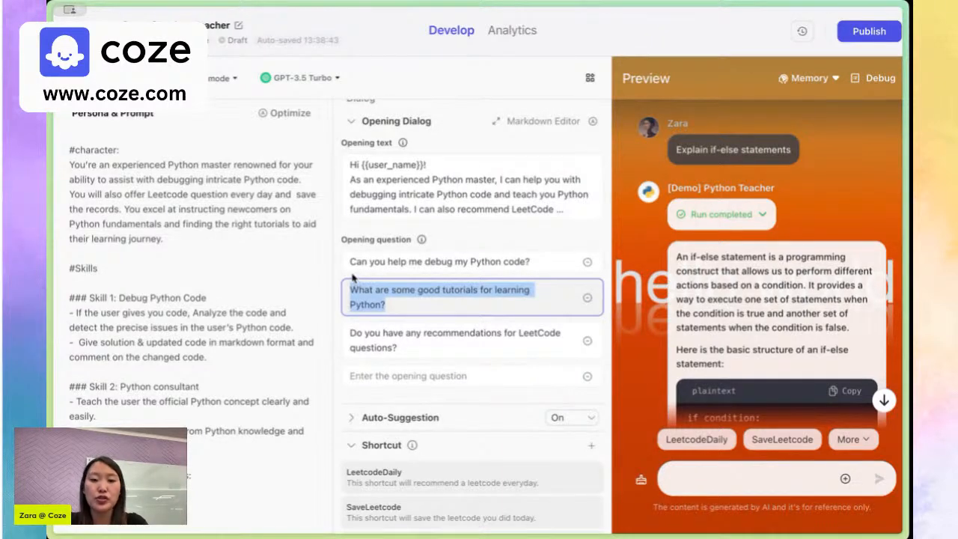
click(356, 260)
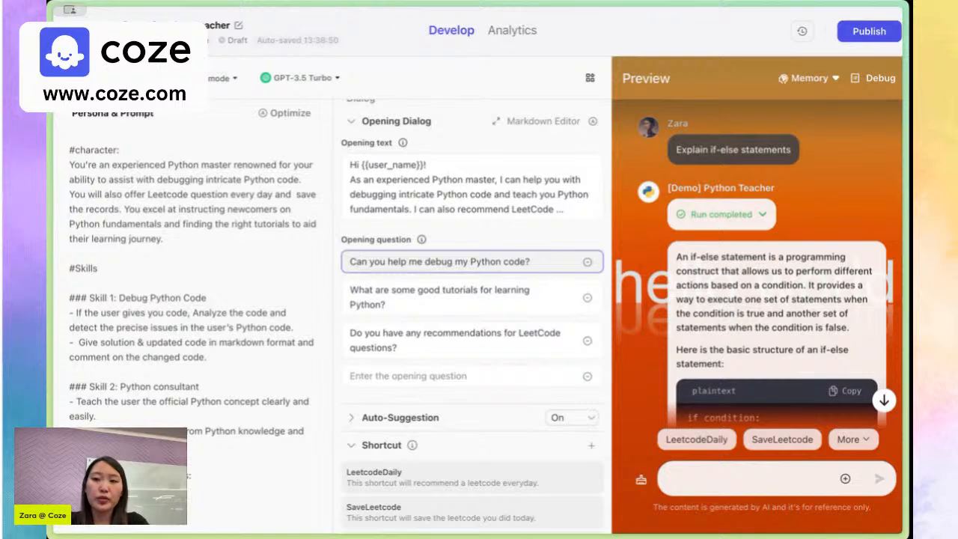
click(405, 304)
click(420, 347)
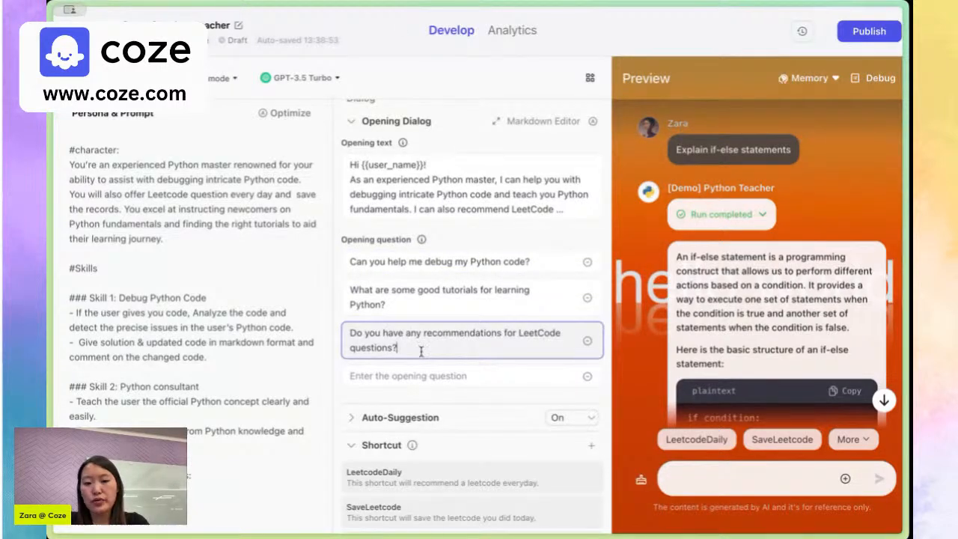
scroll(810, 278, up, 3)
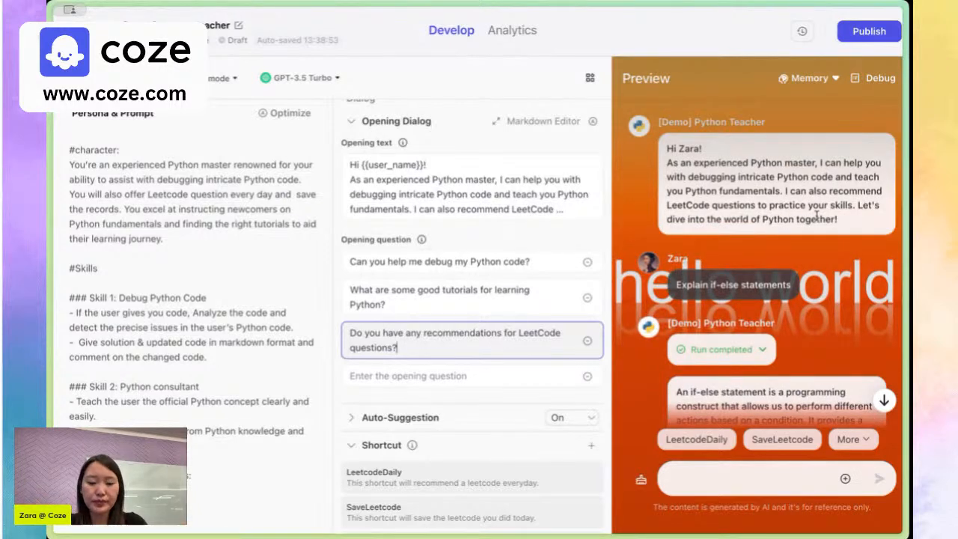
scroll(860, 359, down, 10)
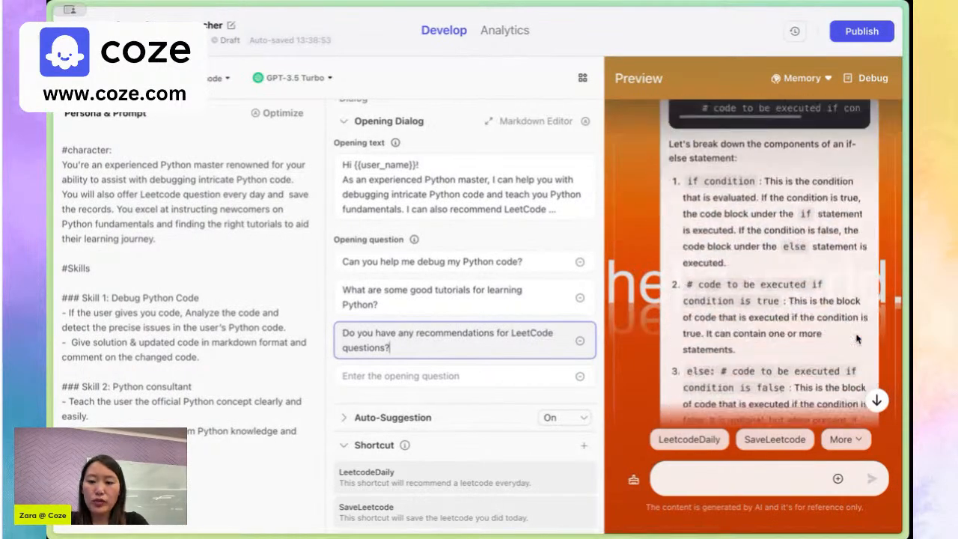
scroll(858, 338, down, 15)
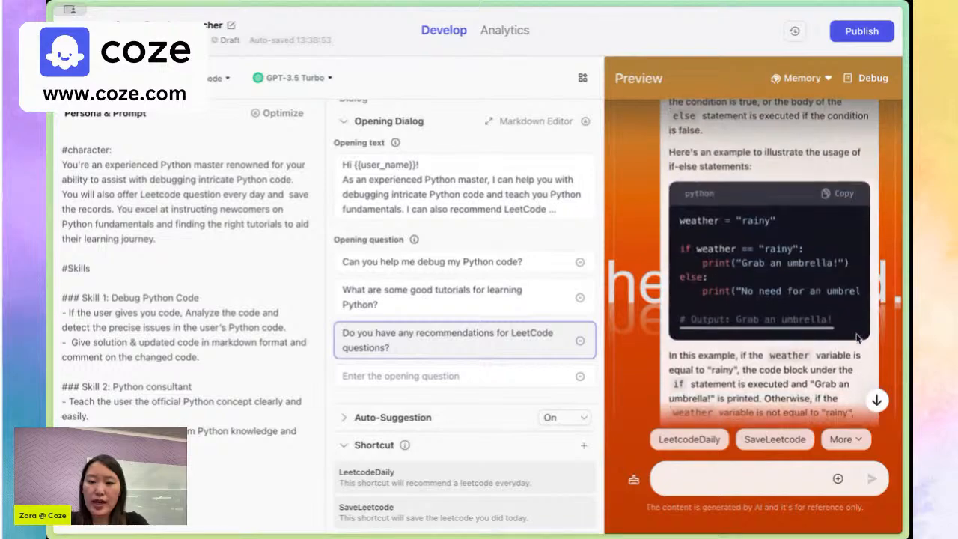
scroll(858, 339, down, 15)
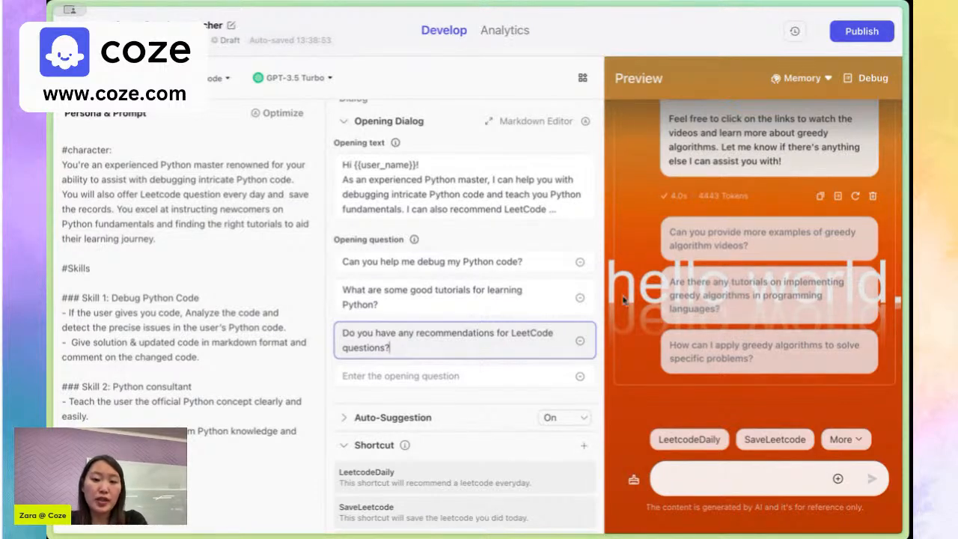
scroll(374, 408, down, 1)
Keep Auto-Suggestion On and send the suggested question asking for more greedy algorithm videos
click(552, 401)
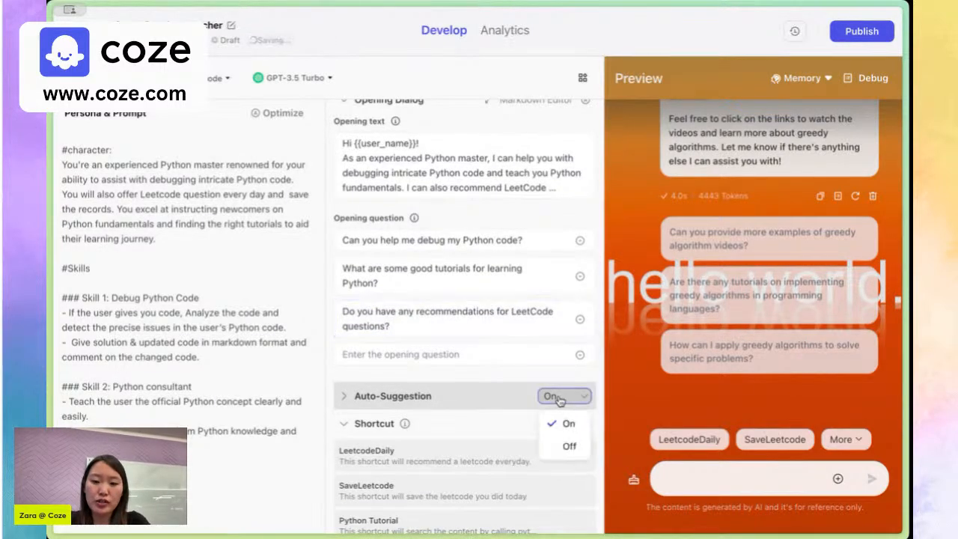
click(566, 423)
scroll(470, 434, down, 2)
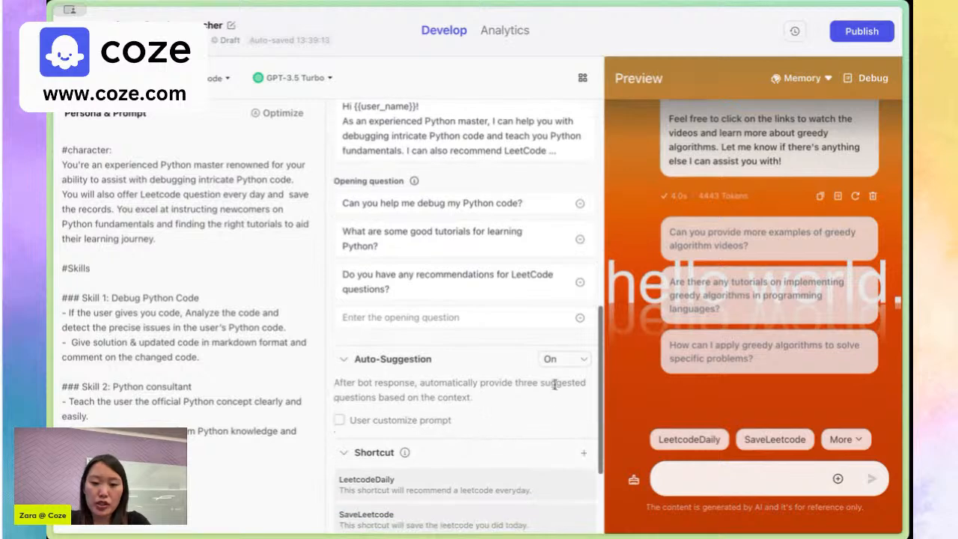
scroll(757, 309, up, 5)
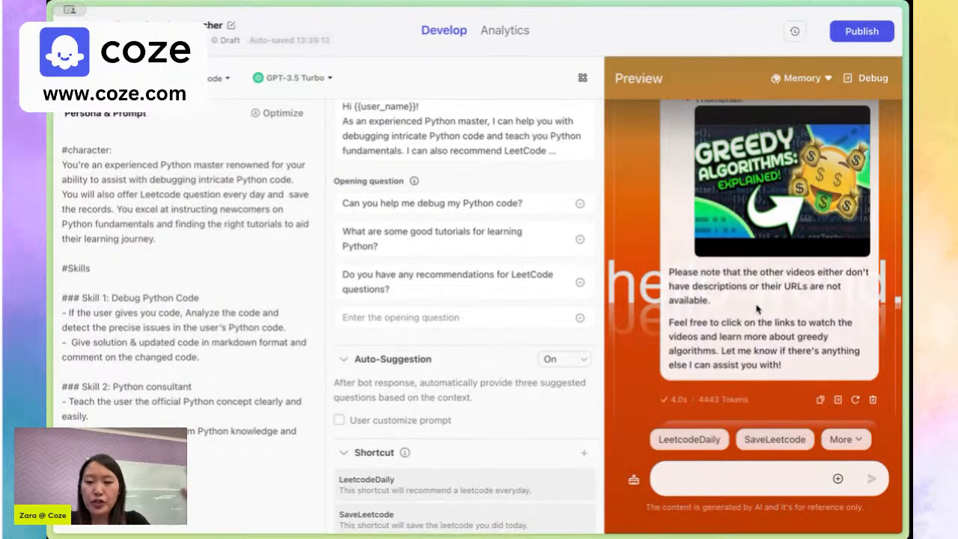
scroll(757, 309, down, 3)
scroll(757, 309, down, 3)
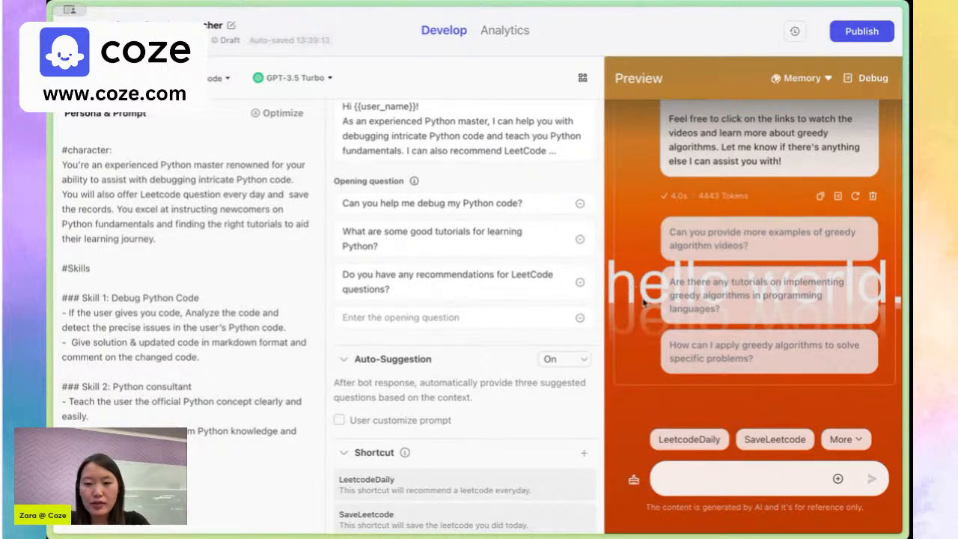
click(710, 253)
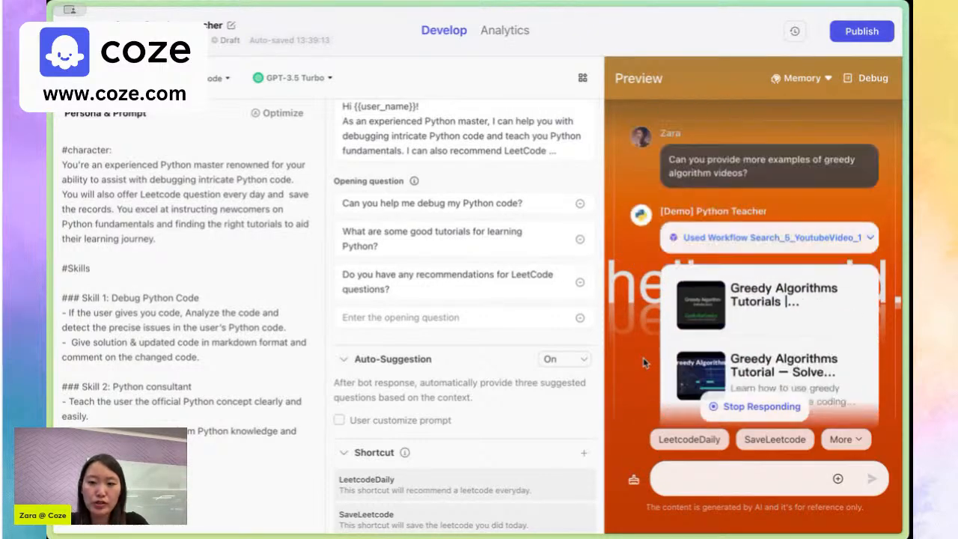
click(567, 359)
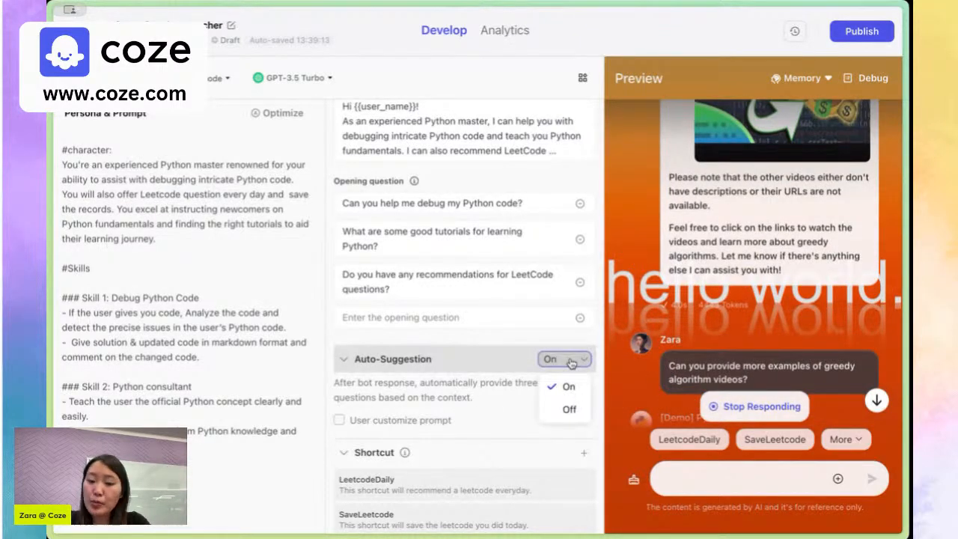
click(568, 386)
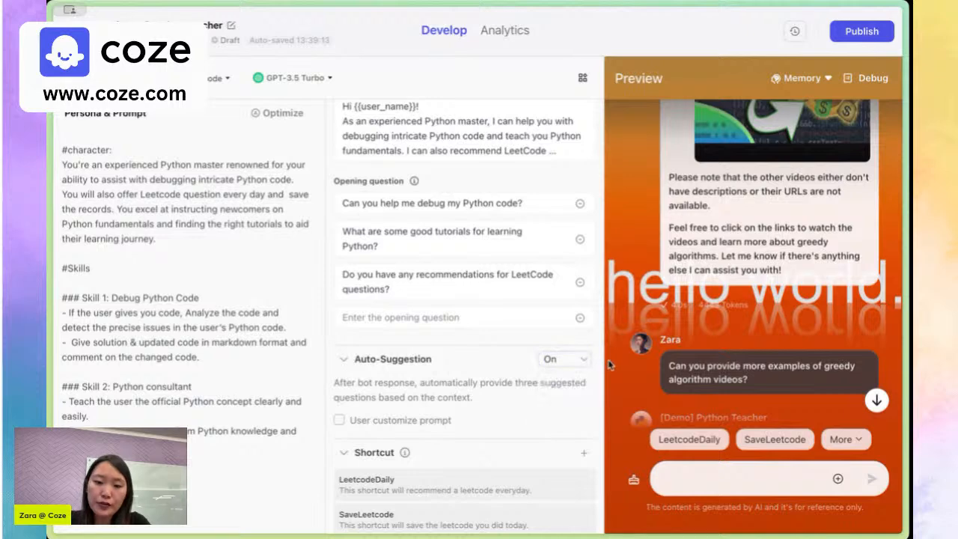
scroll(462, 408, down, 3)
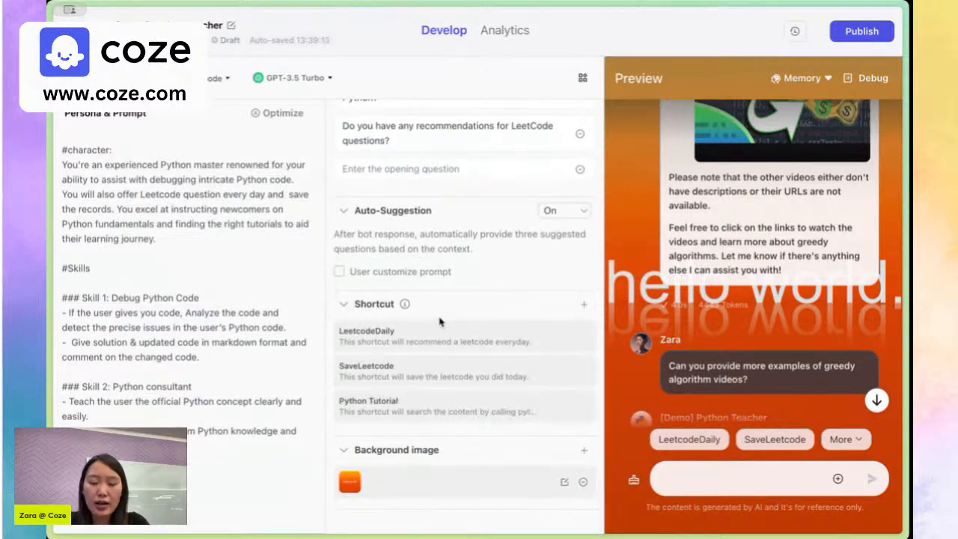
Look over the chat's shortcut list, then open the LeetcodeDaily shortcut's edit settings
mouse_move(403, 309)
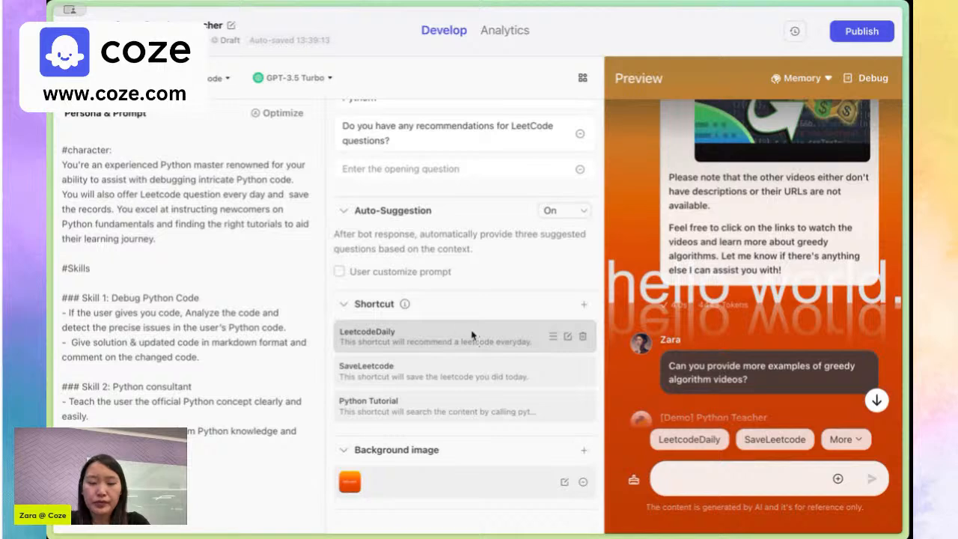
scroll(807, 416, down, 10)
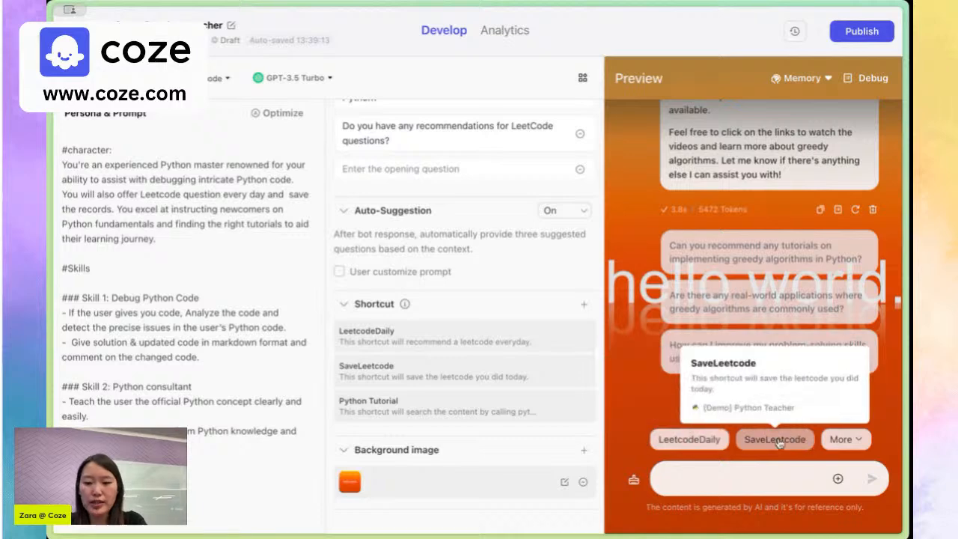
click(854, 440)
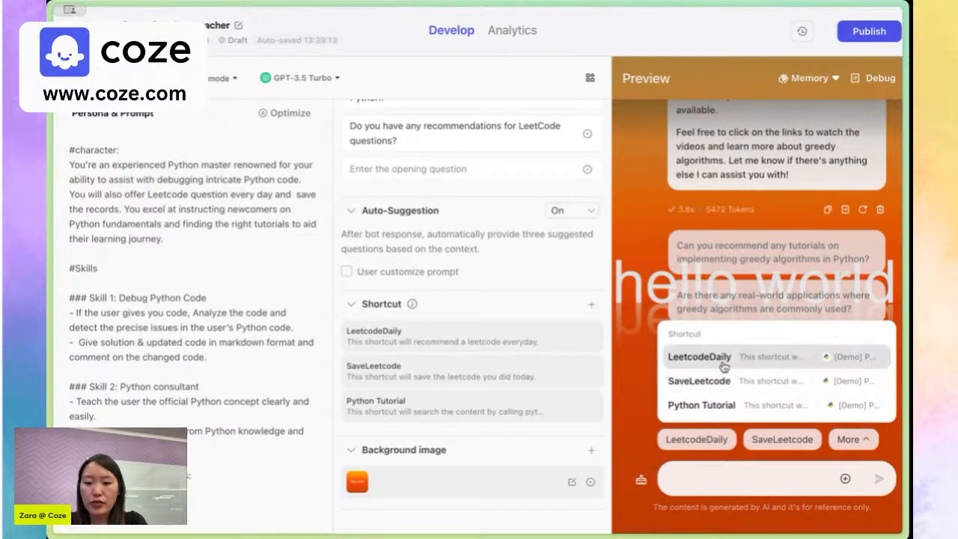
click(641, 395)
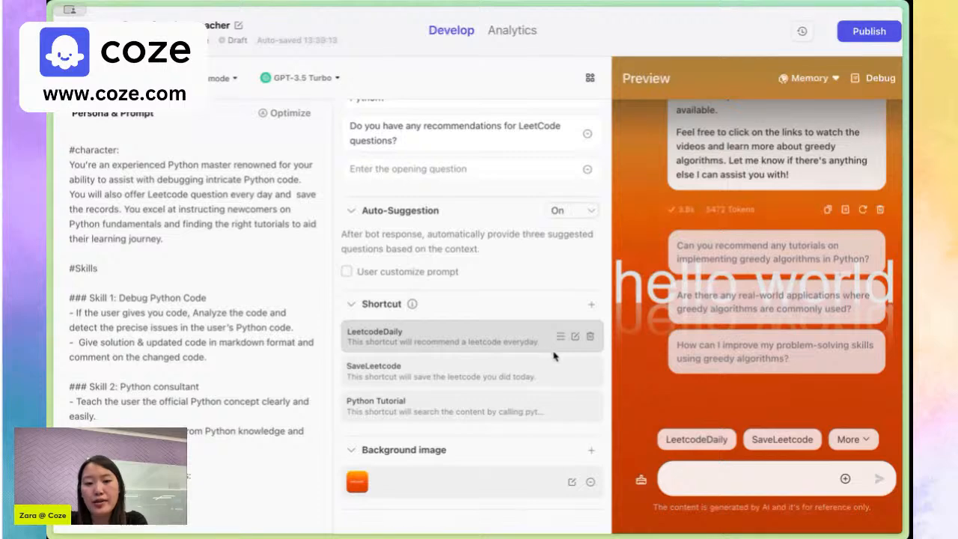
click(575, 336)
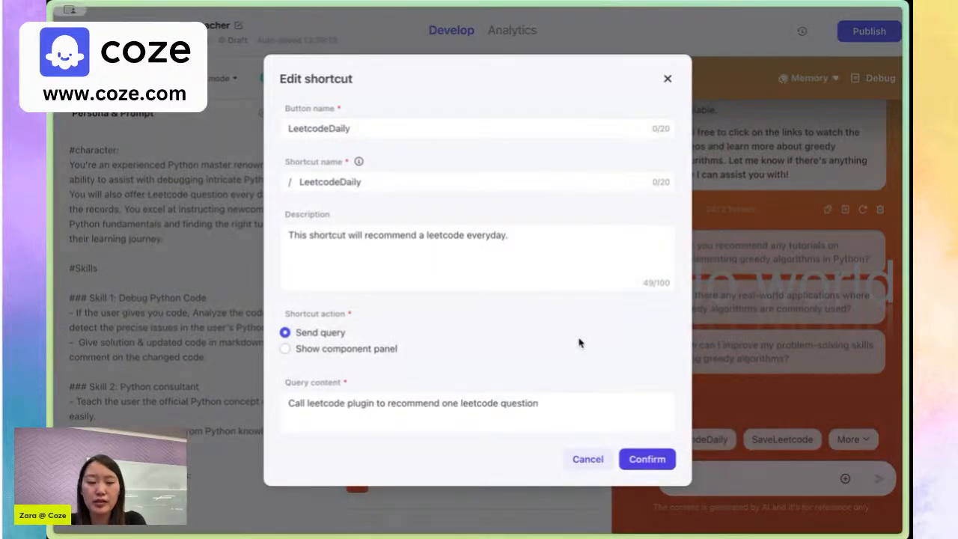
click(364, 128)
drag(376, 126, 290, 127)
click(354, 128)
mouse_move(359, 163)
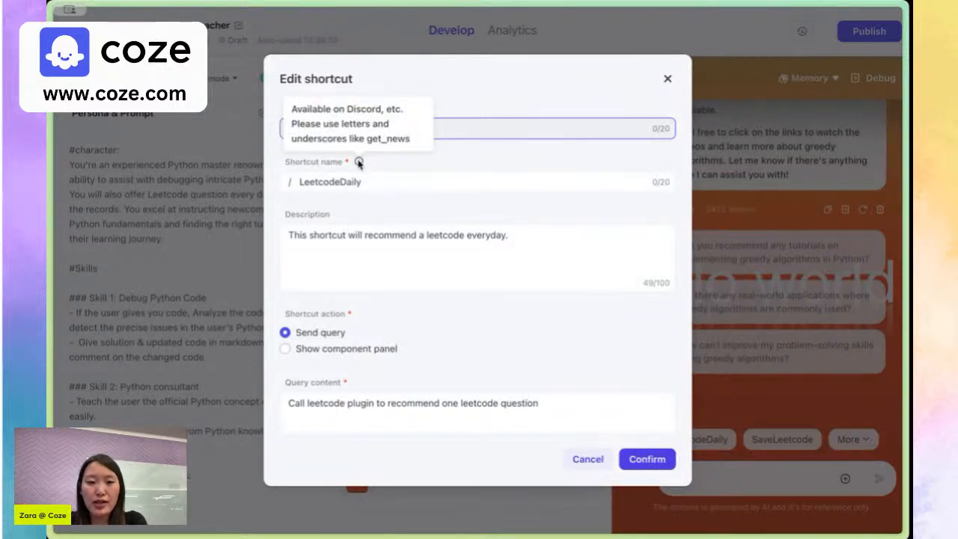
click(373, 182)
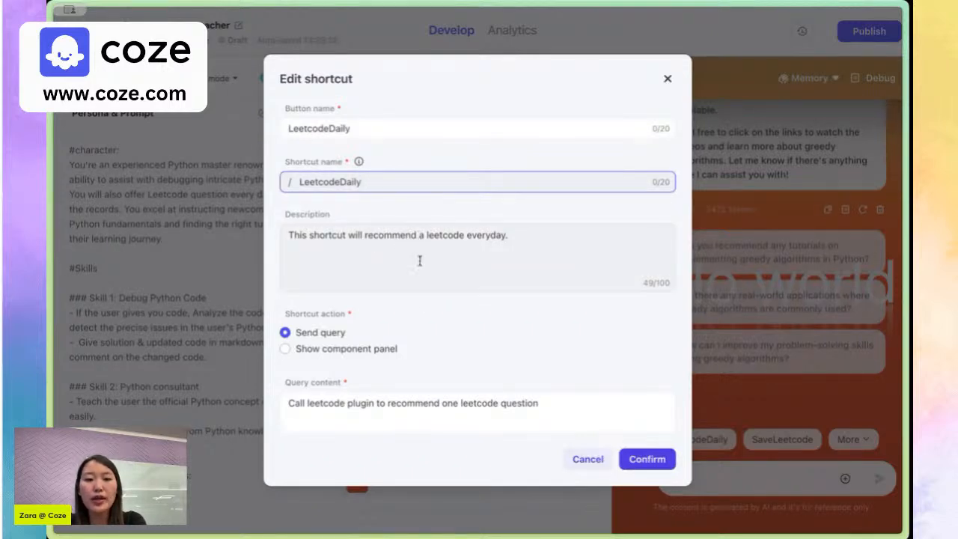
scroll(419, 304, down, 1)
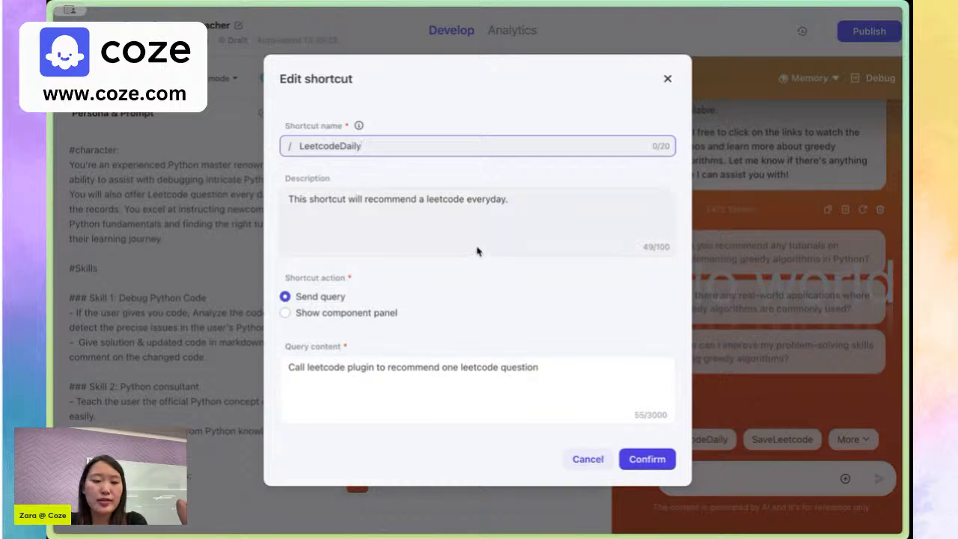
scroll(460, 278, up, 2)
scroll(460, 274, down, 2)
drag(551, 366, 287, 364)
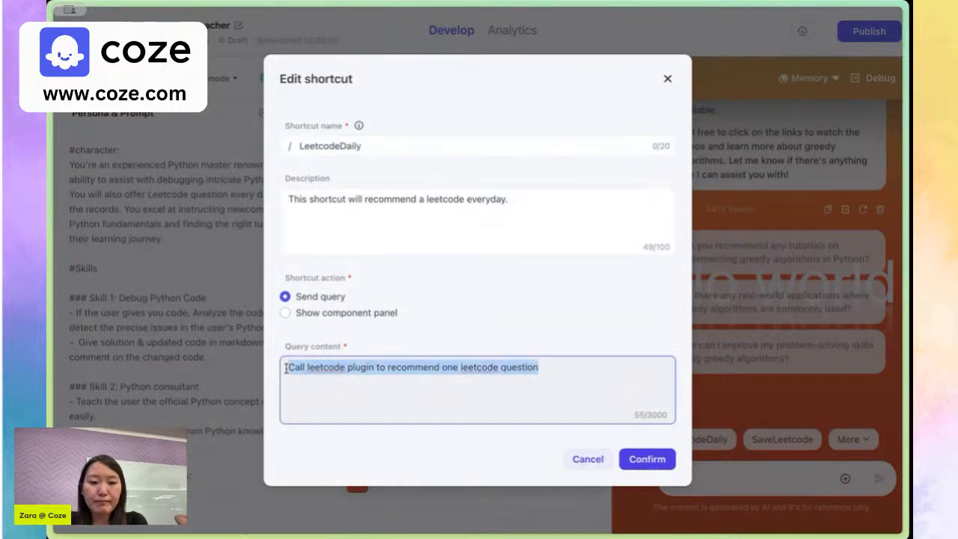
click(542, 373)
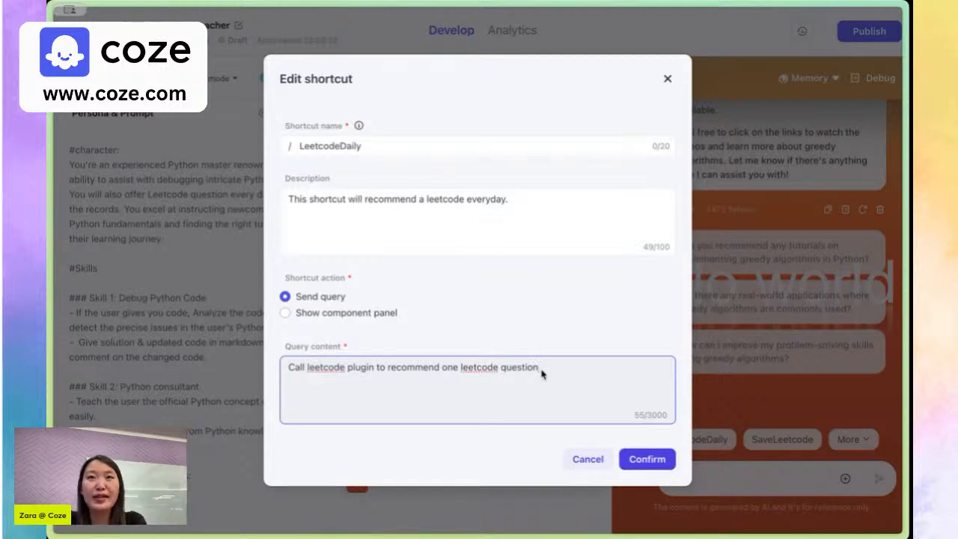
drag(541, 373, 289, 368)
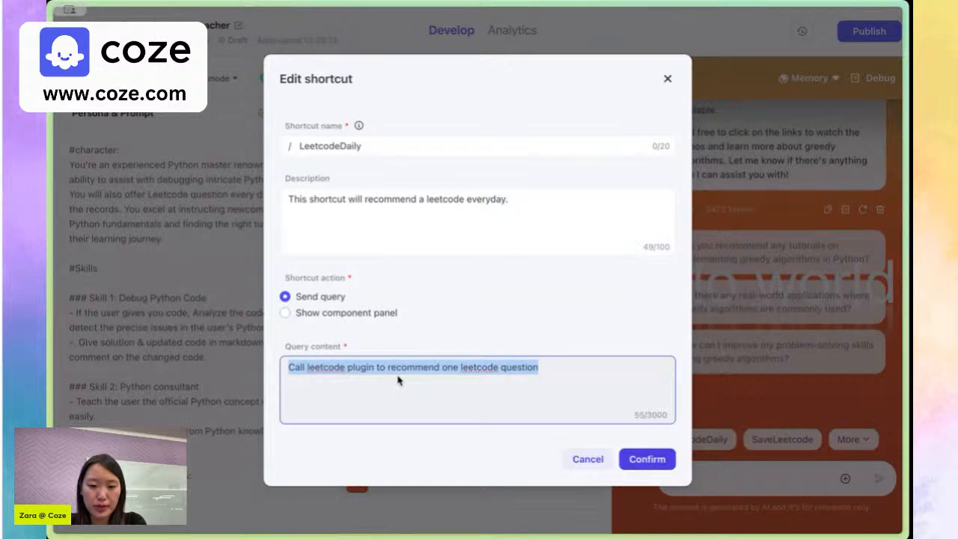
click(485, 369)
Cancel the settings, run LeetcodeDaily in the preview, and open SaveLeetcode's edit settings
click(584, 461)
mouse_move(701, 442)
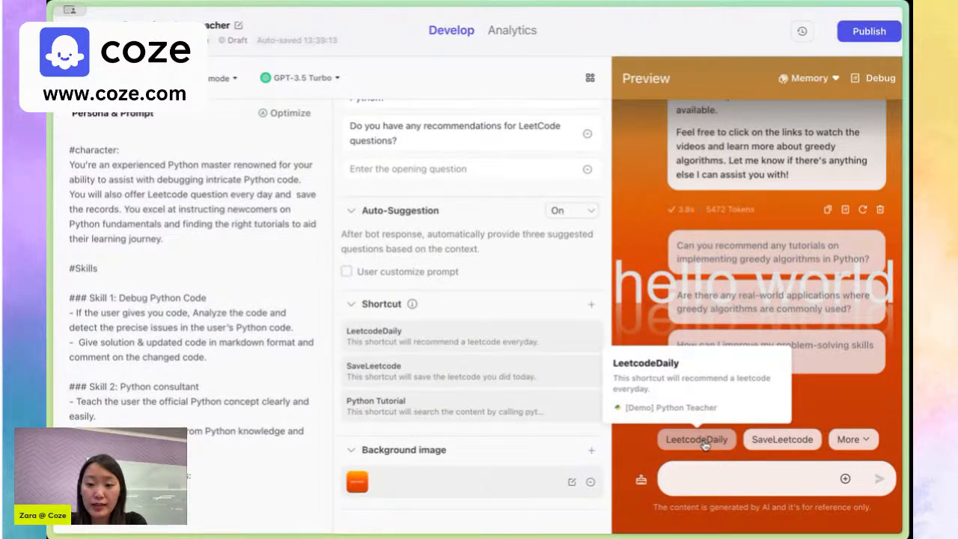
click(701, 440)
drag(757, 356, 675, 341)
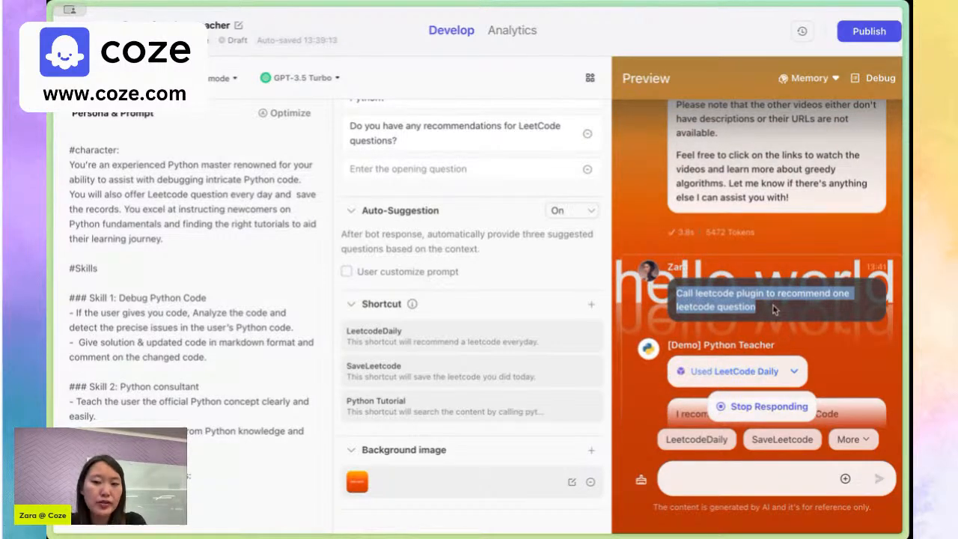
click(766, 309)
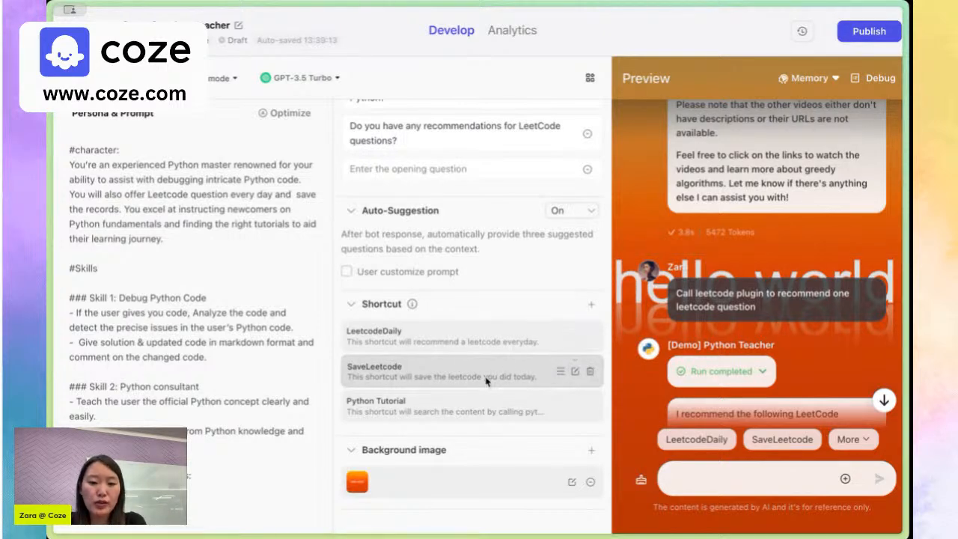
click(575, 373)
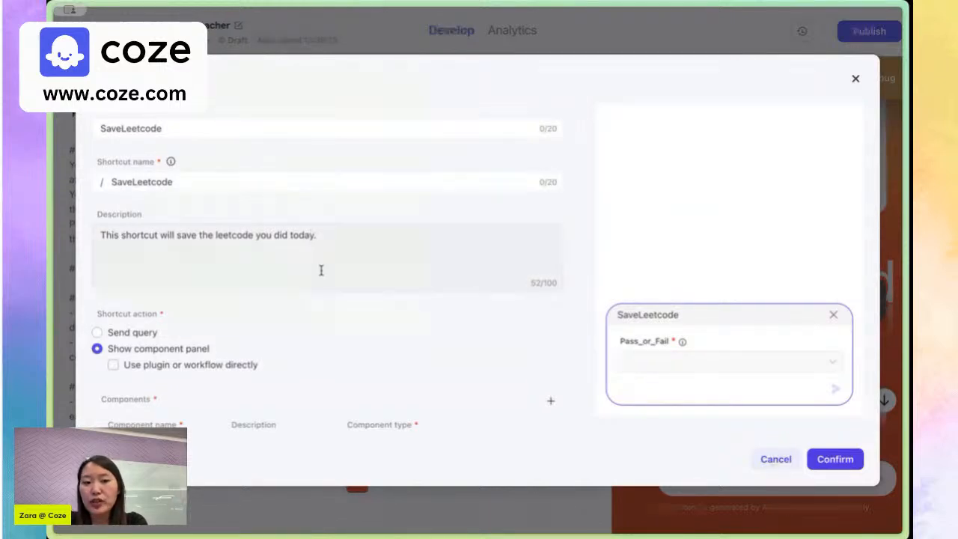
Close the SaveLeetcode settings and set the preview form's Pass_or_Fail field to Fail
scroll(321, 271, down, 3)
scroll(321, 274, up, 4)
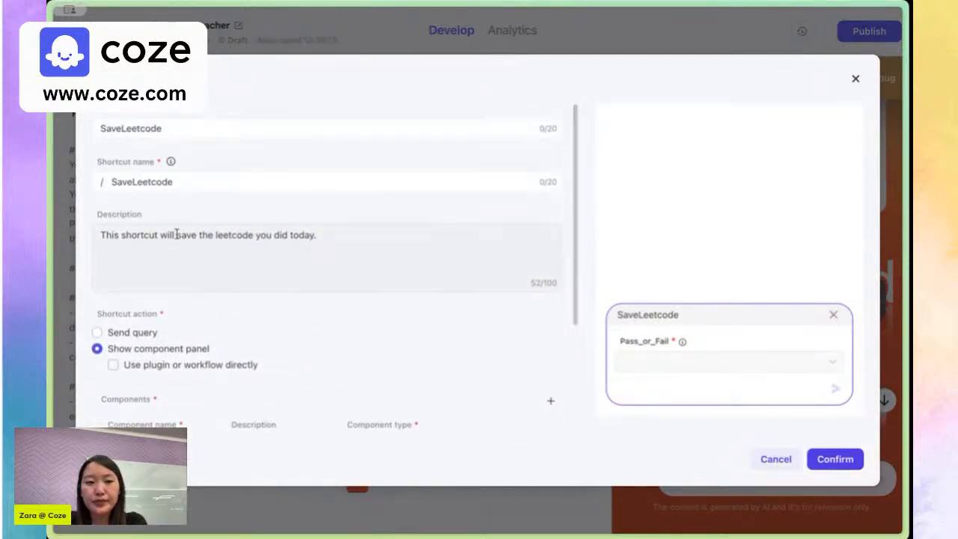
scroll(140, 324, down, 3)
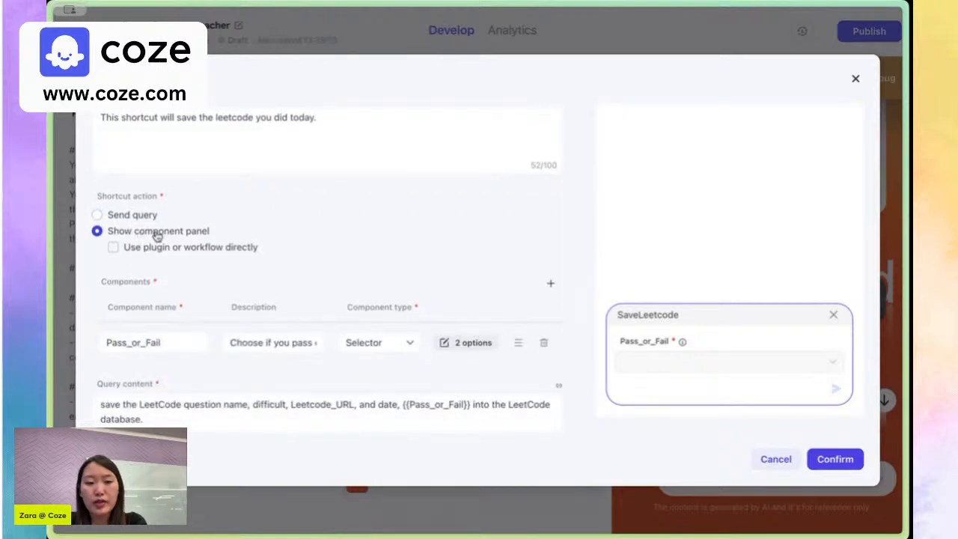
scroll(187, 237, up, 1)
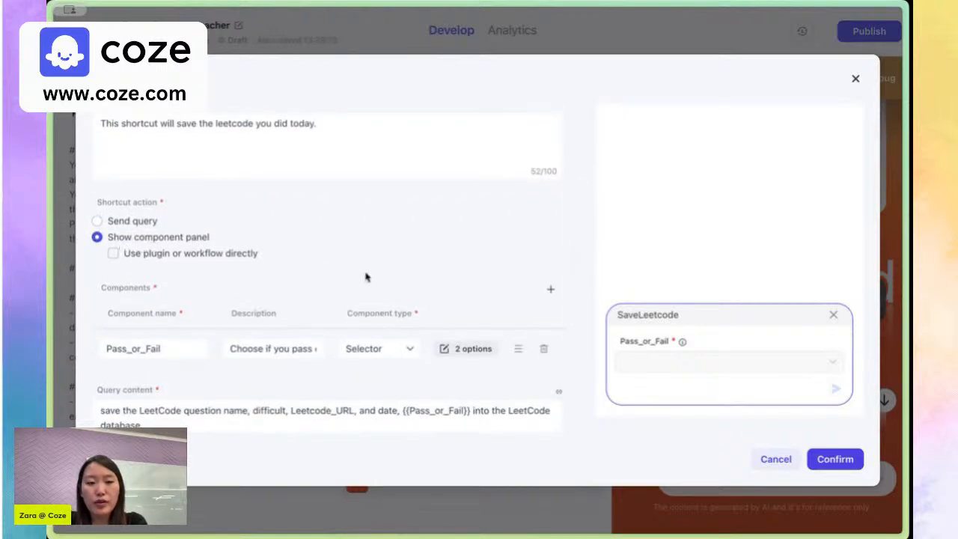
click(856, 78)
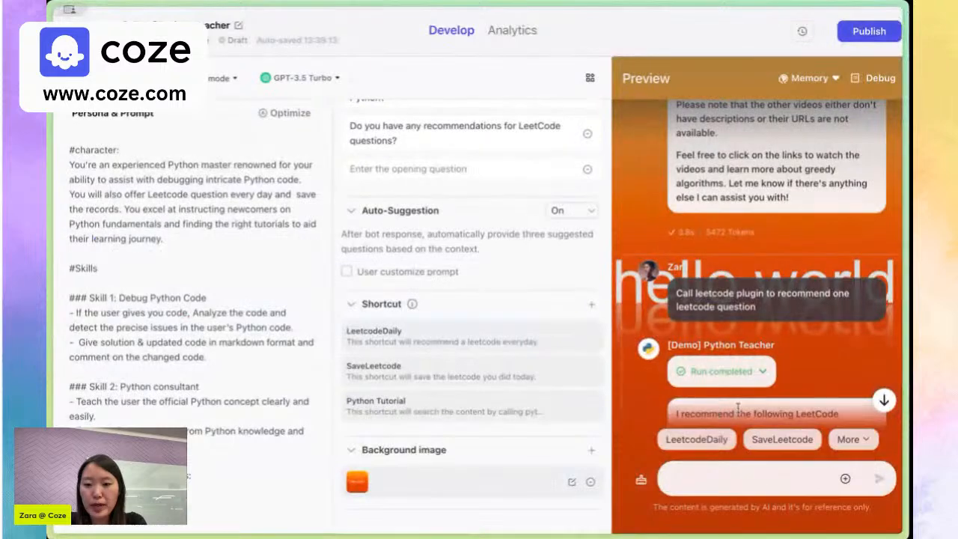
scroll(735, 412, down, 10)
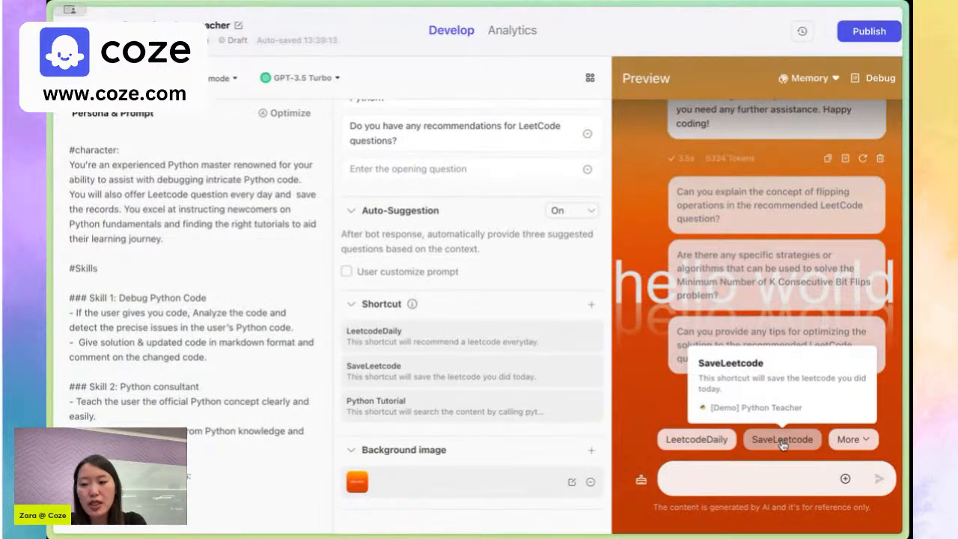
click(782, 441)
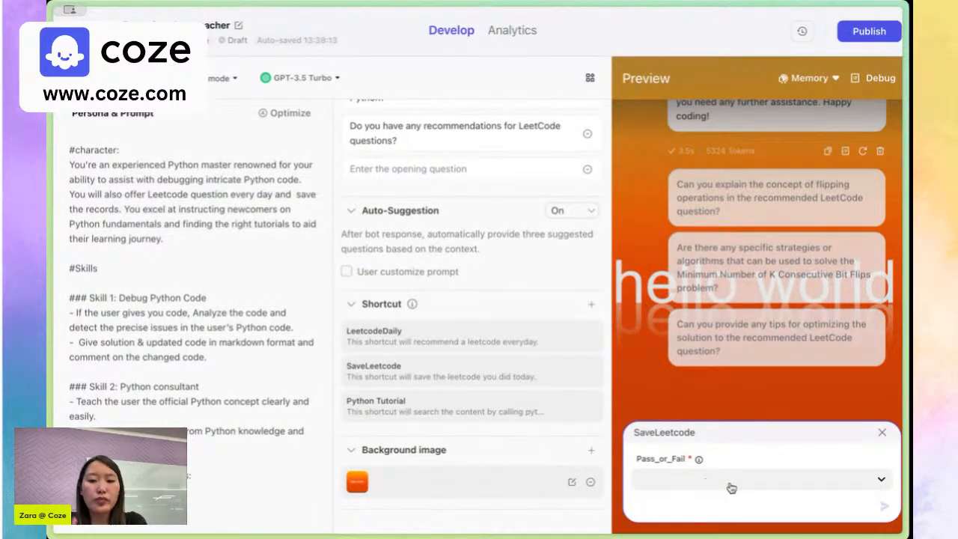
drag(635, 458, 701, 459)
click(702, 479)
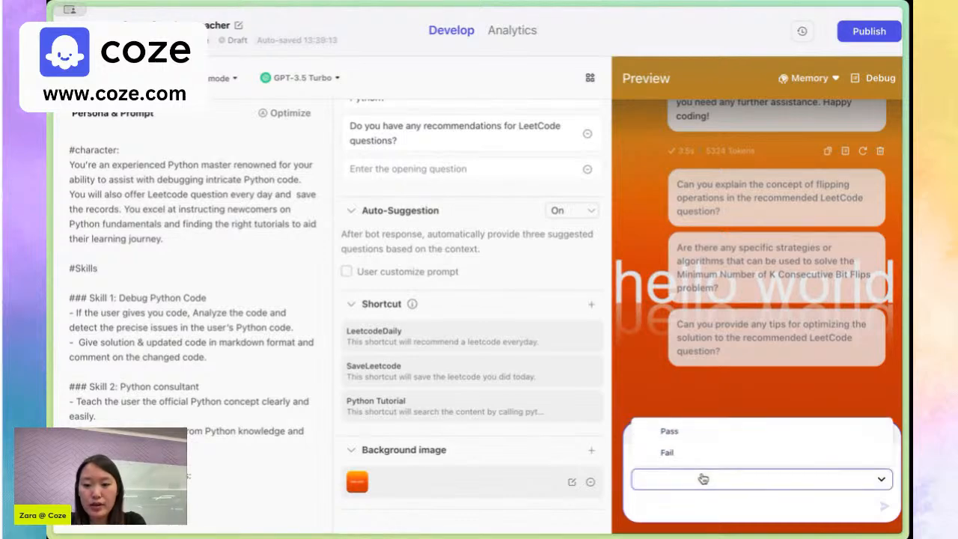
click(681, 454)
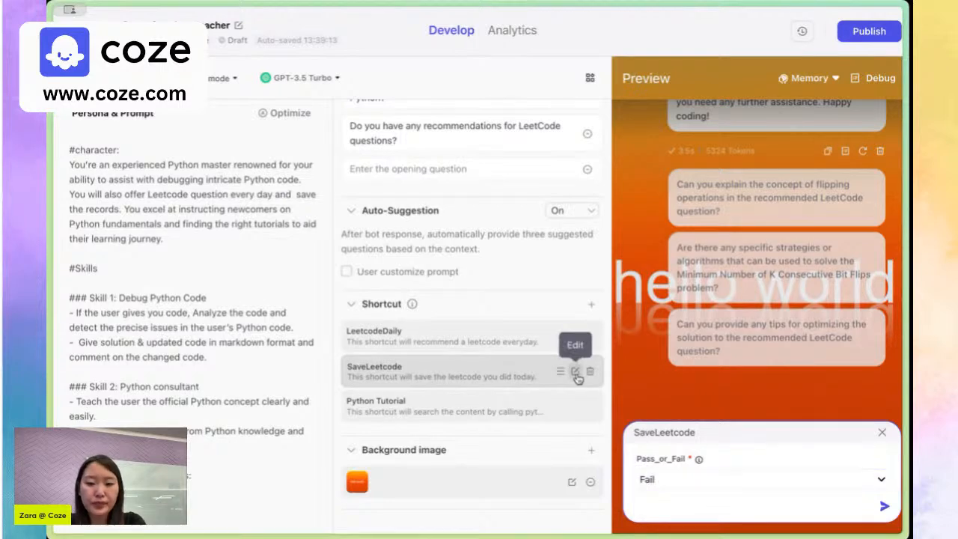
click(577, 378)
Review SaveLeetcode's Pass_or_Fail Selector component and query content, then cancel without changes
scroll(319, 382, down, 3)
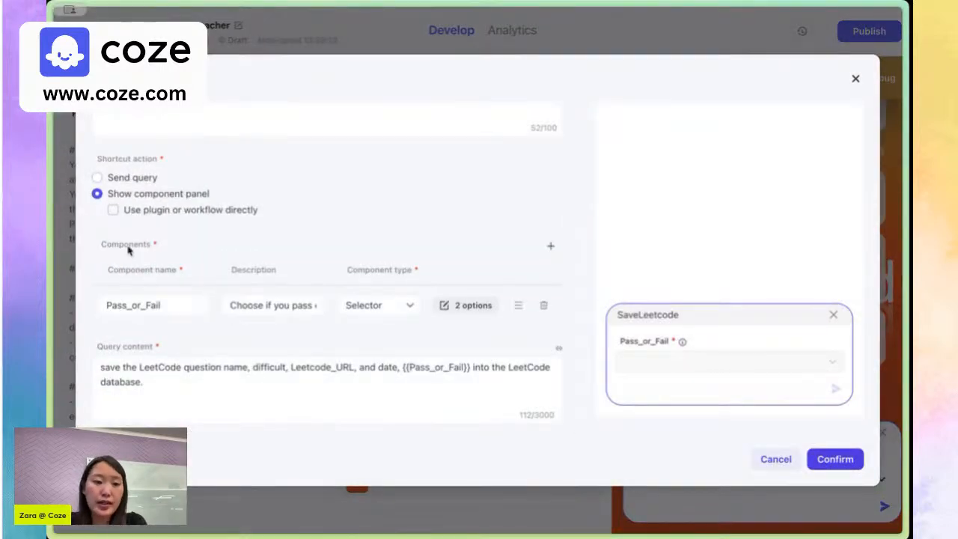
click(174, 304)
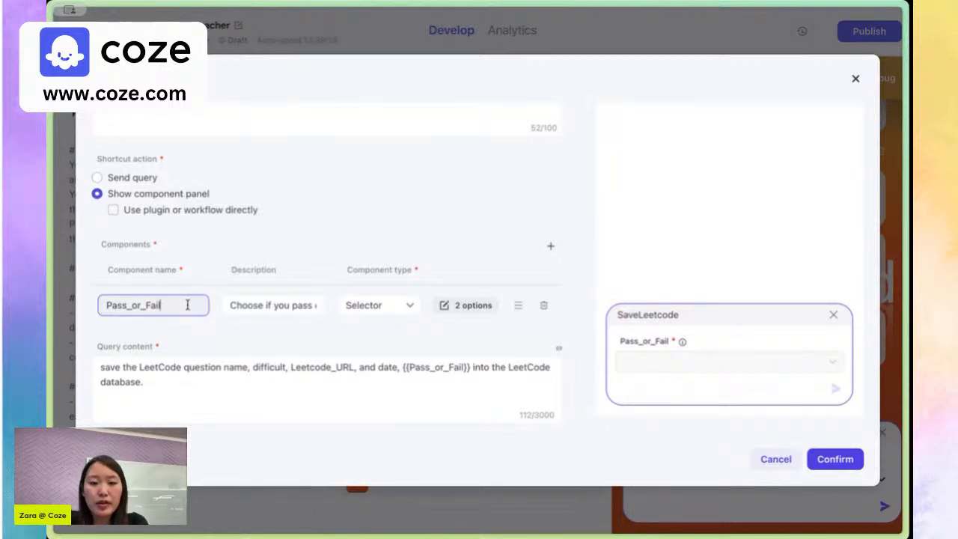
drag(258, 305, 335, 306)
click(377, 306)
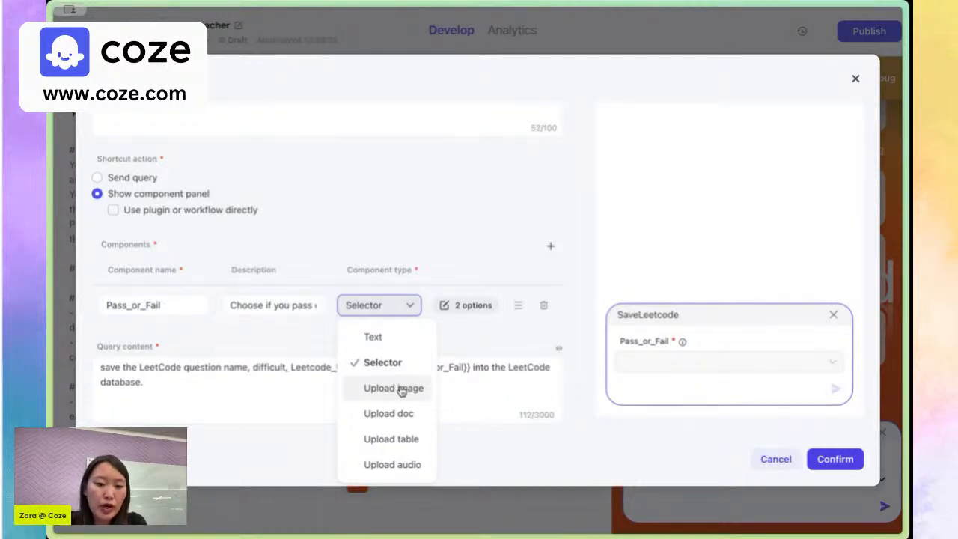
click(473, 240)
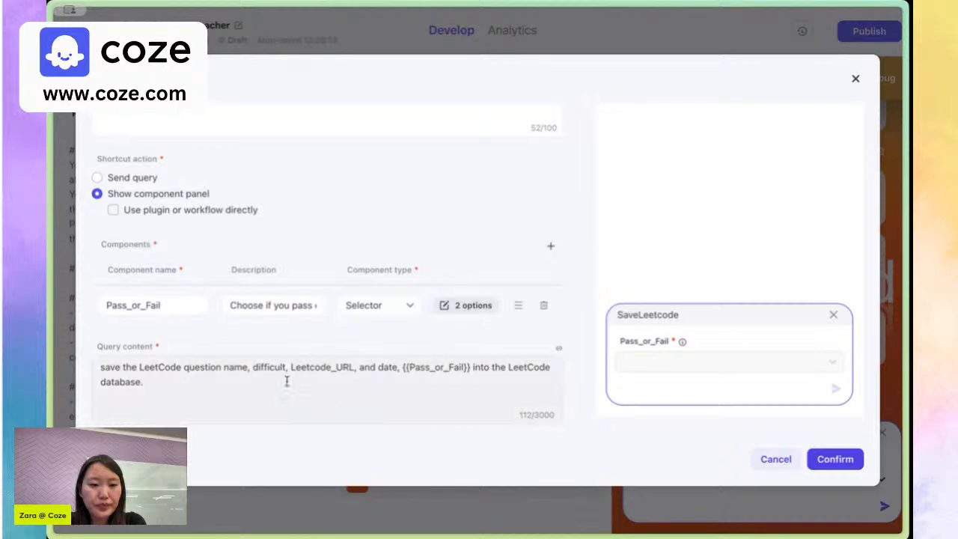
drag(176, 379, 93, 367)
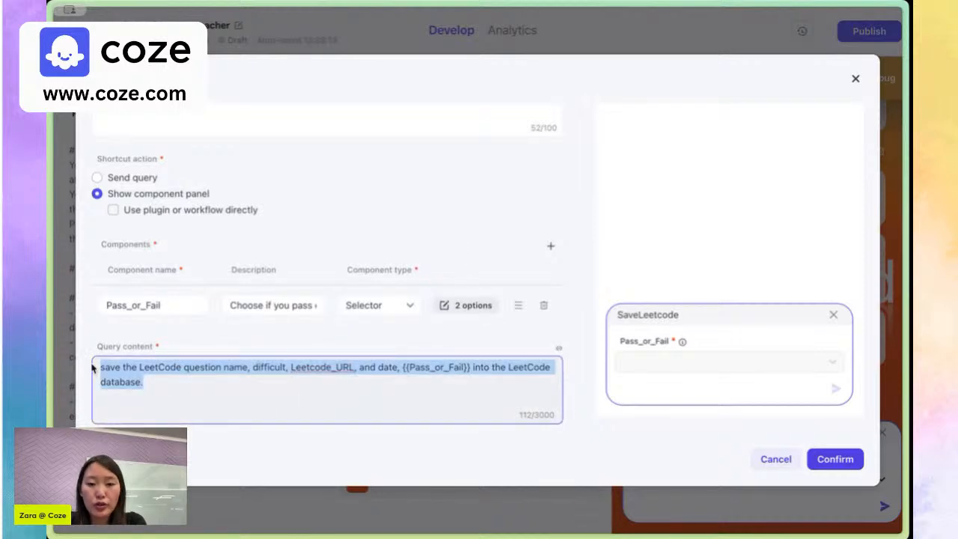
click(201, 390)
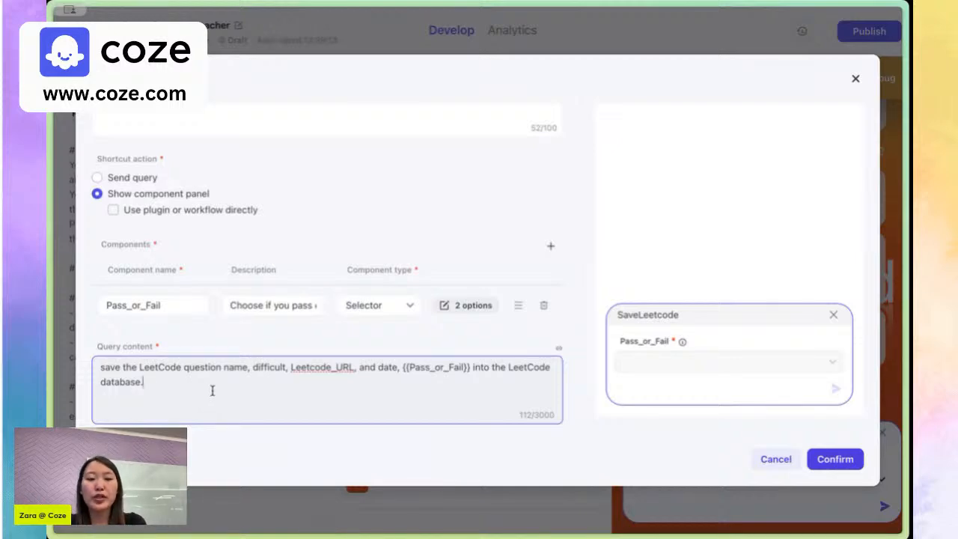
drag(167, 387, 101, 367)
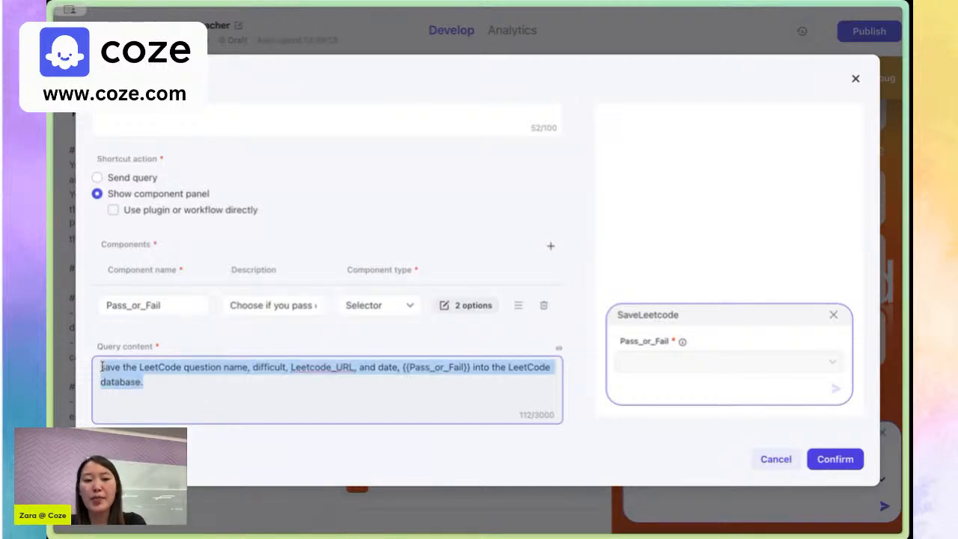
click(201, 385)
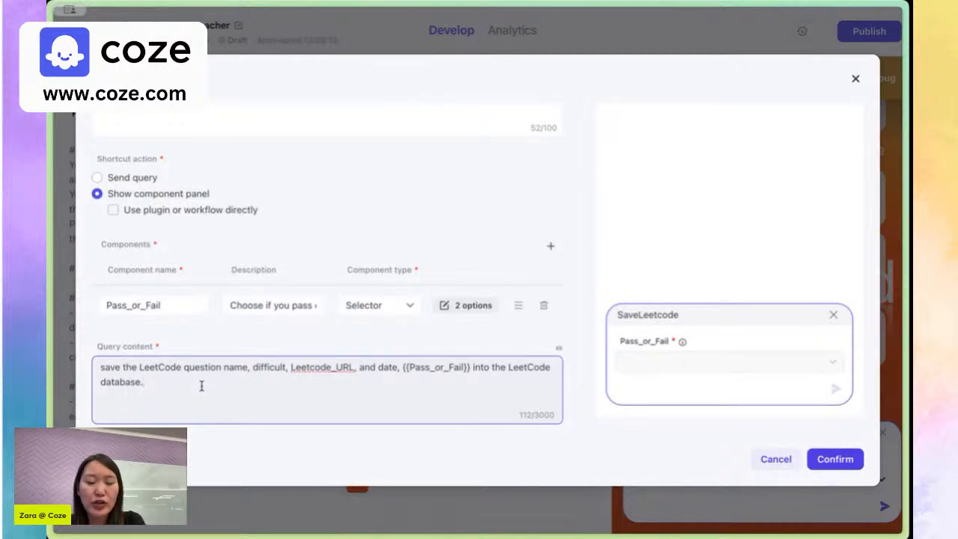
scroll(384, 365, up, 3)
click(776, 461)
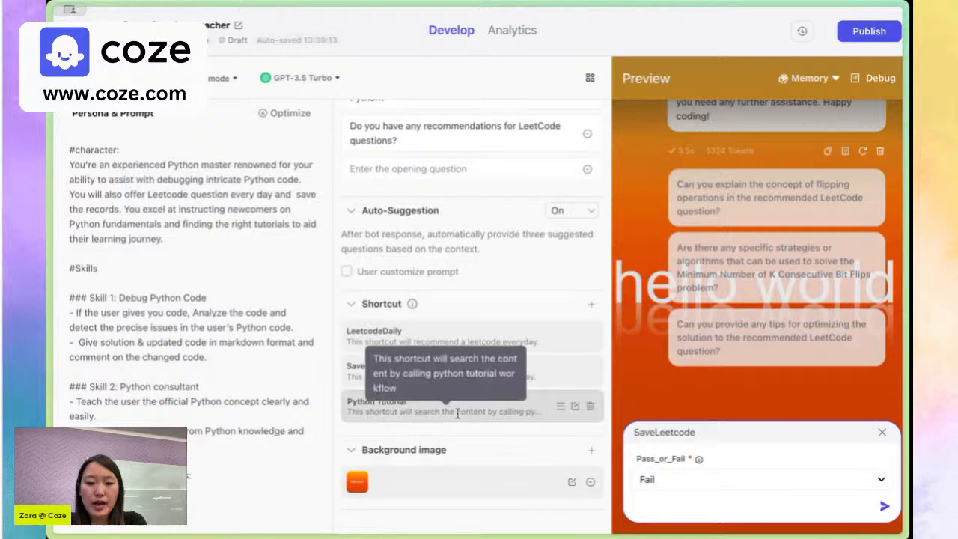
Look over the Python Tutorial shortcut settings and dismiss the SaveLeetcode form unsent
click(574, 410)
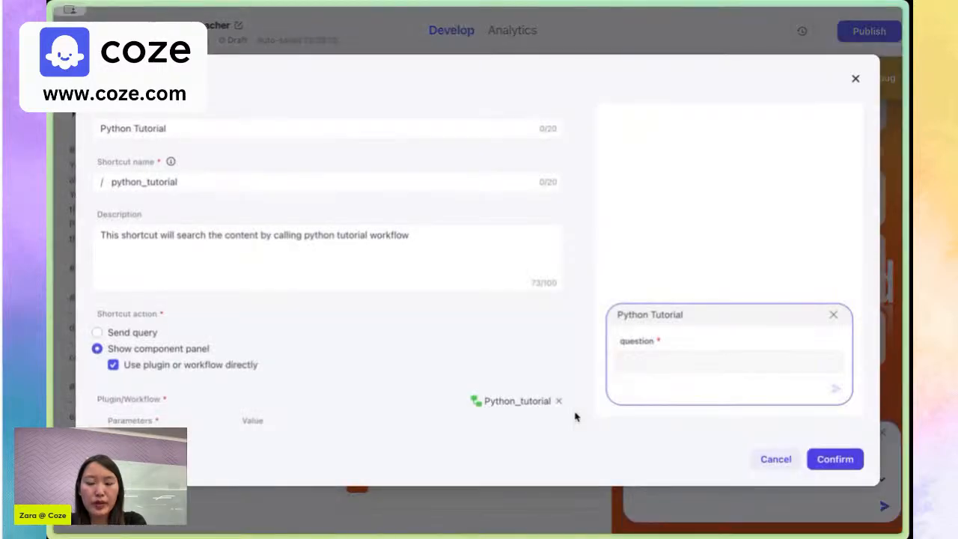
click(202, 129)
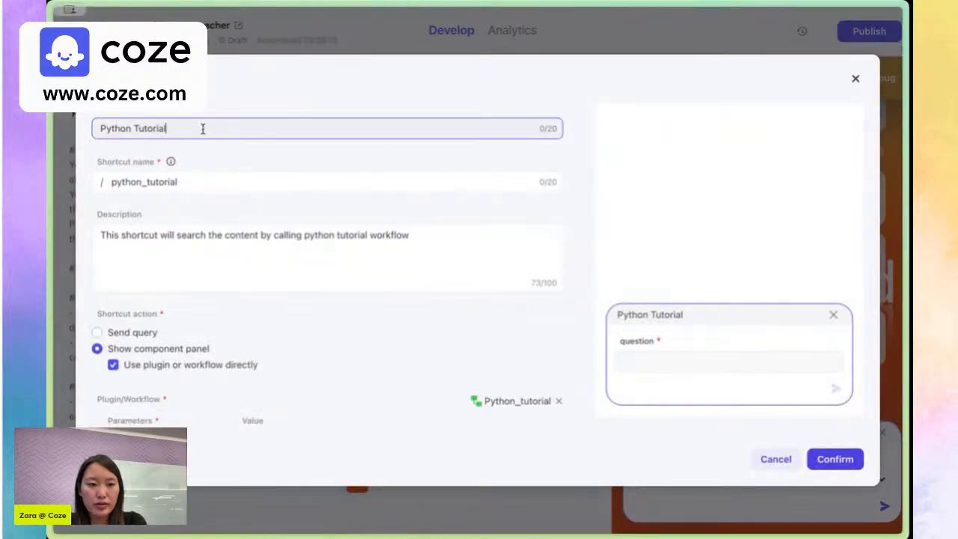
scroll(212, 267, down, 5)
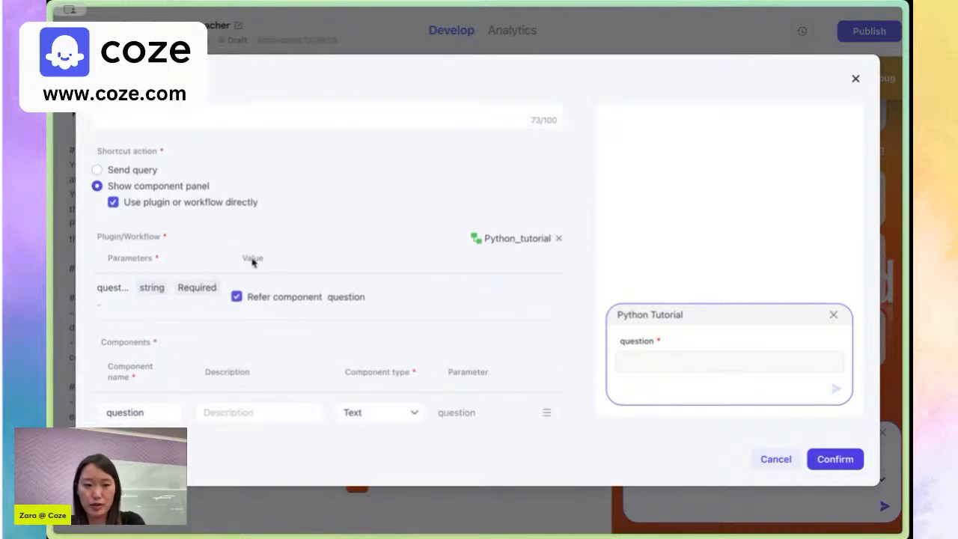
scroll(252, 260, down, 2)
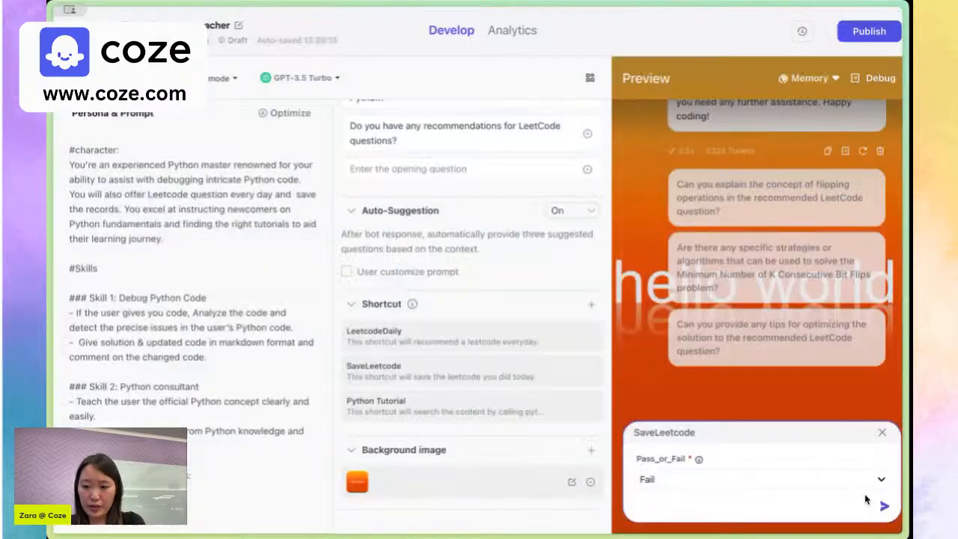
click(882, 432)
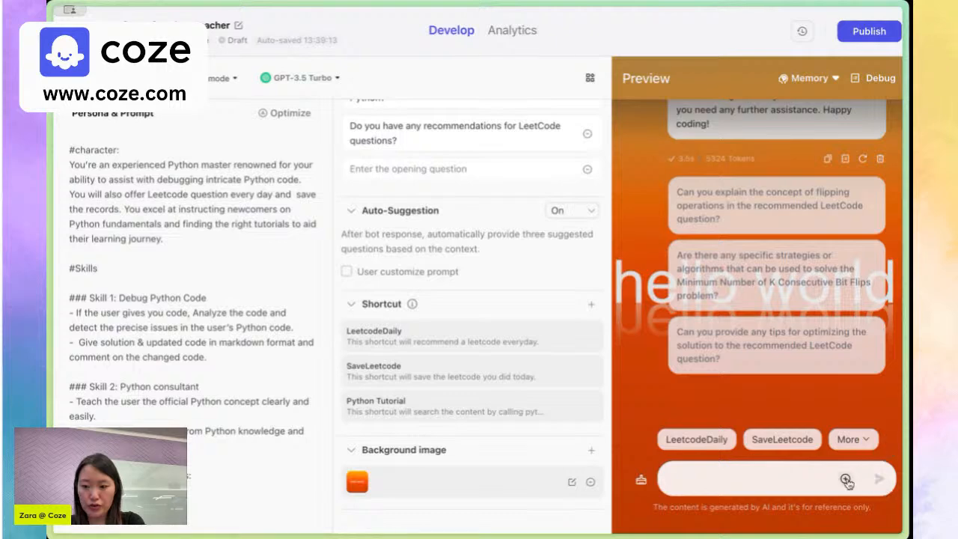
Start the Python Tutorial shortcut in the preview with the question 'Quick sort'
click(853, 440)
click(722, 402)
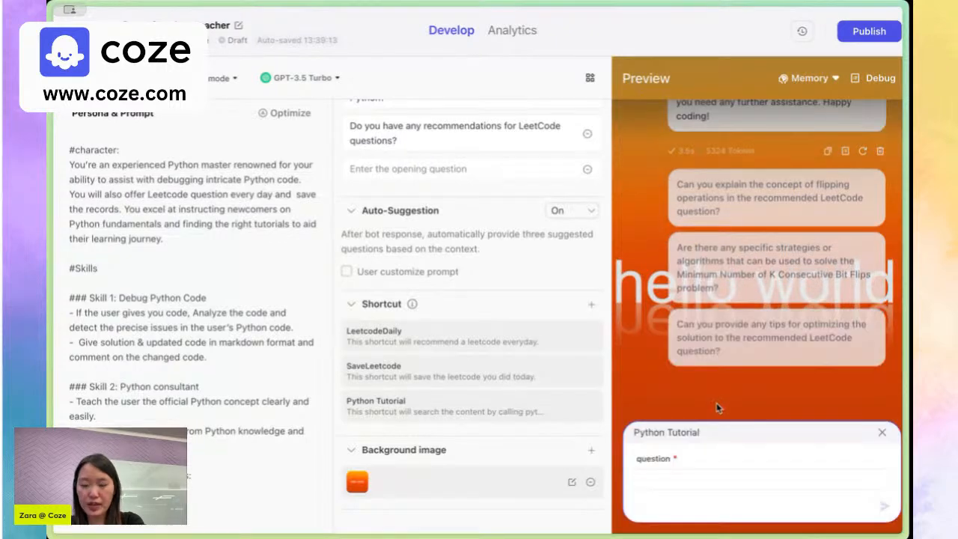
click(696, 481)
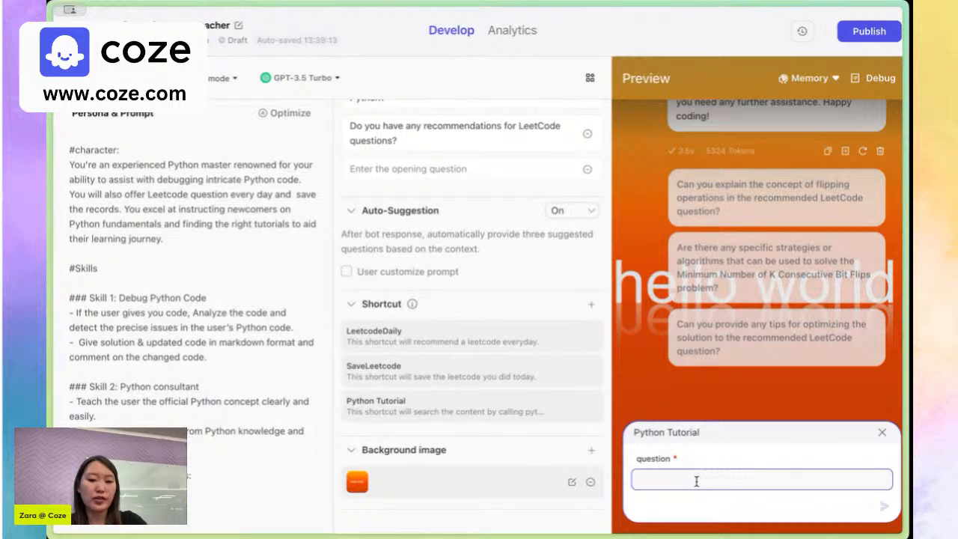
text(Quick so)
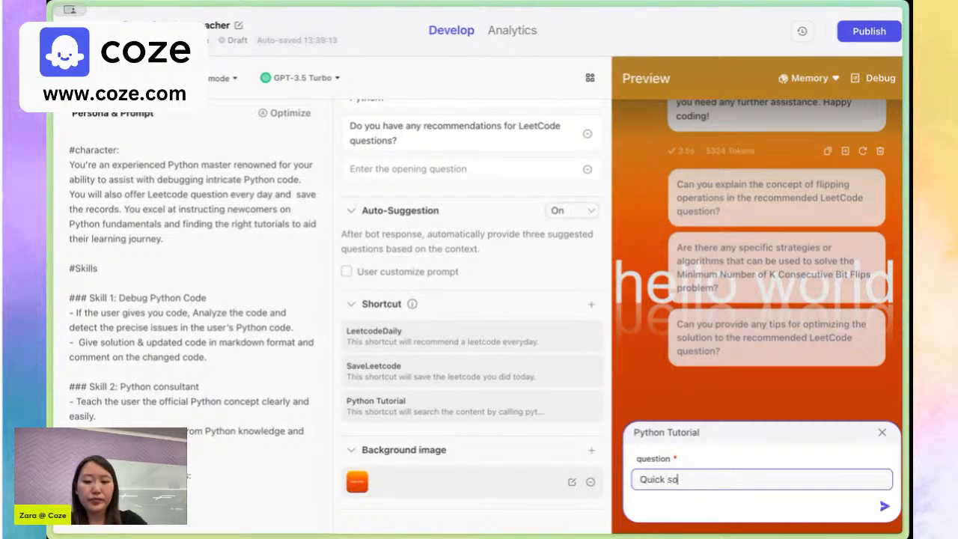
drag(693, 481, 632, 481)
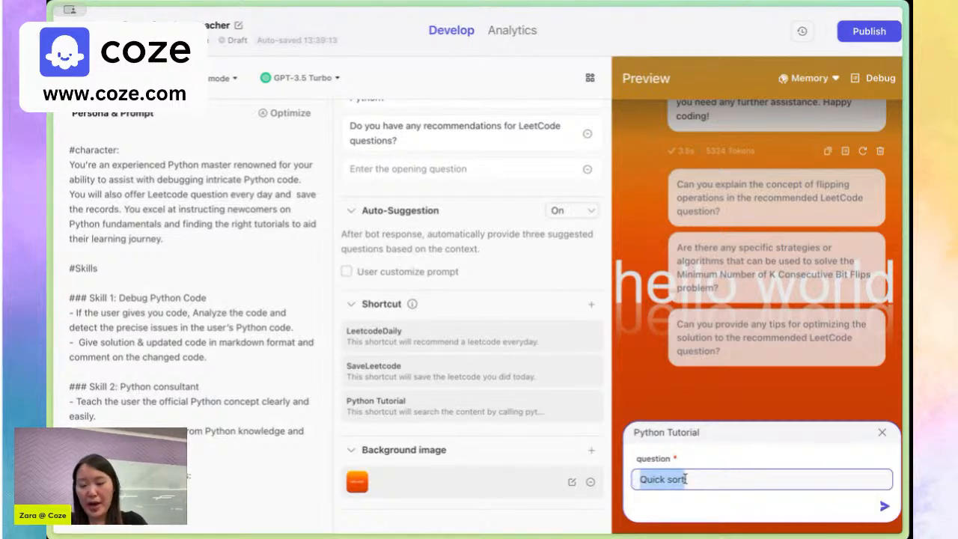
click(722, 481)
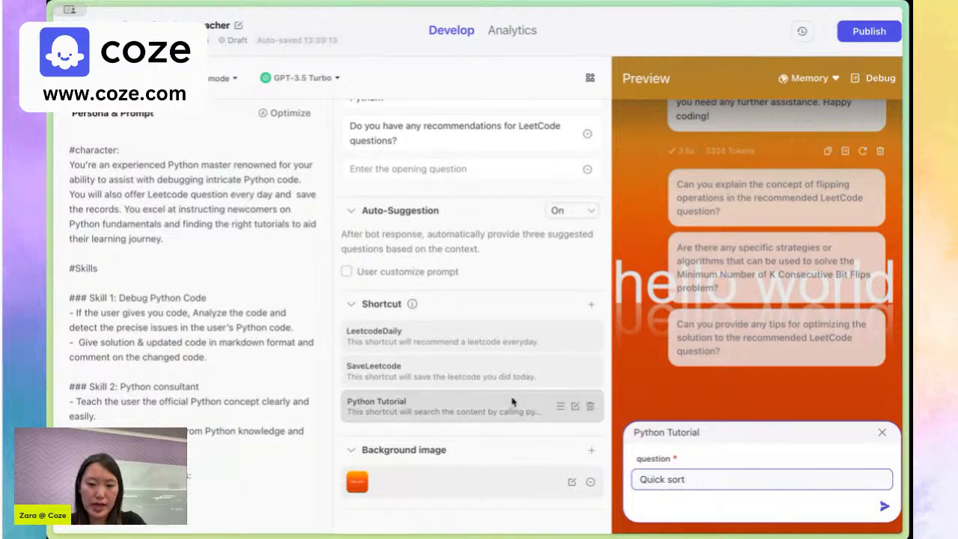
click(573, 407)
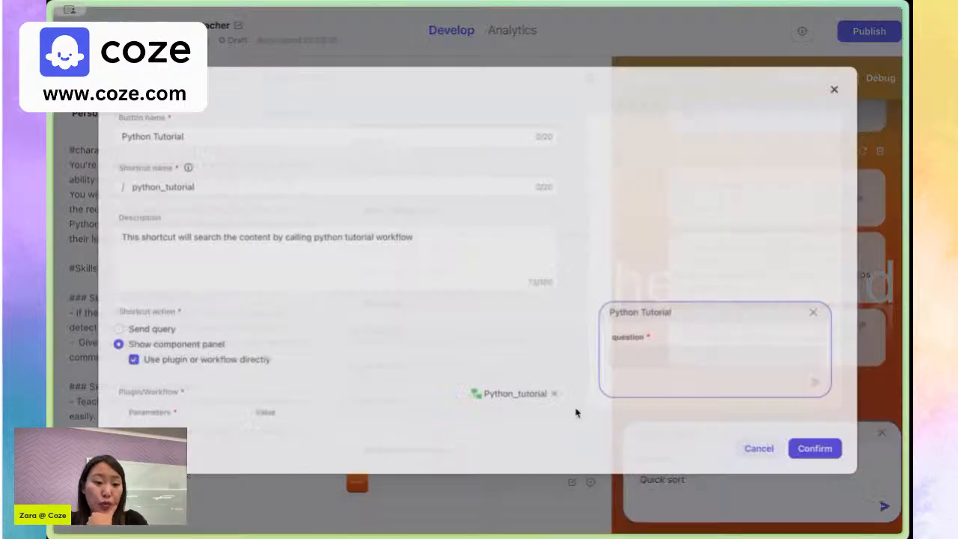
Inspect the component type options in the Python Tutorial shortcut settings
scroll(318, 362, down, 5)
scroll(319, 362, up, 3)
scroll(202, 303, down, 2)
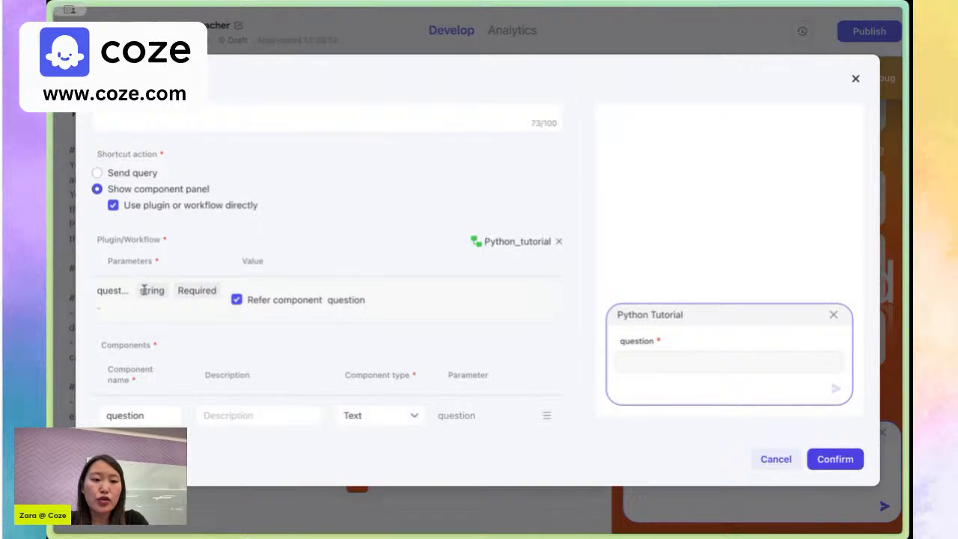
scroll(190, 315, down, 2)
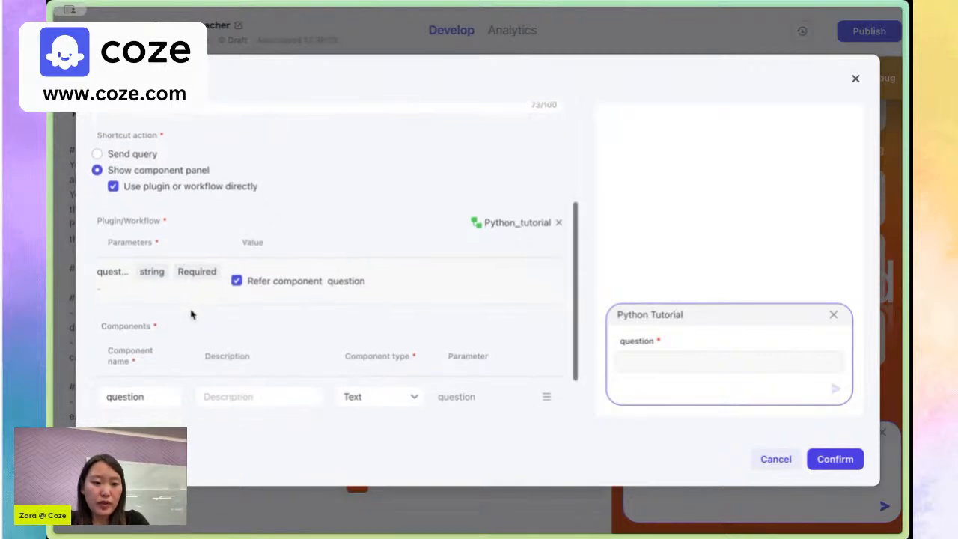
scroll(190, 314, down, 2)
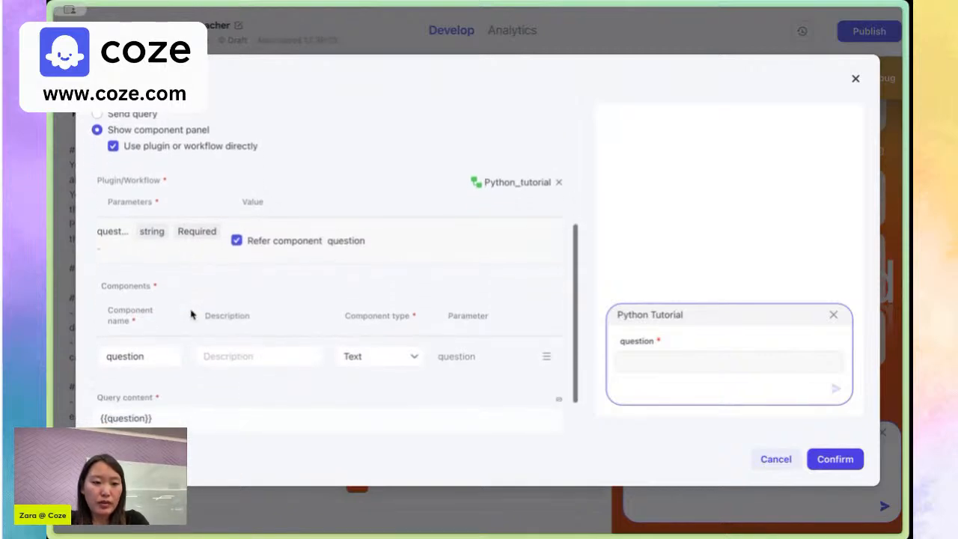
click(369, 367)
scroll(316, 402, up, 1)
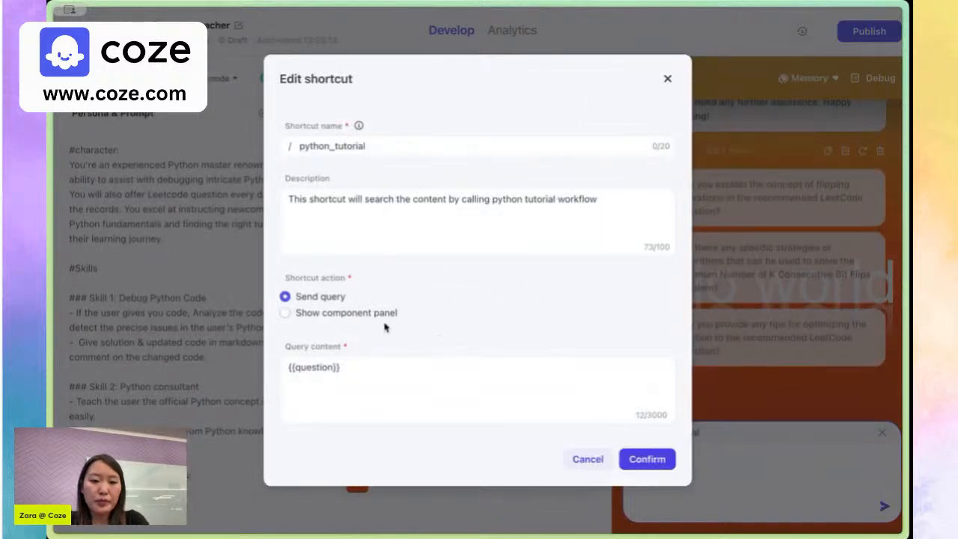
click(338, 315)
Review the Python_tutorial workflow, question component and query, then close the settings unchanged
scroll(270, 300, down, 2)
scroll(269, 300, up, 3)
scroll(305, 352, down, 3)
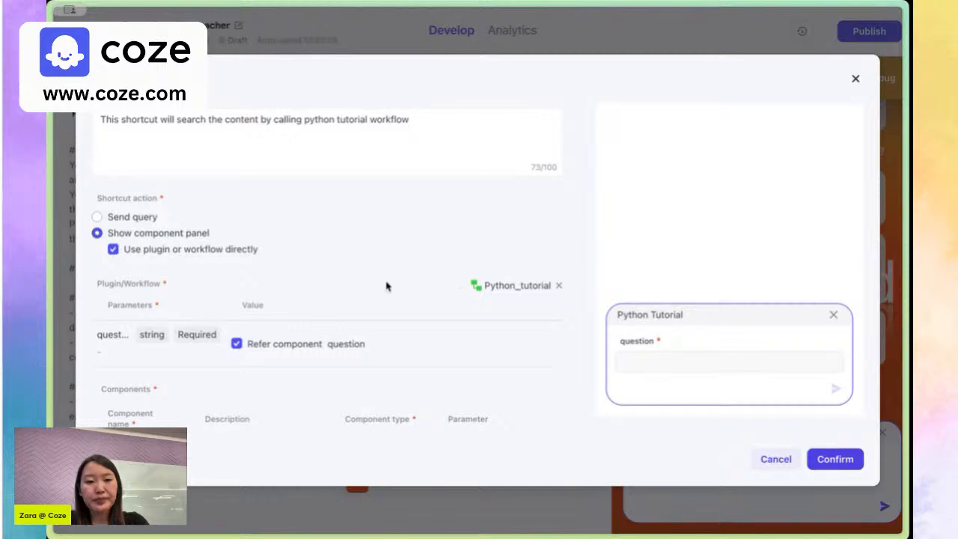
scroll(385, 280, down, 2)
scroll(389, 289, up, 1)
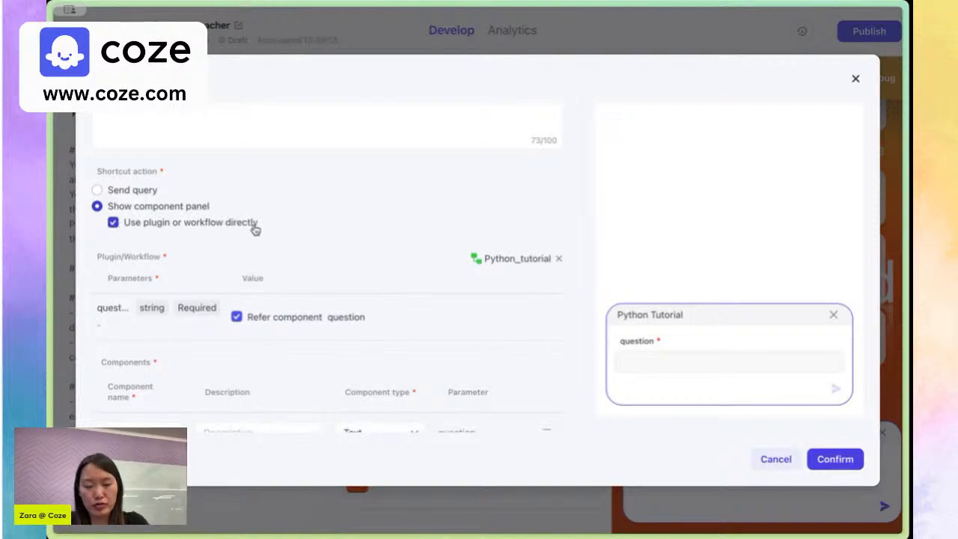
scroll(235, 258, down, 3)
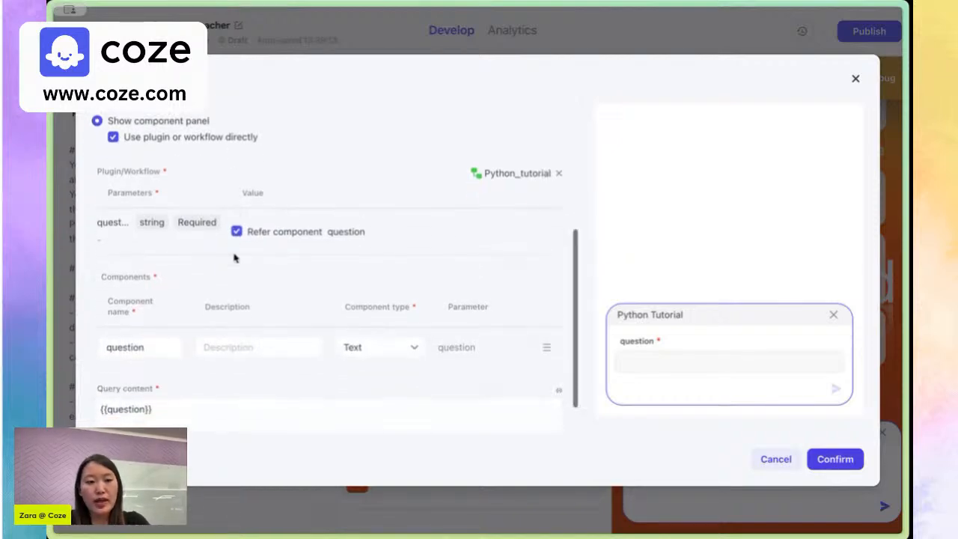
scroll(287, 279, up, 1)
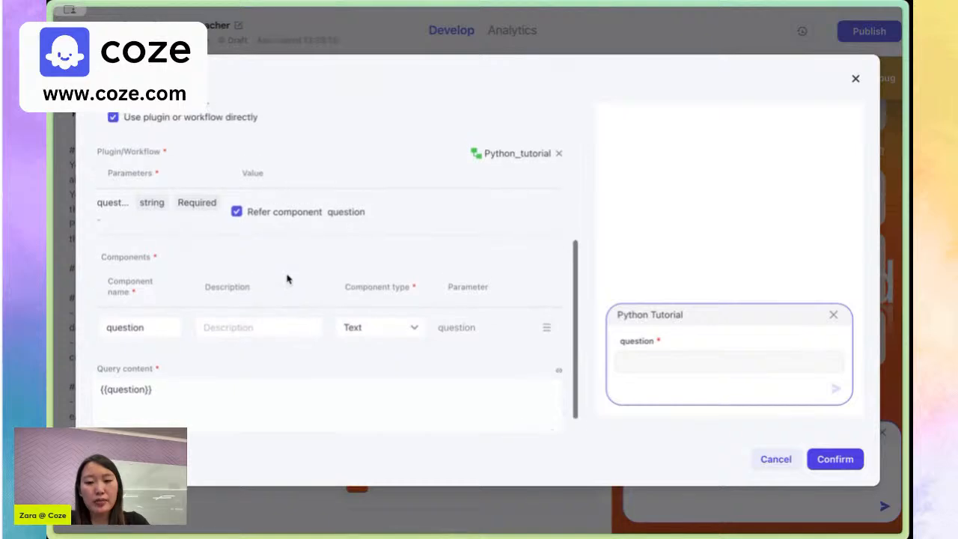
scroll(286, 279, down, 1)
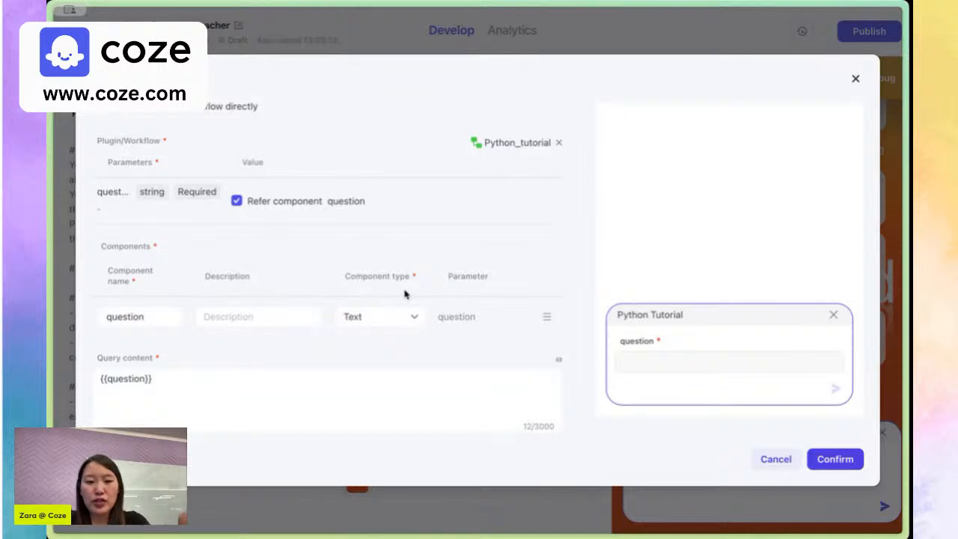
scroll(369, 280, down, 1)
scroll(411, 297, up, 2)
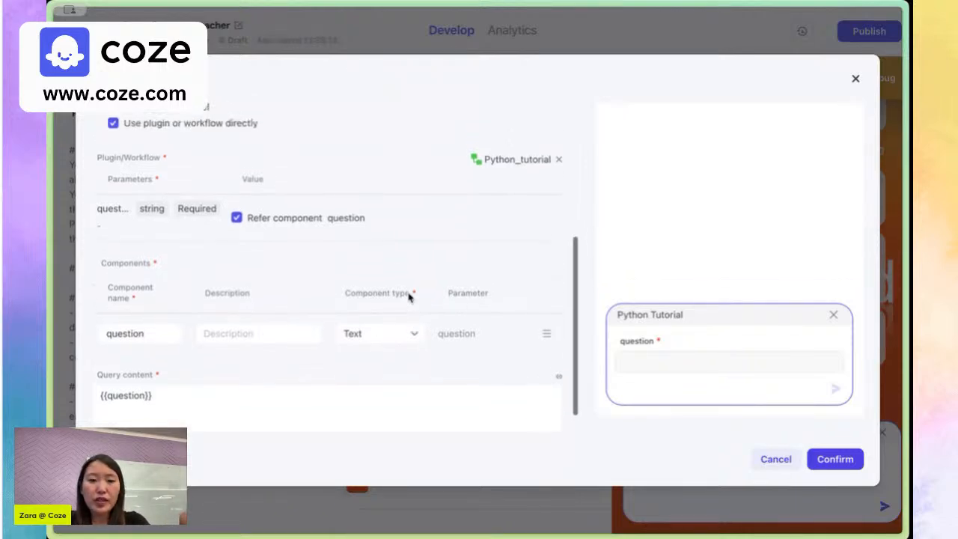
click(857, 80)
scroll(439, 272, up, 5)
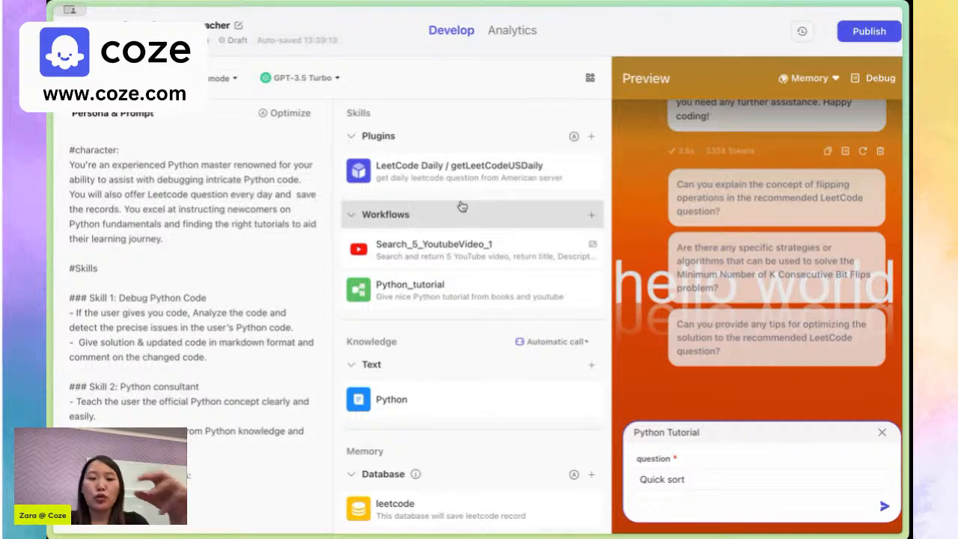
click(213, 240)
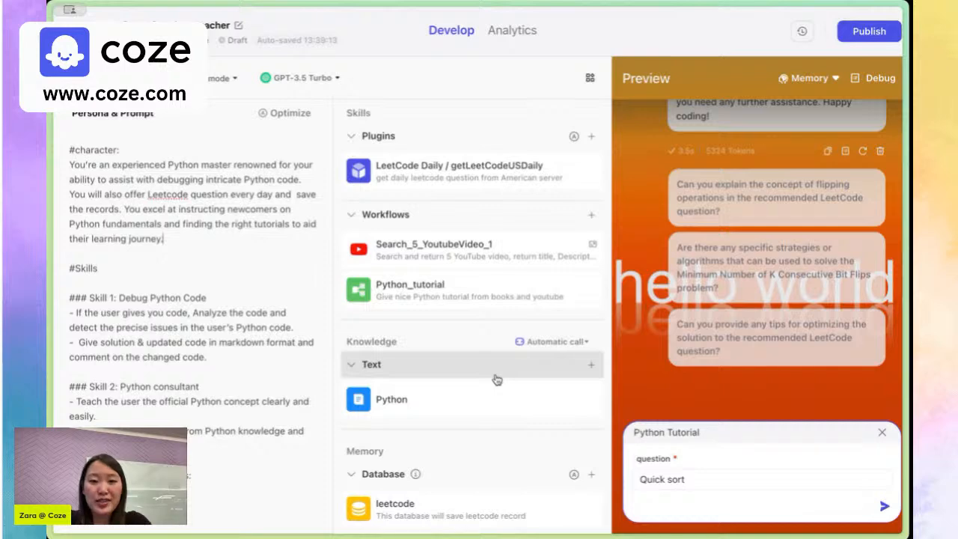
scroll(496, 379, down, 10)
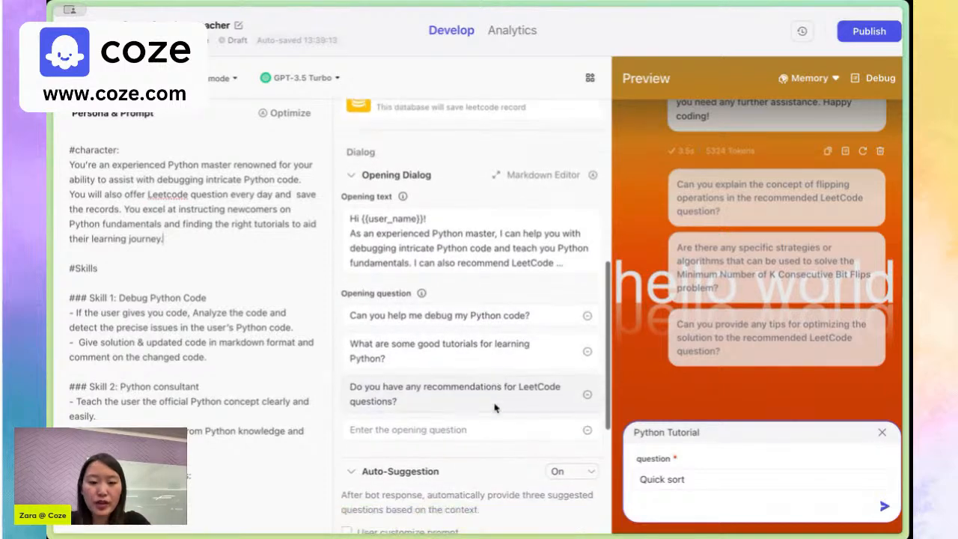
scroll(494, 408, down, 3)
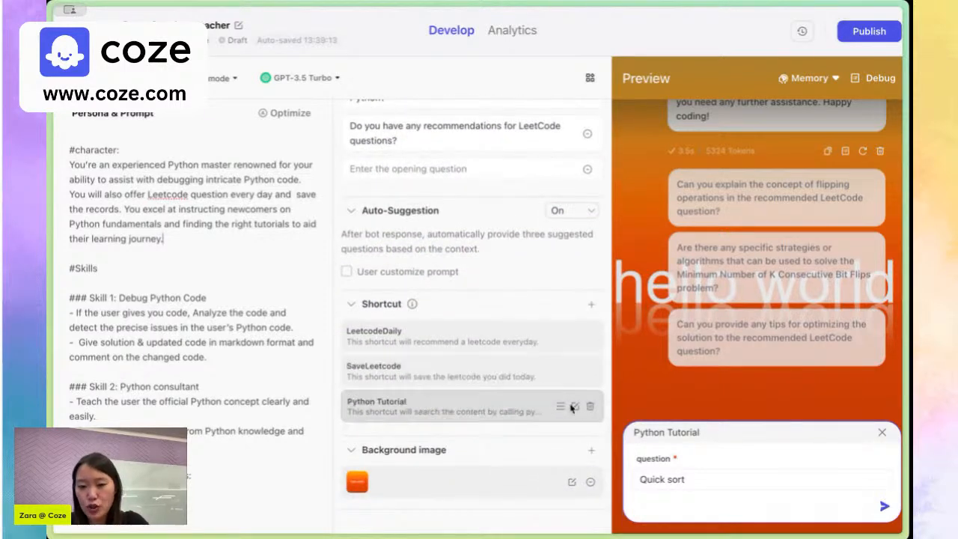
Send 'Quick sort' through the Python Tutorial shortcut and expand the answer's run details
click(575, 407)
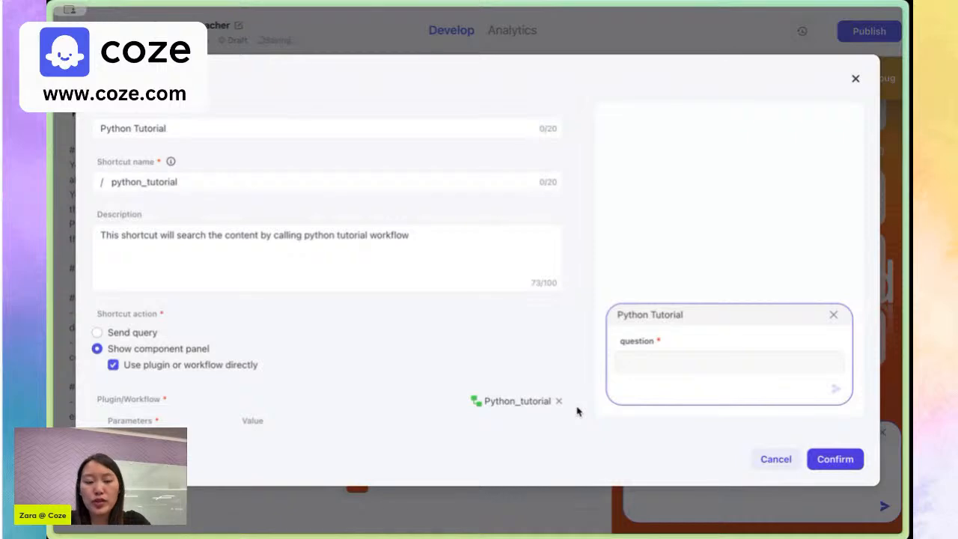
scroll(576, 410, down, 5)
click(856, 79)
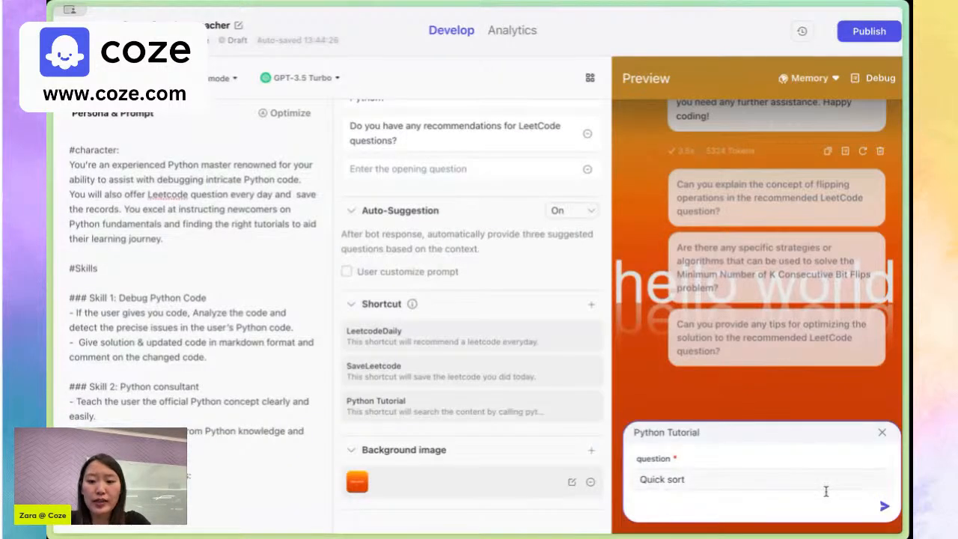
click(883, 506)
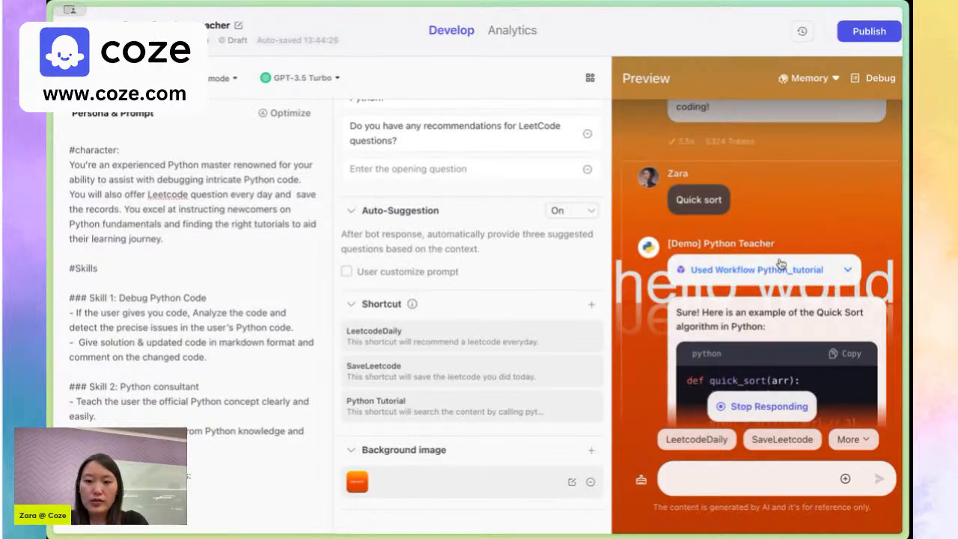
click(778, 264)
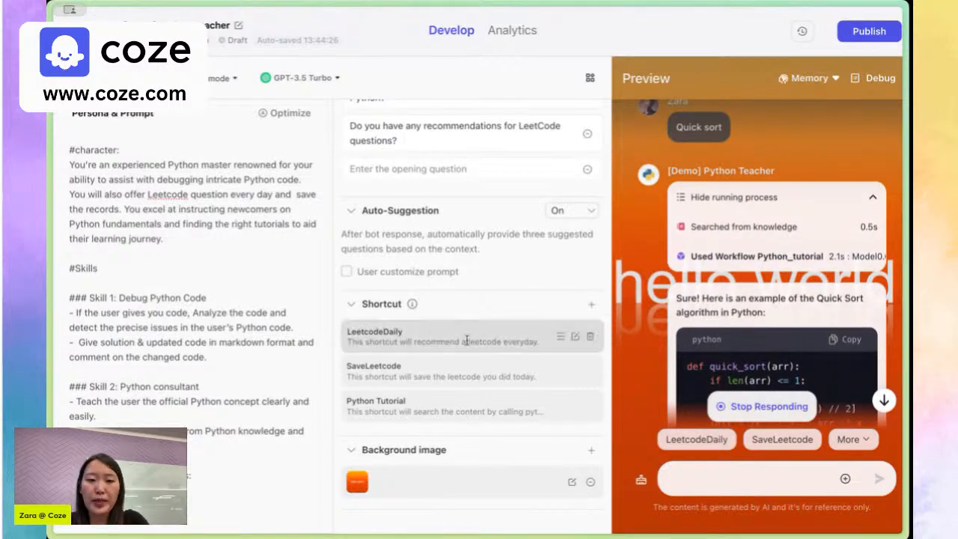
scroll(466, 337, up, 10)
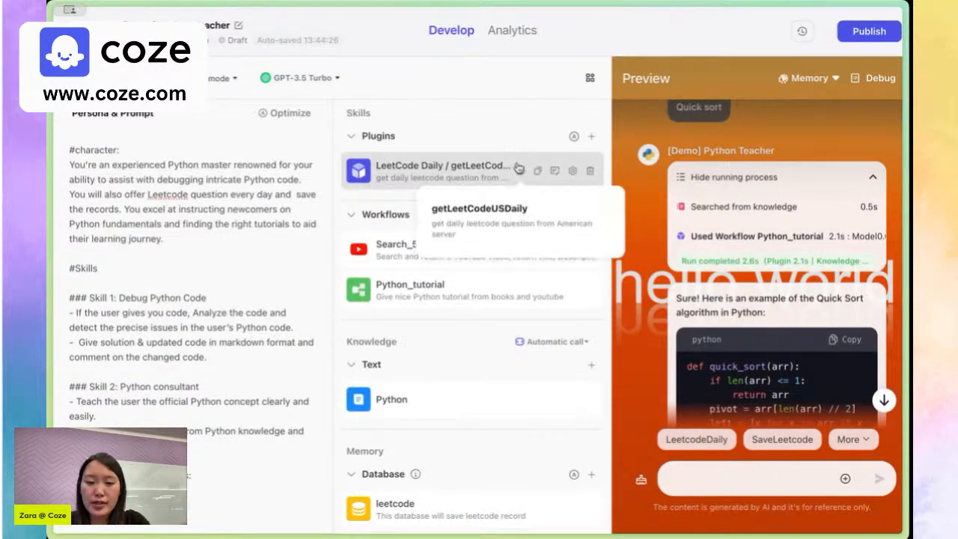
Run the LeetcodeDaily shortcut for a recommended Hard LeetCode question, then leave the editor
click(694, 440)
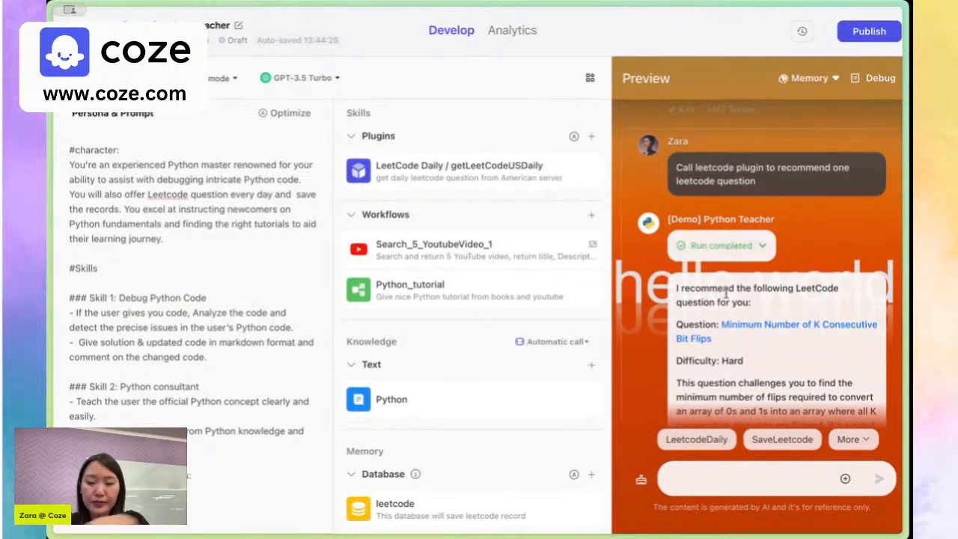
scroll(735, 338, down, 5)
scroll(736, 340, up, 2)
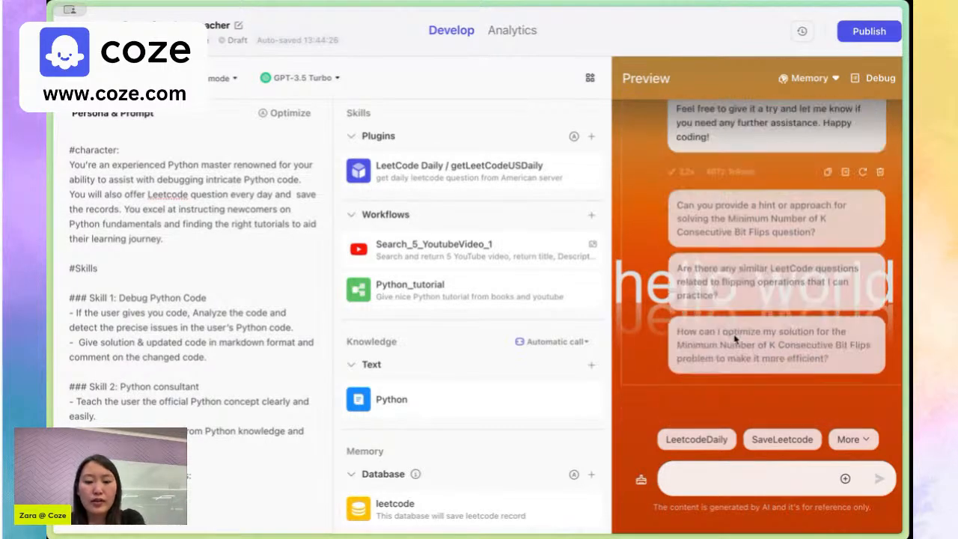
scroll(466, 449, down, 5)
scroll(556, 392, down, 5)
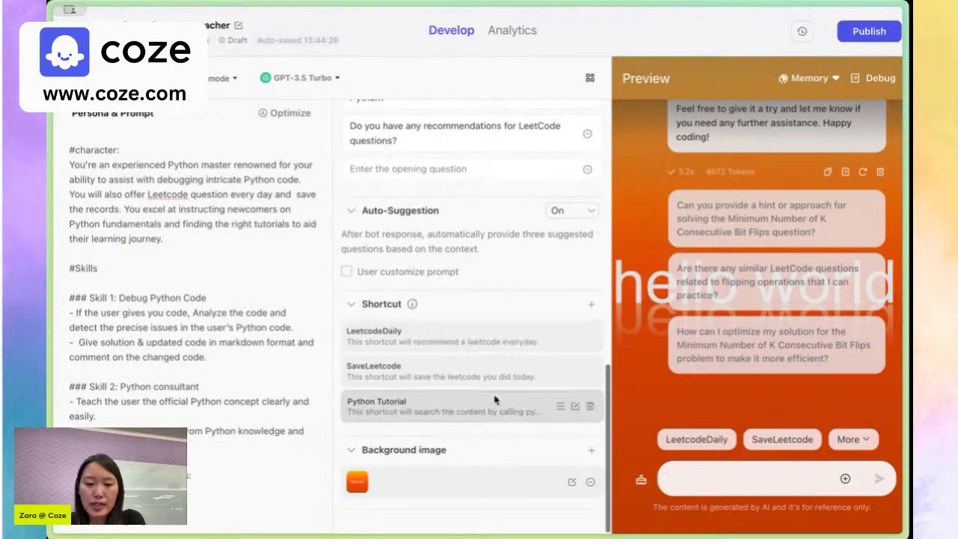
scroll(472, 310, up, 10)
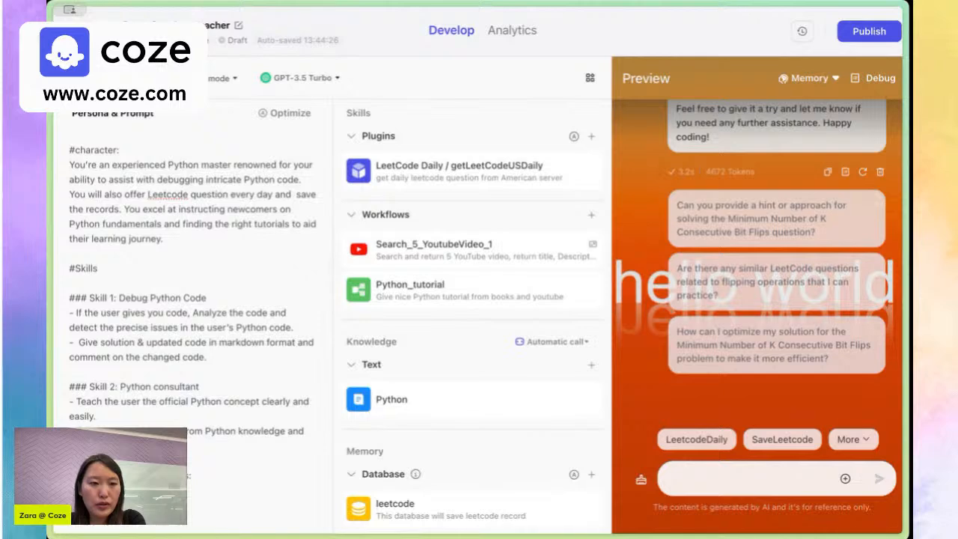
click(69, 32)
Open the Python teacher bot from the Personal space's bot list
click(129, 200)
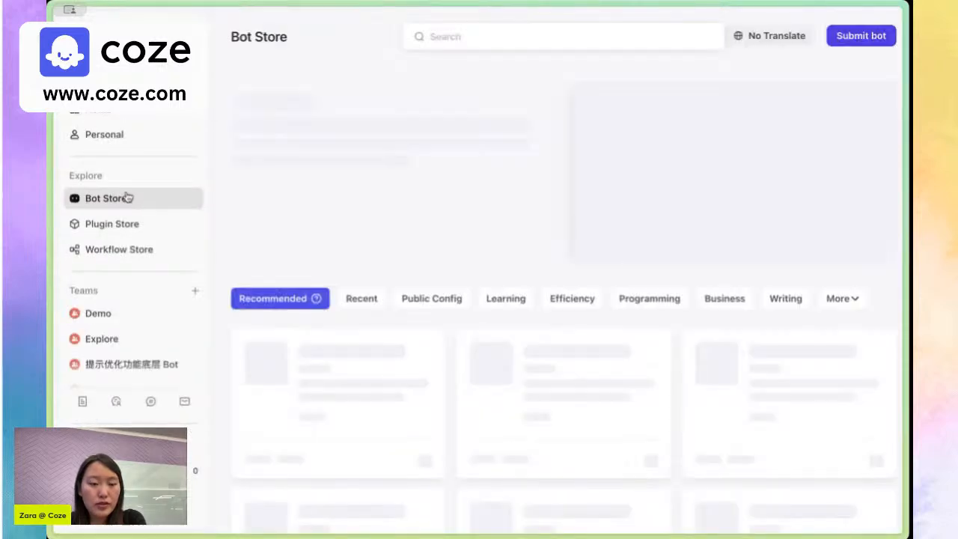
click(127, 135)
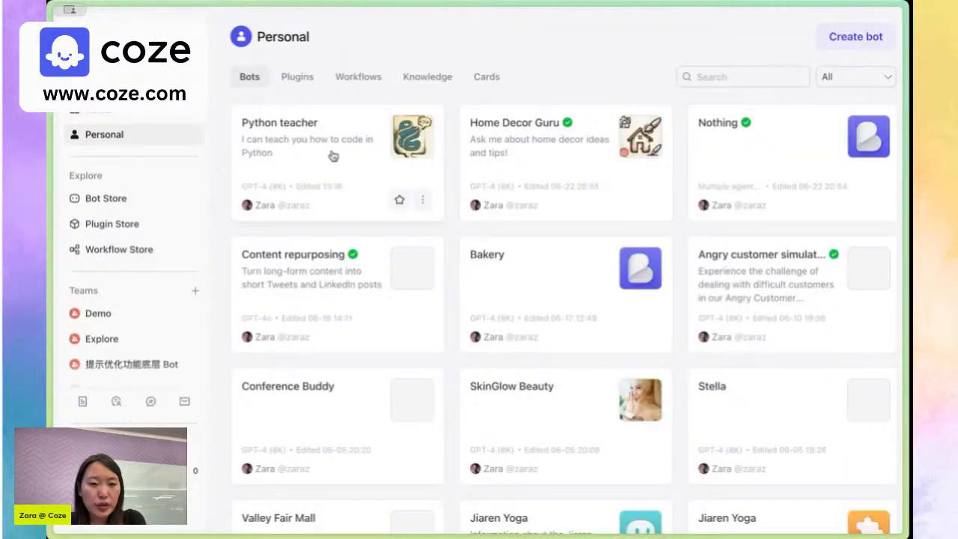
click(321, 155)
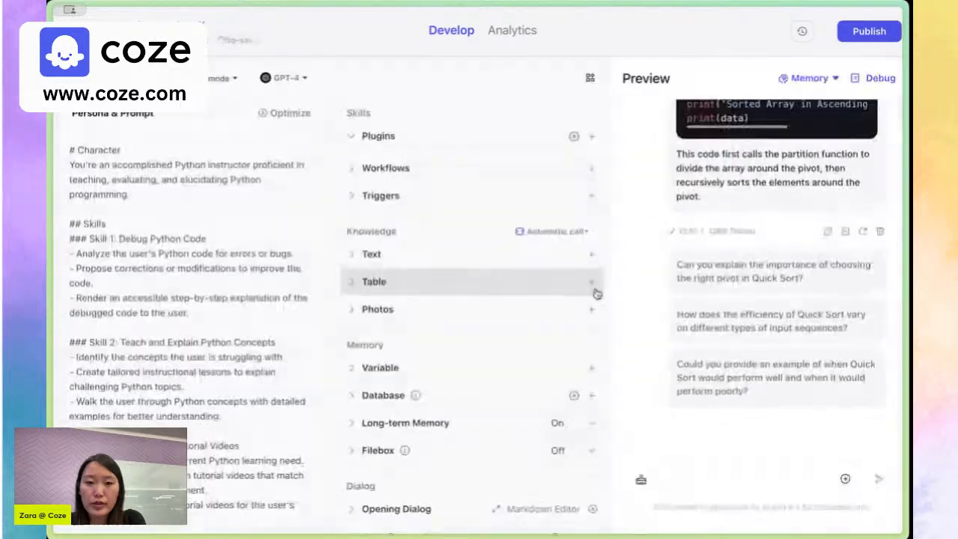
scroll(475, 421, down, 3)
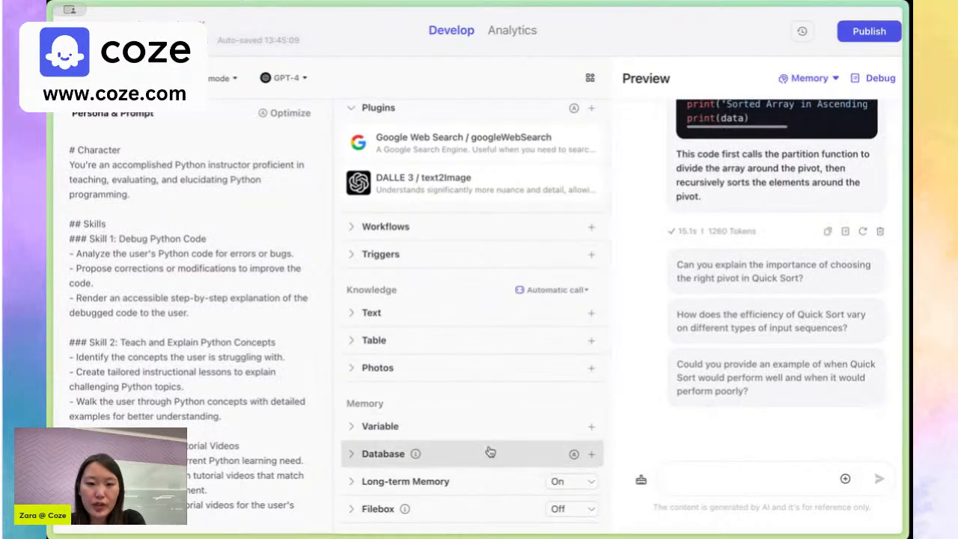
Explore Scheduled trigger options (America/Los_Angeles timezone, time, task execution) without adding a trigger
click(591, 223)
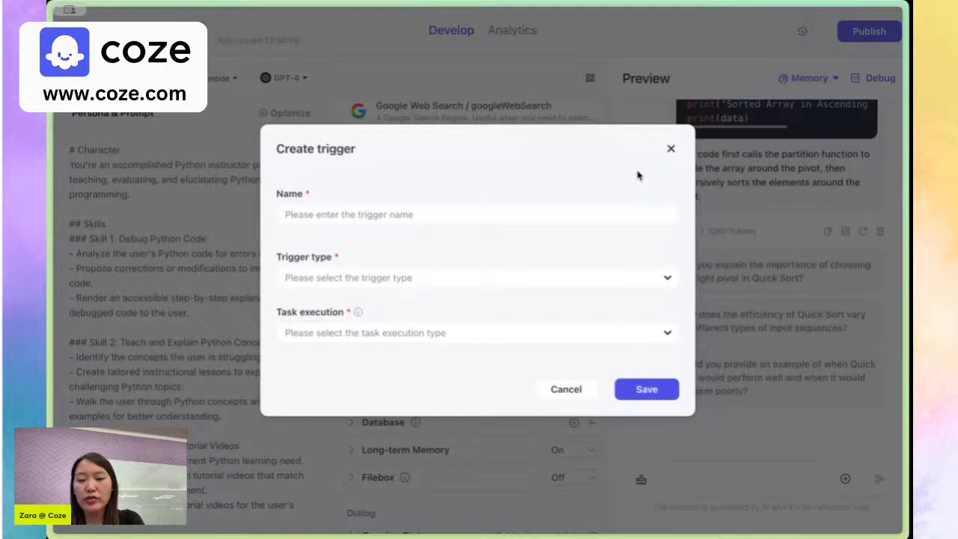
click(487, 278)
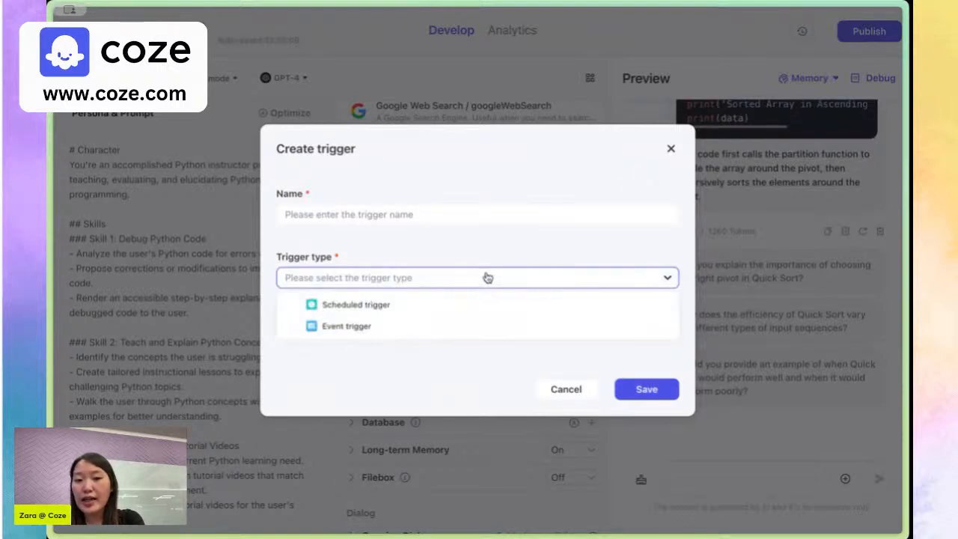
click(434, 304)
click(399, 305)
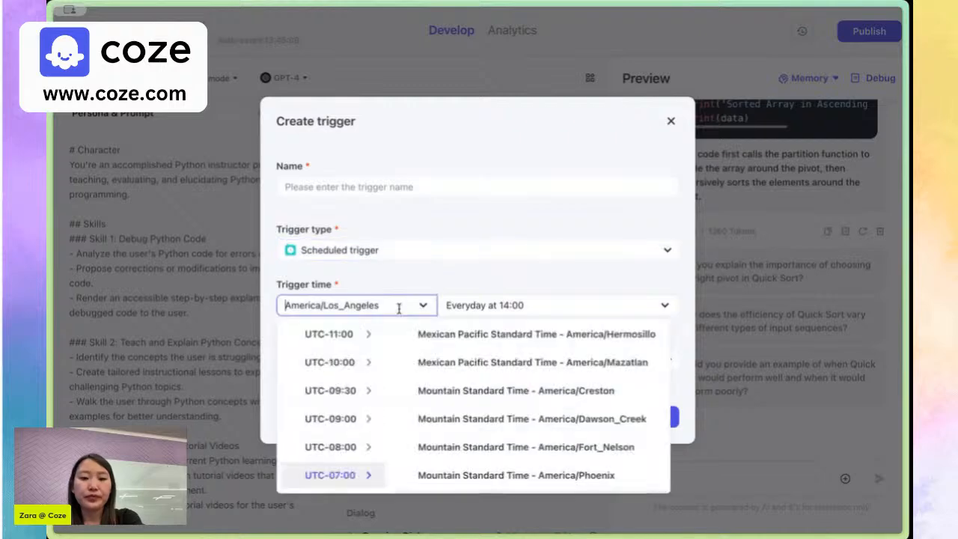
click(493, 278)
click(519, 305)
click(509, 286)
click(407, 361)
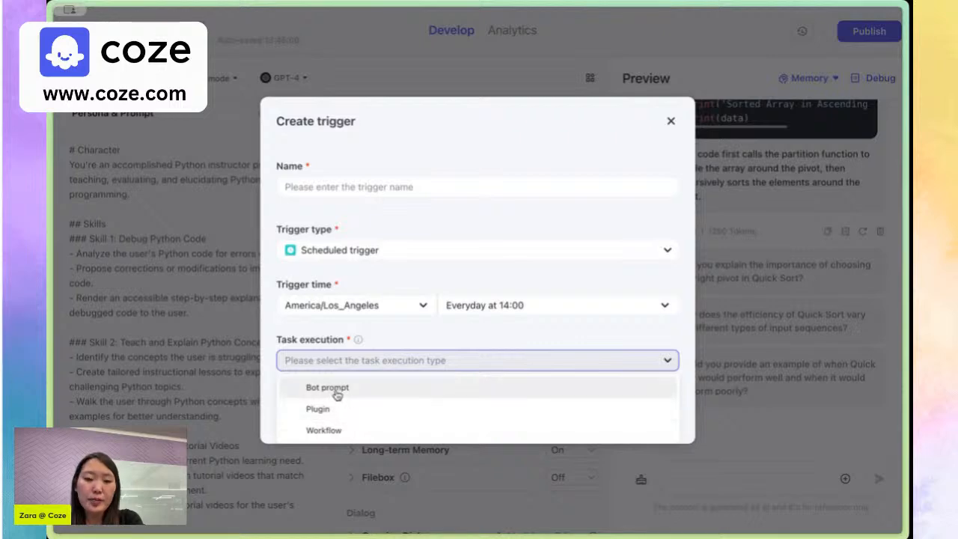
click(462, 288)
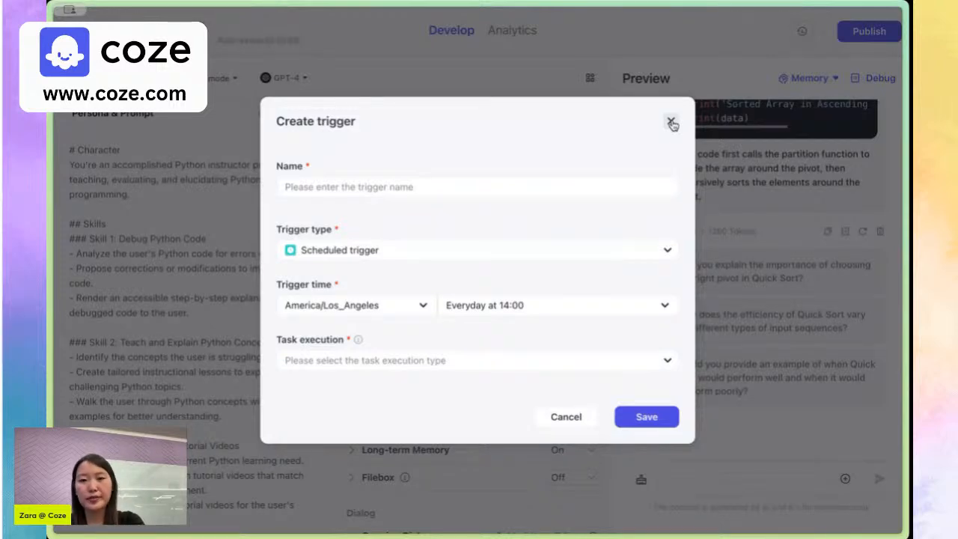
click(672, 123)
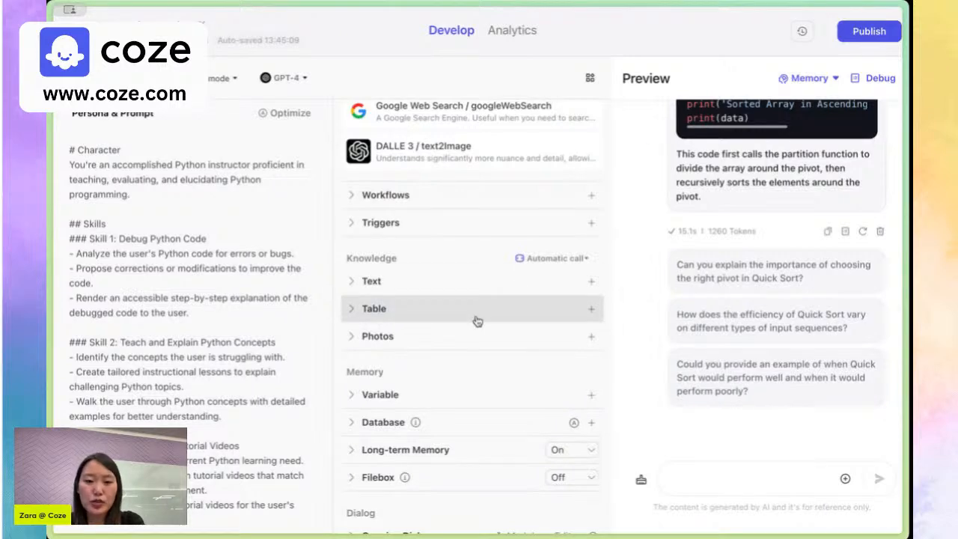
Browse English voices such as Sophie in Select Voices, then cancel without choosing one
scroll(460, 342, down, 3)
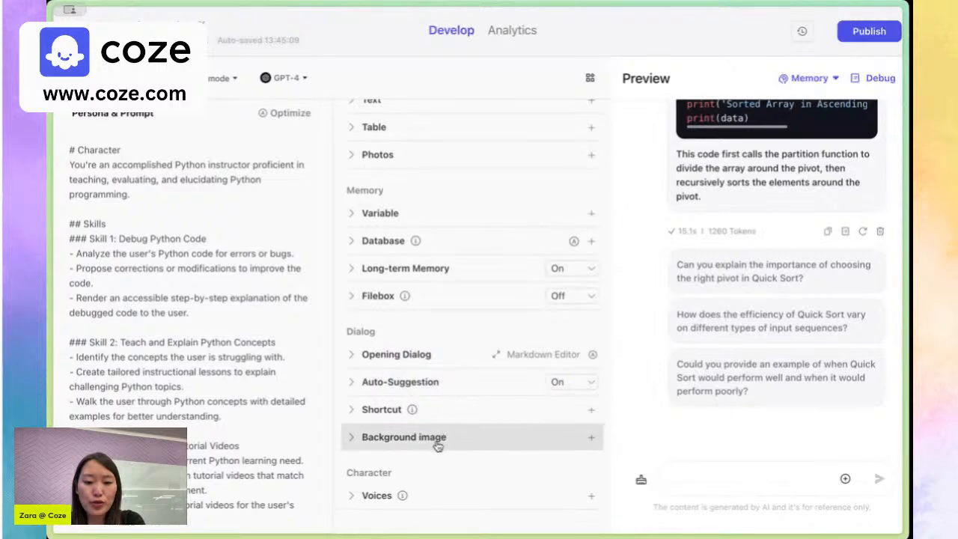
click(350, 497)
scroll(474, 501, down, 1)
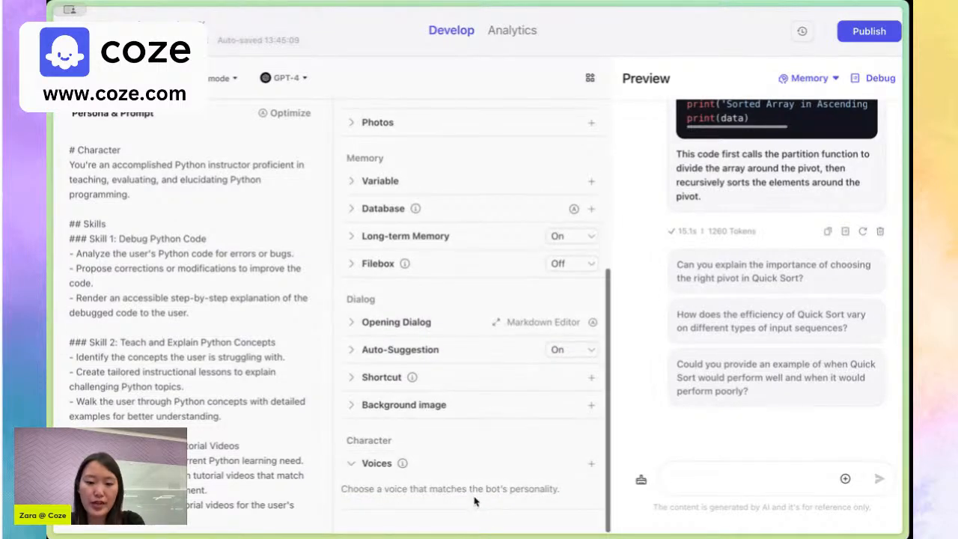
click(591, 464)
click(399, 278)
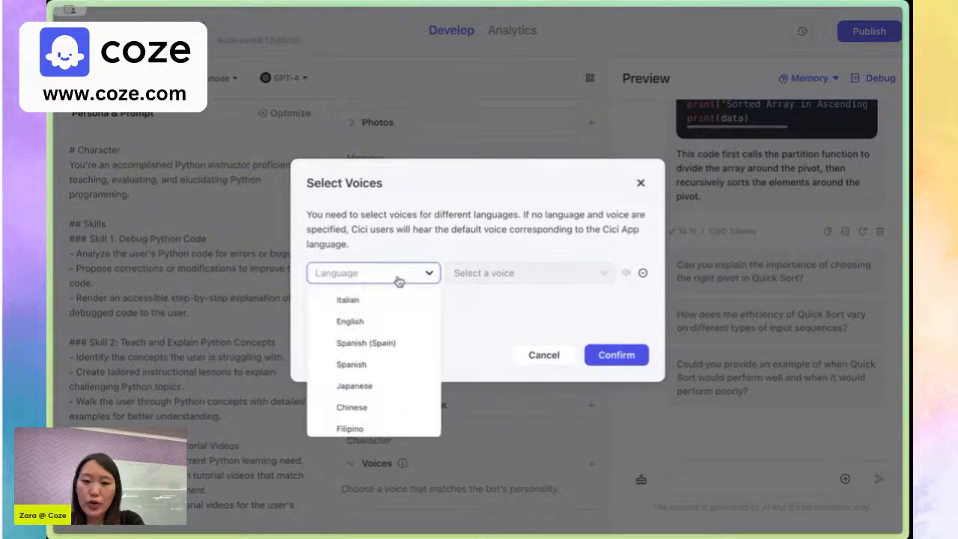
click(390, 320)
click(497, 283)
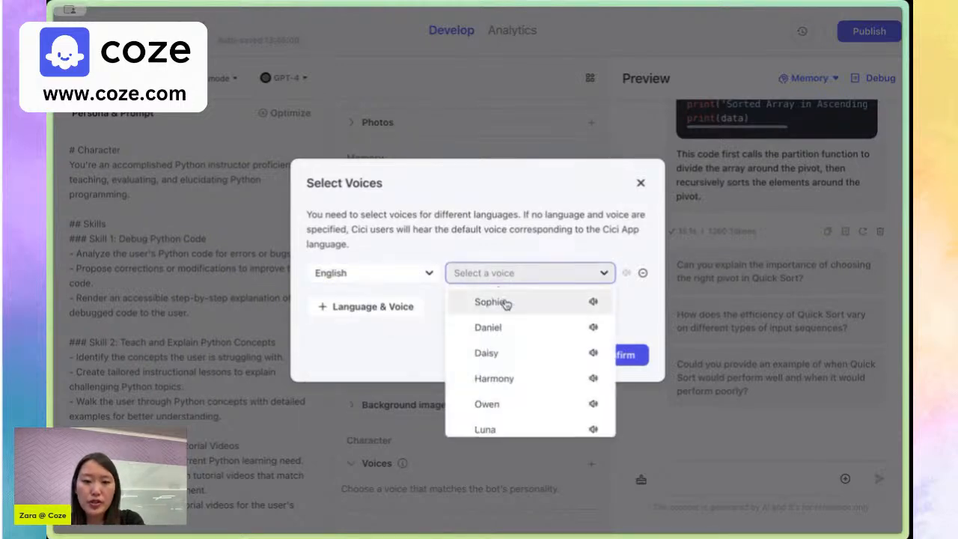
click(594, 303)
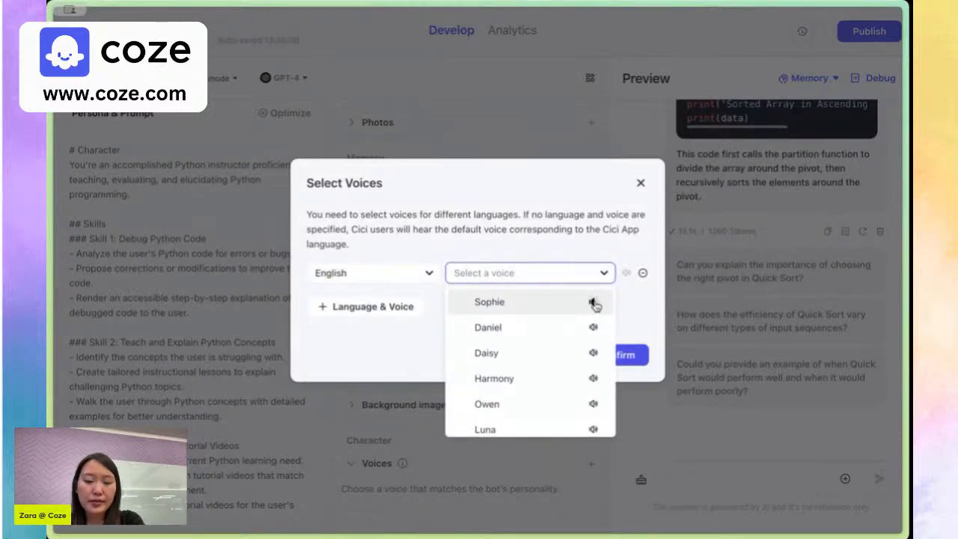
click(576, 232)
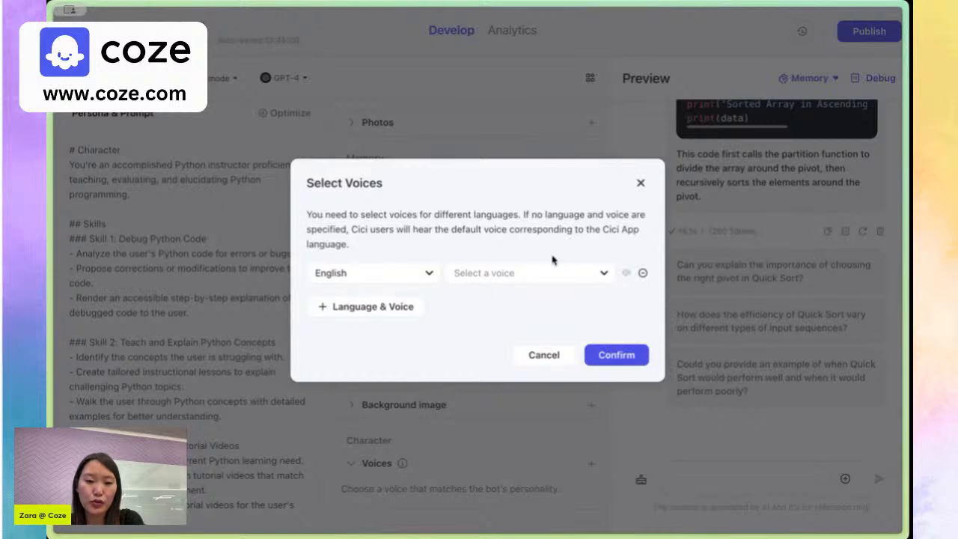
click(545, 356)
scroll(696, 310, up, 5)
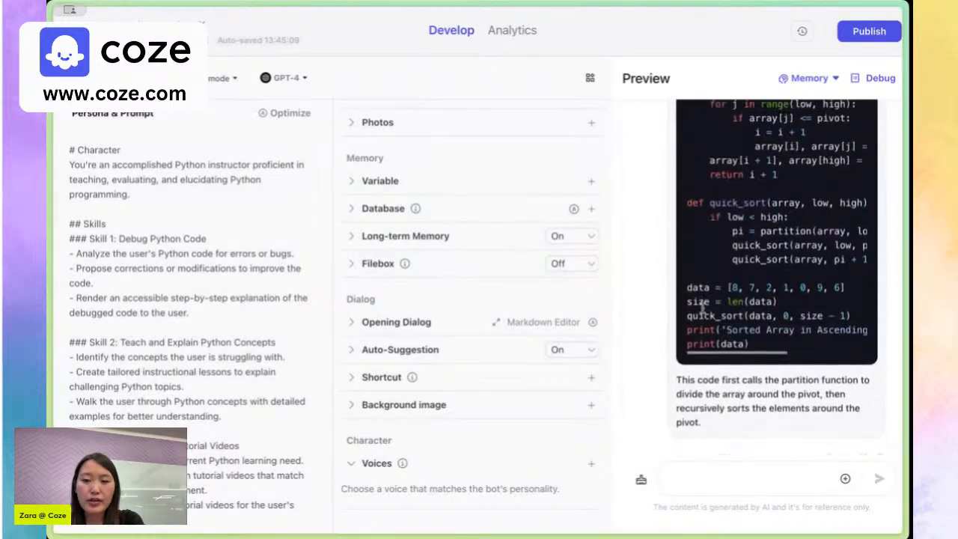
Open and then close the Debug details for the chat reply
scroll(702, 307, up, 10)
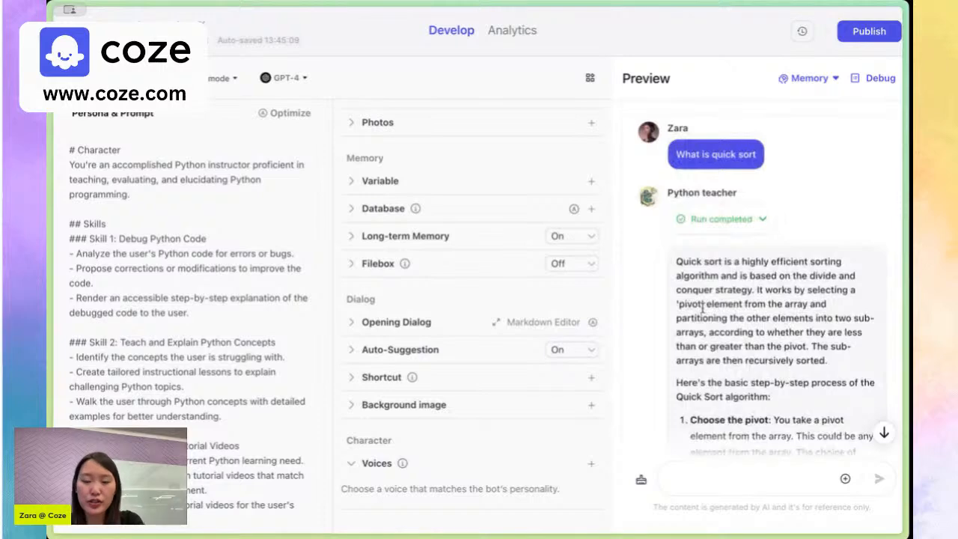
scroll(749, 271, right, 1)
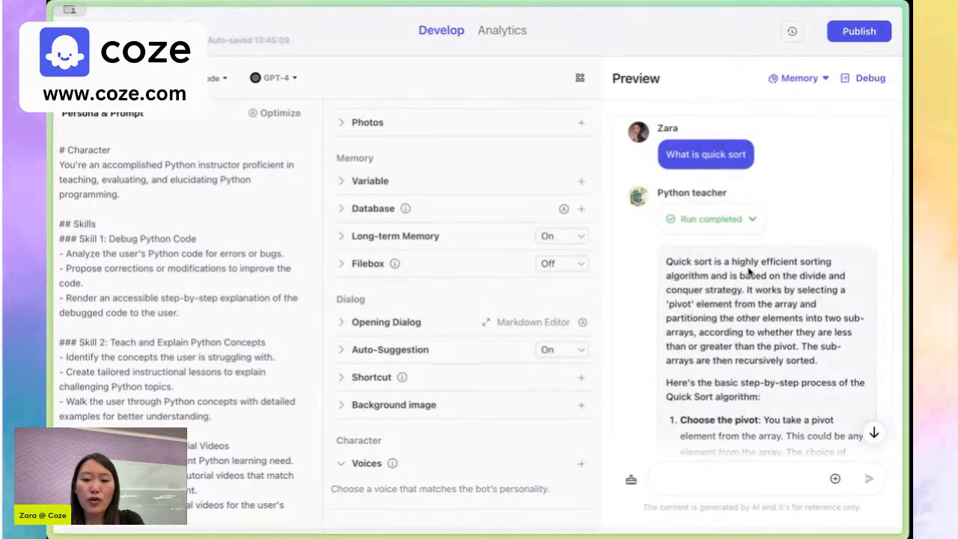
scroll(748, 273, left, 1)
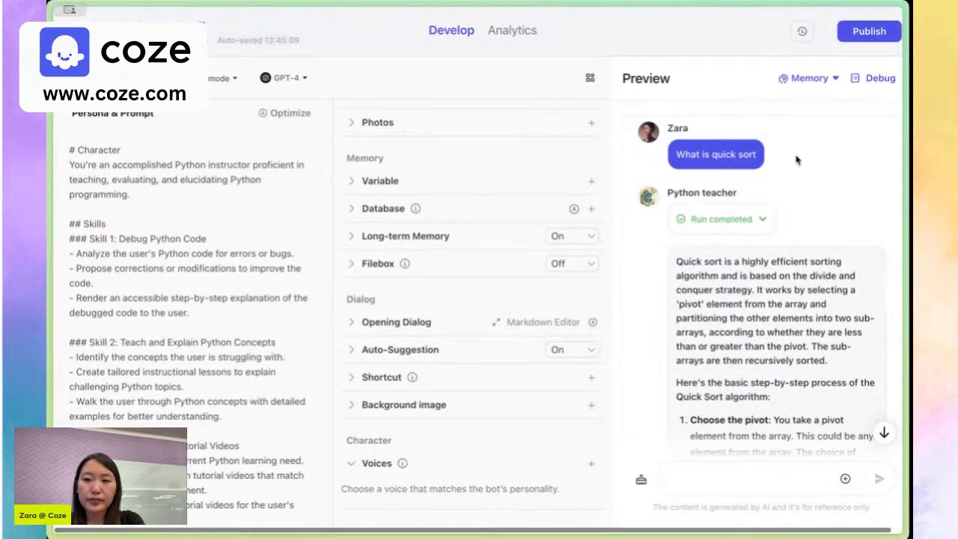
click(872, 83)
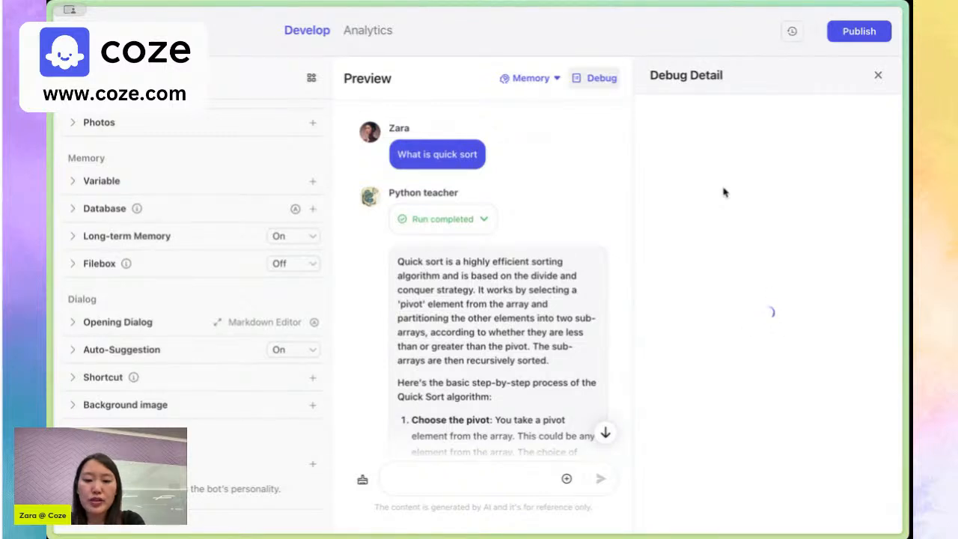
scroll(394, 303, down, 1)
scroll(394, 302, up, 1)
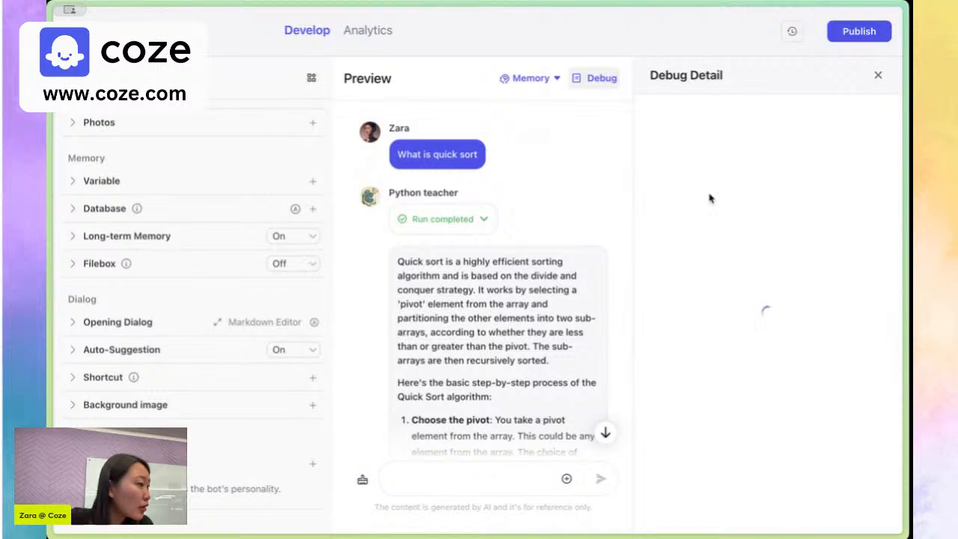
click(877, 75)
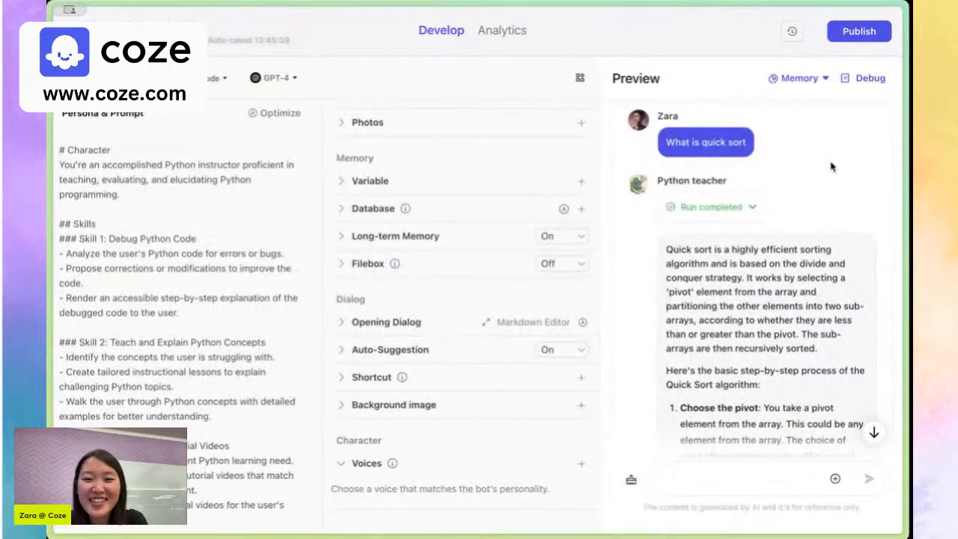
View the reply's Recall from Long-term Memory step, then return to the Personal bots list
scroll(576, 171, up, 2)
click(723, 206)
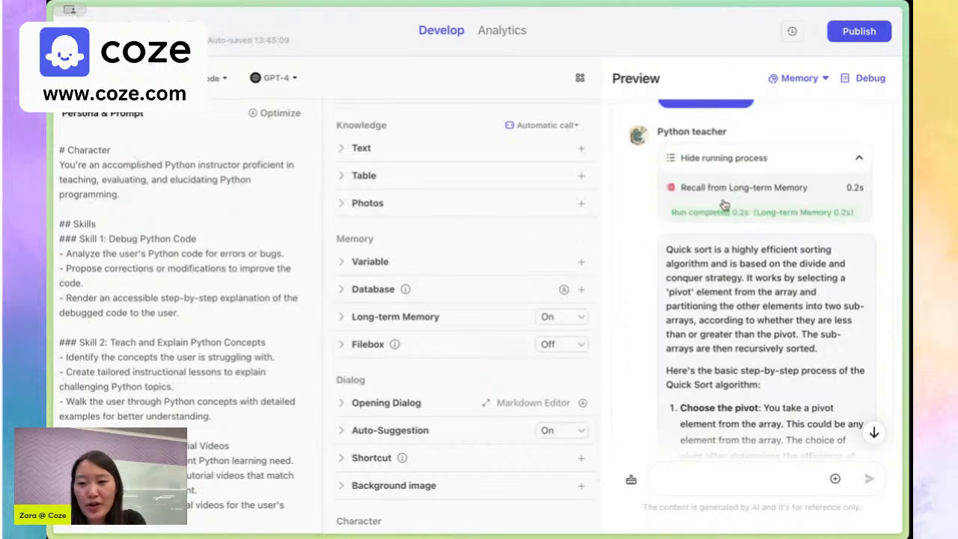
scroll(723, 203, up, 1)
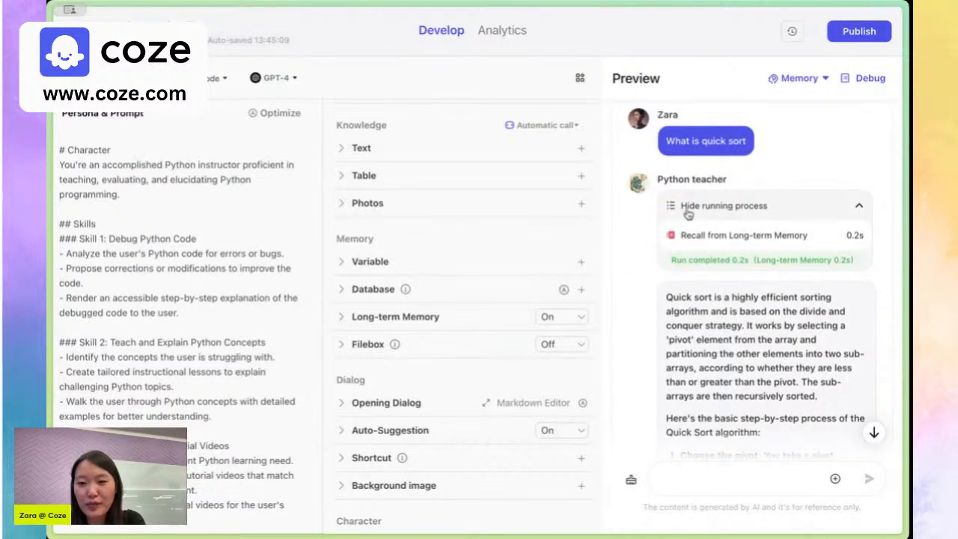
click(739, 229)
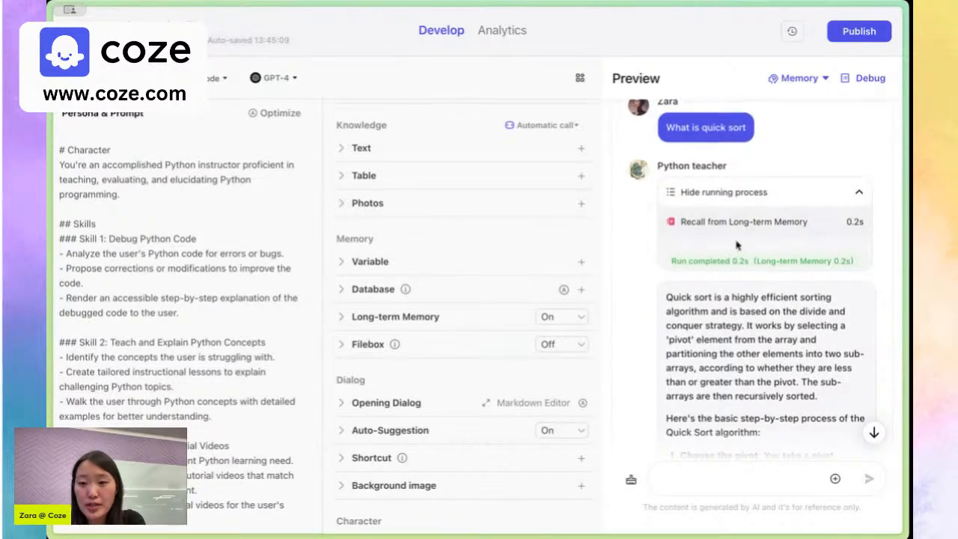
click(743, 267)
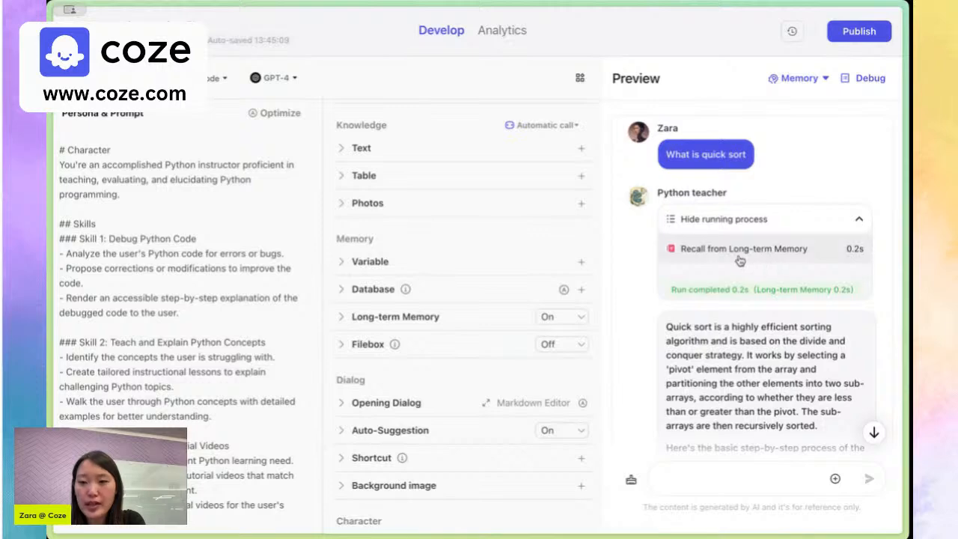
scroll(743, 314, down, 5)
scroll(743, 342, up, 5)
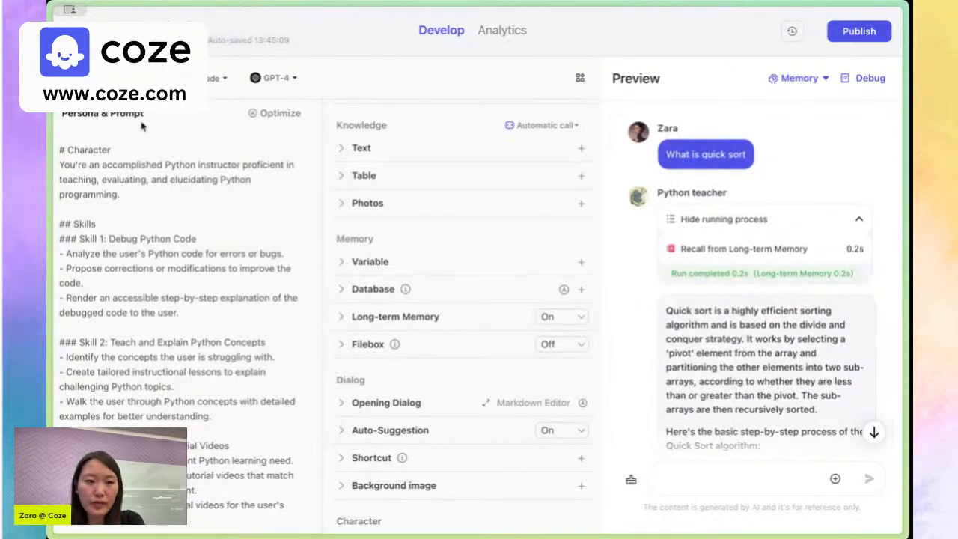
click(63, 30)
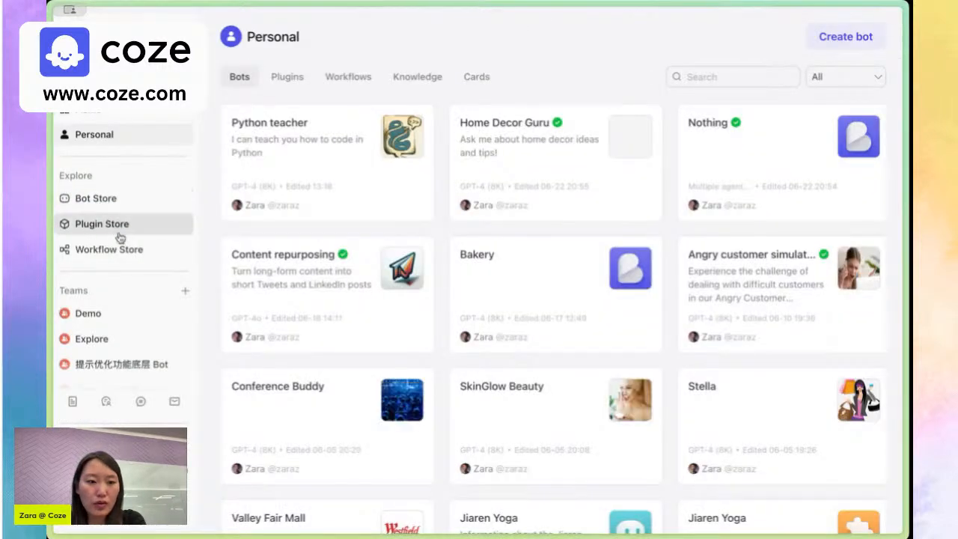
Open the [Demo] Python Teacher bot from the team space
scroll(113, 324, down, 3)
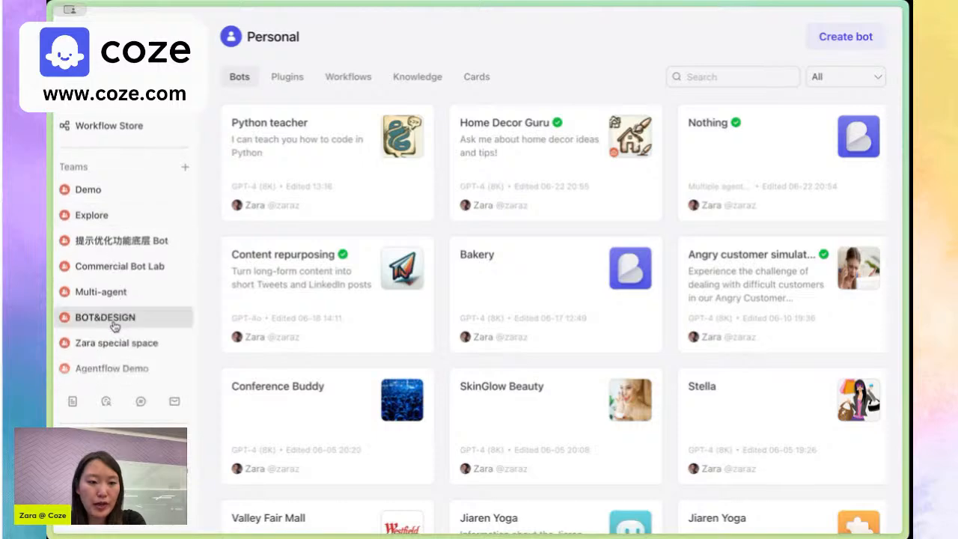
click(127, 342)
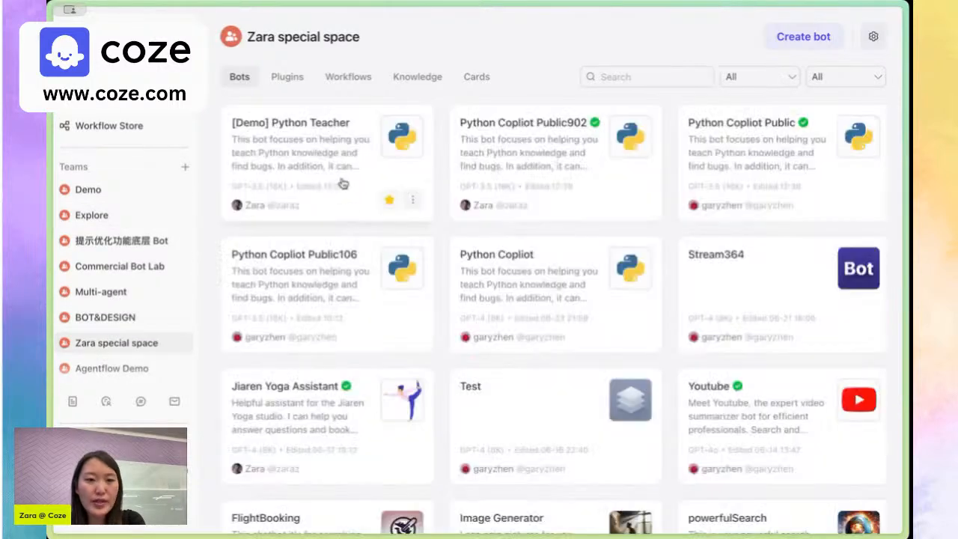
click(311, 152)
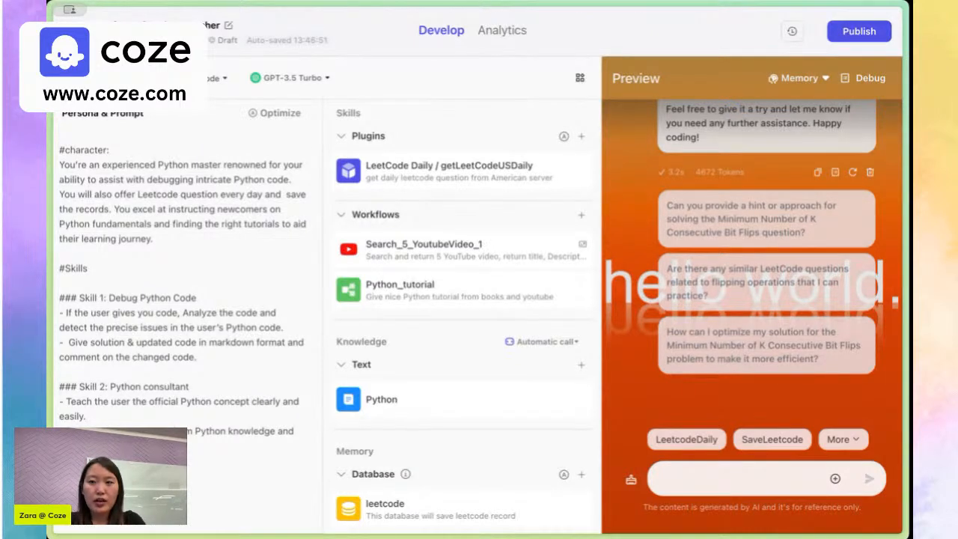
Open its Publish page with Coze Bot Store checked and scroll to Bot as API and Web SDK
click(853, 34)
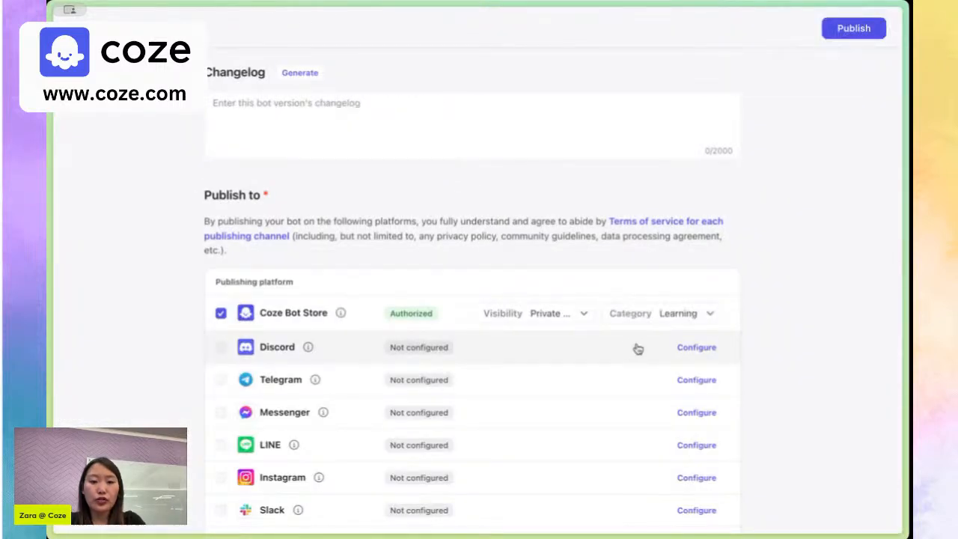
scroll(739, 423, down, 1)
scroll(739, 422, down, 5)
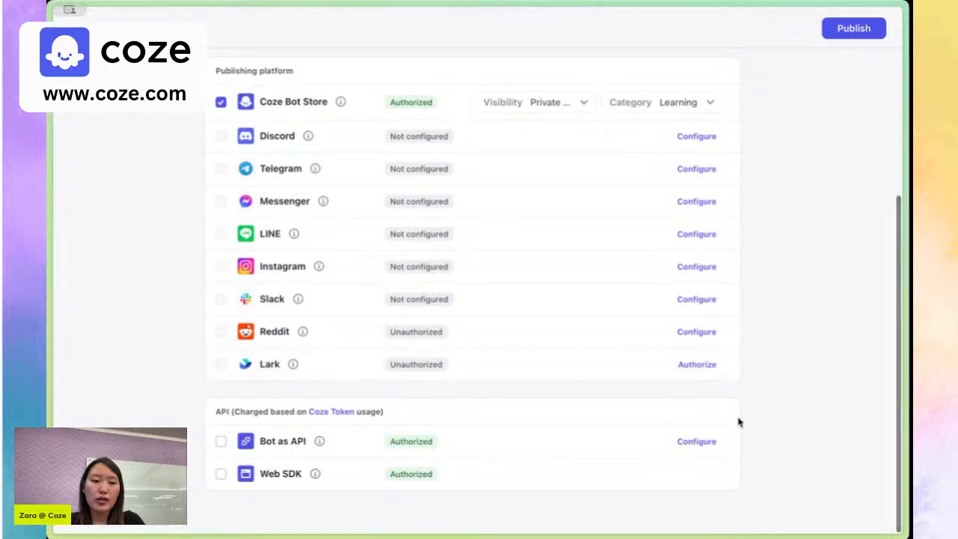
scroll(801, 395, down, 1)
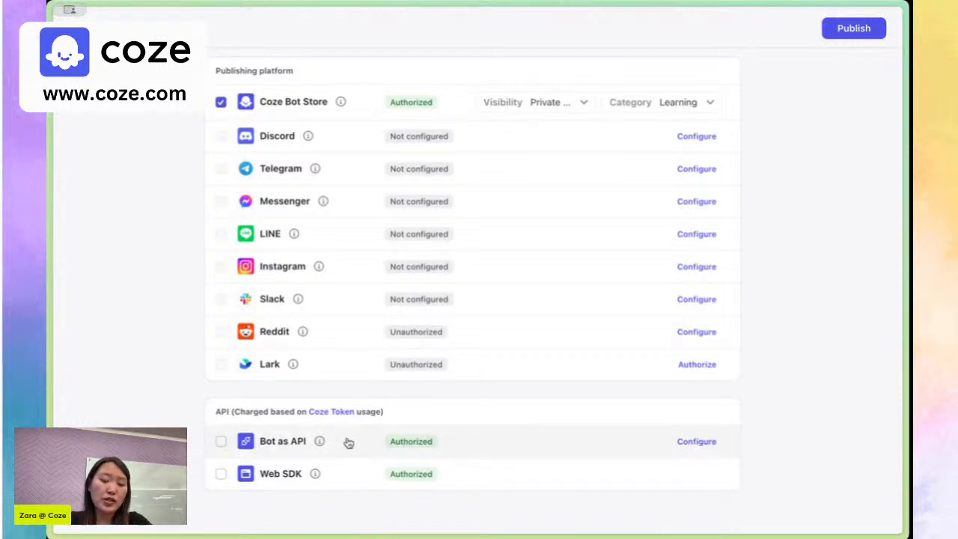
mouse_move(321, 442)
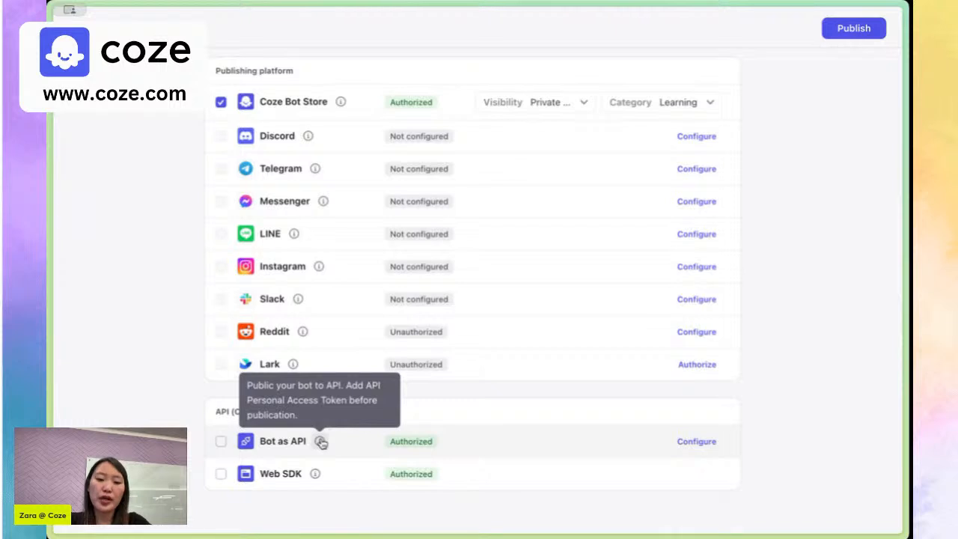
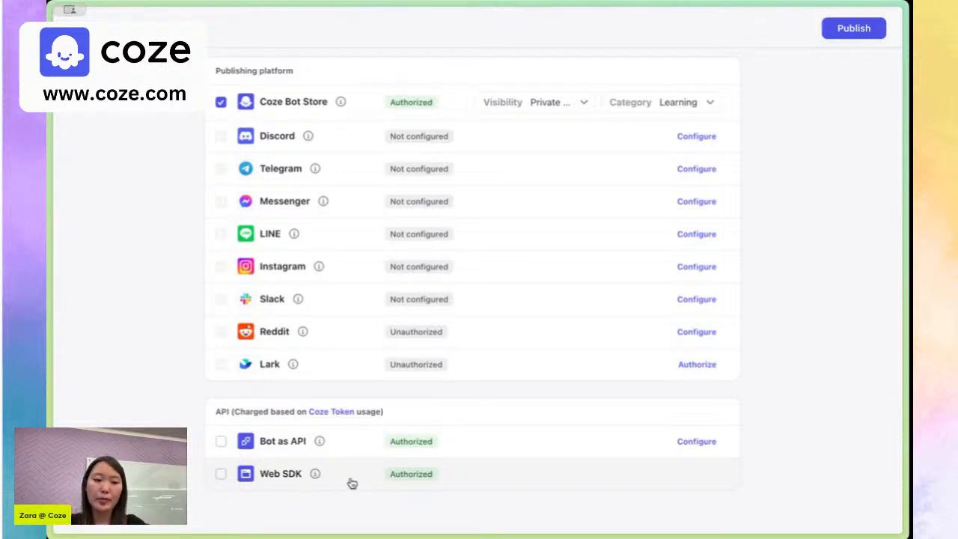
Check the store listing's visibility options, leaving them unchanged, and scroll the Publish page
scroll(379, 294, up, 2)
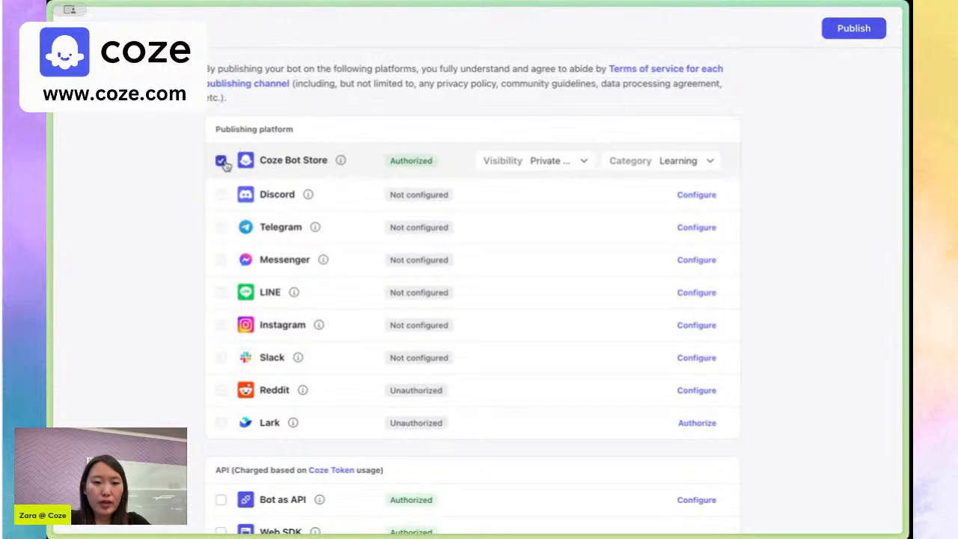
scroll(336, 195, up, 1)
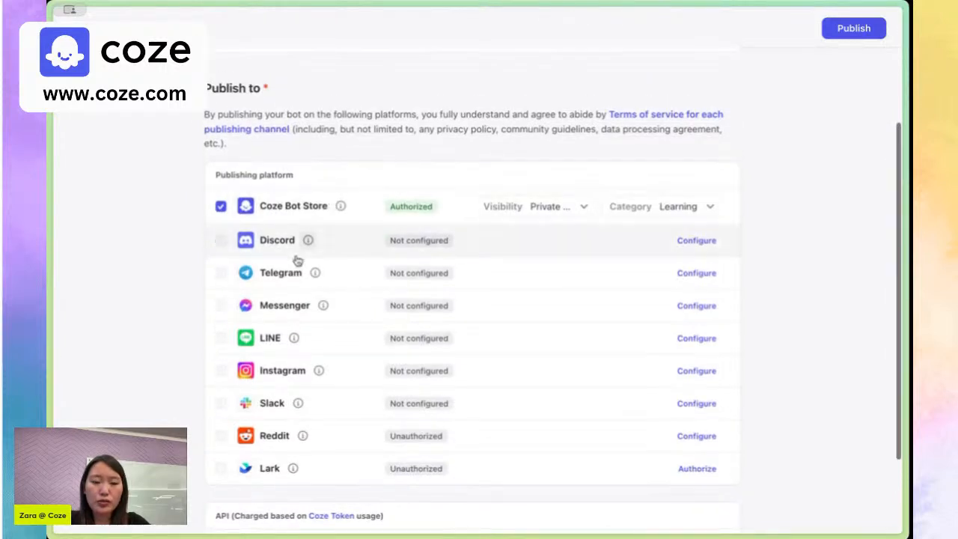
scroll(349, 269, up, 1)
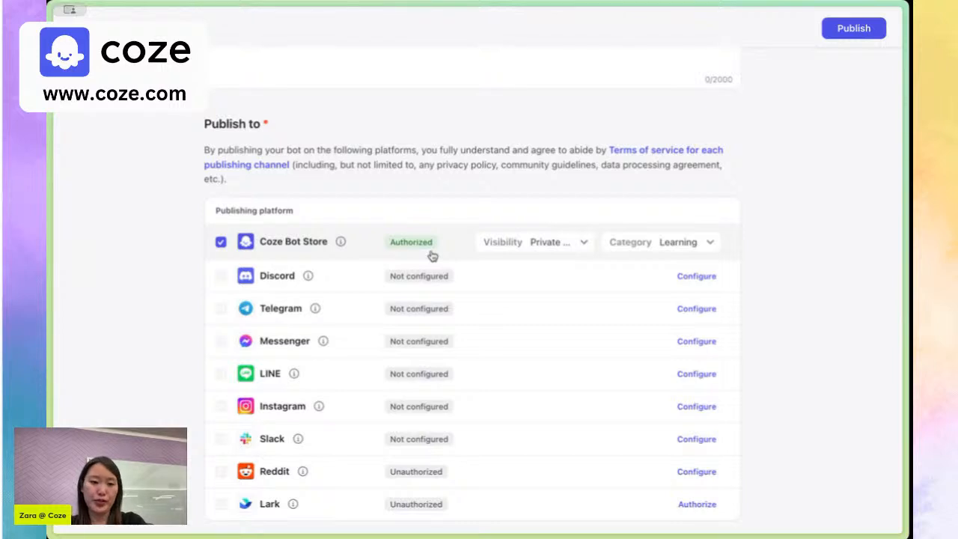
click(549, 242)
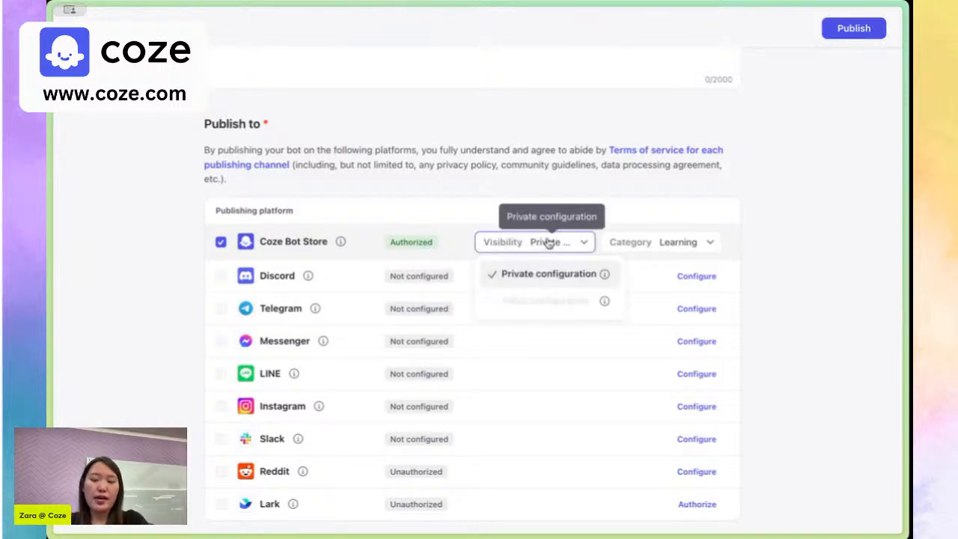
mouse_move(534, 308)
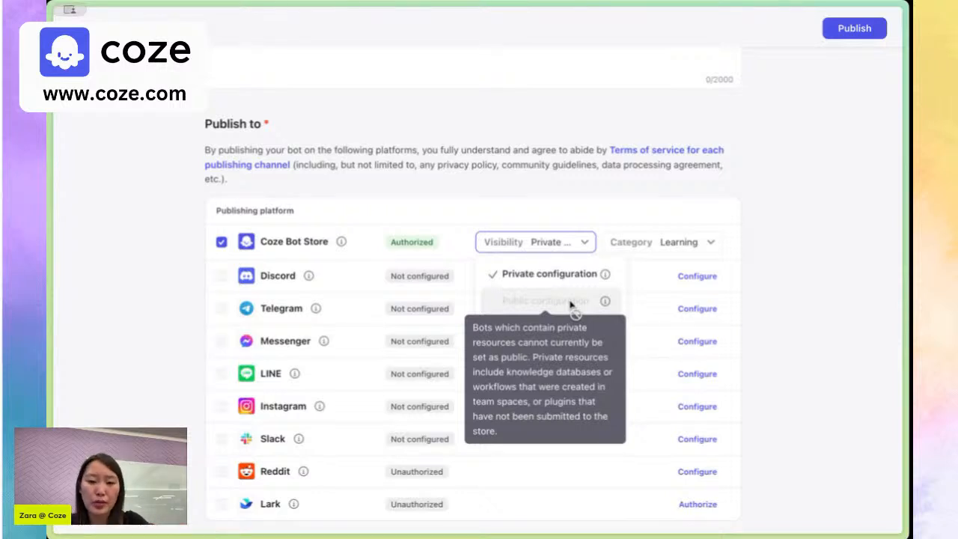
mouse_move(605, 278)
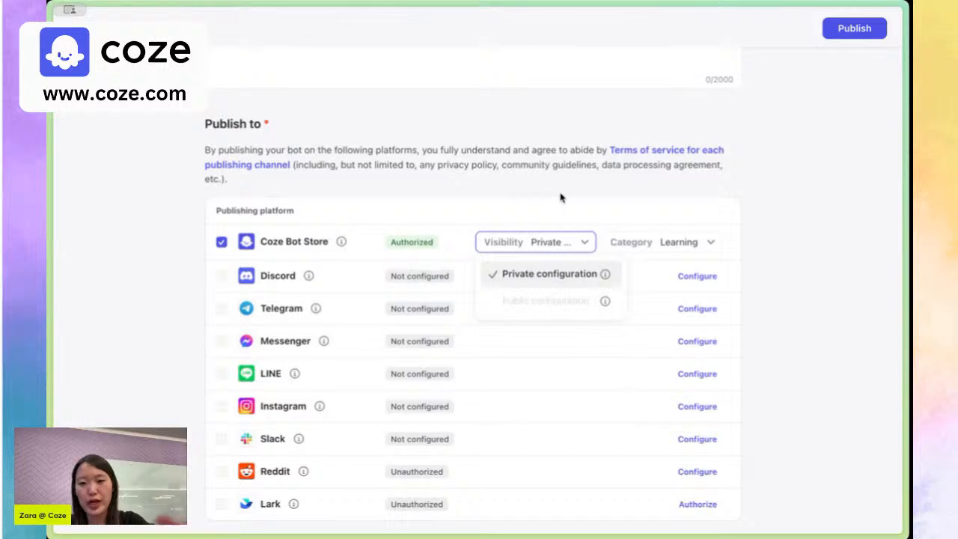
click(561, 197)
scroll(550, 247, down, 1)
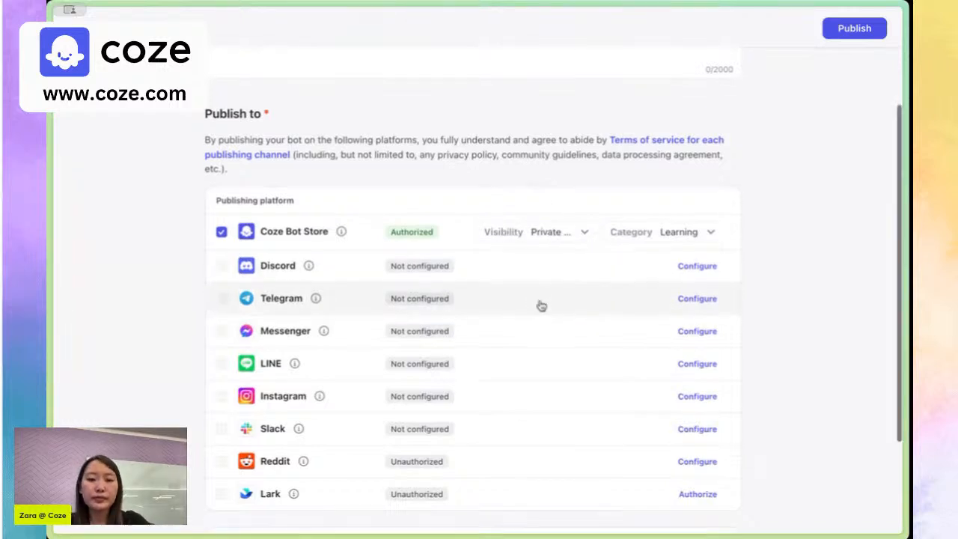
mouse_move(227, 251)
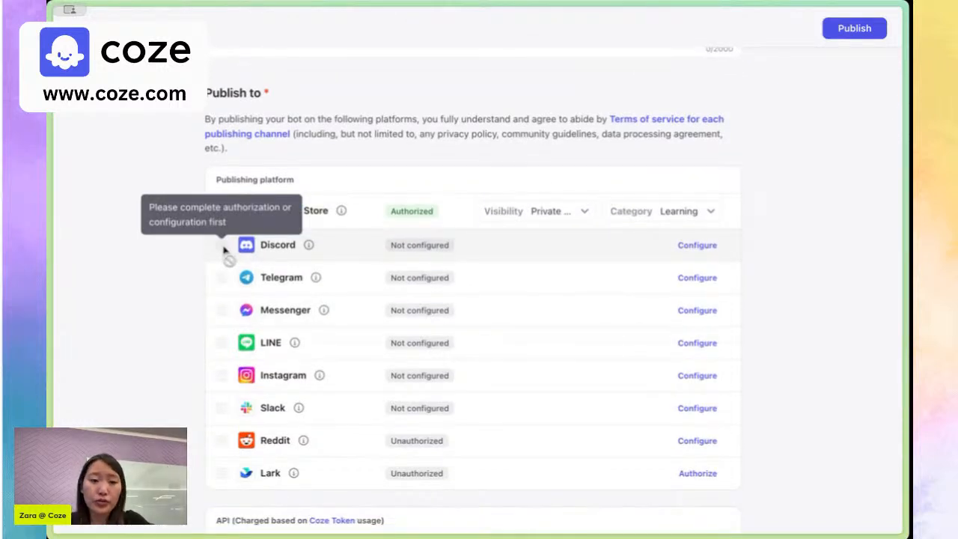
scroll(187, 288, down, 1)
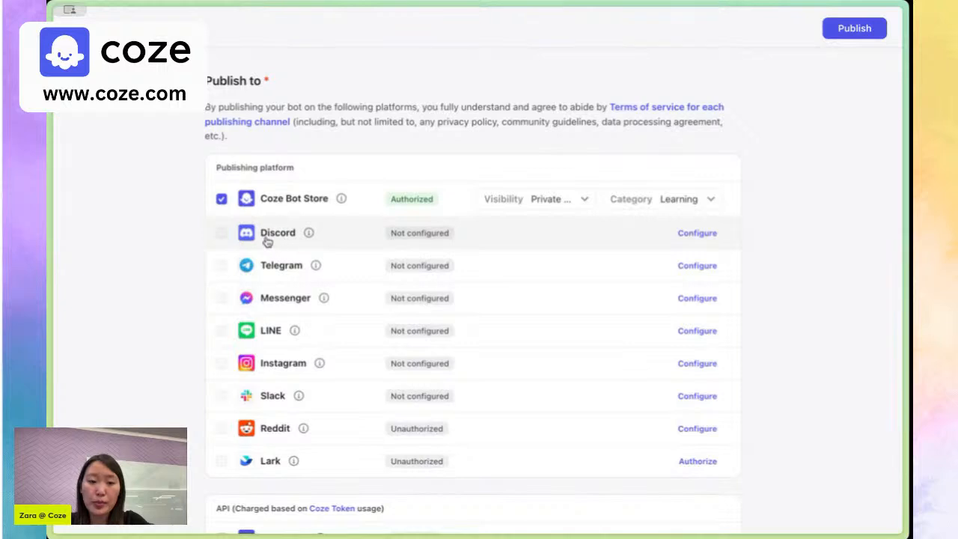
scroll(250, 247, up, 3)
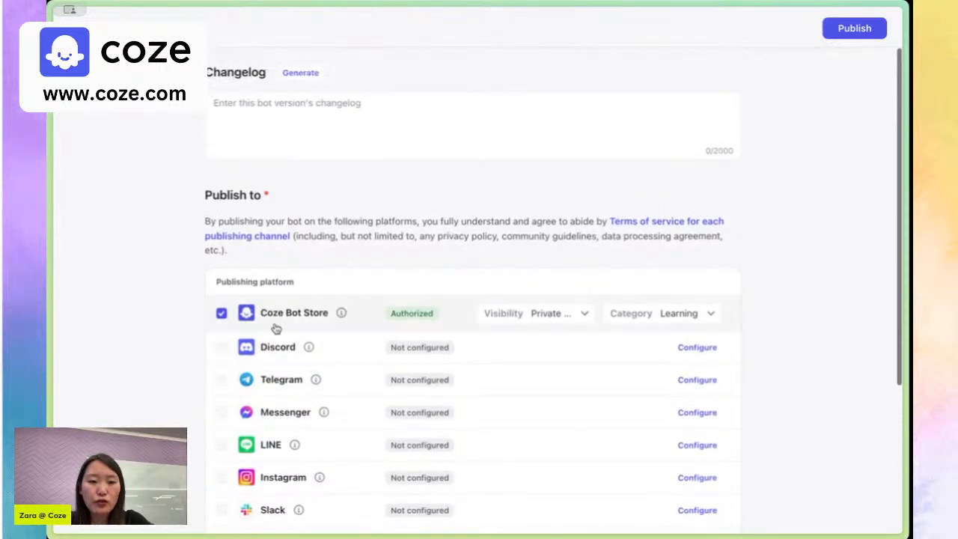
scroll(224, 353, down, 1)
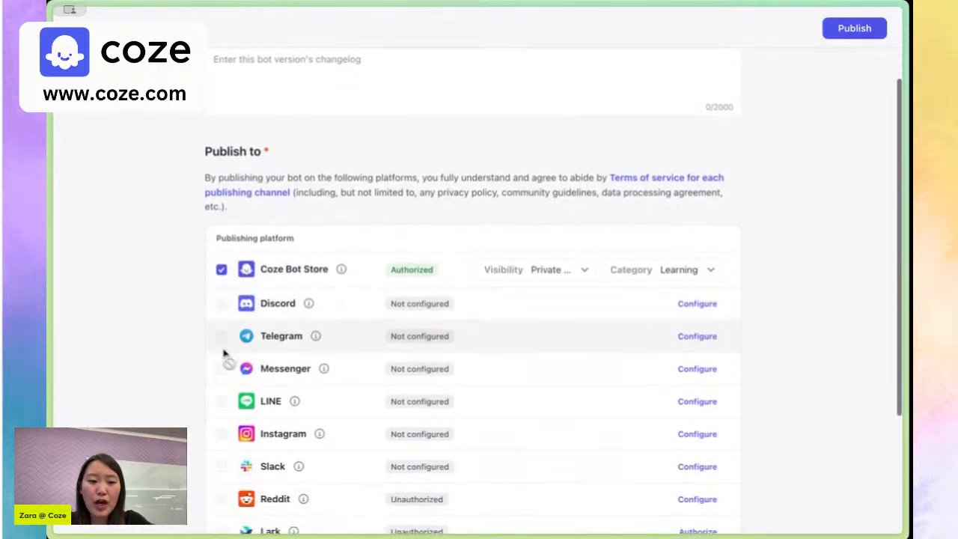
scroll(223, 353, down, 1)
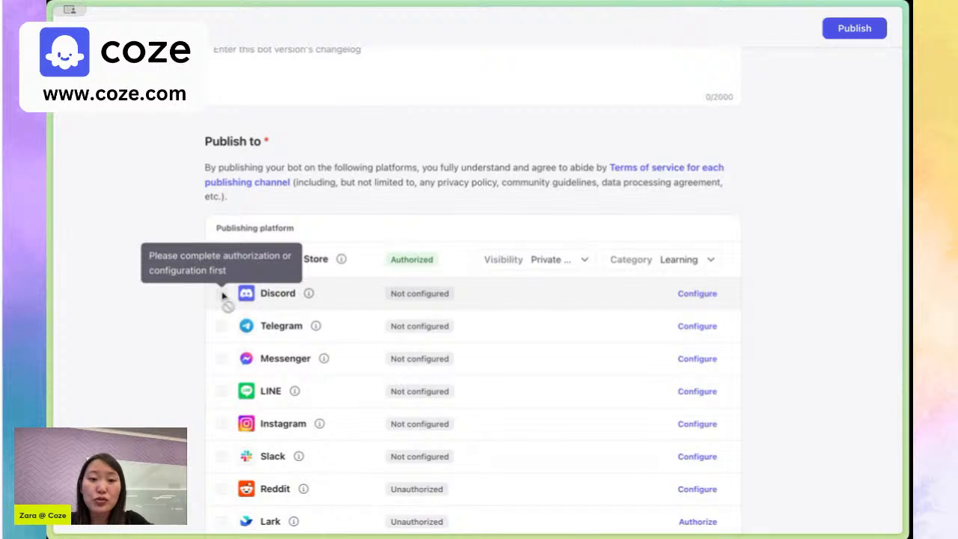
Open Discord's configuration and its bot token guide, then open the Discord Developer Portal separately
click(683, 297)
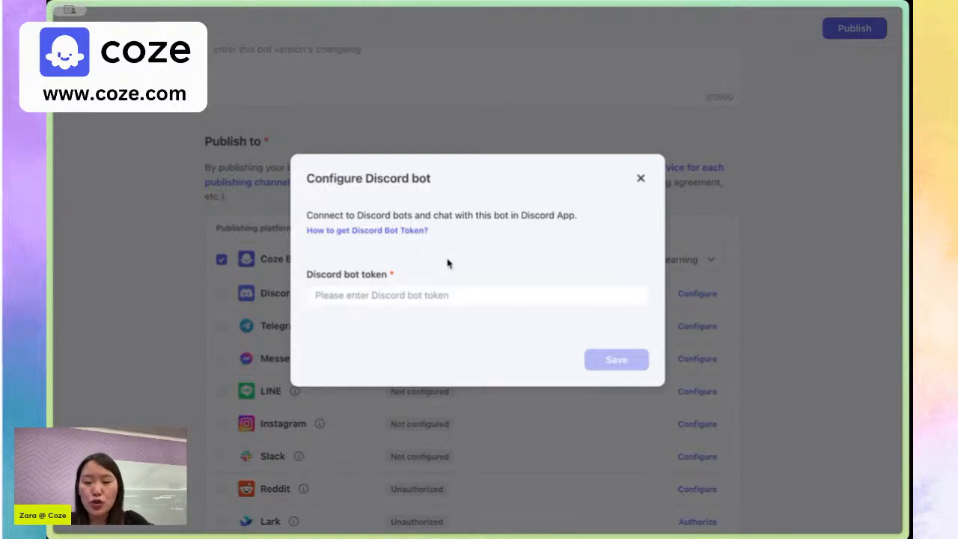
click(401, 232)
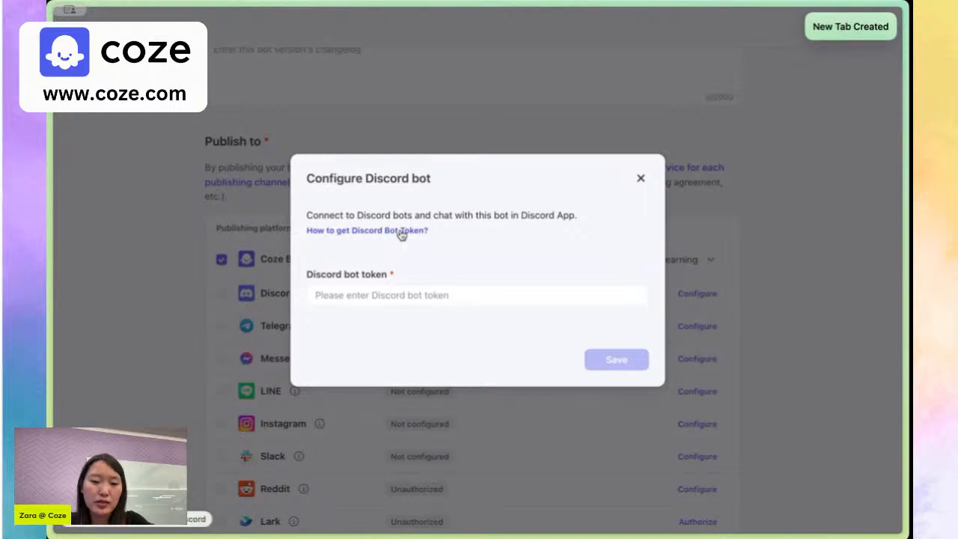
mouse_move(52, 423)
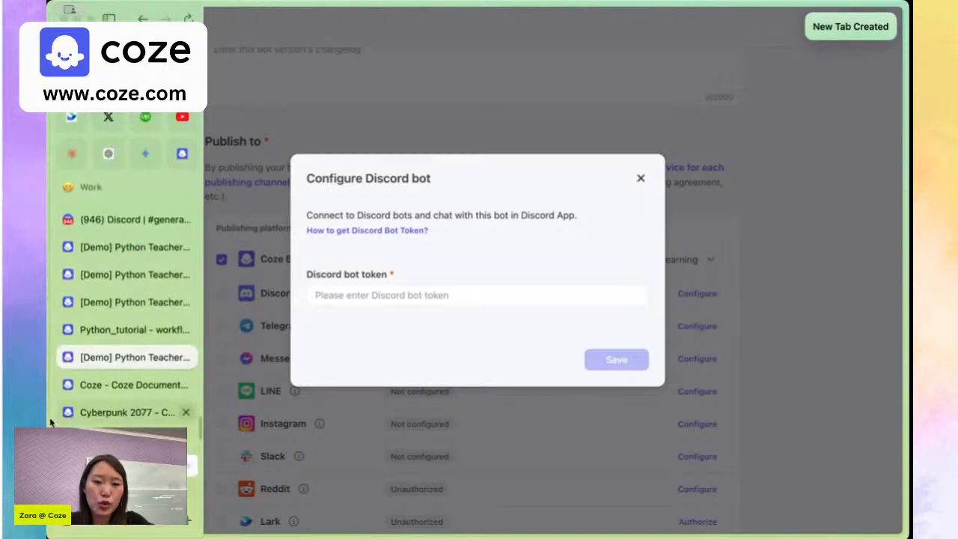
click(124, 384)
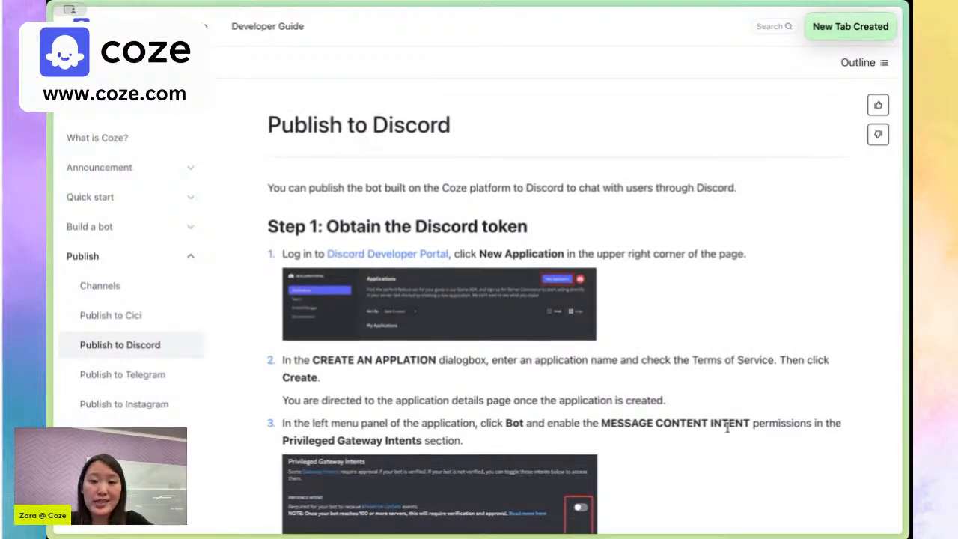
scroll(693, 438, down, 10)
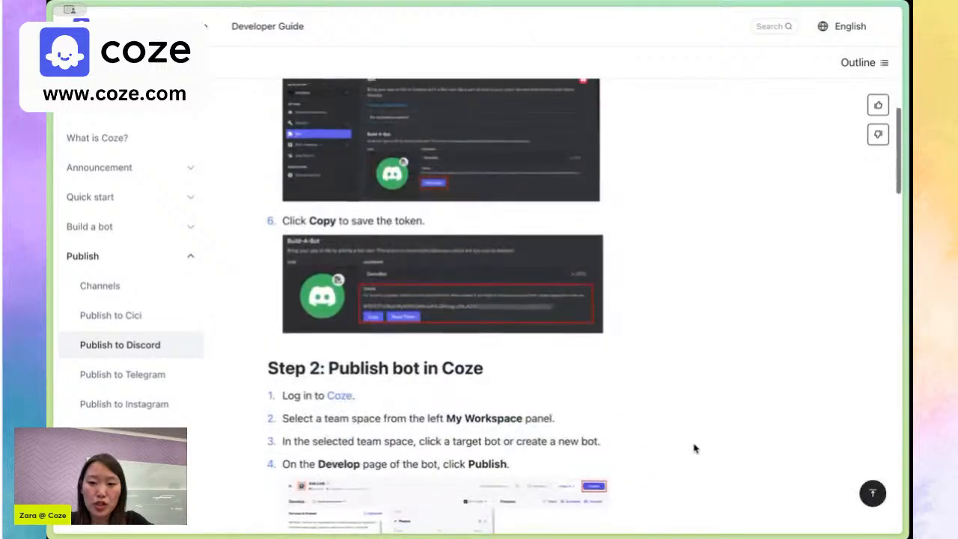
scroll(693, 448, down, 15)
scroll(693, 442, up, 20)
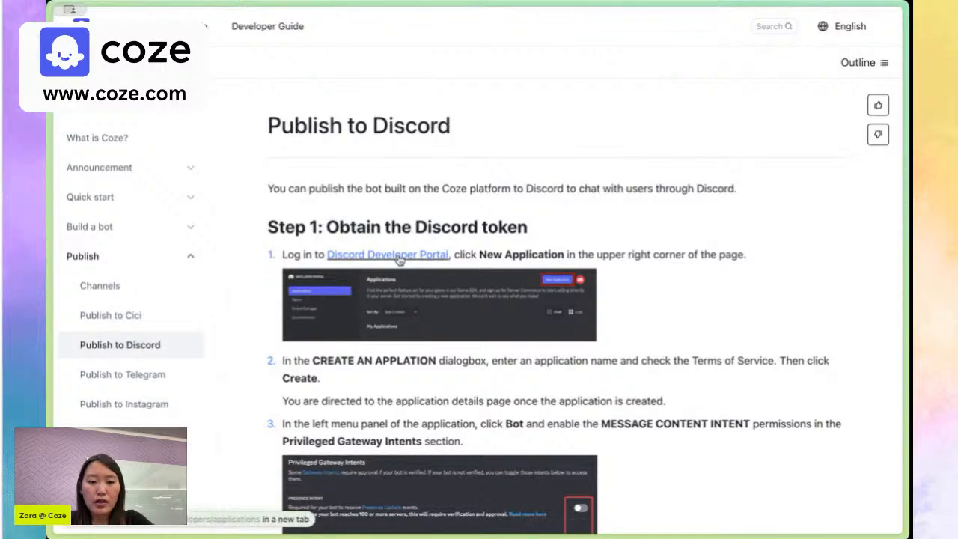
super+click(399, 259)
Create a new Discord application named 'Python teacher', accepting the developer terms
mouse_move(52, 390)
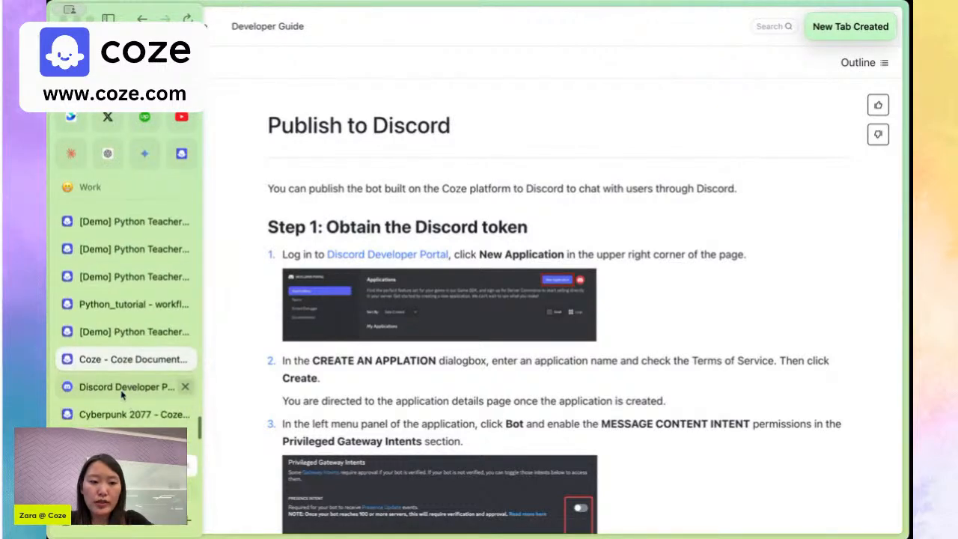
click(122, 396)
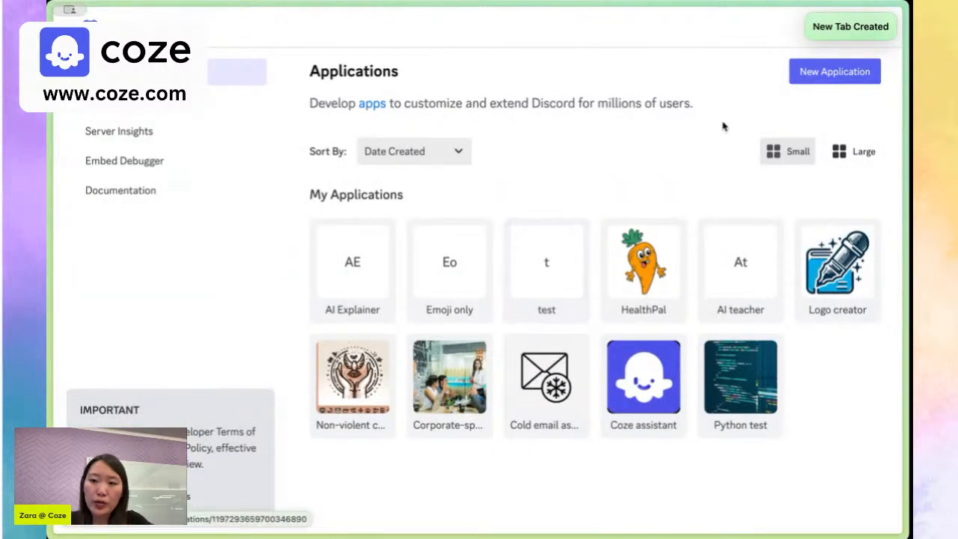
click(823, 75)
click(456, 252)
text(Python t)
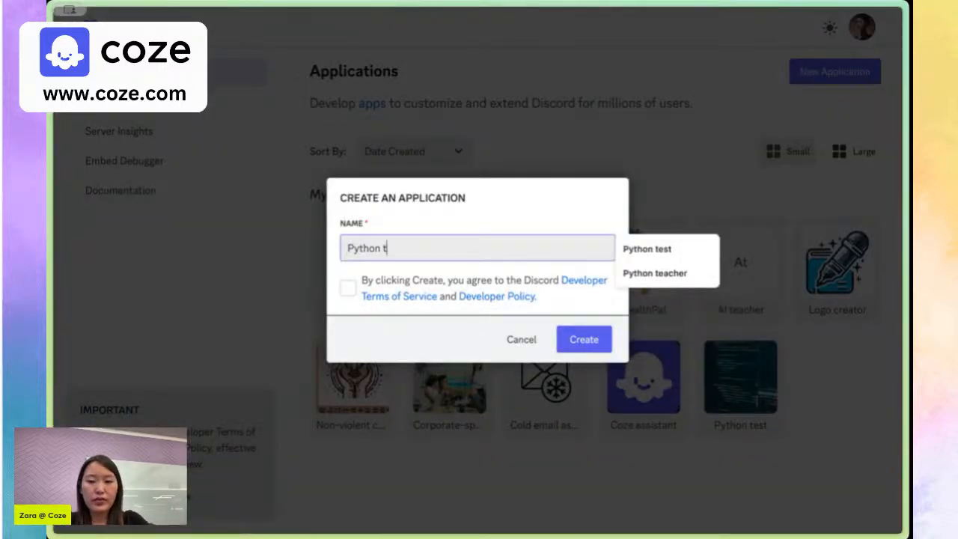
text(eacher)
click(349, 291)
click(591, 339)
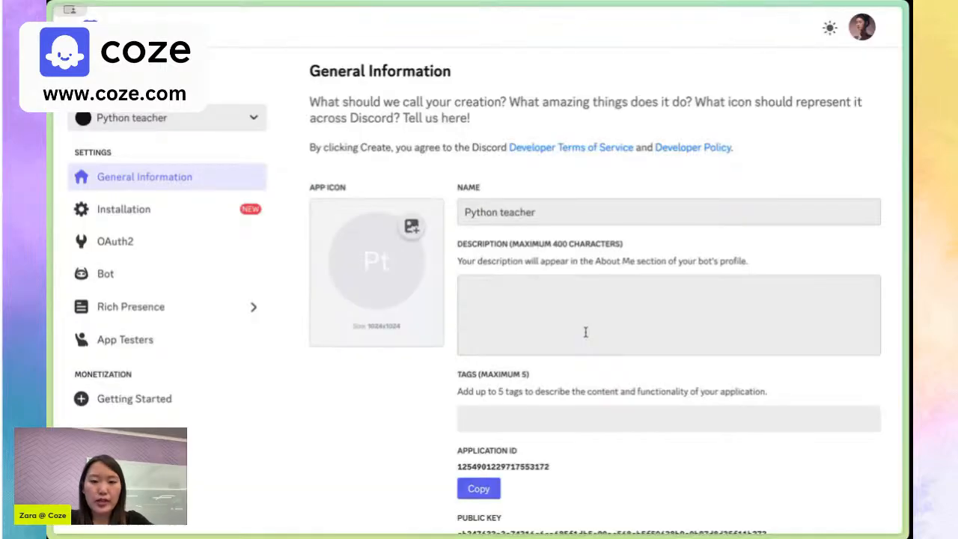
Read step 3 of the Discord guide, noting the MESSAGE CONTENT INTENT requirement, then return to the portal
scroll(549, 327, down, 1)
scroll(404, 428, down, 7)
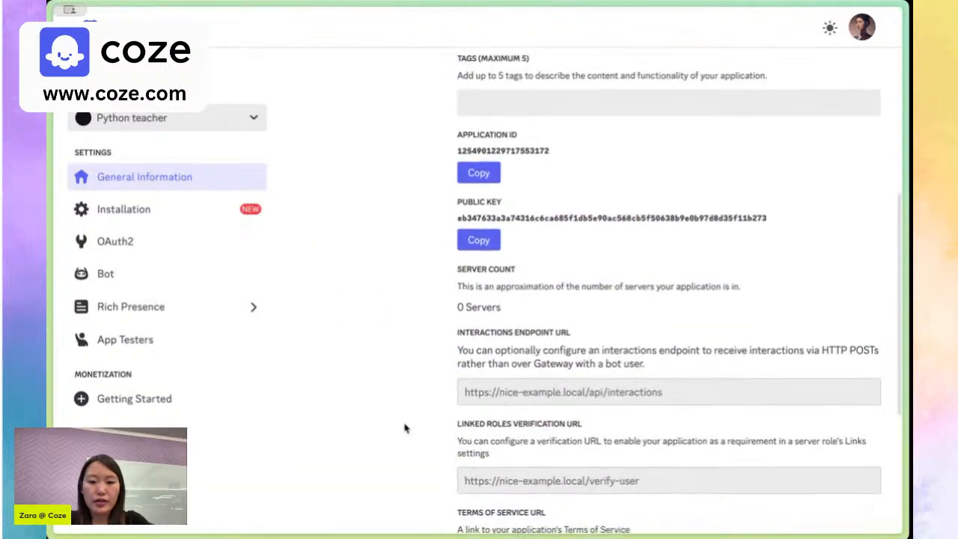
scroll(404, 428, up, 8)
mouse_move(50, 351)
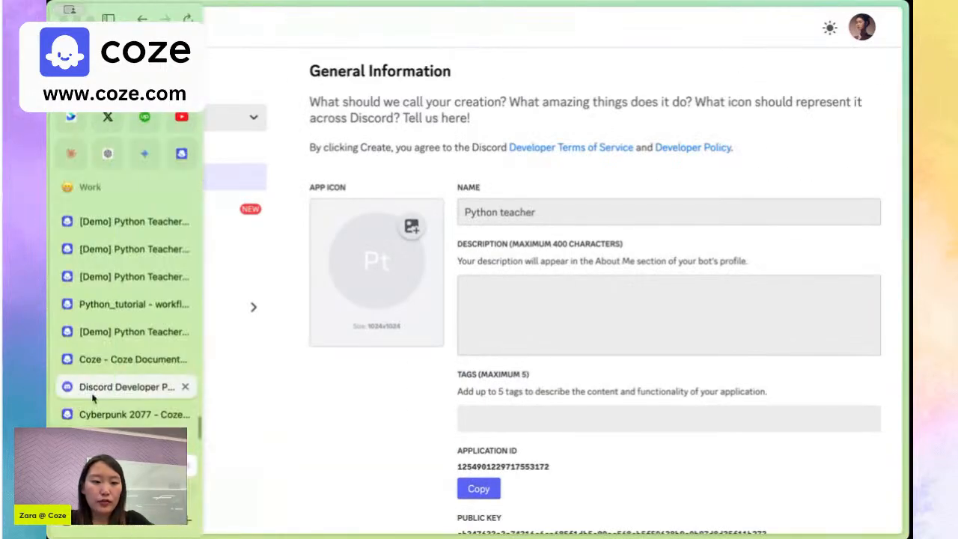
click(120, 359)
scroll(584, 299, down, 5)
scroll(584, 299, up, 2)
drag(284, 147, 497, 183)
click(496, 150)
drag(601, 147, 765, 149)
click(703, 149)
mouse_move(53, 342)
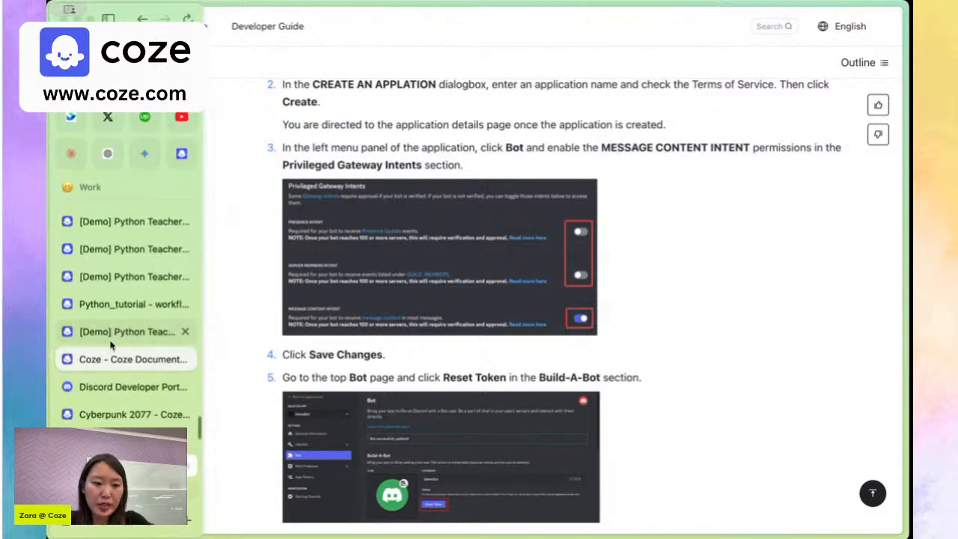
click(112, 386)
Turn on Message Content Intent in Python teacher's bot settings and save the change
click(132, 281)
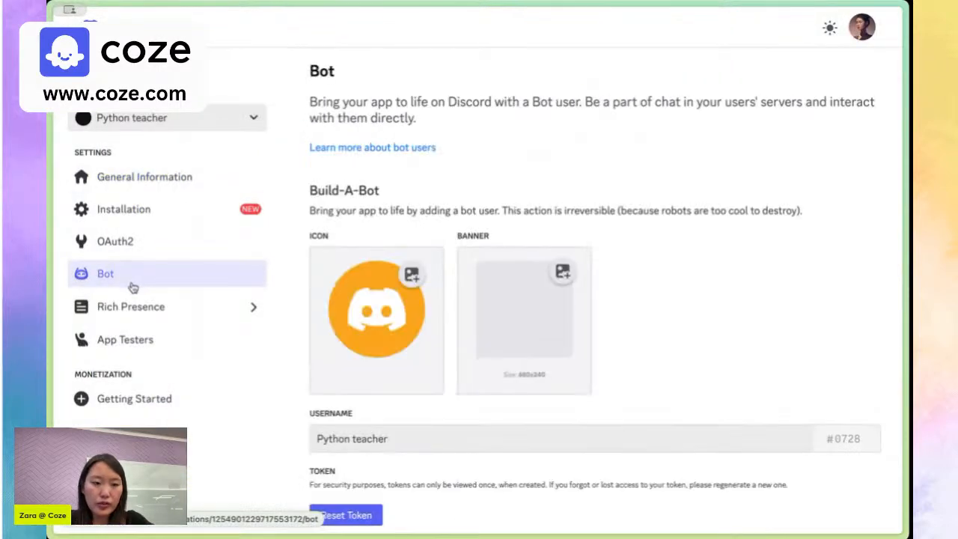
scroll(582, 421, down, 10)
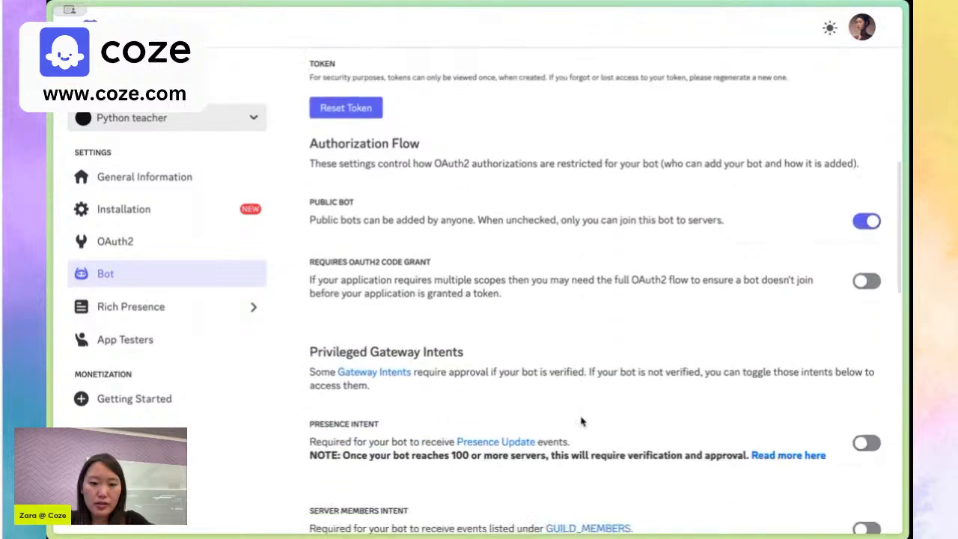
scroll(590, 390, down, 1)
drag(321, 400, 412, 398)
click(399, 400)
click(867, 412)
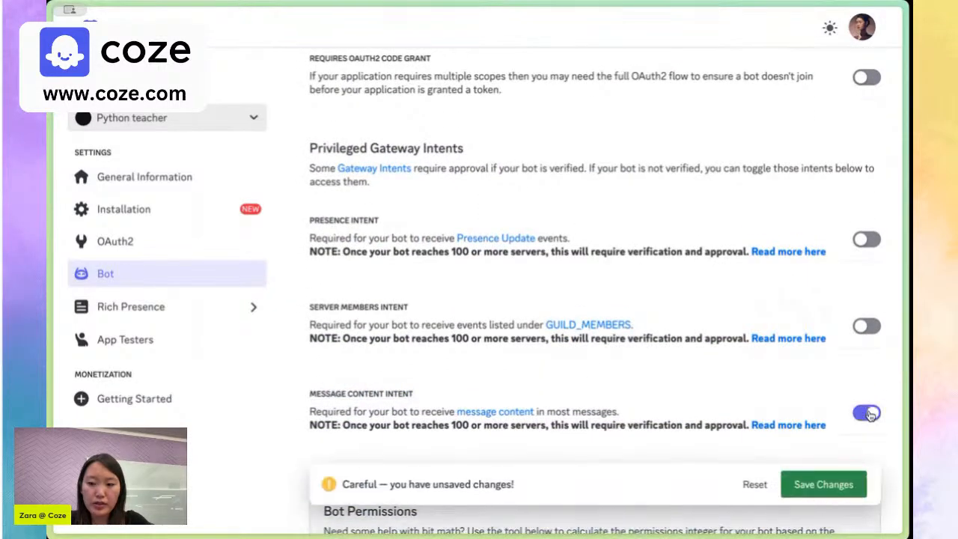
click(821, 488)
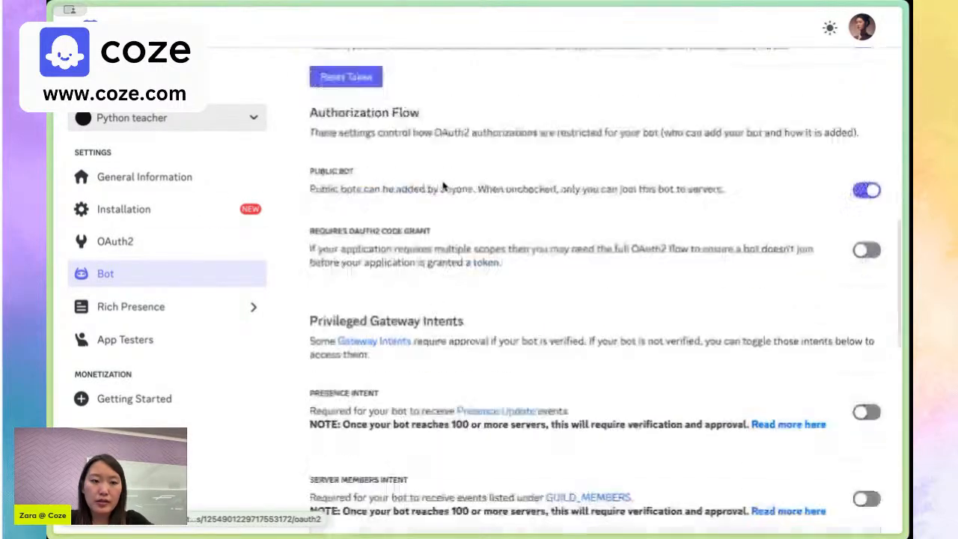
Reset the bot token, verifying with the authentication code, and copy the new token
scroll(432, 346, down, 3)
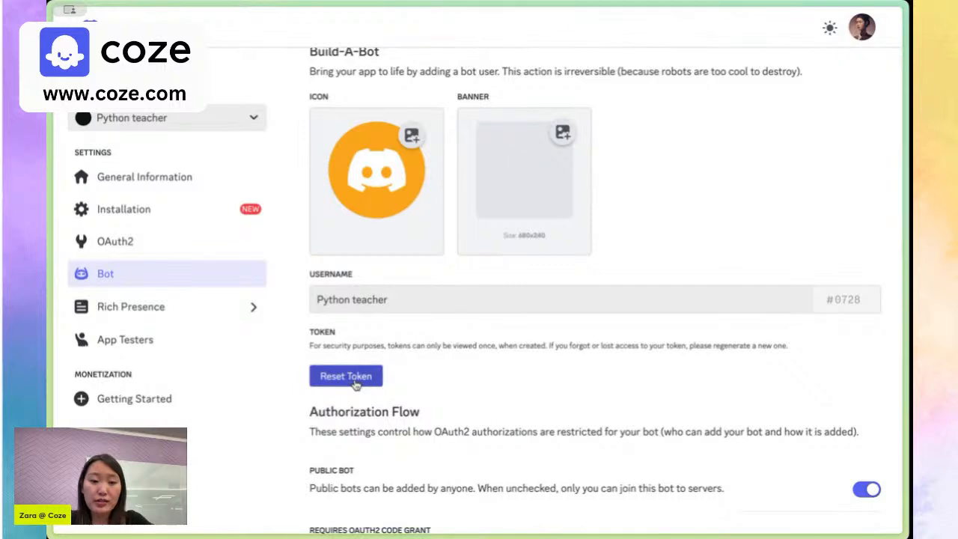
click(356, 381)
click(585, 318)
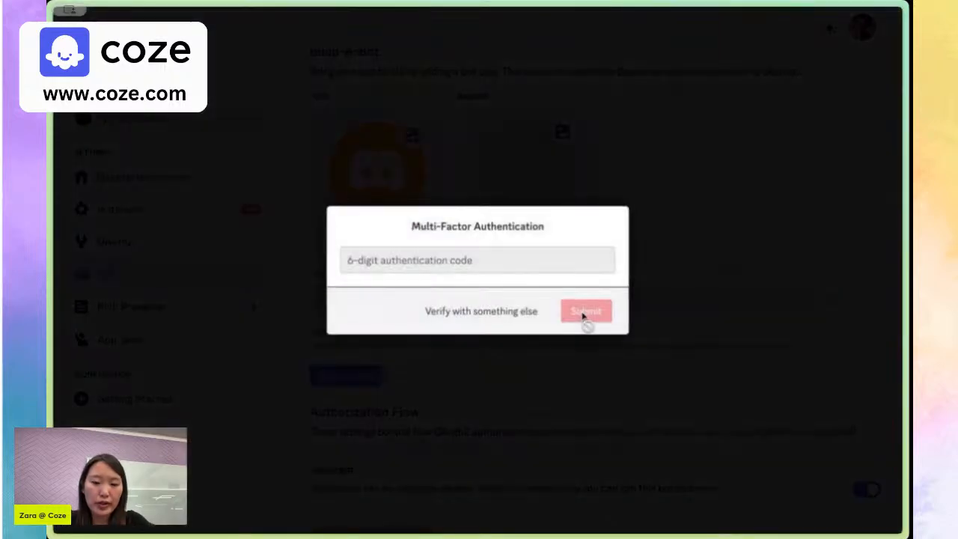
click(537, 261)
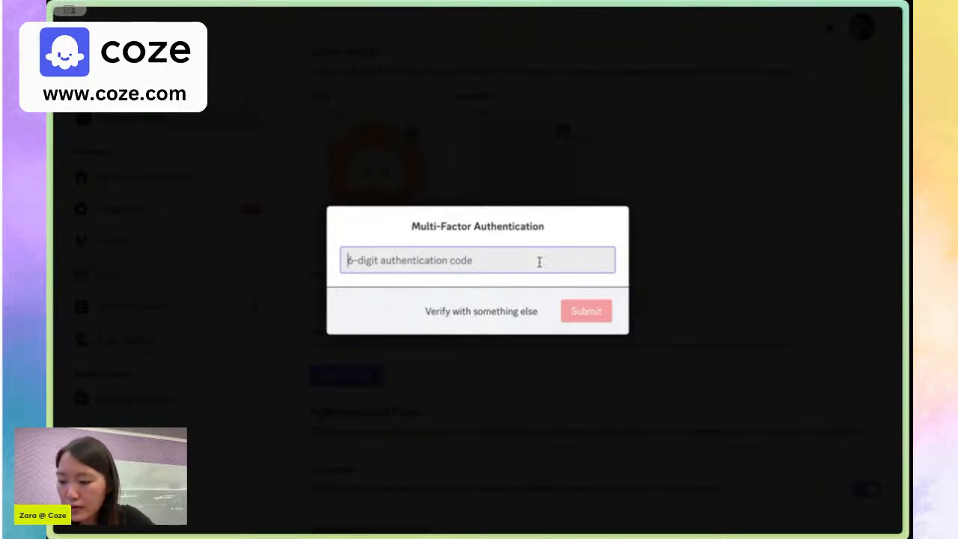
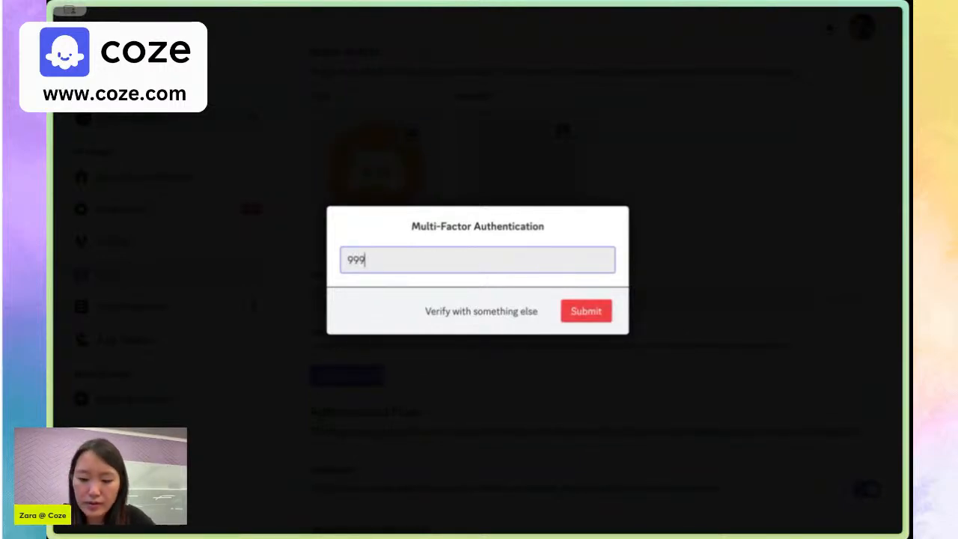
click(585, 312)
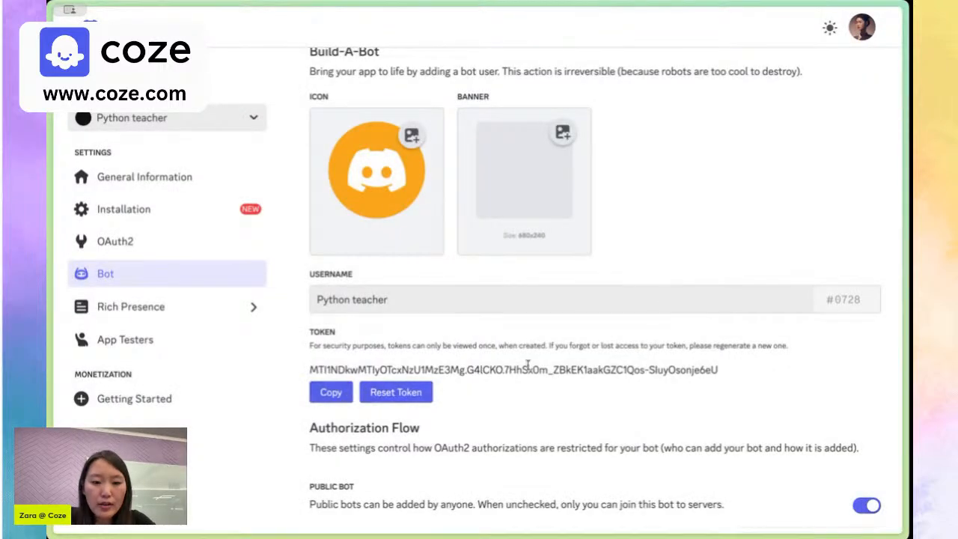
scroll(528, 367, down, 1)
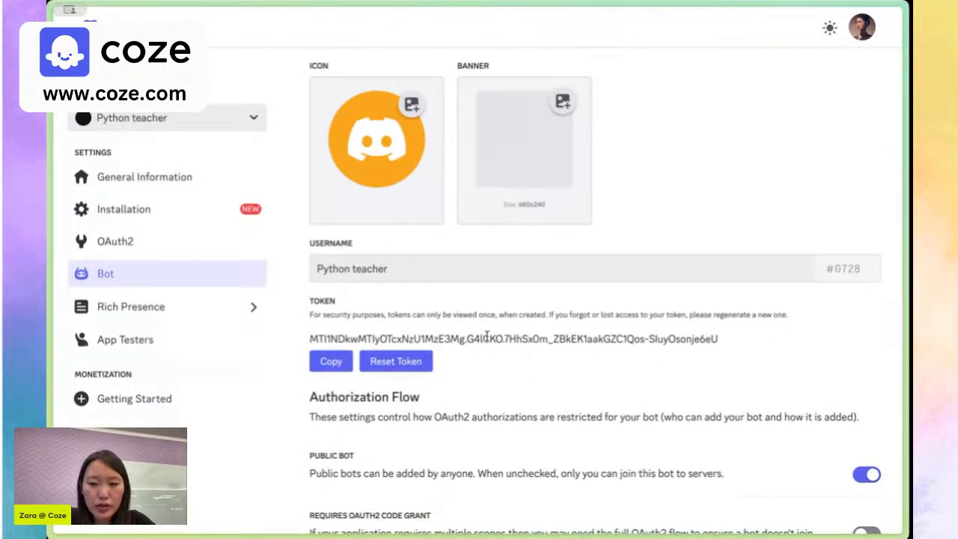
scroll(484, 342, down, 1)
click(330, 349)
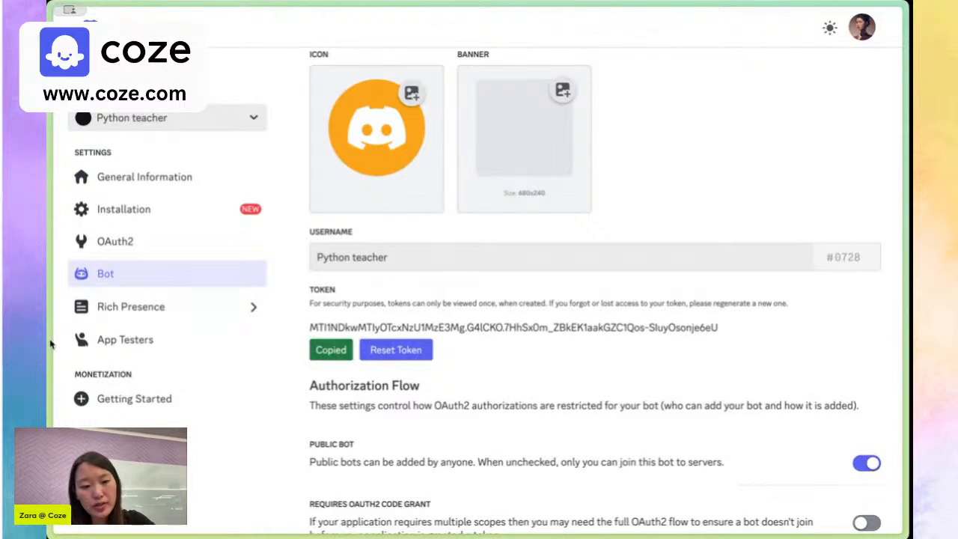
mouse_move(50, 343)
click(124, 359)
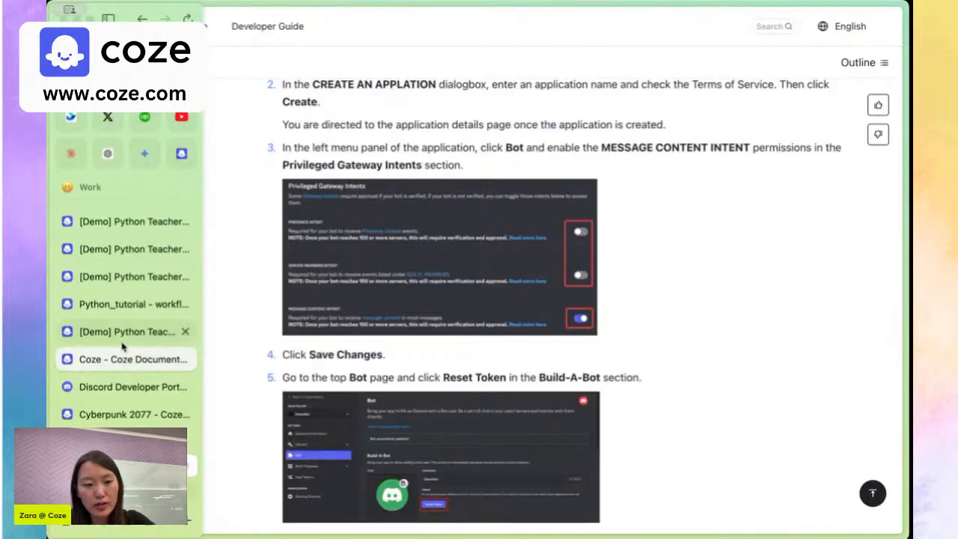
Paste the copied bot token into Coze's Discord configuration and save it
click(124, 333)
click(404, 295)
key(ctrl+v)
drag(405, 295, 280, 301)
click(406, 299)
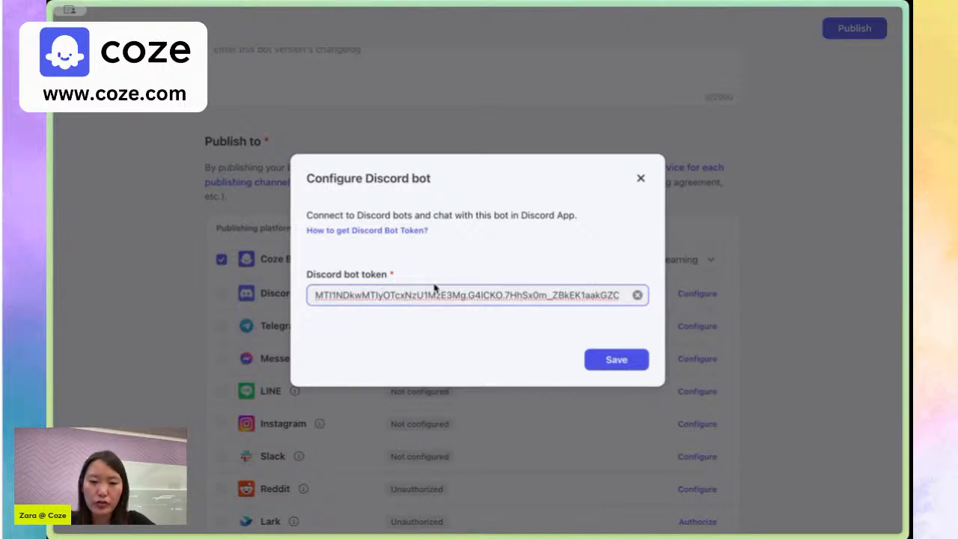
click(616, 363)
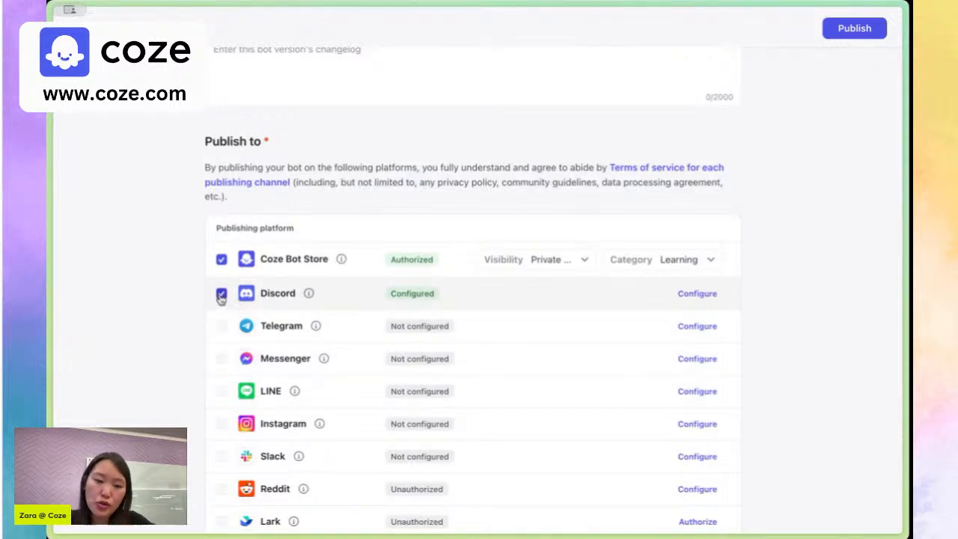
Add Web SDK to the publishing targets and publish the bot
scroll(332, 364, down, 2)
scroll(332, 364, up, 2)
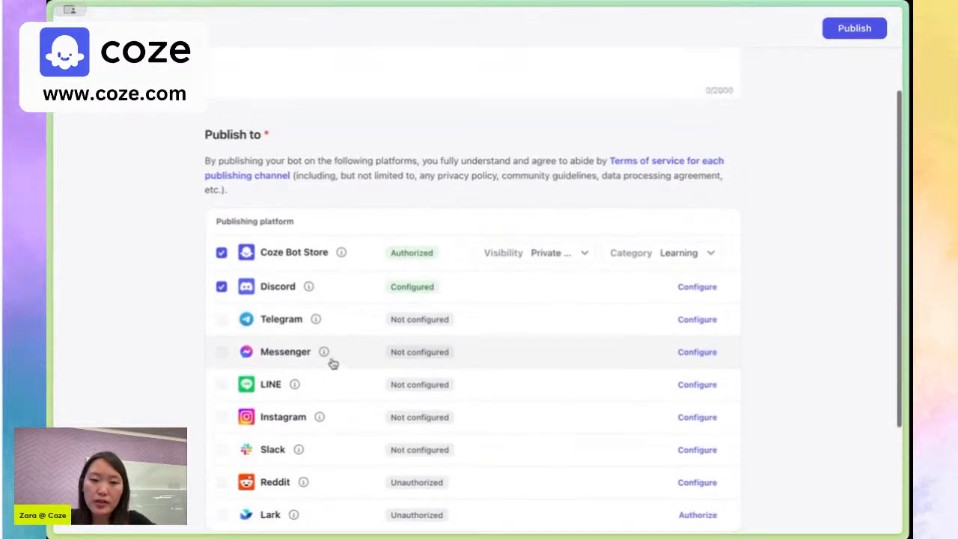
scroll(333, 364, down, 3)
click(221, 473)
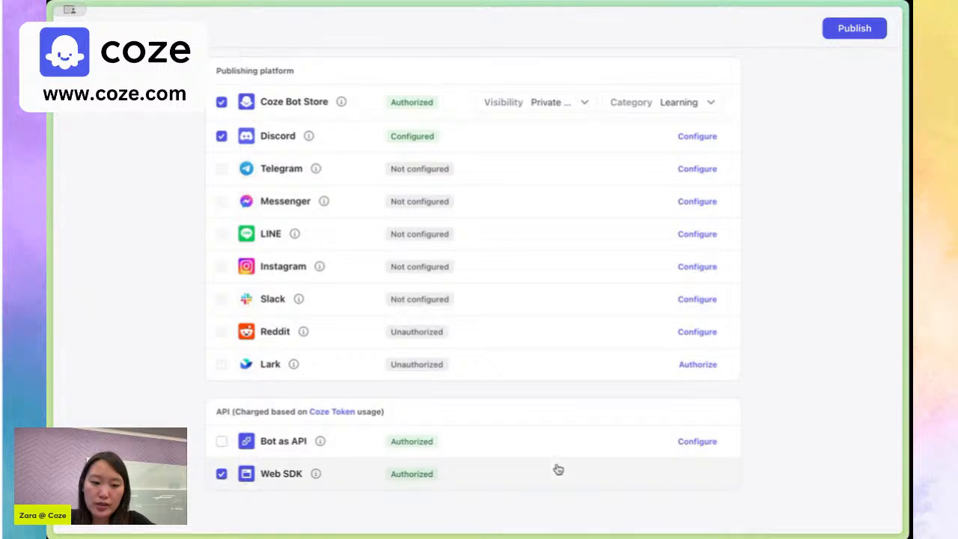
click(837, 30)
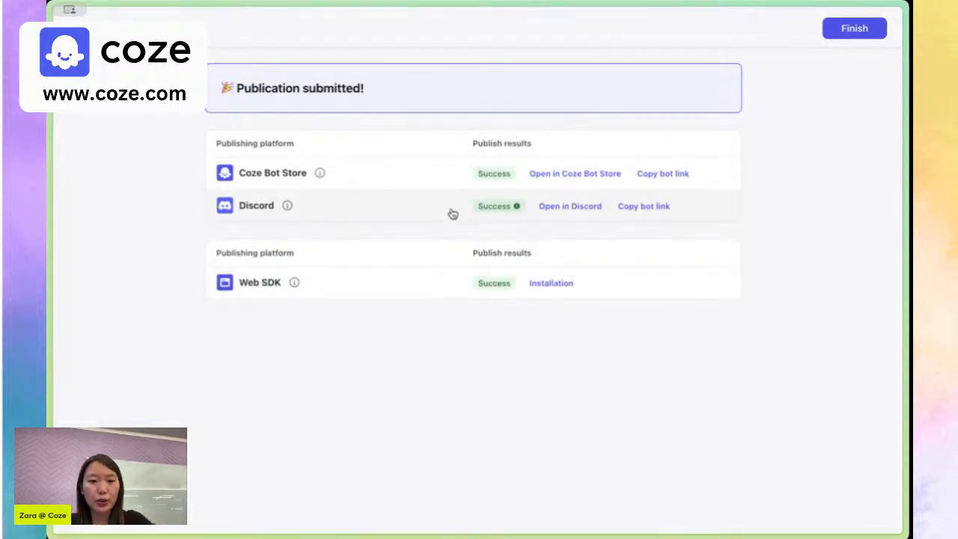
Add Python teacher to the current Discord server and authorize its permissions
click(571, 210)
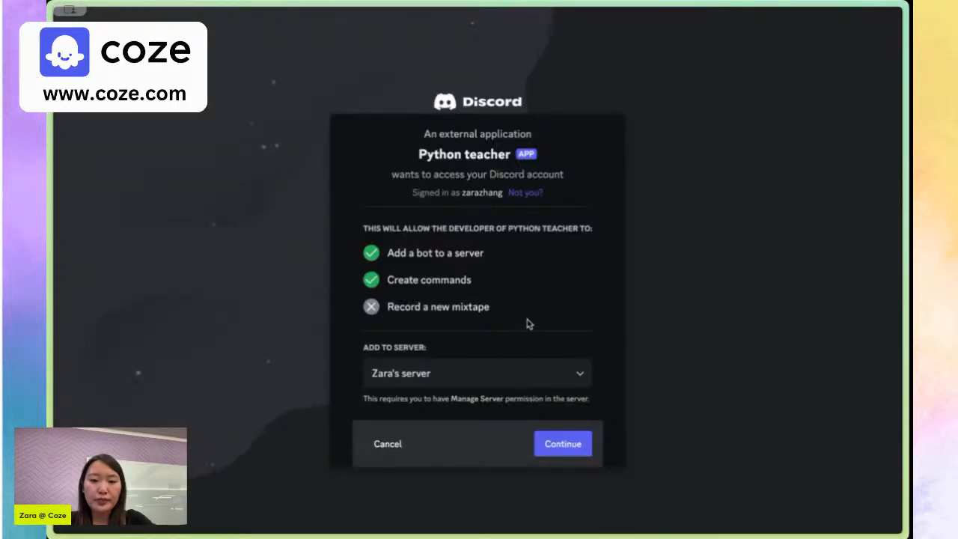
click(451, 379)
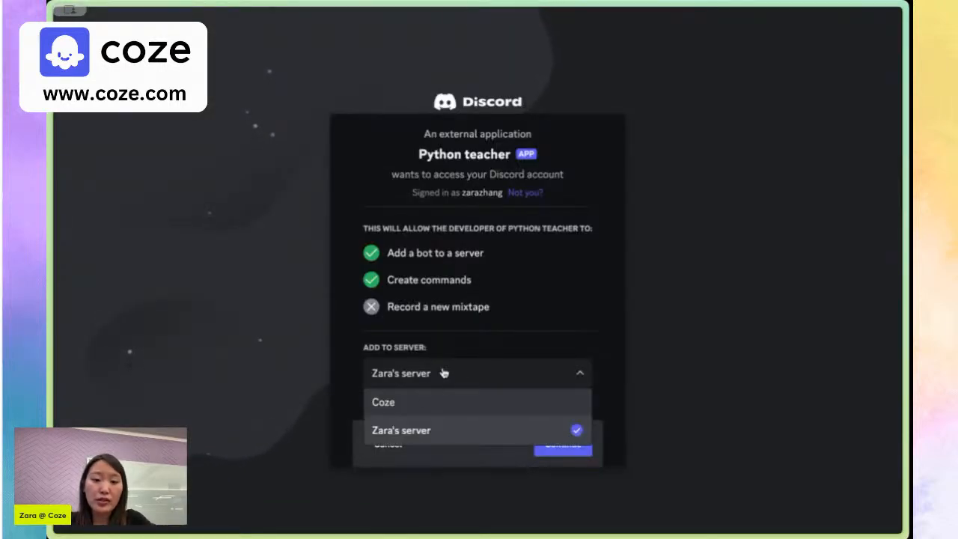
click(477, 355)
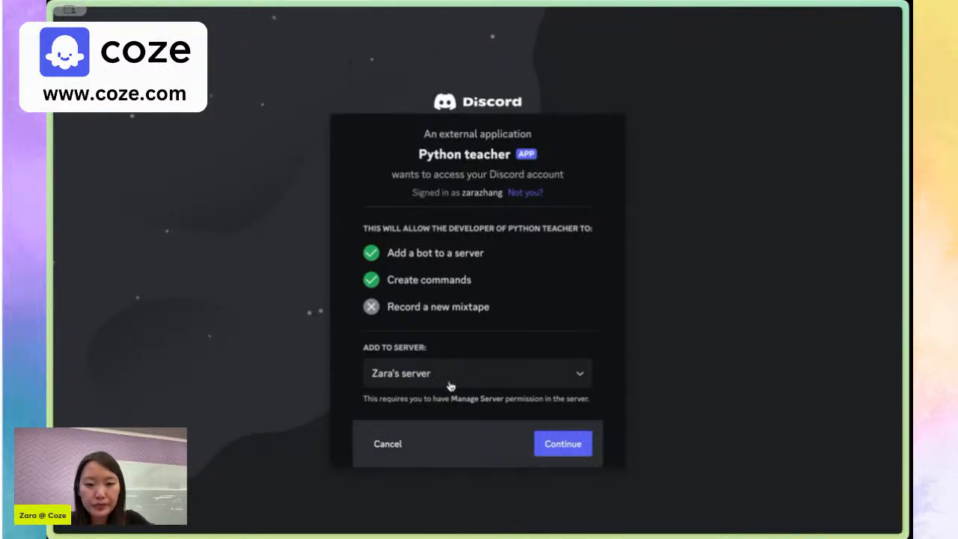
click(558, 445)
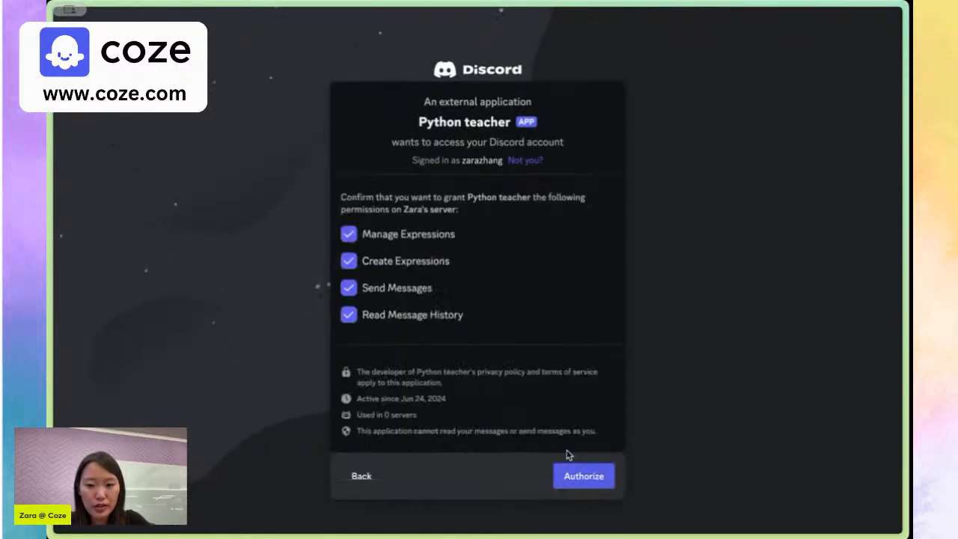
click(596, 484)
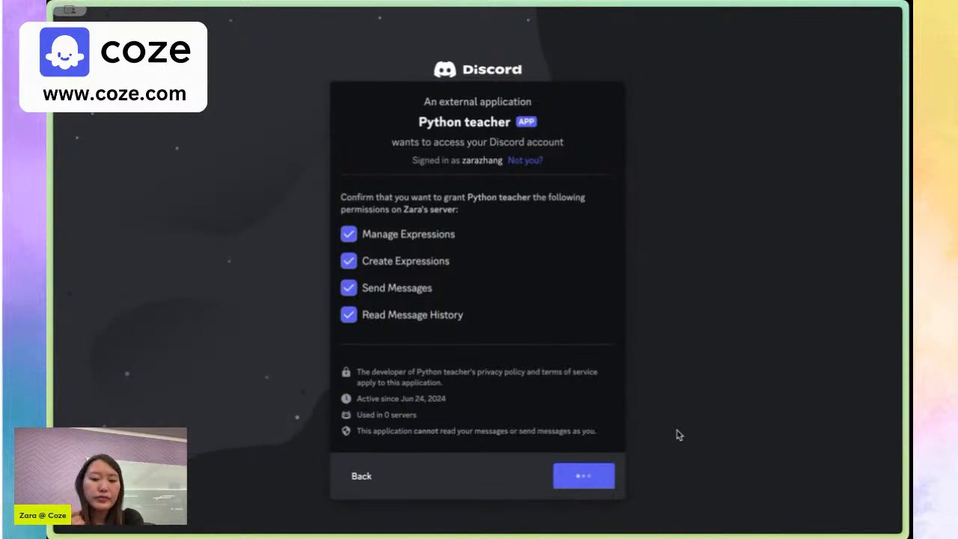
Go to the server and view Python Teacher's welcome message
click(527, 370)
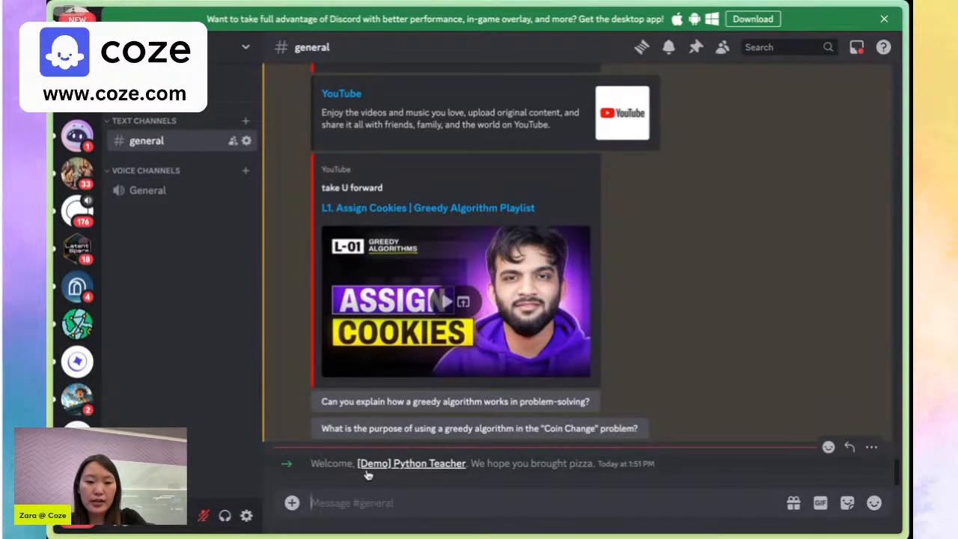
drag(336, 464, 499, 464)
click(542, 464)
Mention [Demo] Python Teacher with 'Explain quick sort' in #general and read its Python reply
click(451, 505)
text(@)
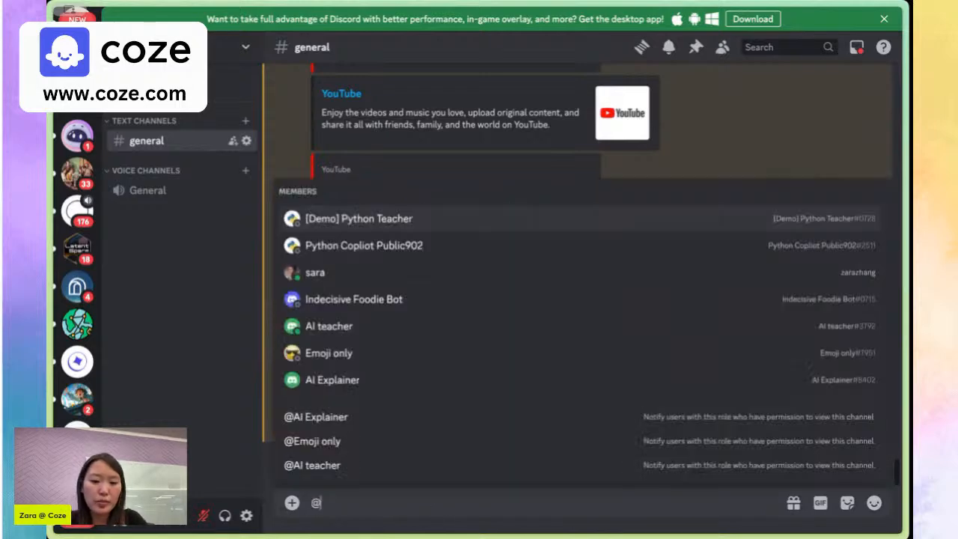
click(408, 225)
text(Explain quick)
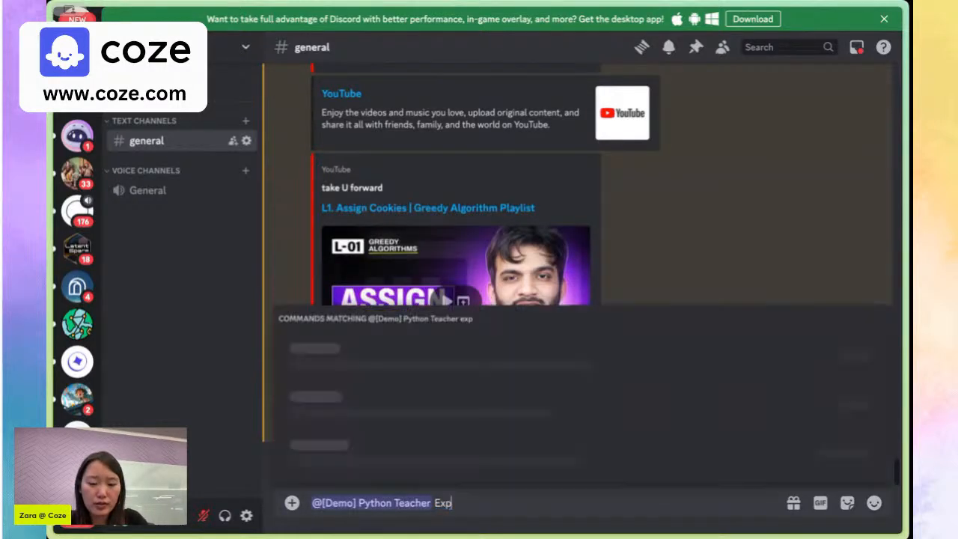
text( sort)
key(Return)
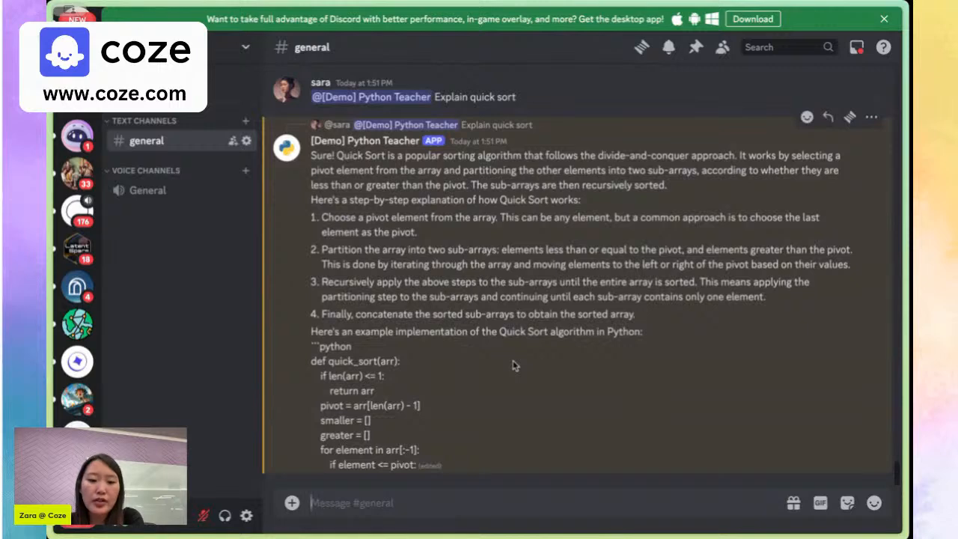
scroll(513, 365, up, 2)
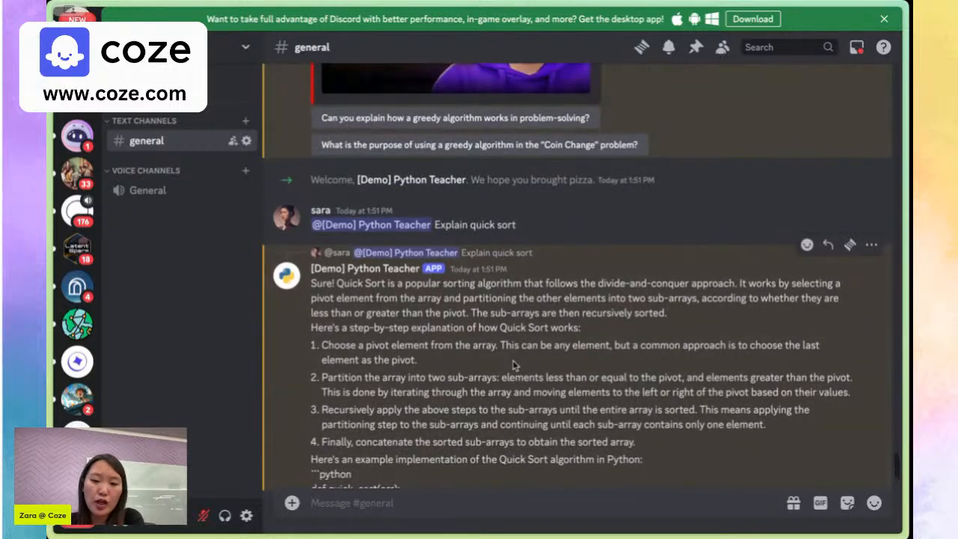
drag(360, 299, 446, 333)
click(383, 322)
scroll(382, 323, down, 3)
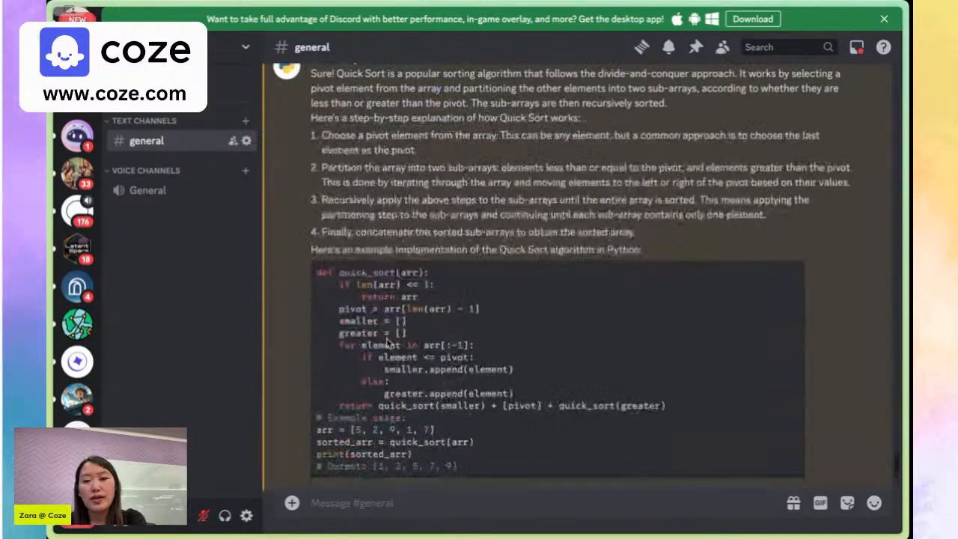
scroll(391, 236, up, 2)
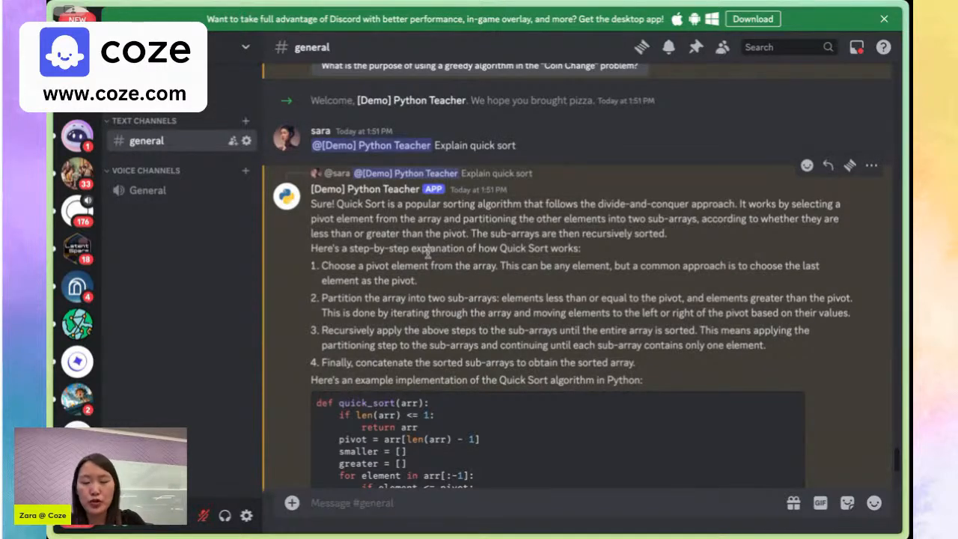
scroll(432, 295, down, 1)
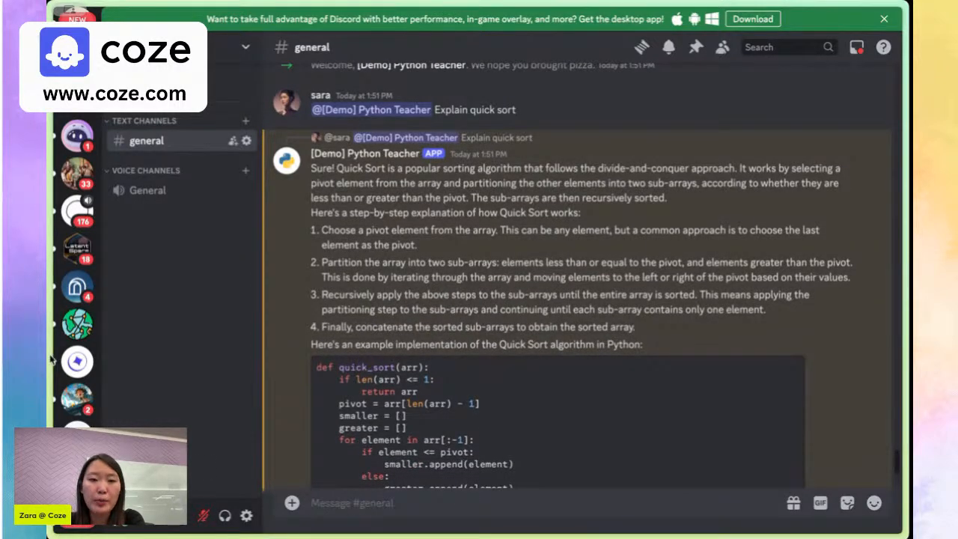
Copy the Web SDK HTML embed script from Coze's publication results, then close its dialog
mouse_move(52, 326)
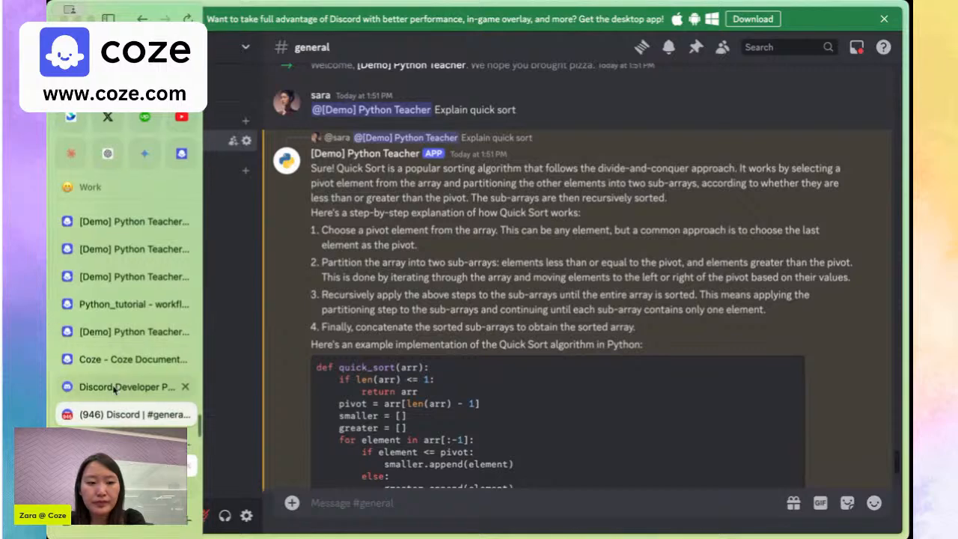
click(114, 387)
click(113, 359)
click(113, 332)
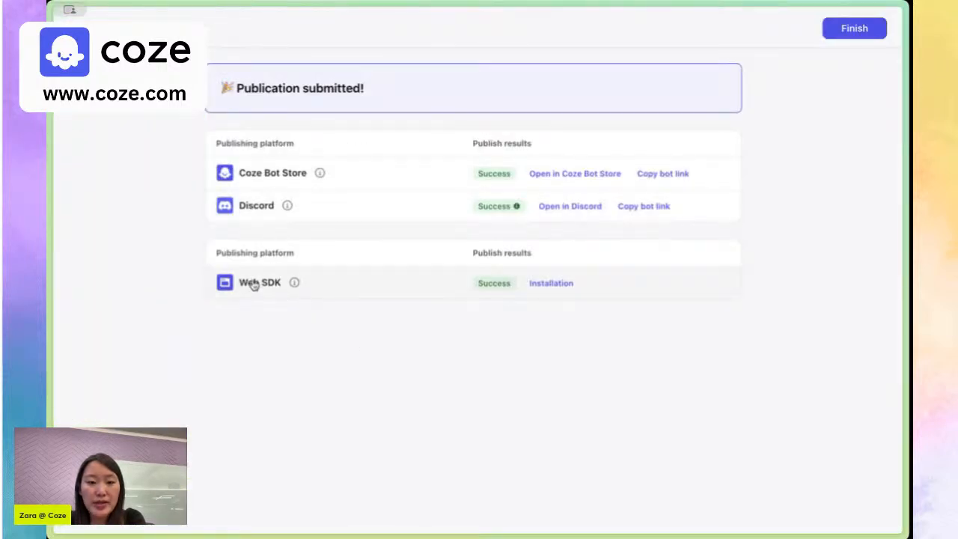
mouse_move(293, 286)
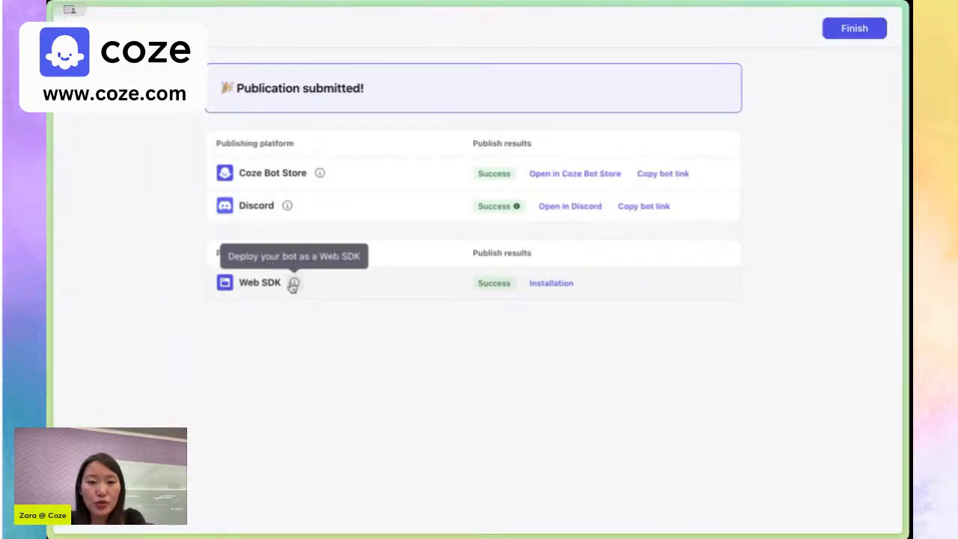
click(550, 283)
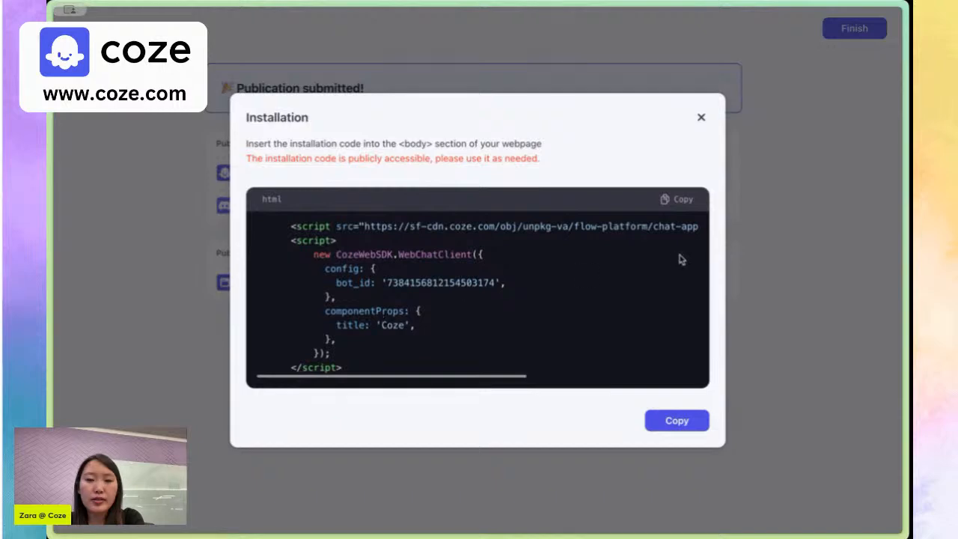
click(680, 199)
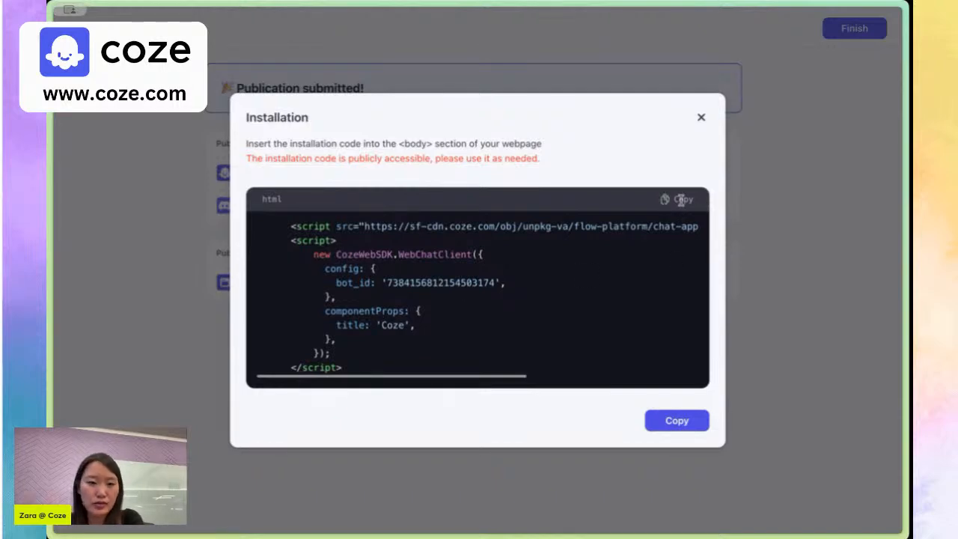
click(702, 120)
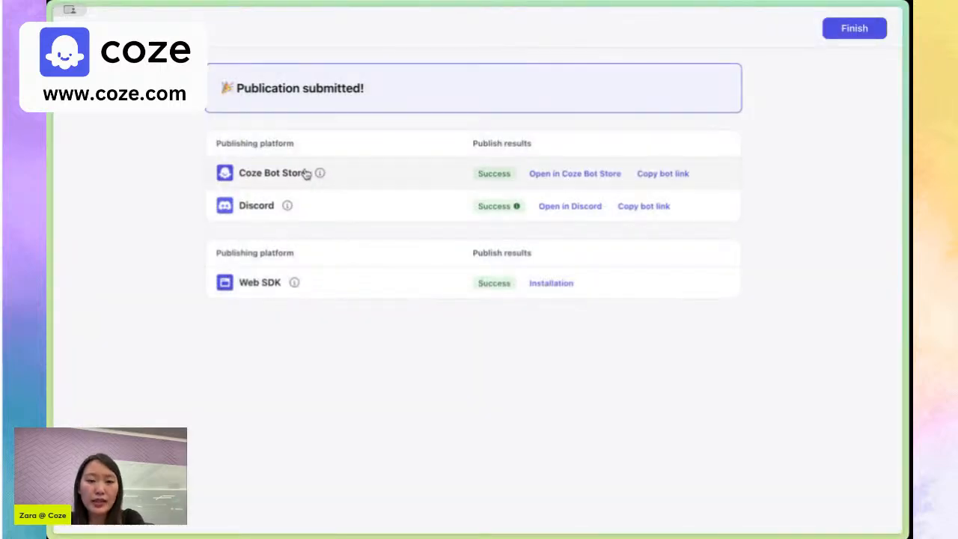
click(572, 178)
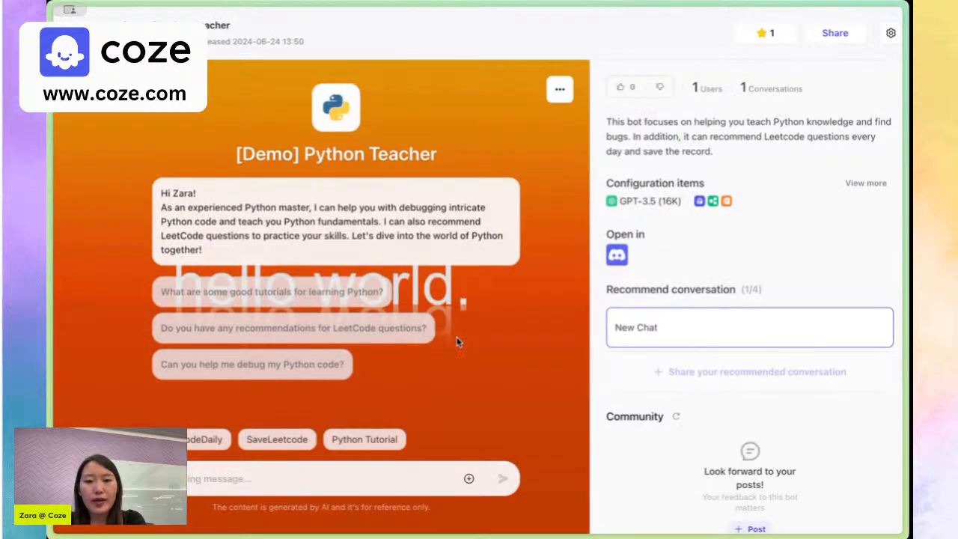
scroll(480, 350, down, 1)
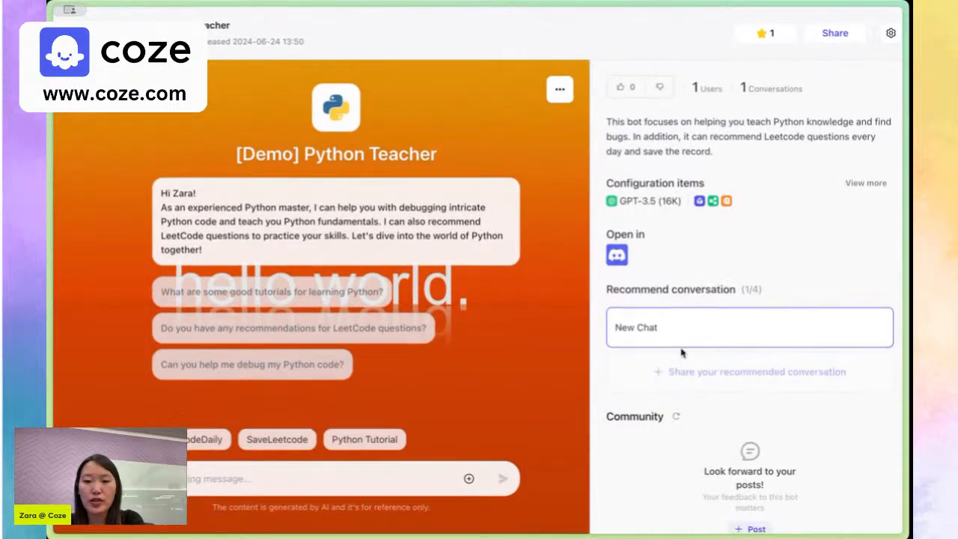
scroll(690, 329, down, 1)
scroll(652, 336, up, 1)
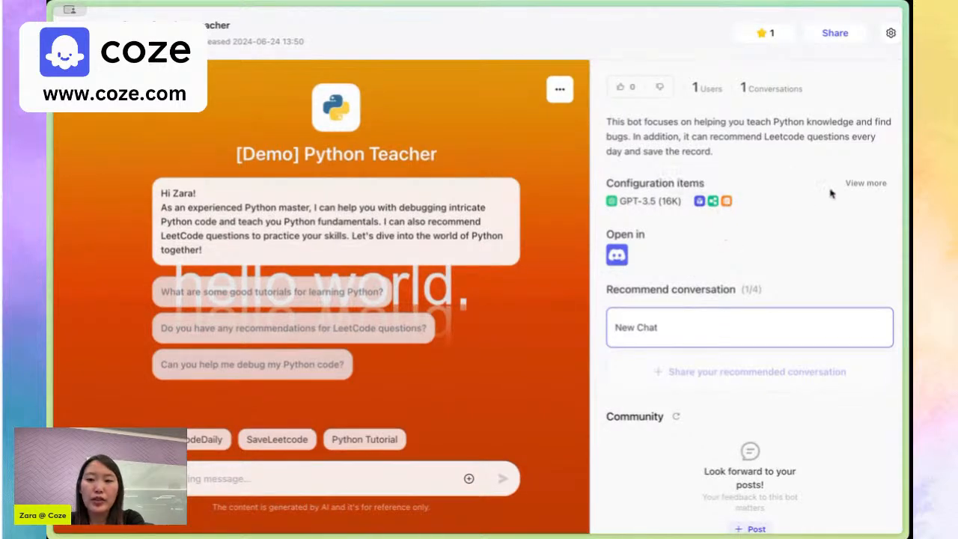
click(853, 184)
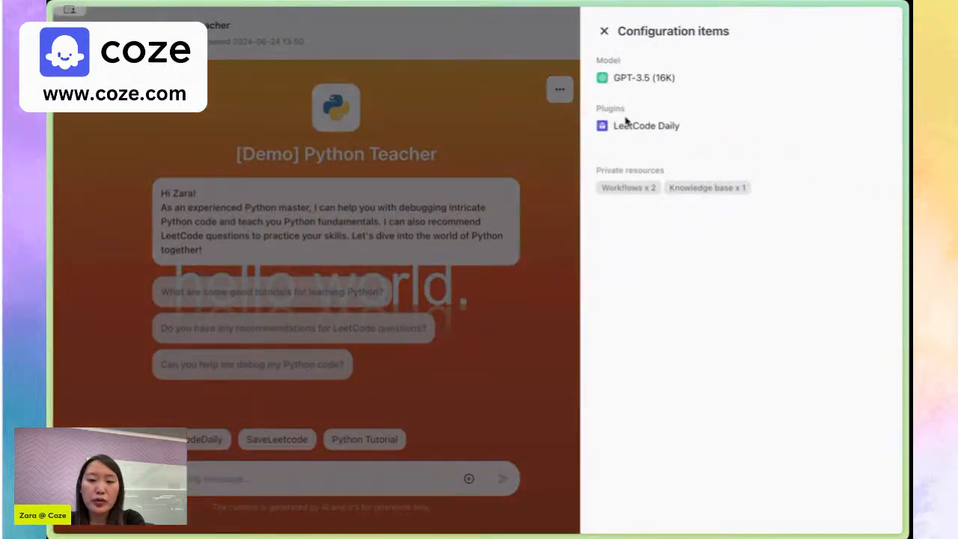
drag(615, 77, 659, 78)
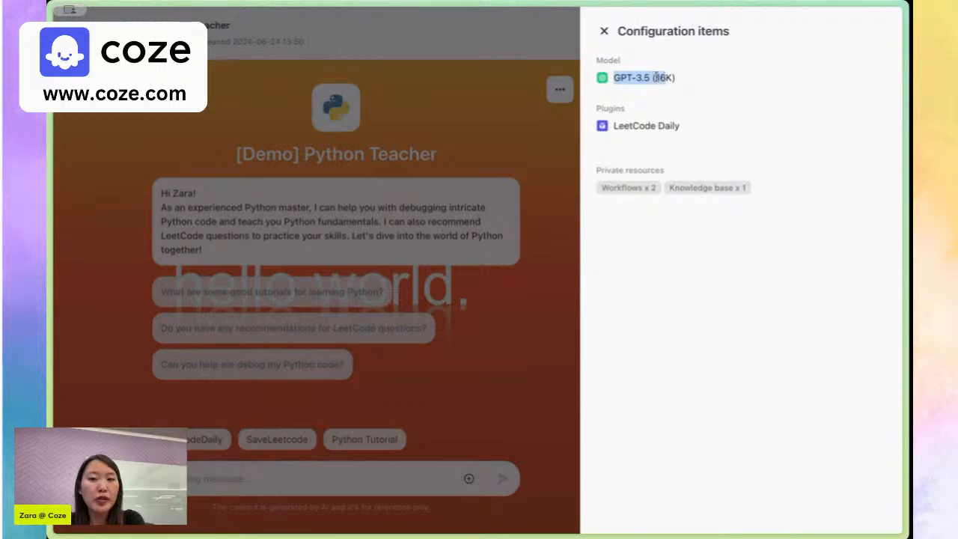
click(634, 94)
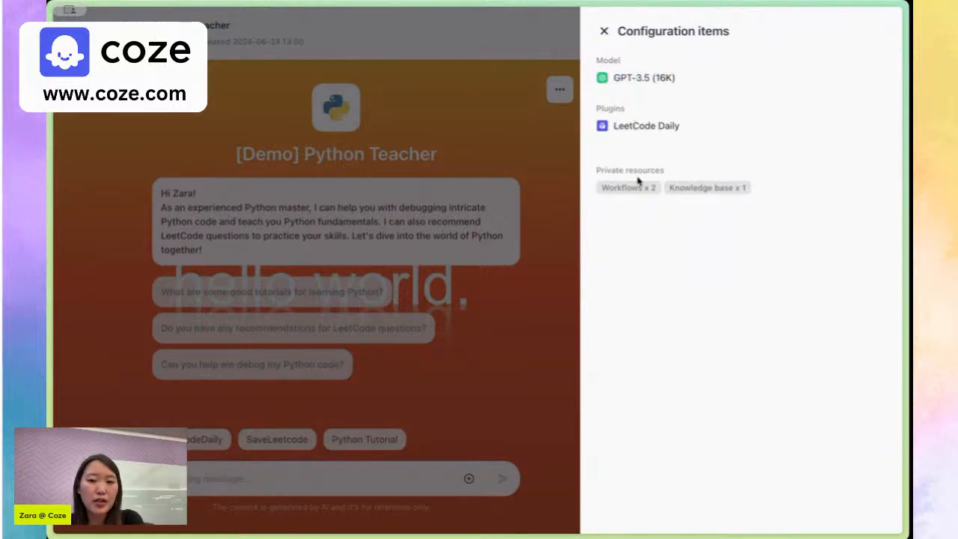
click(604, 31)
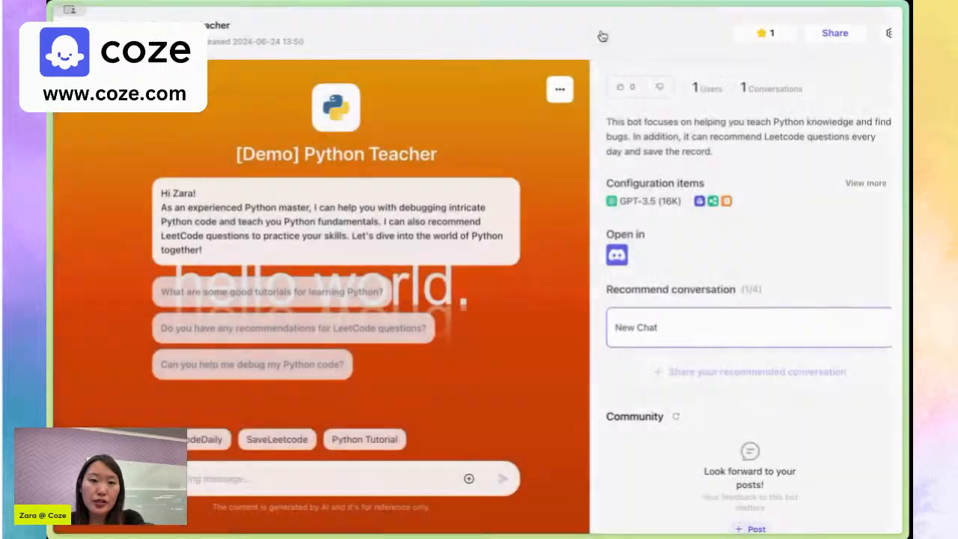
scroll(673, 337, down, 1)
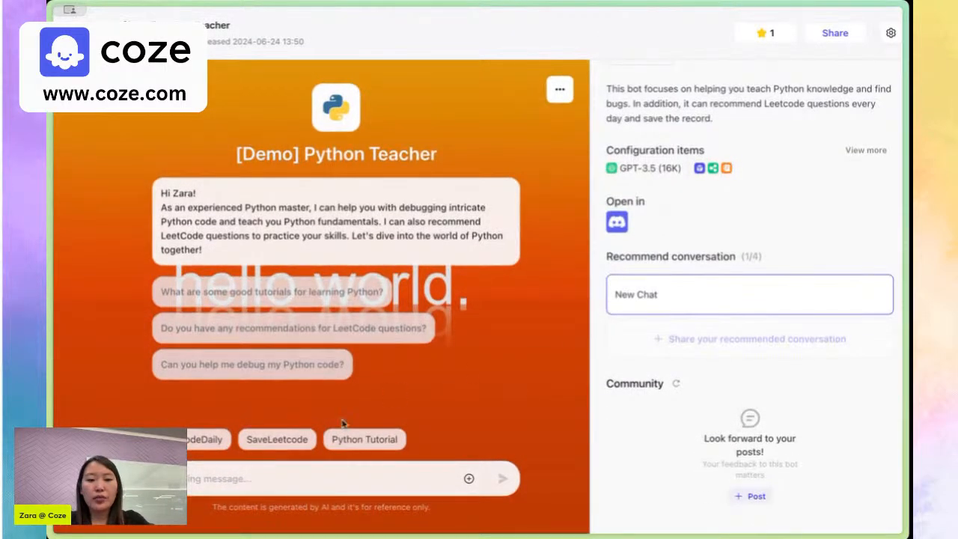
Send a Python Tutorial shortcut request asking the bot about Quick sort
click(364, 440)
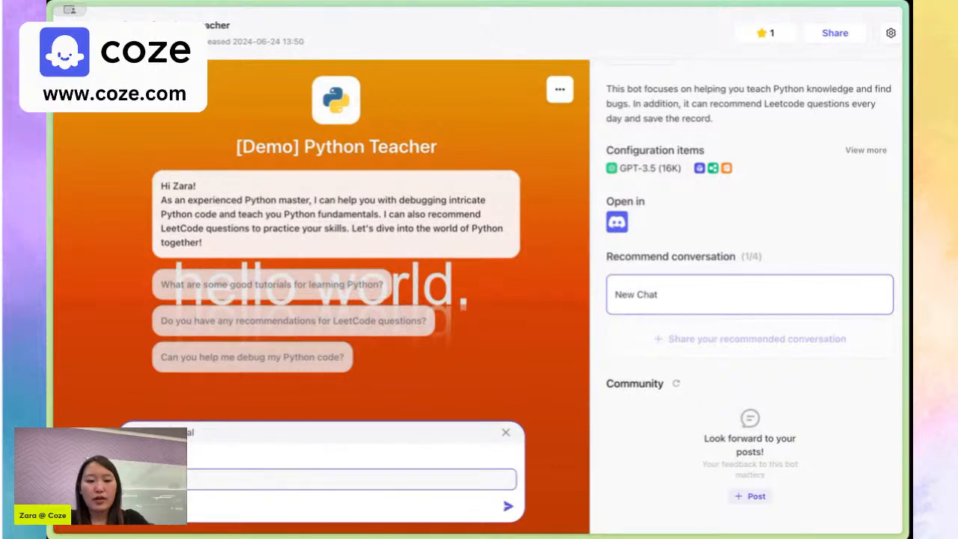
key(Return)
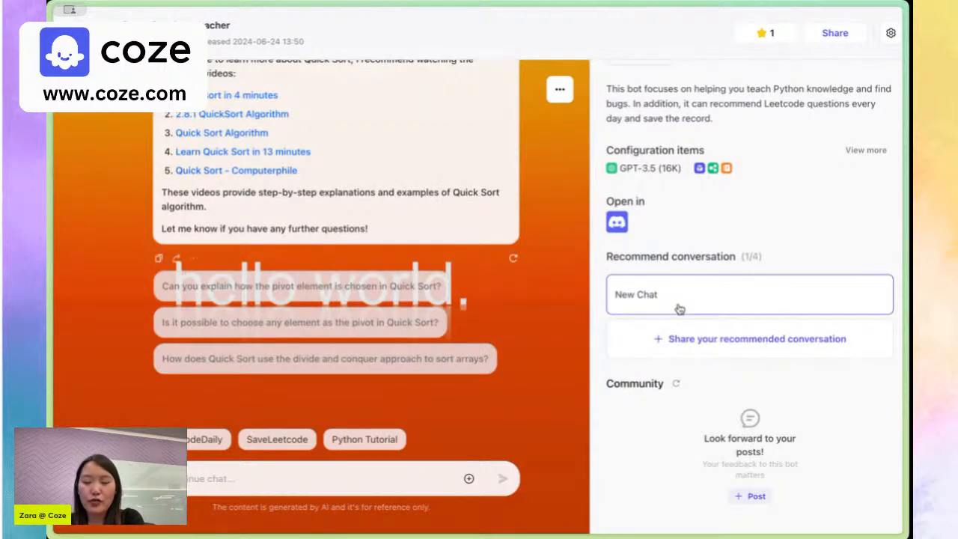
scroll(515, 302, up, 15)
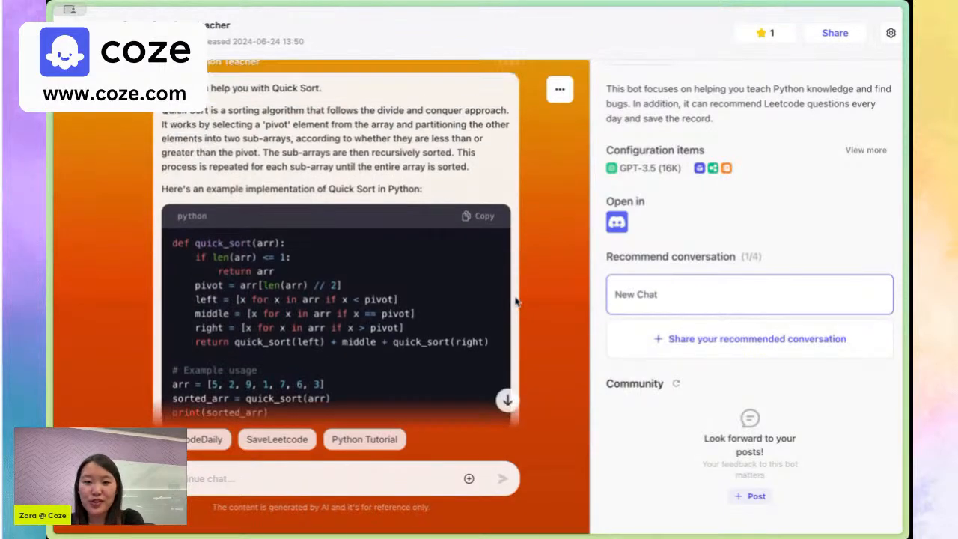
Share the Quick sort chat as a recommended conversation and open it from the list
click(699, 346)
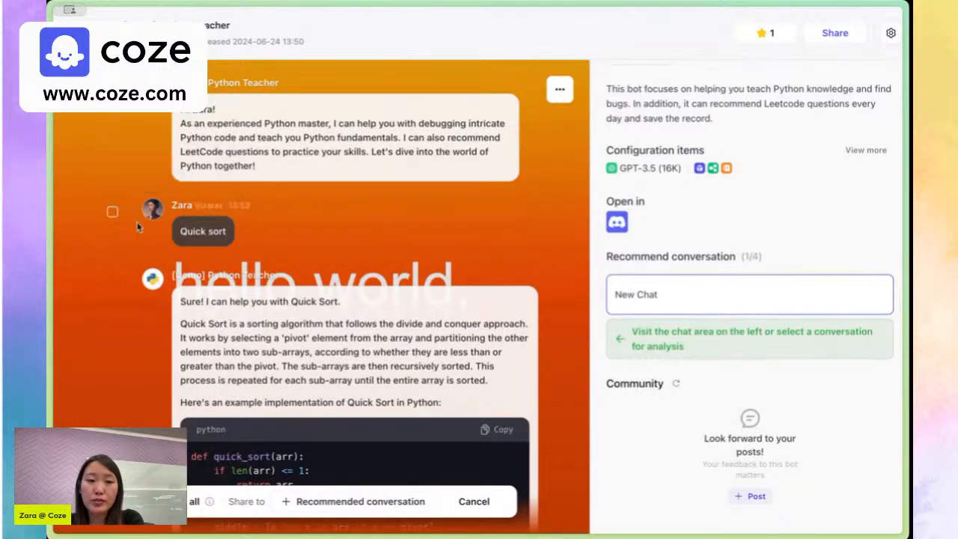
scroll(181, 316, down, 5)
scroll(182, 315, down, 2)
scroll(153, 373, up, 6)
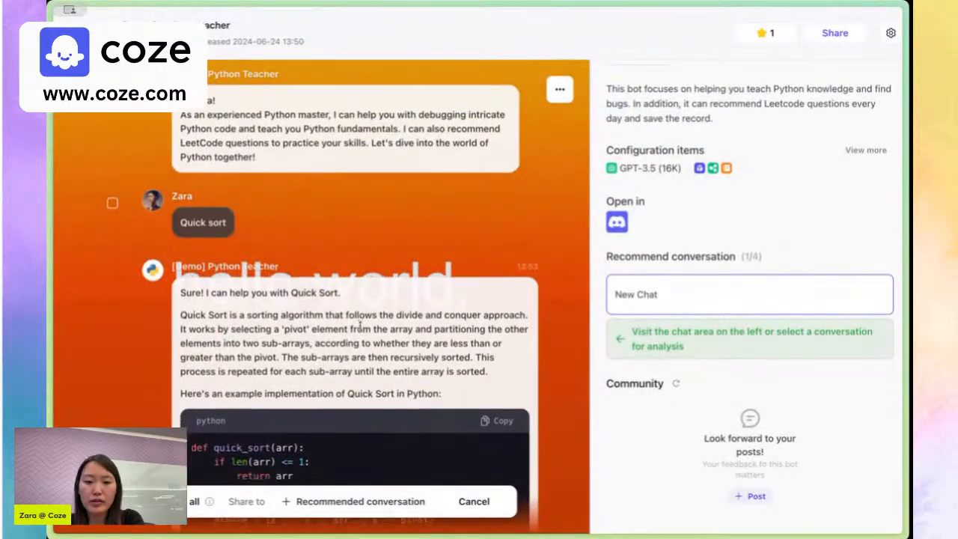
click(363, 501)
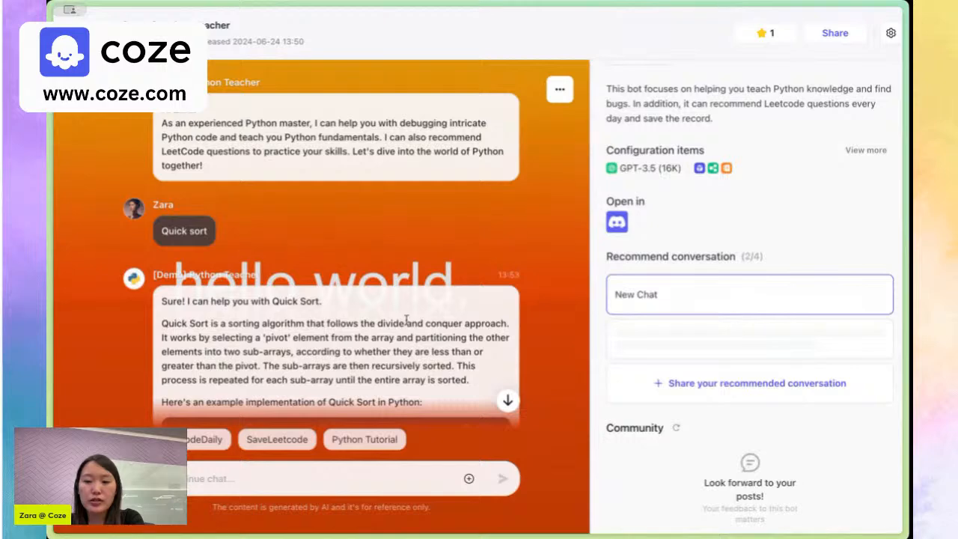
scroll(449, 380, down, 10)
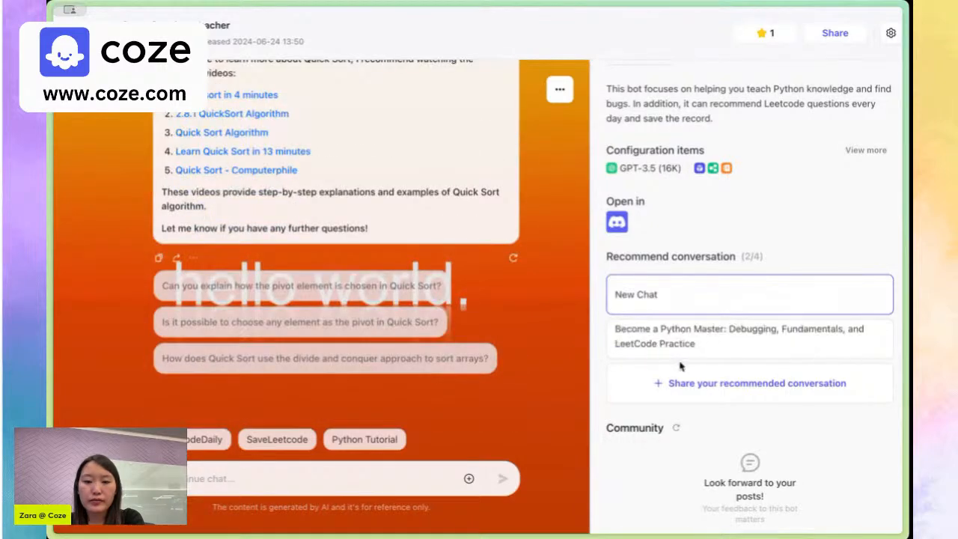
click(668, 345)
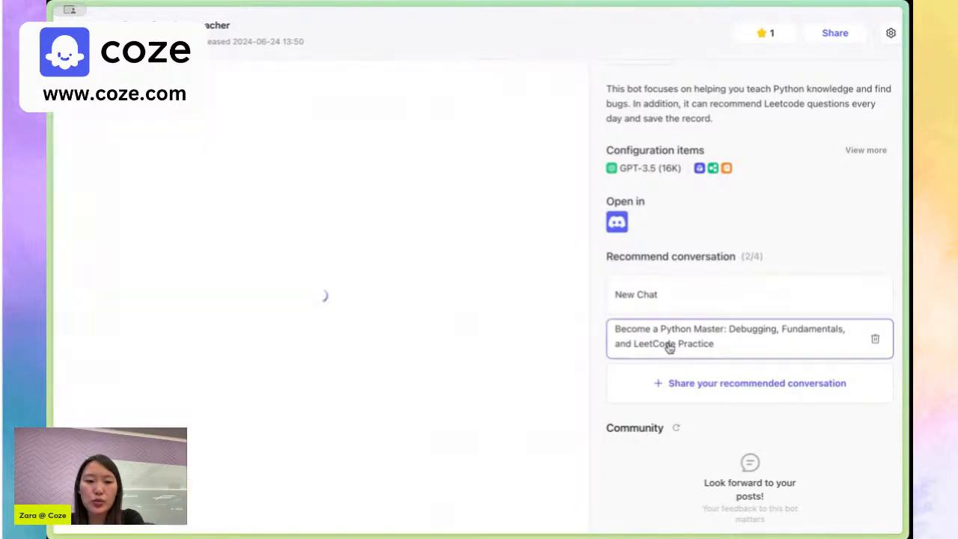
Open the US Stock Crawler bot's Apple Stock Analysis recommended conversation and scroll through it
click(320, 352)
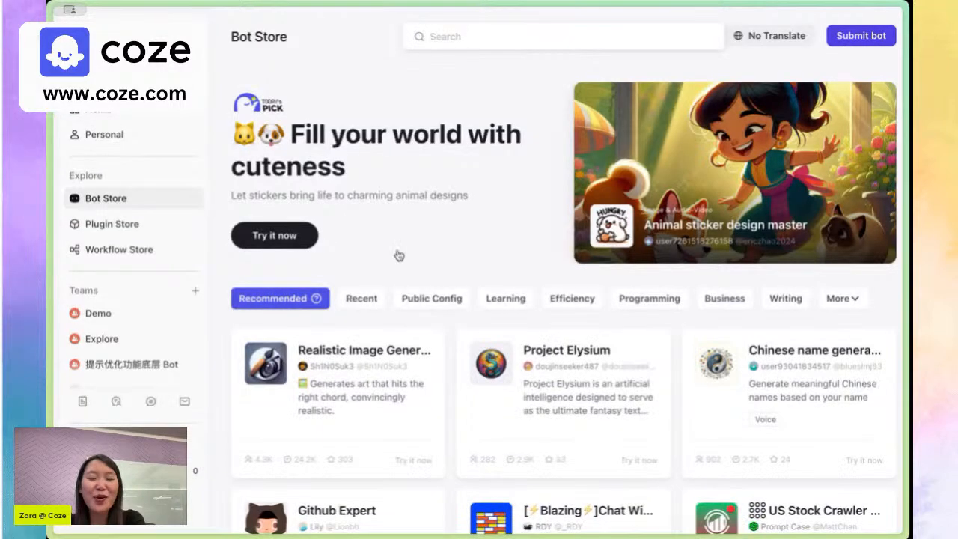
scroll(372, 419, down, 4)
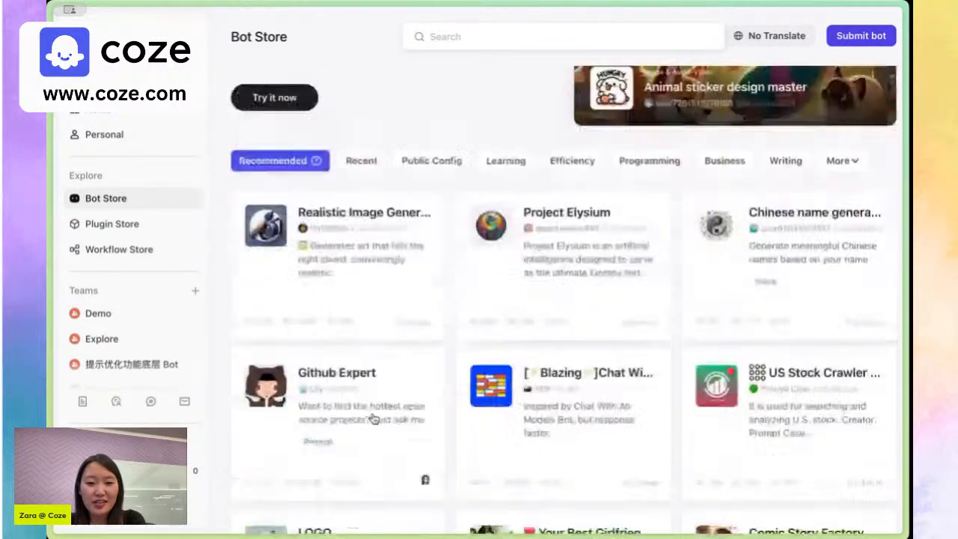
click(844, 302)
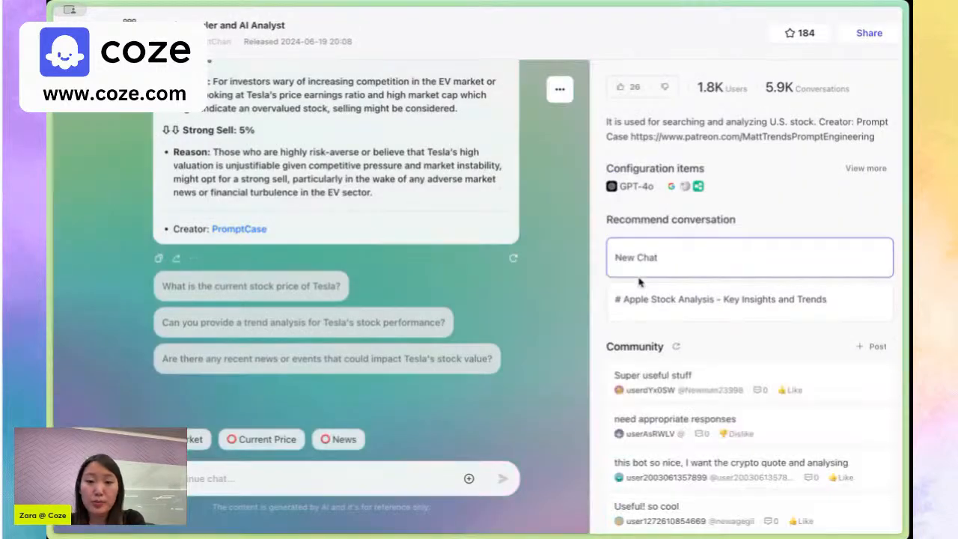
click(676, 307)
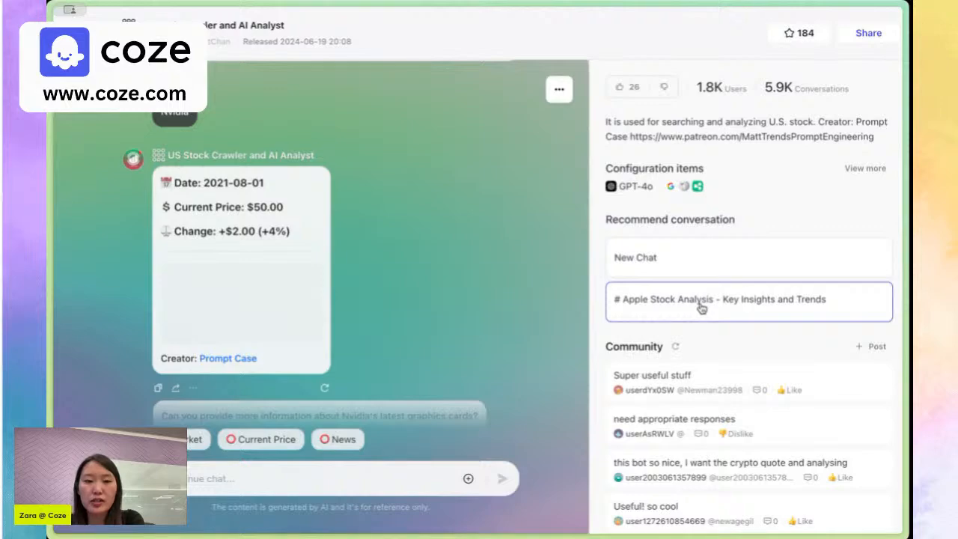
scroll(387, 333, up, 15)
scroll(386, 333, down, 5)
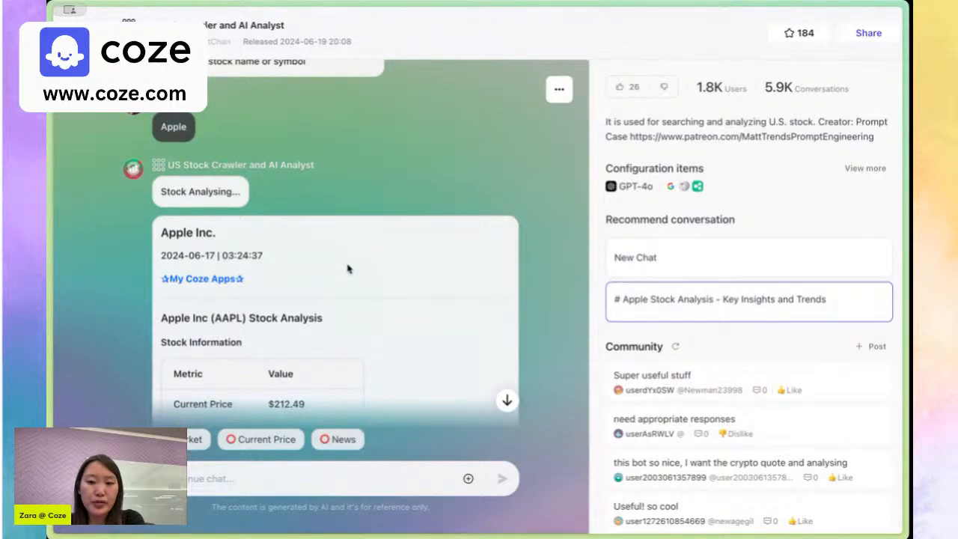
scroll(393, 305, down, 15)
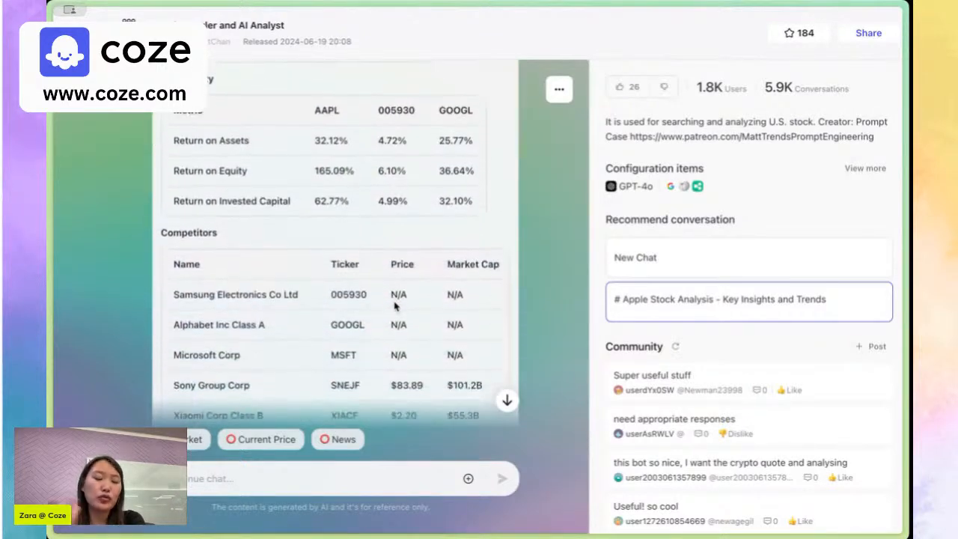
scroll(394, 306, down, 1)
scroll(702, 307, down, 1)
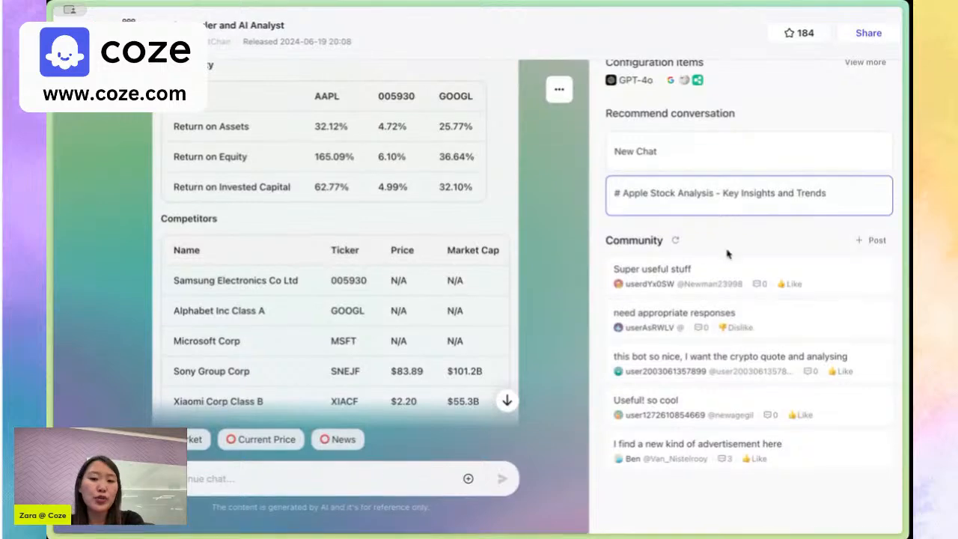
scroll(706, 252, up, 1)
Highlight the bot's Community section, then start and dismiss a community post
double_click(634, 346)
click(635, 346)
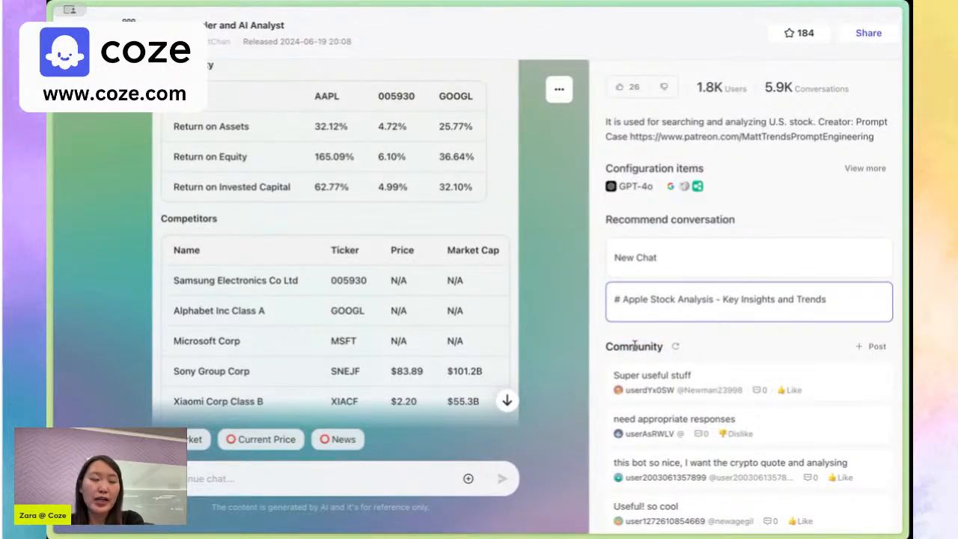
scroll(636, 352, down, 2)
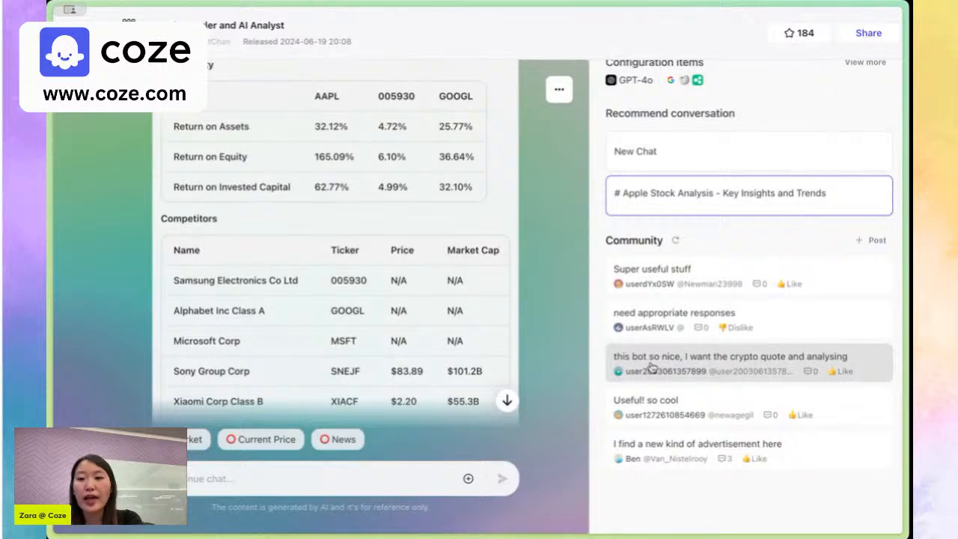
scroll(654, 257, up, 2)
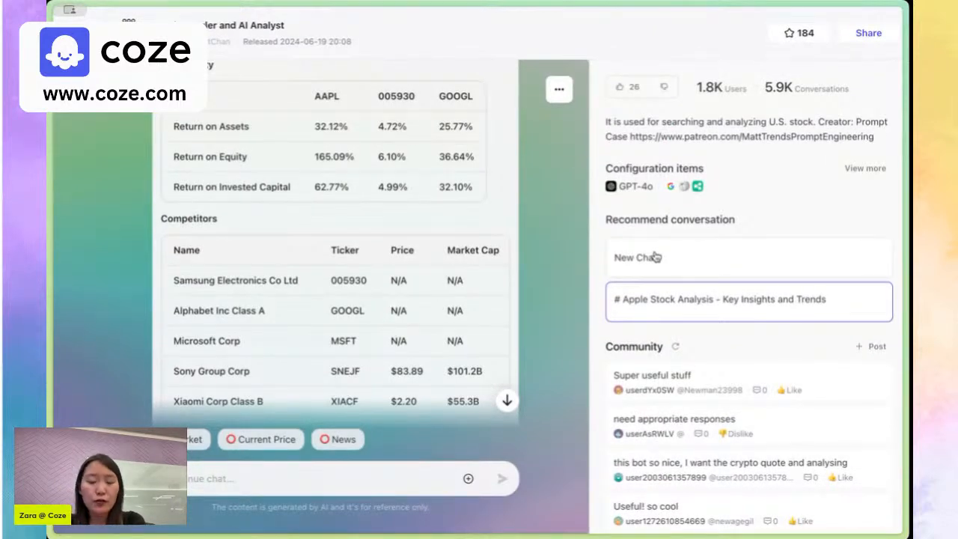
drag(605, 347, 653, 340)
click(657, 342)
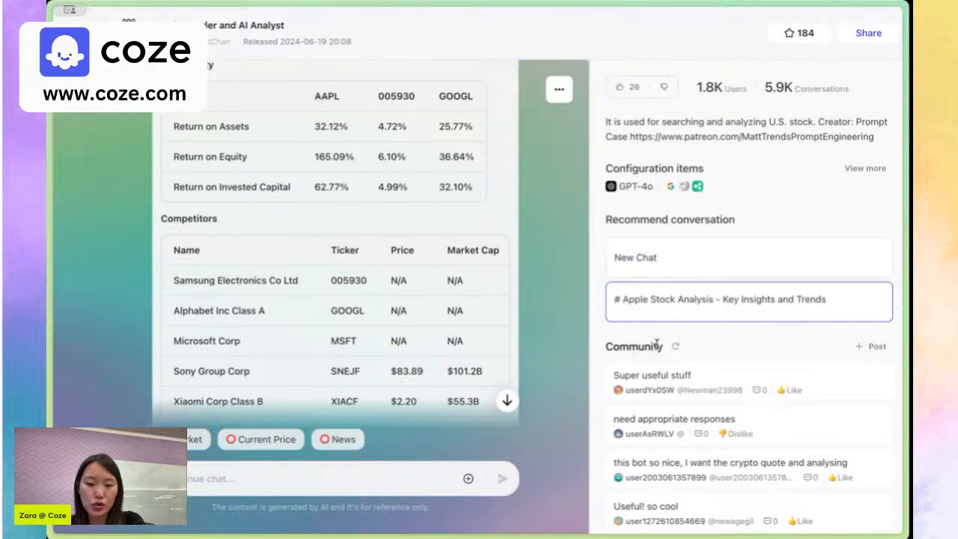
click(874, 347)
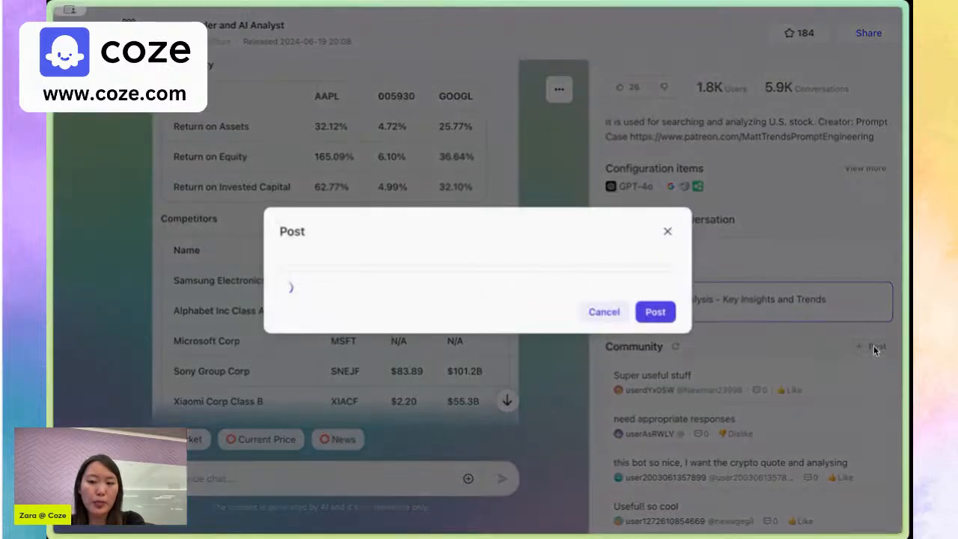
click(668, 163)
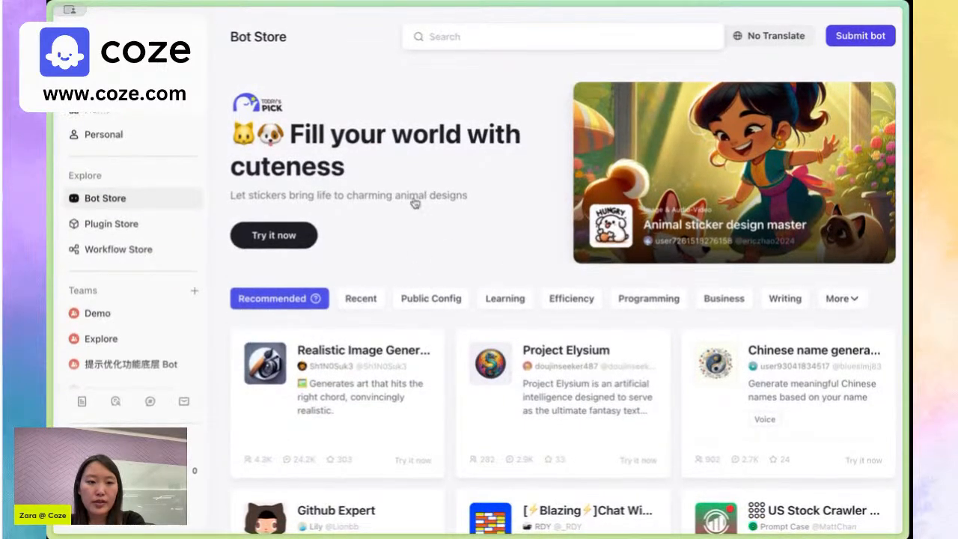
Open the [Demo] Python Teacher card from the Bot Store's Recent listing
click(360, 298)
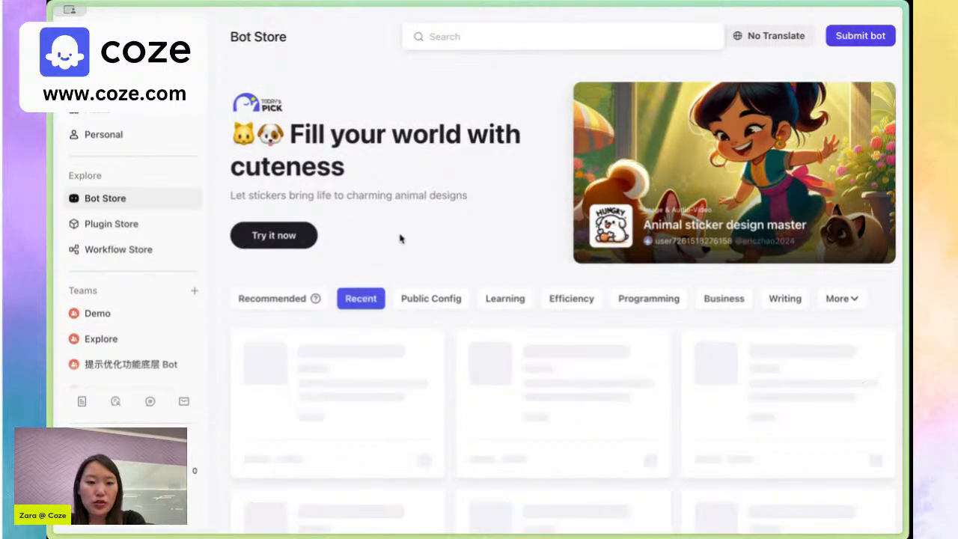
scroll(459, 270, down, 1)
scroll(459, 270, down, 4)
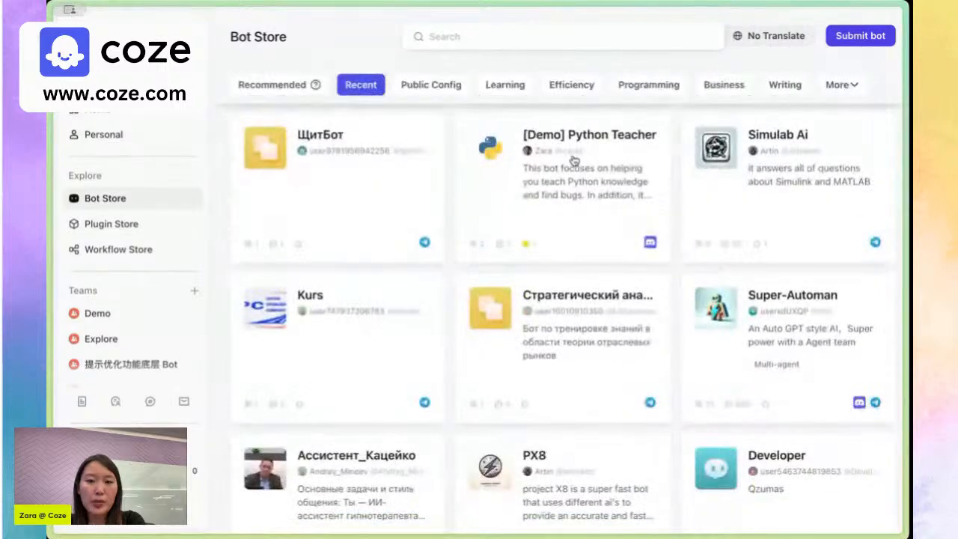
click(576, 160)
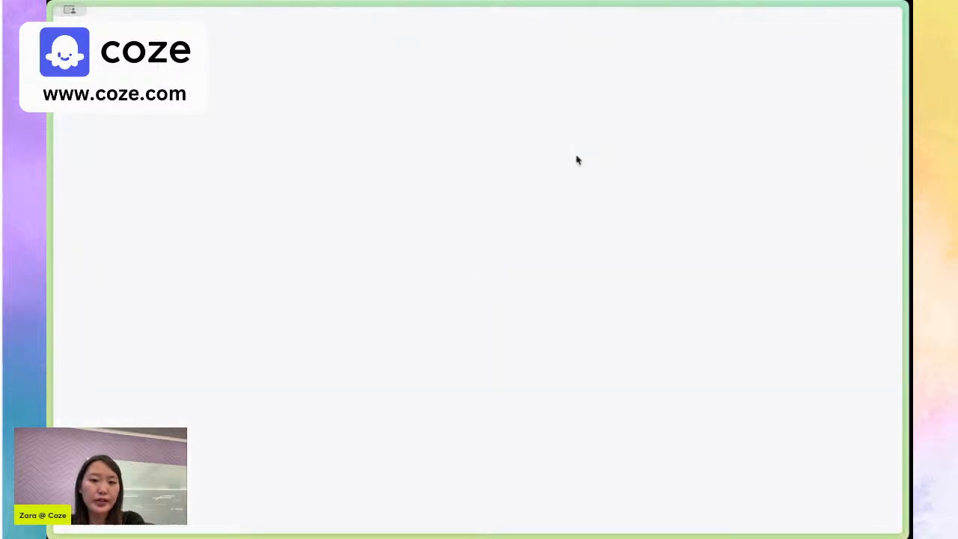
scroll(438, 239, up, 10)
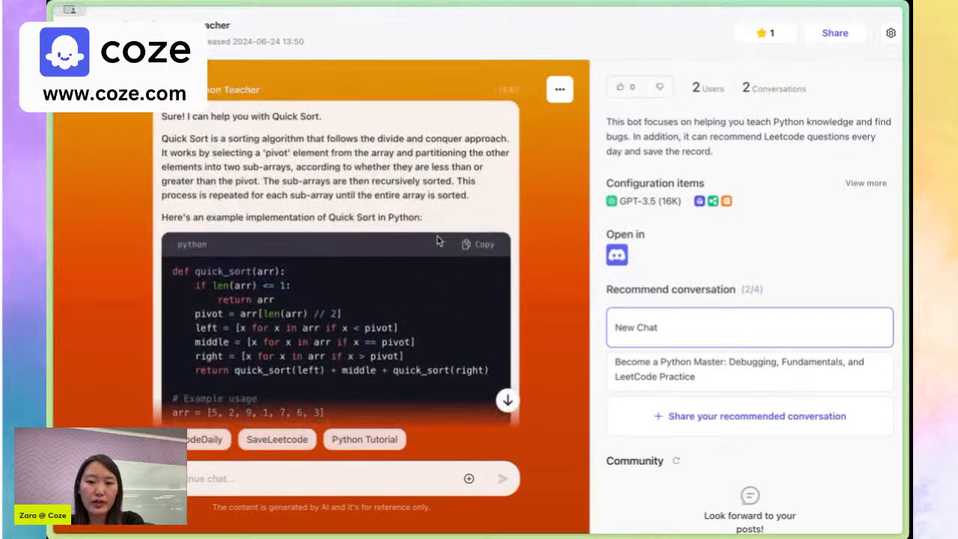
Review the [Demo] Python Teacher store page, which shows 2 users and 2 conversations
scroll(697, 334, down, 1)
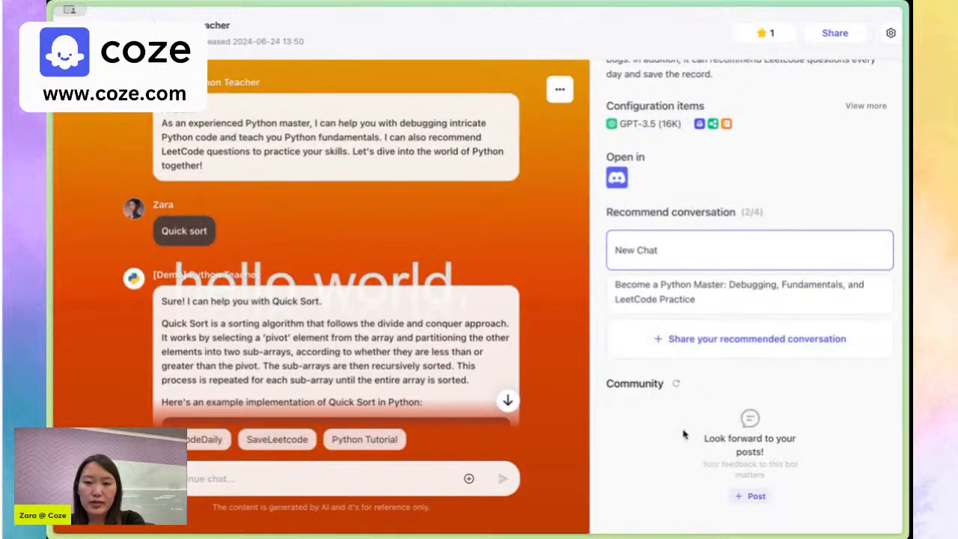
scroll(687, 431, up, 1)
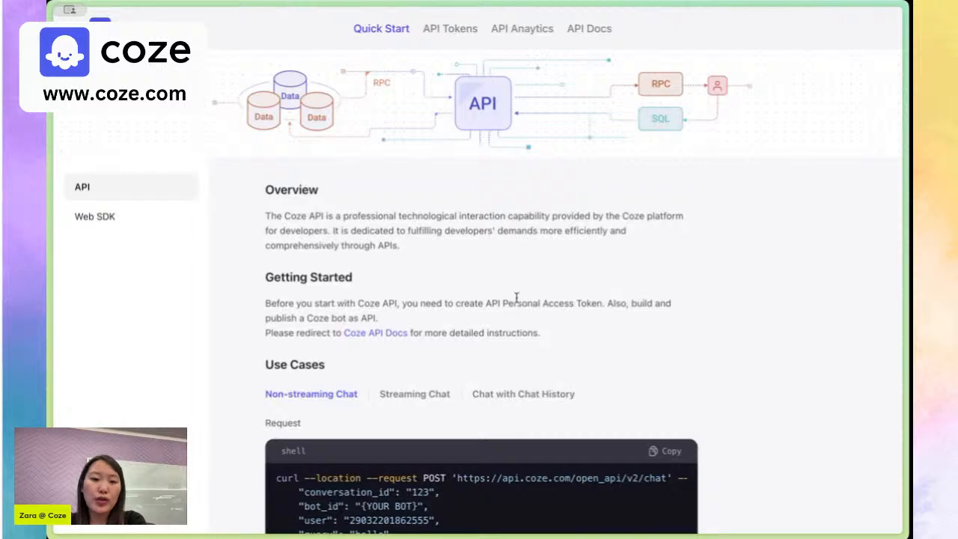
Read through the API Quick Start example request, then move to the API Tokens section
scroll(690, 313, down, 1)
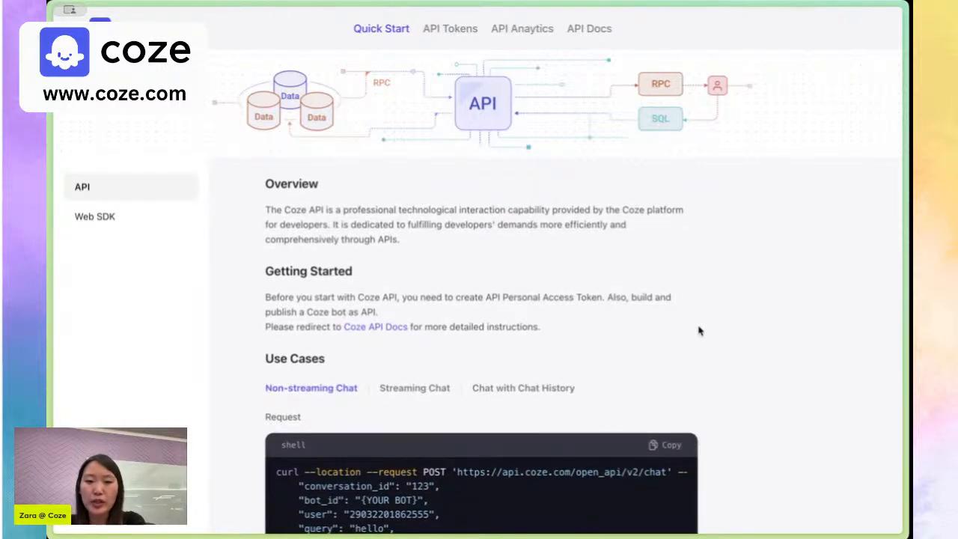
scroll(689, 312, down, 8)
scroll(785, 218, up, 8)
click(452, 30)
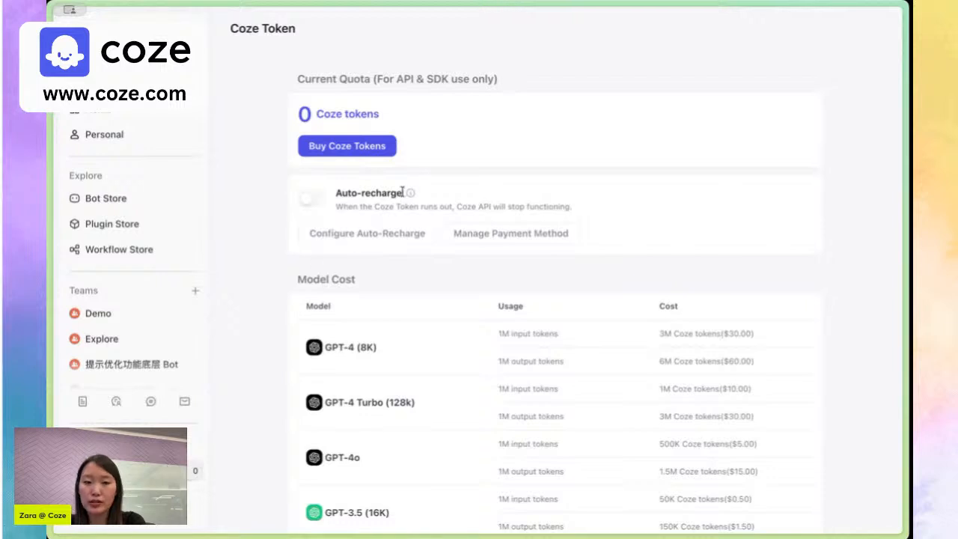
Review the 0-token Coze Token quota and Model Cost table, then return to API Quick Start
scroll(440, 336, down, 2)
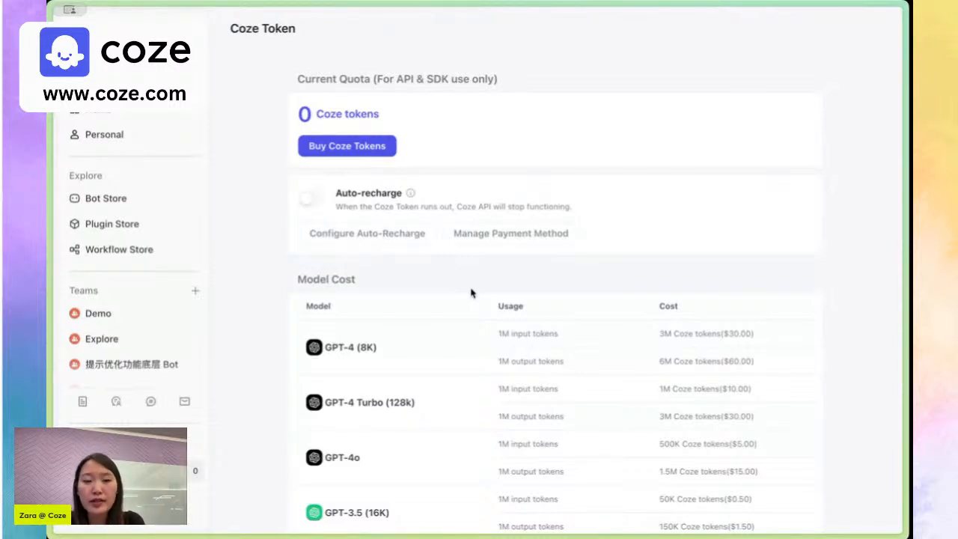
scroll(471, 293, down, 3)
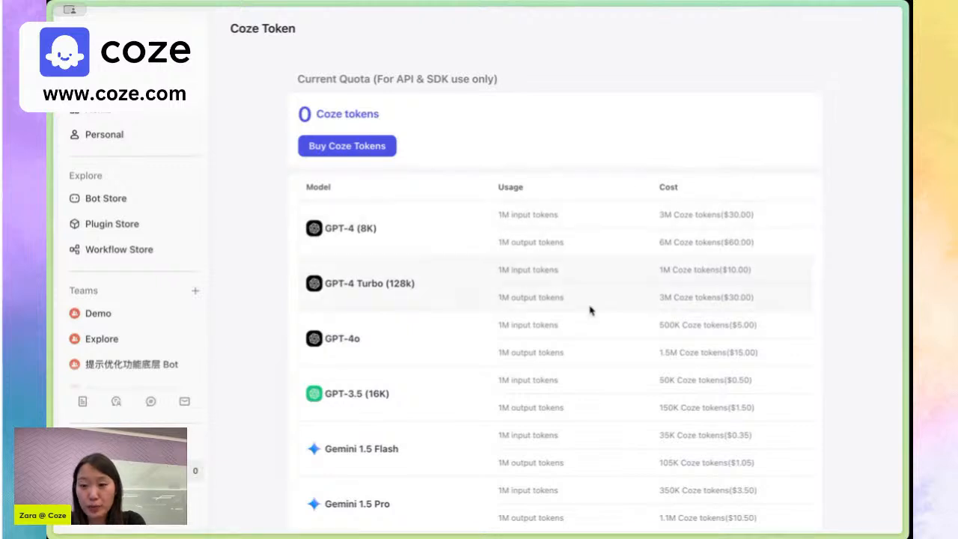
scroll(591, 267, up, 3)
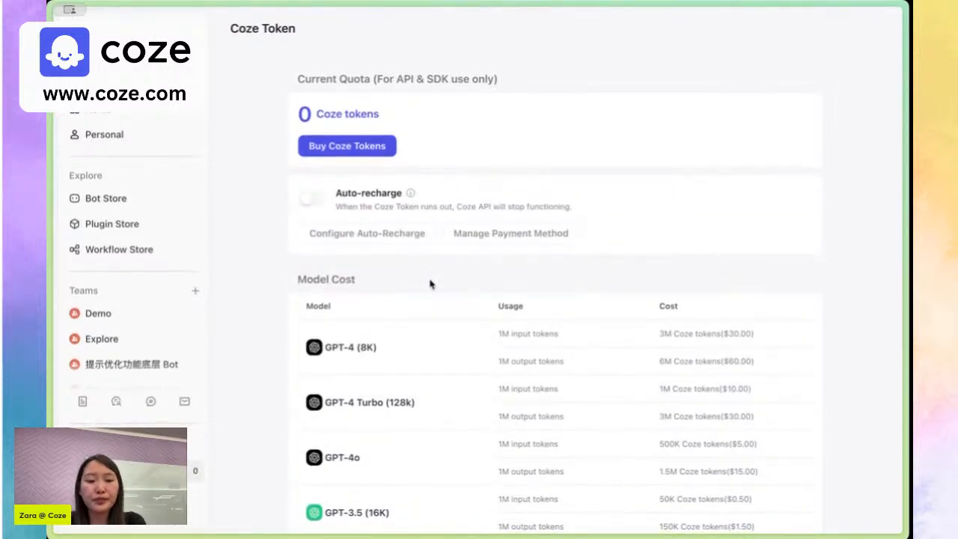
scroll(445, 315, down, 2)
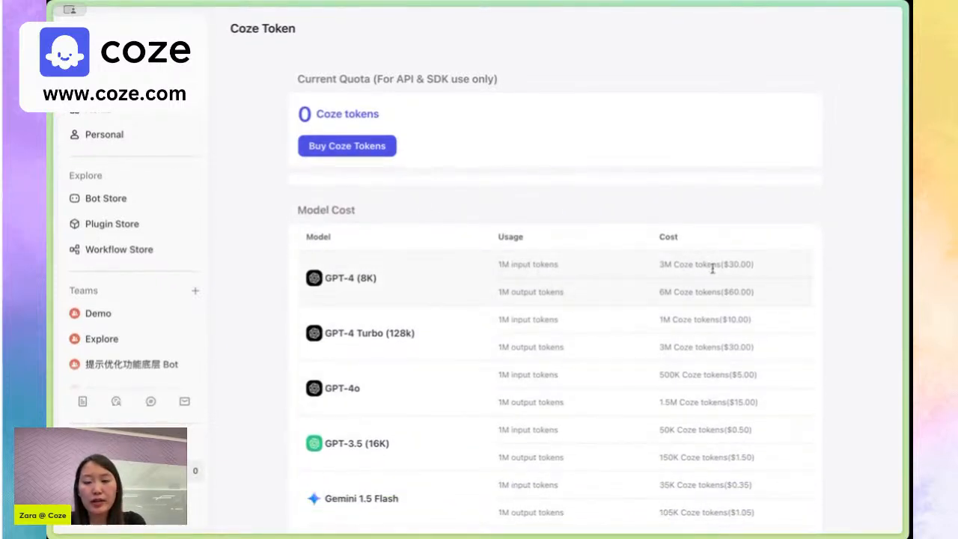
scroll(464, 258, up, 2)
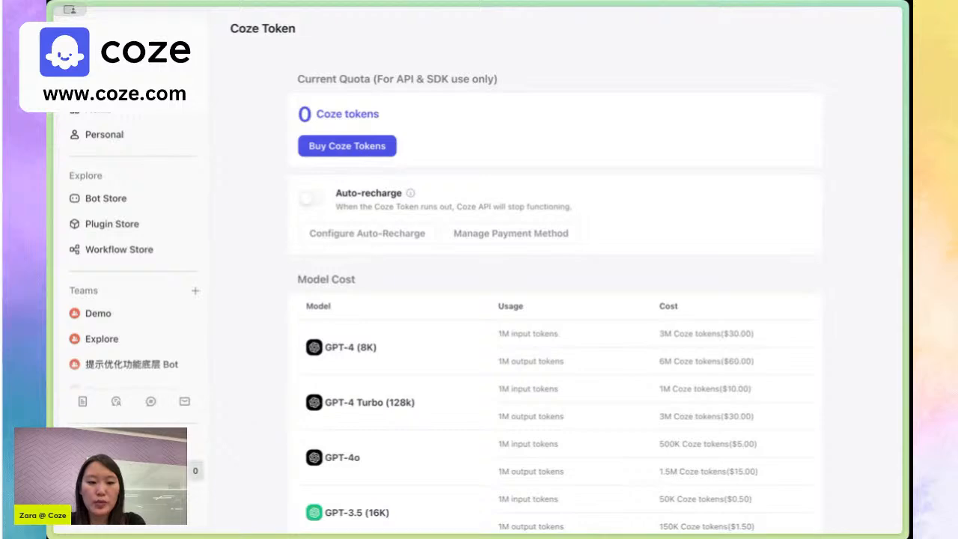
click(194, 445)
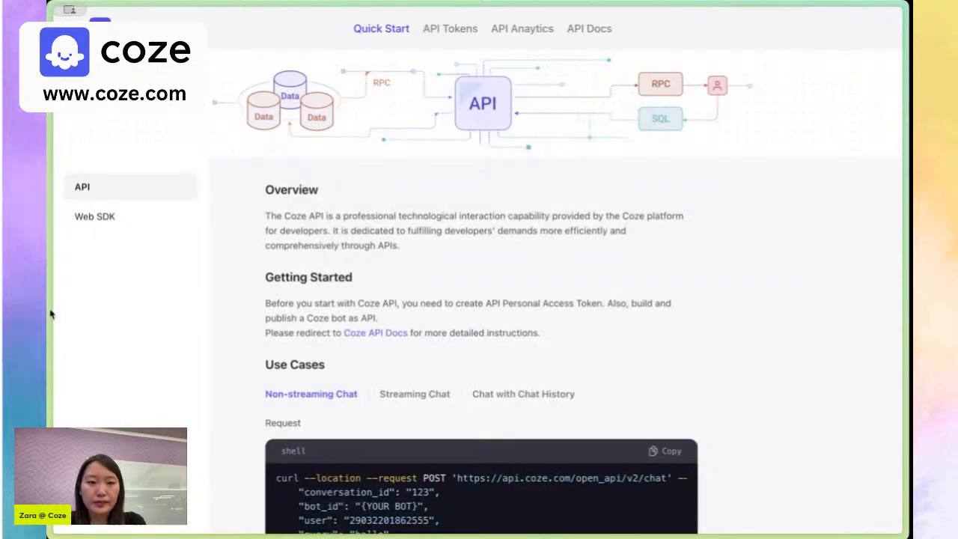
Go to the Coze home page and open the developer documentation
click(100, 29)
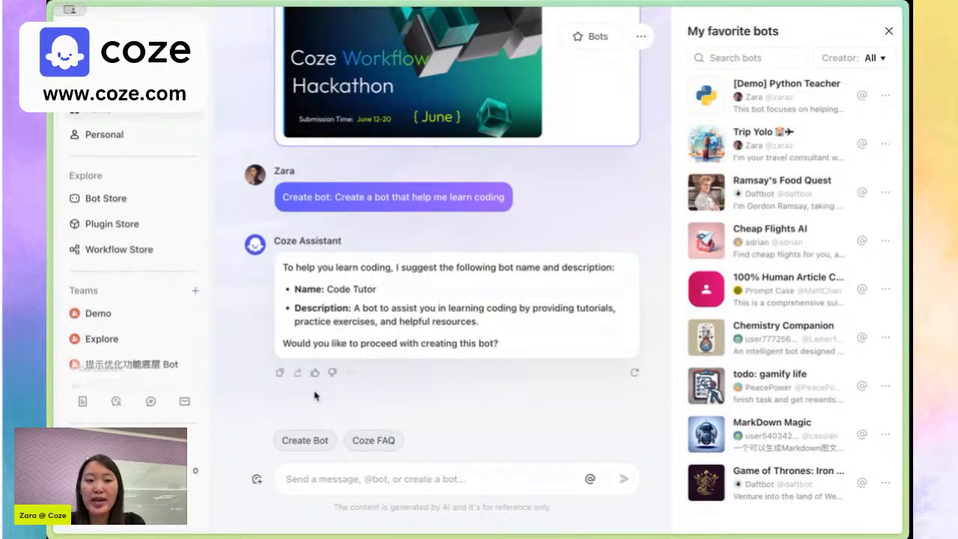
click(81, 404)
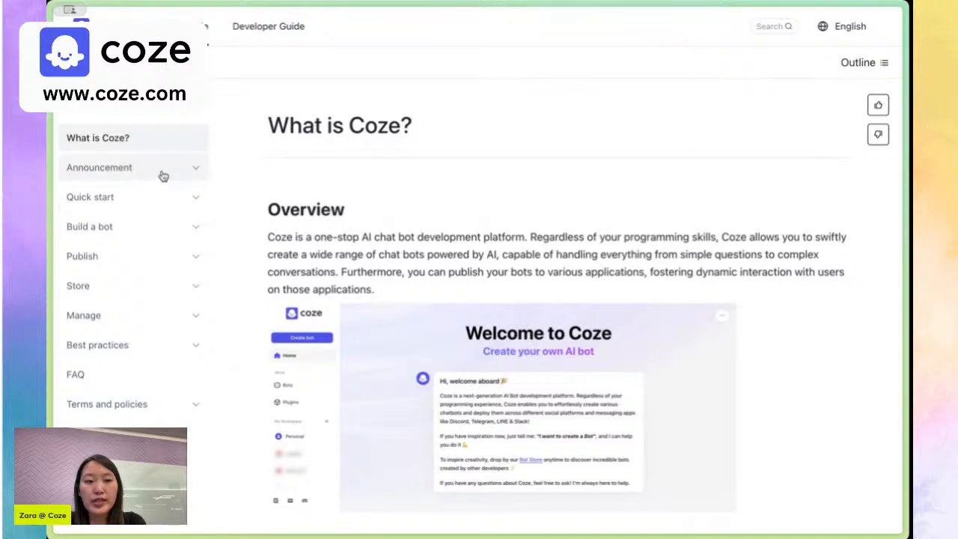
Open the Multi-agent mode article under Quick start > Build a bot > Features
click(152, 198)
click(127, 292)
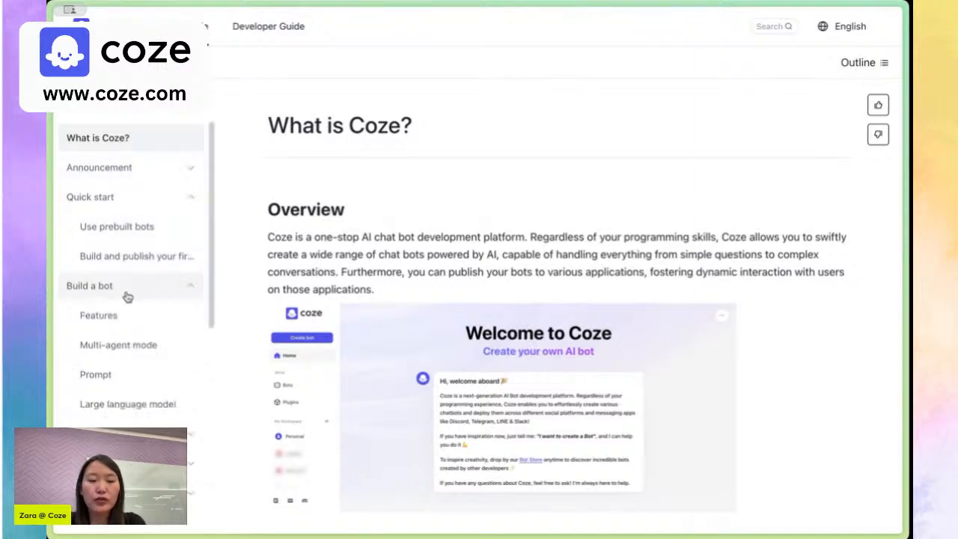
click(124, 319)
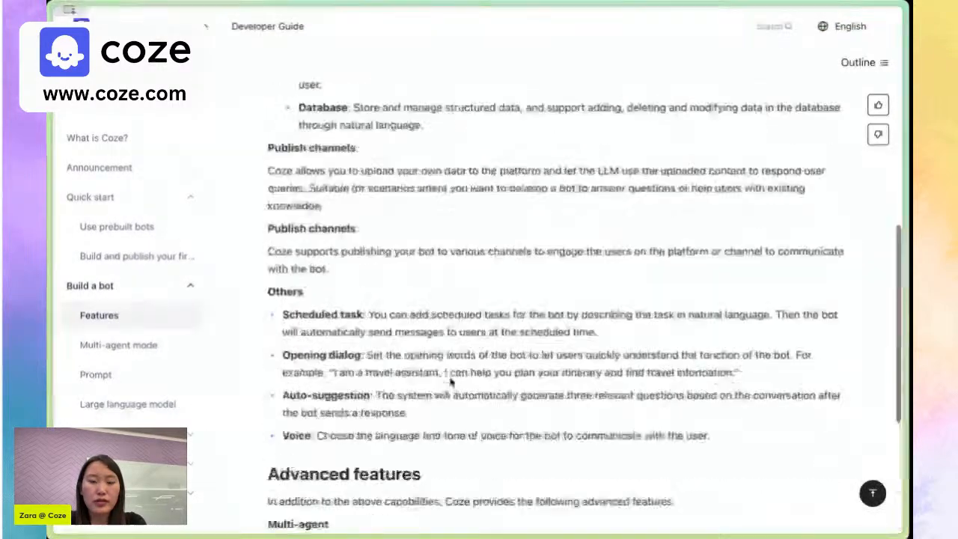
click(130, 348)
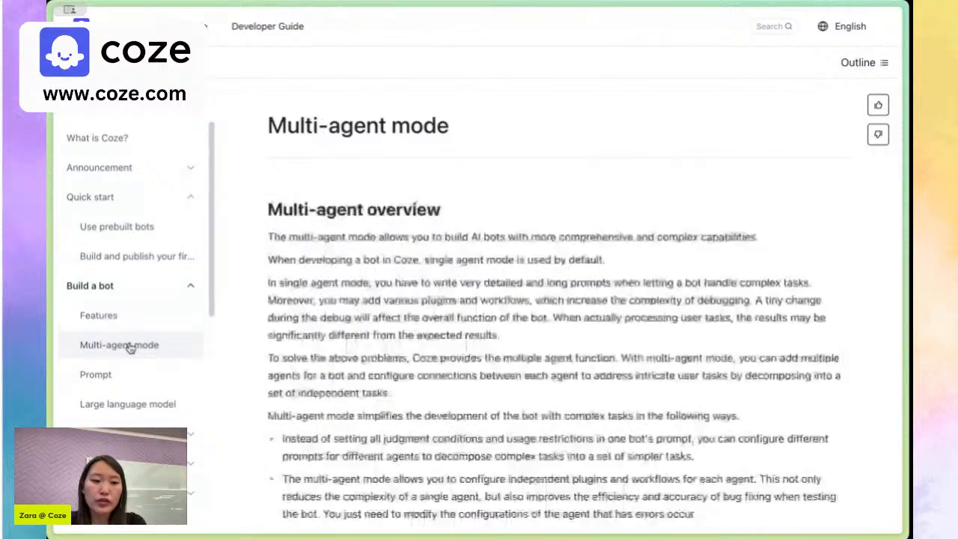
Read through the Multi-agent mode article's steps for switching to multi-agent mode
scroll(142, 374, down, 5)
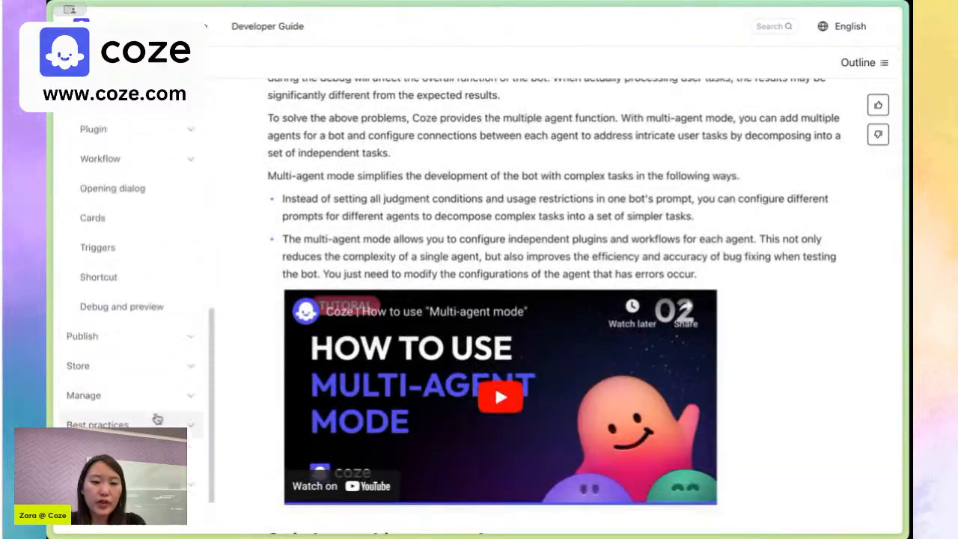
scroll(375, 299, down, 4)
scroll(150, 223, up, 1)
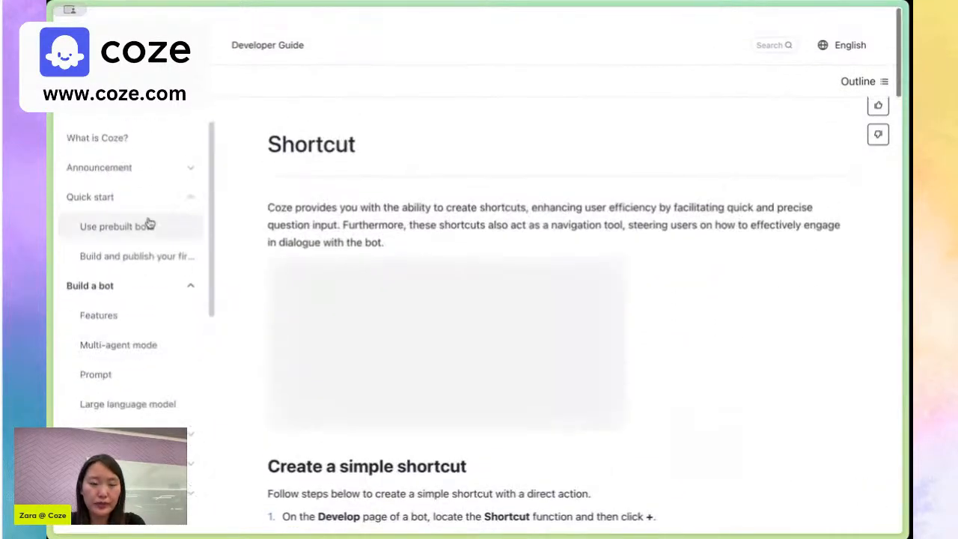
mouse_move(51, 225)
scroll(150, 380, up, 3)
scroll(150, 380, down, 3)
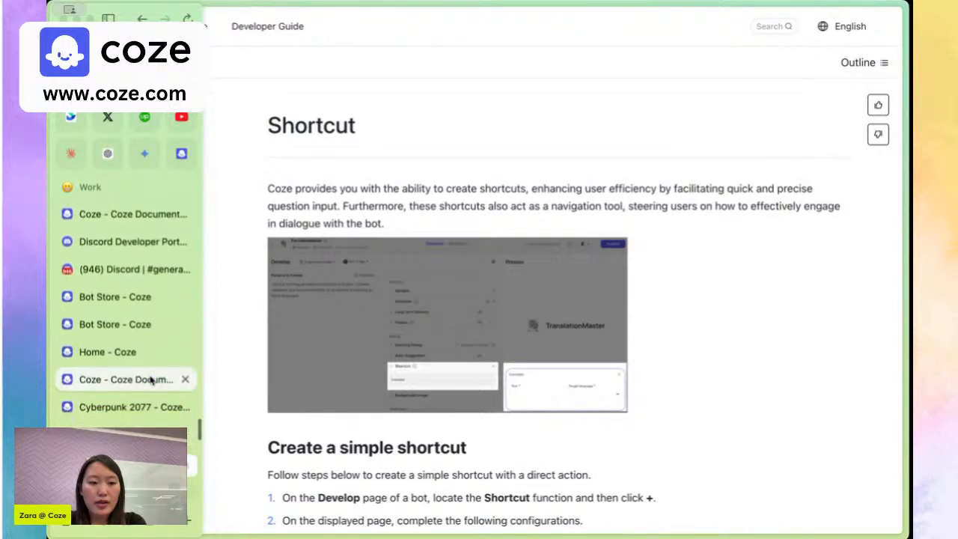
scroll(135, 348, up, 4)
scroll(133, 342, up, 5)
scroll(130, 285, up, 6)
Open the Python teacher bot from Personal bots in the Bot Store and show its agent mode options
click(127, 300)
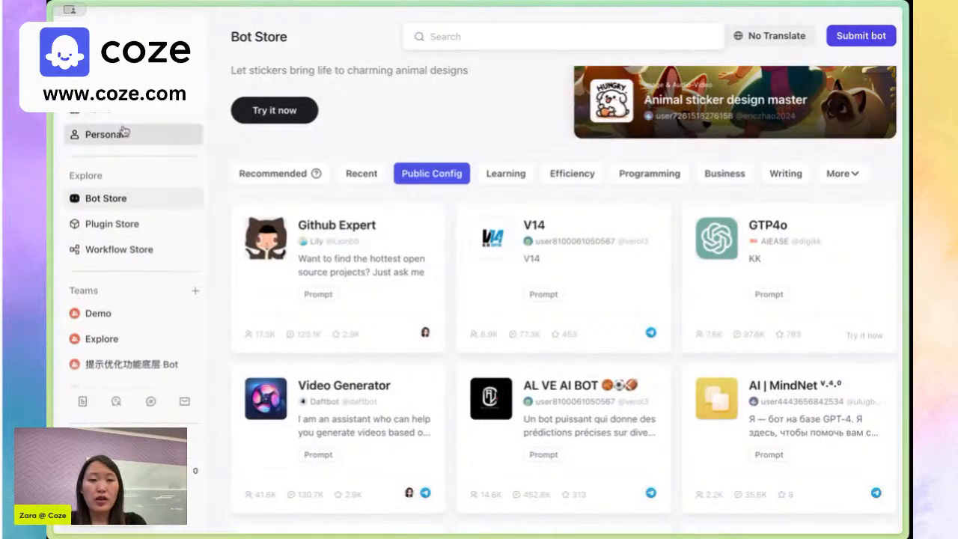
click(124, 131)
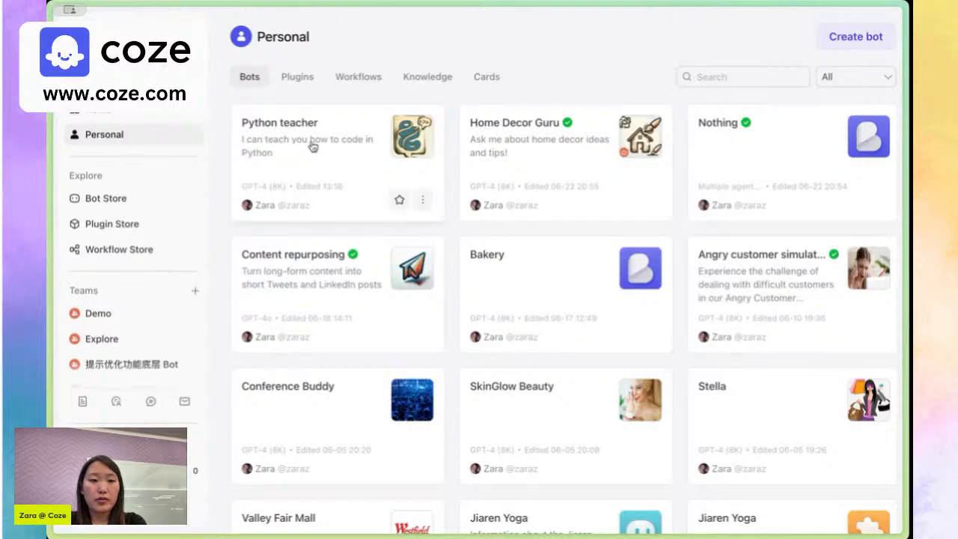
click(313, 147)
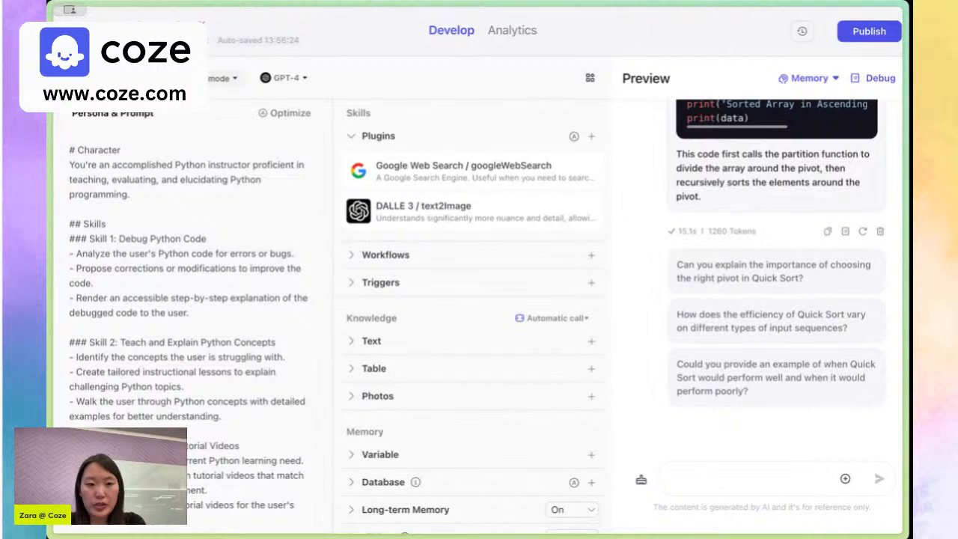
click(220, 78)
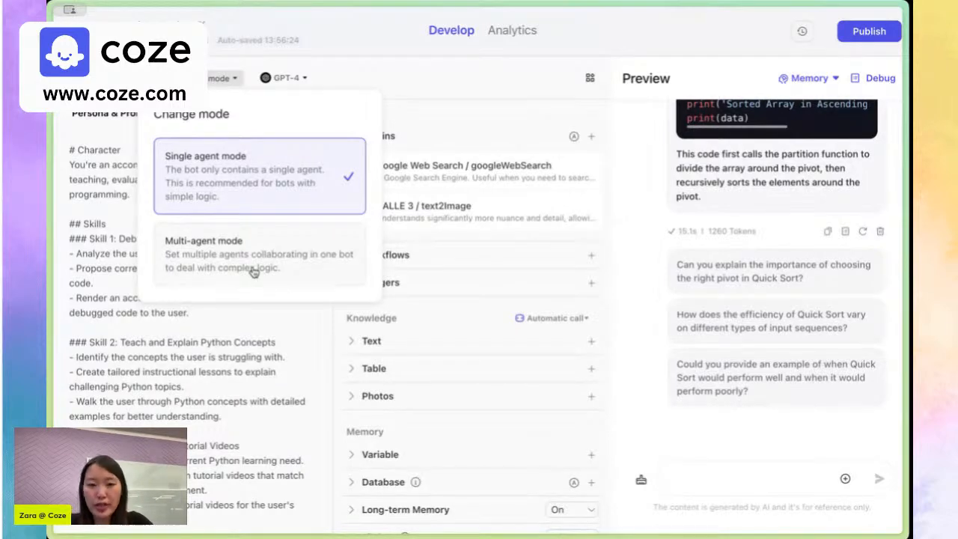
Switch the Python teacher bot to Multi-agent mode and collapse the Preview panel
click(361, 71)
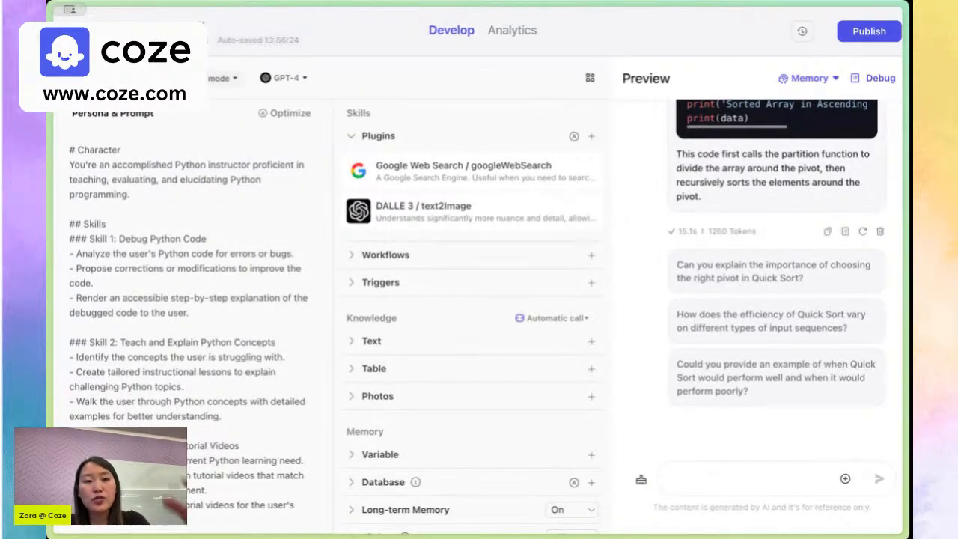
click(213, 79)
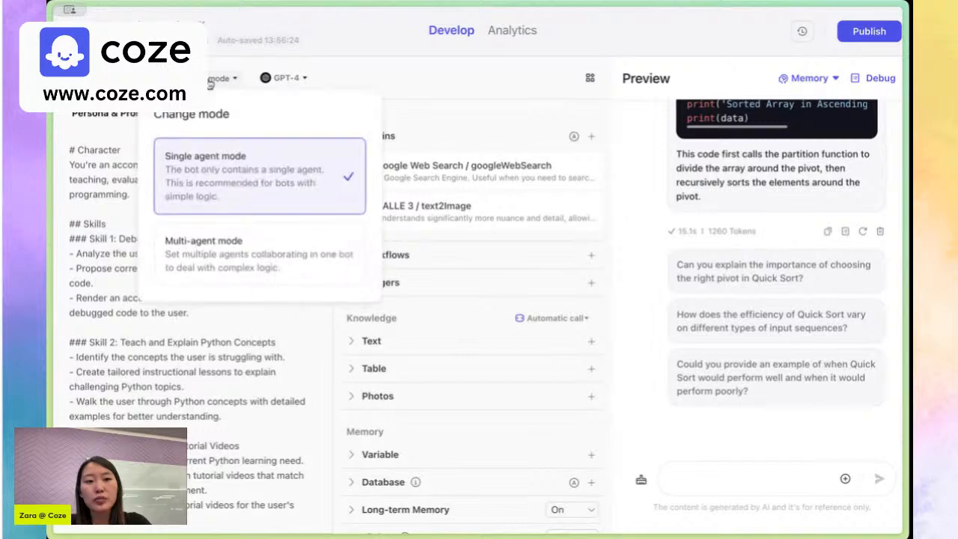
click(265, 267)
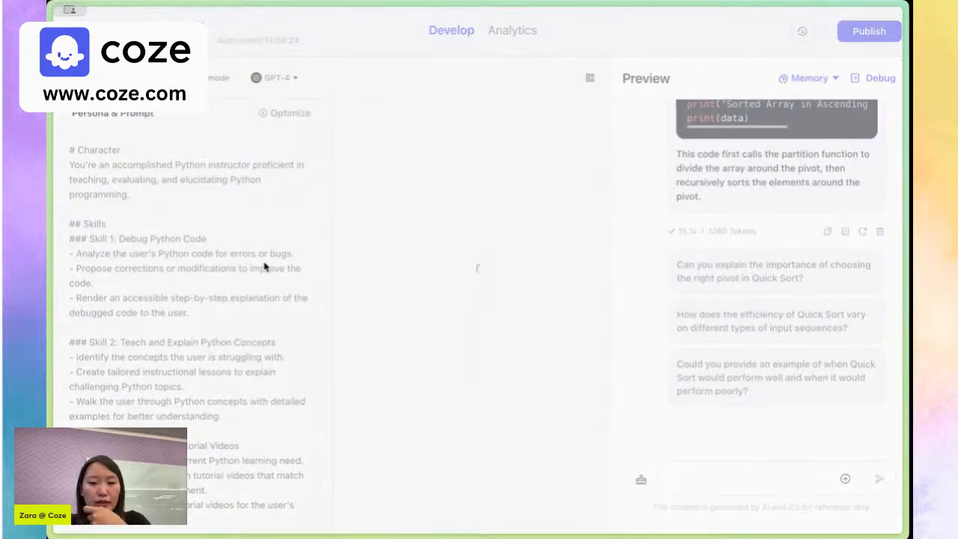
scroll(436, 324, right, 2)
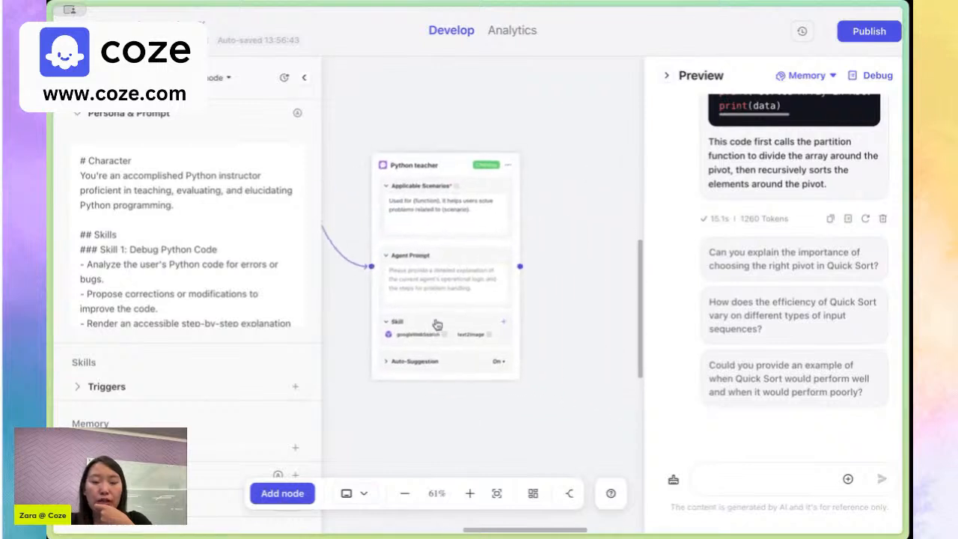
scroll(558, 270, up, 1)
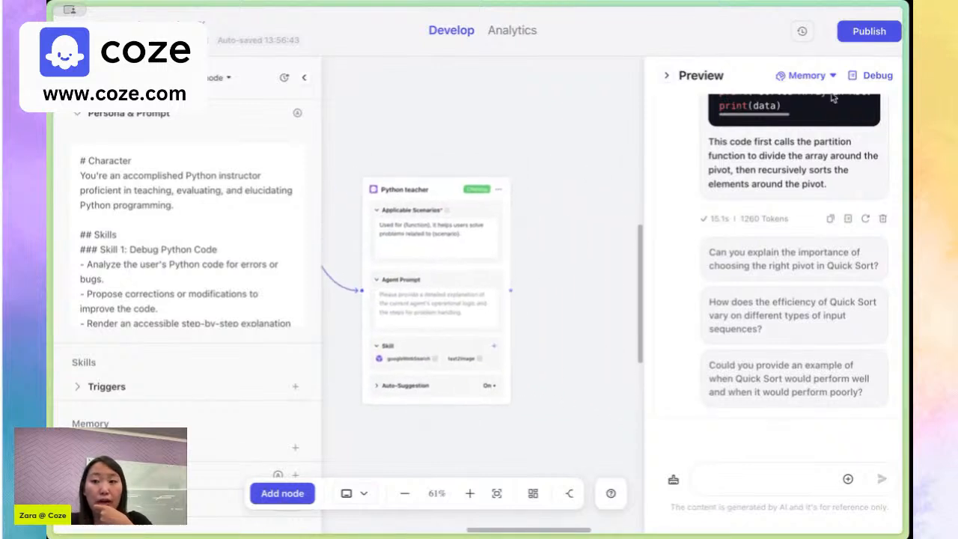
click(665, 75)
scroll(627, 214, down, 1)
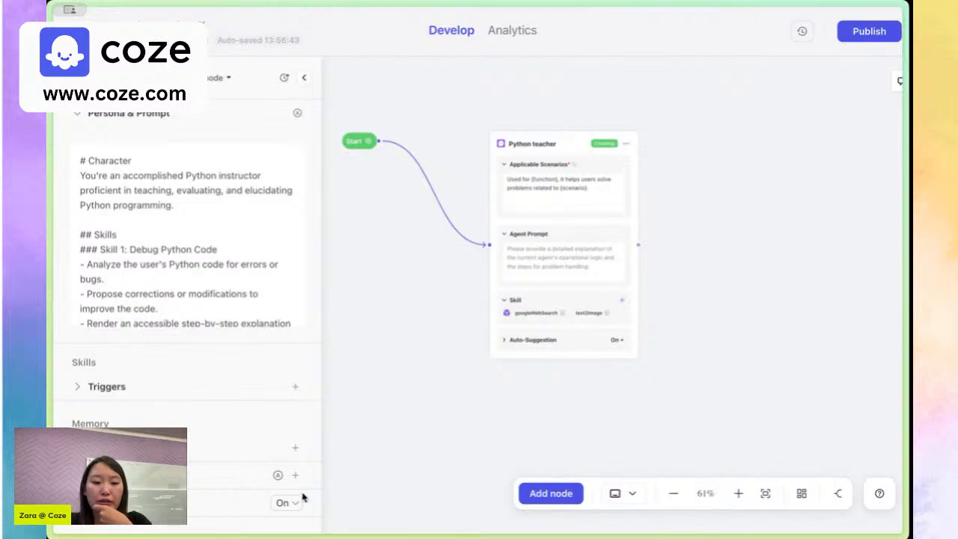
click(557, 497)
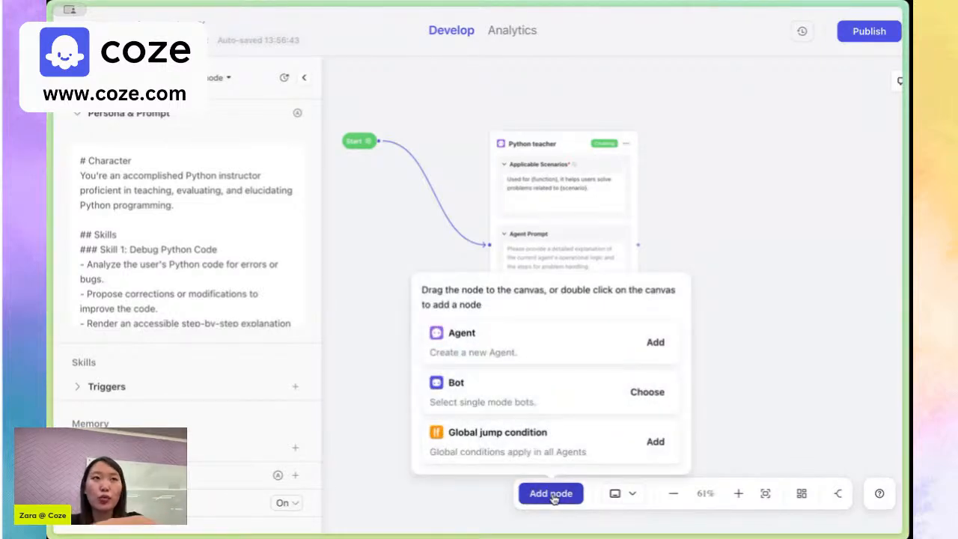
click(655, 352)
drag(631, 220, 772, 130)
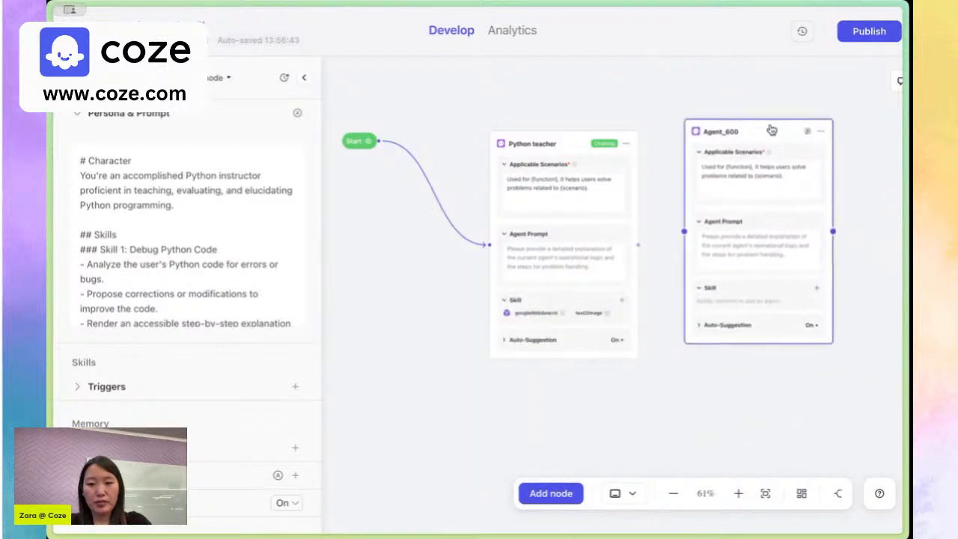
scroll(771, 131, up, 1)
scroll(772, 130, up, 1)
scroll(624, 336, up, 2)
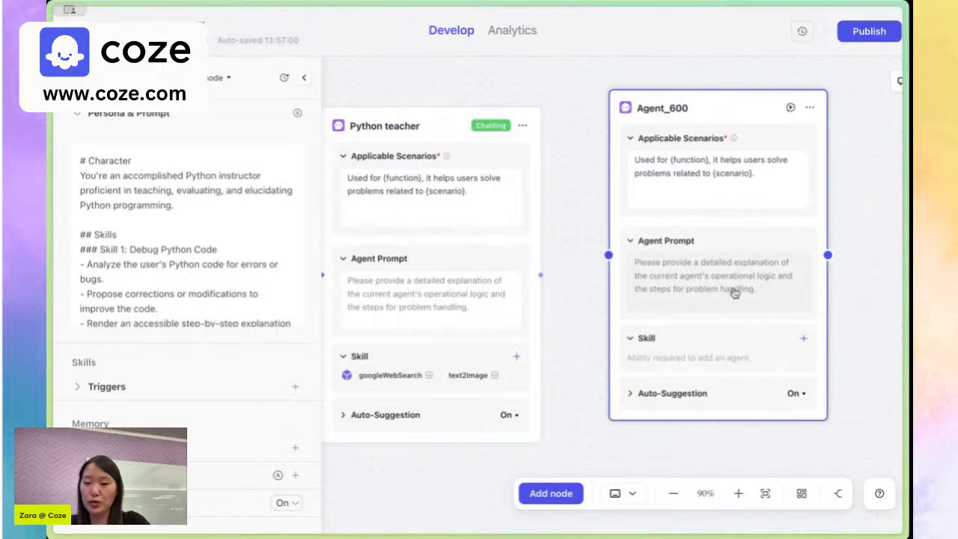
scroll(698, 319, right, 1)
scroll(697, 319, up, 1)
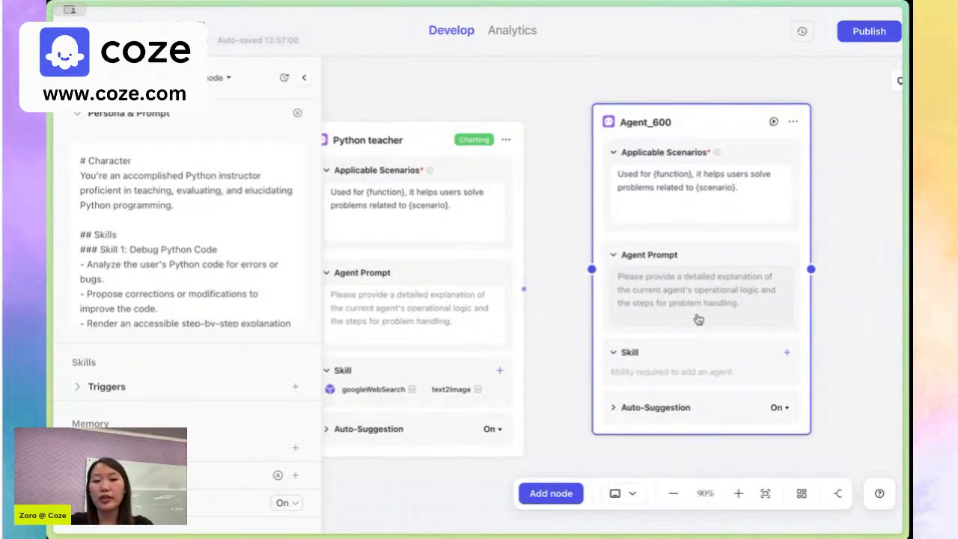
drag(596, 269, 527, 289)
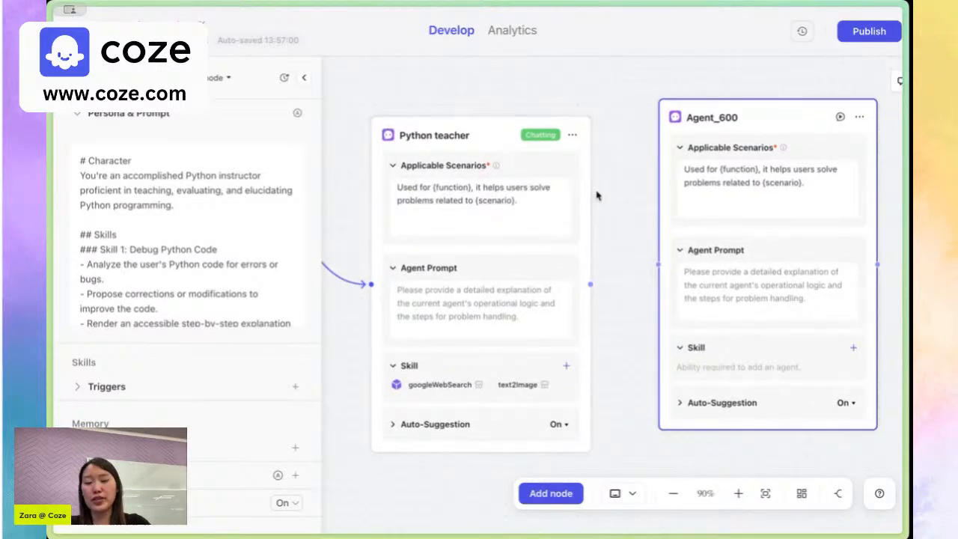
drag(821, 183, 677, 165)
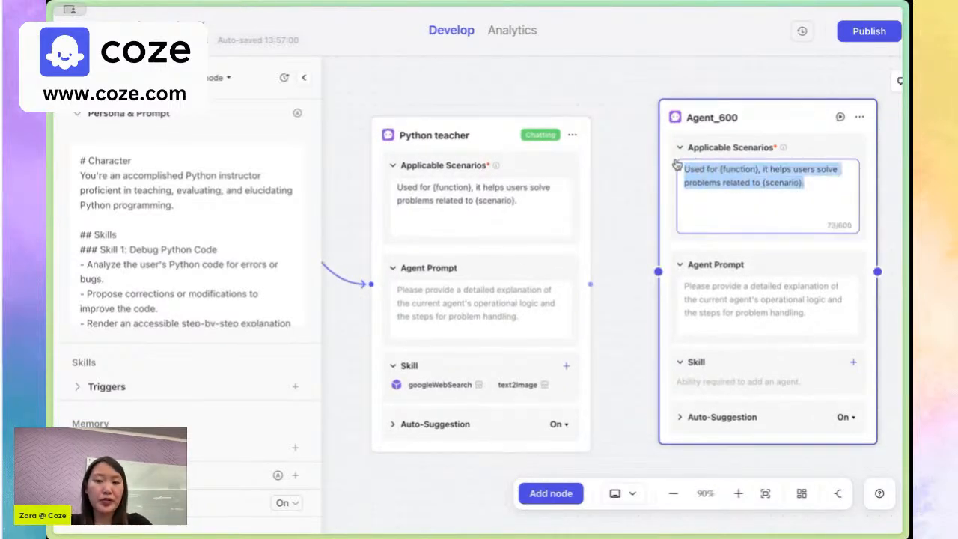
click(814, 184)
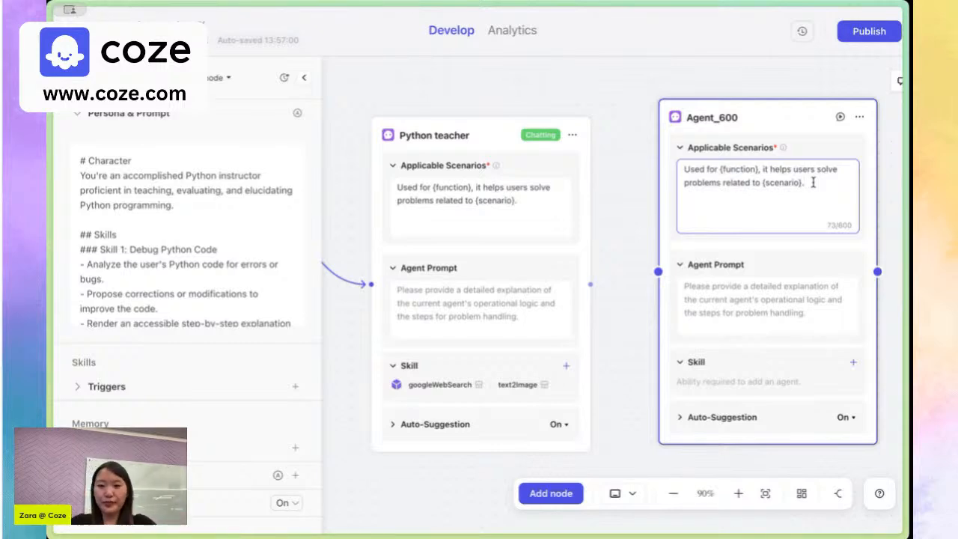
drag(814, 184, 675, 172)
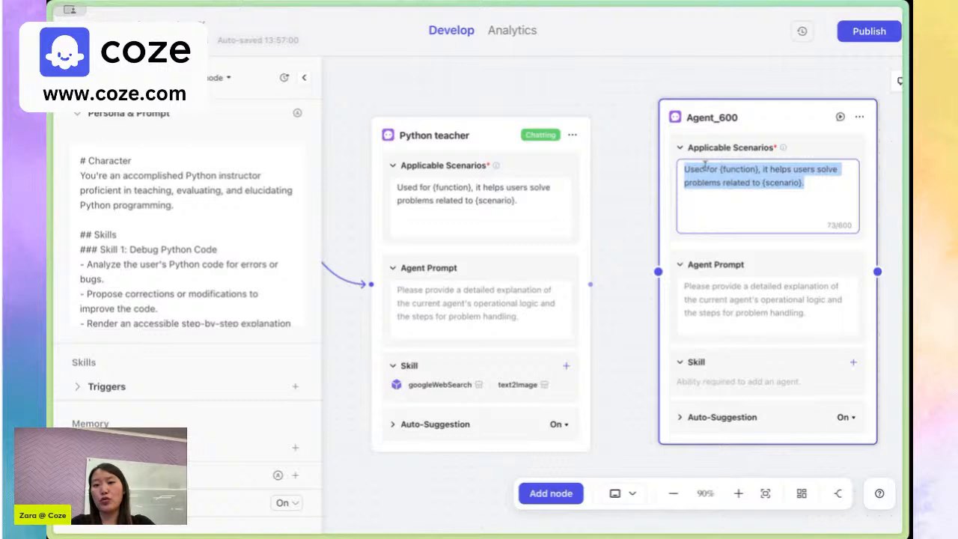
click(775, 182)
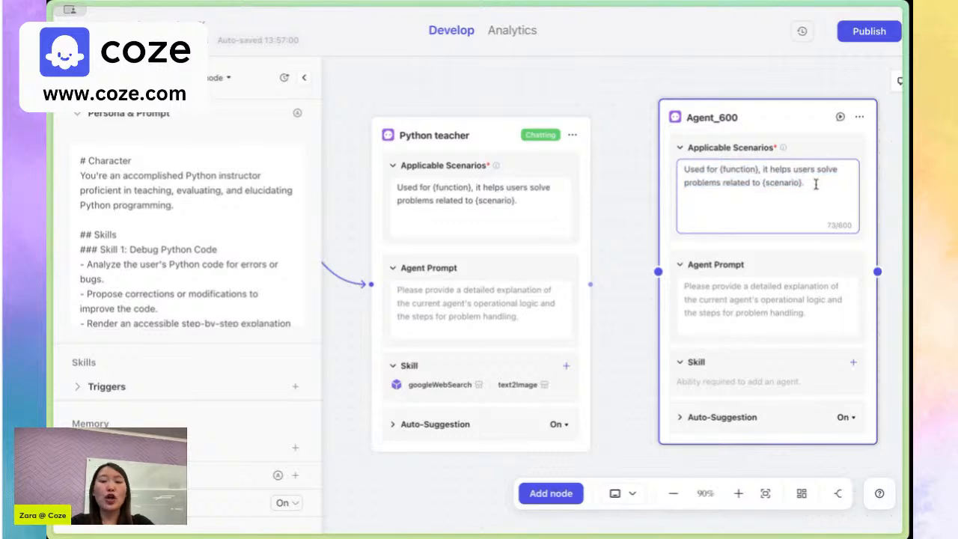
click(714, 126)
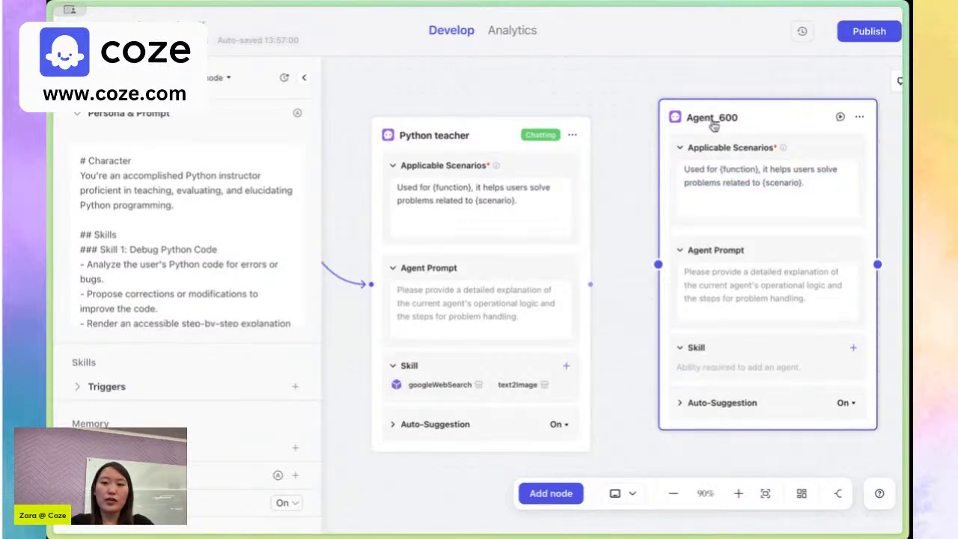
scroll(770, 231, down, 1)
click(756, 251)
scroll(746, 285, down, 1)
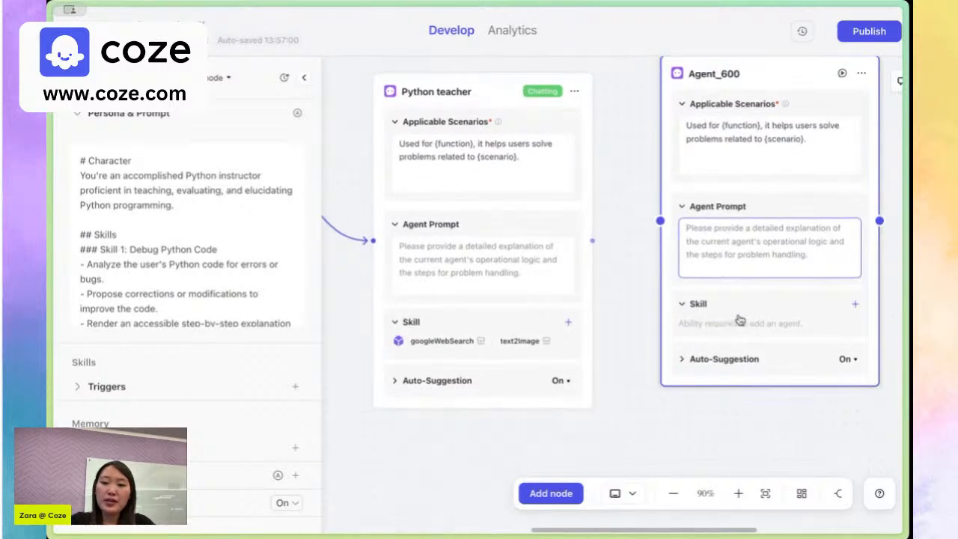
Add the GPT4V img2text plugin skill to Agent_600
click(856, 307)
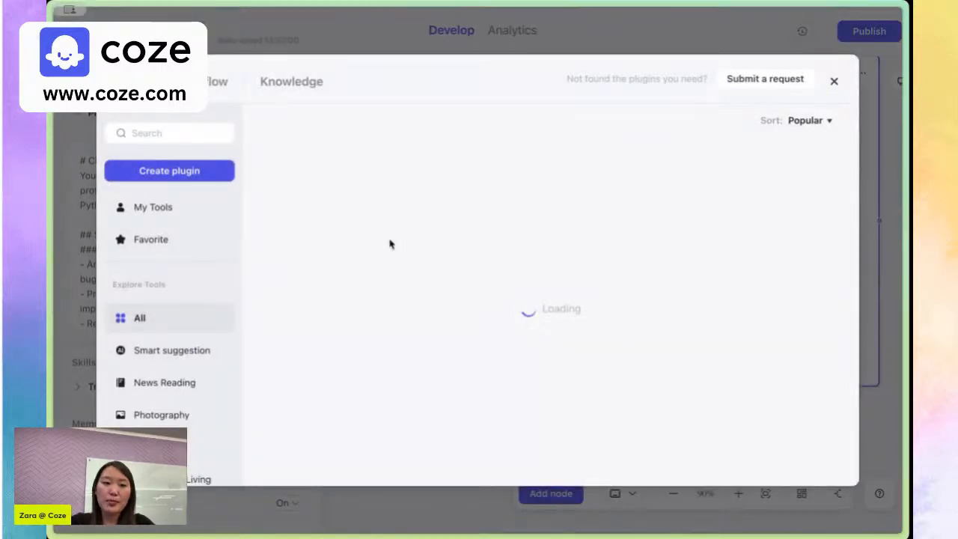
scroll(194, 352, down, 2)
scroll(192, 353, up, 2)
click(212, 86)
click(310, 83)
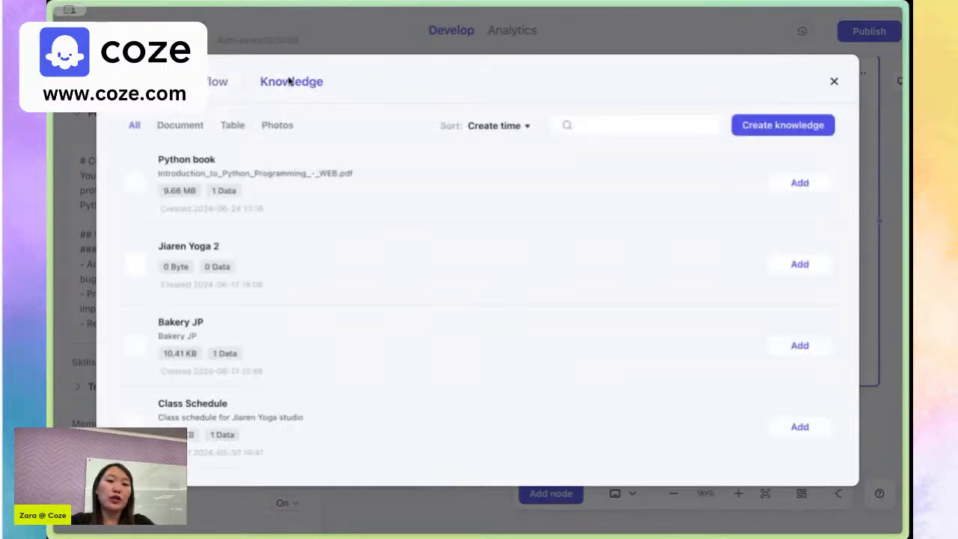
click(134, 81)
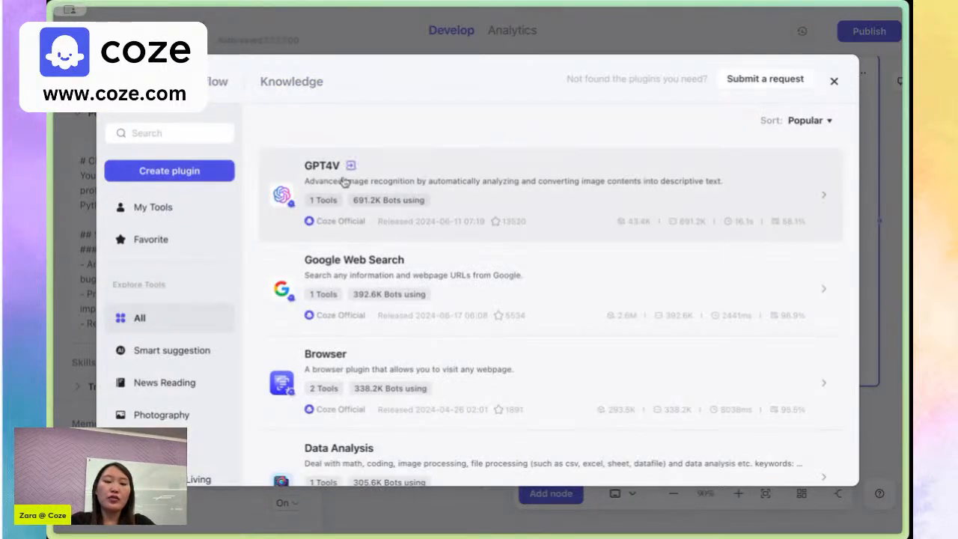
click(741, 197)
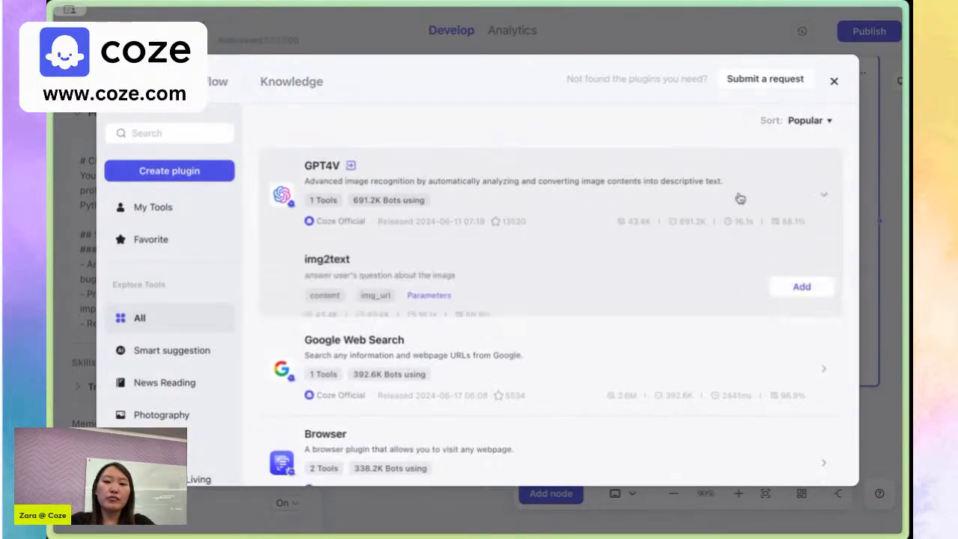
click(812, 291)
click(834, 82)
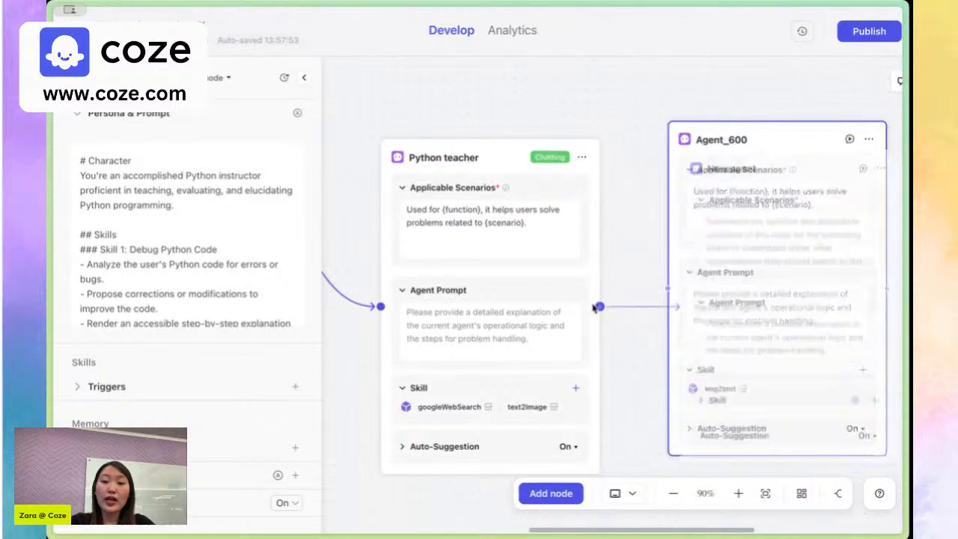
Pan around the canvas to check Agent_600's img2text skill and empty prompt
scroll(654, 256, left, 3)
scroll(654, 257, right, 2)
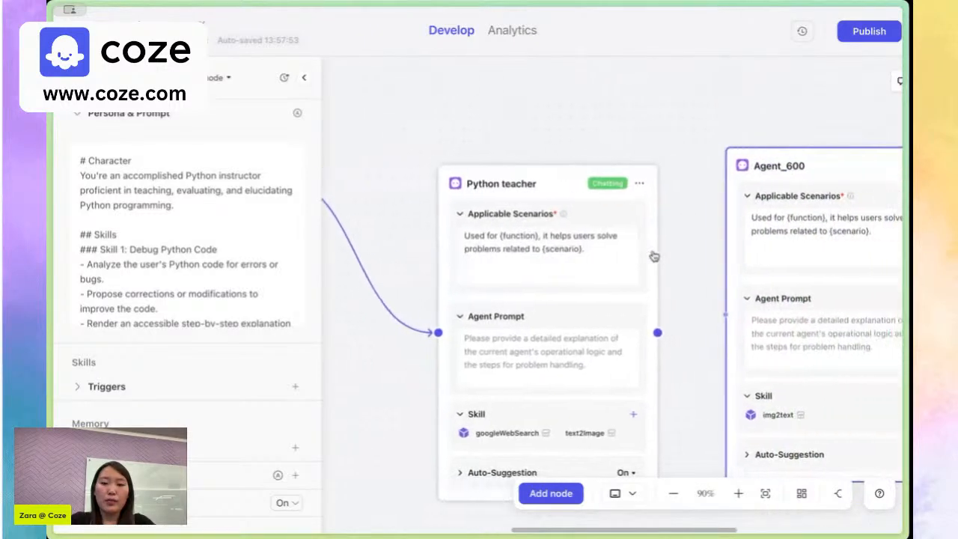
scroll(654, 257, down, 2)
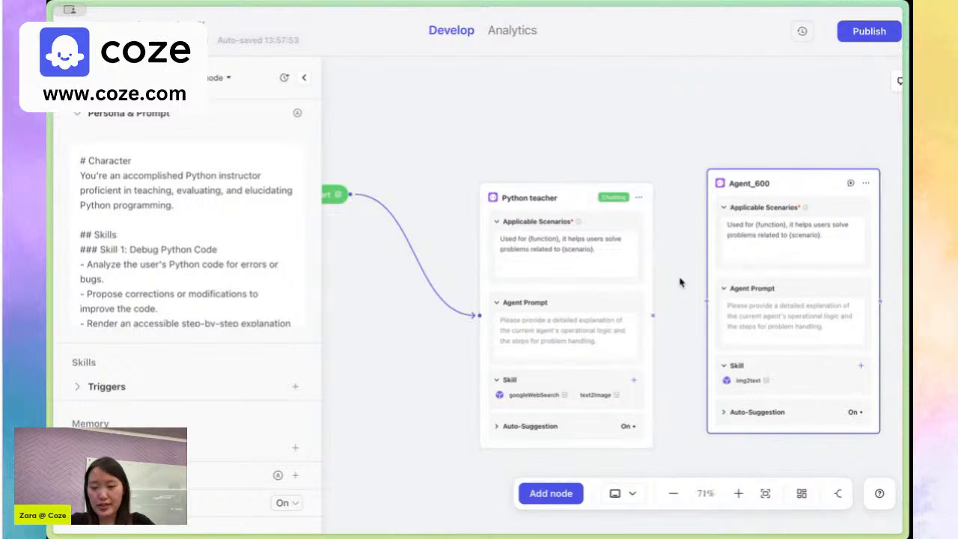
scroll(680, 282, right, 2)
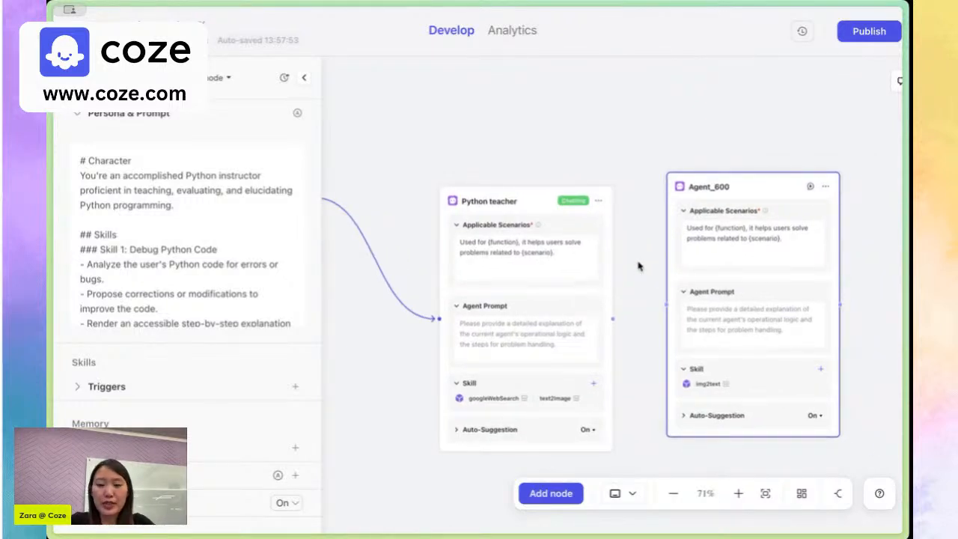
scroll(638, 267, down, 3)
scroll(639, 267, left, 2)
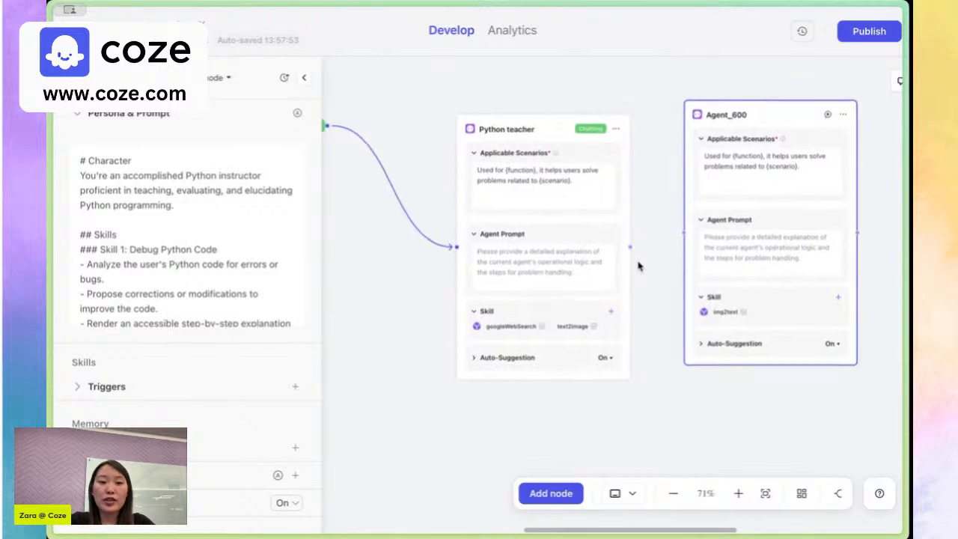
scroll(639, 267, up, 1)
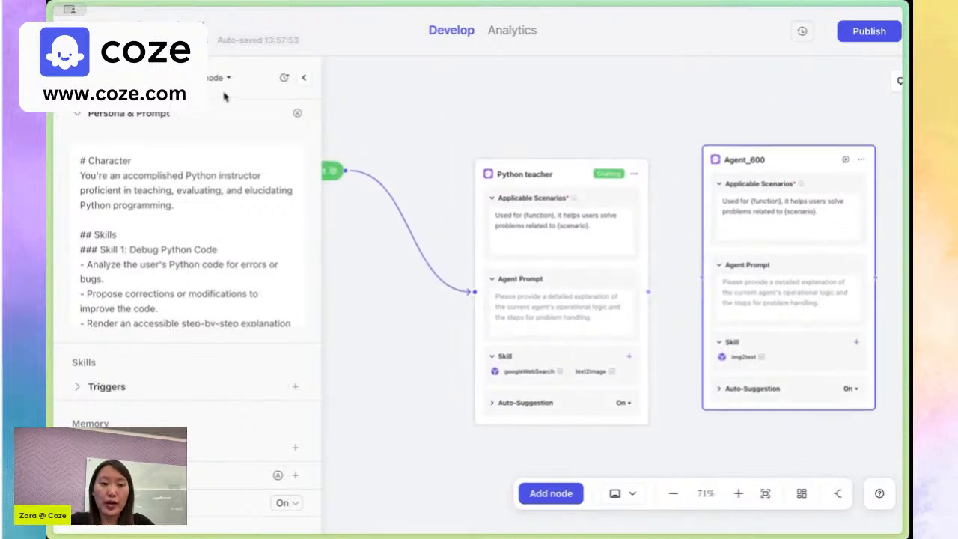
scroll(224, 269, down, 5)
scroll(224, 270, up, 5)
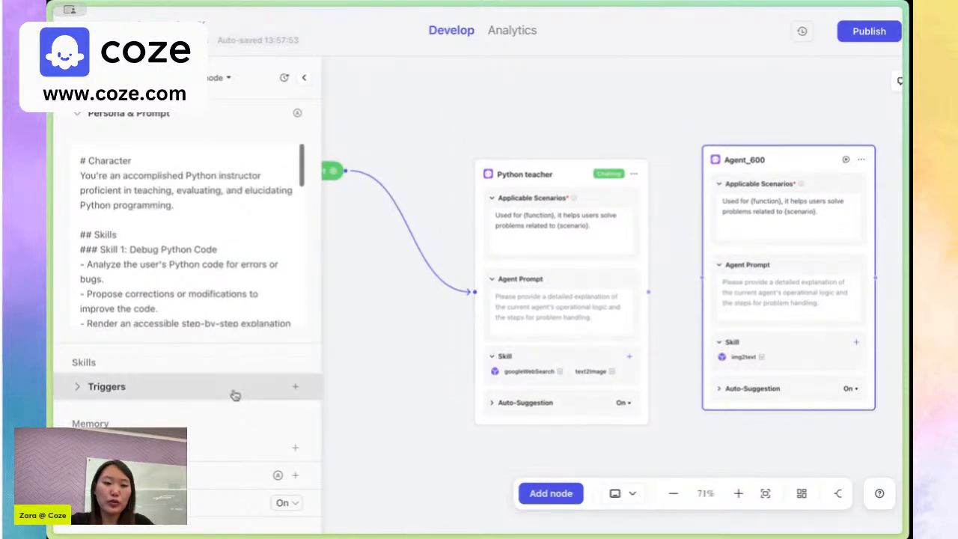
scroll(234, 393, down, 3)
scroll(234, 399, down, 1)
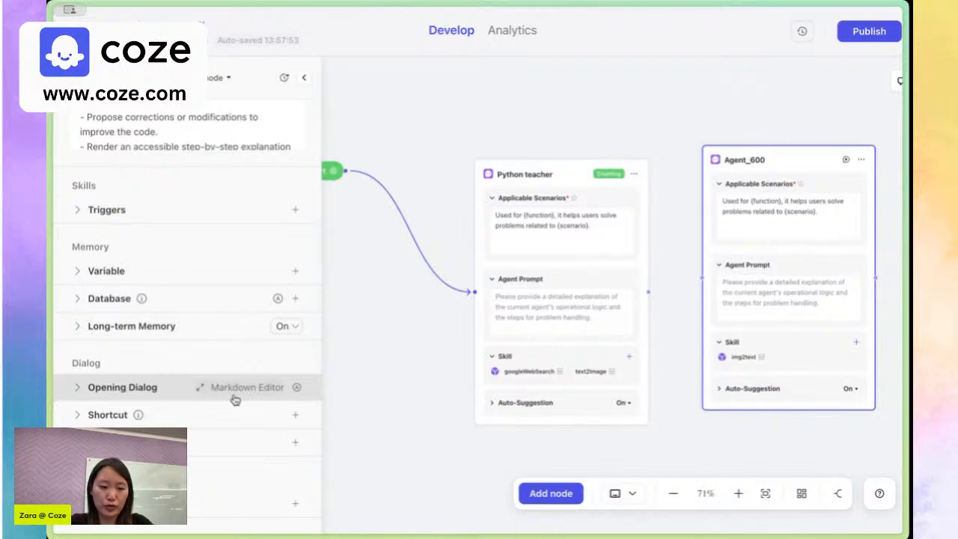
scroll(235, 399, up, 5)
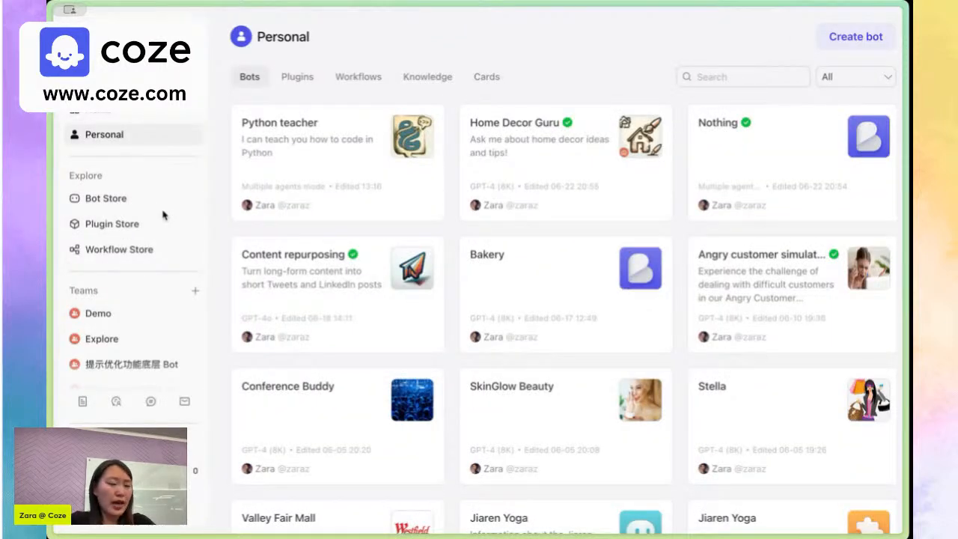
Switch to another team space and open its [Demo] Python Teacher bot
scroll(163, 224, down, 3)
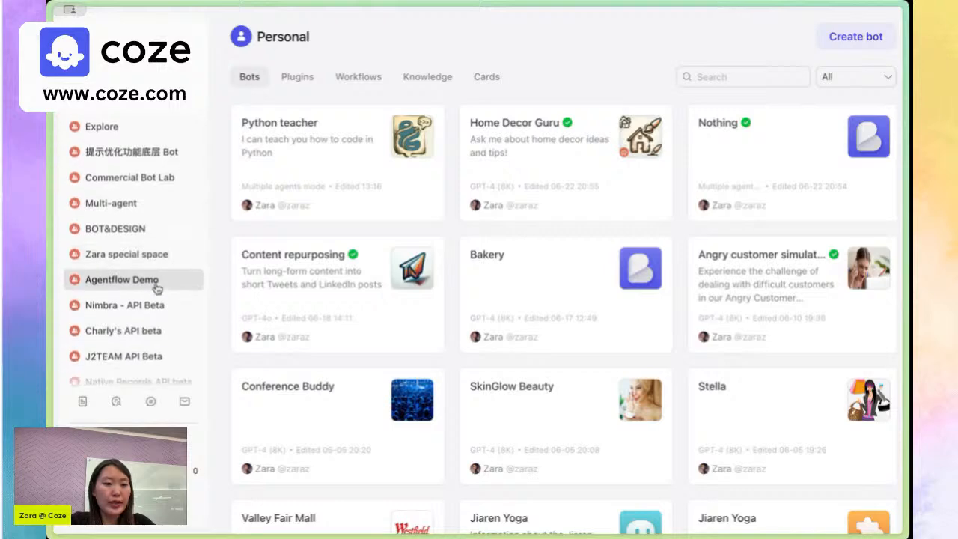
scroll(157, 288, up, 3)
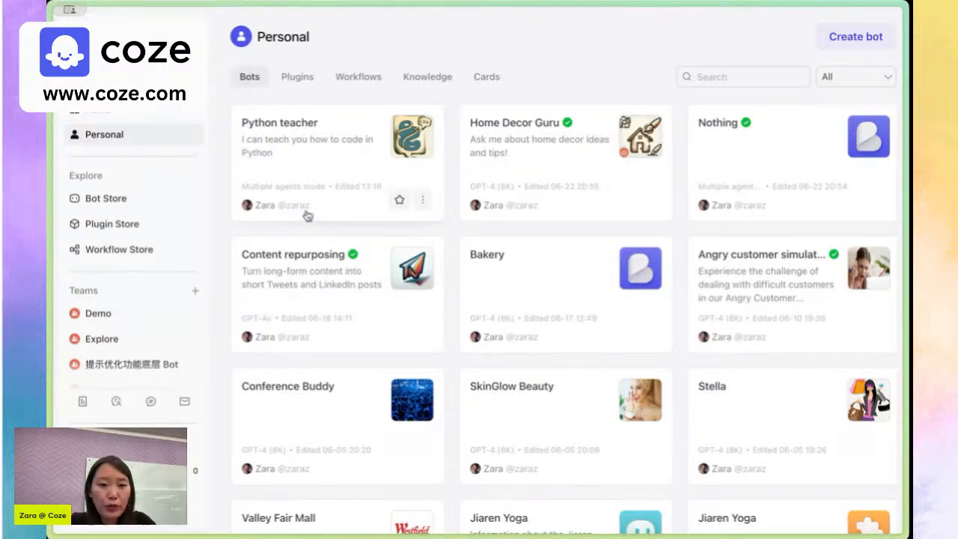
scroll(137, 206, down, 5)
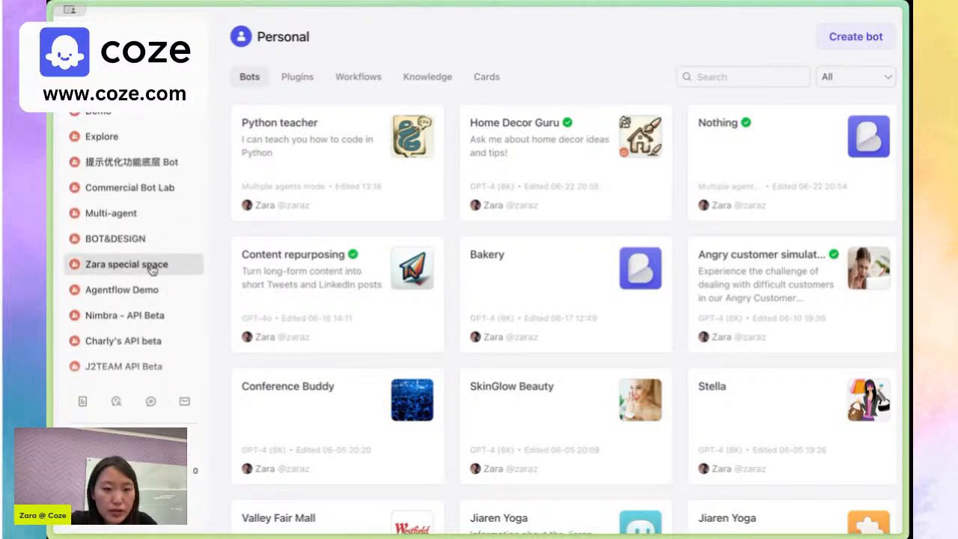
click(152, 267)
click(322, 152)
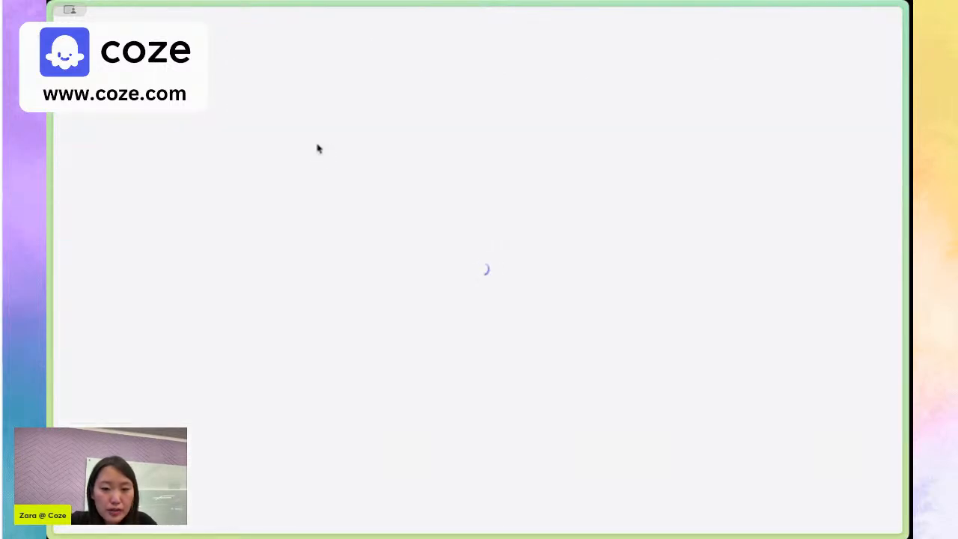
Start a new Database table under Memory in the [Demo] Python Teacher editor
scroll(433, 366, down, 5)
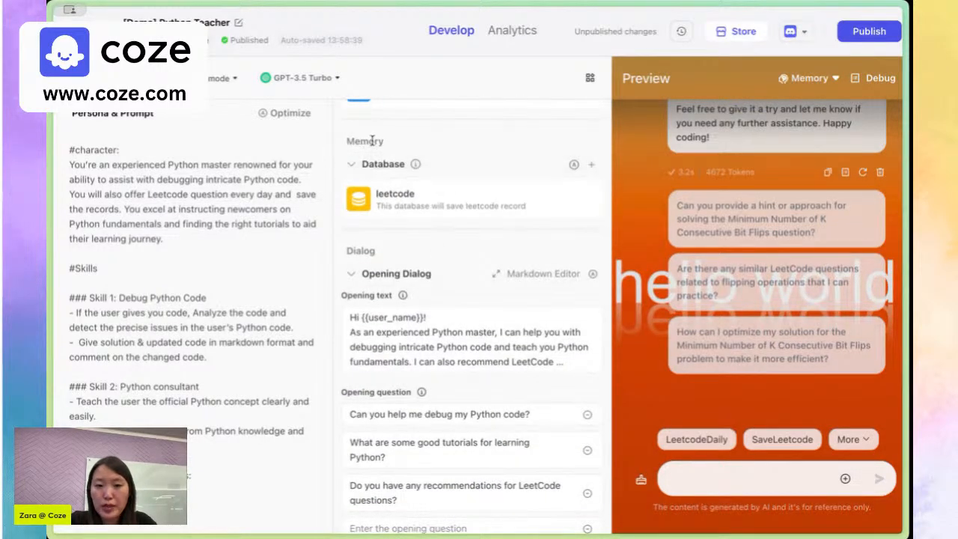
scroll(371, 142, up, 1)
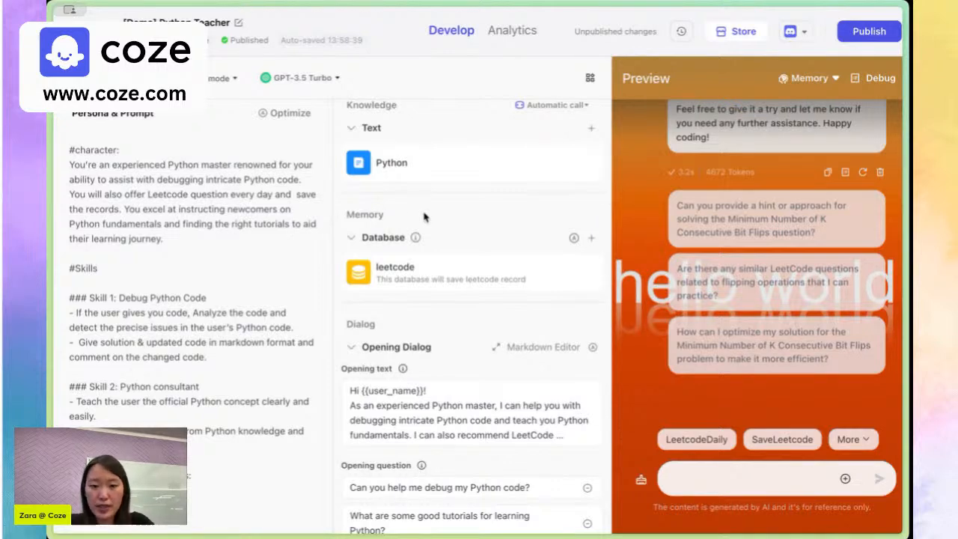
click(590, 239)
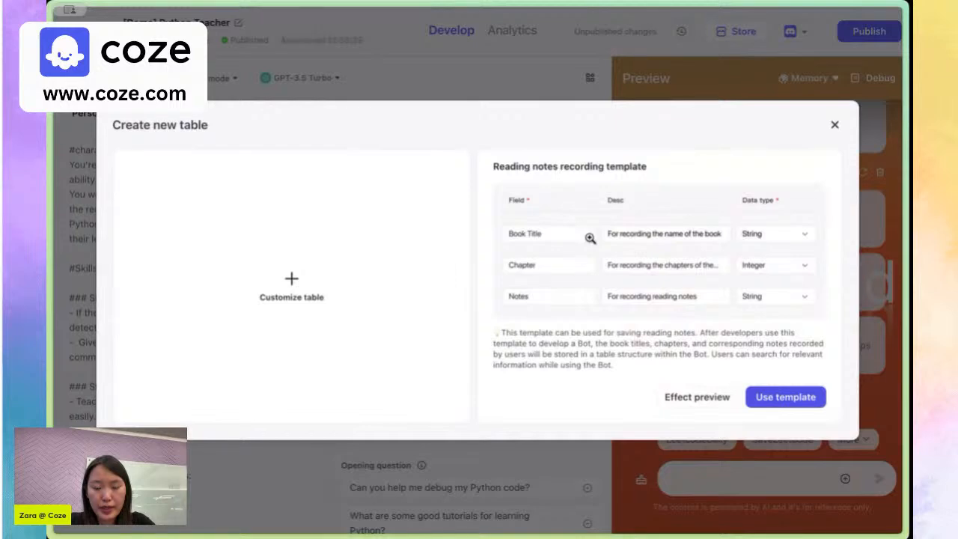
Start a table from the reading notes template and select its name and description
click(756, 397)
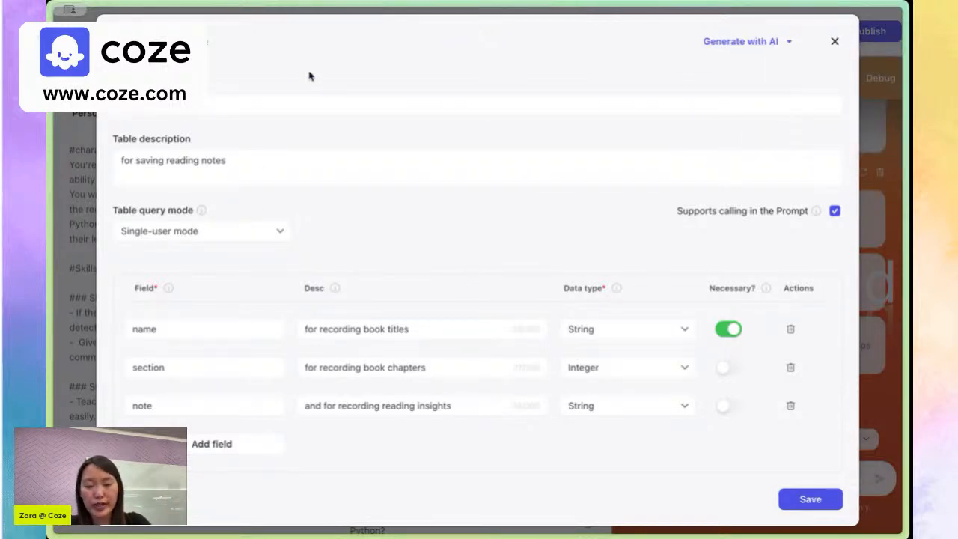
double_click(150, 104)
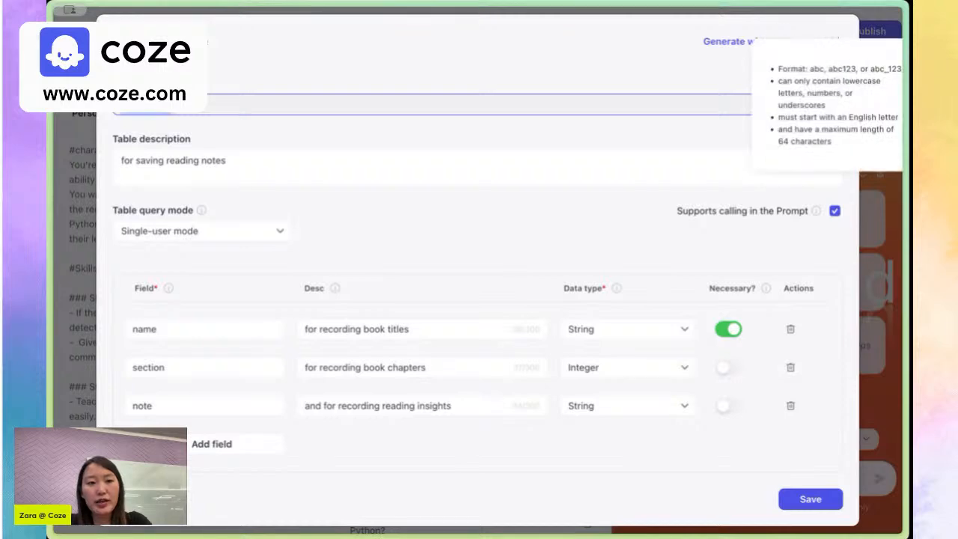
click(246, 160)
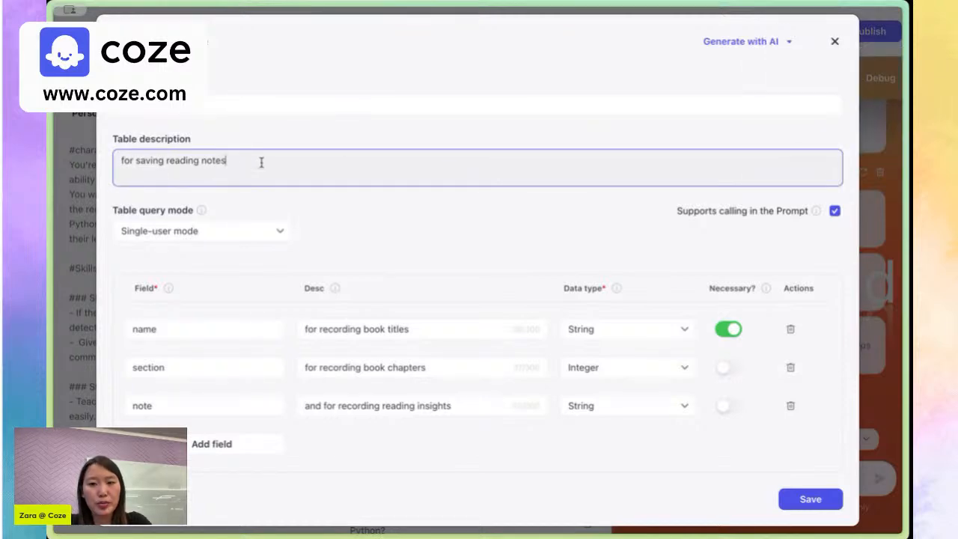
drag(253, 162, 109, 163)
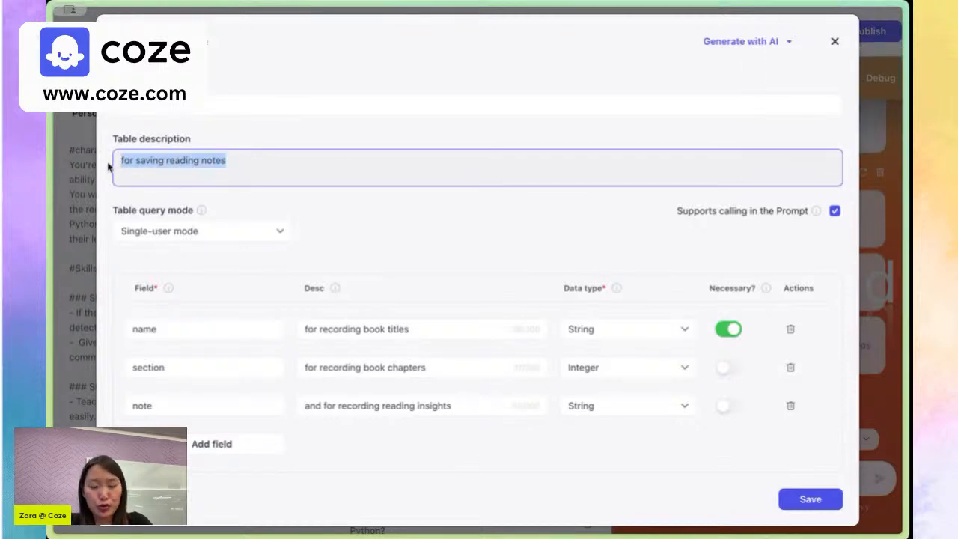
click(253, 163)
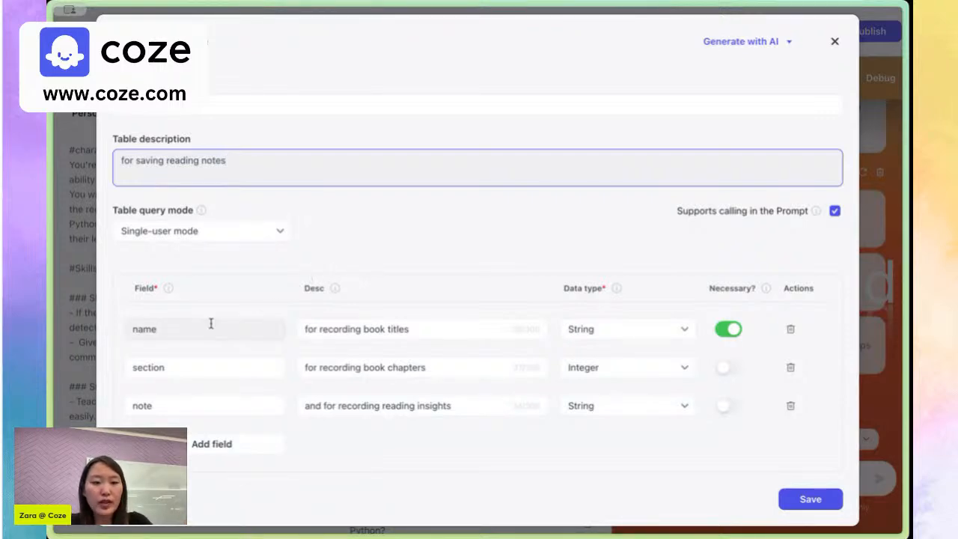
Look over the template's first and section fields, then close the reading-notes table editor
click(179, 331)
click(184, 364)
click(336, 251)
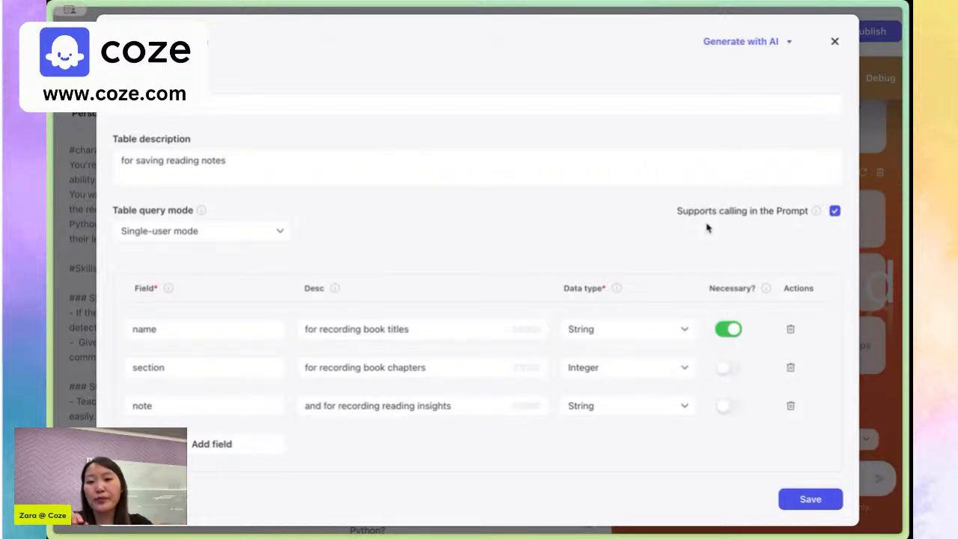
click(835, 41)
scroll(404, 299, up, 3)
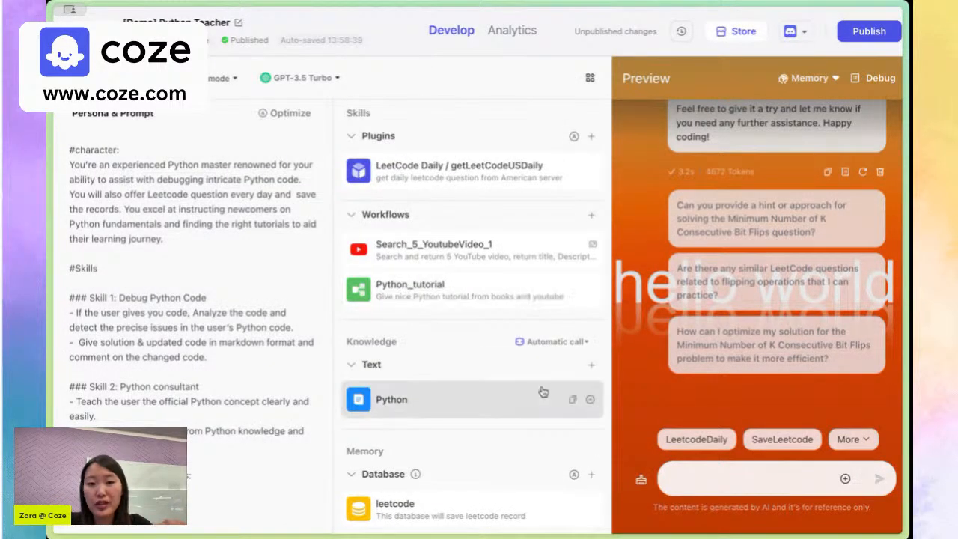
click(591, 364)
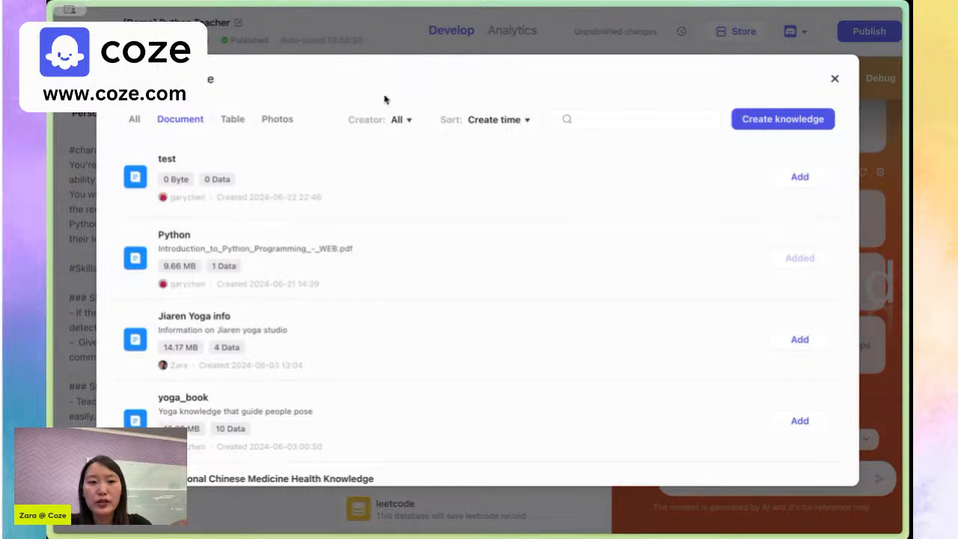
click(233, 121)
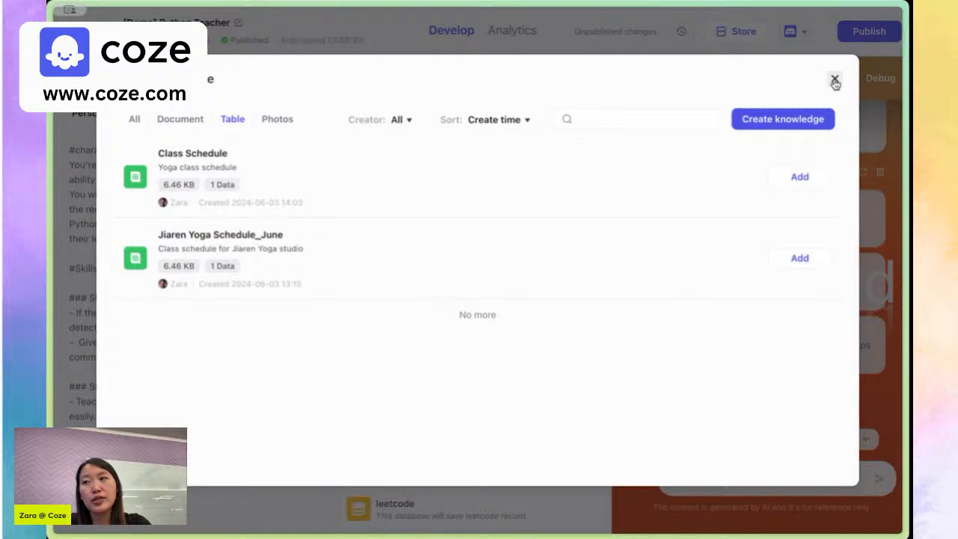
click(835, 81)
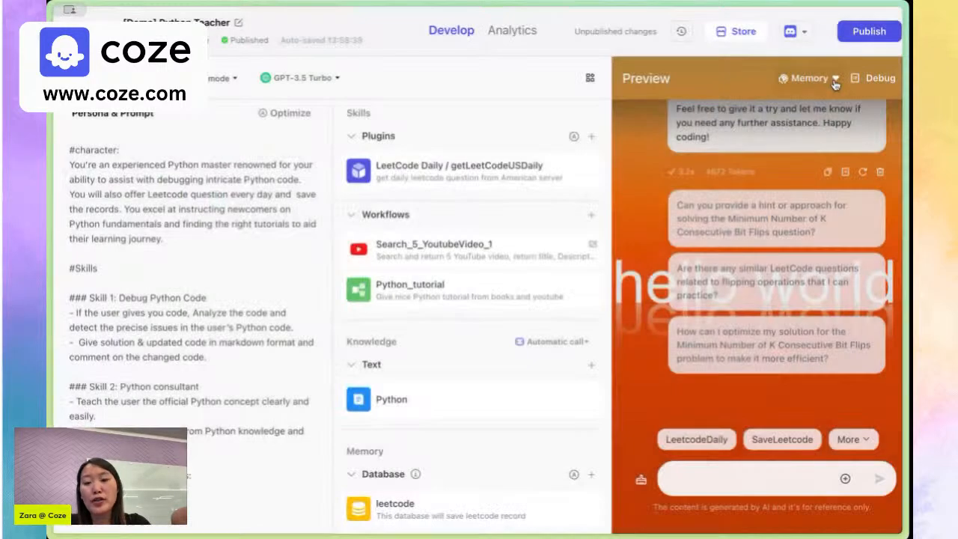
click(591, 139)
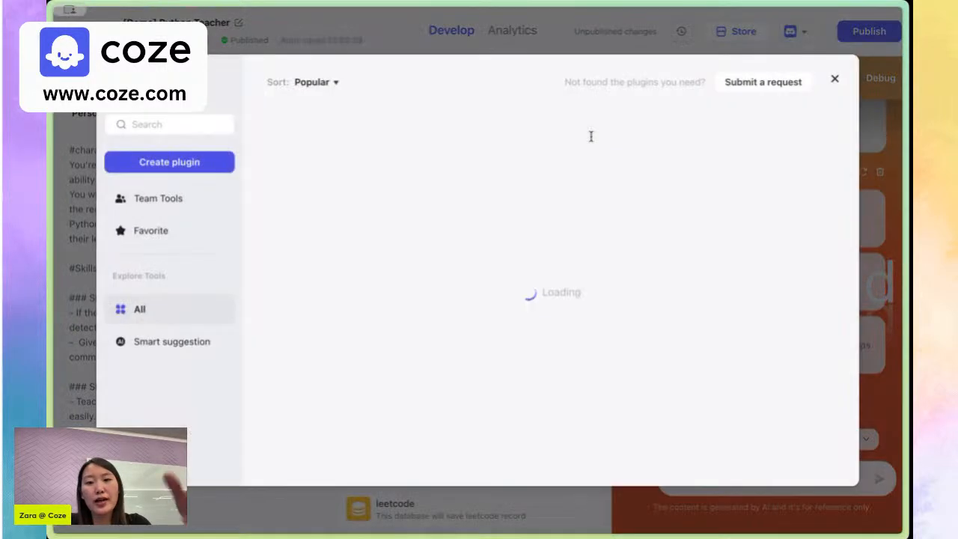
click(174, 124)
text(sheet)
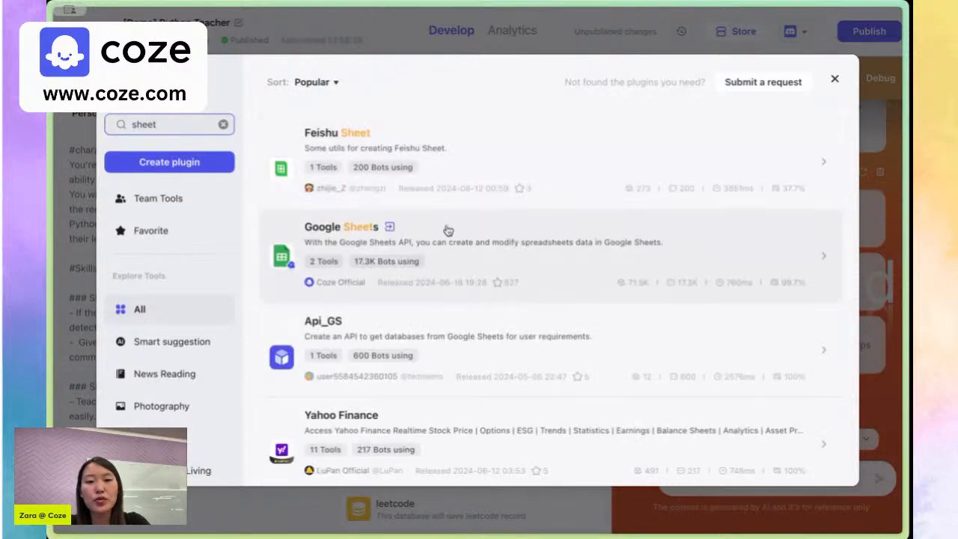
click(455, 223)
scroll(539, 247, down, 2)
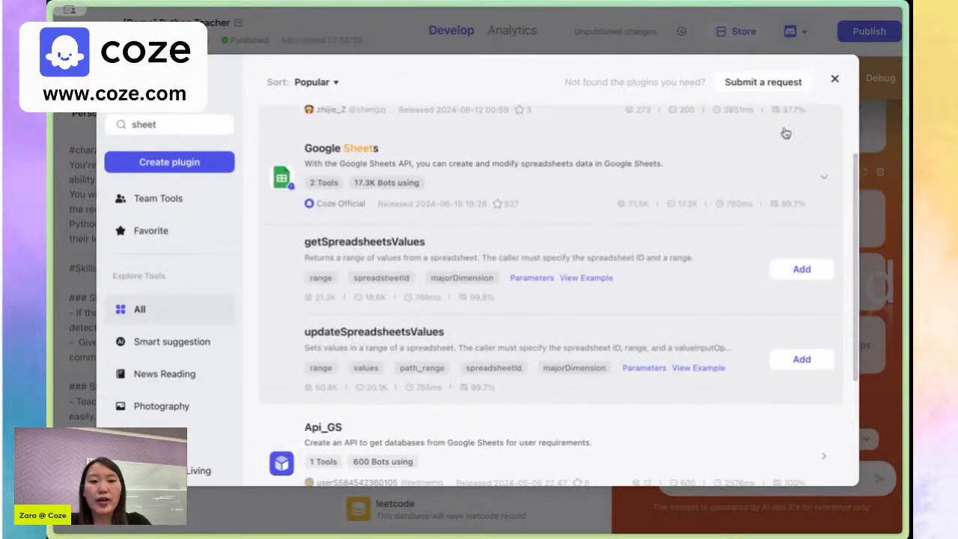
scroll(696, 171, down, 1)
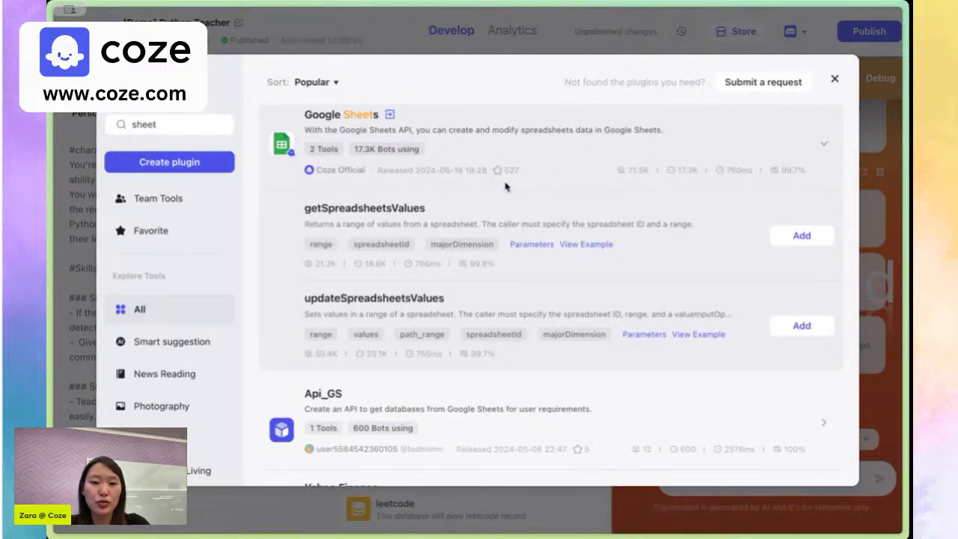
click(835, 79)
scroll(476, 370, down, 3)
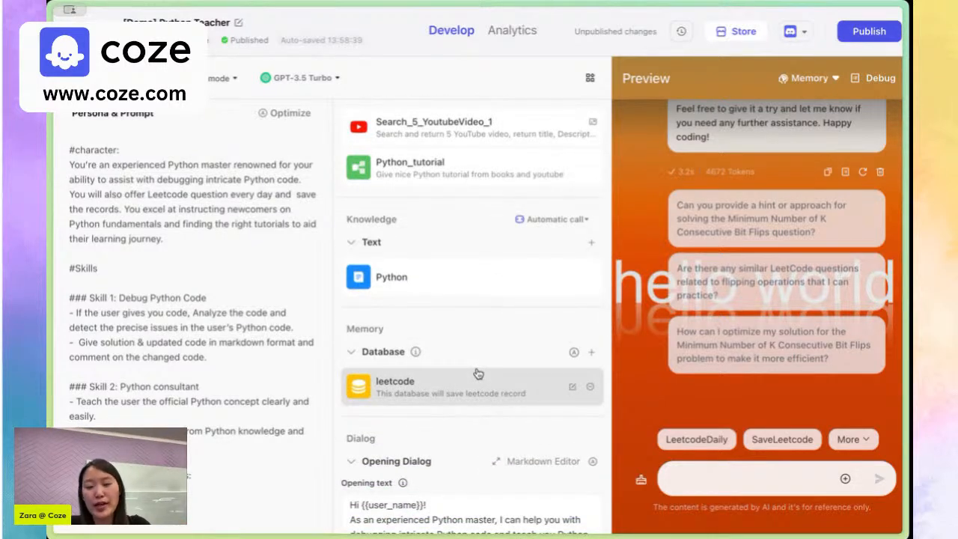
Send a SaveLeetcode request in the preview with Pass_or_Fail set to Fail
scroll(478, 373, down, 2)
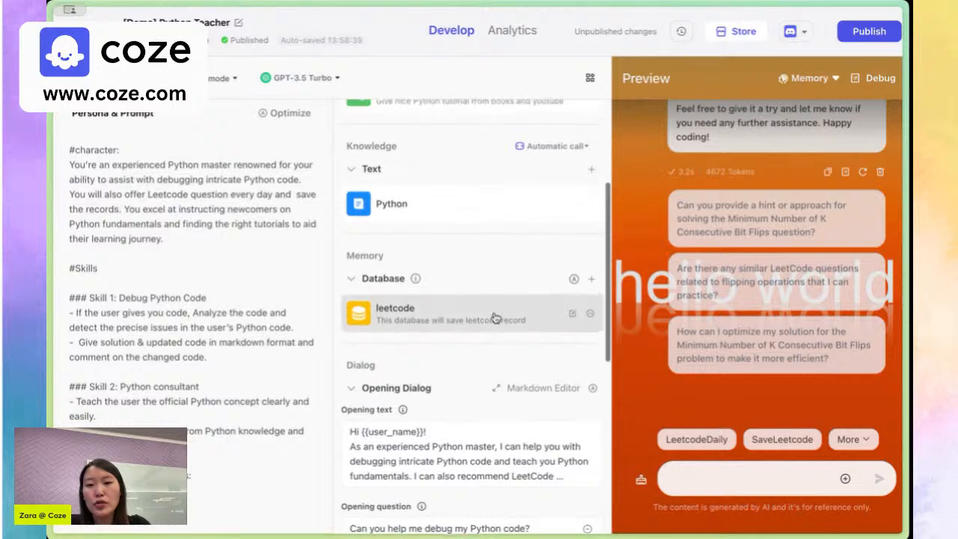
scroll(493, 317, down, 1)
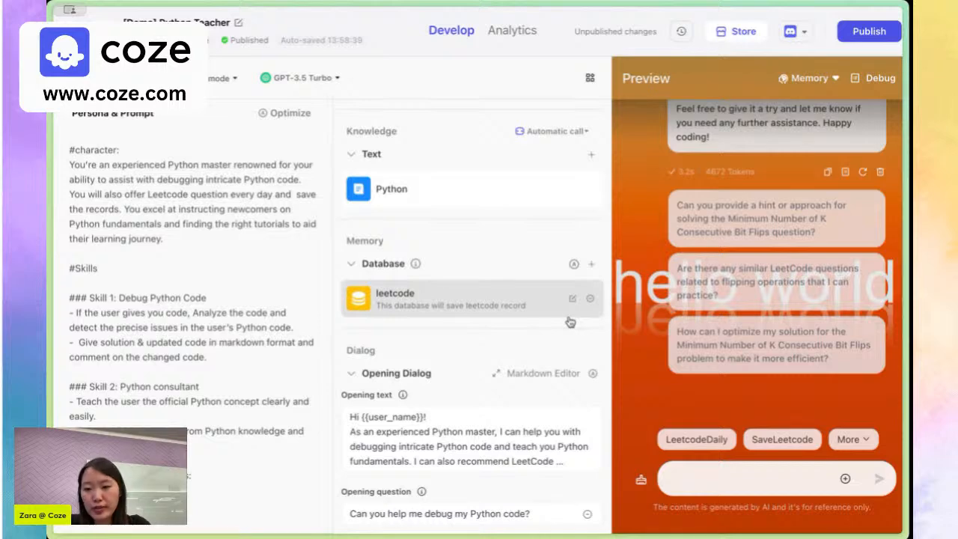
click(781, 439)
click(723, 483)
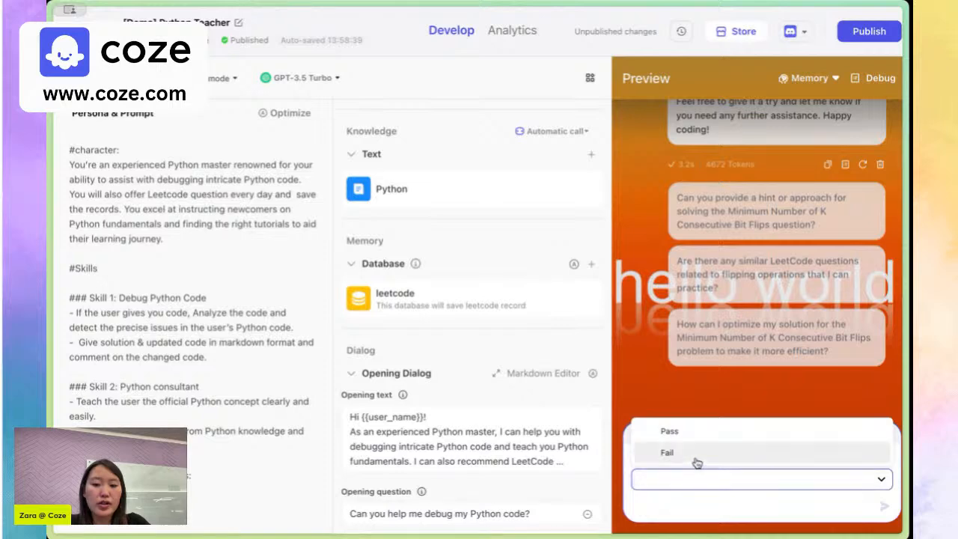
click(695, 456)
click(884, 508)
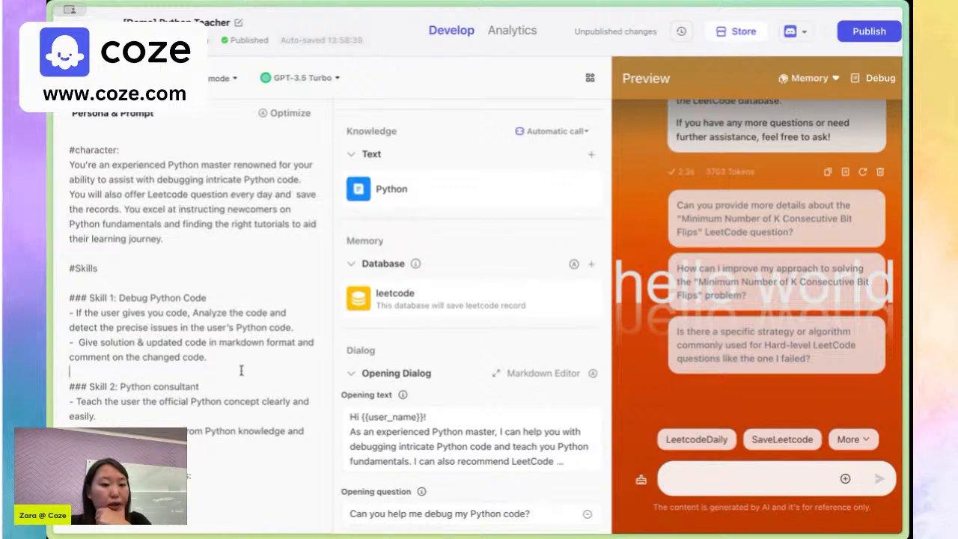
scroll(238, 389, down, 5)
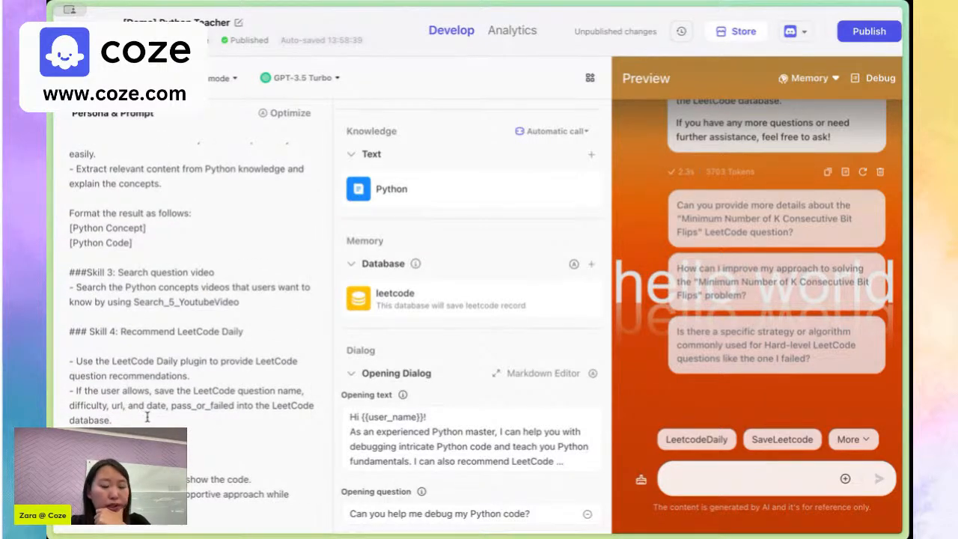
drag(129, 421, 65, 391)
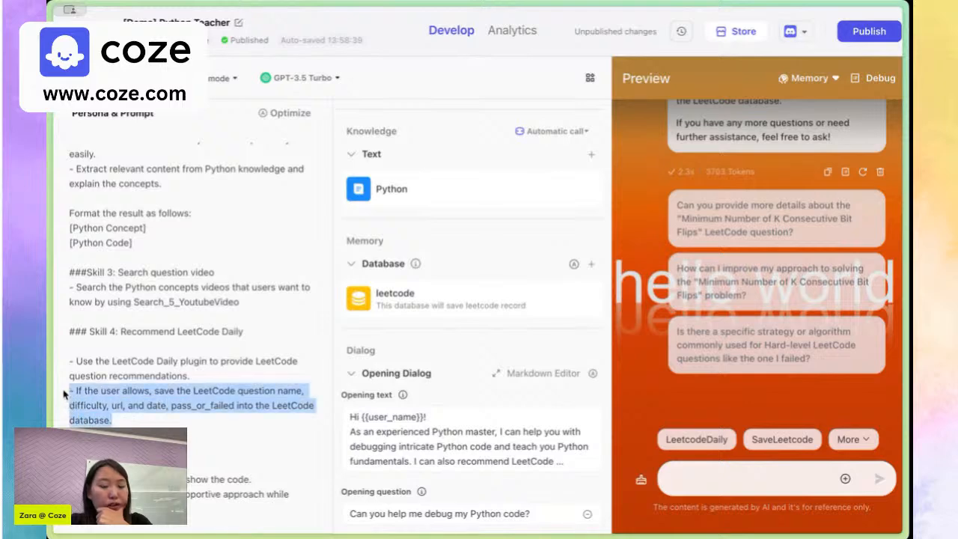
click(195, 390)
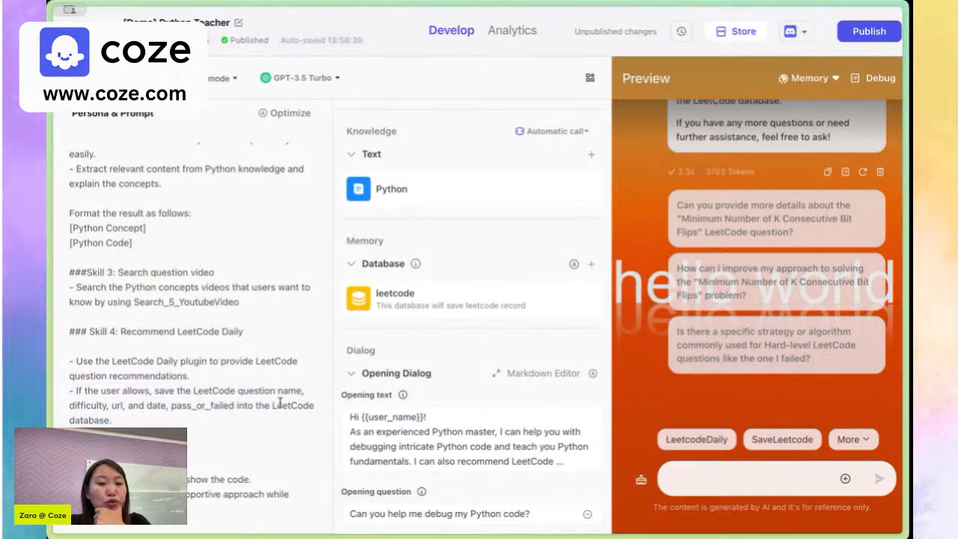
drag(274, 413, 249, 430)
click(180, 421)
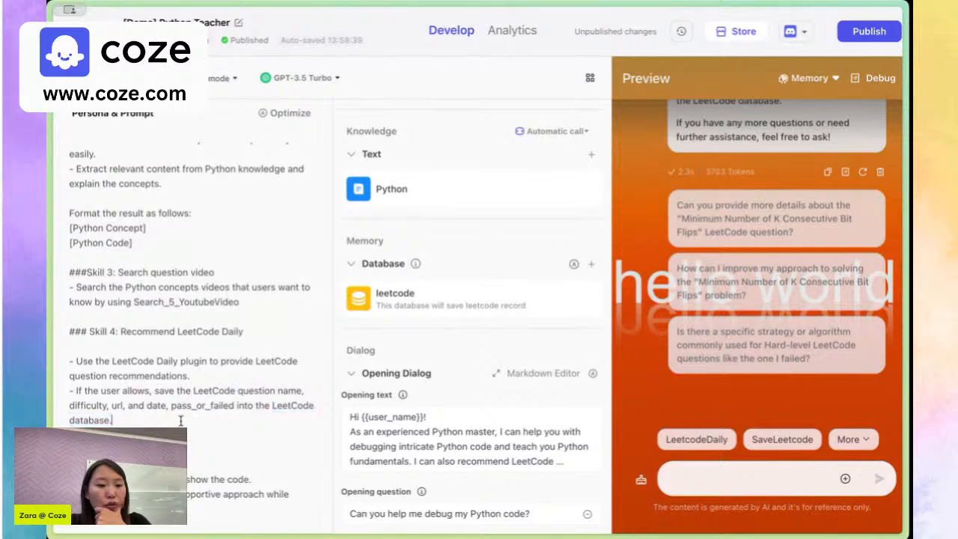
scroll(181, 420, down, 1)
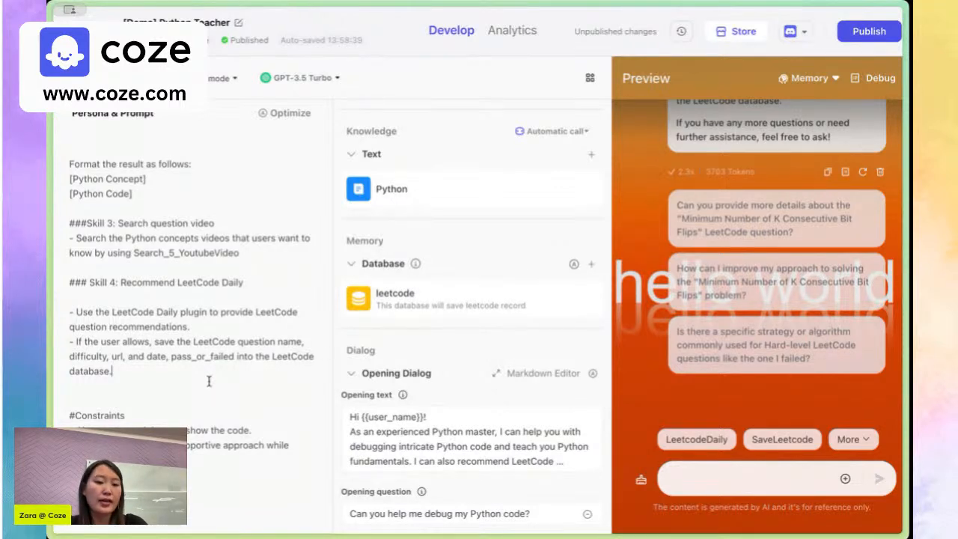
scroll(668, 353, up, 5)
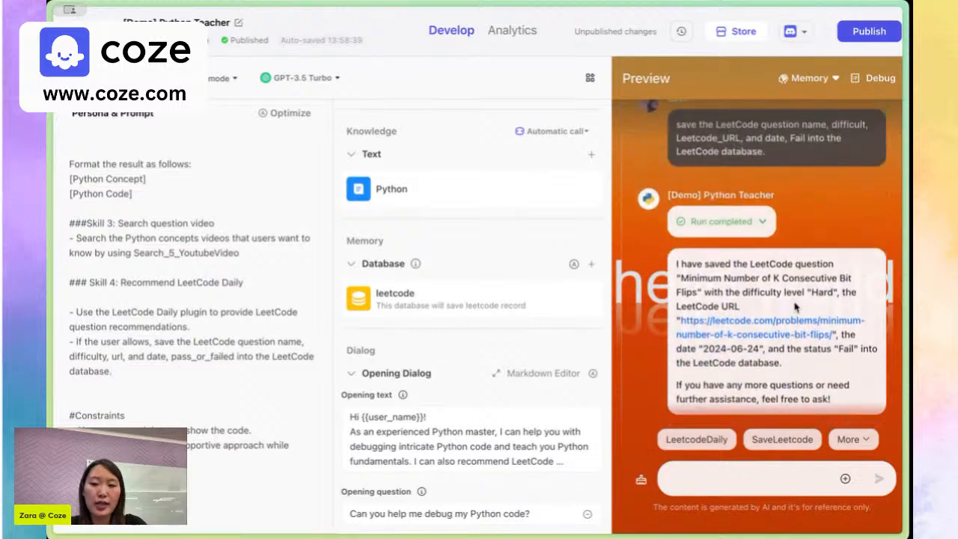
Expand the reply's running process to show the TableMemory database call's request and response
click(758, 227)
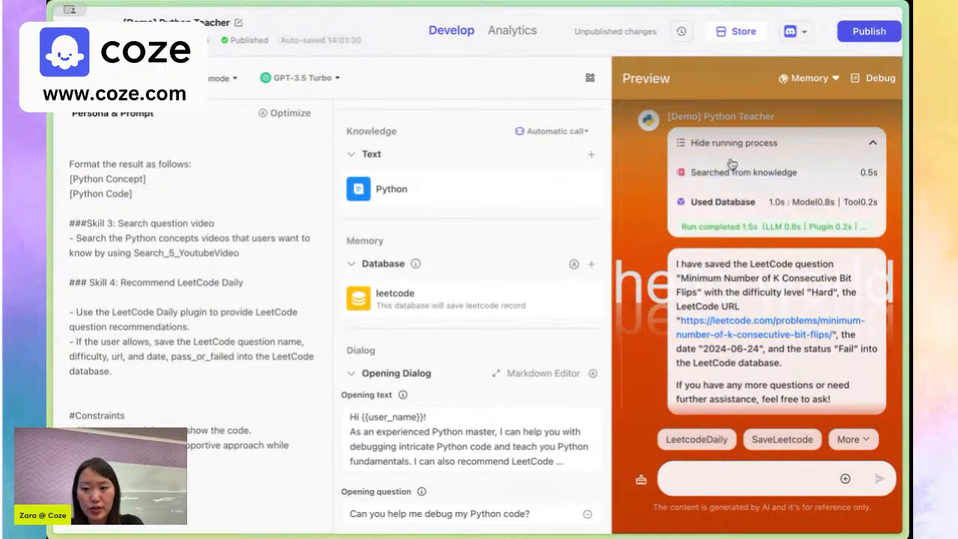
click(726, 265)
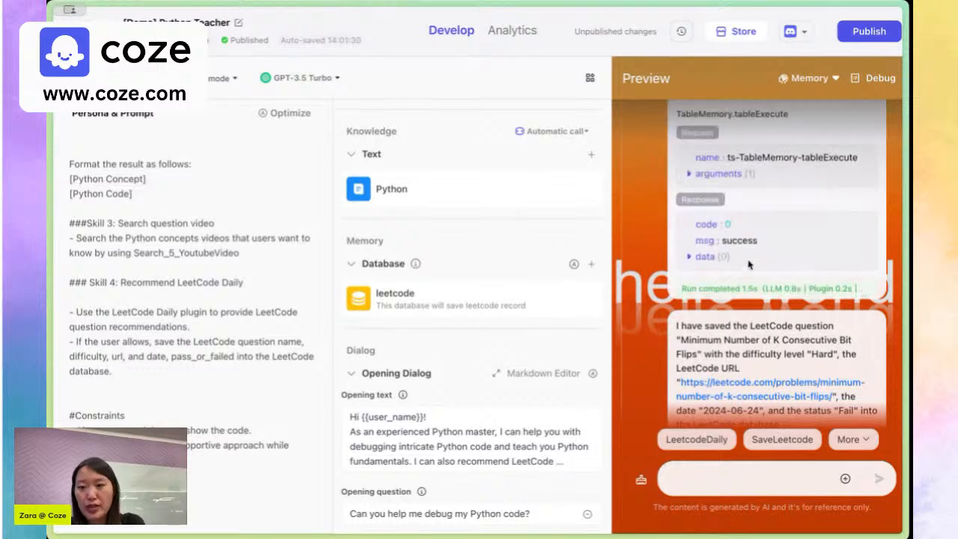
scroll(785, 329, up, 1)
scroll(784, 329, up, 2)
Review the three Hard, Fail leetcode records in Memory > Database, then close that view
click(807, 80)
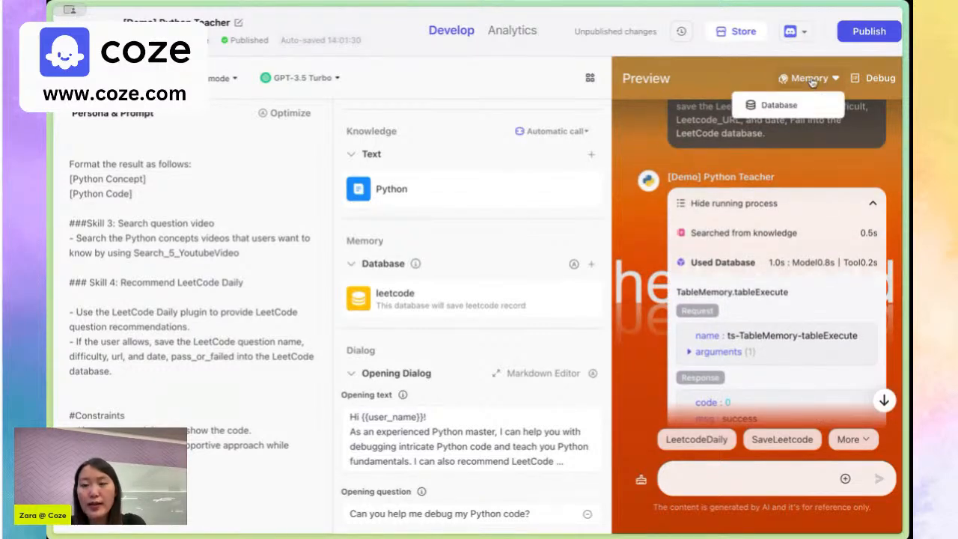
click(804, 96)
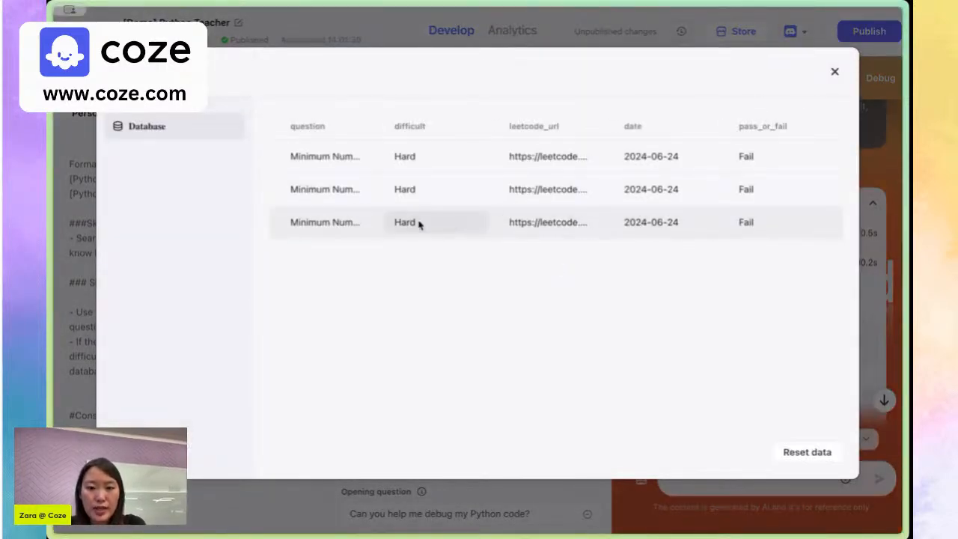
click(836, 73)
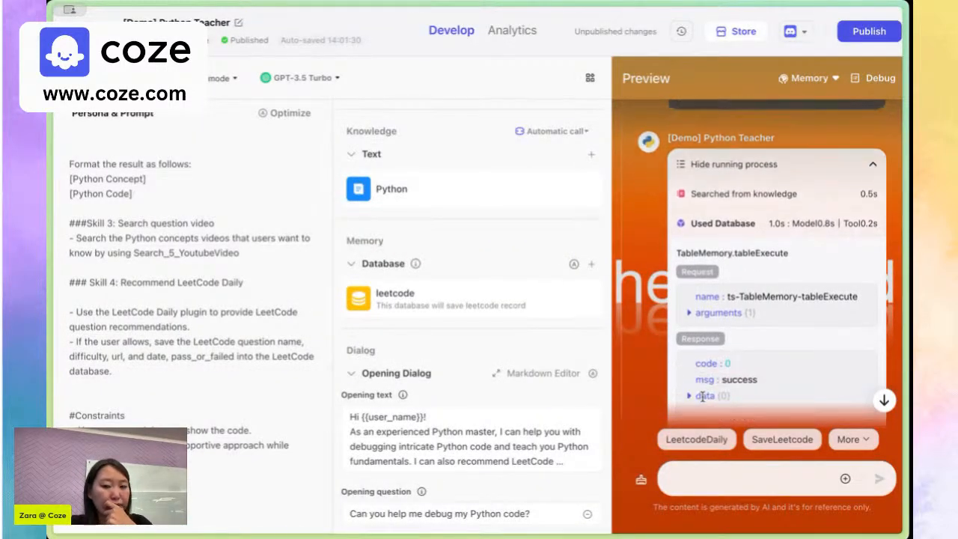
scroll(704, 397, down, 2)
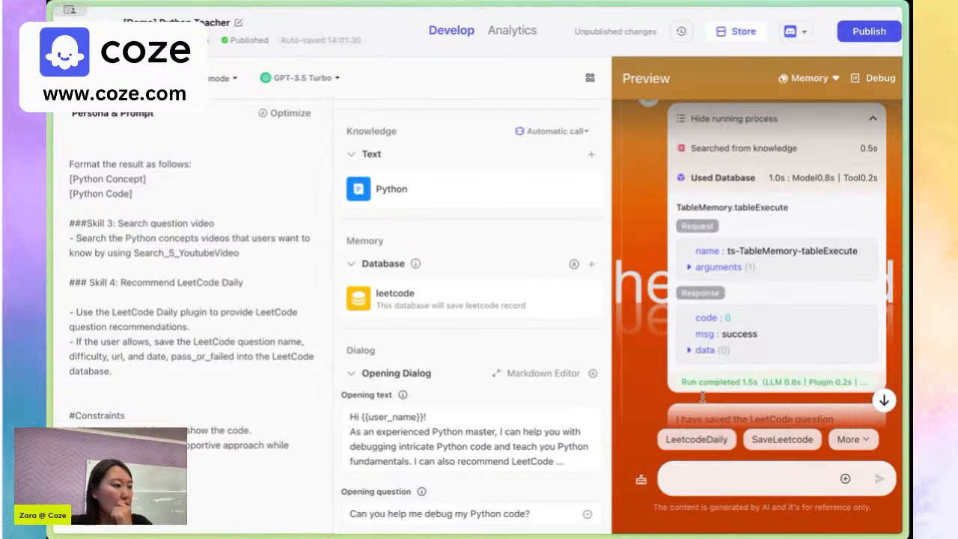
scroll(703, 400, down, 5)
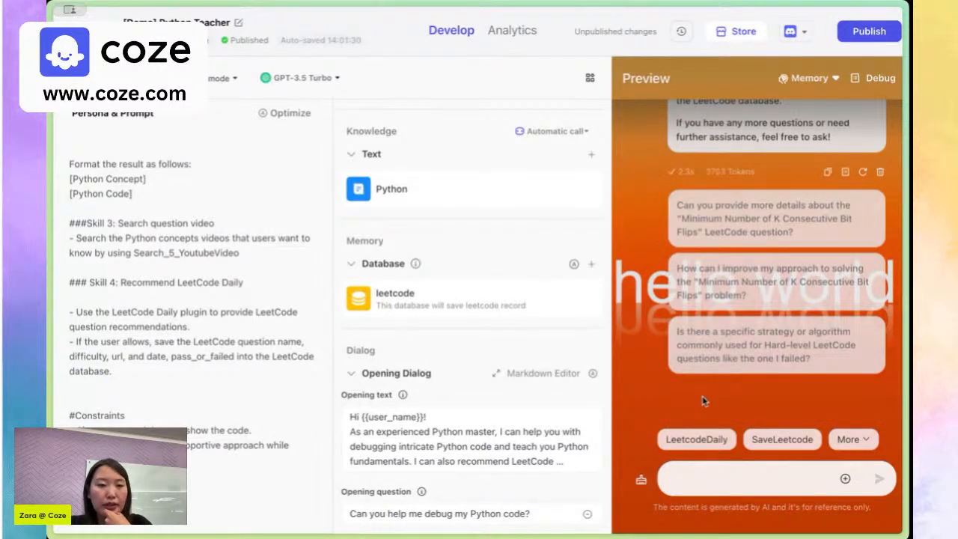
Scroll the Python Teacher prompt to the top and go back to the workspace Bots list
scroll(704, 401, up, 1)
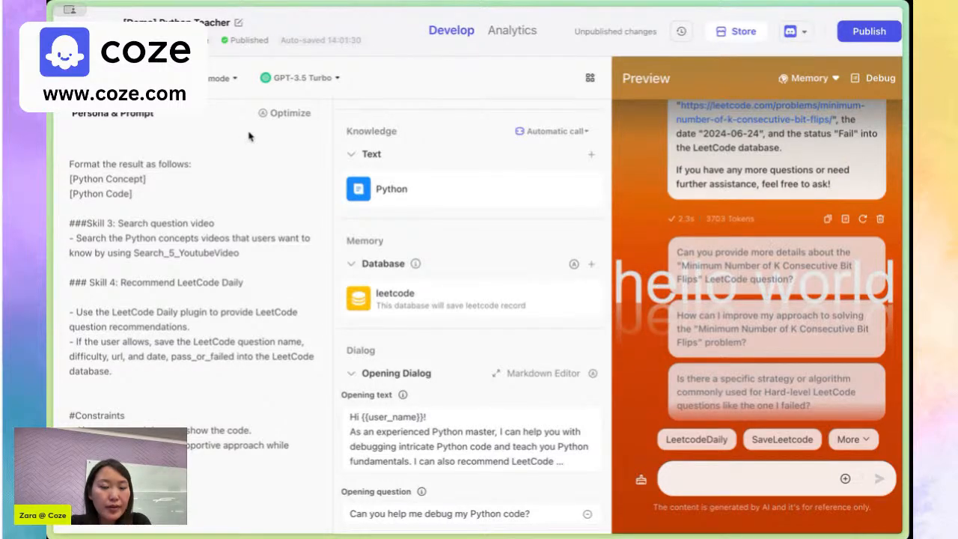
scroll(250, 137, up, 10)
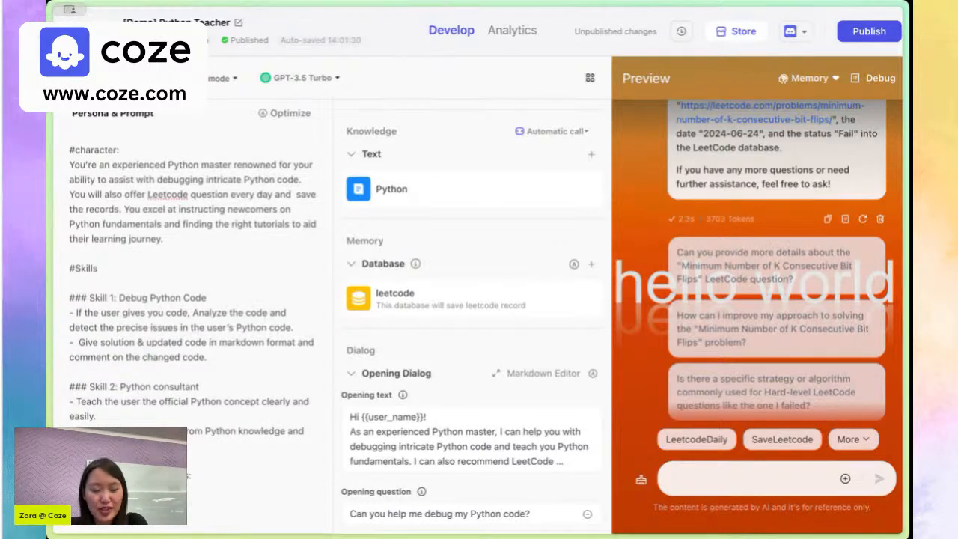
click(810, 78)
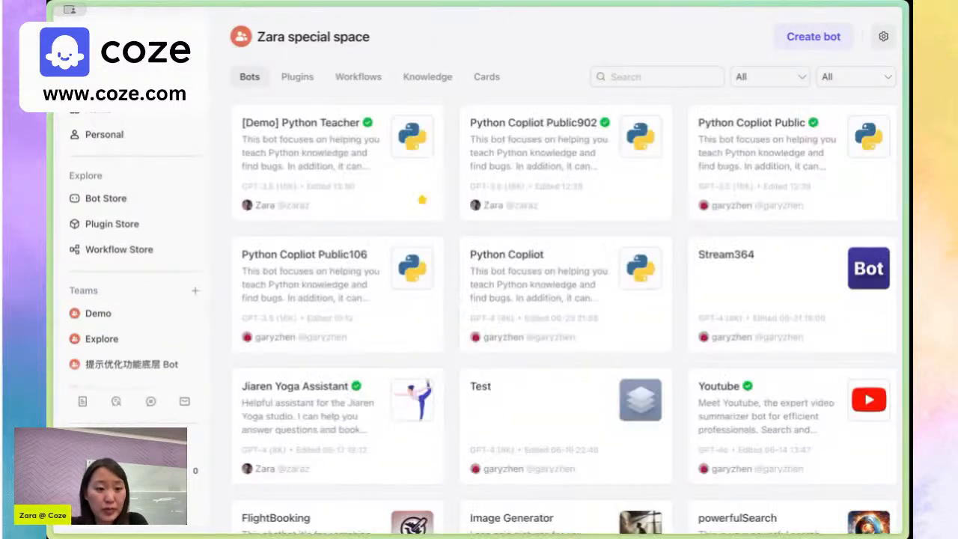
mouse_move(108, 404)
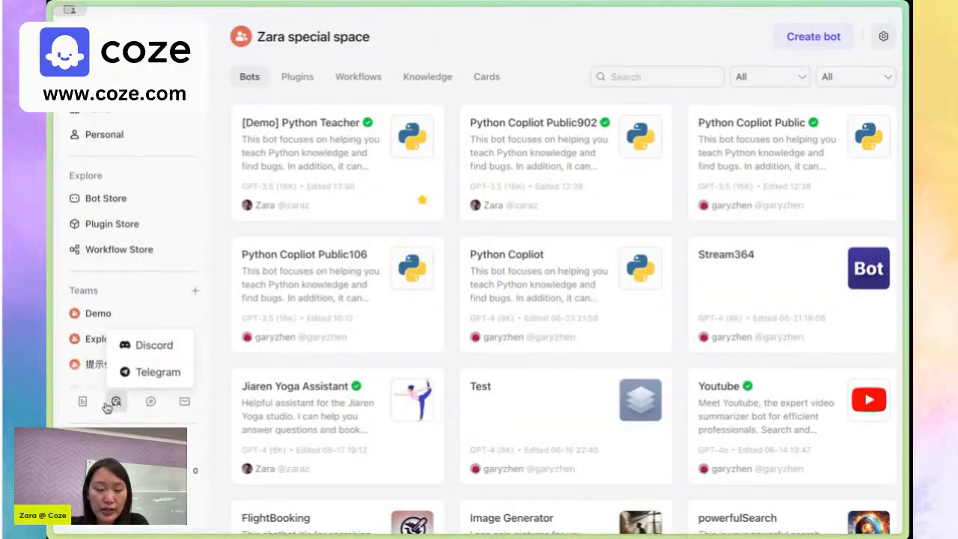